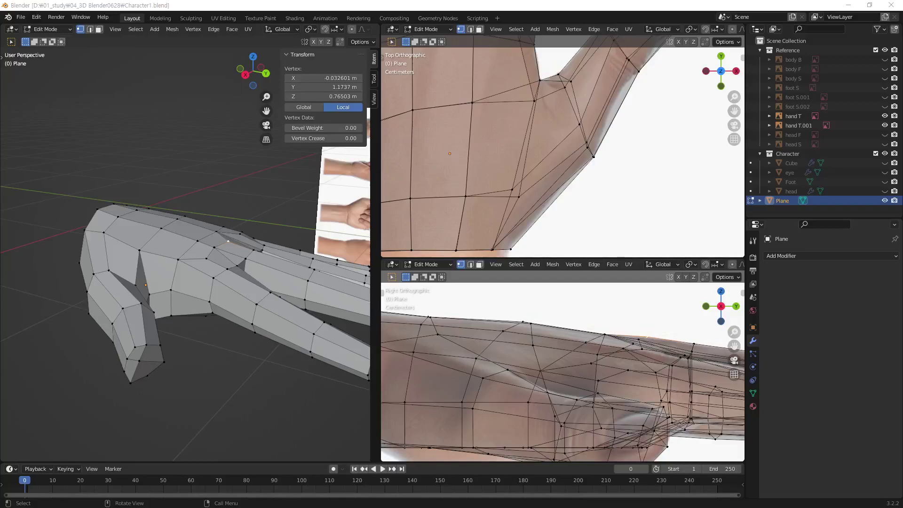
- Clear the vertex selection and frame the whole hand in the Top and Right orthographic views
click(236, 387)
mouse_move(236, 387)
middle_down()
mouse_move(215, 347)
mouse_move(348, 332)
mouse_move(232, 347)
mouse_move(150, 310)
mouse_move(196, 307)
mouse_move(262, 339)
mouse_move(106, 309)
mouse_move(122, 305)
middle_up()
scroll(507, 159, down, 2)
scroll(522, 167, down, 2)
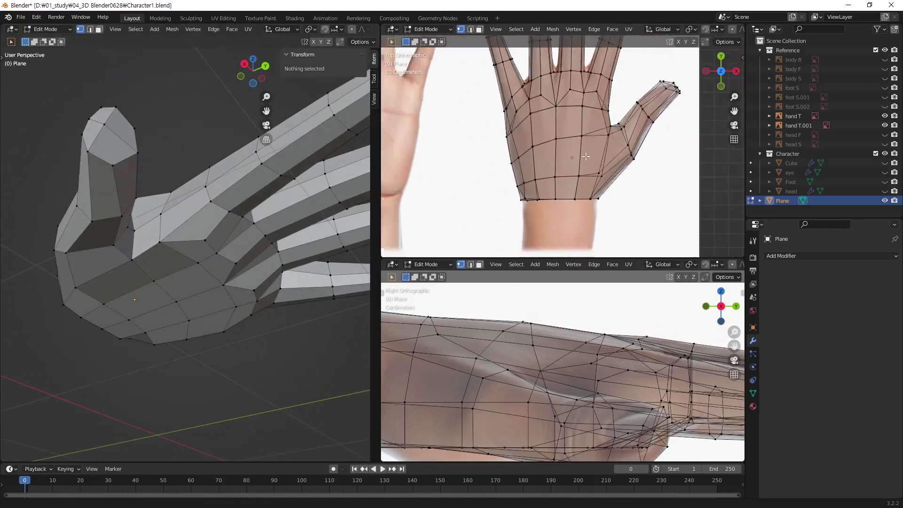
scroll(541, 177, down, 2)
scroll(559, 188, down, 2)
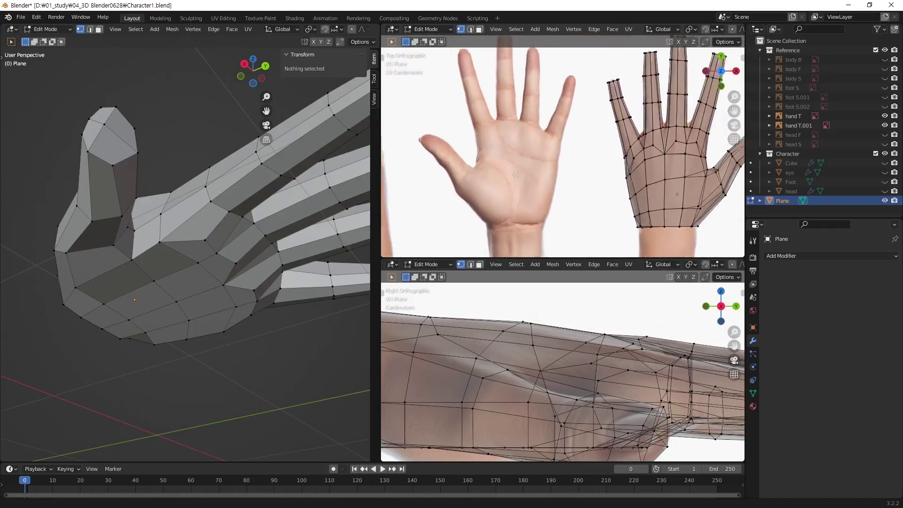
shift+middle_drag(638, 188, 519, 205)
scroll(520, 205, up, 1)
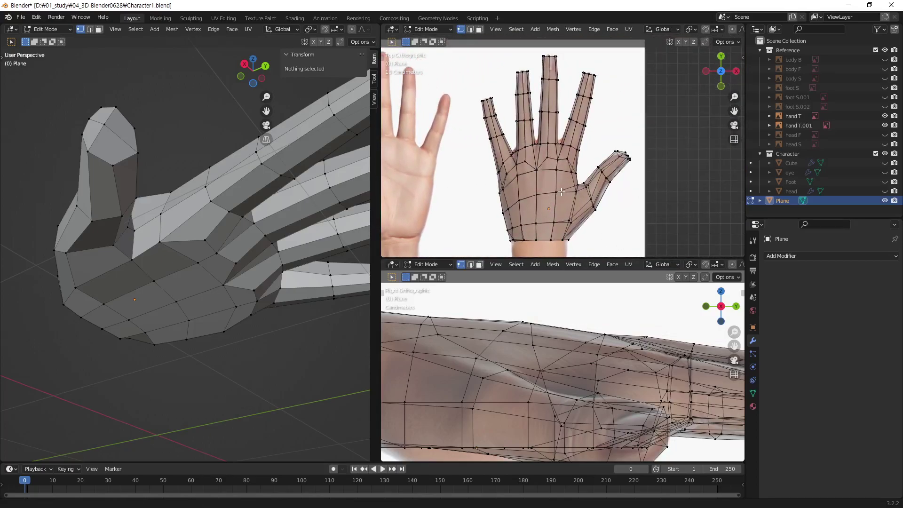
scroll(623, 358, down, 3)
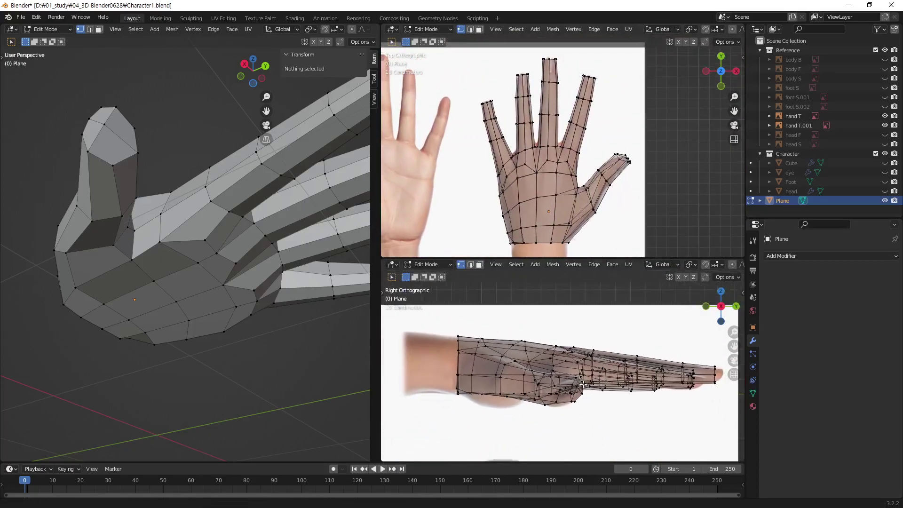
scroll(579, 370, up, 1)
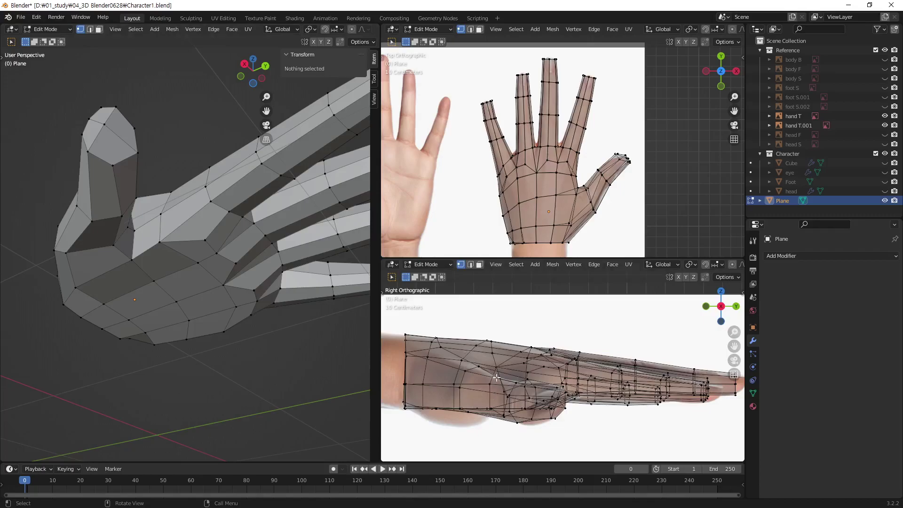
key(shift+space)
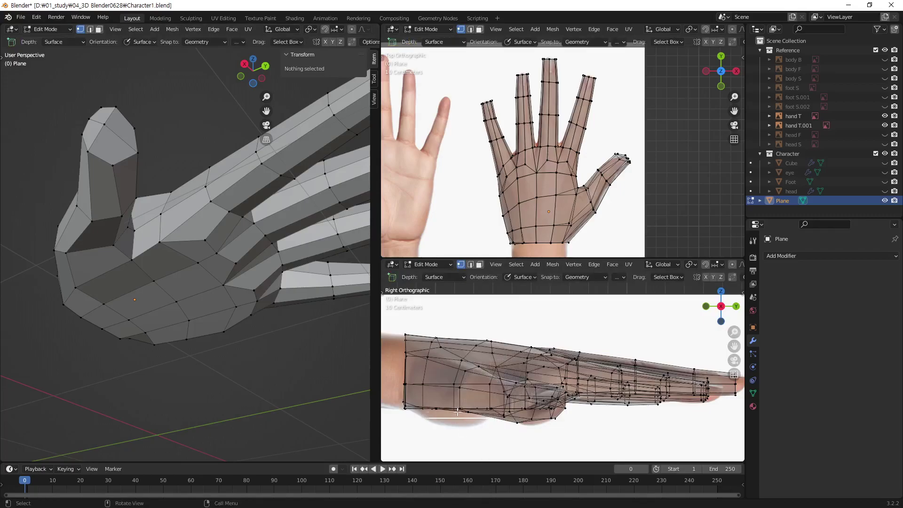
key(shift+space)
key(ctrl+b)
key(shift+space)
key(d)
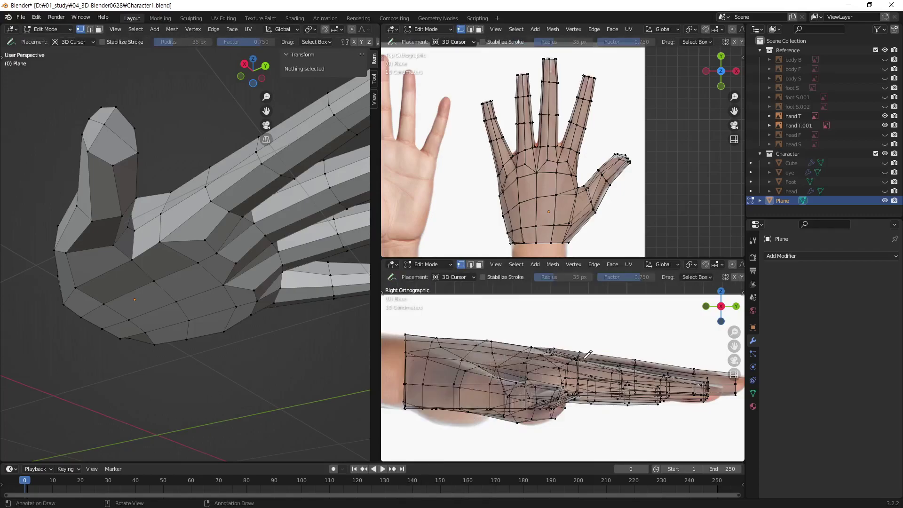
drag(412, 409, 422, 417)
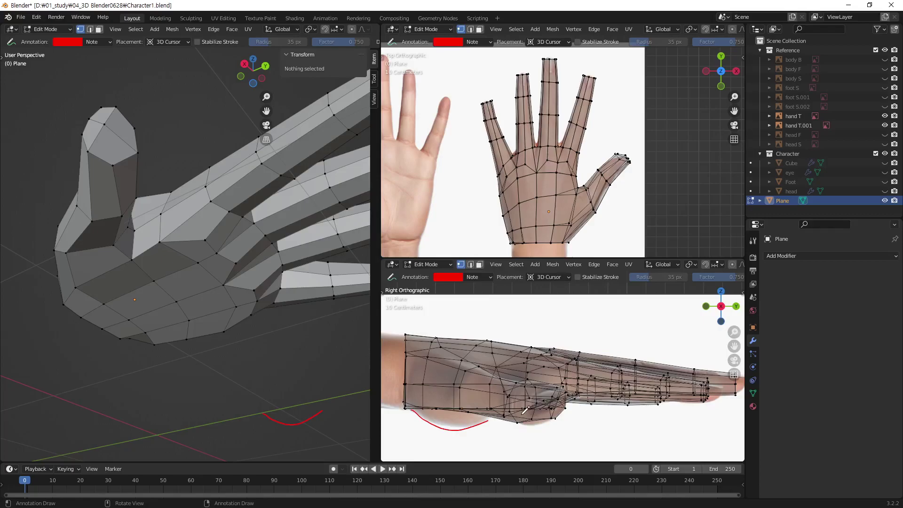
click(486, 278)
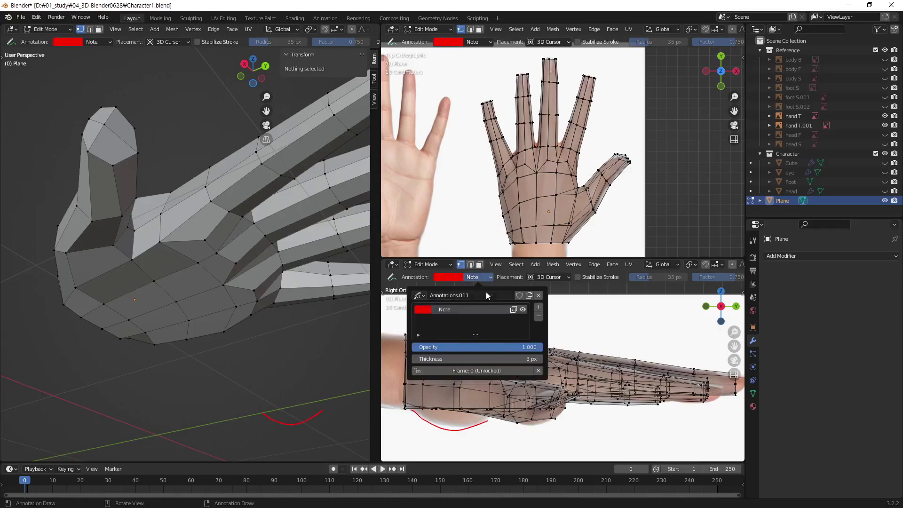
click(539, 295)
key(w)
middle_drag(102, 281, 131, 228)
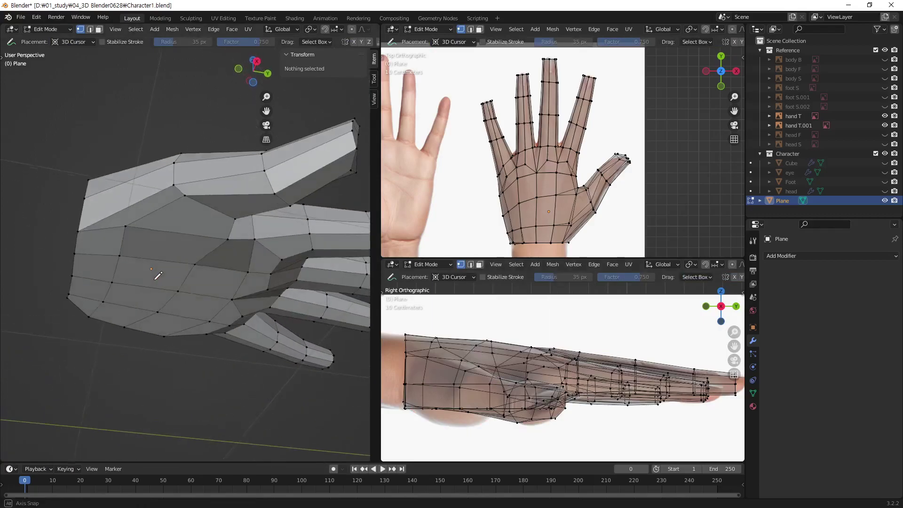
click(131, 227)
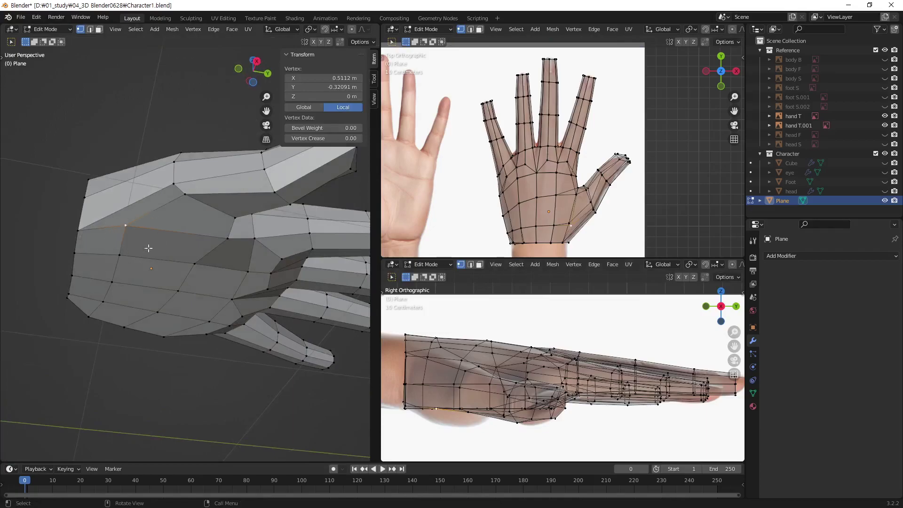
middle_drag(171, 234, 237, 186)
click(240, 179)
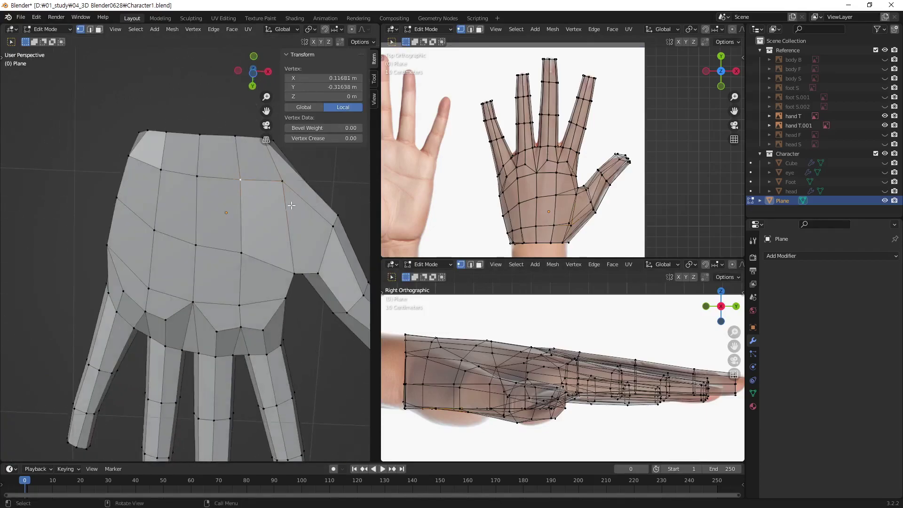
shift+middle_drag(327, 237, 288, 220)
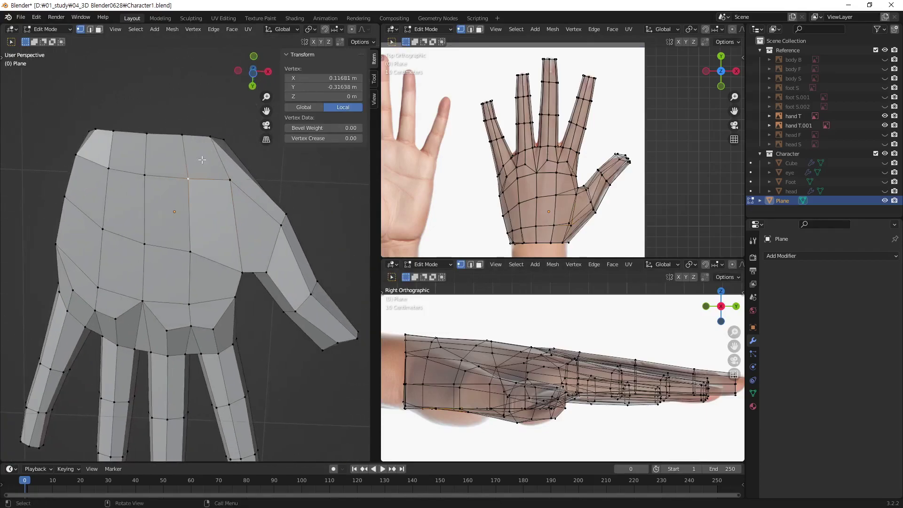
key(shift+space)
key(d)
drag(283, 212, 288, 222)
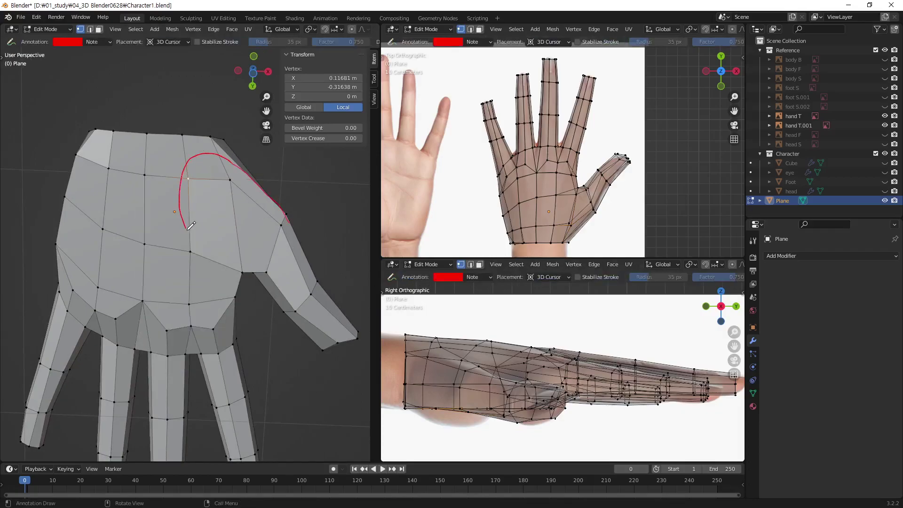
drag(277, 283, 276, 284)
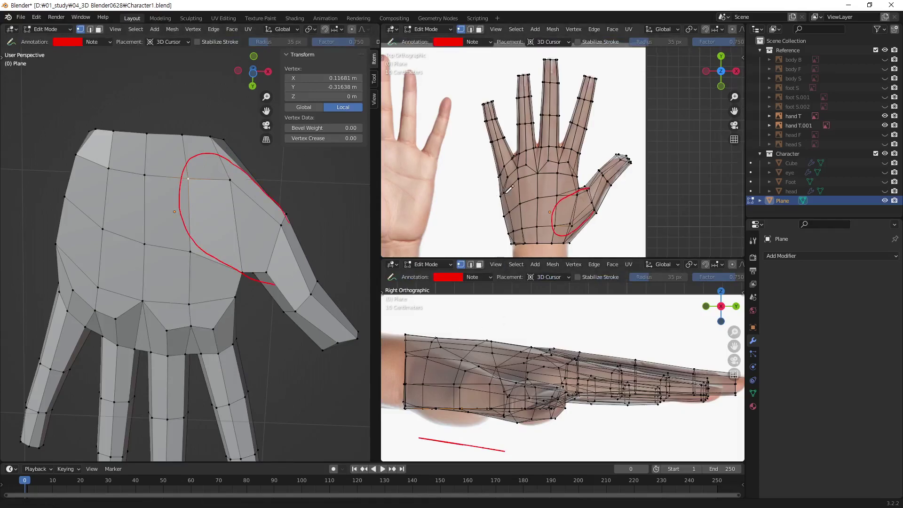
shift+middle_drag(463, 198, 545, 184)
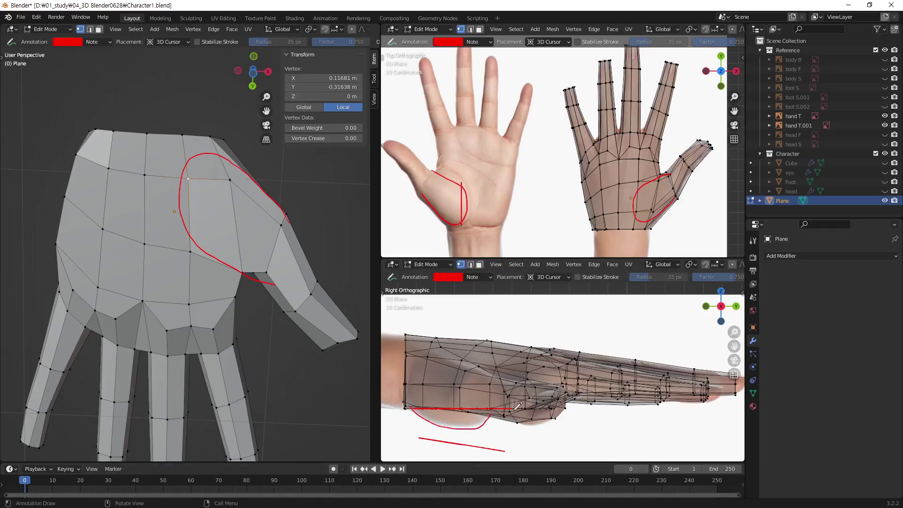
click(110, 44)
click(159, 61)
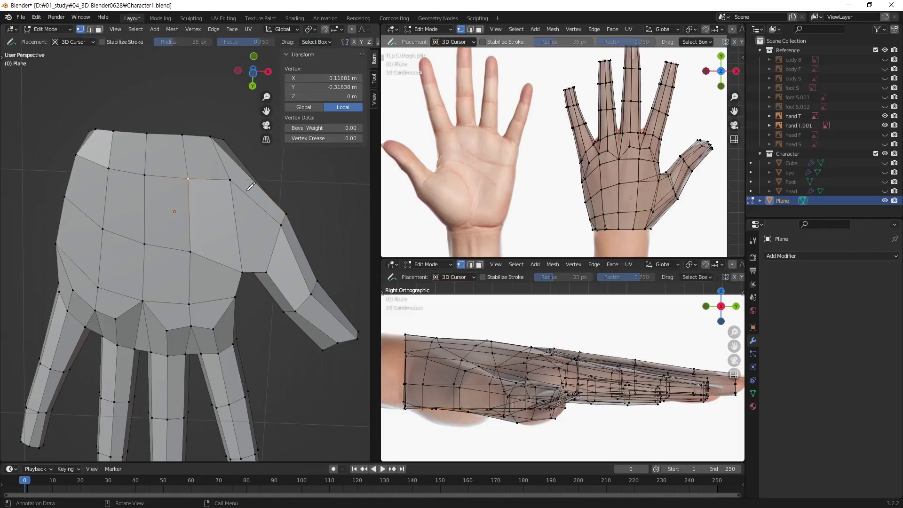
- Select a vertex near the thumb base and move it twice in the Top view
key(w)
click(232, 181)
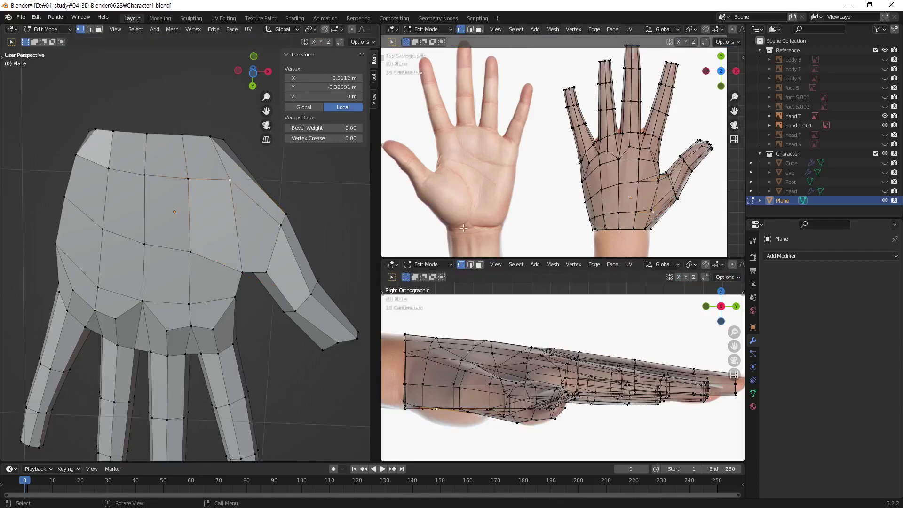
scroll(643, 207, up, 2)
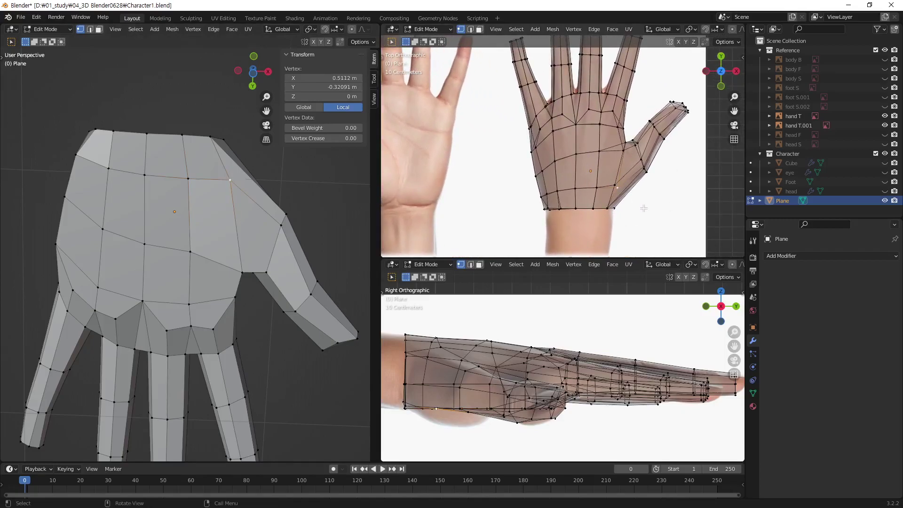
key(g)
click(638, 205)
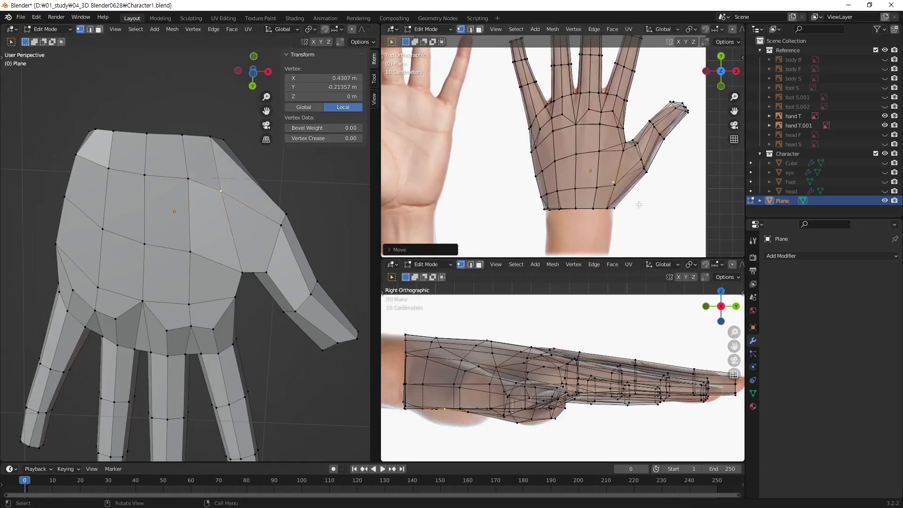
key(g)
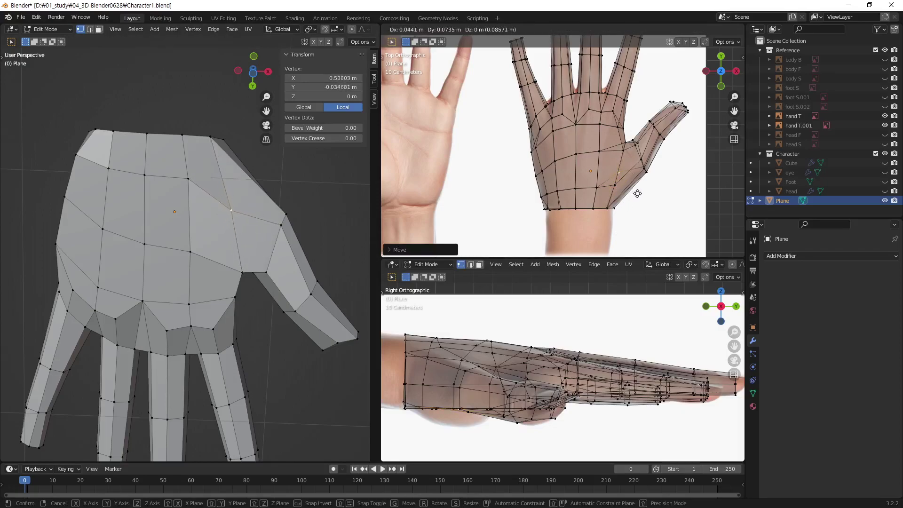
click(636, 194)
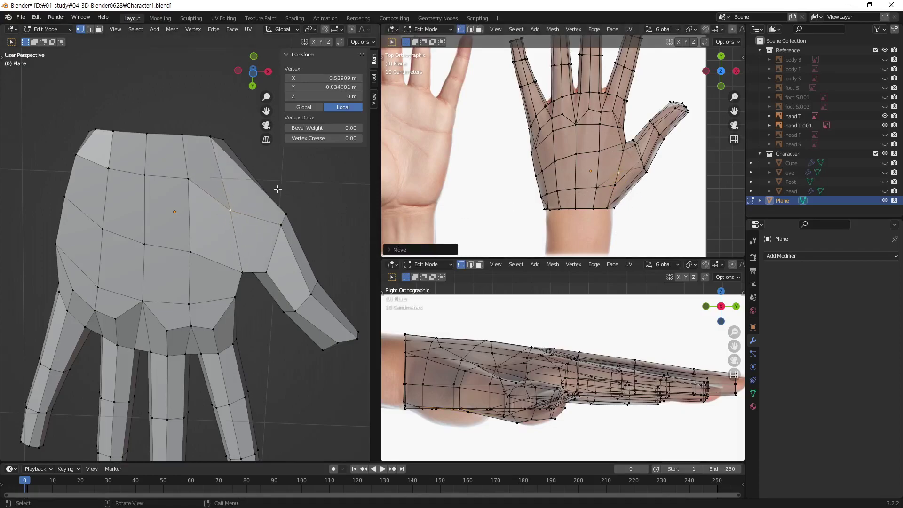
- Shift three more back-of-hand vertices toward the index-finger side, then select the edge corner vertex
click(193, 184)
key(g)
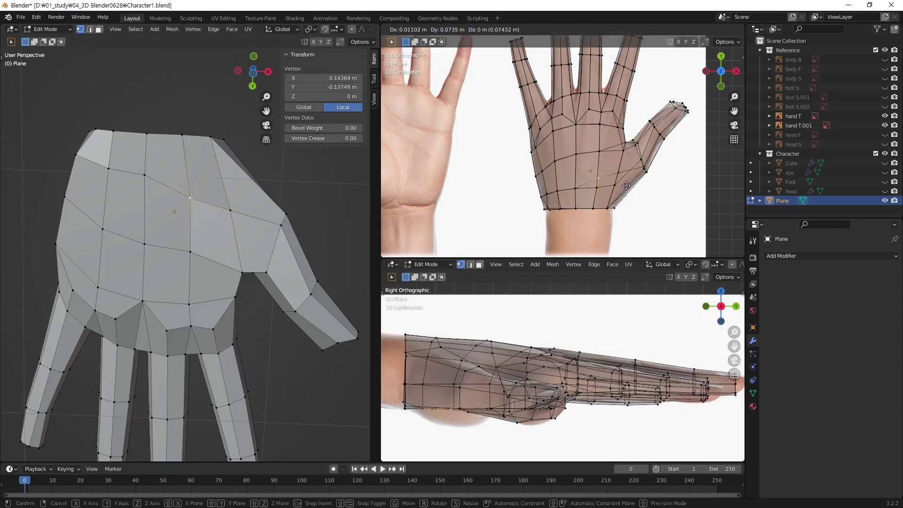
click(627, 184)
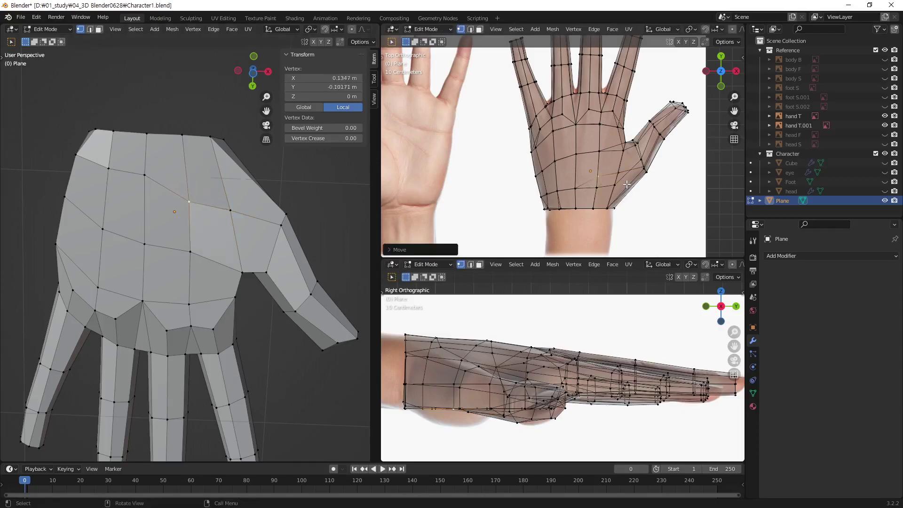
click(143, 192)
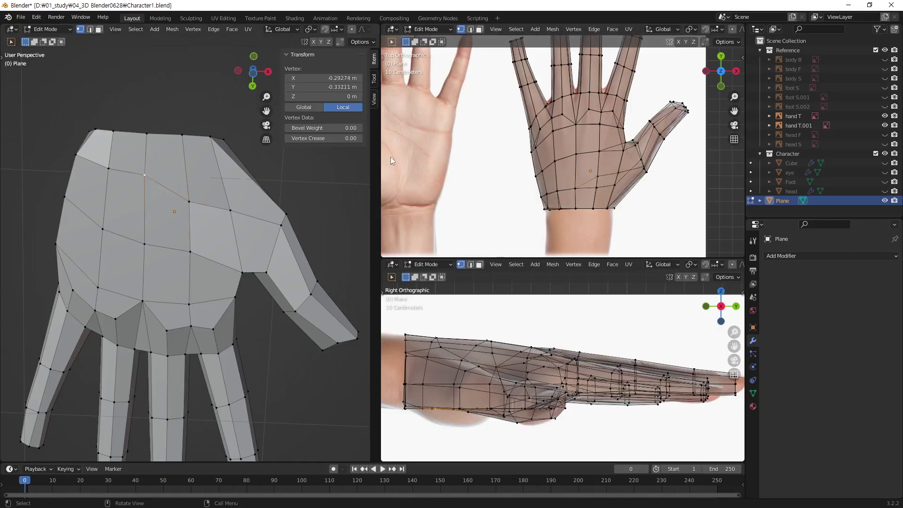
key(g)
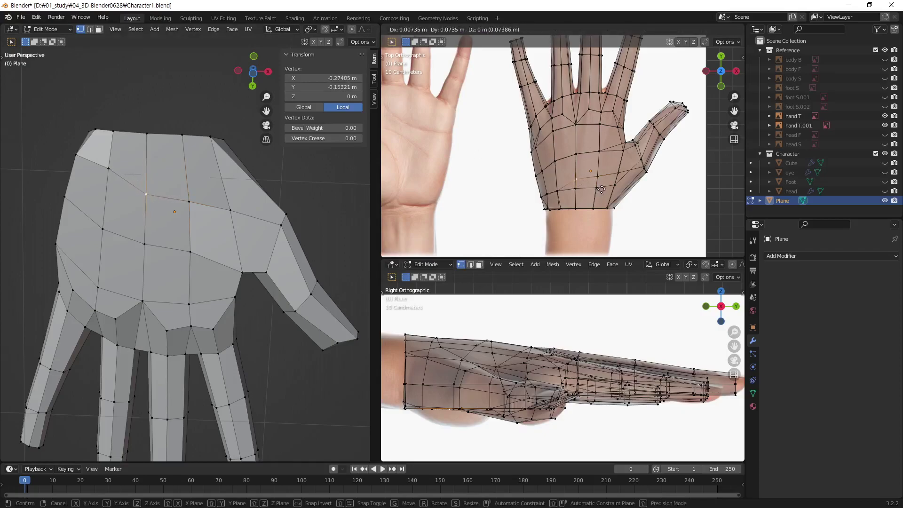
click(558, 203)
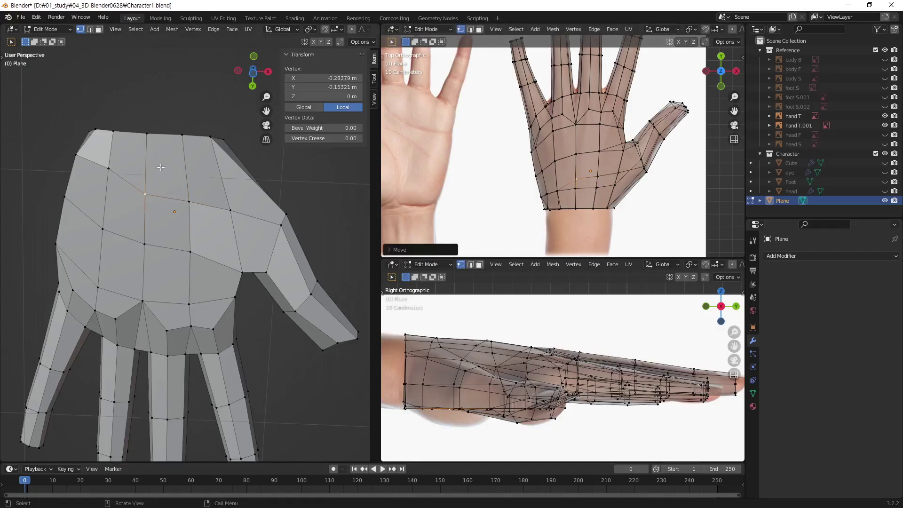
click(110, 168)
key(g)
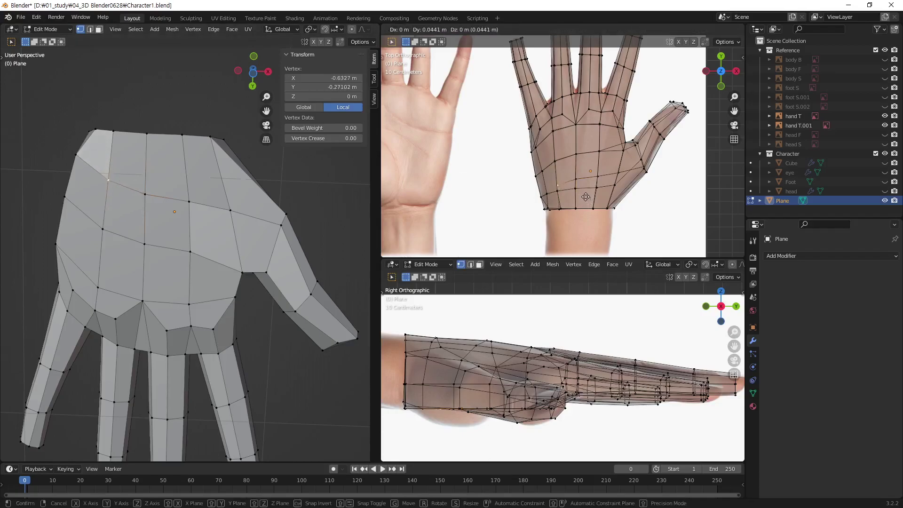
click(586, 197)
click(78, 160)
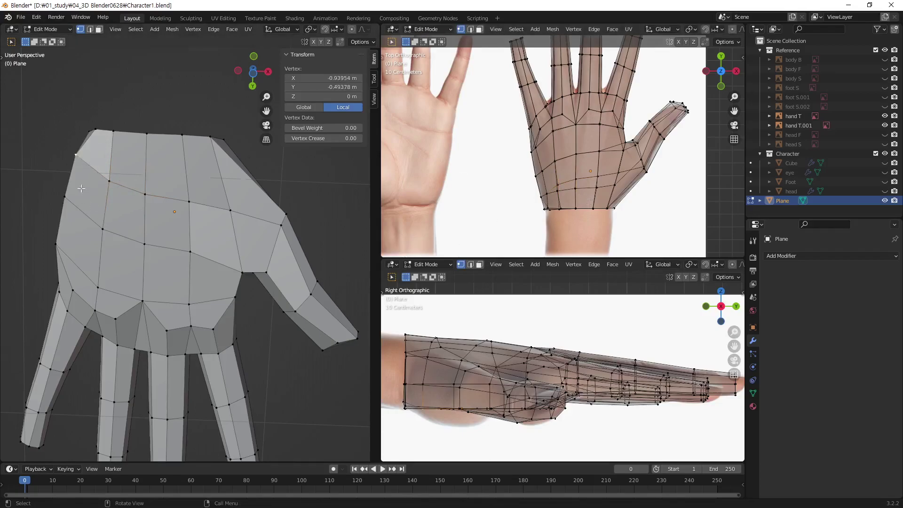
- Select three back-of-hand vertices and bring the wrist area into the Top view
scroll(579, 164, up, 1)
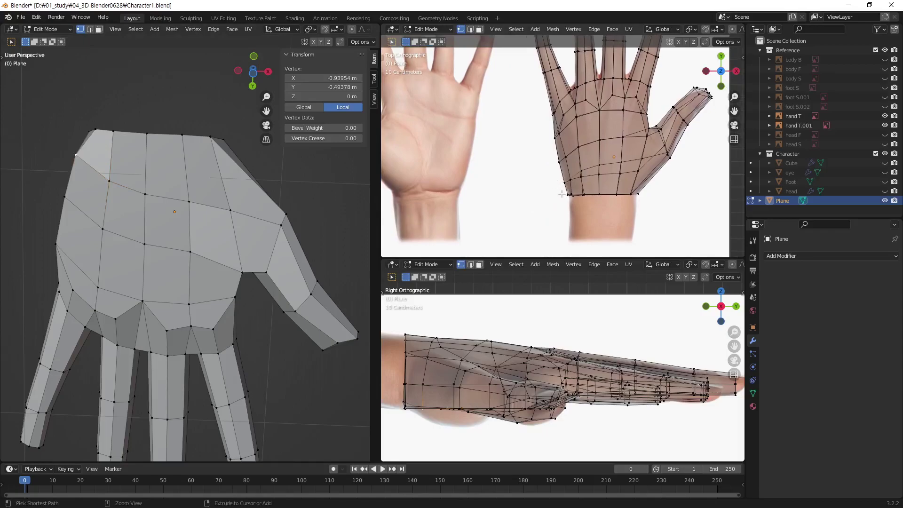
scroll(578, 164, up, 2)
shift+middle_drag(578, 163, 526, 183)
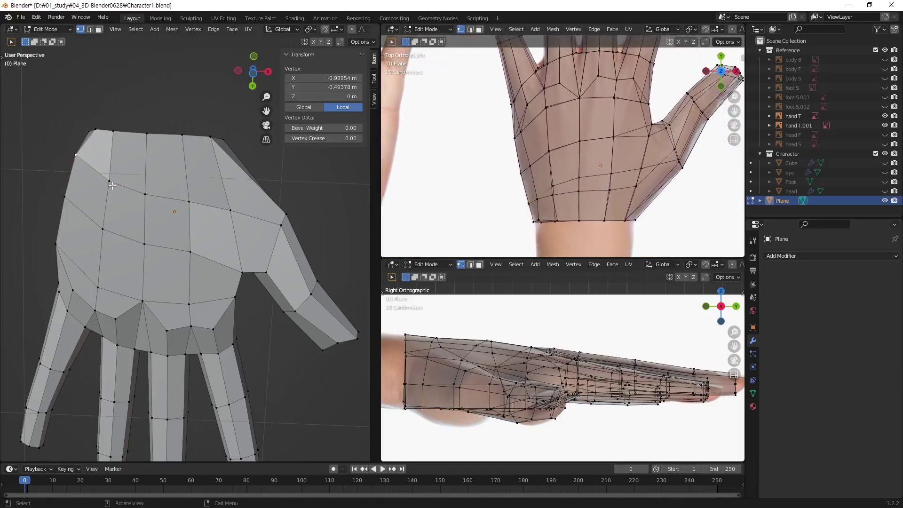
middle_drag(112, 186, 234, 211)
click(152, 205)
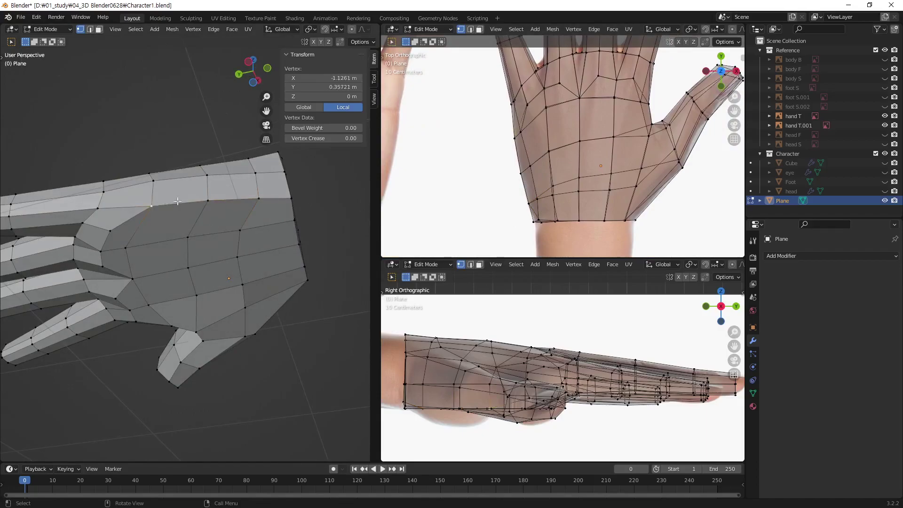
click(207, 201)
click(258, 198)
middle_drag(257, 214, 175, 258)
middle_drag(80, 288, 275, 274)
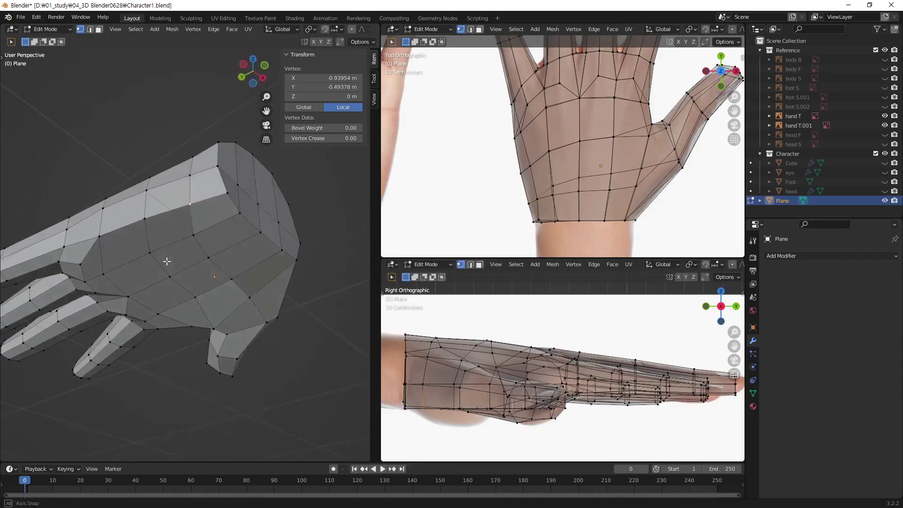
middle_drag(312, 306, 241, 244)
shift+middle_drag(546, 215, 564, 201)
scroll(564, 201, up, 2)
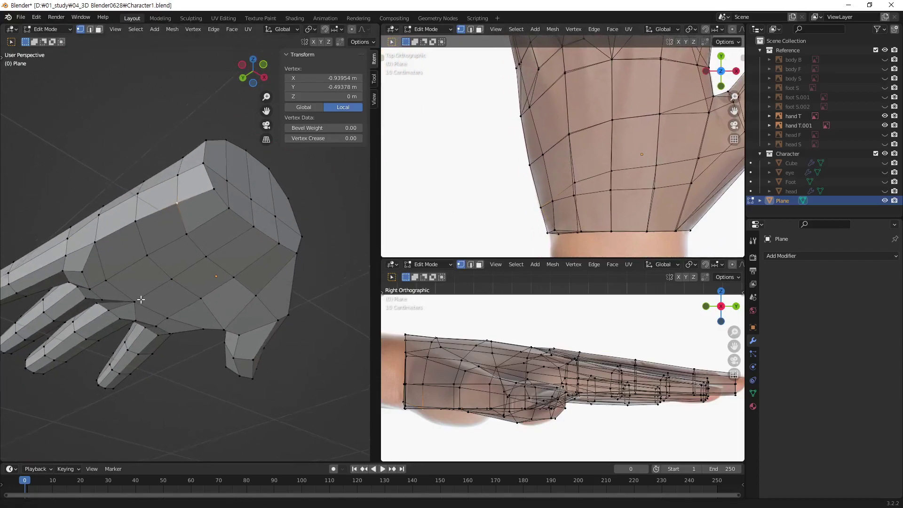
scroll(329, 226, up, 3)
shift+middle_drag(557, 241, 520, 241)
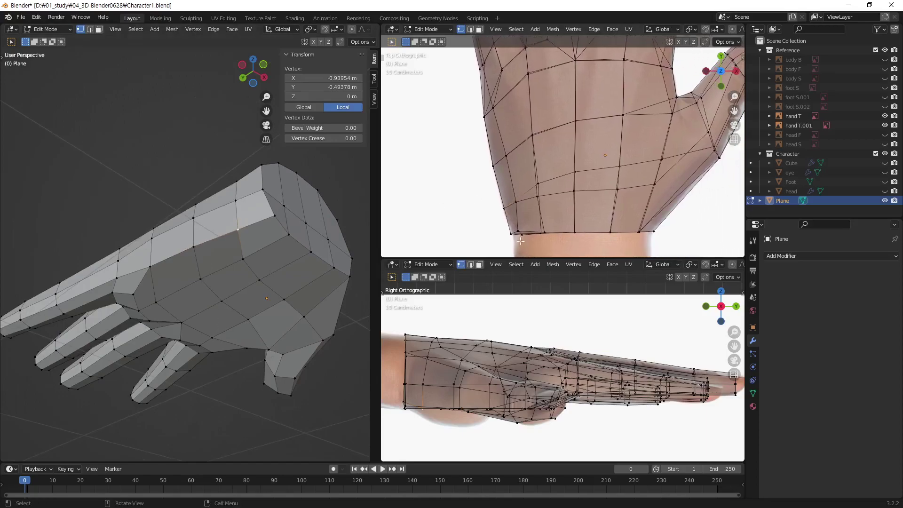
- Move four wrist and hand-edge vertices onto the reference outline
key(g)
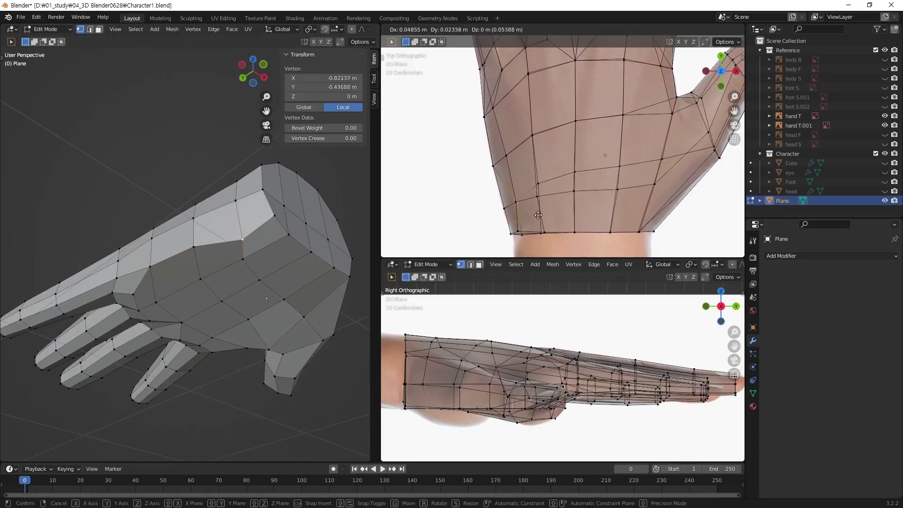
click(534, 216)
click(194, 246)
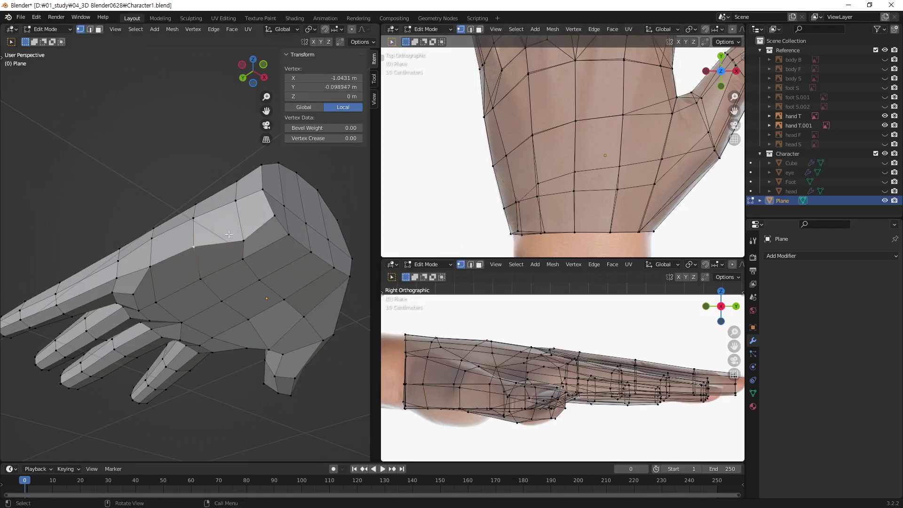
key(g)
click(466, 200)
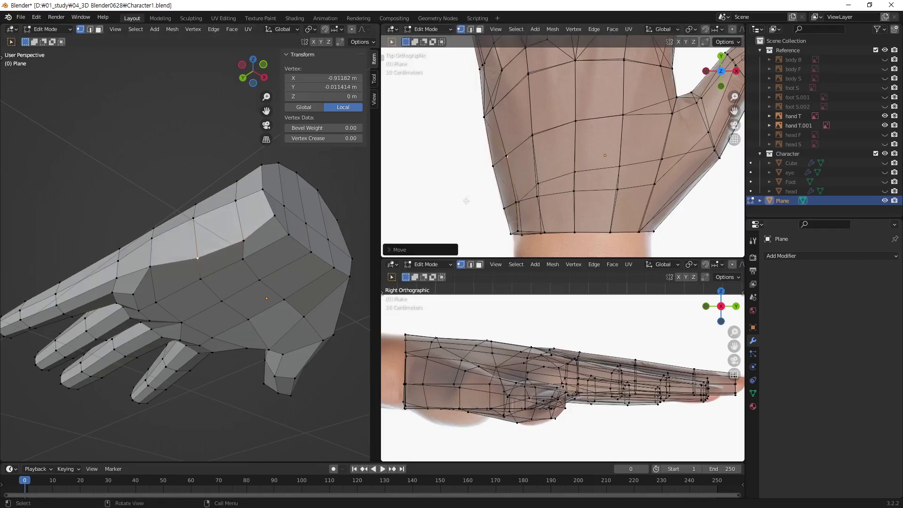
click(150, 264)
key(g)
click(488, 163)
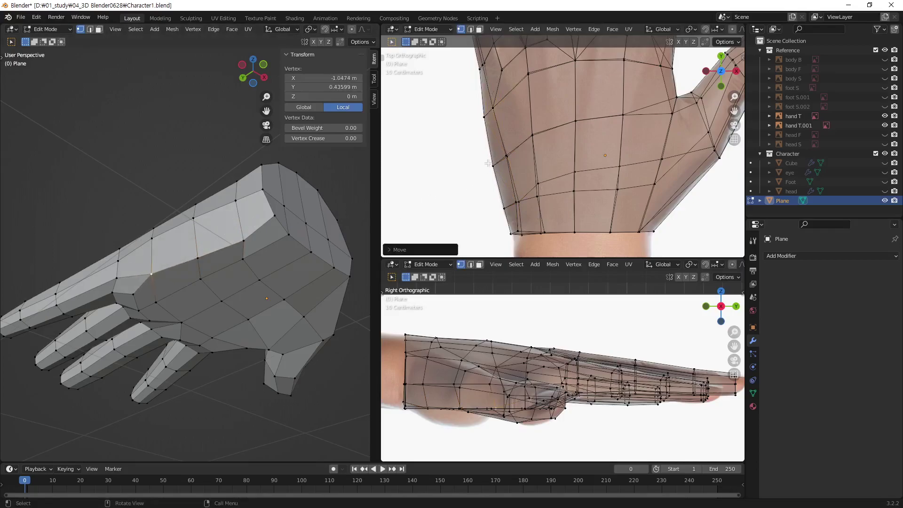
click(521, 205)
key(g)
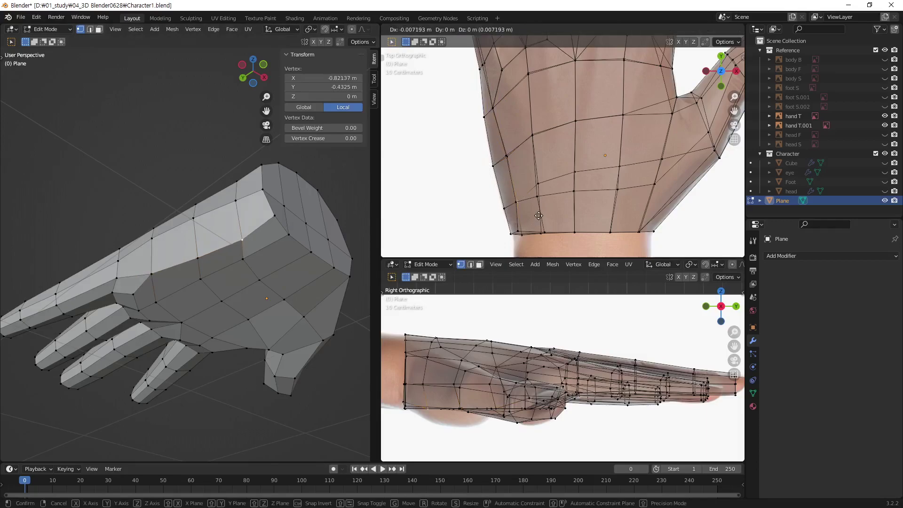
click(538, 217)
- Select a vertex on the hand's lower edge and bring the flat-hand side reference into view
mouse_move(162, 314)
middle_down()
mouse_move(173, 285)
mouse_move(190, 305)
mouse_move(166, 308)
middle_up()
click(164, 309)
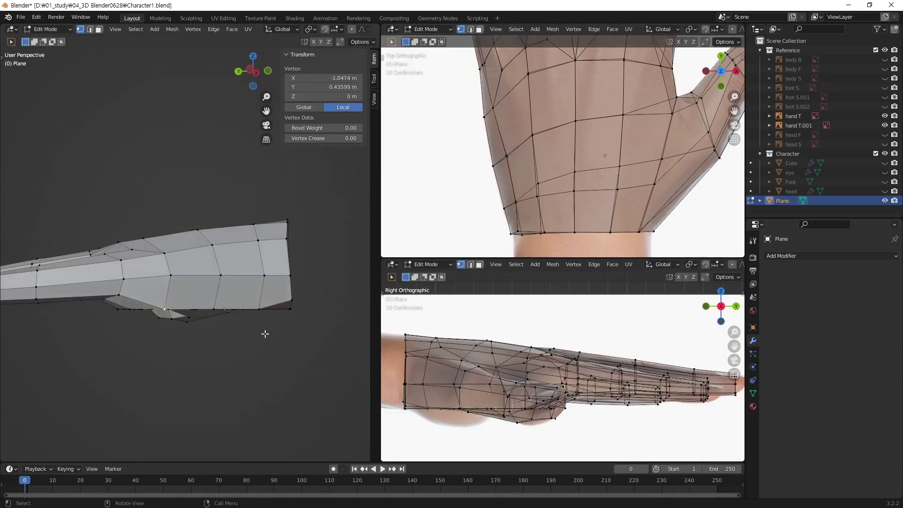
middle_drag(199, 273, 467, 383)
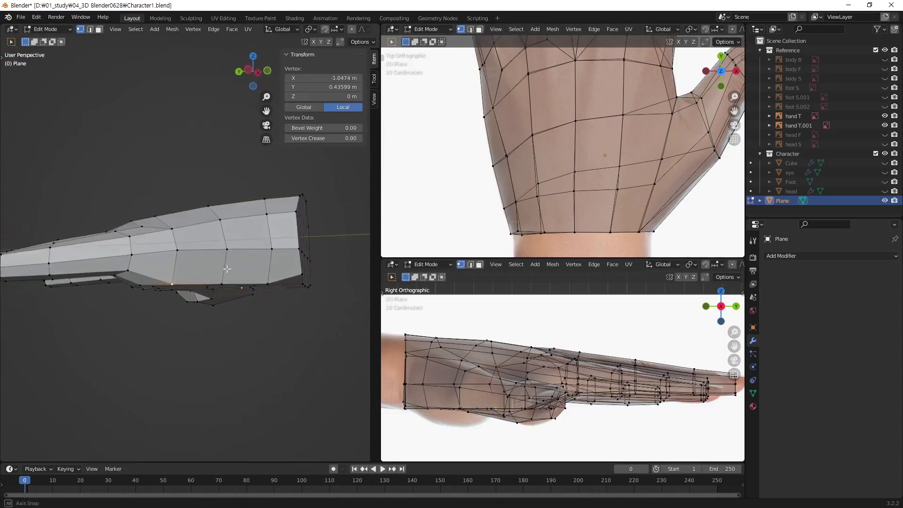
scroll(518, 383, down, 1)
scroll(564, 385, down, 3)
scroll(611, 390, up, 3)
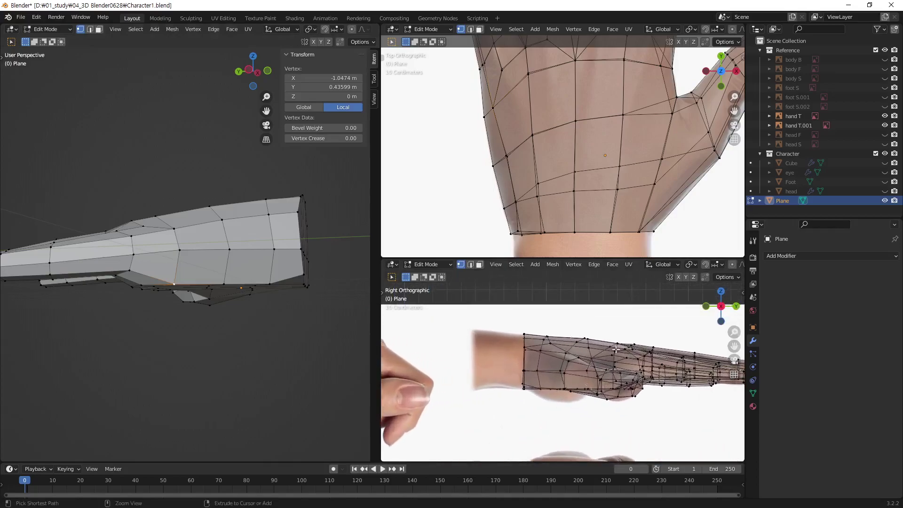
mouse_move(630, 393)
shift+middle_down()
mouse_move(580, 377)
mouse_move(593, 365)
shift+middle_up()
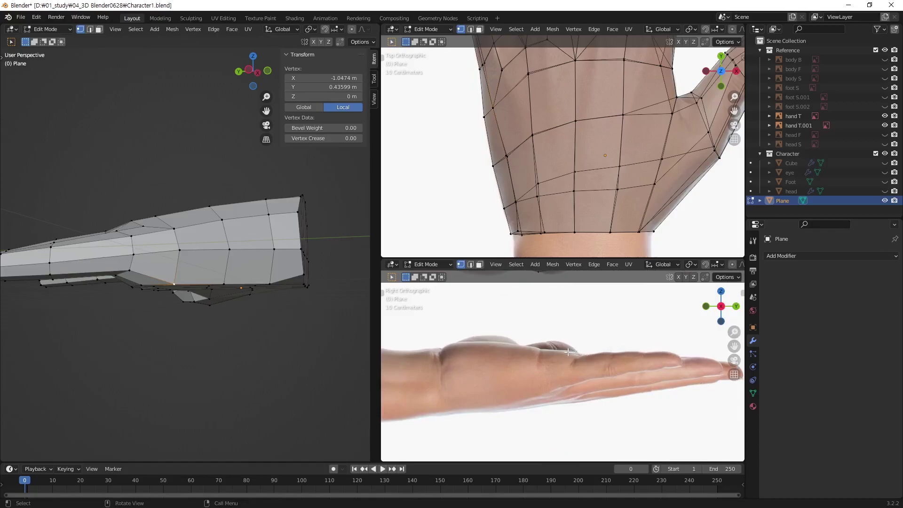
middle_drag(197, 282, 203, 273)
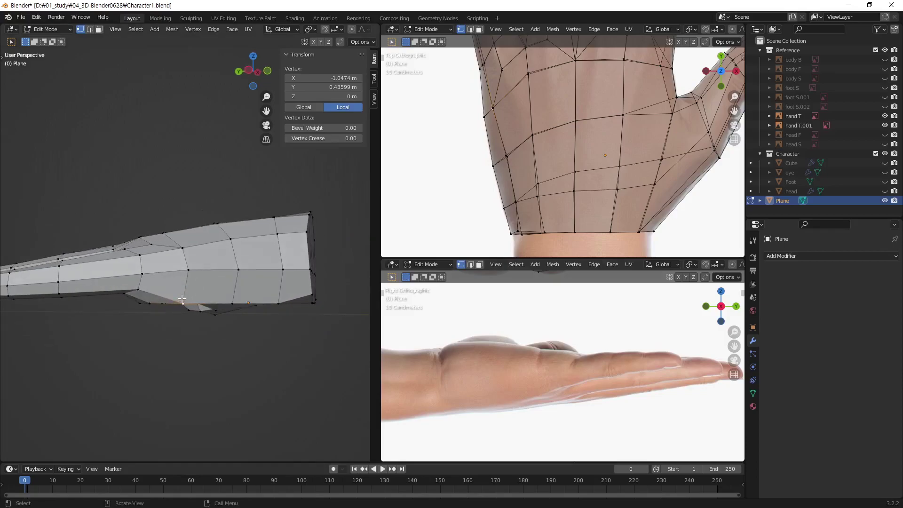
middle_drag(203, 274, 257, 277)
- Raise three side vertices along the Z axis
key(g)
key(z)
click(257, 269)
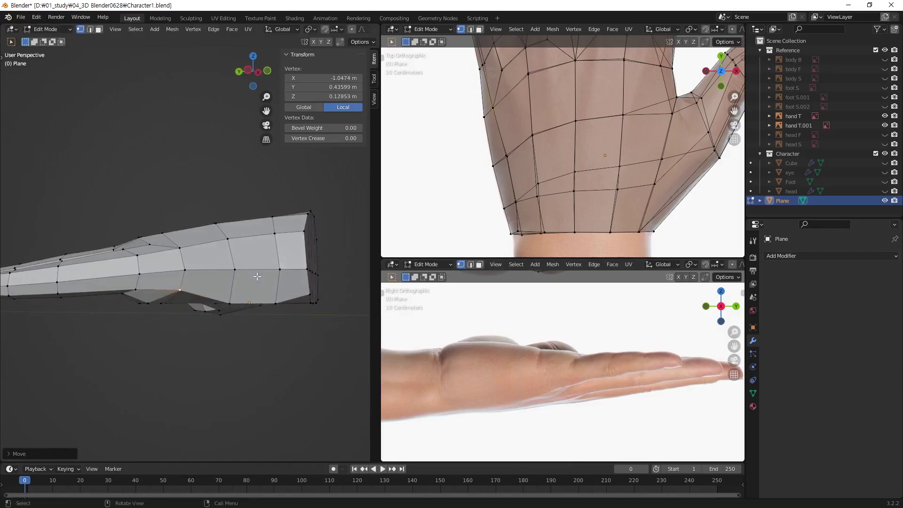
click(235, 301)
key(g)
key(z)
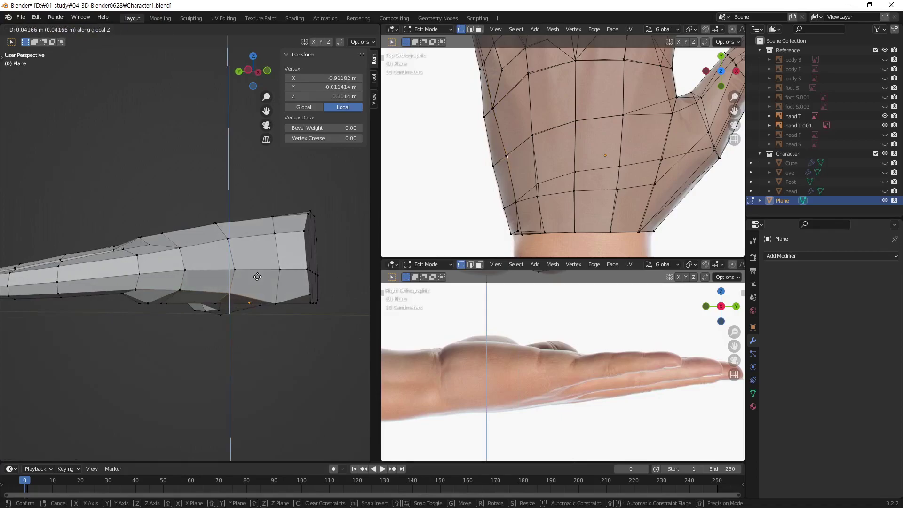
click(258, 277)
click(276, 302)
key(g)
key(z)
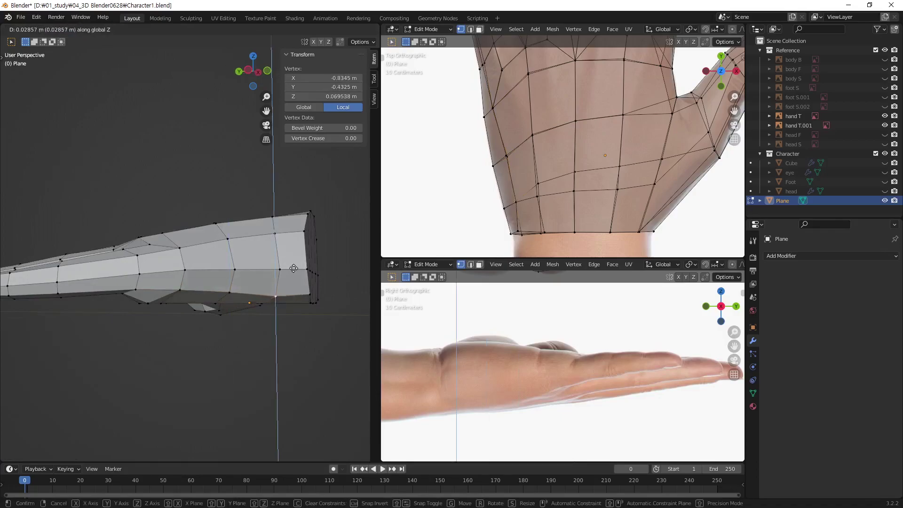
click(293, 266)
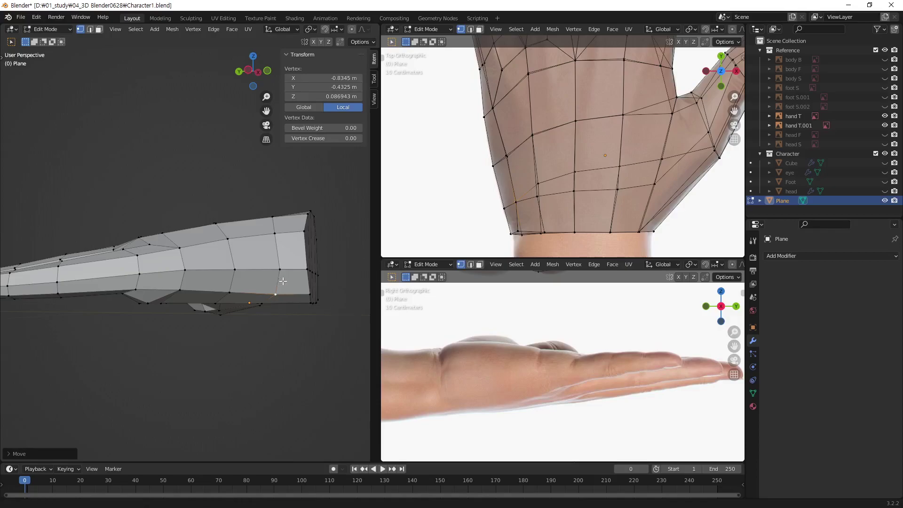
- Orbit and pan around the hand to inspect the adjusted sides
middle_drag(294, 266, 298, 278)
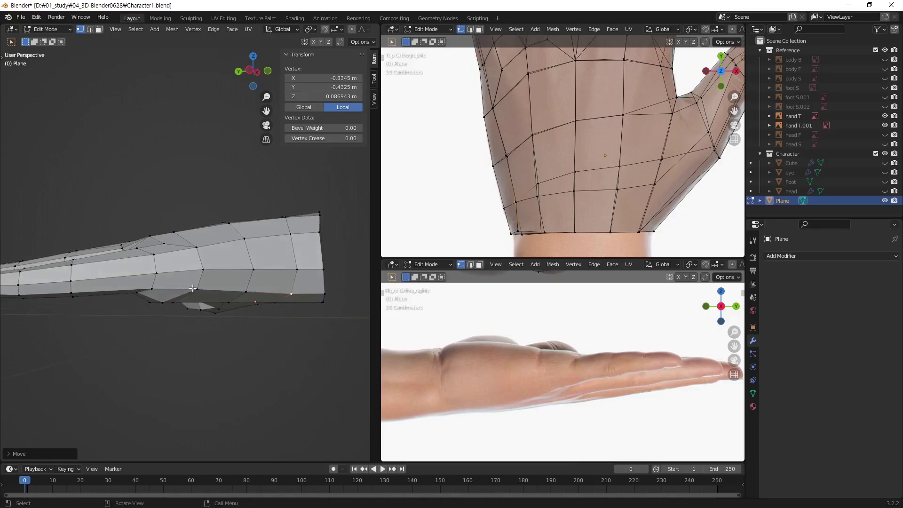
middle_drag(290, 308, 277, 262)
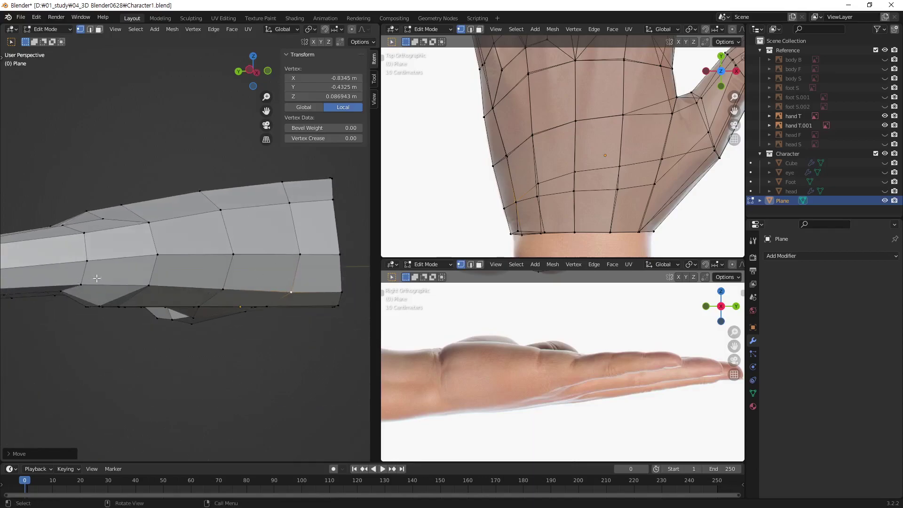
shift+middle_drag(249, 296, 299, 290)
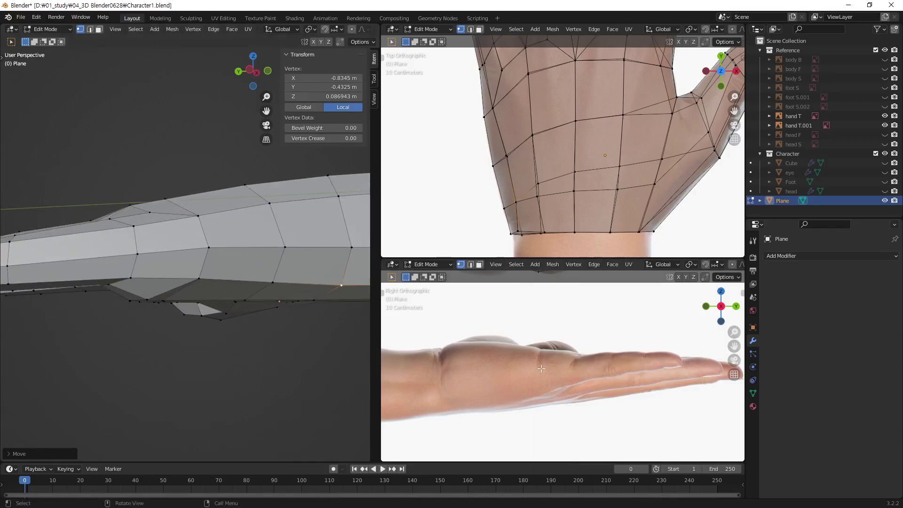
mouse_move(191, 296)
middle_down()
mouse_move(276, 285)
mouse_move(182, 298)
middle_up()
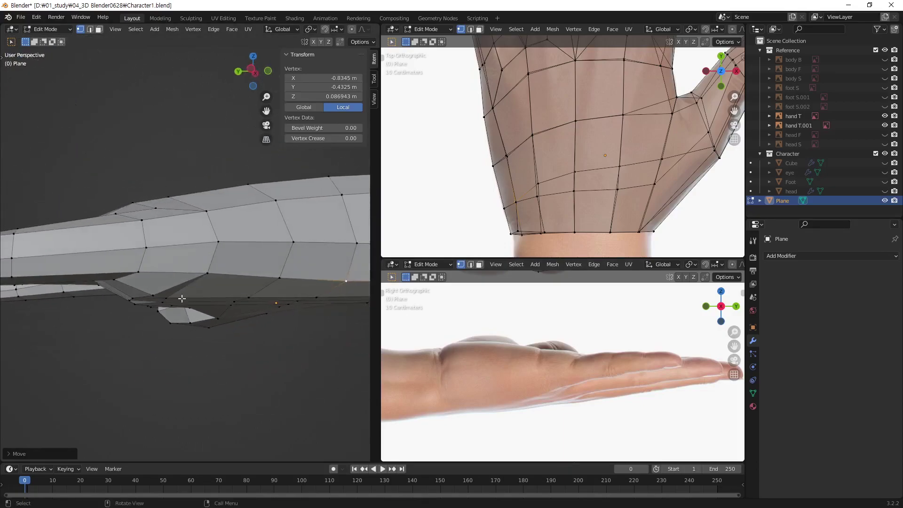
mouse_move(92, 279)
middle_down()
mouse_move(278, 292)
mouse_move(145, 220)
mouse_move(190, 264)
mouse_move(263, 263)
mouse_move(105, 242)
mouse_move(134, 200)
middle_up()
- Slide a thumb-base vertex onto the reference thumb outline in the Top view
click(125, 194)
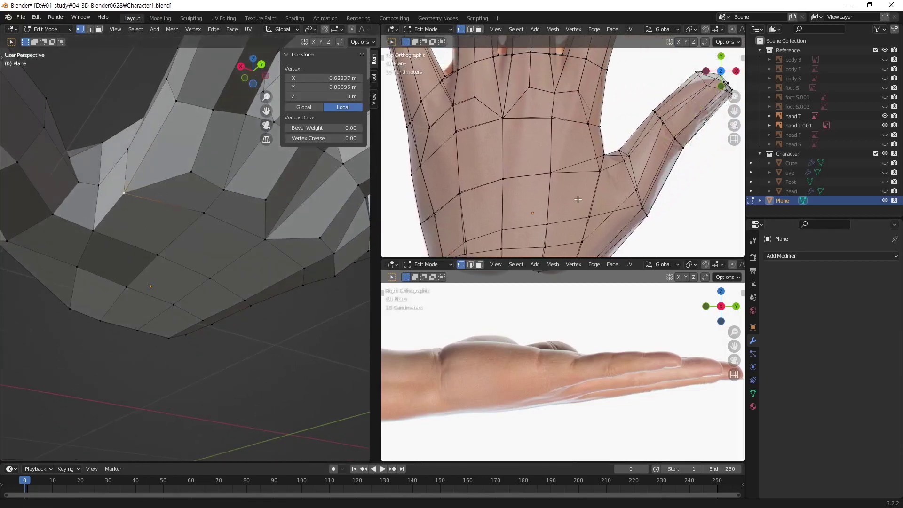
shift+middle_drag(673, 89, 556, 183)
key(g)
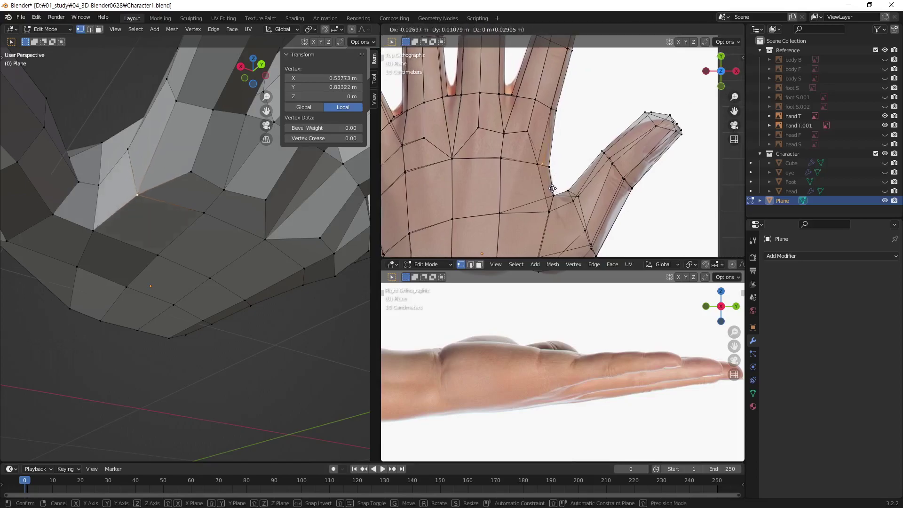
click(549, 189)
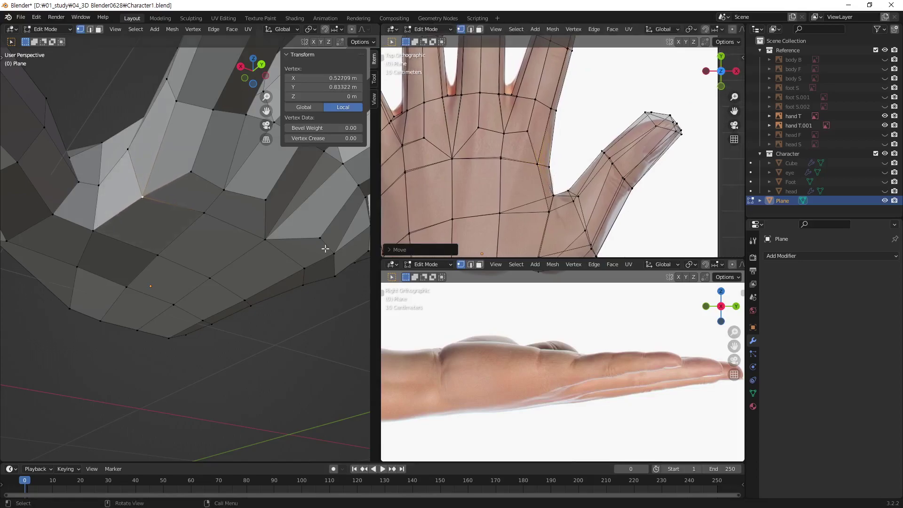
- Move a second thumb-base vertex onto the thumb outline, then select a back-of-hand vertex
click(195, 172)
click(125, 218)
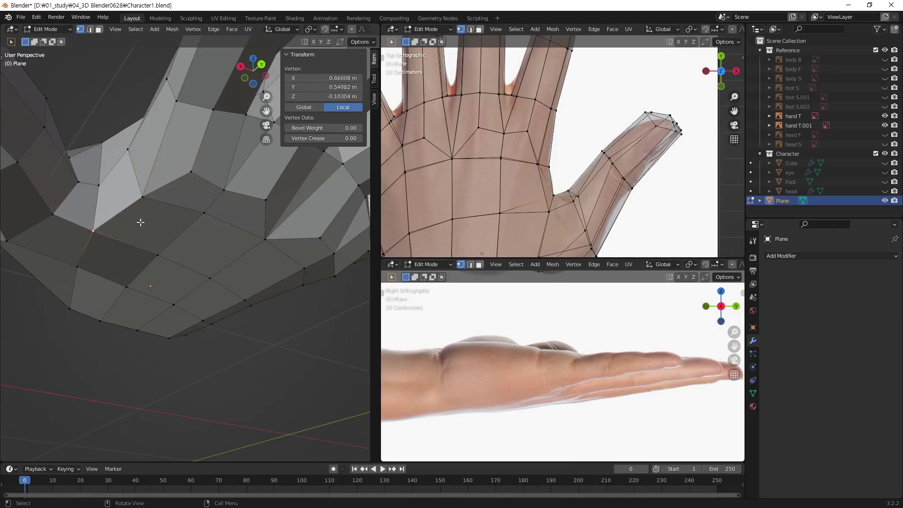
key(g)
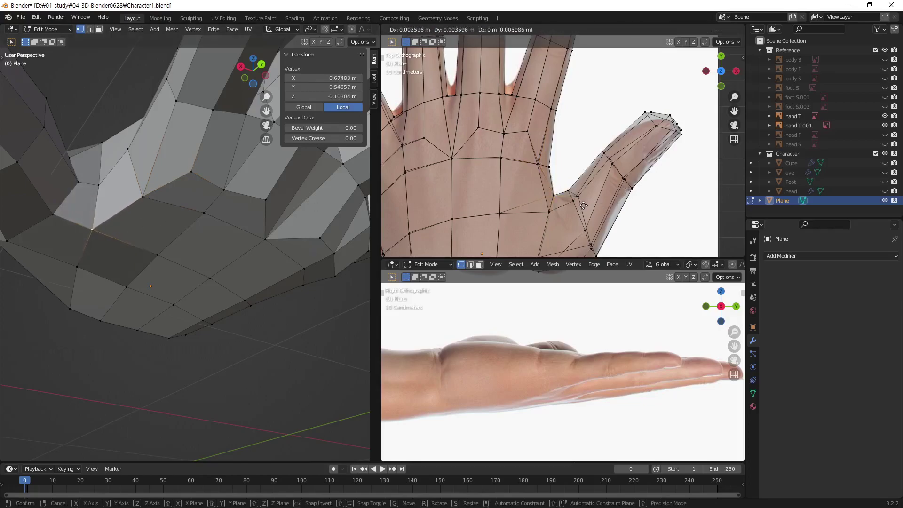
click(581, 209)
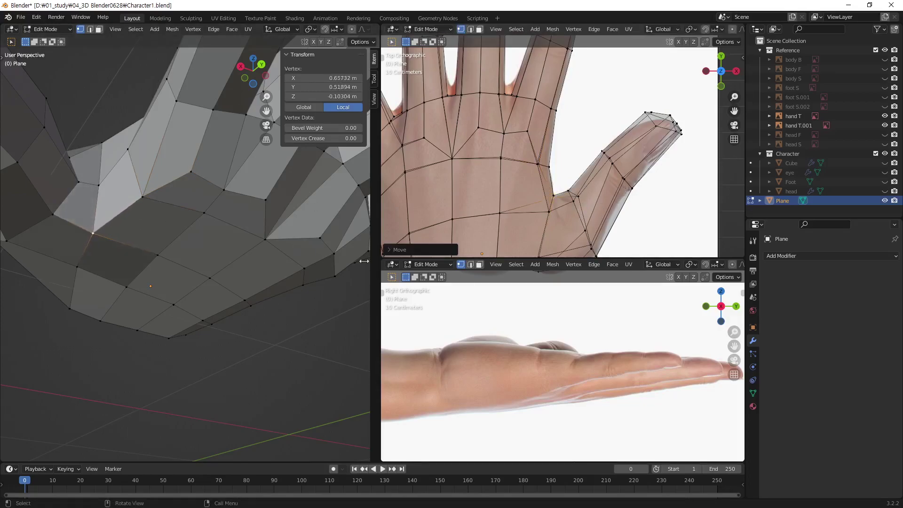
middle_drag(70, 251, 155, 213)
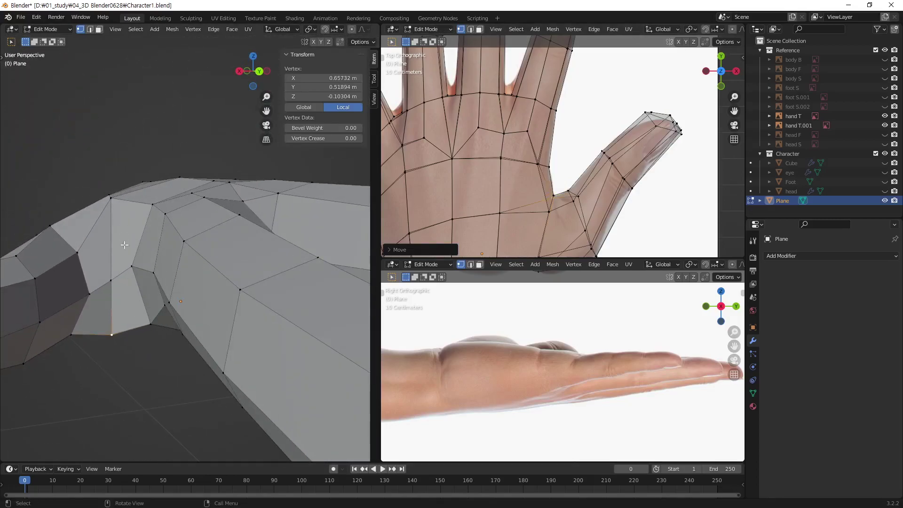
mouse_move(162, 222)
middle_down()
mouse_move(350, 226)
mouse_move(157, 217)
middle_up()
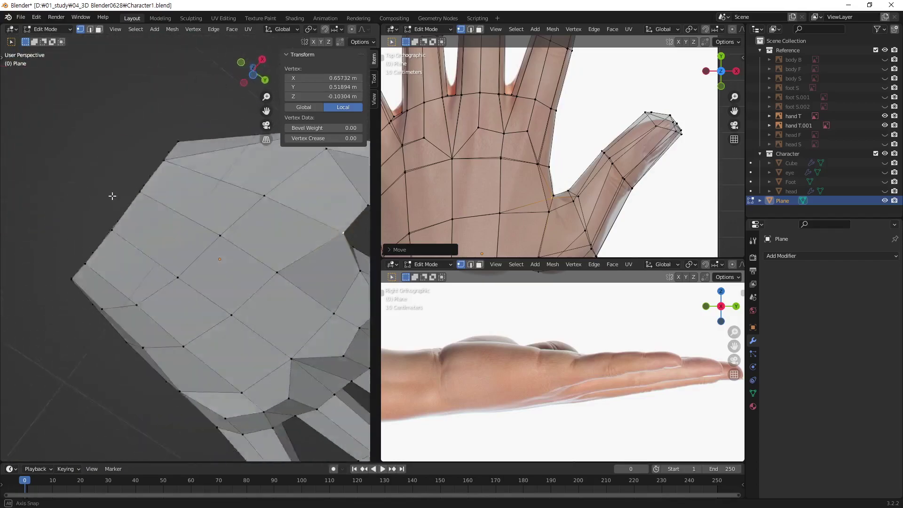
click(249, 205)
shift+middle_drag(278, 203, 231, 257)
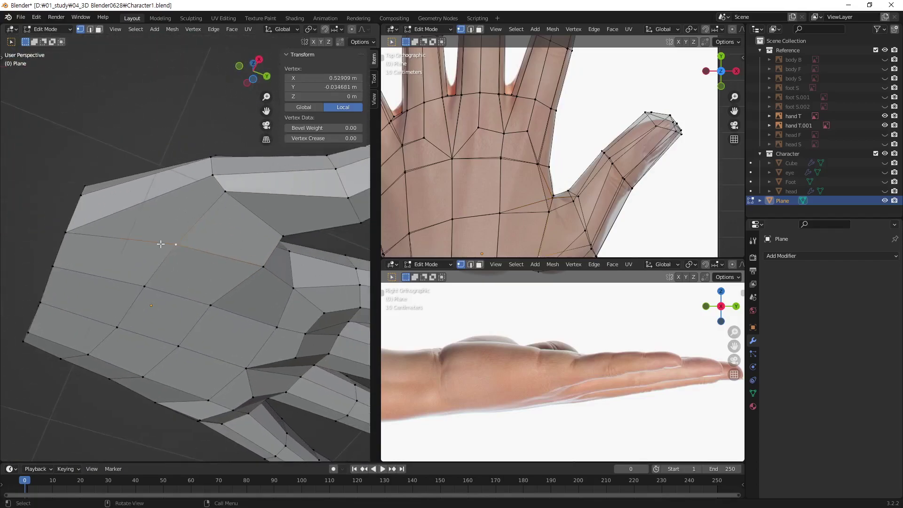
- Reposition a vertex on the side of the palm
click(247, 211)
shift+middle_drag(647, 254, 641, 236)
key(g)
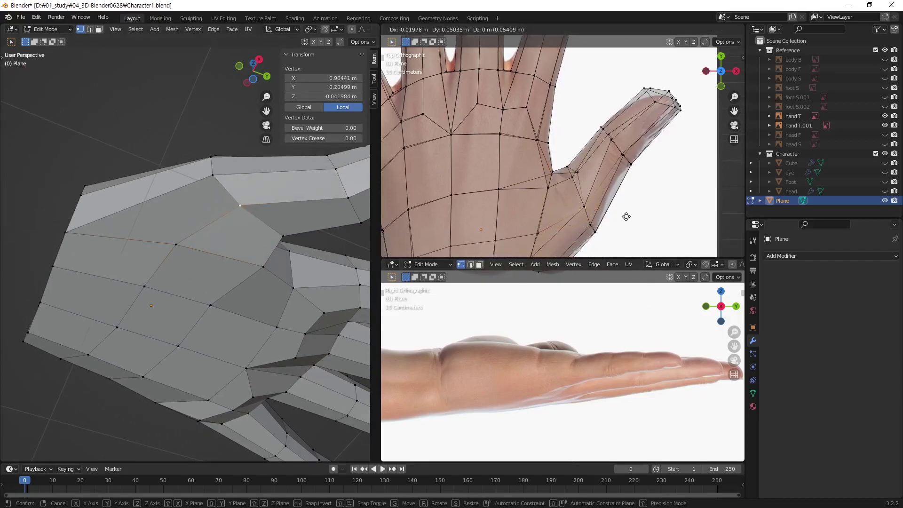
click(626, 216)
- Lower a vertex on the hand's underside toward the side reference
click(176, 249)
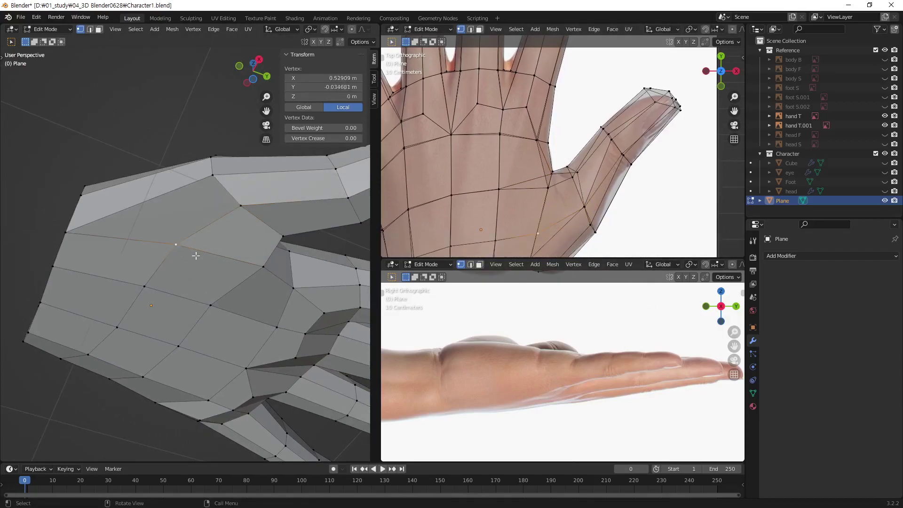
shift+scroll(484, 386, up, 1)
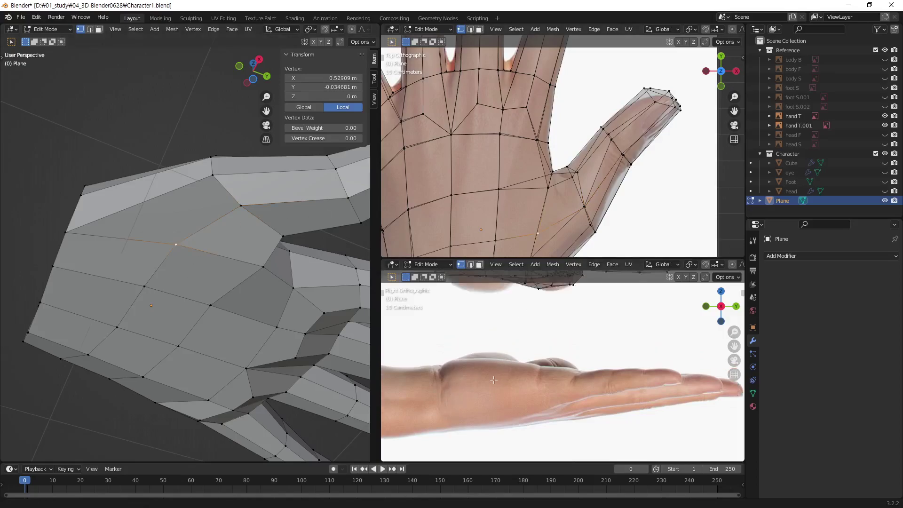
shift+scroll(503, 379, up, 1)
shift+scroll(517, 373, up, 1)
key(g)
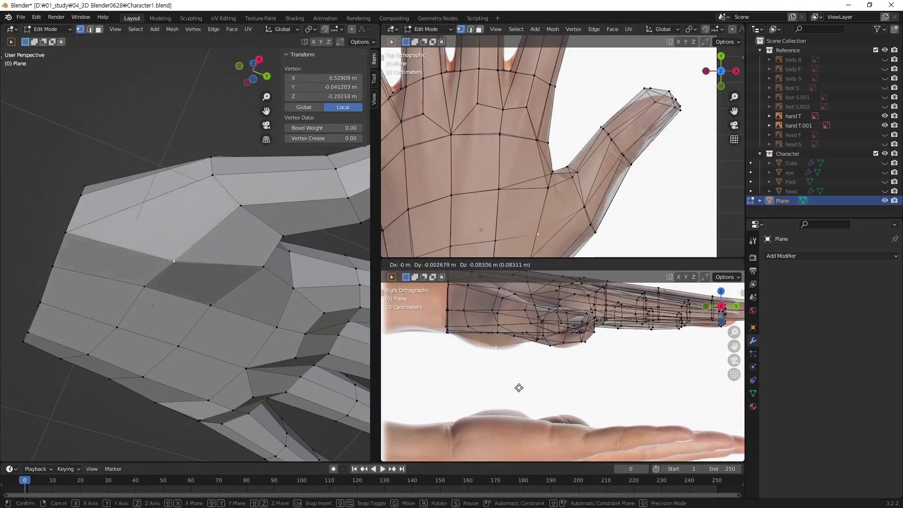
click(518, 390)
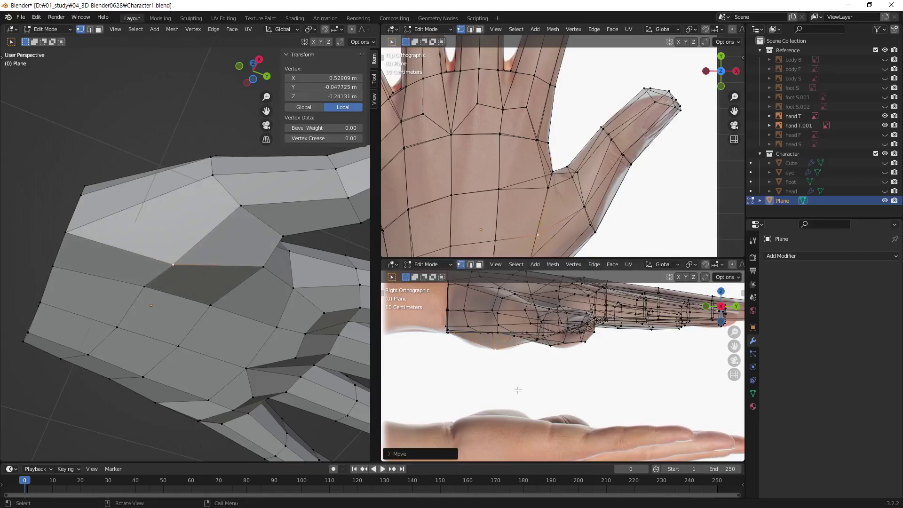
key(g)
click(519, 370)
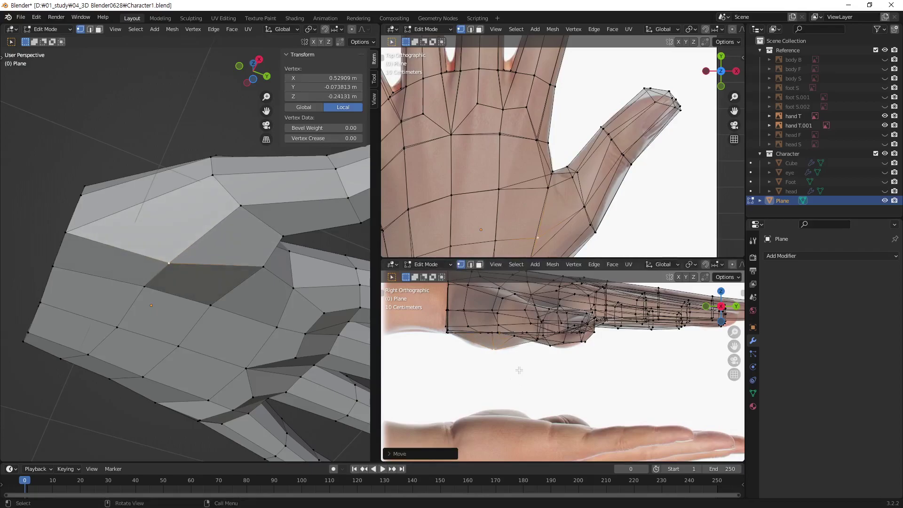
- Lower a vertex on the wrist's lower edge, then select another underside vertex
middle_drag(322, 361, 241, 306)
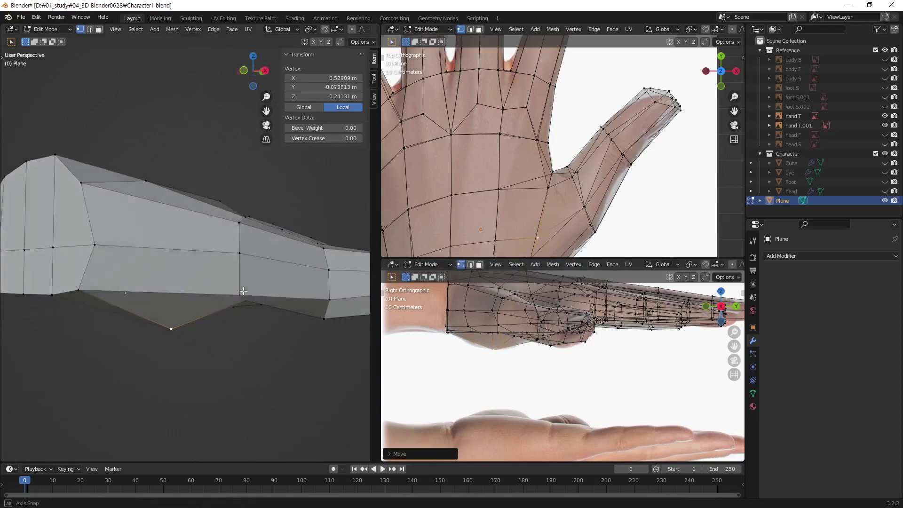
click(236, 309)
key(g)
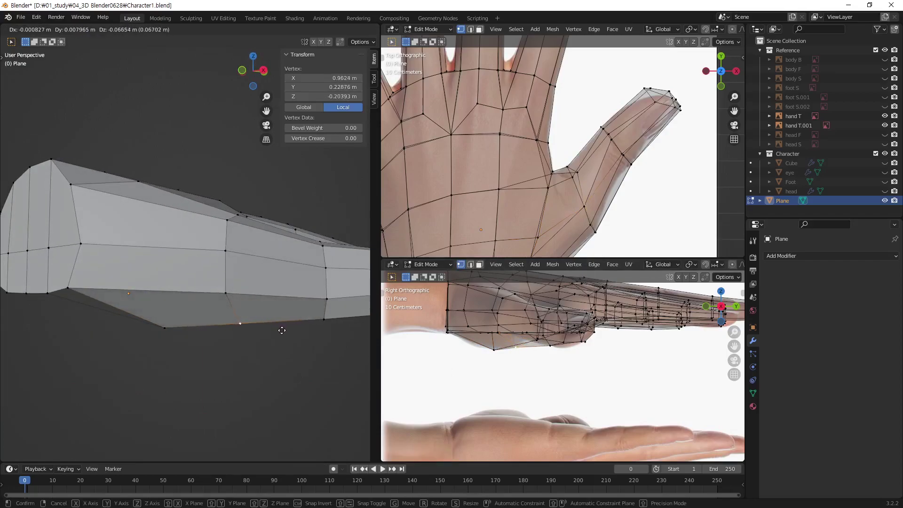
click(282, 331)
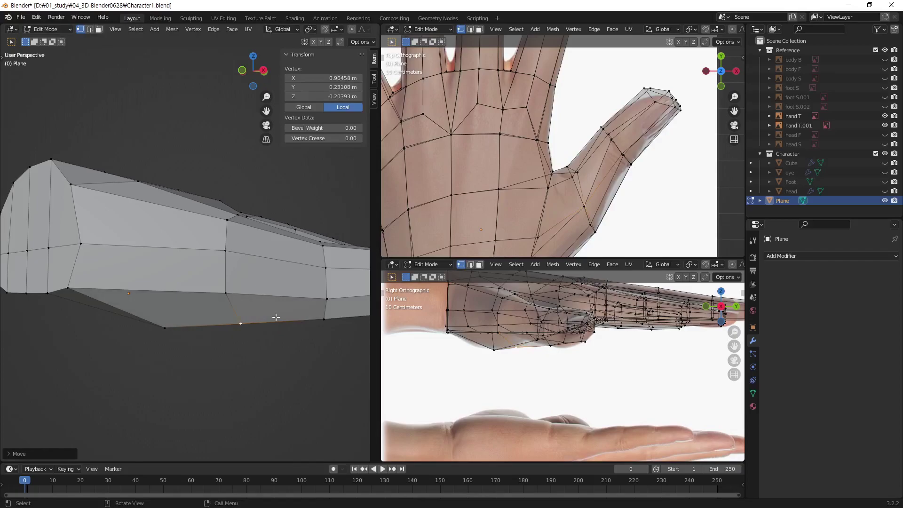
mouse_move(276, 317)
middle_down()
mouse_move(245, 287)
mouse_move(240, 300)
middle_up()
click(245, 287)
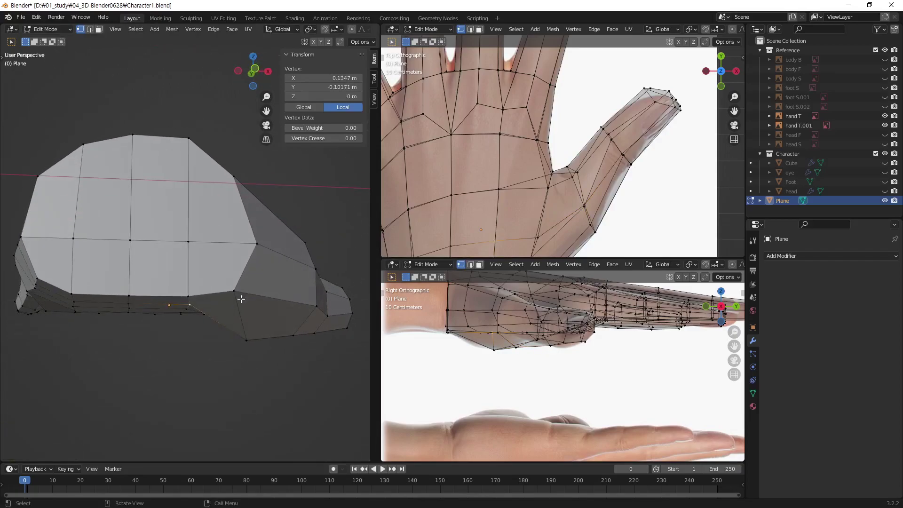
- Lower the selected underside vertex along Z, then deselect it and orbit the hand
key(g)
key(z)
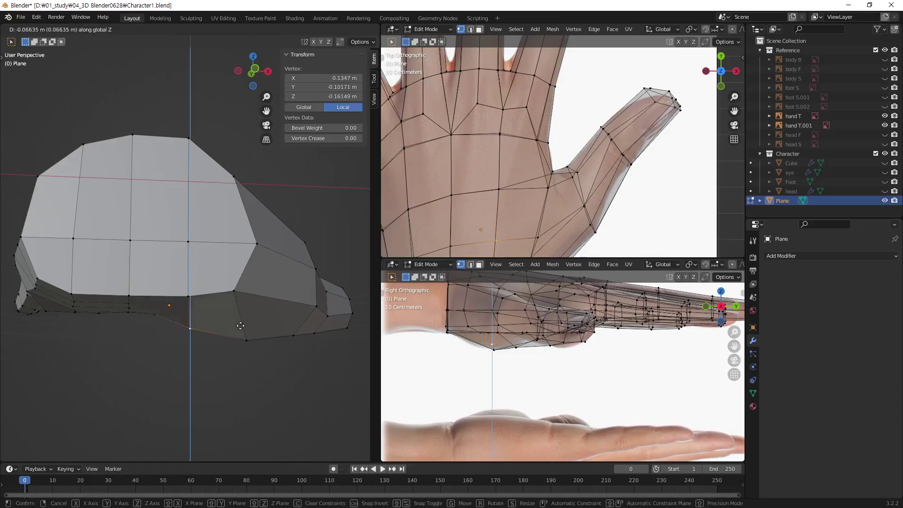
click(241, 327)
click(272, 379)
mouse_move(272, 378)
middle_down()
mouse_move(272, 306)
mouse_move(299, 235)
mouse_move(263, 312)
mouse_move(275, 324)
mouse_move(58, 319)
mouse_move(302, 313)
mouse_move(254, 309)
mouse_move(242, 256)
mouse_move(241, 344)
mouse_move(219, 283)
middle_up()
scroll(564, 339, up, 2)
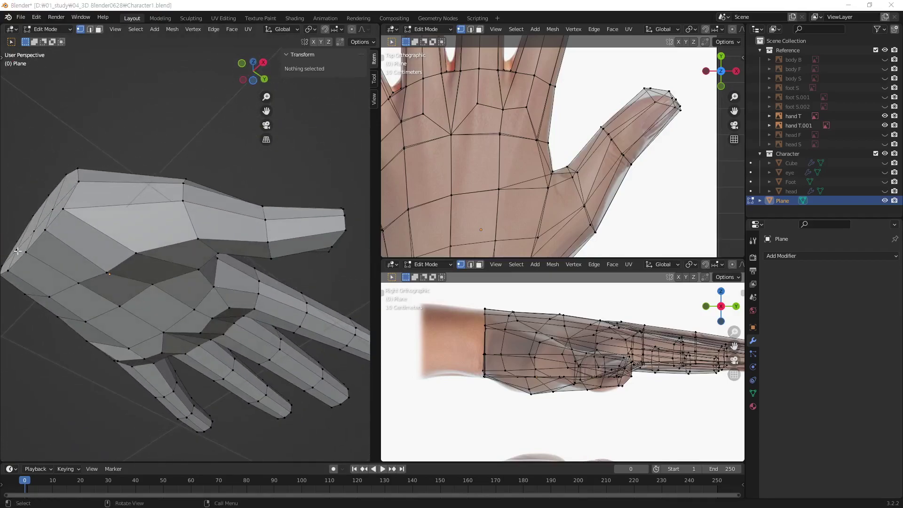
click(326, 262)
mouse_move(327, 262)
middle_down()
mouse_move(173, 320)
mouse_move(242, 301)
mouse_move(271, 256)
mouse_move(264, 244)
middle_up()
key(alt+a)
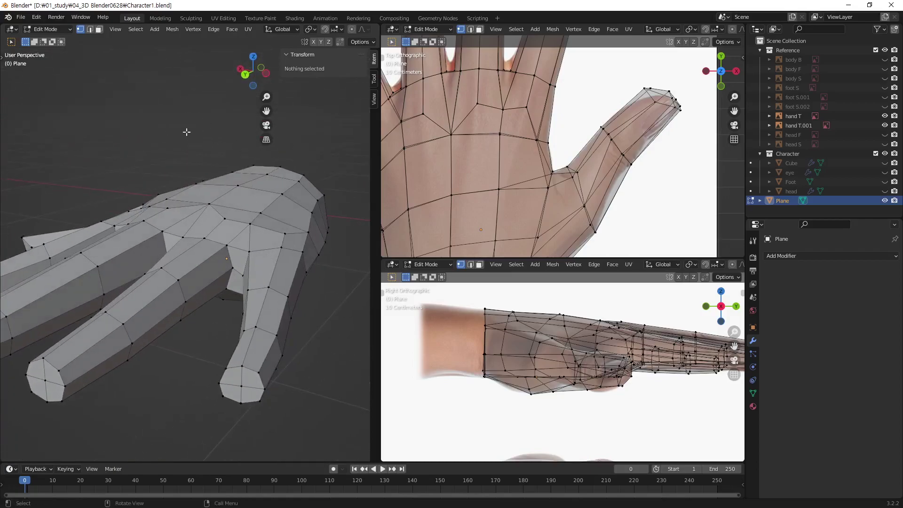
middle_drag(68, 55, 297, 238)
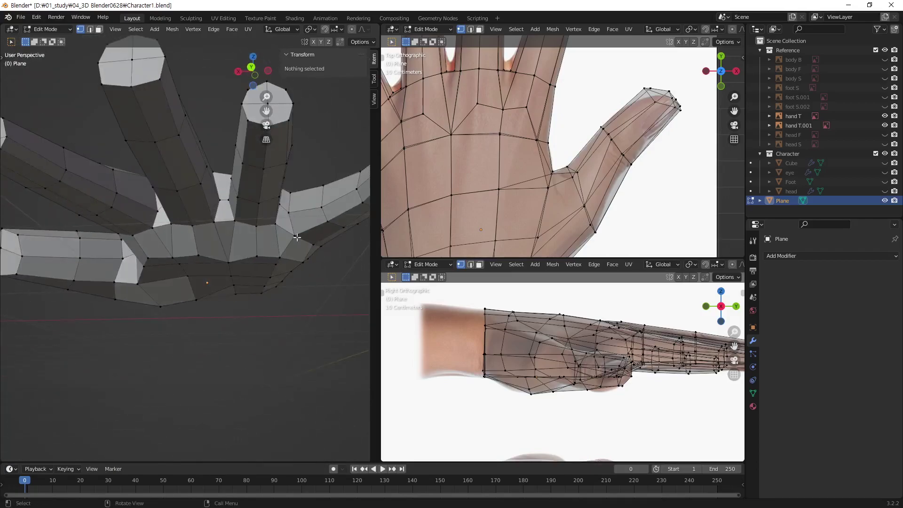
mouse_move(308, 271)
middle_down()
mouse_move(199, 256)
mouse_move(234, 272)
mouse_move(291, 268)
mouse_move(78, 76)
middle_up()
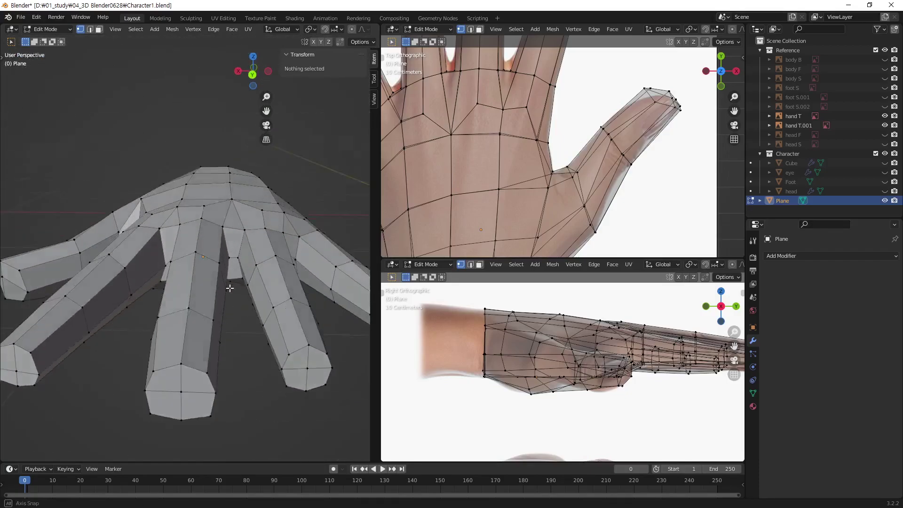
mouse_move(78, 45)
middle_down()
mouse_move(270, 222)
mouse_move(273, 192)
middle_up()
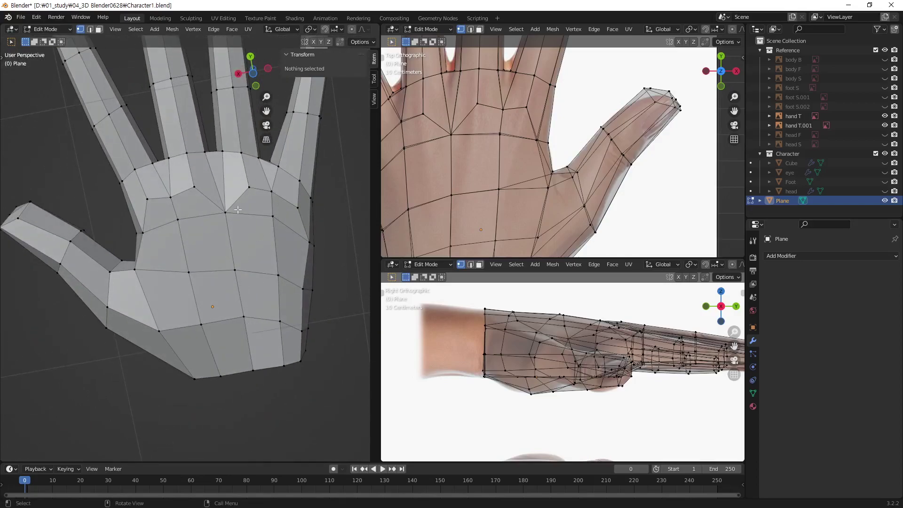
middle_drag(230, 253, 231, 246)
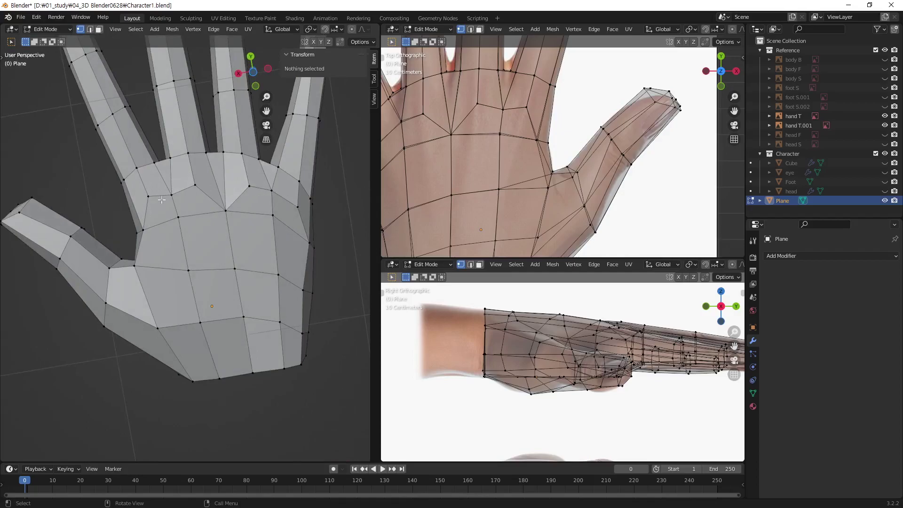
mouse_move(258, 188)
middle_down()
mouse_move(335, 264)
mouse_move(169, 269)
middle_up()
click(65, 28)
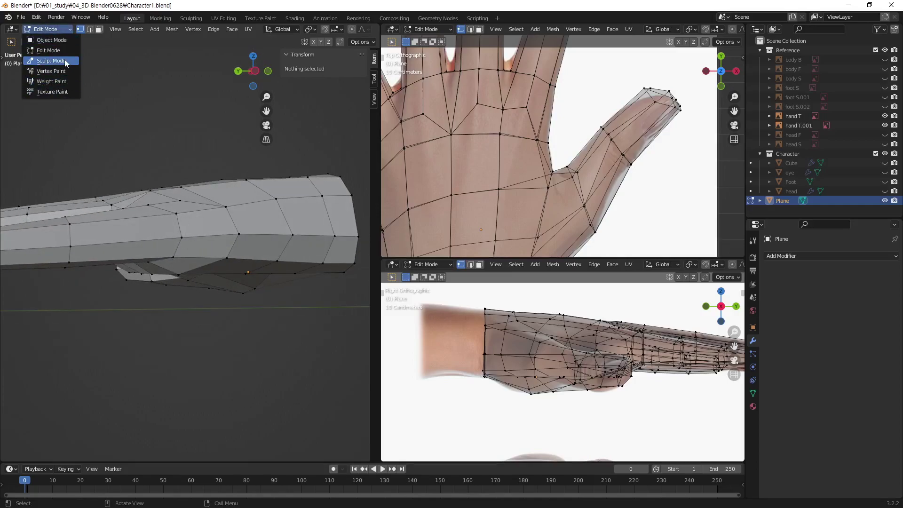
- Switch the hand to Object Mode, then Sculpt Mode, then return to Edit Mode
key(Tab)
key(ctrl)
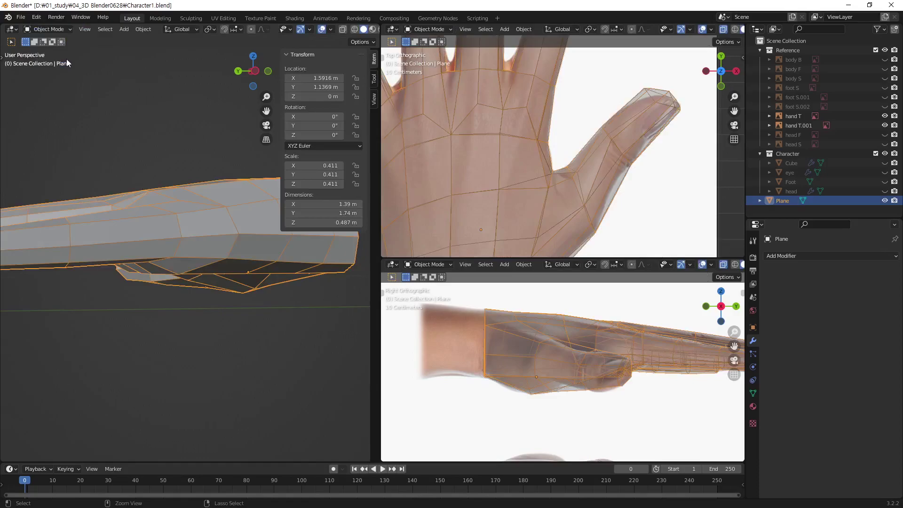
key(Tab)
key(Tab)
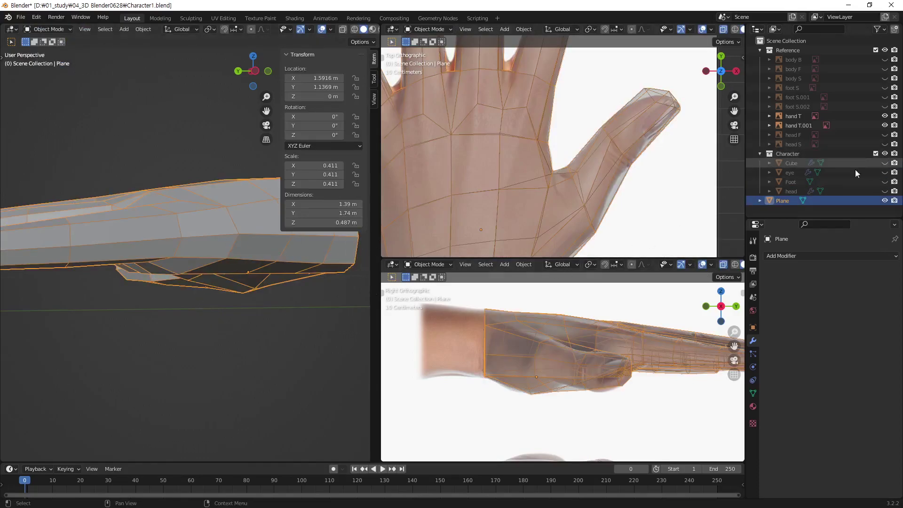
mouse_move(215, 263)
middle_down()
mouse_move(275, 289)
mouse_move(207, 289)
mouse_move(236, 238)
mouse_move(79, 108)
middle_up()
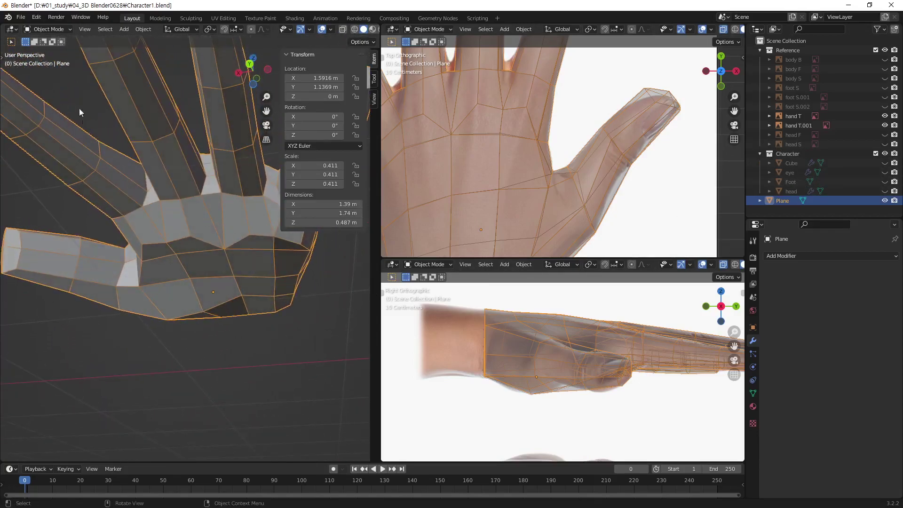
click(61, 31)
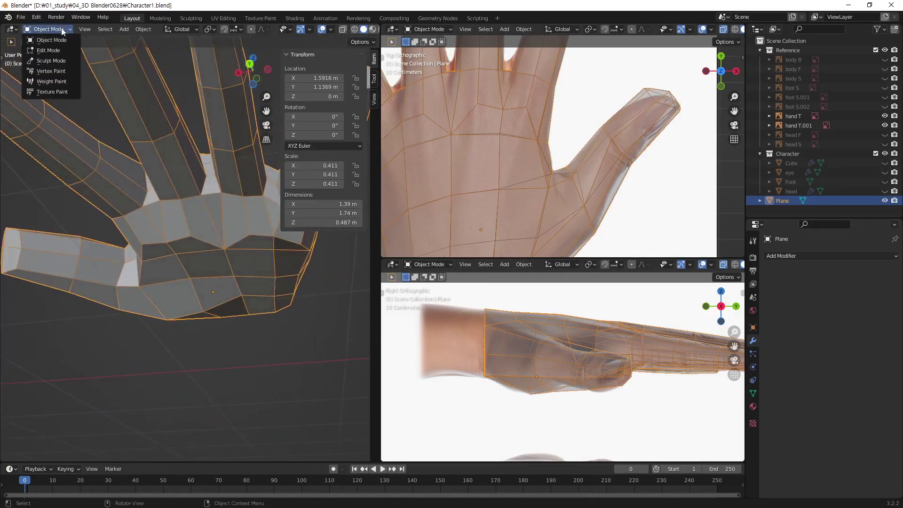
click(64, 61)
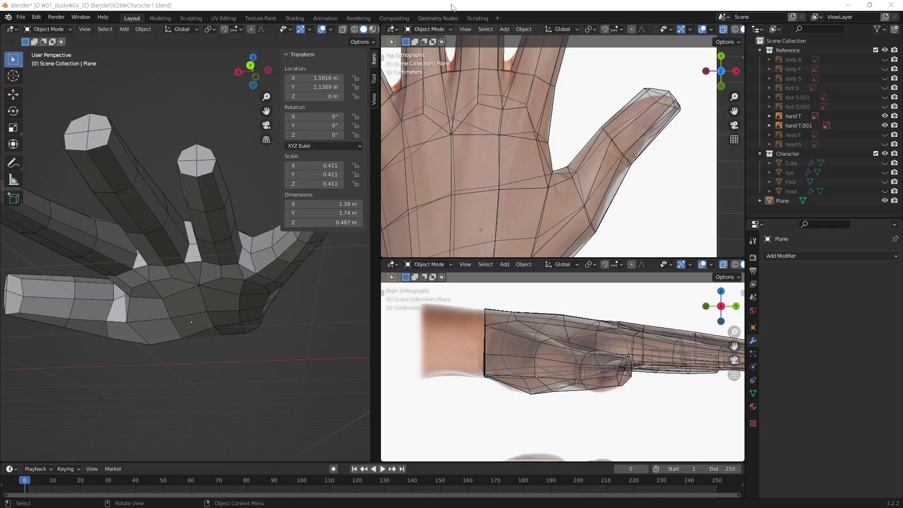
key(Tab)
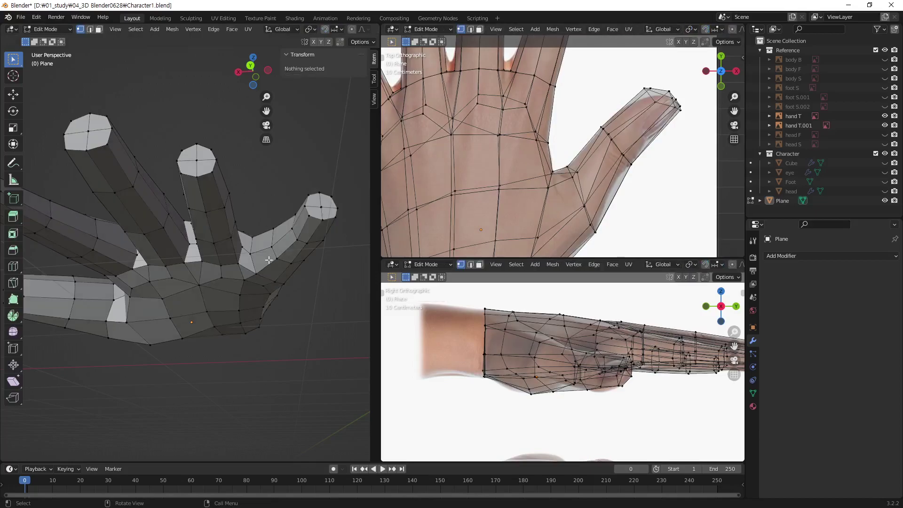
- Return to Object Mode and save Character1.blend
key(Tab)
key(ctrl+s)
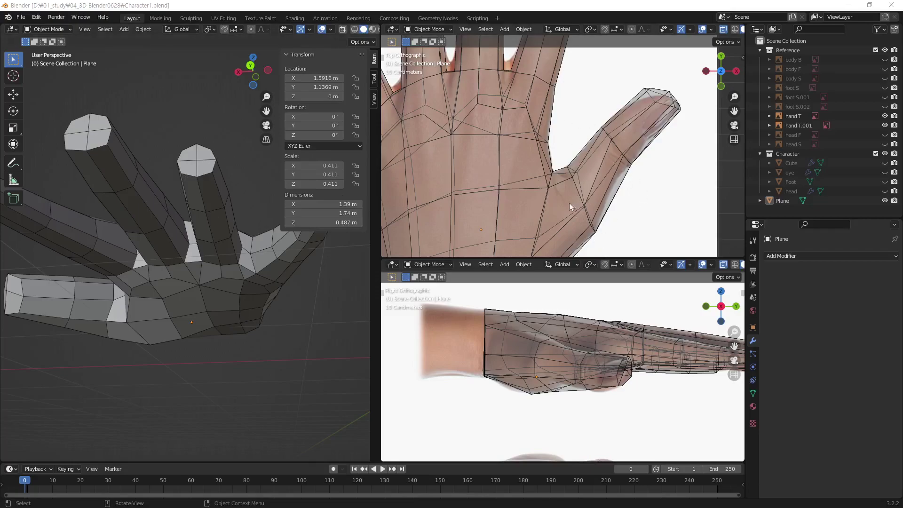
- Undo the last five fingertip edits and reframe the finger in a near-top view
middle_drag(264, 272, 196, 262)
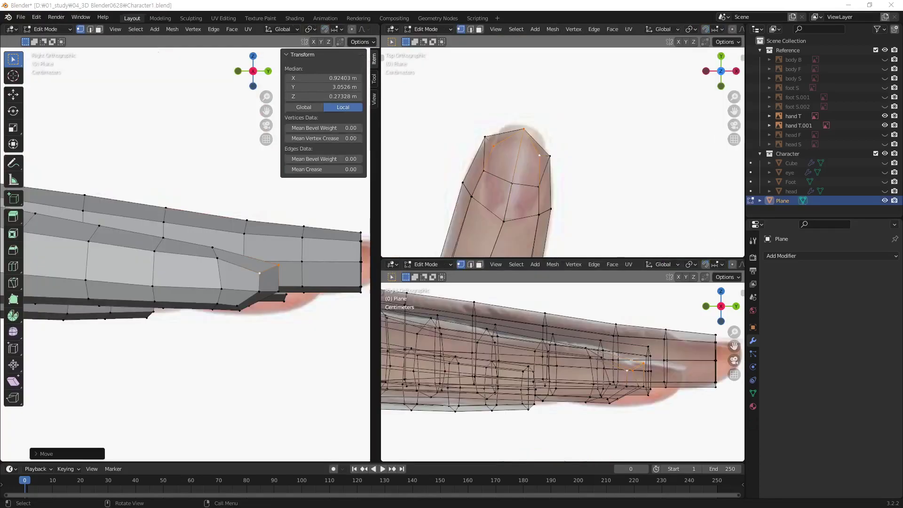
middle_drag(299, 213, 275, 316)
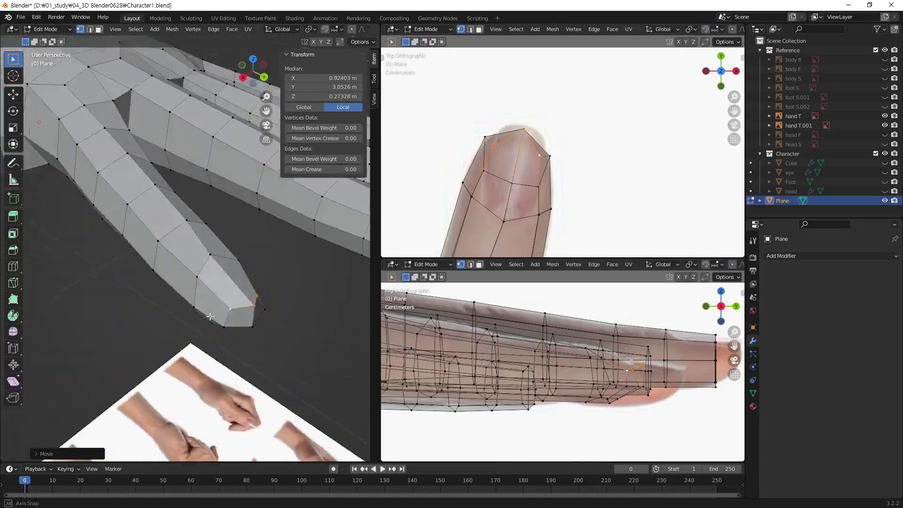
key(ctrl+z)
key(ctrl+z)
key(ctrl+z)
key(ctrl+z)
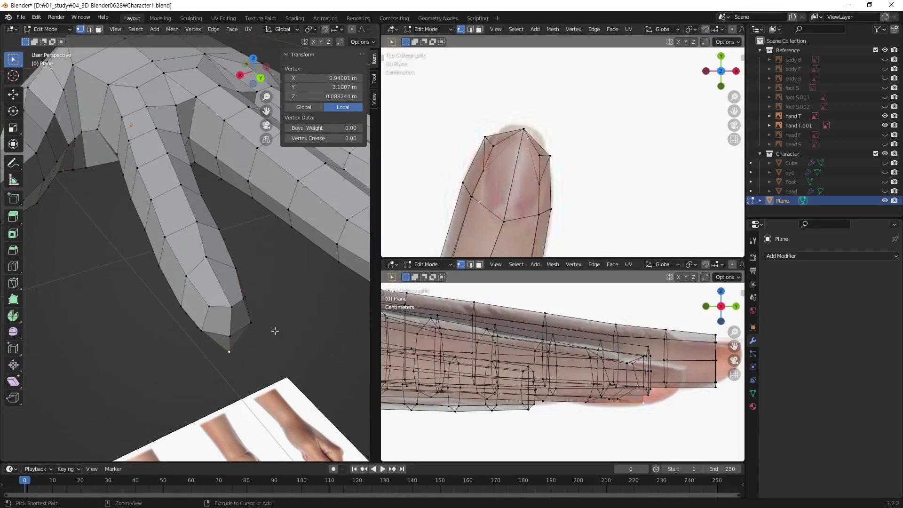
key(ctrl+z)
key(ctrl+z)
key(ctrl+z)
key(ctrl+z)
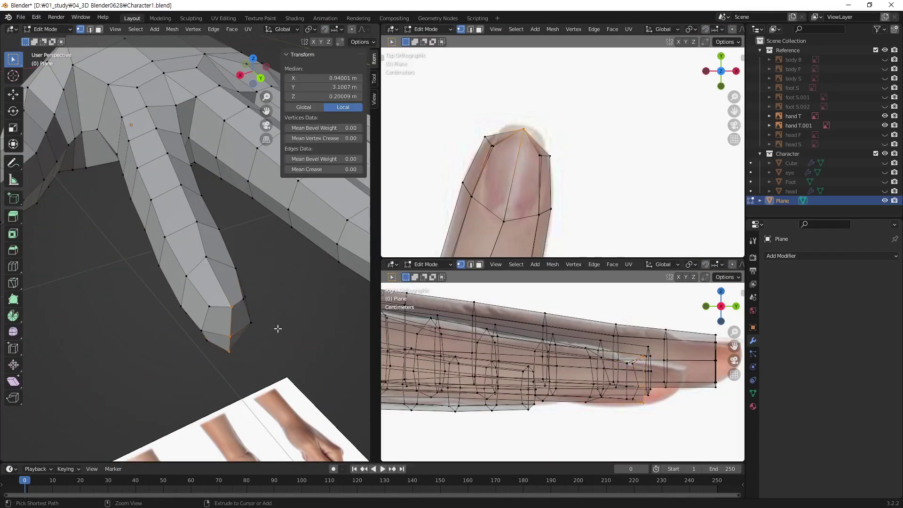
key(ctrl+z)
key(ctrl+z)
key(ctrl+z)
key(ctrl+z)
key(ctrl+z)
key(ctrl+z)
key(ctrl+z)
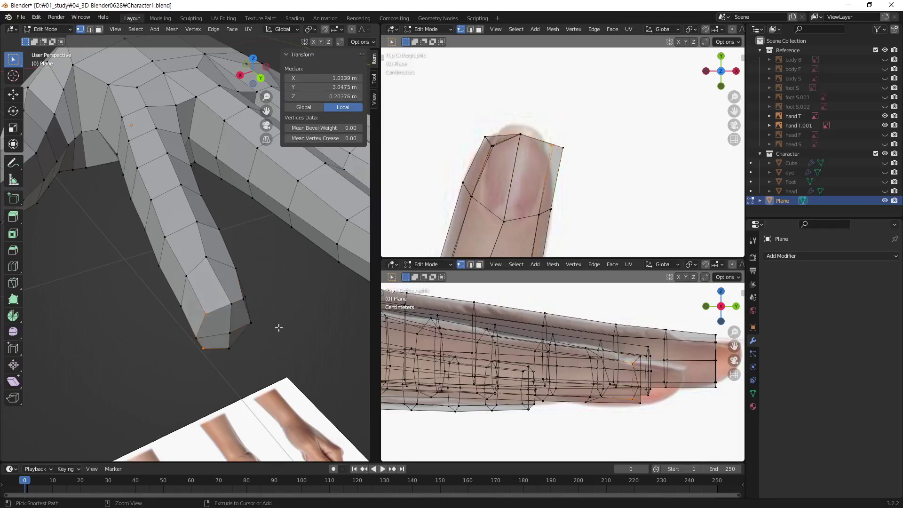
key(ctrl+z)
key(ctrl+z)
key(ctrl+z)
key(ctrl+z)
key(ctrl+z)
key(ctrl+z)
key(ctrl+z)
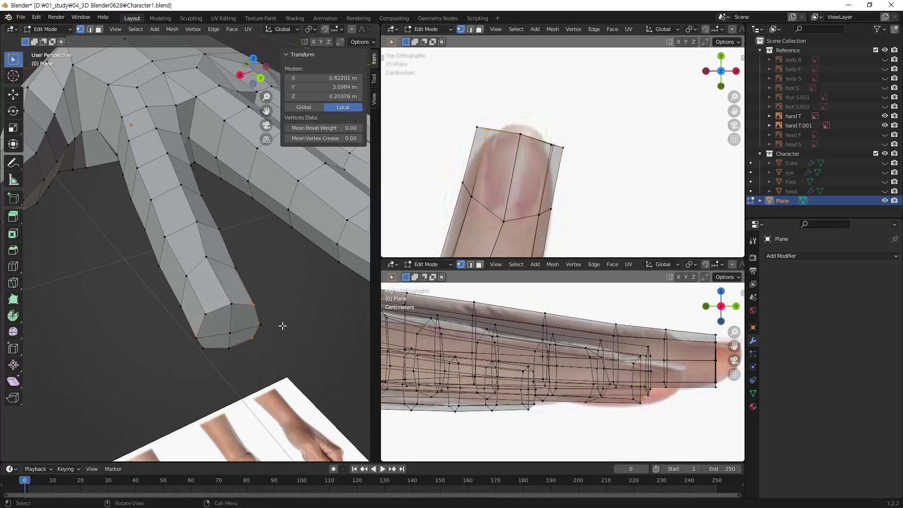
key(ctrl+z)
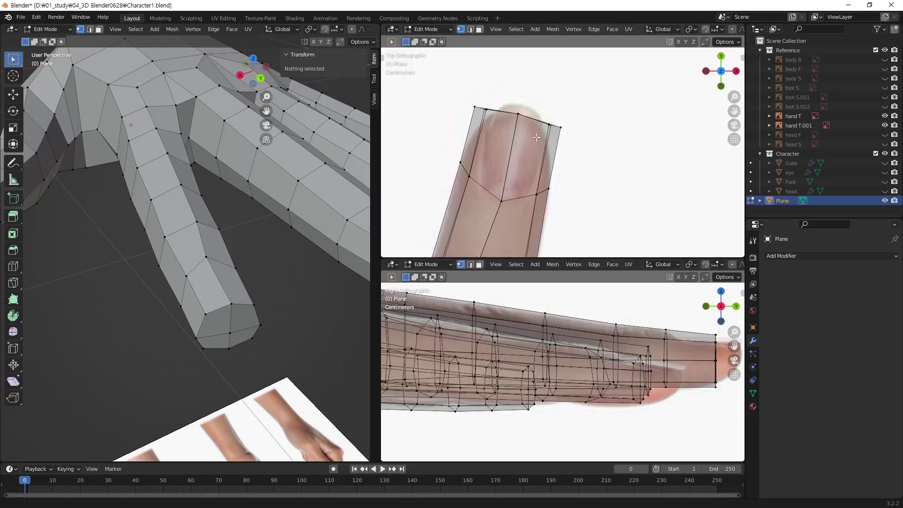
shift+middle_drag(547, 148, 528, 135)
mouse_move(250, 239)
middle_down()
mouse_move(347, 233)
mouse_move(299, 254)
mouse_move(266, 313)
mouse_move(219, 331)
mouse_move(264, 278)
middle_up()
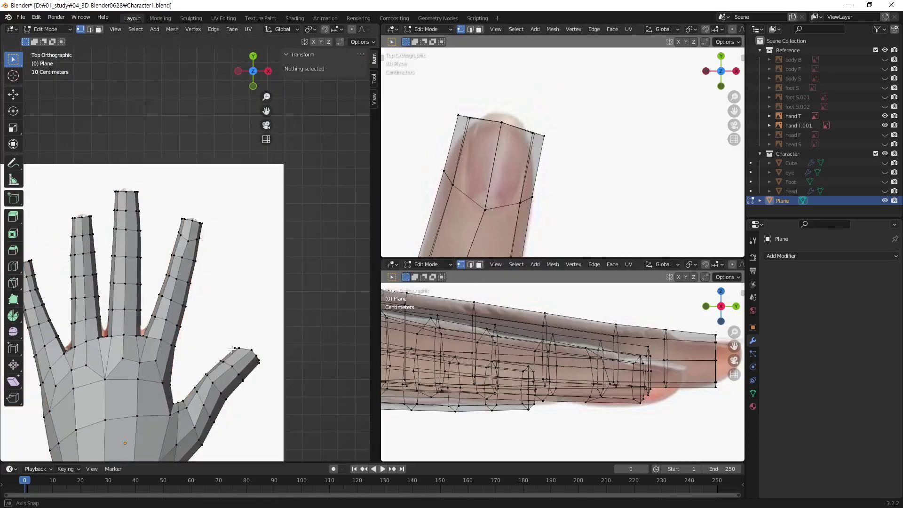
scroll(264, 270, up, 2)
scroll(276, 260, up, 2)
key(shift+space)
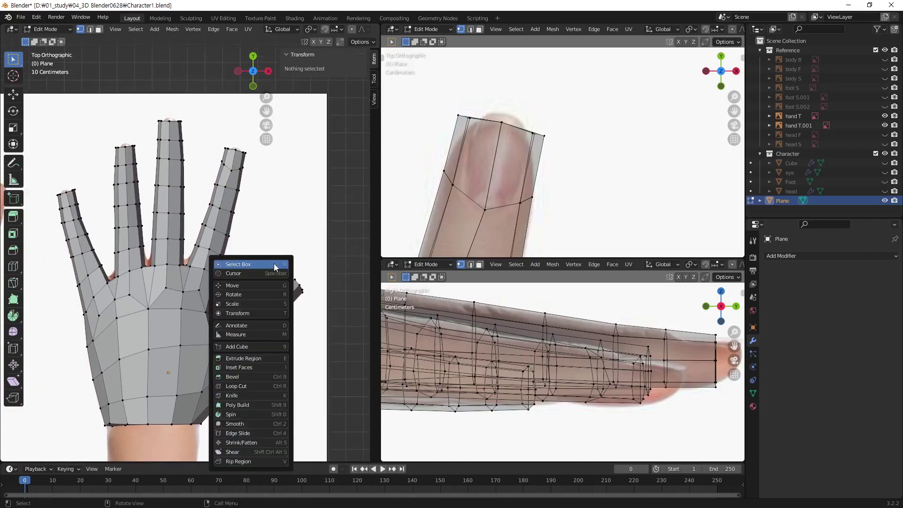
key(d)
drag(281, 274, 281, 292)
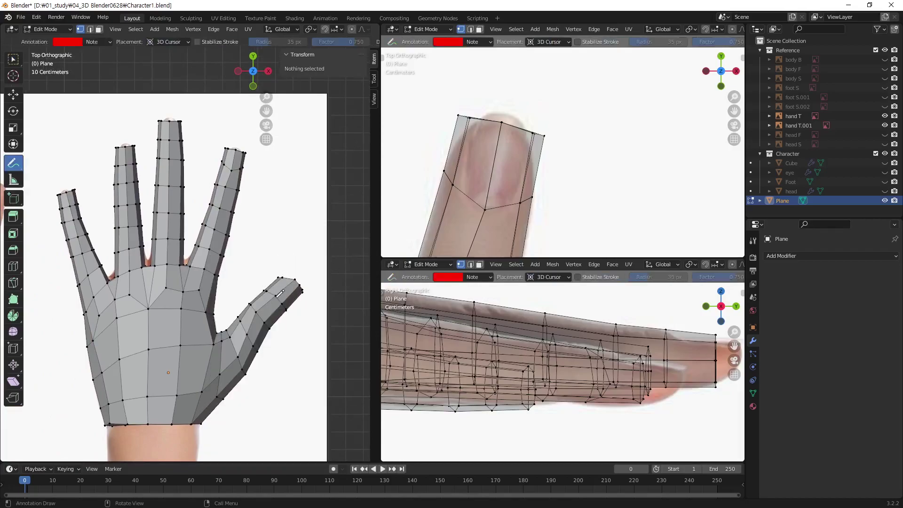
drag(222, 325, 225, 416)
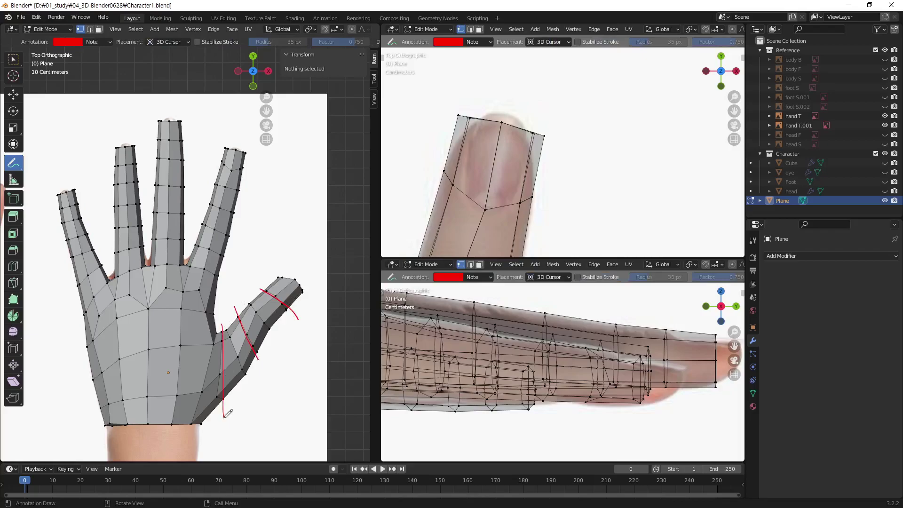
drag(202, 200, 248, 217)
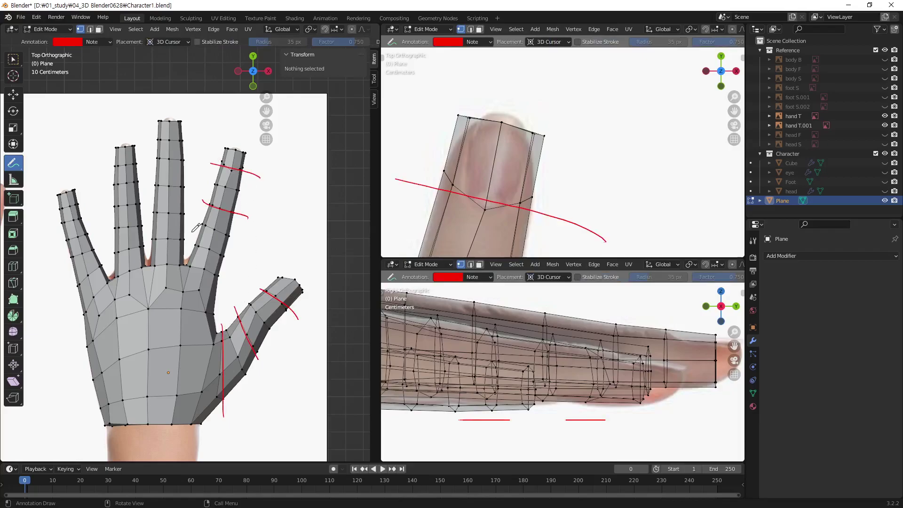
drag(151, 136, 193, 145)
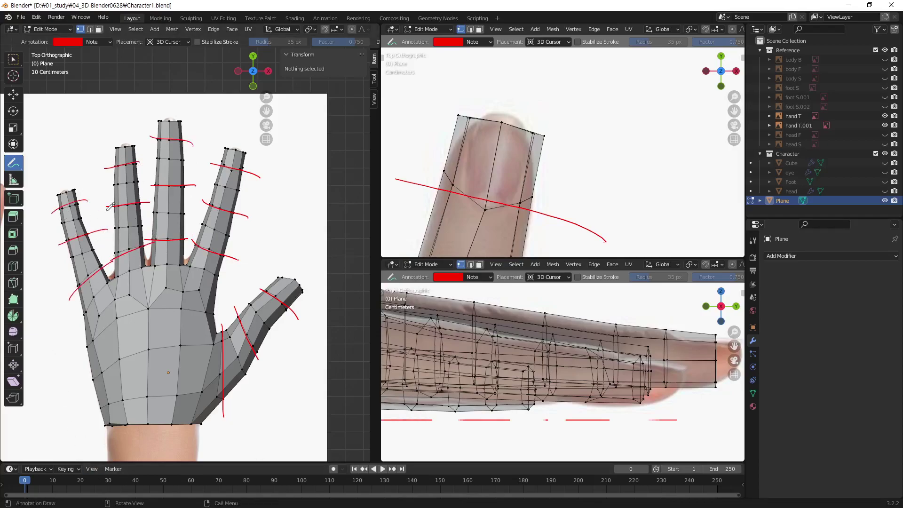
click(109, 43)
click(158, 60)
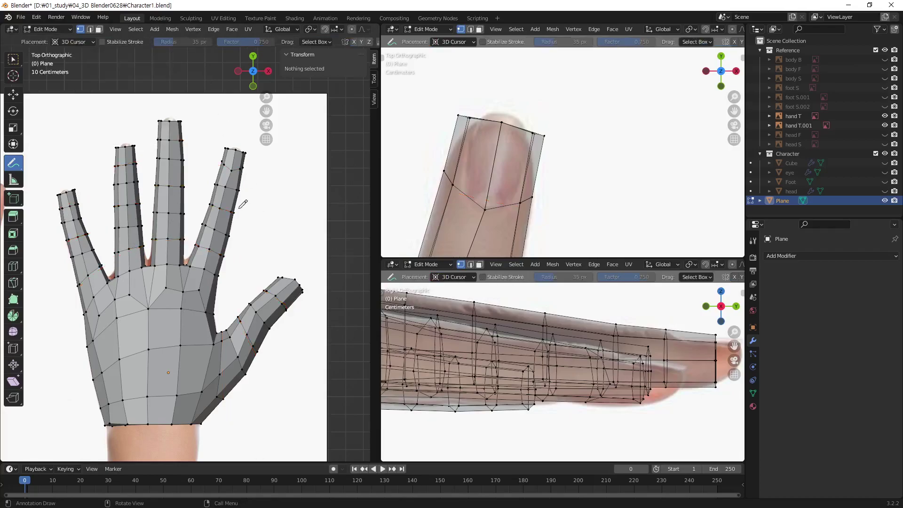
- Zoom onto the index fingertip with X-ray on over the reference
scroll(243, 203, up, 2)
scroll(224, 195, up, 2)
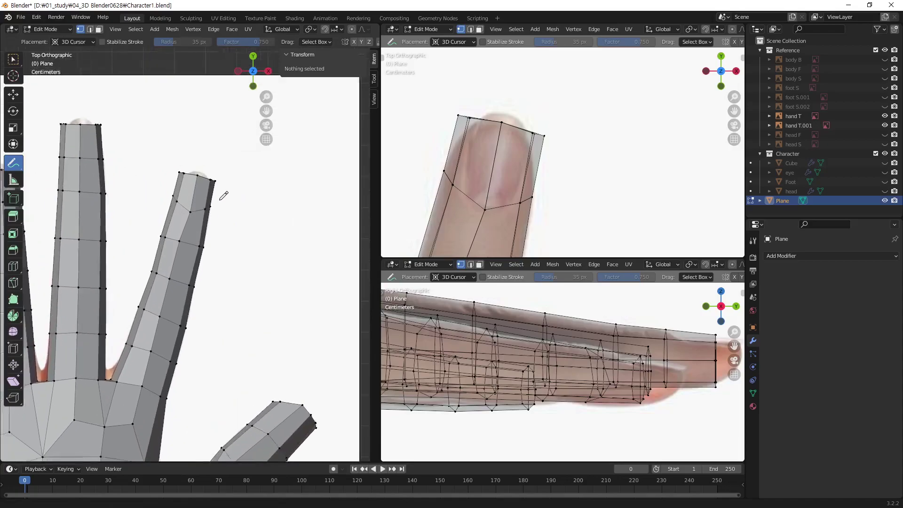
scroll(223, 195, up, 2)
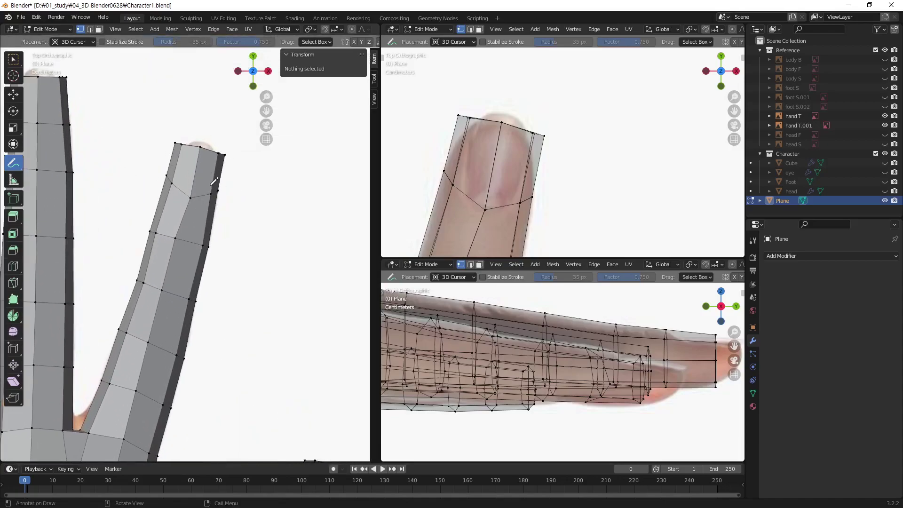
scroll(214, 181, down, 1)
scroll(214, 181, down, 1)
scroll(228, 226, up, 2)
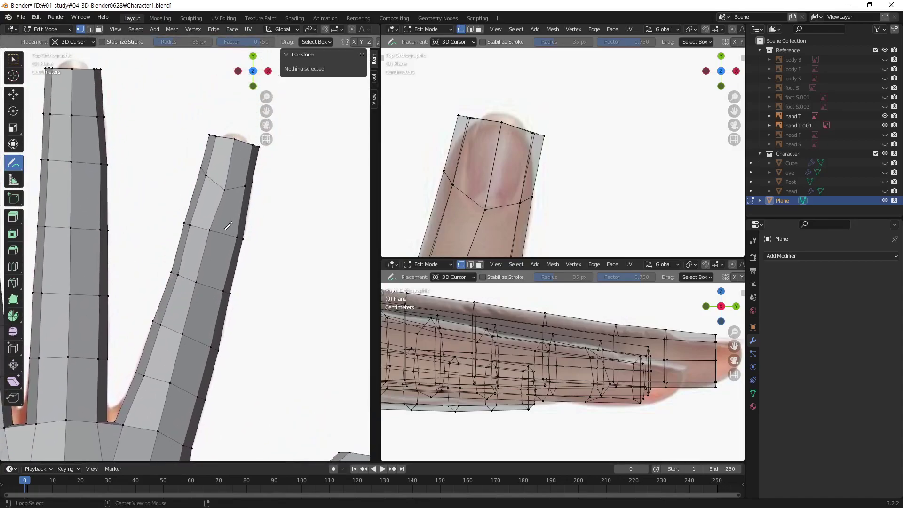
key(alt+z)
scroll(207, 188, up, 2)
scroll(198, 179, up, 2)
key(w)
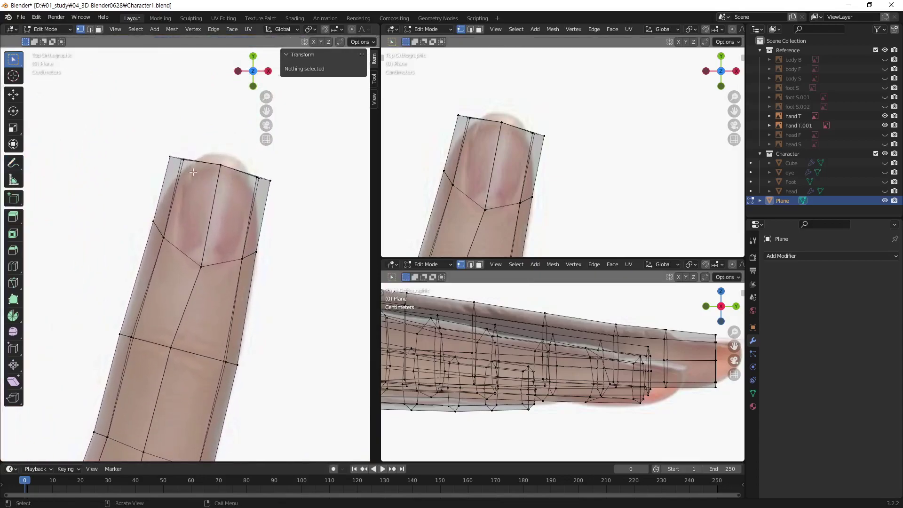
- Pull the fingertip's top-left vertex down and shift a side vertex left
click(170, 168)
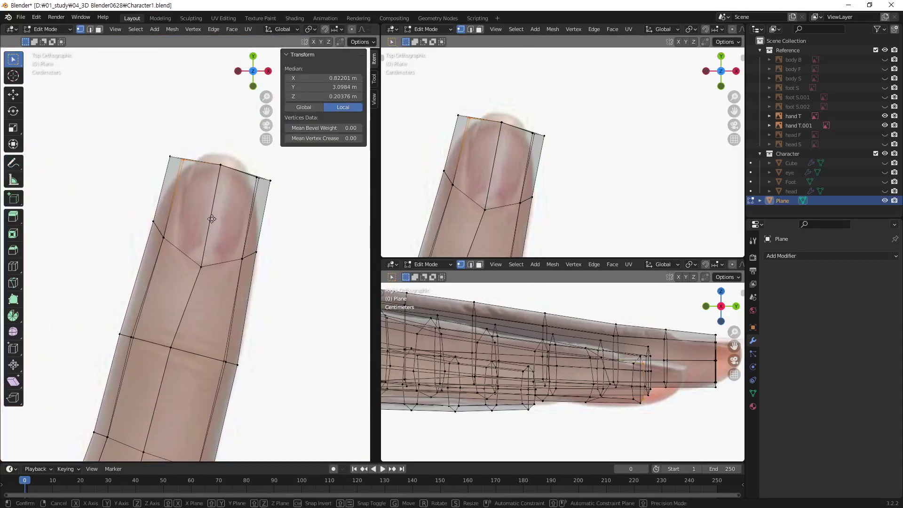
key(g)
click(217, 240)
click(175, 245)
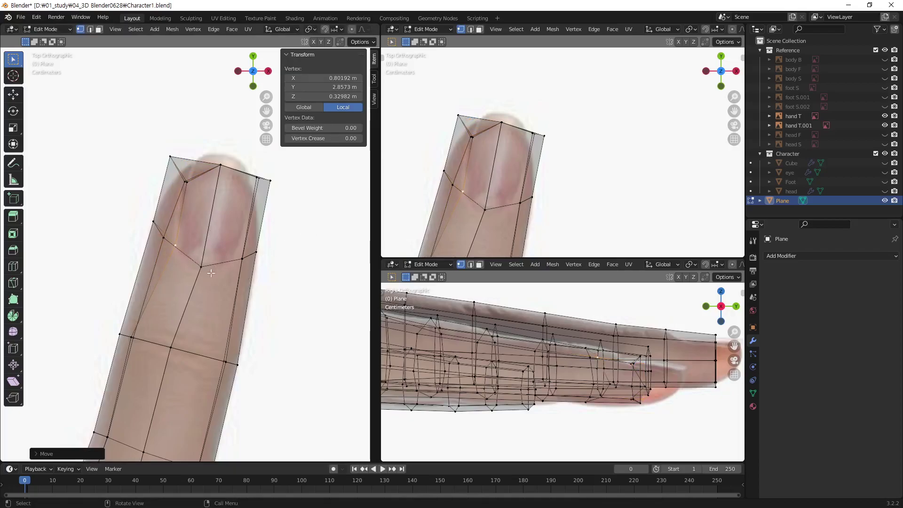
mouse_move(210, 273)
middle_down()
mouse_move(167, 213)
mouse_move(247, 258)
mouse_move(235, 284)
middle_up()
click(242, 263)
key(KP_7)
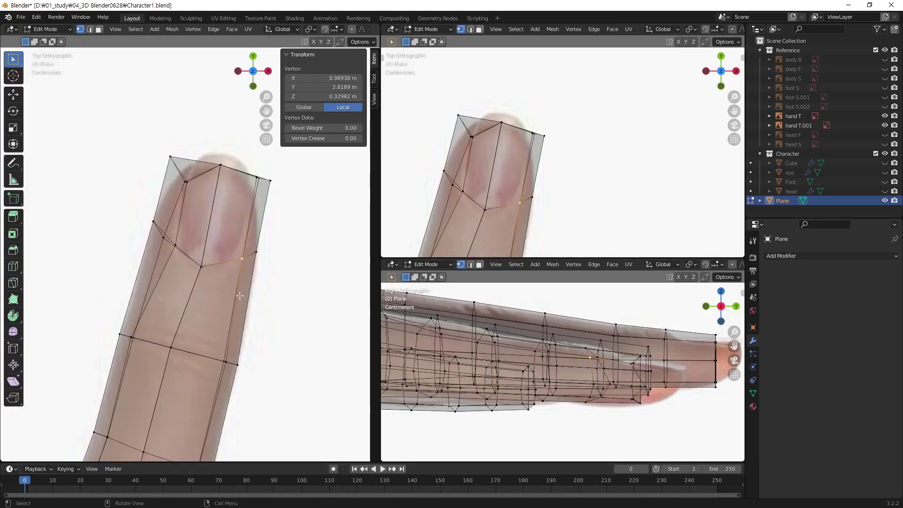
key(g)
click(230, 298)
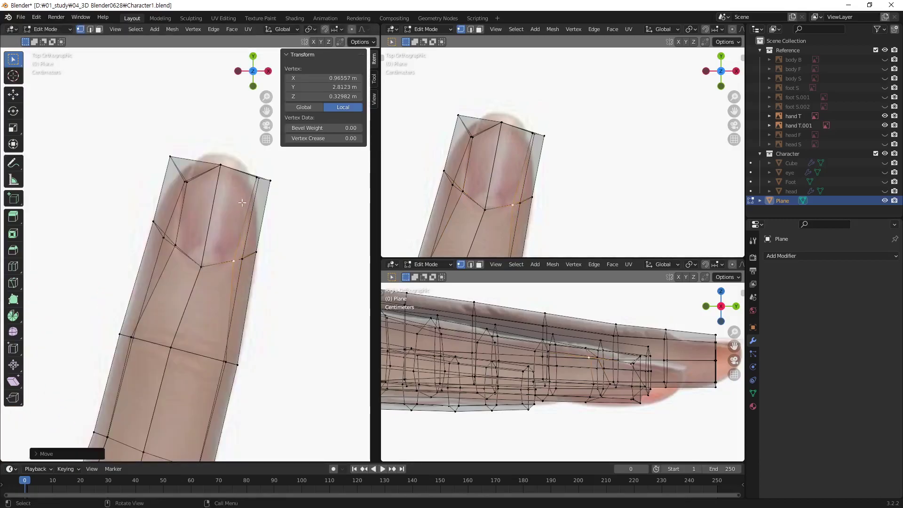
- Move the fingertip's right corner vertices inward and lower to taper the tip
click(264, 168)
key(g)
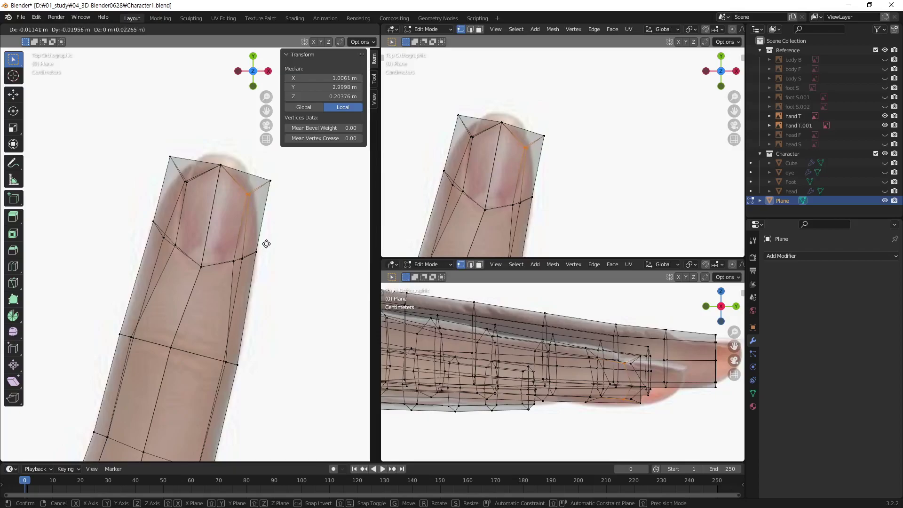
click(266, 239)
middle_drag(236, 197, 248, 232)
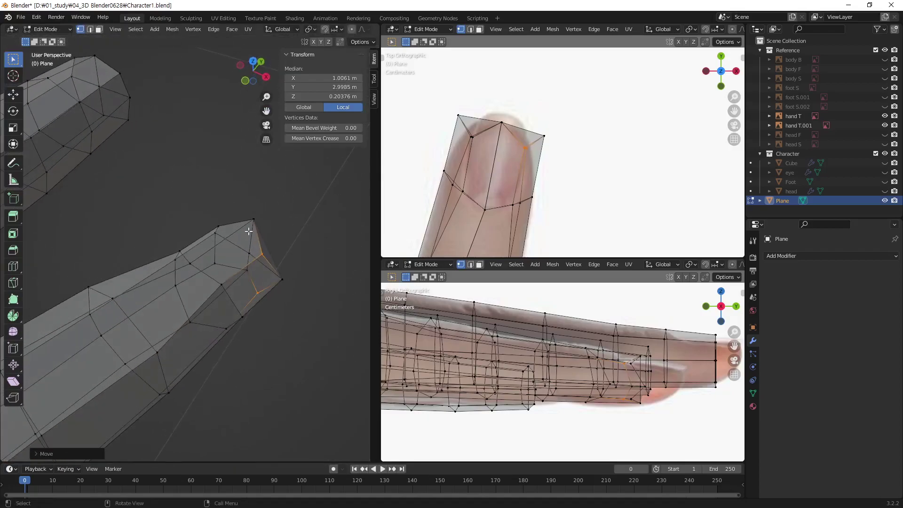
click(262, 226)
key(KP_7)
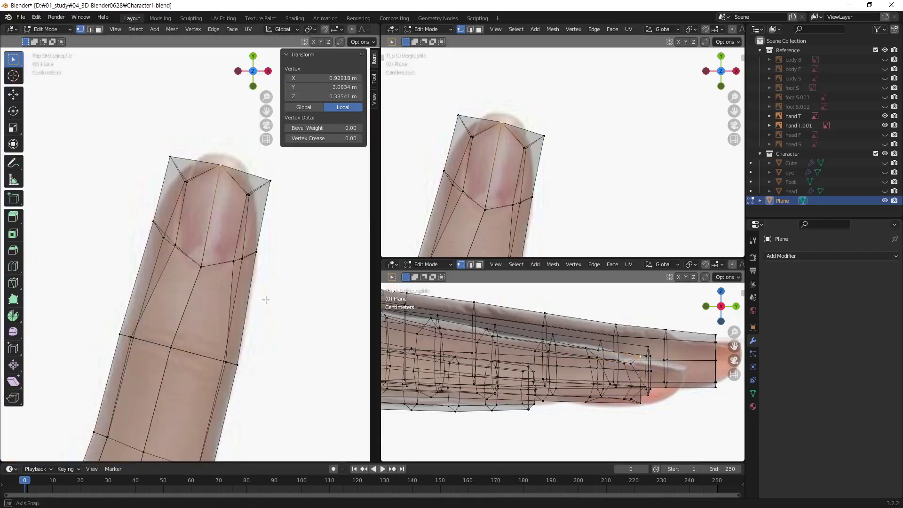
click(282, 175)
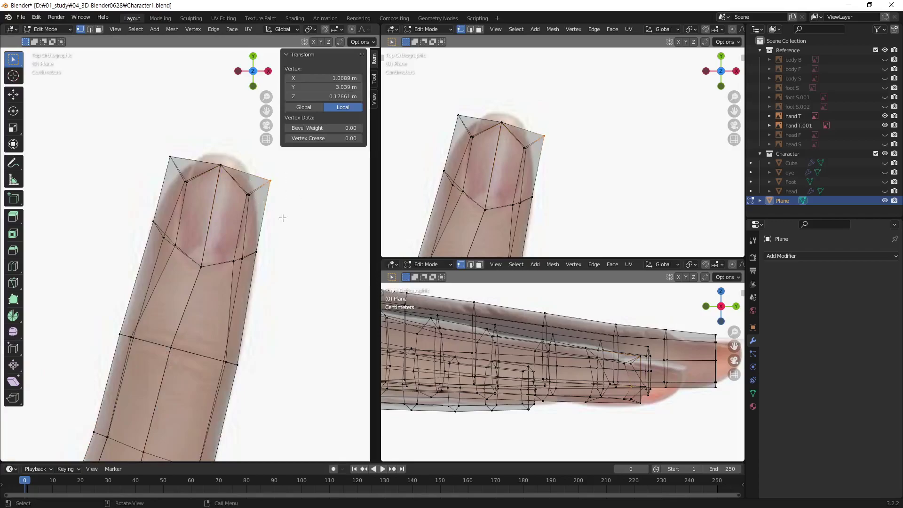
key(g)
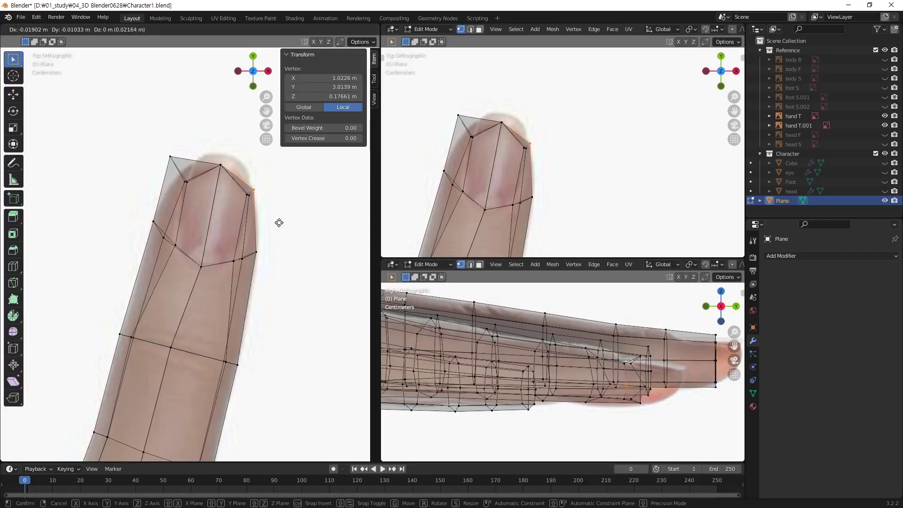
click(280, 223)
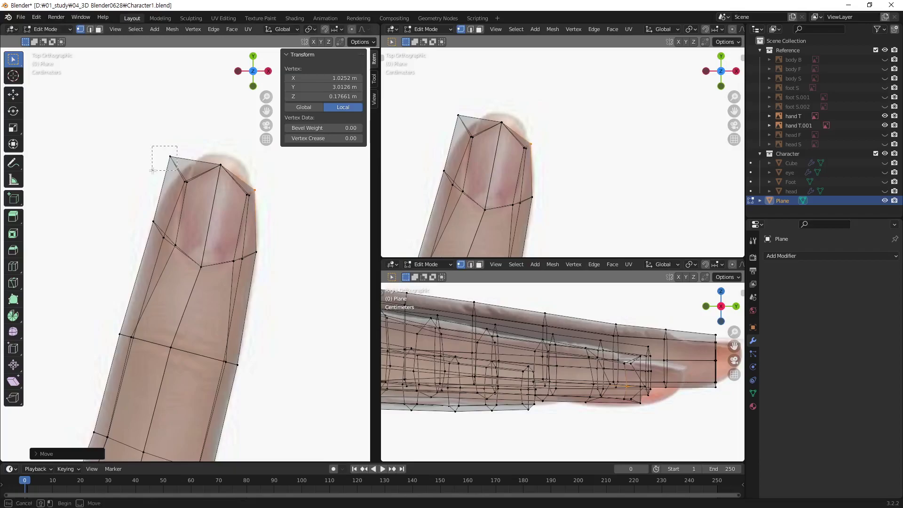
- Move the top-left vertex inward and fit the vertices below it to the nail edge
click(170, 157)
key(g)
click(217, 229)
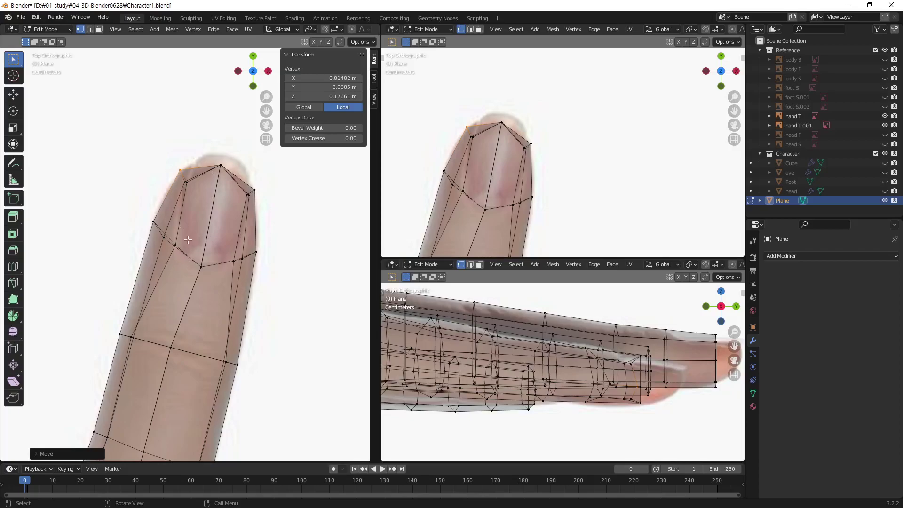
click(233, 262)
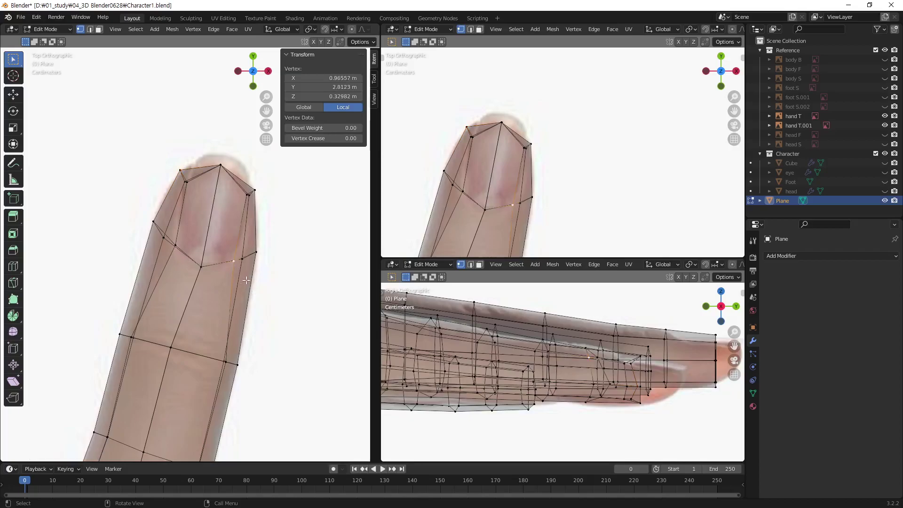
key(g)
key(z)
click(197, 265)
click(175, 245)
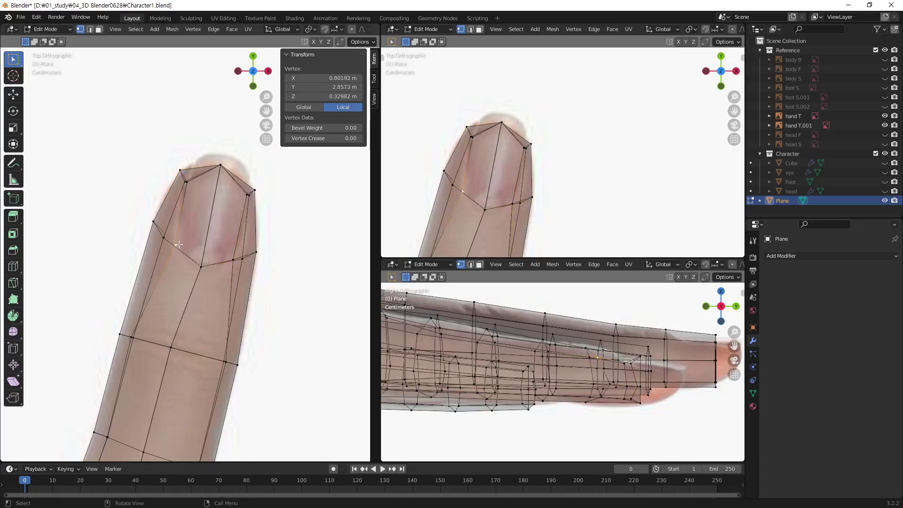
key(g)
click(188, 260)
- Adjust the under-nail and left-edge vertices to round the tip, then inspect the finger in solid view
click(202, 267)
key(g)
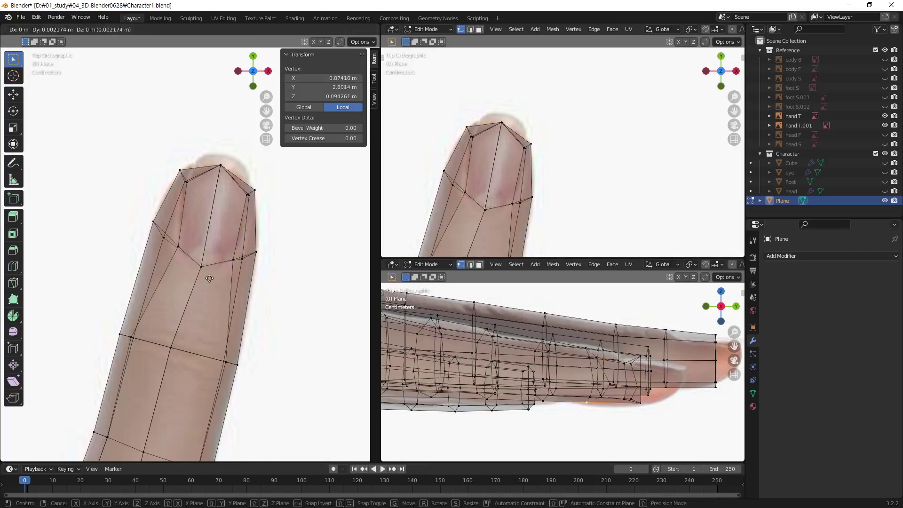
click(163, 239)
key(g)
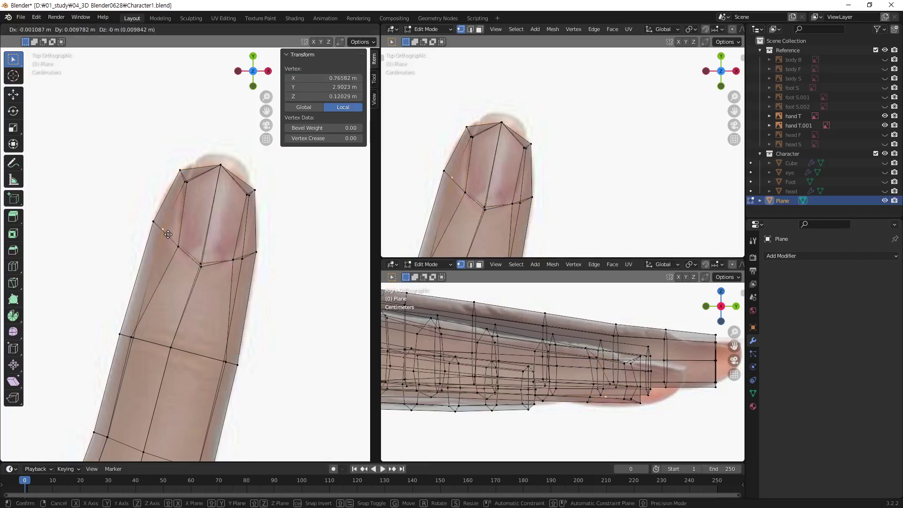
click(164, 232)
click(242, 258)
key(g)
click(244, 279)
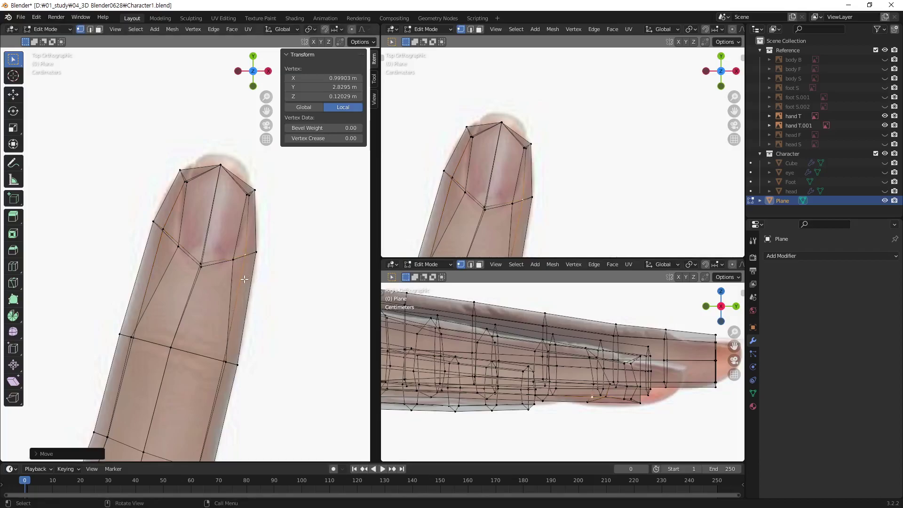
middle_drag(242, 278, 142, 169)
key(alt+z)
- Select fingertip vertices while orbiting around the finger from the side
scroll(236, 294, up, 3)
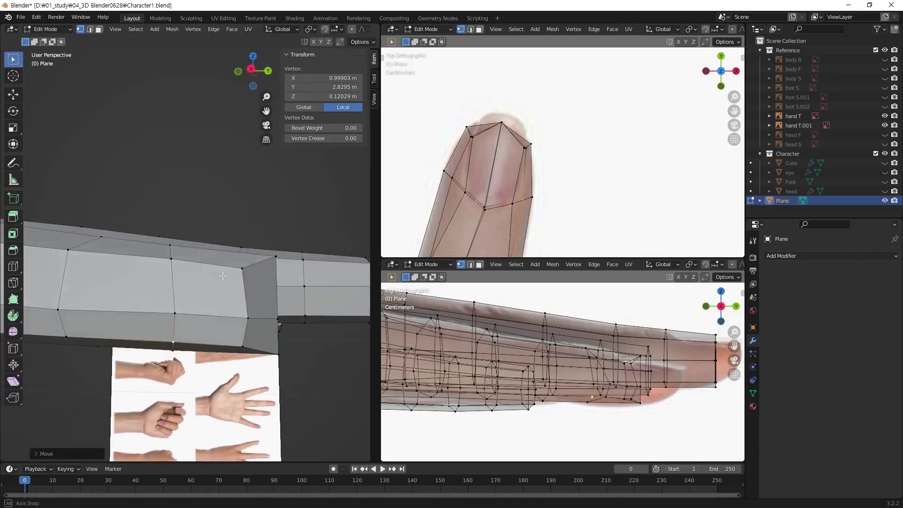
scroll(236, 294, up, 2)
click(273, 350)
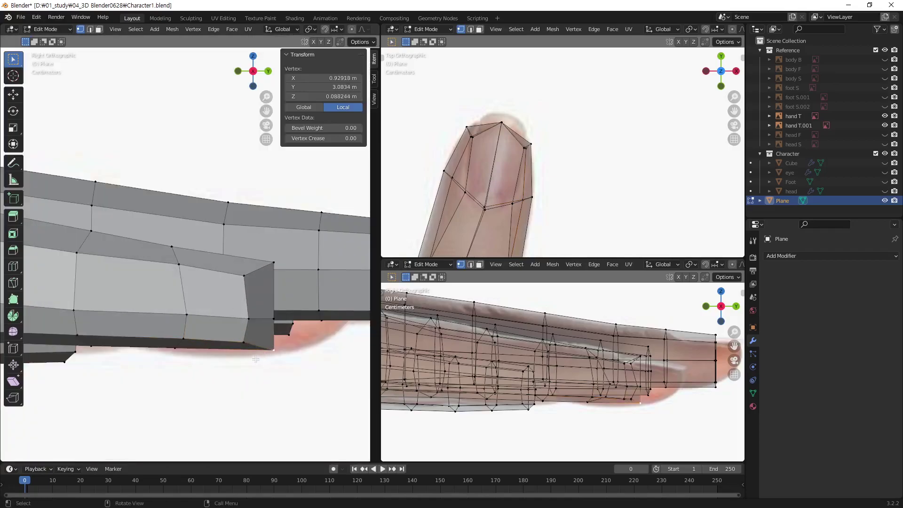
middle_drag(269, 358, 301, 329)
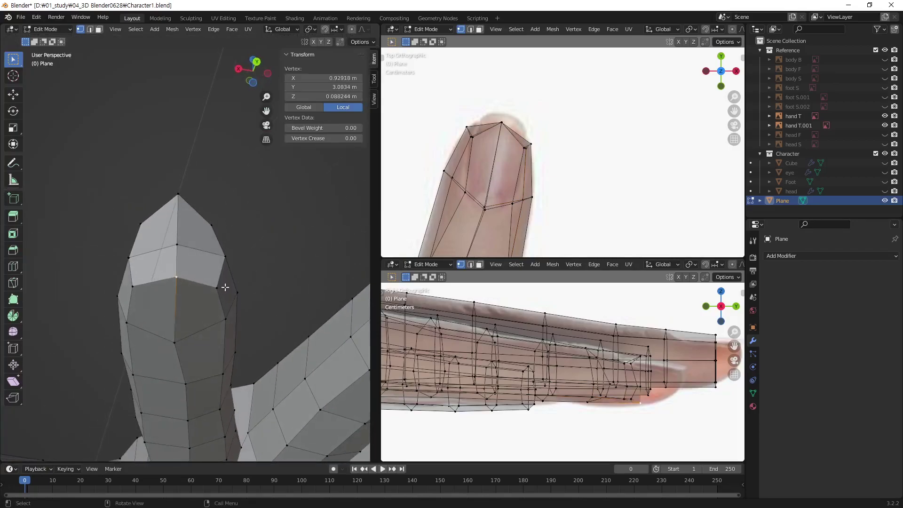
shift+click(633, 398)
shift+middle_drag(658, 384, 615, 370)
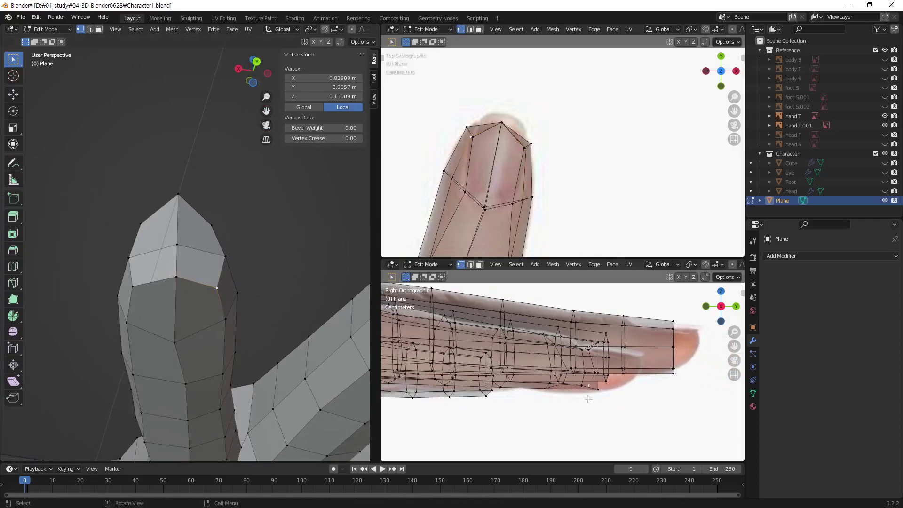
middle_drag(200, 288, 264, 330)
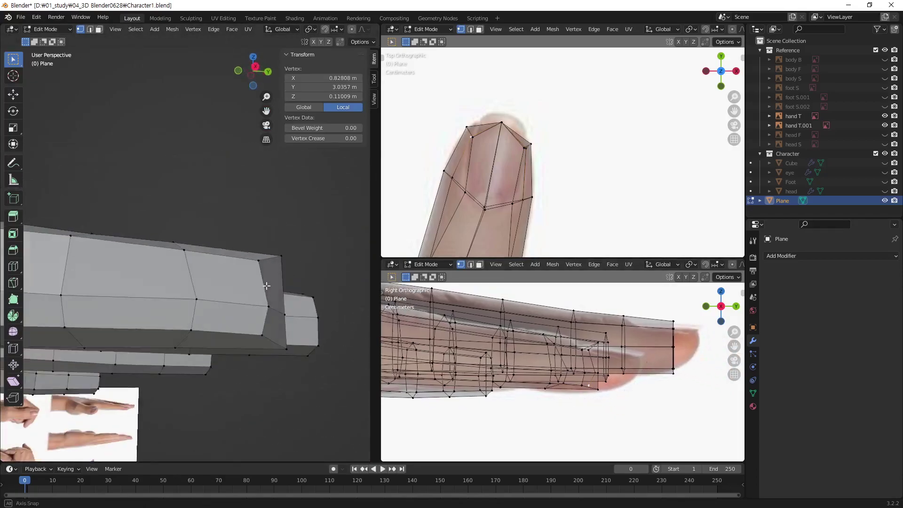
click(260, 338)
shift+middle_drag(555, 181, 570, 182)
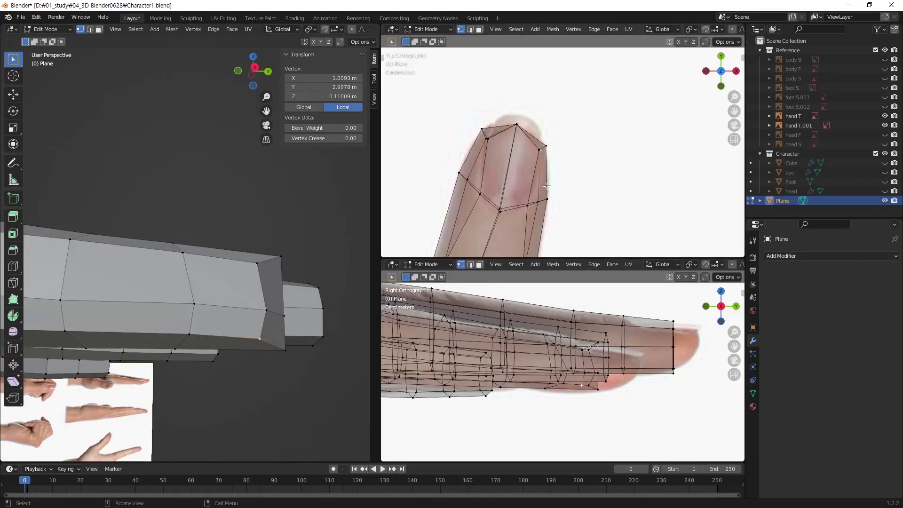
- Delete the red annotation strokes and return to box selection
key(shift+space)
key(d)
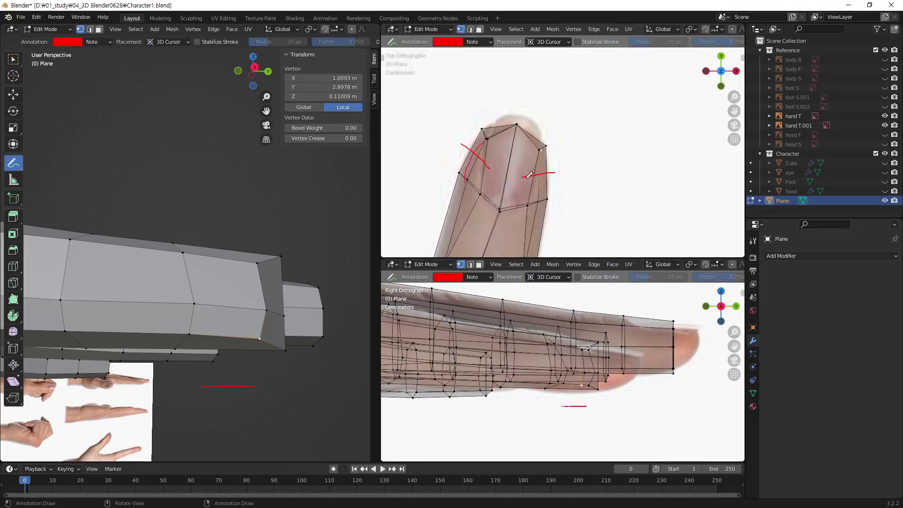
click(491, 42)
click(538, 60)
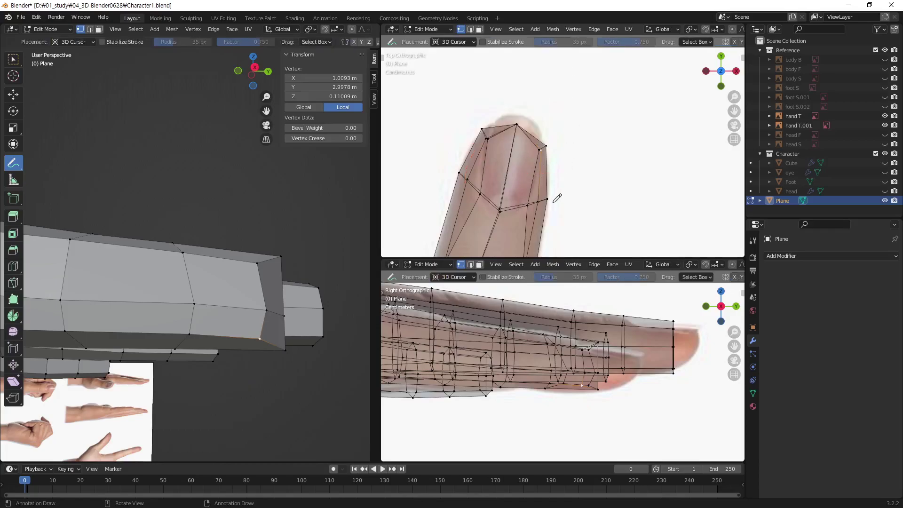
key(w)
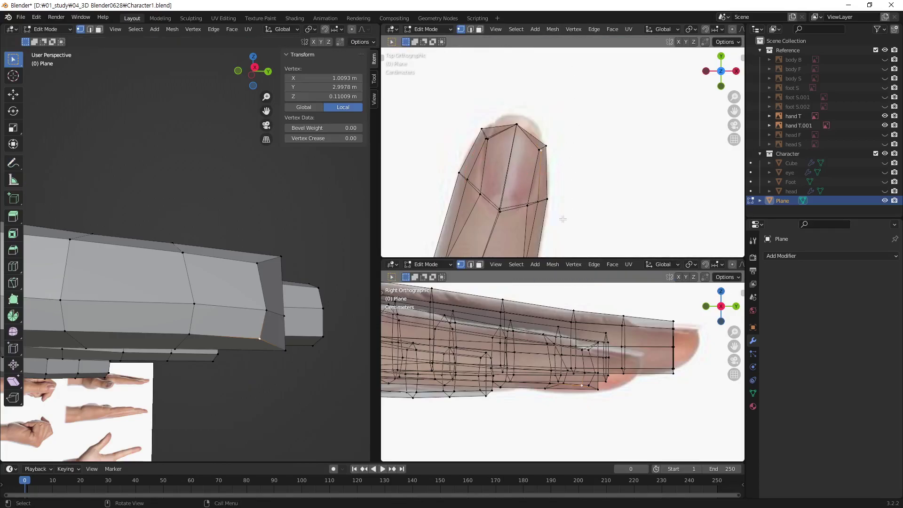
- Move two fingertip vertices onto the reference finger outline
key(g)
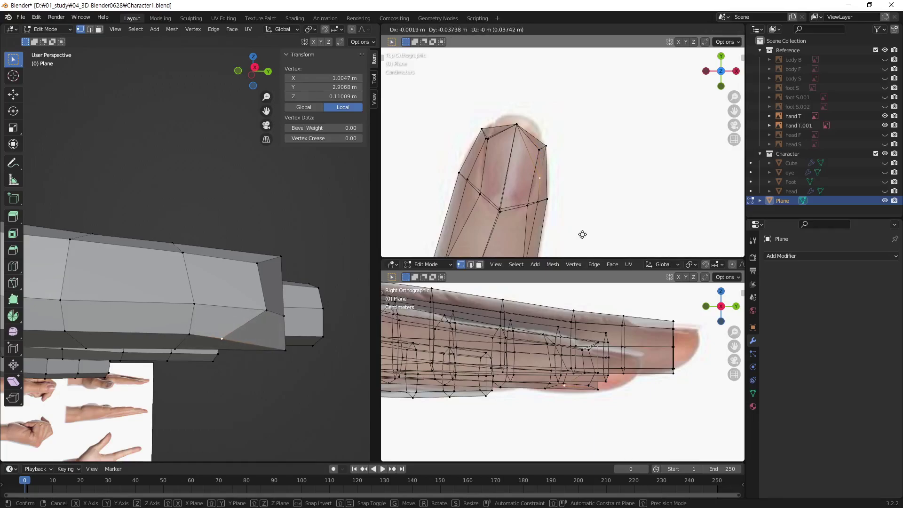
click(583, 235)
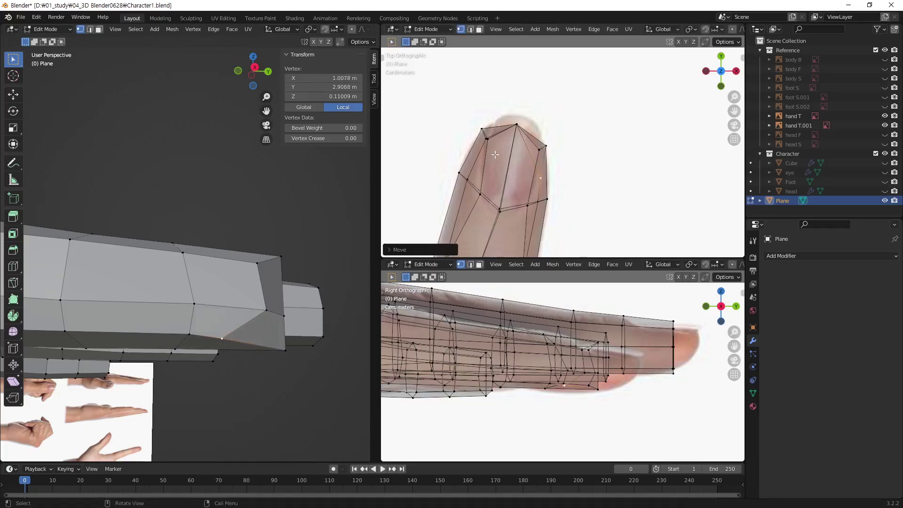
middle_drag(299, 345, 244, 244)
click(223, 224)
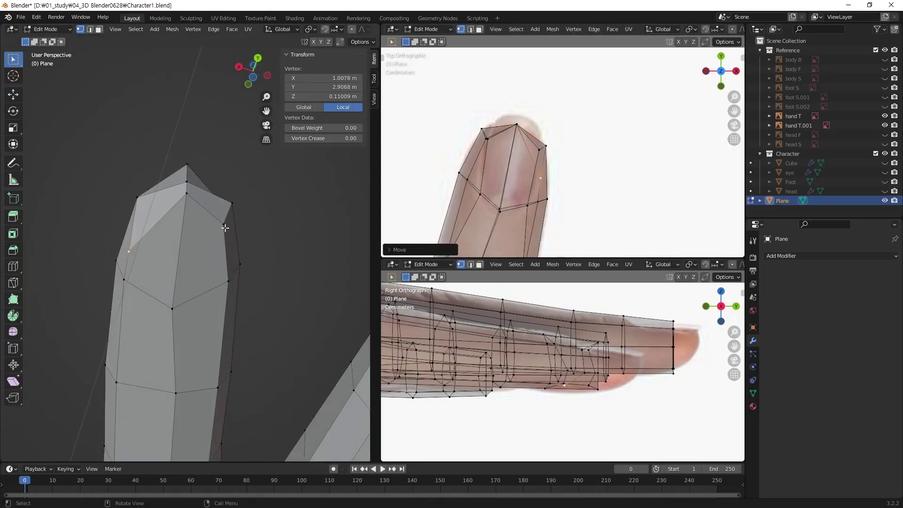
key(g)
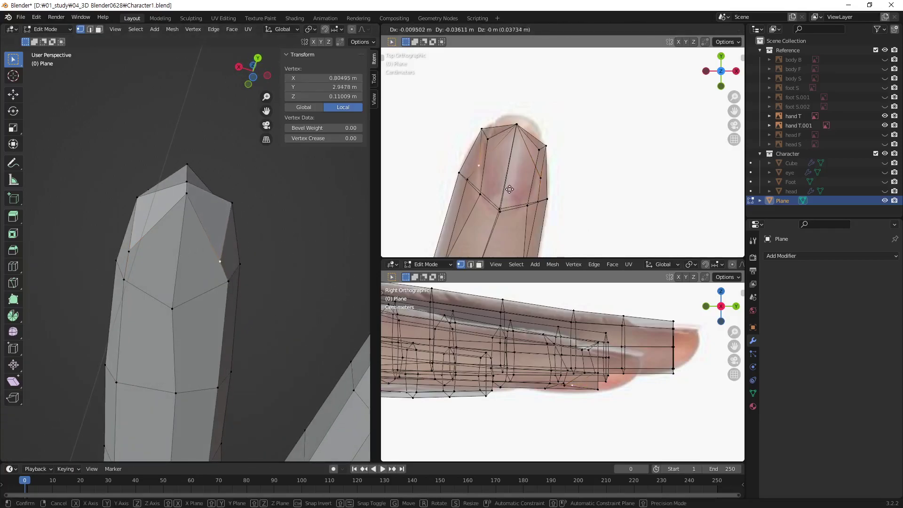
click(506, 186)
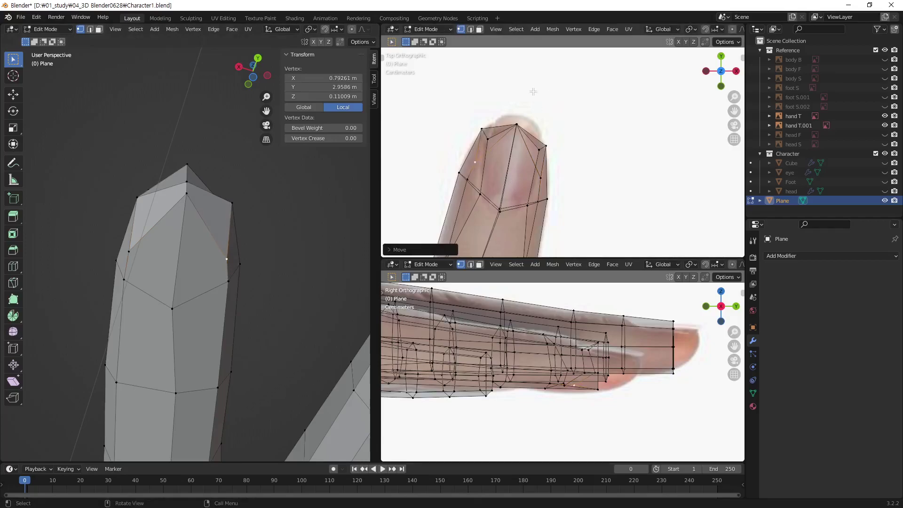
- Lower another fingertip vertex to form a small step at the nail base, then deselect all
click(208, 199)
key(g)
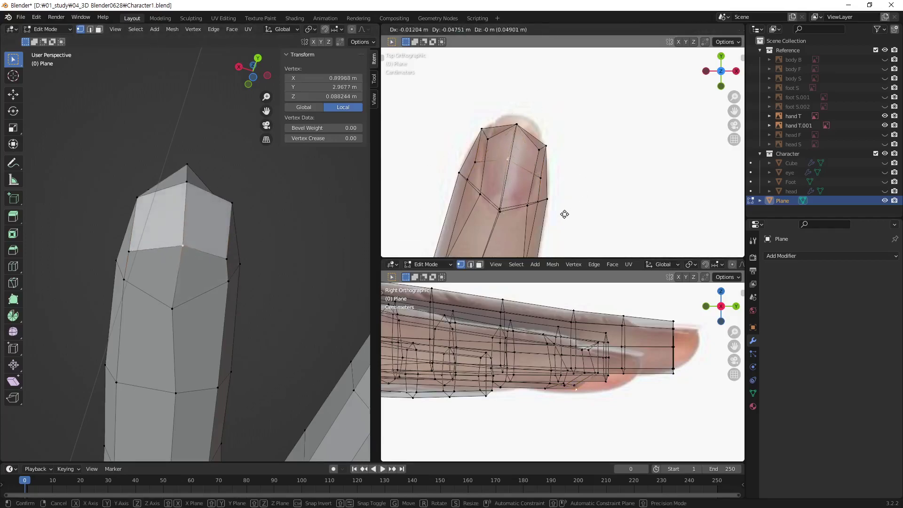
click(566, 222)
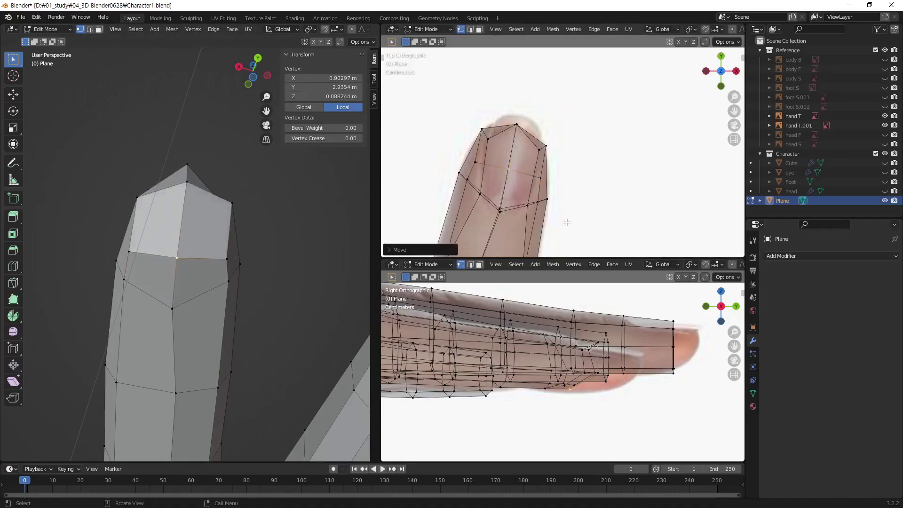
key(g)
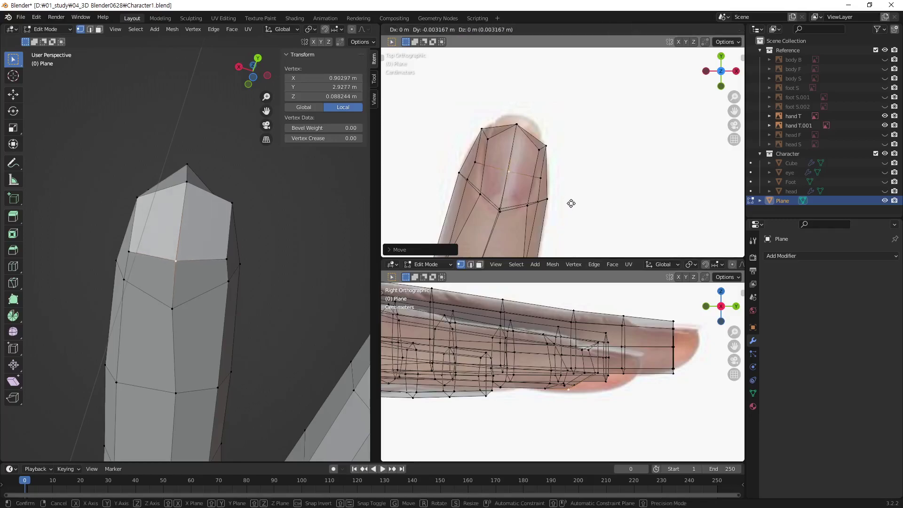
click(571, 202)
mouse_move(305, 283)
middle_down()
mouse_move(241, 365)
mouse_move(412, 217)
middle_up()
click(241, 366)
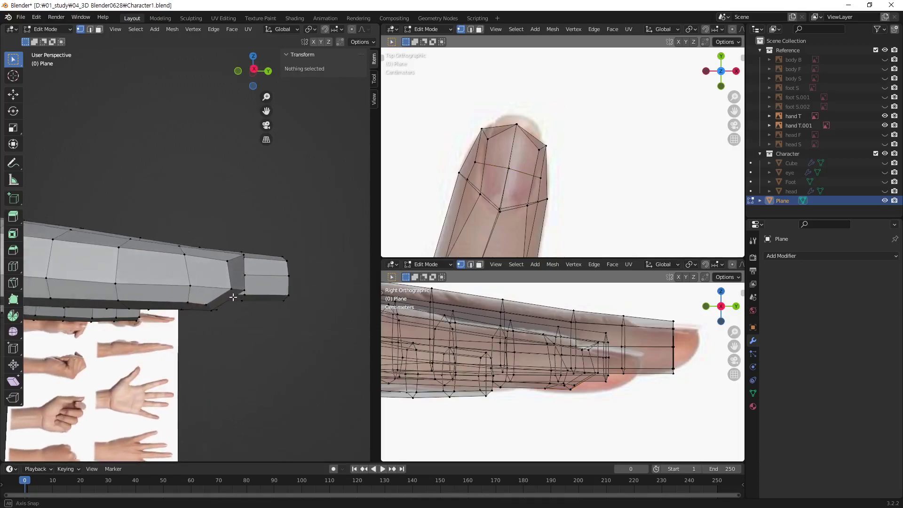
- In a side view, select the shortest path of vertices along the finger's side
mouse_move(288, 275)
alt+middle_down()
mouse_move(274, 313)
mouse_move(261, 289)
alt+middle_up()
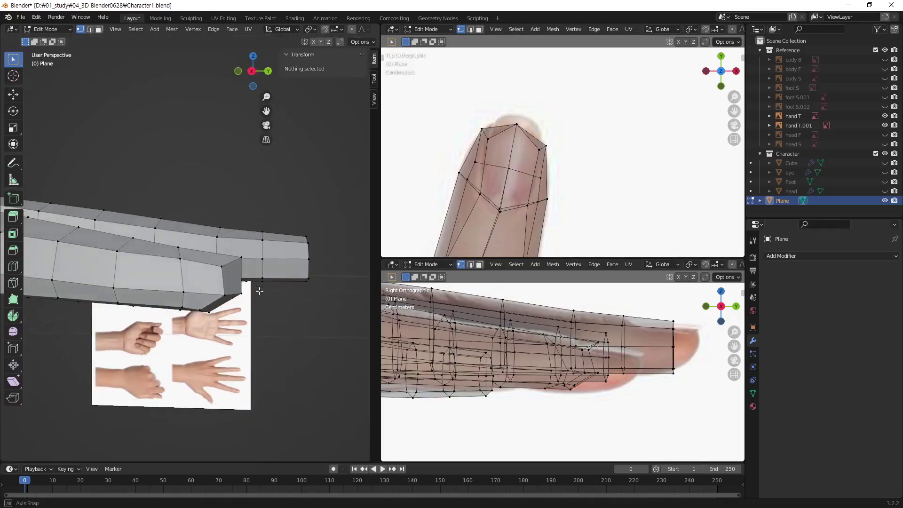
key(alt+z)
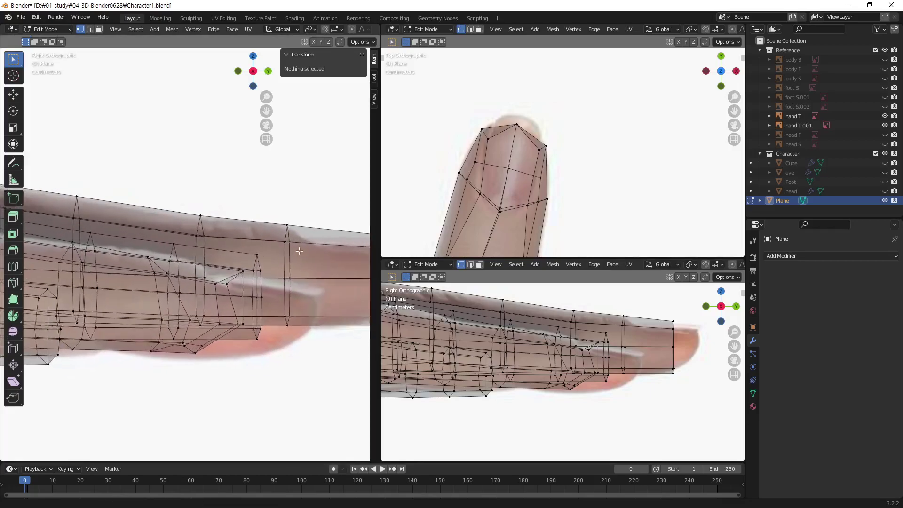
scroll(236, 287, up, 3)
scroll(218, 284, up, 2)
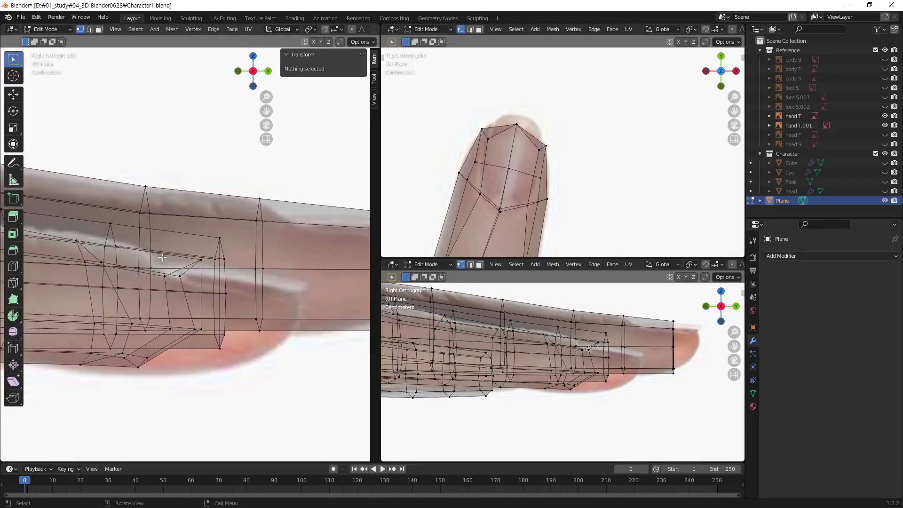
key(alt+z)
mouse_move(271, 258)
middle_down()
mouse_move(216, 295)
mouse_move(226, 271)
mouse_move(273, 230)
mouse_move(264, 223)
middle_up()
click(187, 267)
ctrl+click(124, 292)
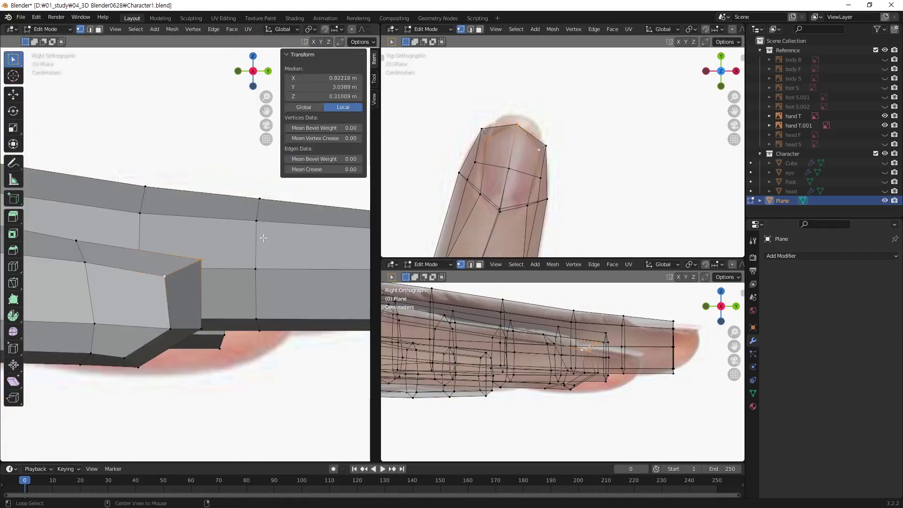
- Lower the selected side vertices along Z to follow the reference profile
key(alt+z)
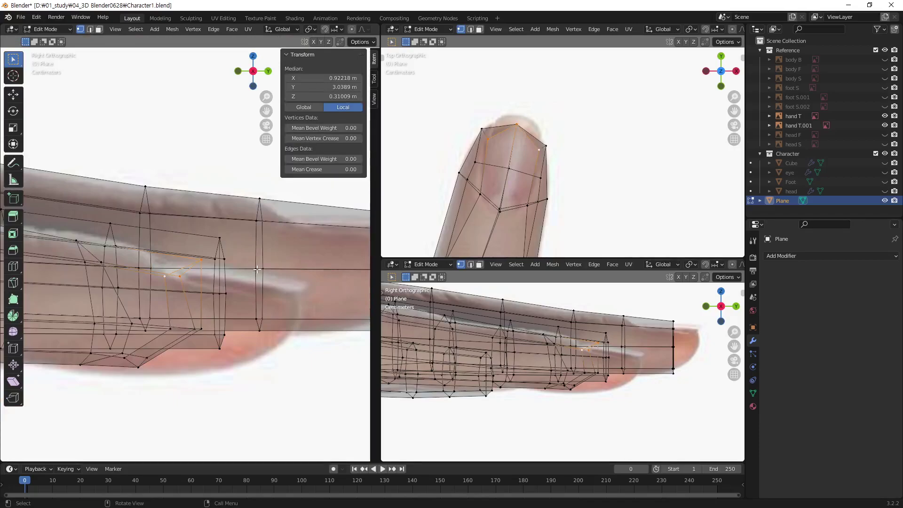
key(g)
key(z)
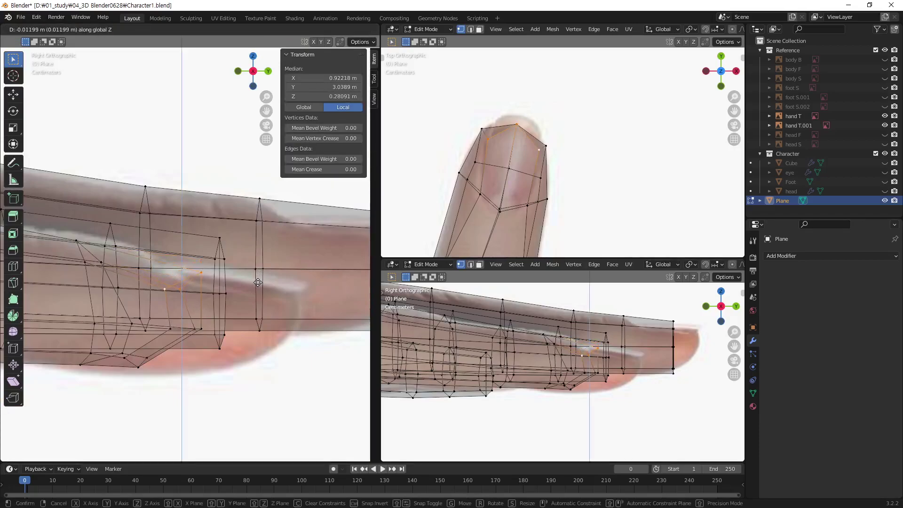
click(258, 284)
key(alt+z)
mouse_move(130, 260)
middle_down()
mouse_move(232, 296)
mouse_move(207, 316)
mouse_move(204, 352)
mouse_move(161, 275)
mouse_move(238, 269)
mouse_move(268, 292)
mouse_move(388, 265)
mouse_move(233, 284)
middle_up()
scroll(204, 353, down, 3)
scroll(250, 282, up, 4)
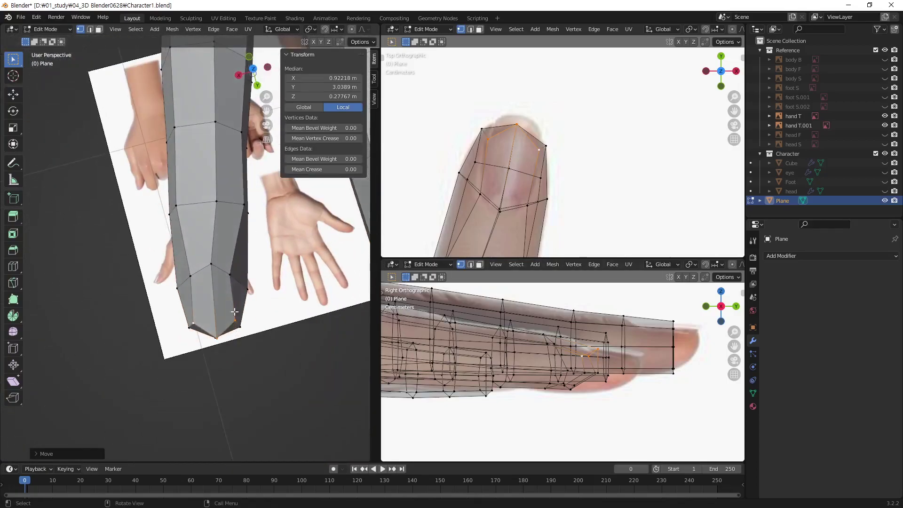
- Scale two mid-finger vertices apart to widen the finger and reposition an edge vertex
click(230, 274)
shift+click(191, 276)
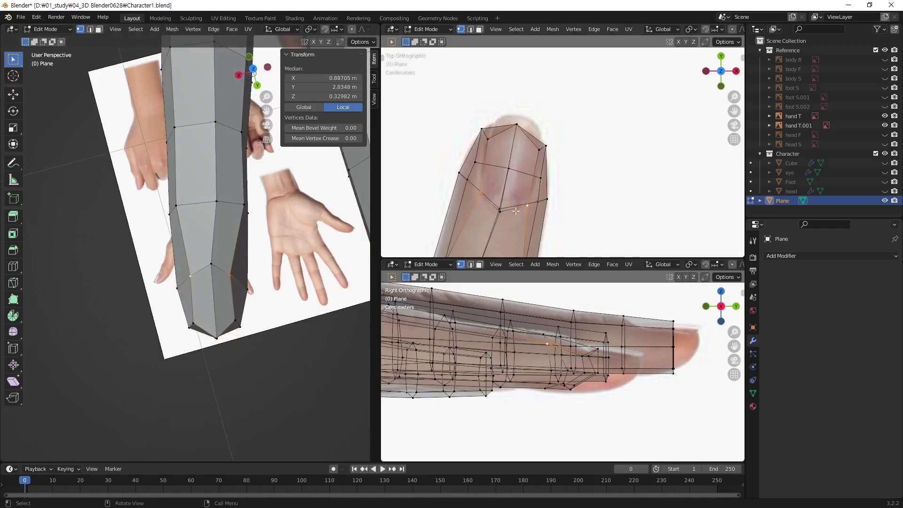
key(s)
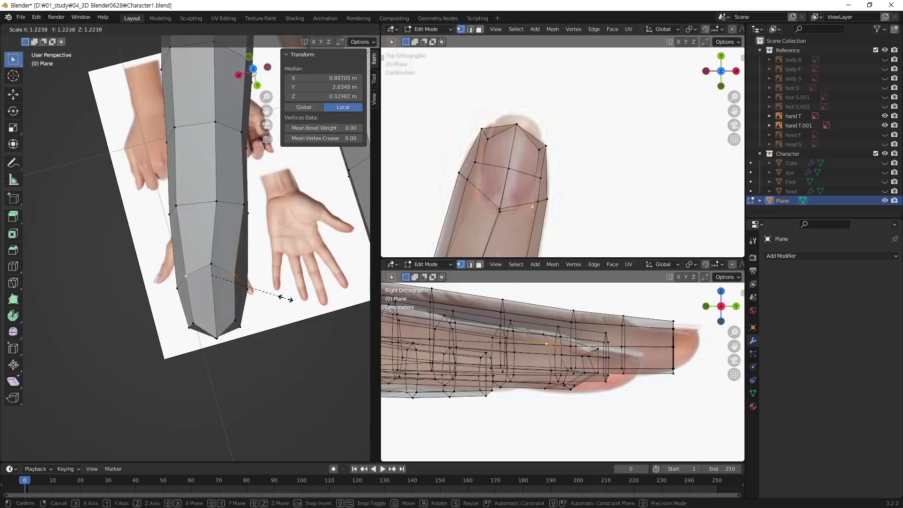
click(291, 299)
click(247, 279)
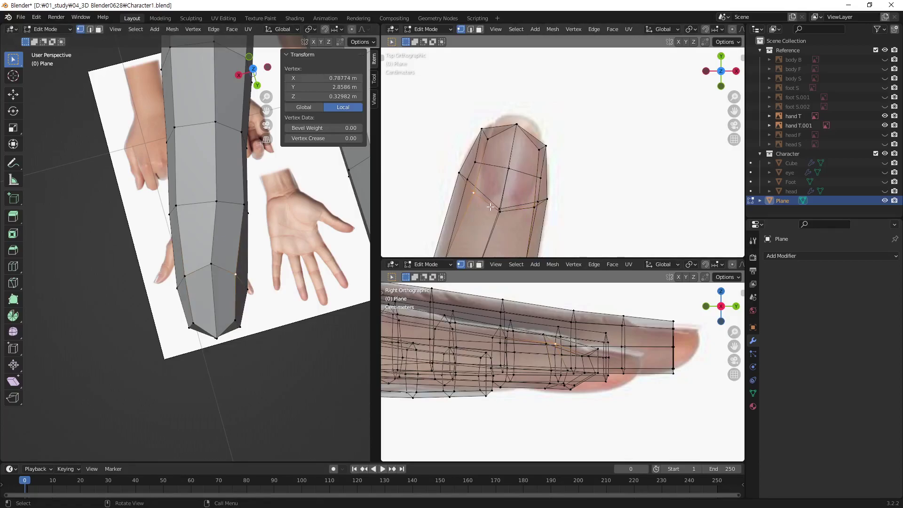
key(g)
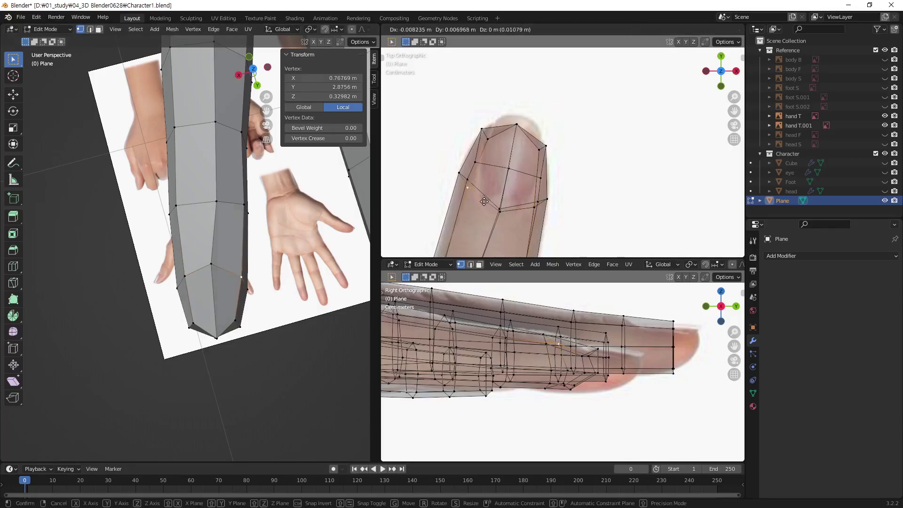
click(485, 201)
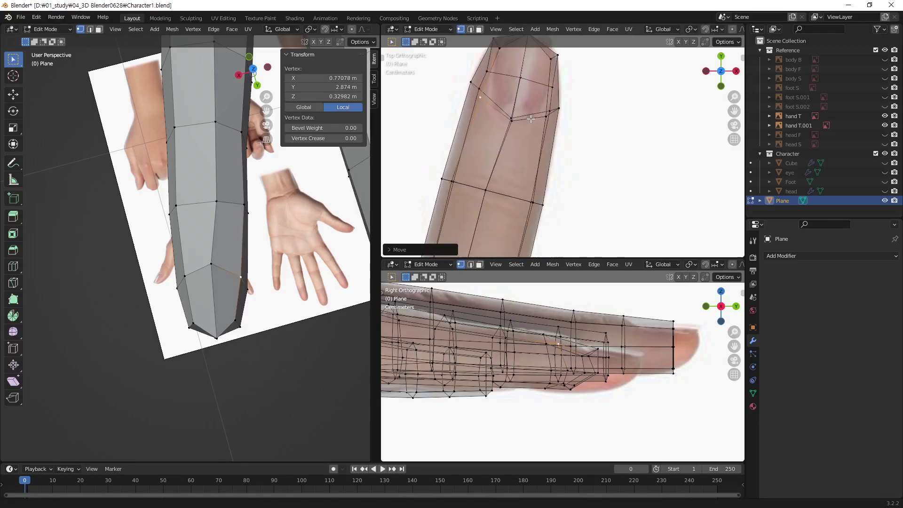
- Select a finger edge loop and move it down toward the finger's base in Top view
shift+middle_drag(517, 230, 506, 157)
click(507, 157)
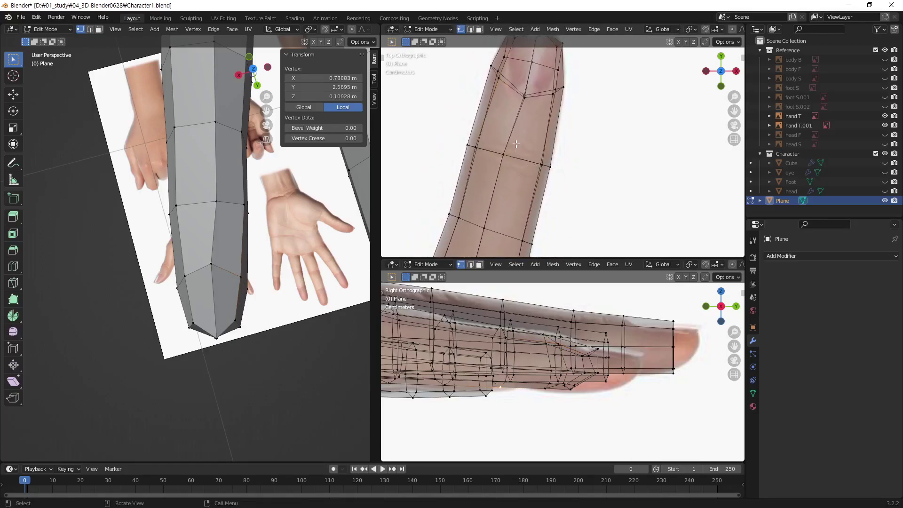
alt+click(506, 181)
key(g)
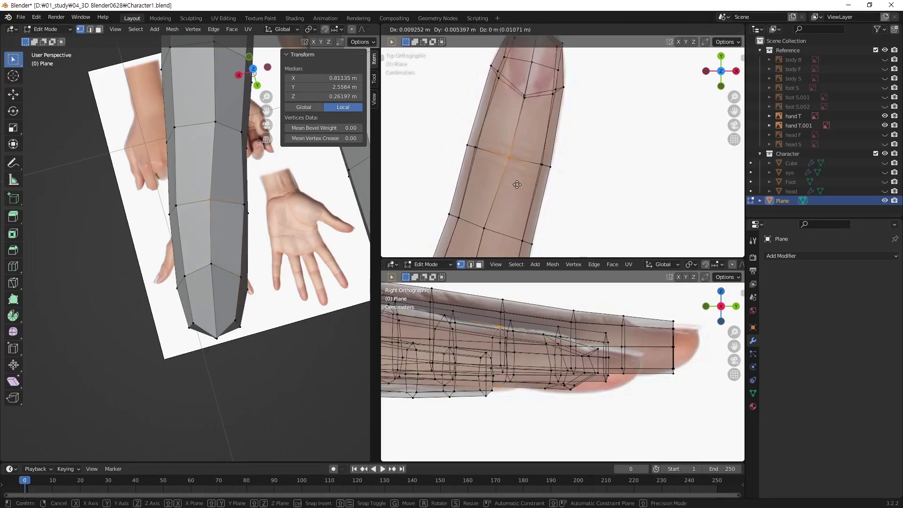
click(518, 183)
mouse_move(532, 203)
shift+middle_down()
mouse_move(547, 218)
mouse_move(549, 171)
shift+middle_up()
key(g)
click(535, 212)
key(g)
click(546, 185)
key(g)
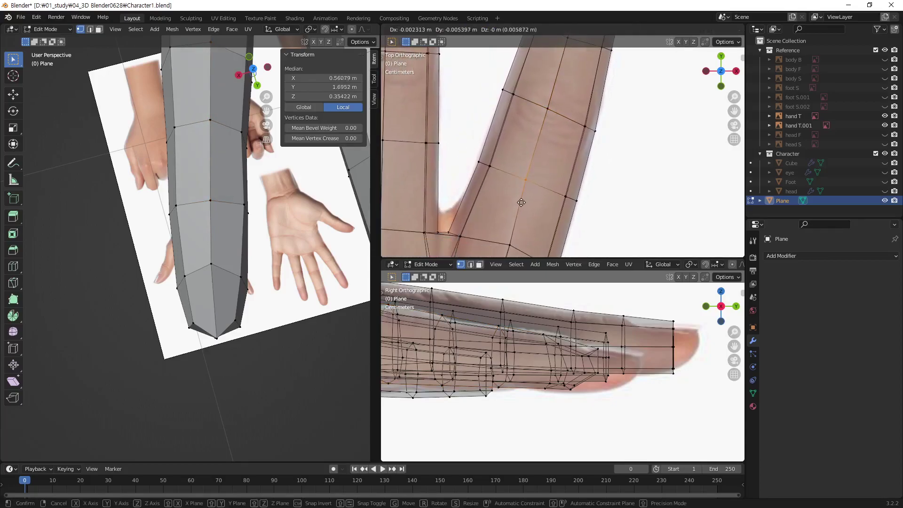
click(527, 217)
- Clear the selection and orbit out to view the whole hand mesh in perspective
shift+middle_drag(526, 217, 538, 165)
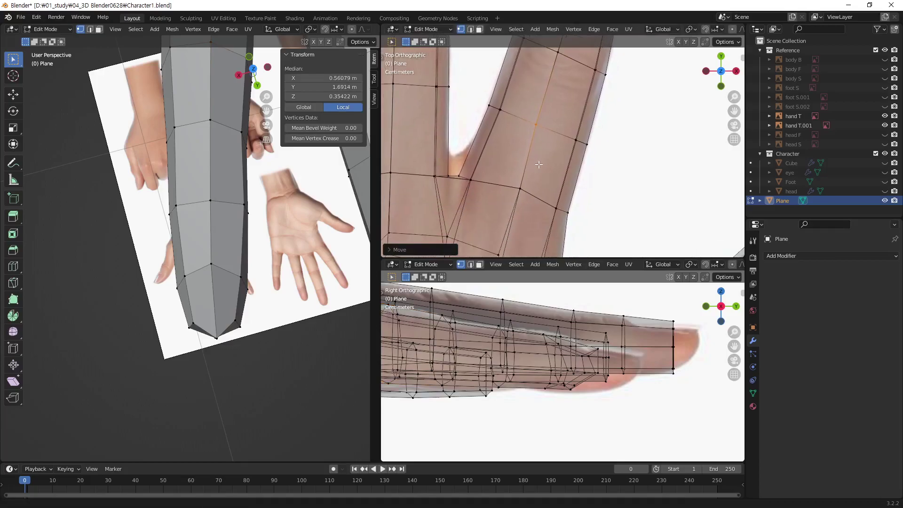
click(625, 193)
mouse_move(282, 212)
middle_down()
mouse_move(299, 198)
mouse_move(218, 331)
mouse_move(244, 282)
middle_up()
scroll(517, 150, down, 3)
mouse_move(517, 150)
middle_down()
mouse_move(486, 182)
mouse_move(483, 111)
mouse_move(558, 109)
middle_up()
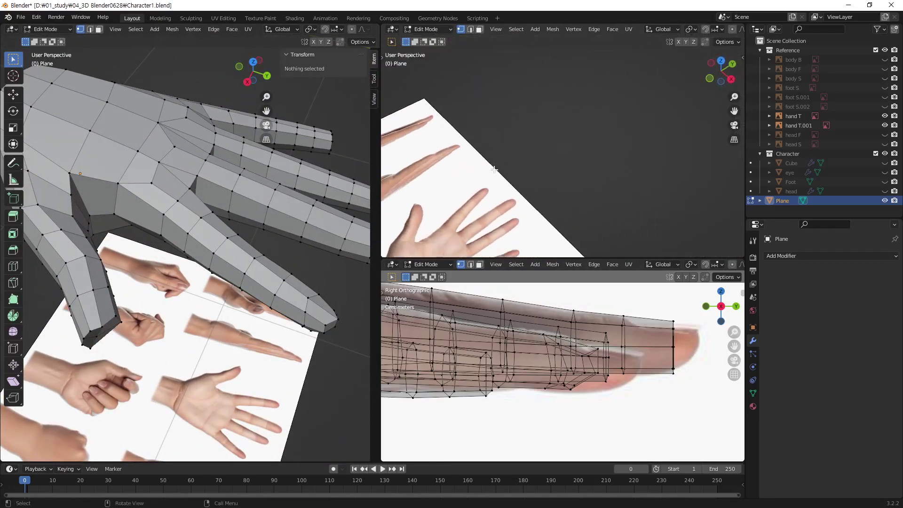
- Box-select one finger's vertices in X-ray from the top view and open the Select menu
key(KP_7)
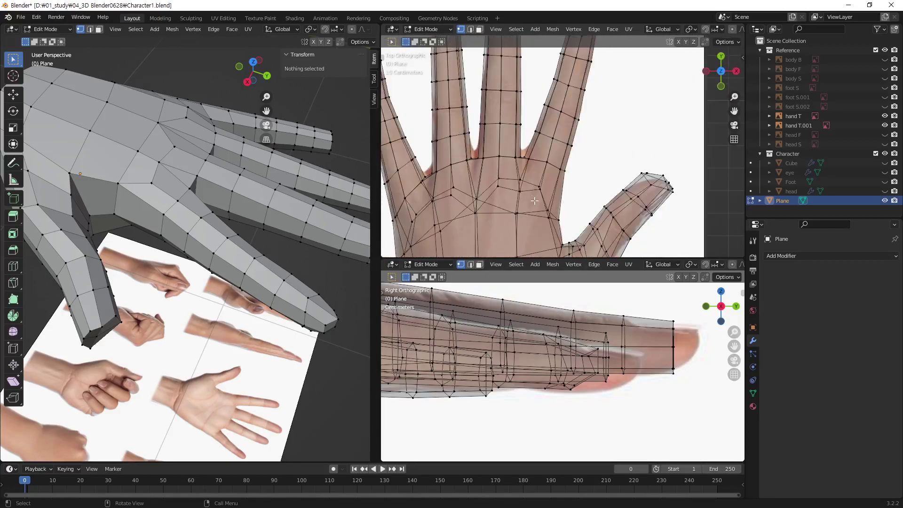
shift+scroll(535, 201, up, 4)
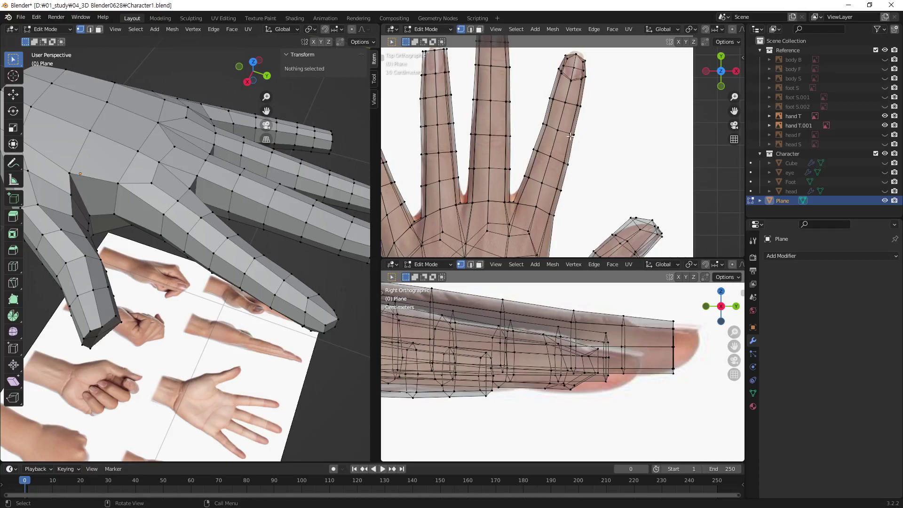
mouse_move(259, 288)
middle_down()
mouse_move(304, 221)
mouse_move(302, 297)
middle_up()
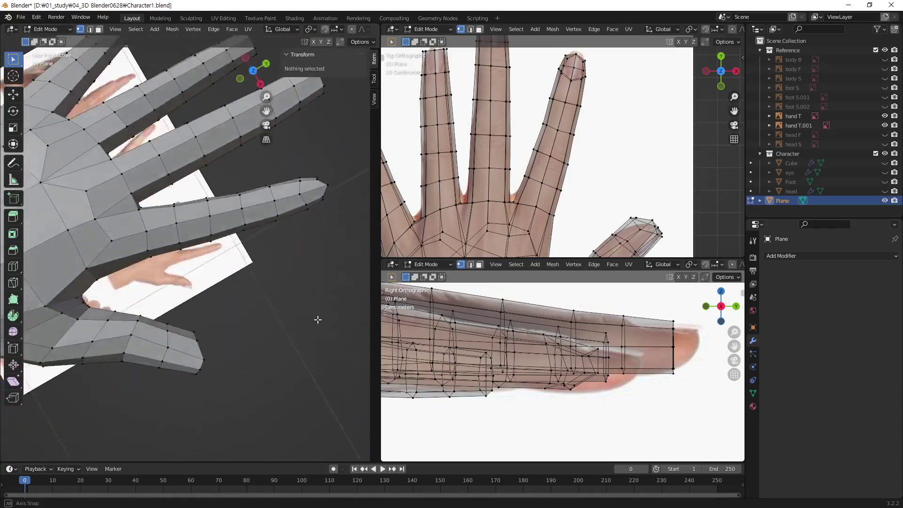
key(alt+z)
drag(348, 182, 118, 271)
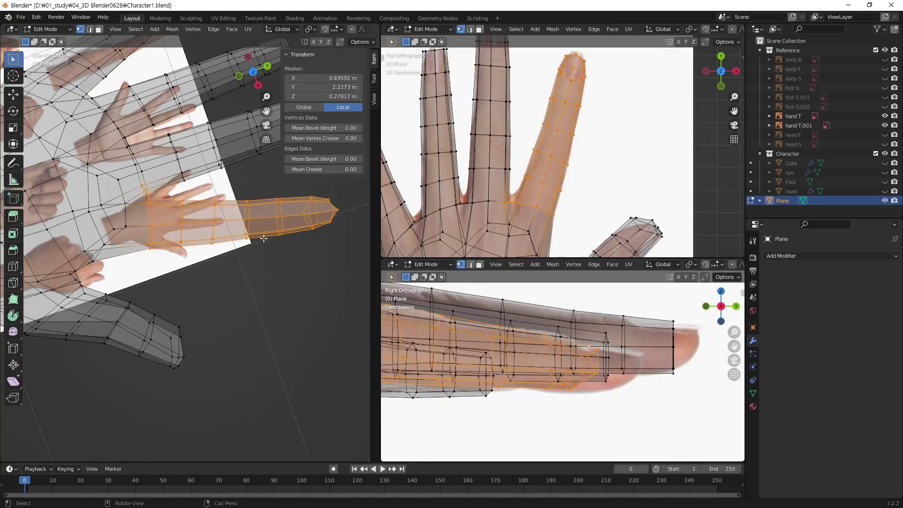
middle_drag(263, 238, 312, 164)
middle_drag(300, 190, 249, 287)
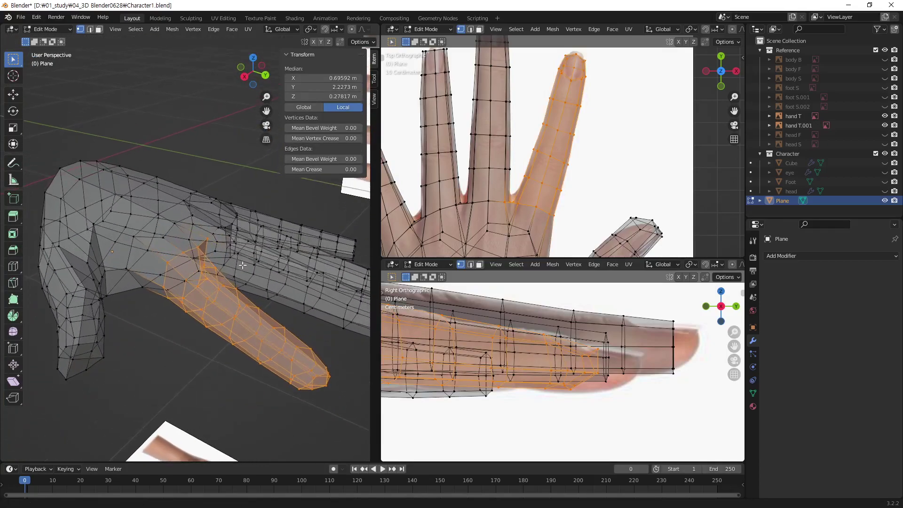
click(135, 29)
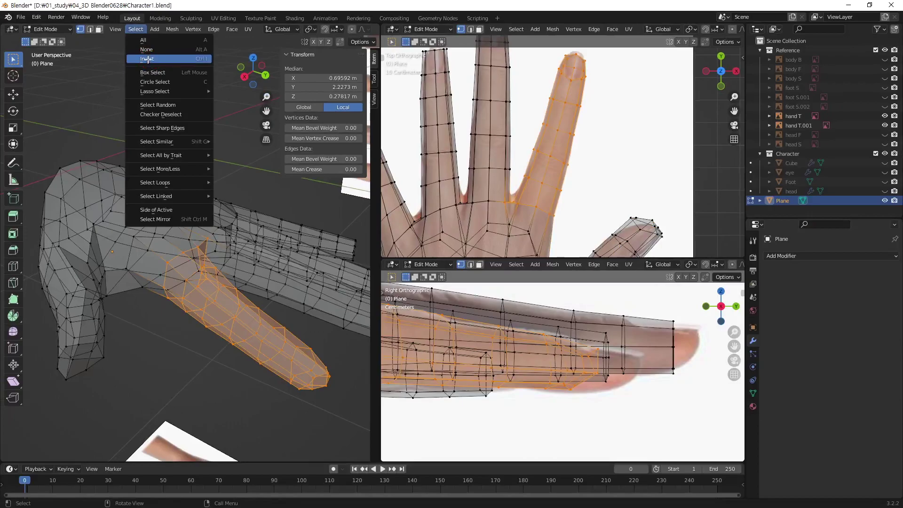
- Invert the selection and hide the rest of the hand, then select two finger edge loops
click(148, 59)
key(h)
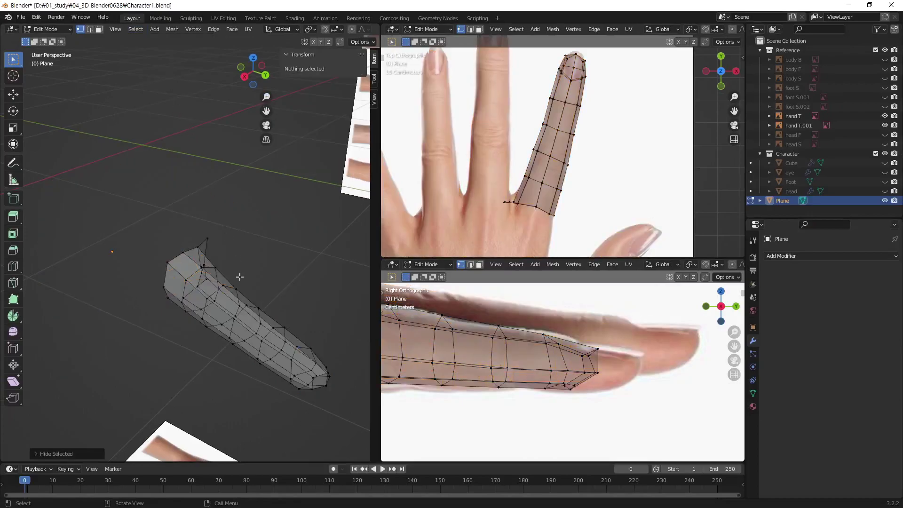
mouse_move(239, 277)
middle_down()
mouse_move(293, 242)
mouse_move(295, 304)
middle_up()
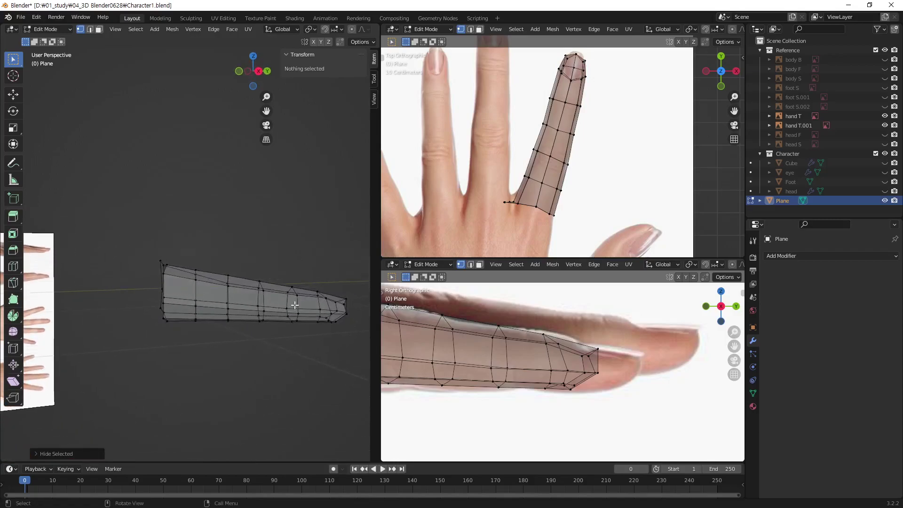
alt+click(230, 283)
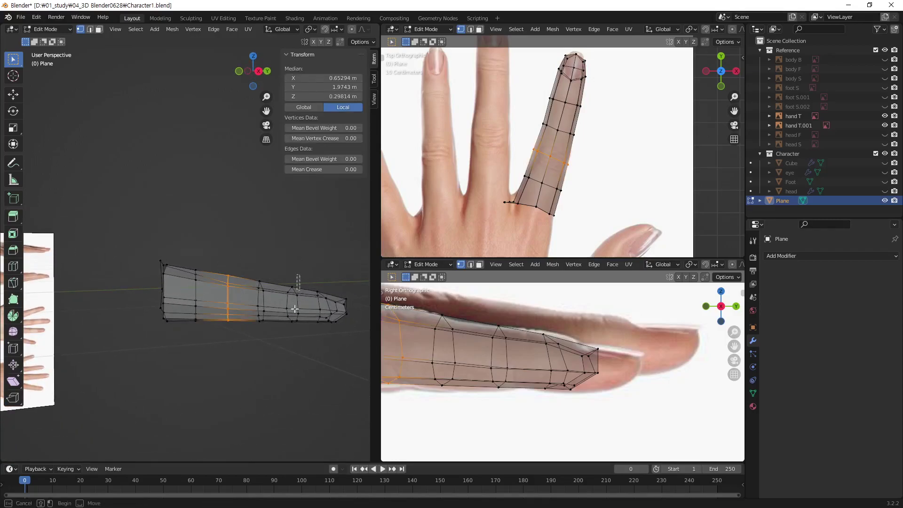
alt+shift+click(299, 283)
scroll(268, 294, up, 5)
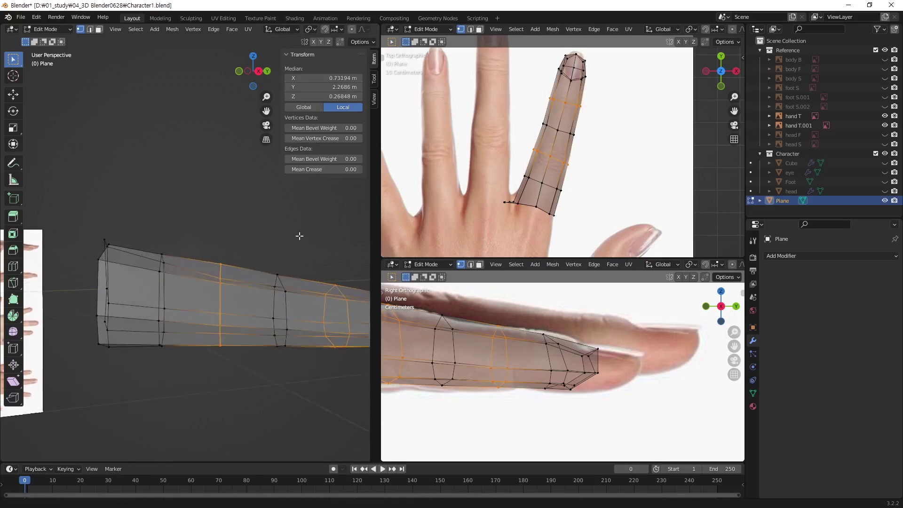
middle_drag(262, 279, 261, 284)
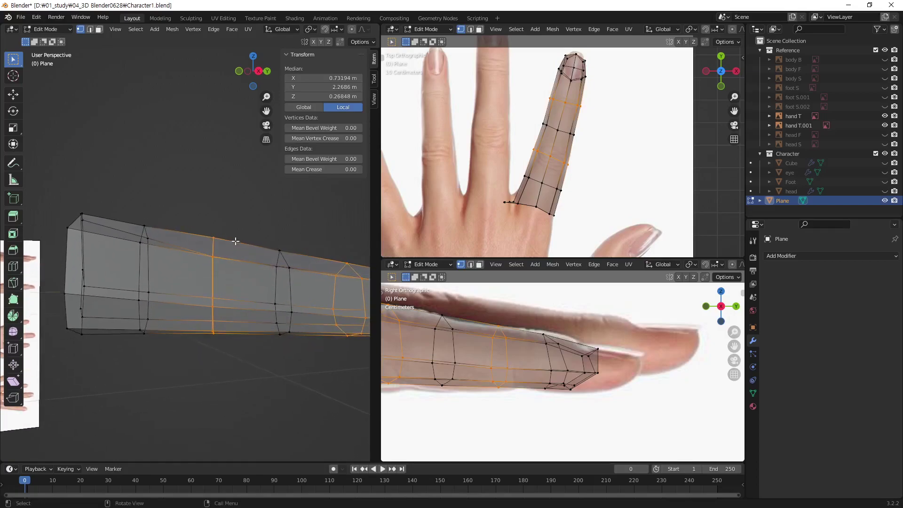
- Knife a diagonal cut across the finger's knuckle, then undo the misplaced cut
key(k)
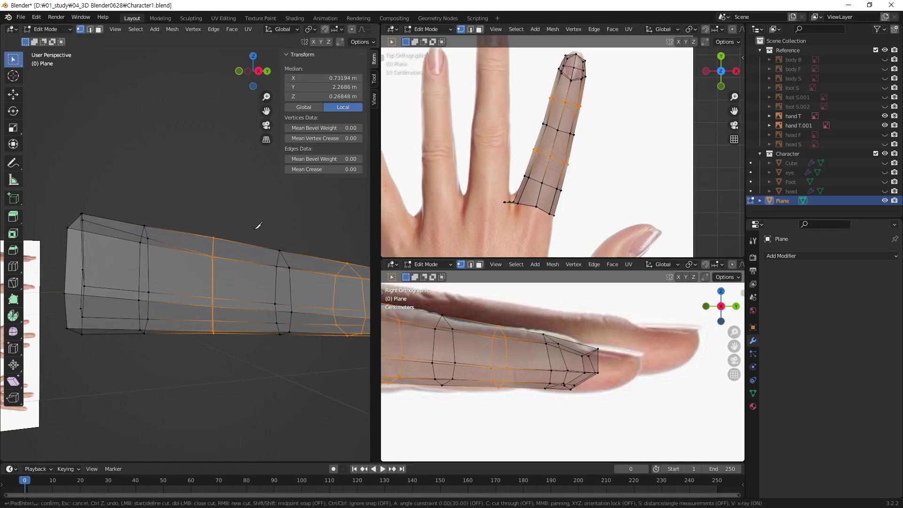
click(255, 230)
click(223, 332)
key(Return)
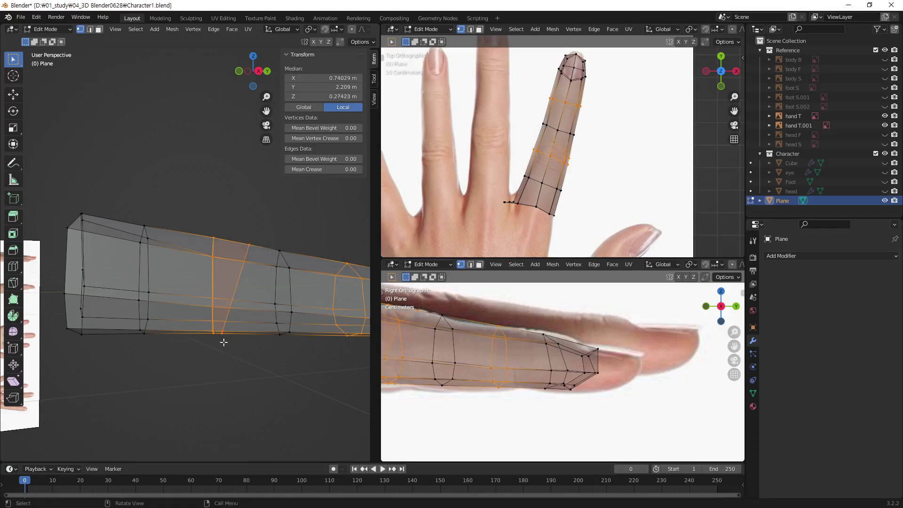
key(ctrl+z)
- Redo the diagonal knuckle cut with cut-through on so it passes through the whole finger
key(k)
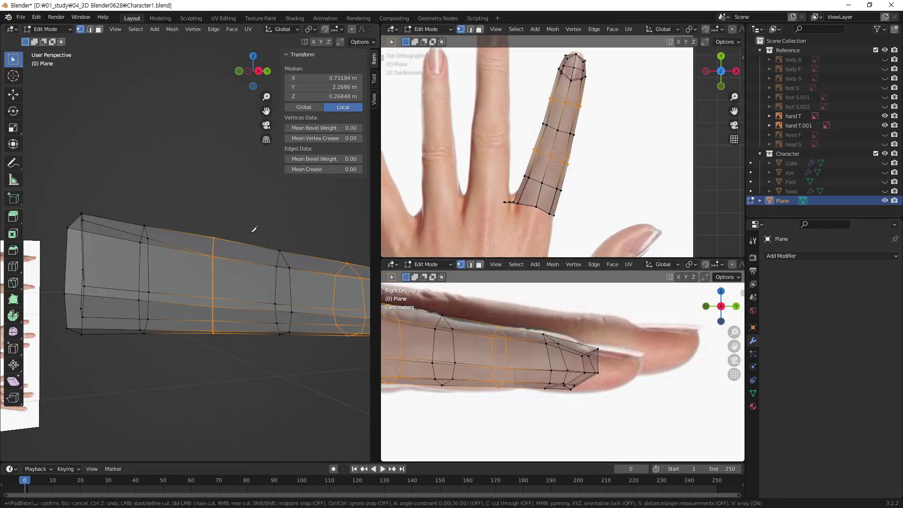
click(248, 233)
key(c)
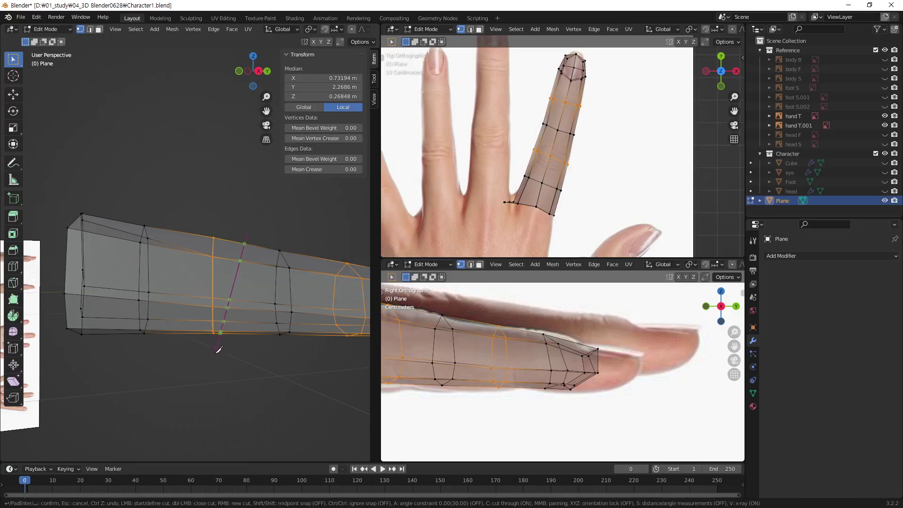
click(215, 355)
key(Return)
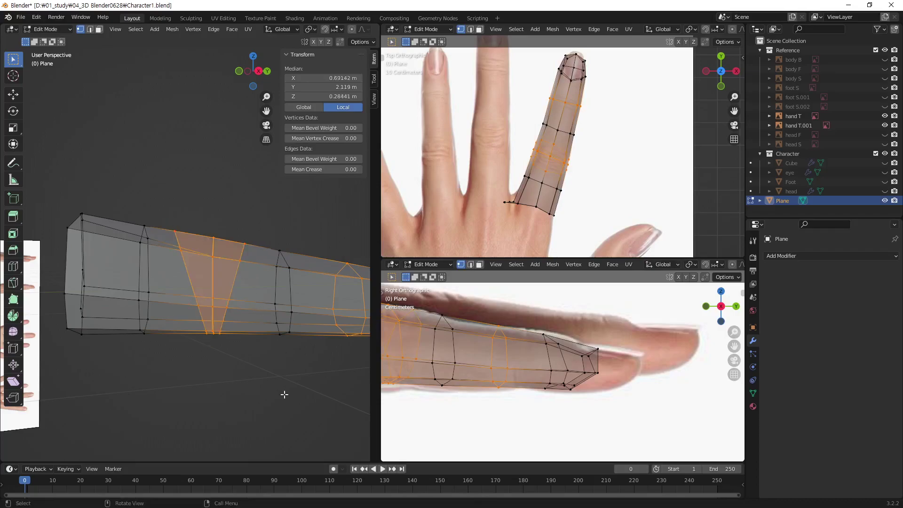
click(284, 394)
mouse_move(284, 394)
middle_down()
mouse_move(353, 391)
mouse_move(227, 255)
mouse_move(245, 249)
middle_up()
scroll(511, 150, up, 3)
- Add a cut-through knife cut across the finger near its base
scroll(512, 150, up, 2)
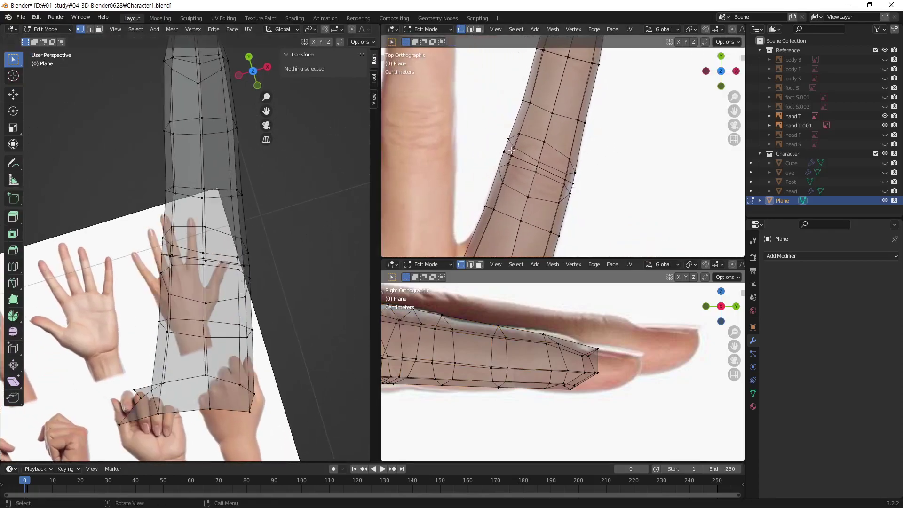
mouse_move(255, 271)
middle_down()
mouse_move(306, 147)
mouse_move(347, 183)
mouse_move(191, 262)
mouse_move(226, 224)
mouse_move(224, 210)
mouse_move(250, 258)
middle_up()
alt+click(78, 282)
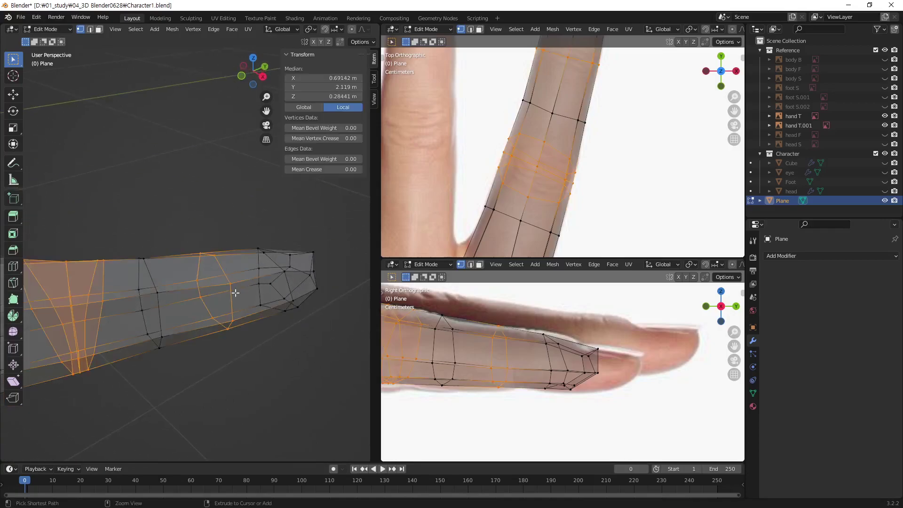
mouse_move(218, 302)
middle_down()
mouse_move(186, 322)
mouse_move(205, 275)
middle_up()
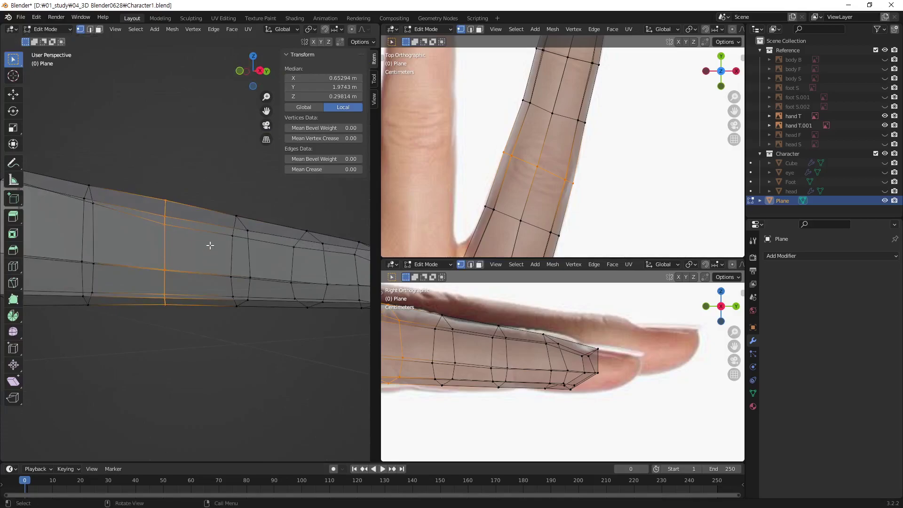
click(209, 181)
key(k)
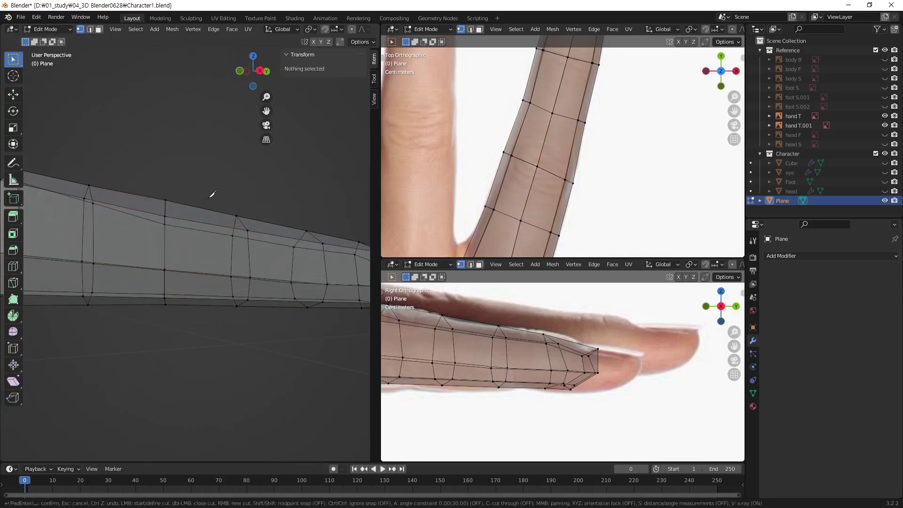
click(201, 208)
key(c)
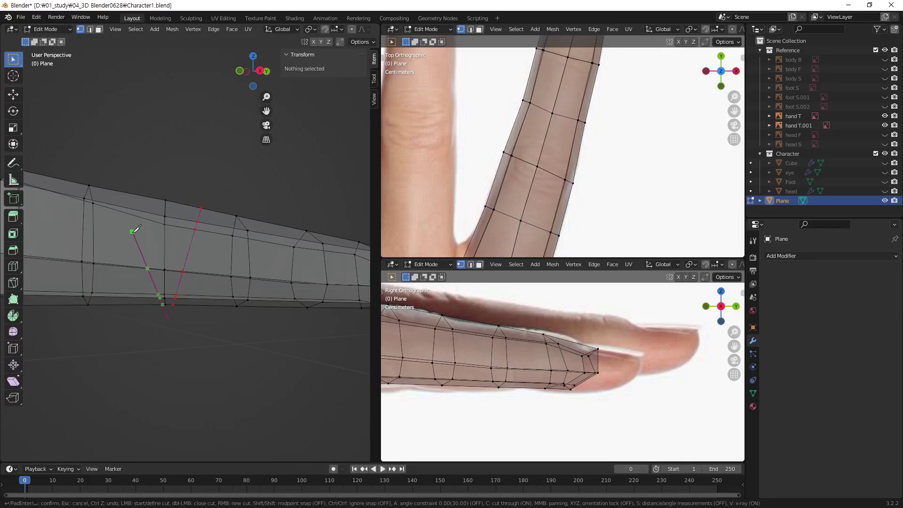
key(Return)
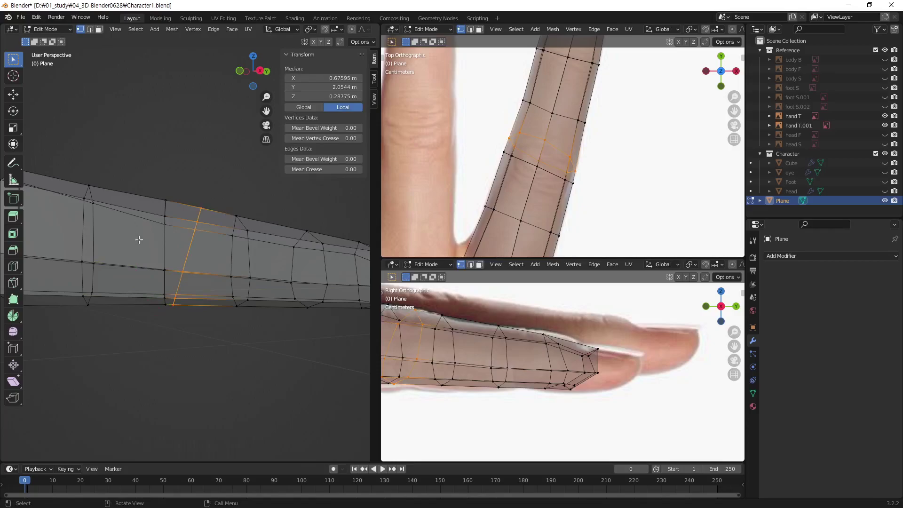
- Add a second cut-through knife cut across the finger's next knuckle
key(k)
click(122, 191)
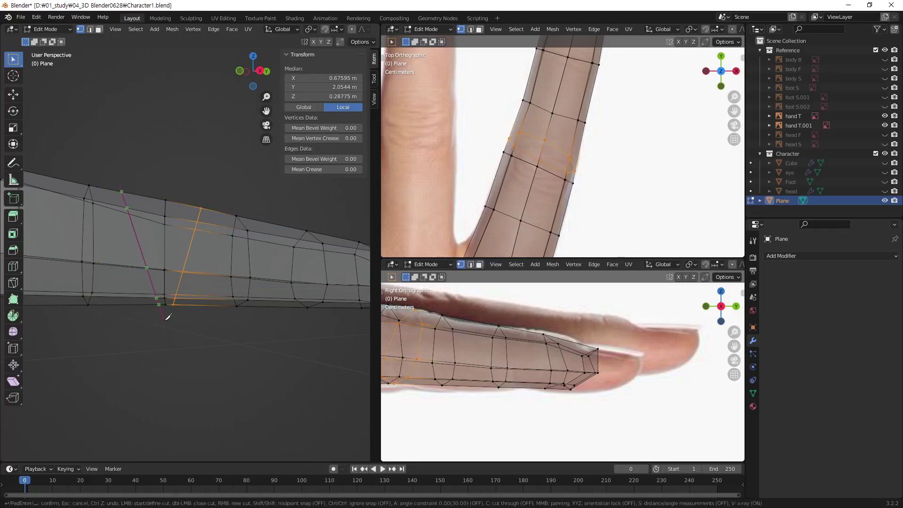
key(c)
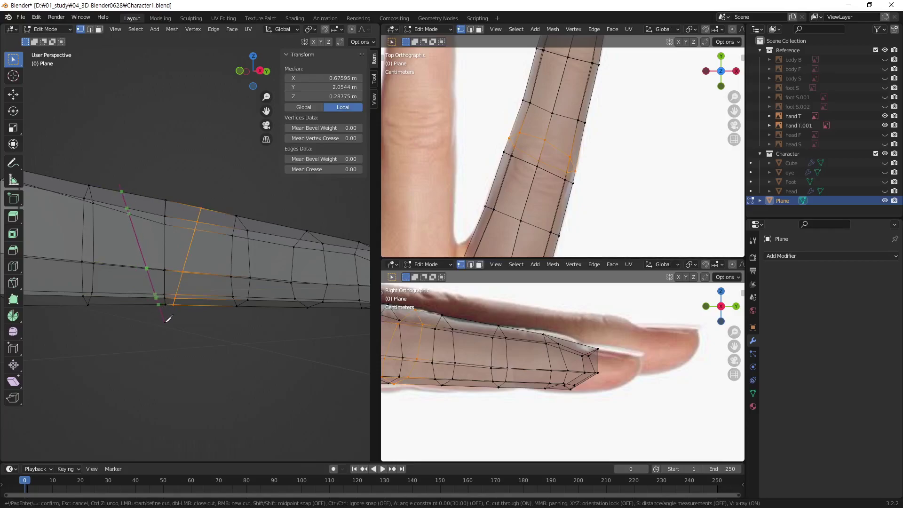
key(Return)
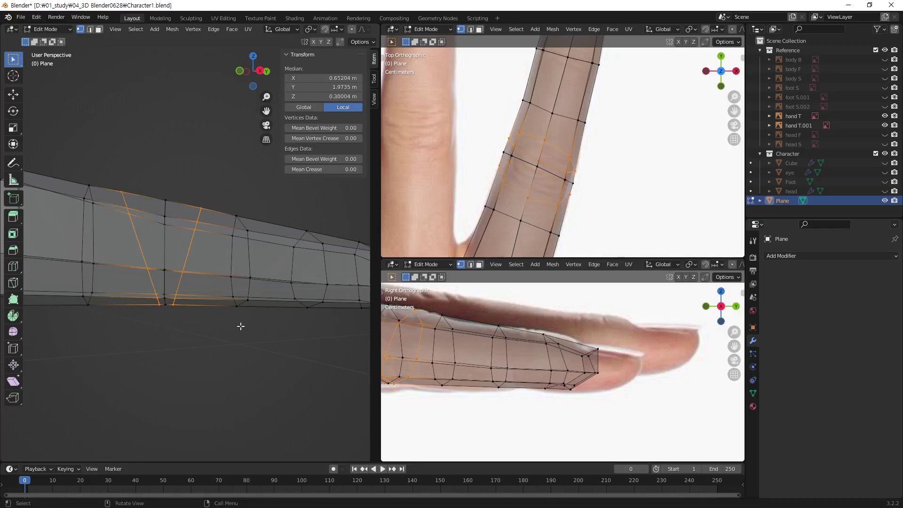
mouse_move(242, 326)
middle_down()
mouse_move(275, 278)
mouse_move(197, 165)
mouse_move(224, 266)
middle_up()
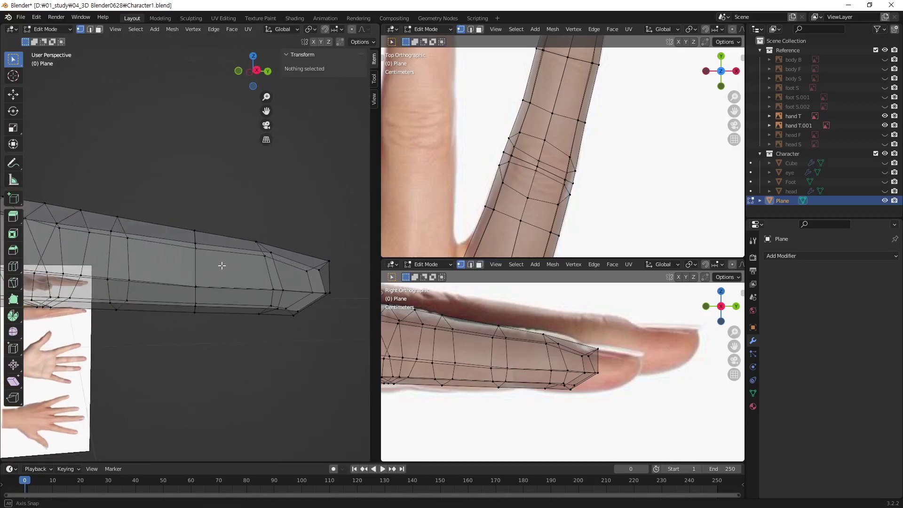
- Cut through the finger near the fingertip after cancelling a bad first attempt
key(k)
click(228, 235)
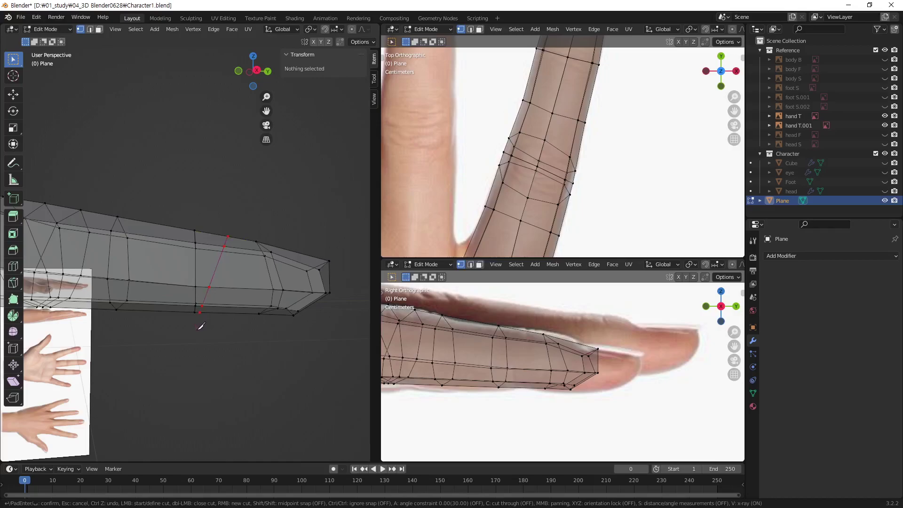
key(Escape)
key(k)
key(c)
key(Return)
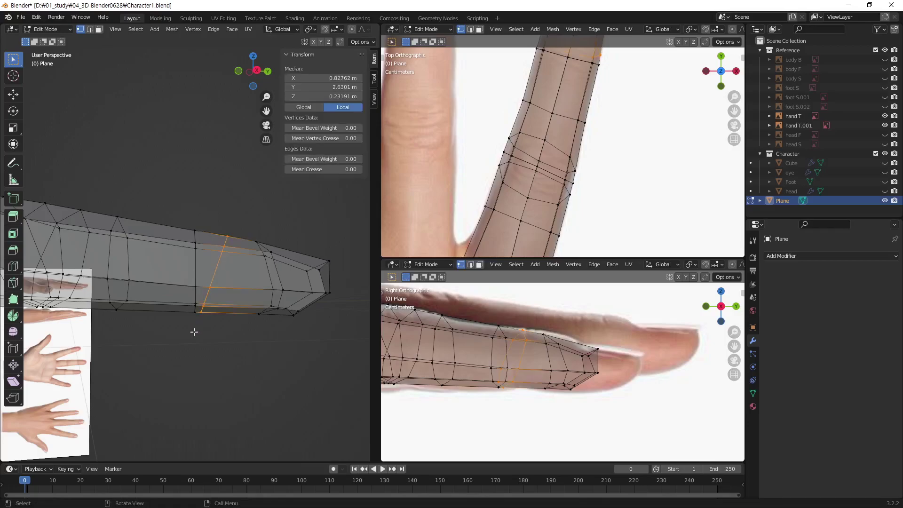
- Make a final cut-through knife cut from the finger's underside vertex to its top edge
click(198, 333)
key(k)
click(156, 223)
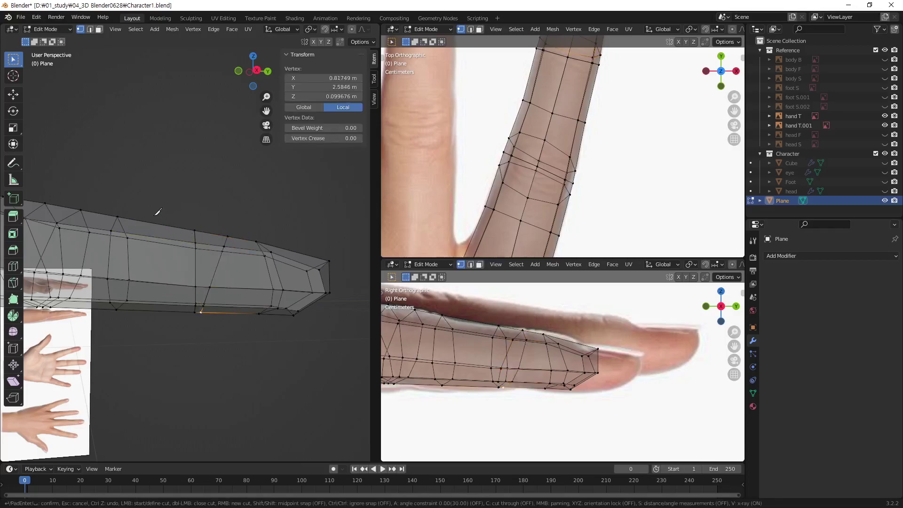
key(c)
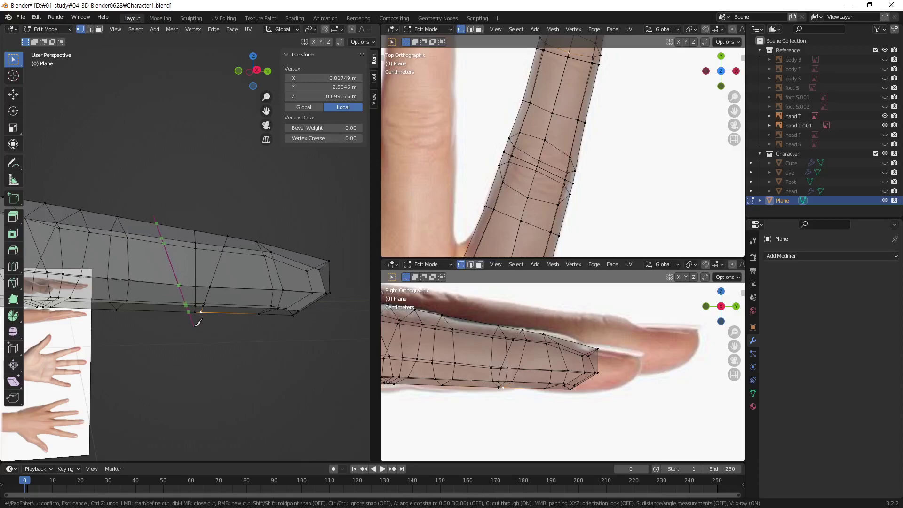
click(195, 325)
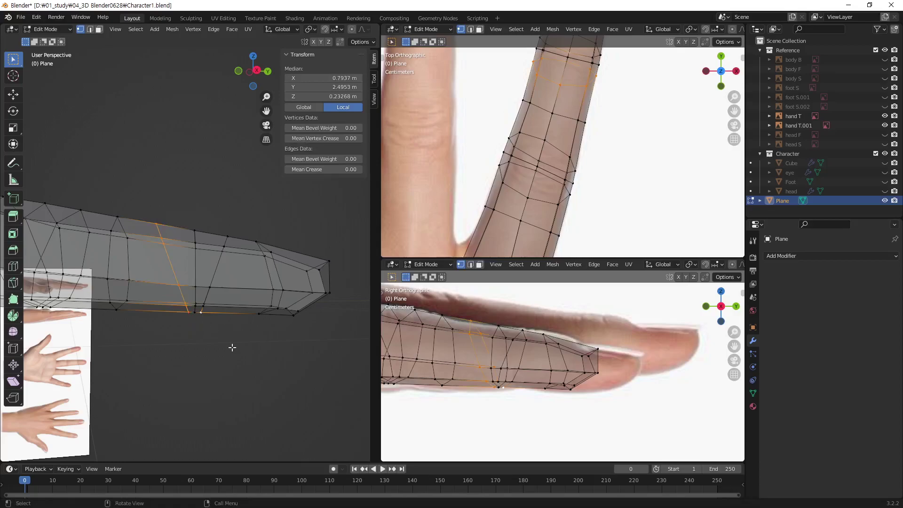
key(Return)
mouse_move(203, 283)
middle_down()
mouse_move(189, 306)
mouse_move(173, 232)
mouse_move(272, 358)
middle_up()
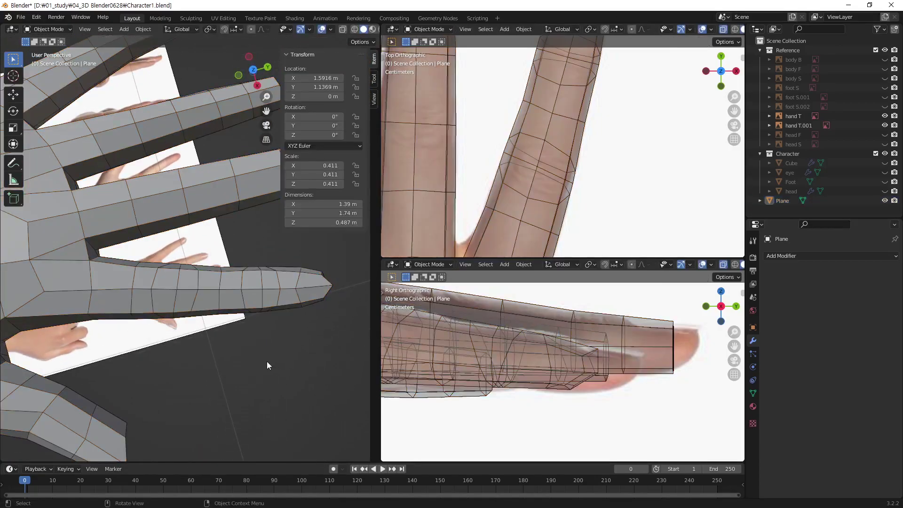
- Select the hand mesh, enter Edit Mode, and turn on X-ray
mouse_move(266, 361)
middle_down()
mouse_move(292, 291)
mouse_move(304, 336)
mouse_move(219, 275)
mouse_move(179, 216)
mouse_move(70, 263)
mouse_move(149, 283)
middle_up()
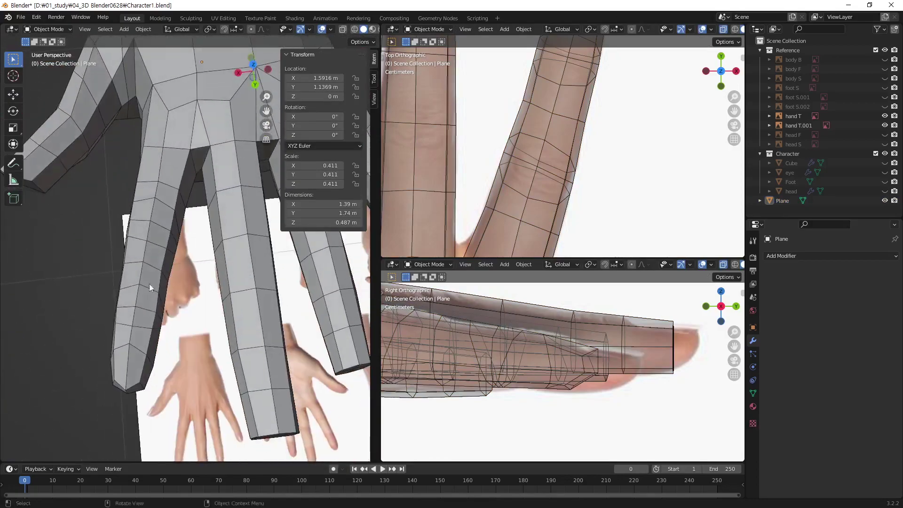
click(263, 291)
middle_drag(264, 291, 274, 297)
scroll(226, 316, down, 3)
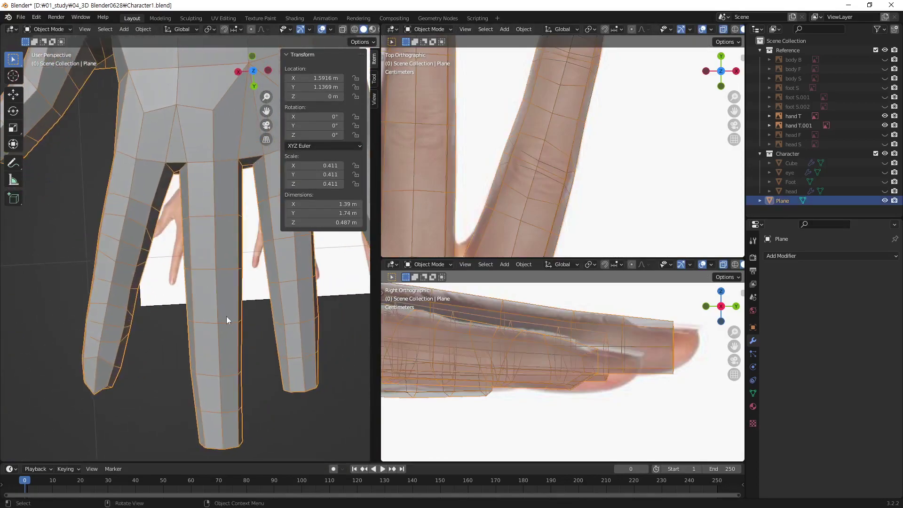
mouse_move(227, 316)
middle_down()
mouse_move(241, 357)
mouse_move(233, 325)
middle_up()
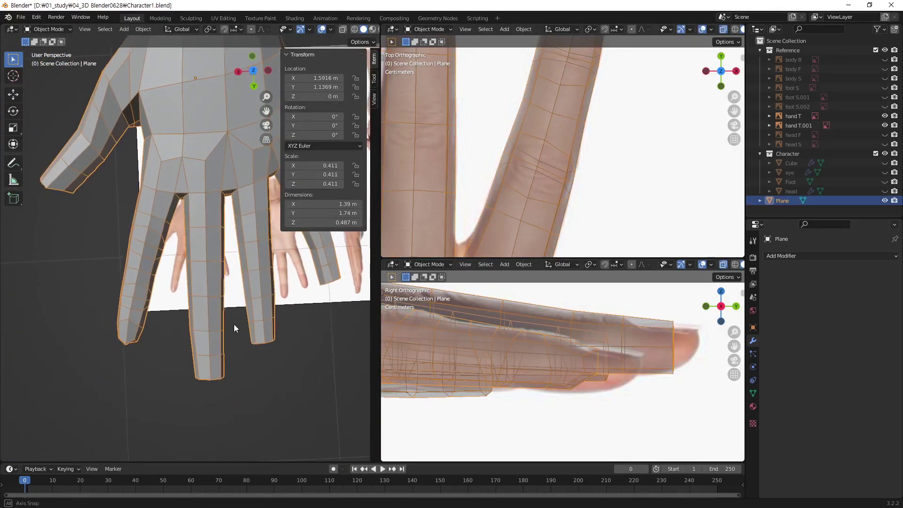
key(Tab)
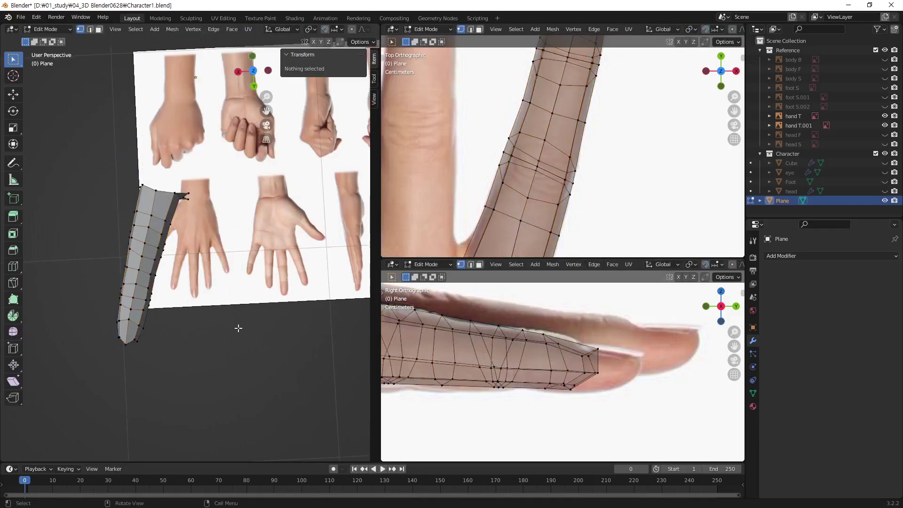
key(Tab)
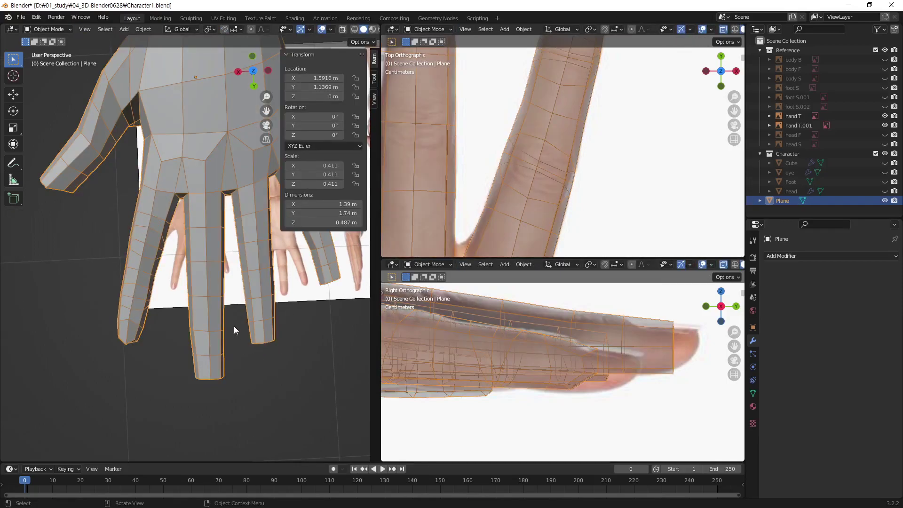
key(Tab)
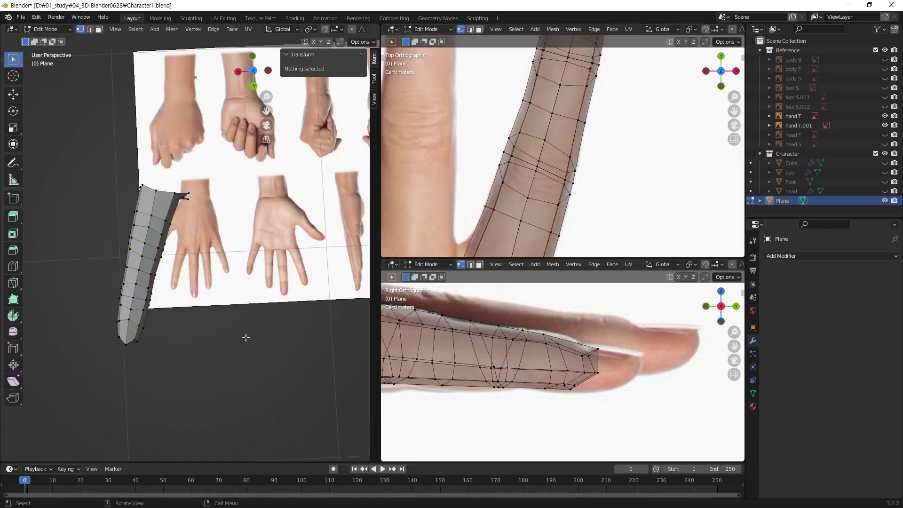
key(alt+z)
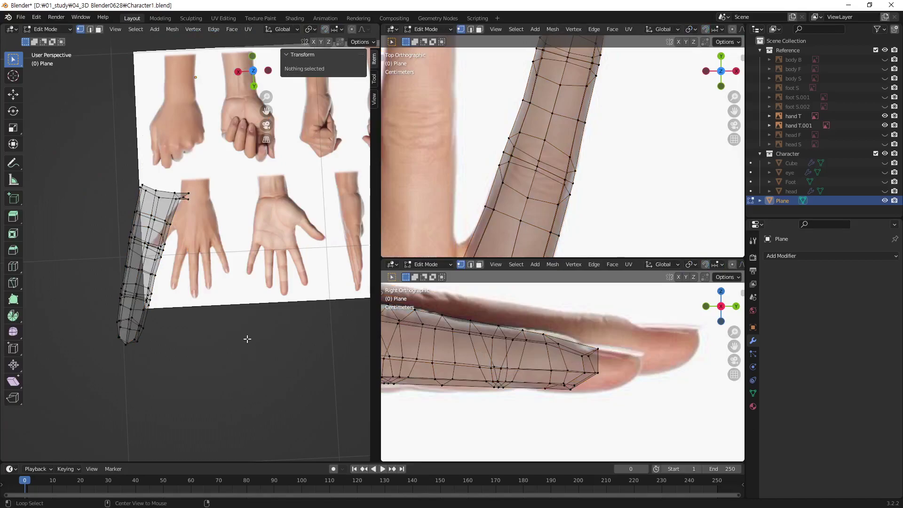
- Reveal all geometry, then hide everything except the middle finger and view it side-on
key(alt+h)
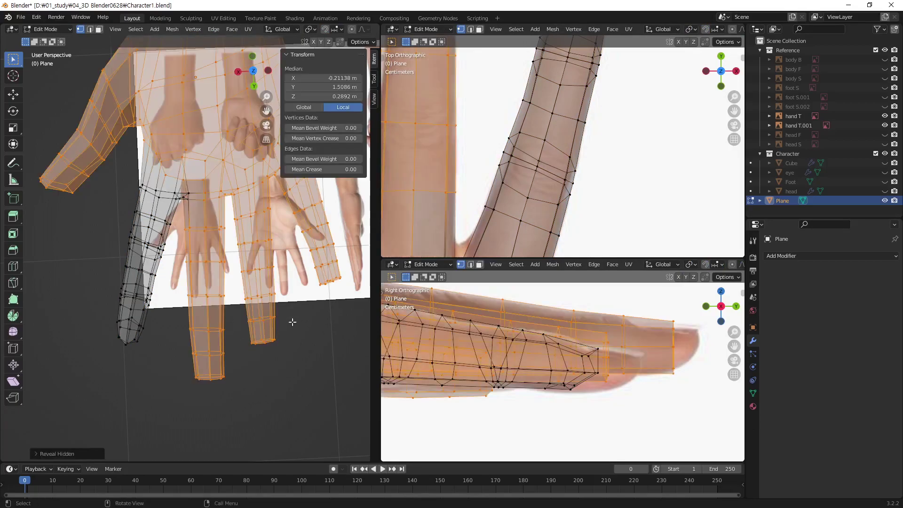
key(alt+a)
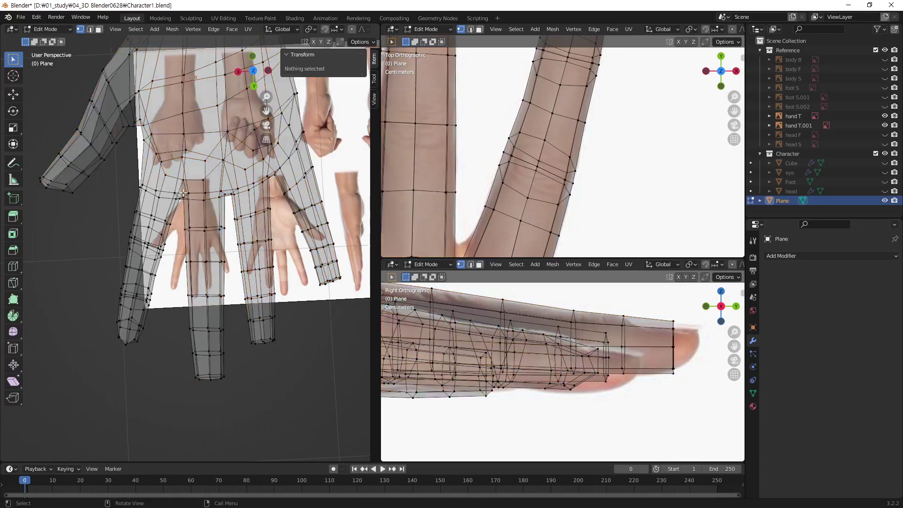
drag(183, 192, 229, 406)
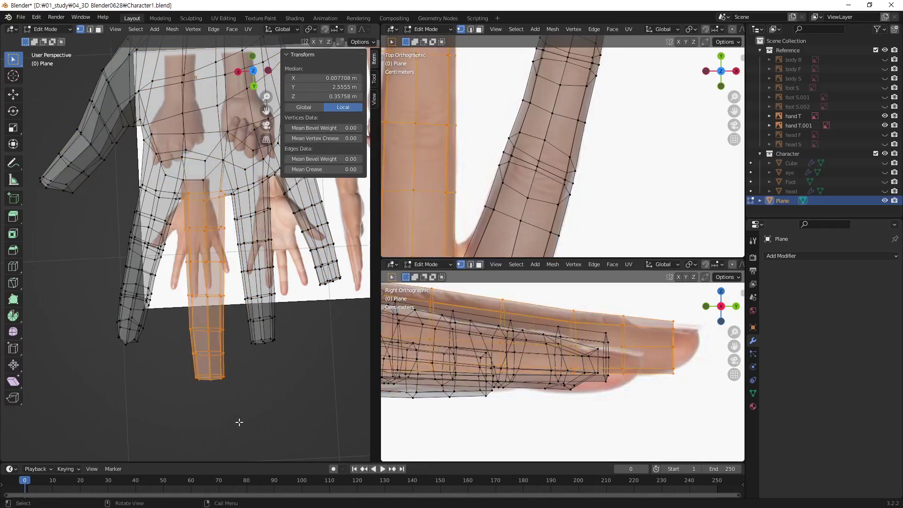
key(ctrl+i)
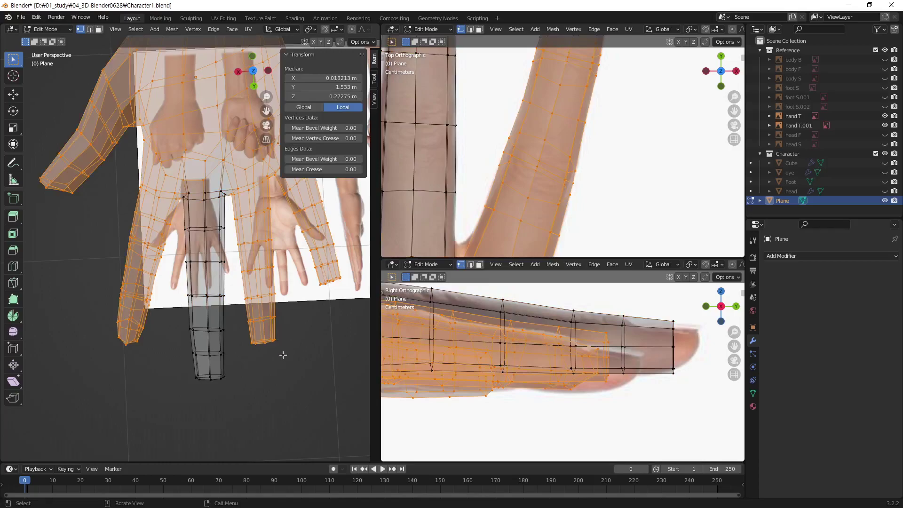
key(h)
middle_drag(199, 335, 304, 228)
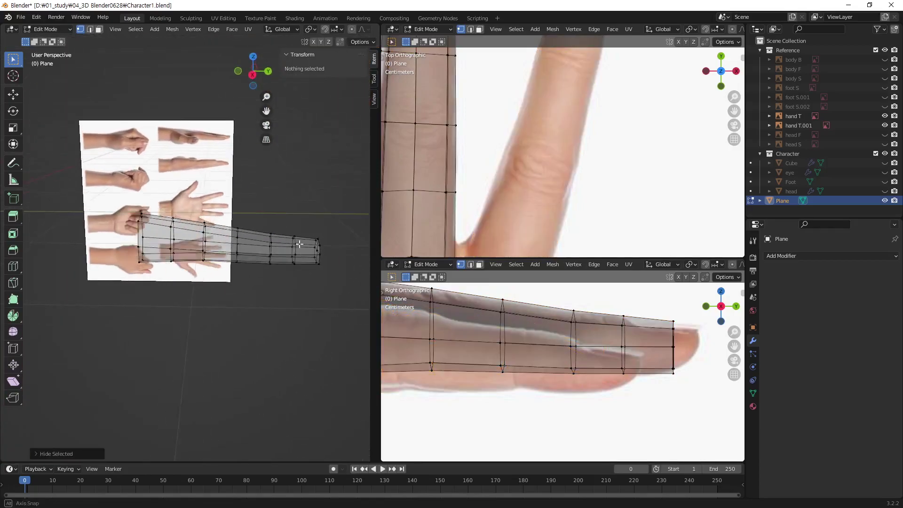
- Knife a cut-through diagonal cut across the middle finger's first knuckle
mouse_move(217, 282)
ctrl+middle_down()
mouse_move(271, 251)
mouse_move(264, 235)
ctrl+middle_up()
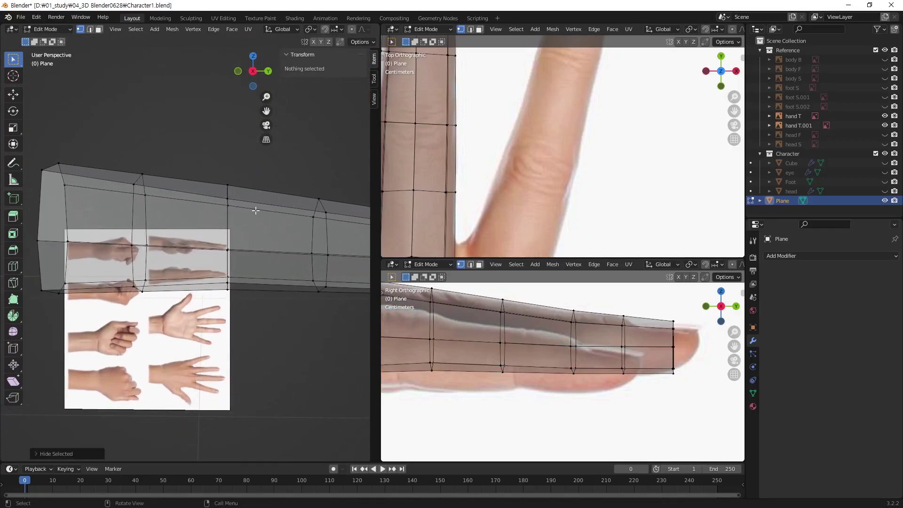
key(k)
click(270, 189)
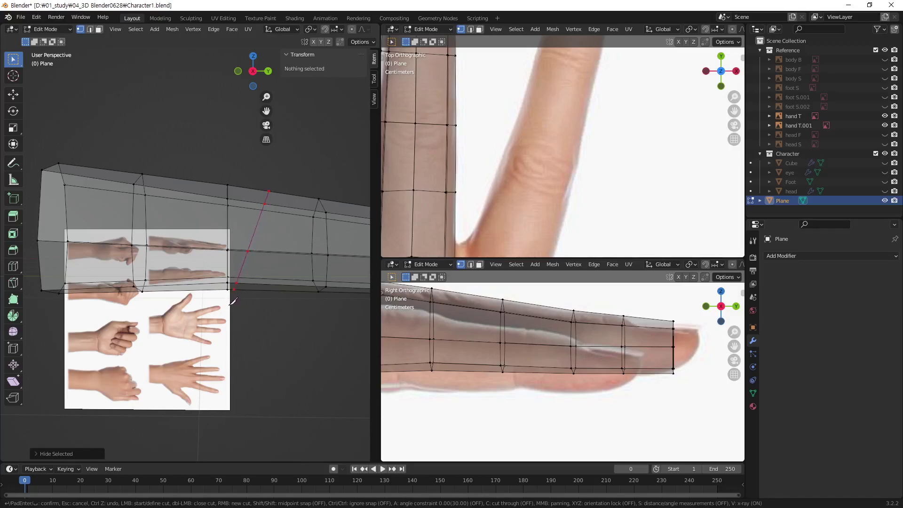
key(Escape)
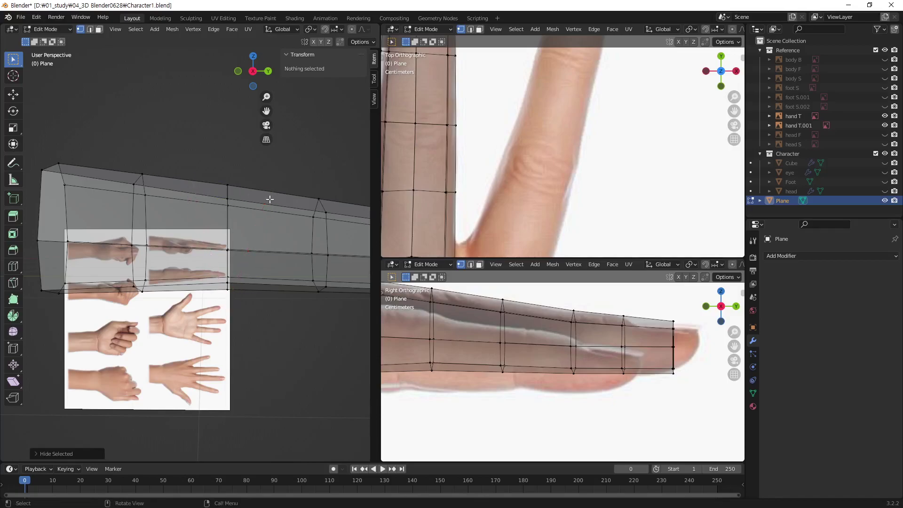
key(k)
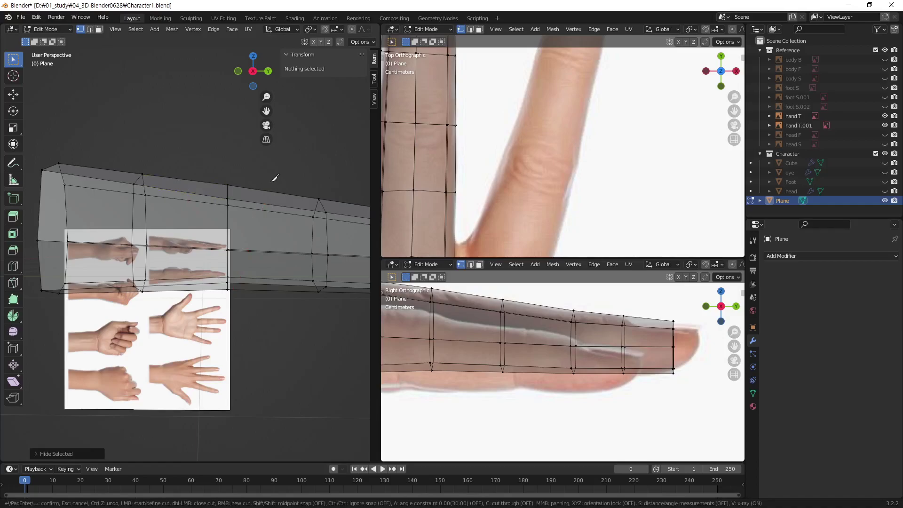
click(268, 190)
key(c)
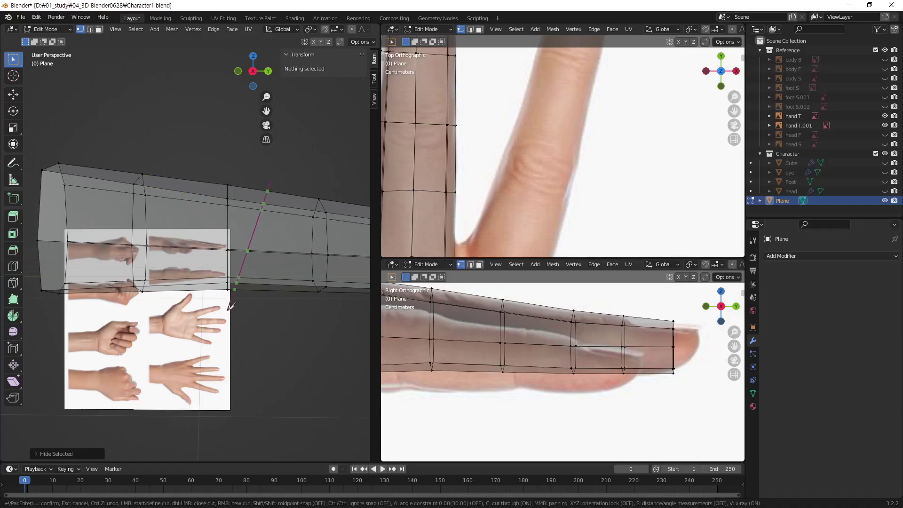
click(221, 289)
click(184, 159)
key(Return)
mouse_move(181, 162)
middle_down()
mouse_move(281, 280)
mouse_move(309, 232)
mouse_move(268, 288)
mouse_move(235, 267)
mouse_move(235, 252)
middle_up()
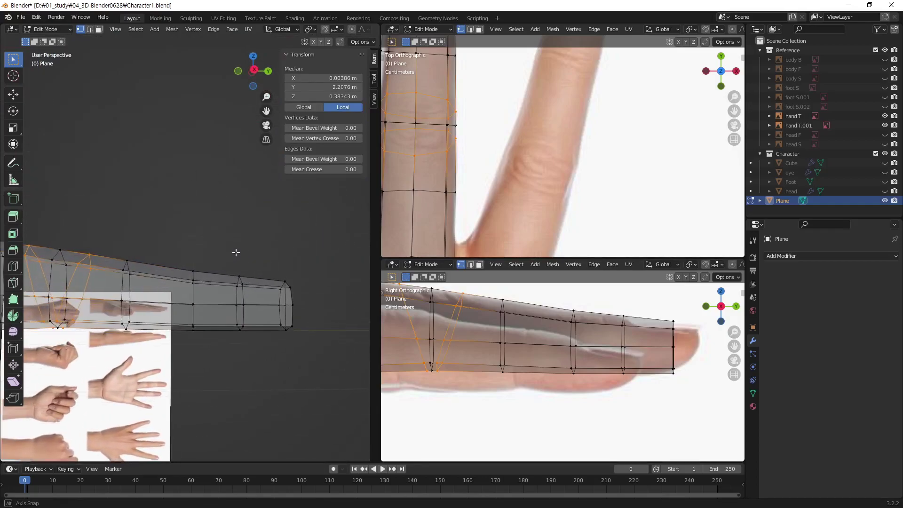
- Add a second cut-through knuckle cut, then deselect and reveal the hidden hand
key(k)
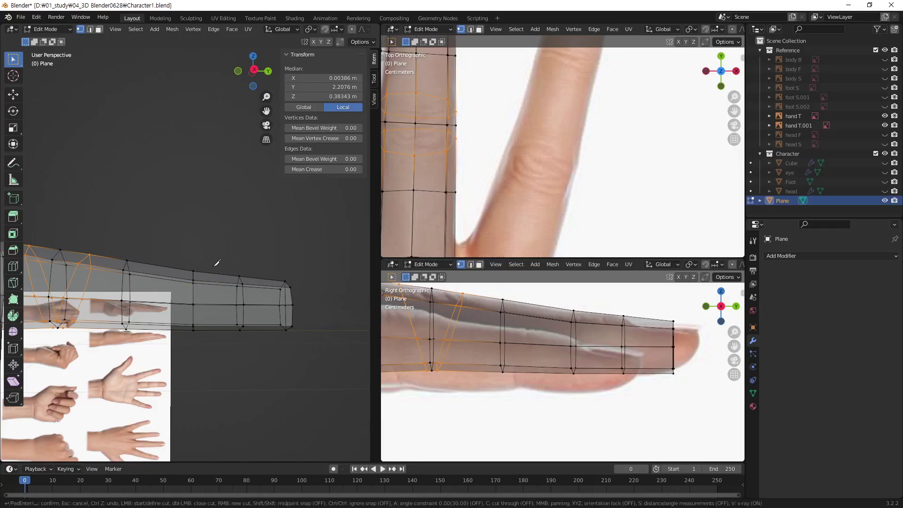
click(216, 272)
key(c)
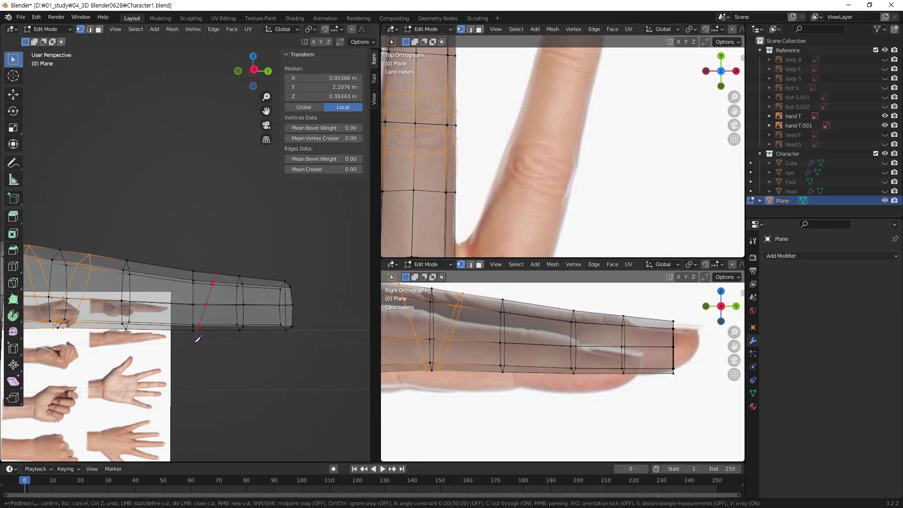
click(197, 339)
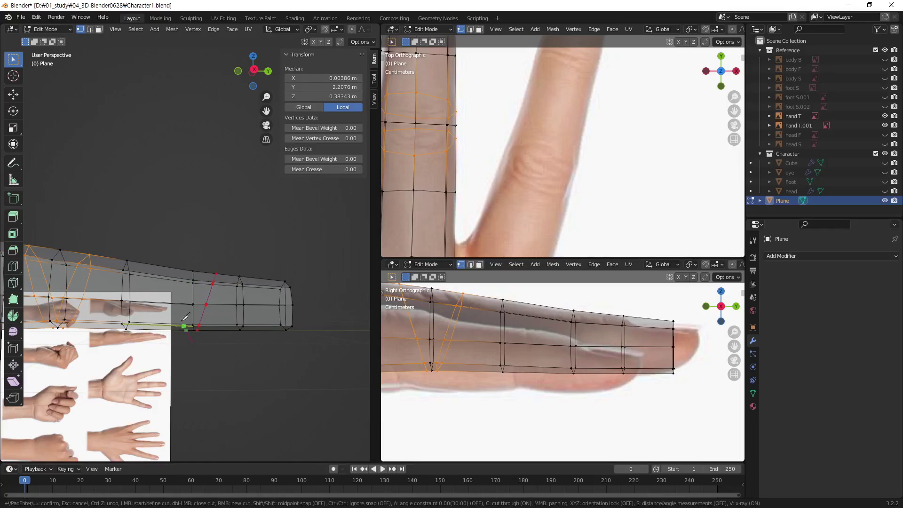
click(165, 248)
key(Return)
mouse_move(175, 258)
middle_down()
mouse_move(244, 369)
mouse_move(256, 246)
mouse_move(238, 343)
middle_up()
key(alt+a)
key(alt+h)
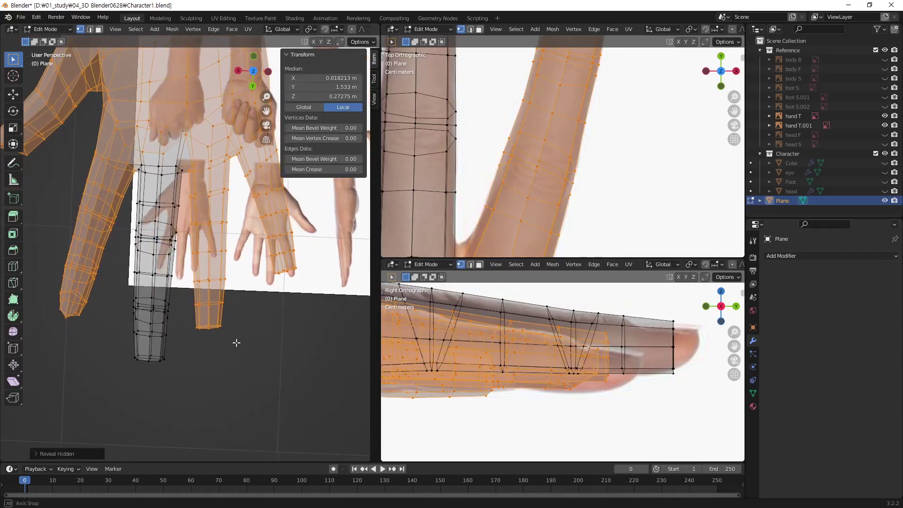
- Box-select the finger beside the middle finger, hide everything else, and view it side-on
drag(188, 139, 233, 342)
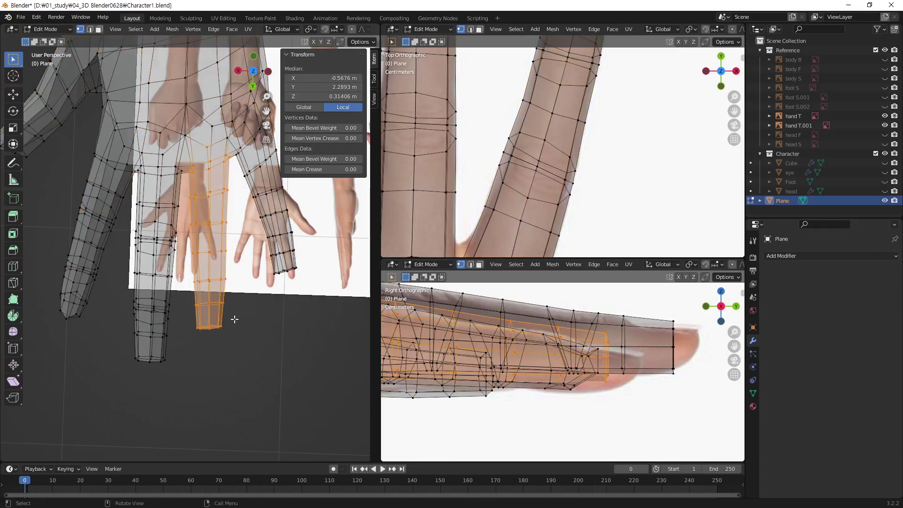
key(ctrl+i)
key(h)
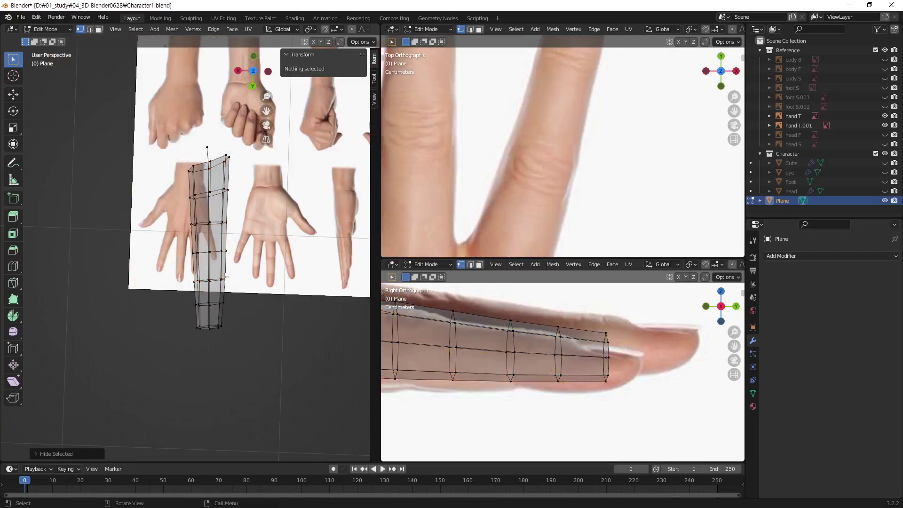
mouse_move(206, 302)
middle_down()
mouse_move(304, 202)
mouse_move(268, 254)
middle_up()
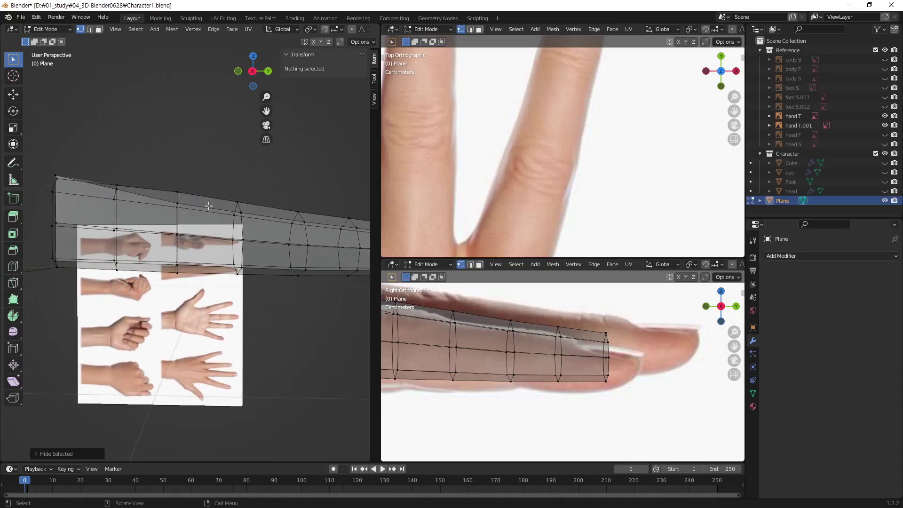
- Add a cut-through knife cut across the finger near its base
key(k)
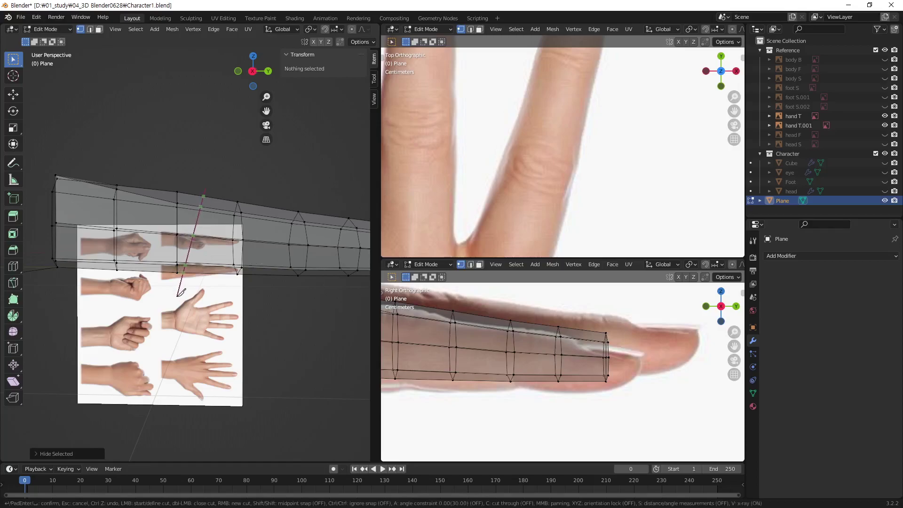
key(c)
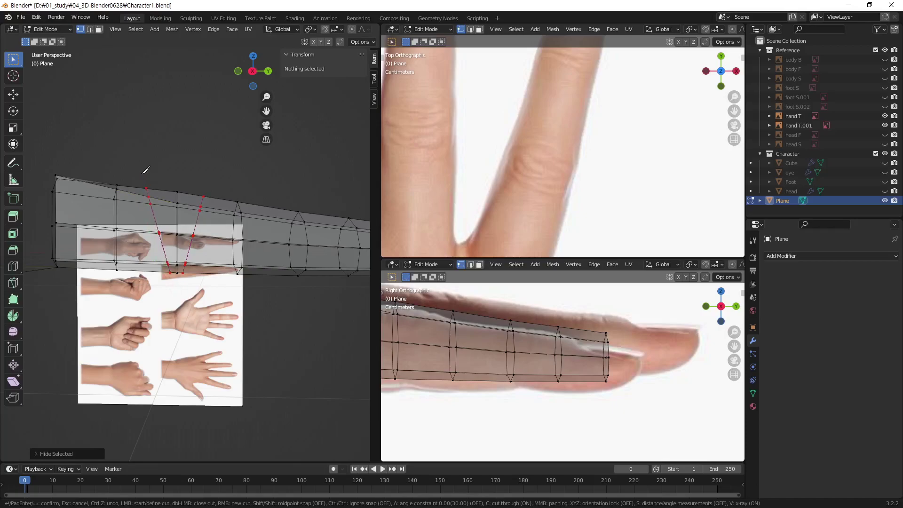
key(Return)
middle_drag(314, 264, 232, 262)
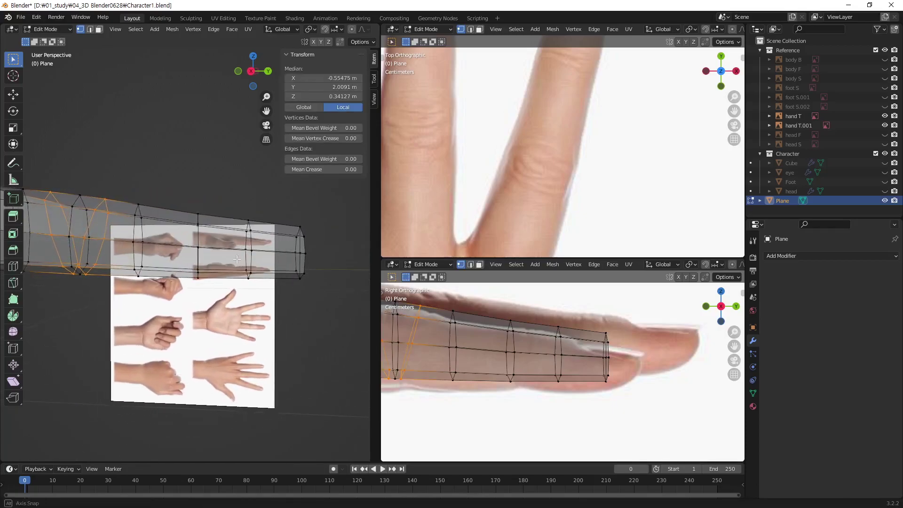
- Start a second knife cut across the finger's top edge, with cut-through toggled back off
key(k)
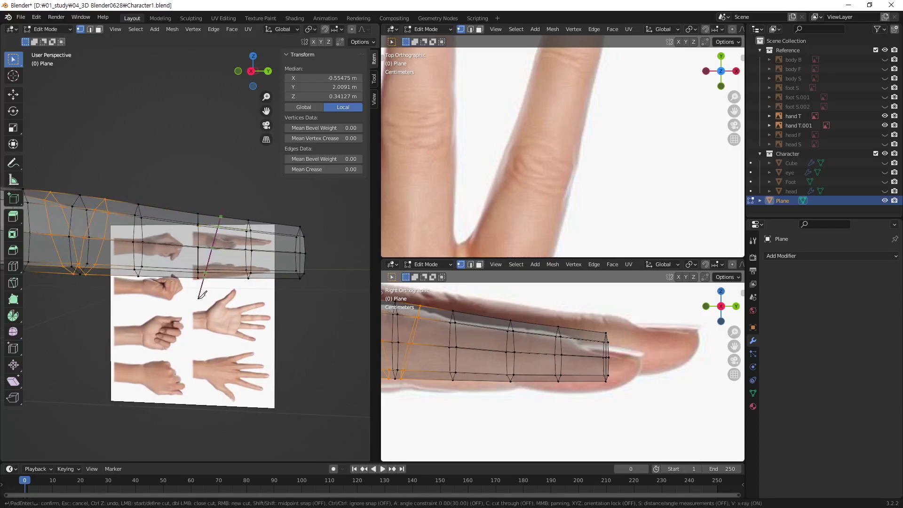
key(c)
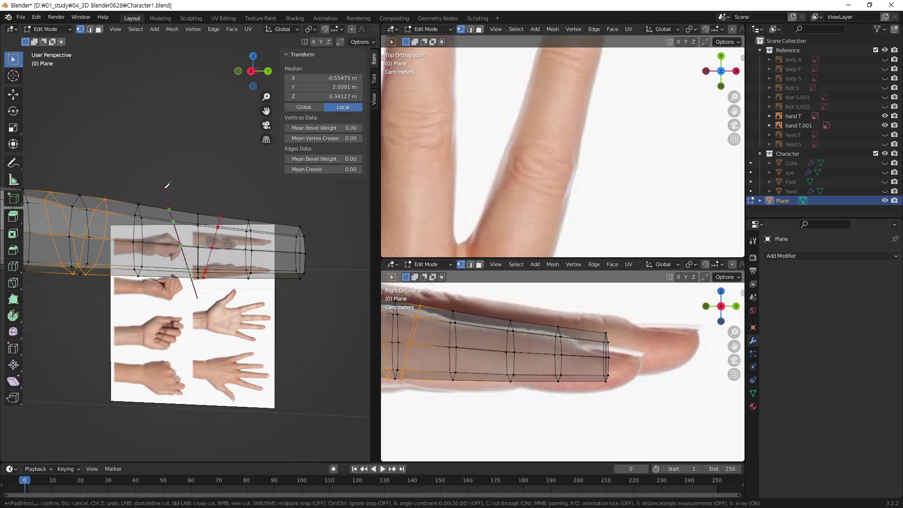
key(c)
click(165, 190)
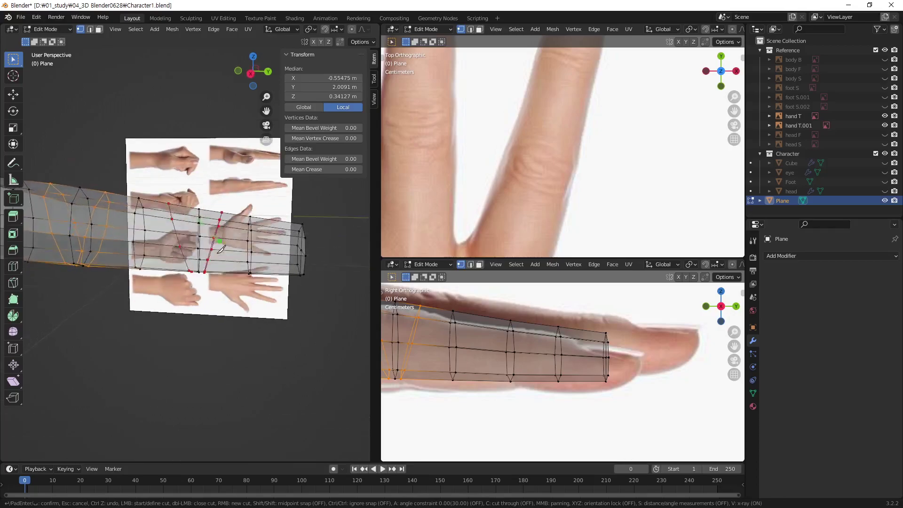
middle_drag(211, 225, 226, 253)
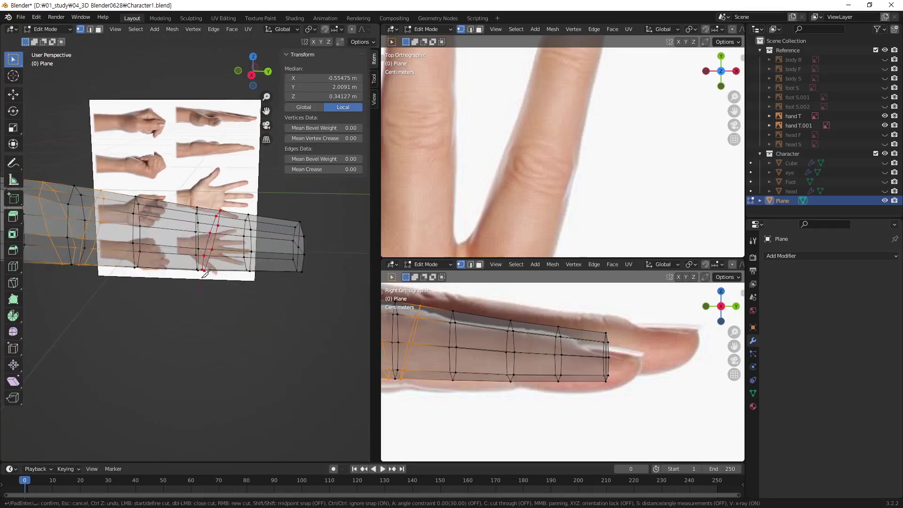
middle_drag(197, 287, 185, 258)
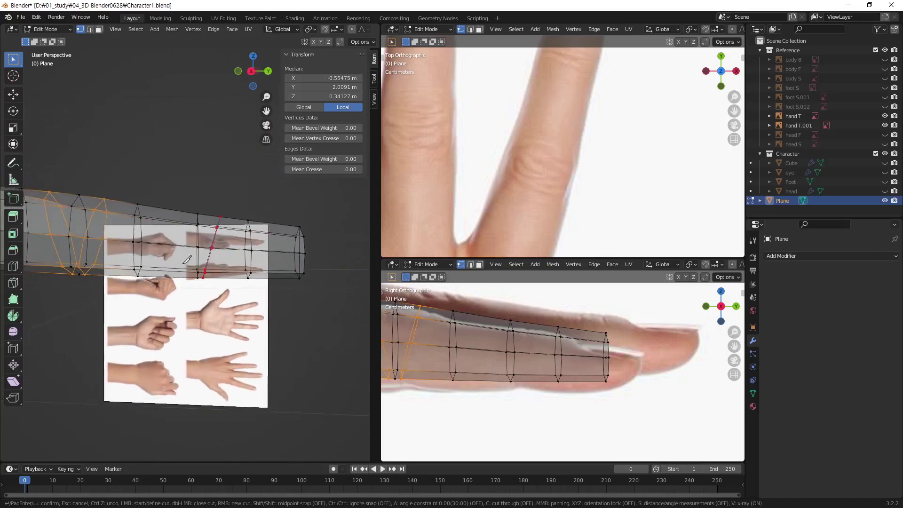
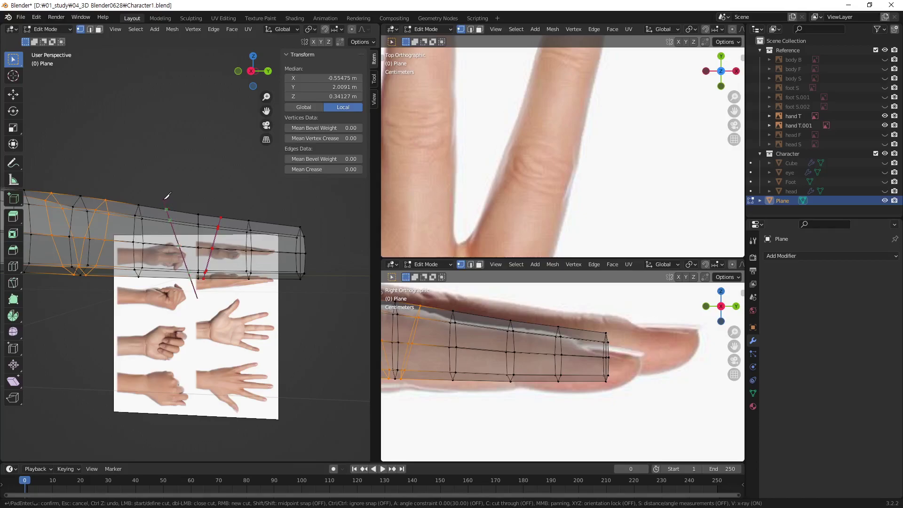
- Finish the knife cut across the finger as a cut-through edge loop
key(c)
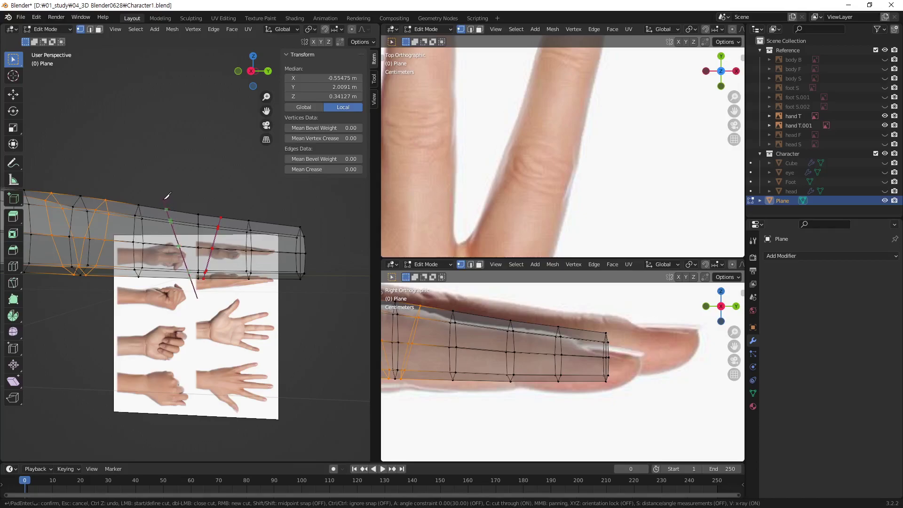
key(Return)
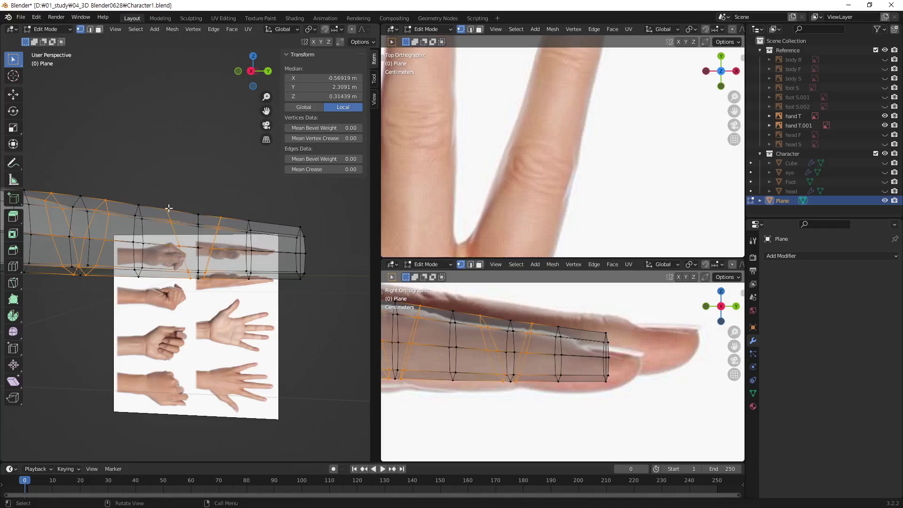
mouse_move(167, 196)
middle_down()
mouse_move(226, 302)
mouse_move(181, 265)
middle_up()
click(298, 224)
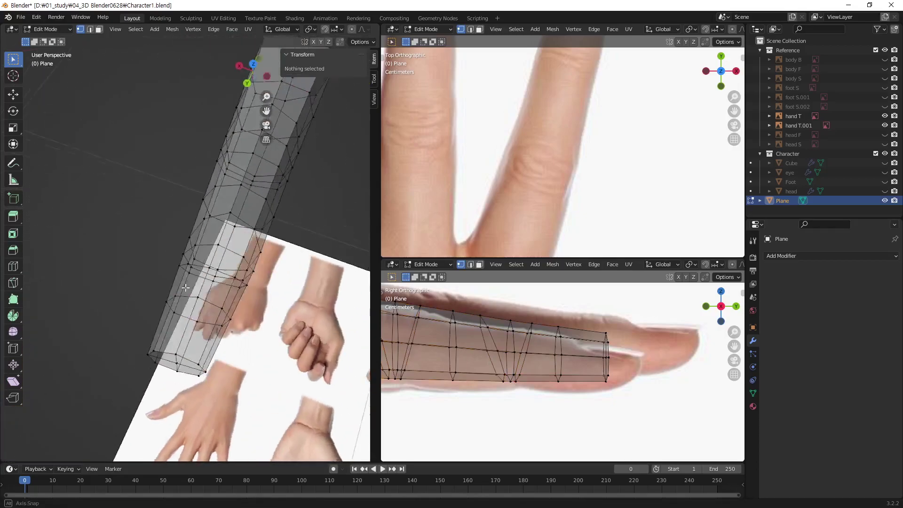
mouse_move(298, 225)
middle_down()
mouse_move(293, 246)
mouse_move(206, 267)
mouse_move(283, 240)
mouse_move(246, 311)
mouse_move(259, 285)
mouse_move(271, 166)
middle_up()
- Unhide the hand mesh, then hide everything except the finger being modelled
key(alt+h)
drag(252, 138, 184, 324)
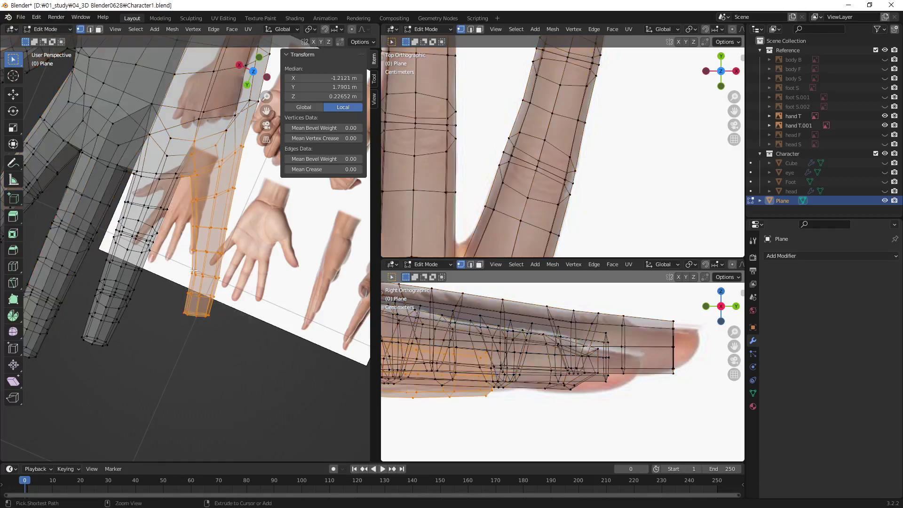
key(ctrl+i)
key(h)
mouse_move(194, 270)
middle_down()
mouse_move(28, 246)
mouse_move(166, 246)
mouse_move(171, 205)
middle_up()
- Cut a cut-through edge loop across the isolated finger with the Knife tool
scroll(171, 205, up, 1)
scroll(188, 216, up, 2)
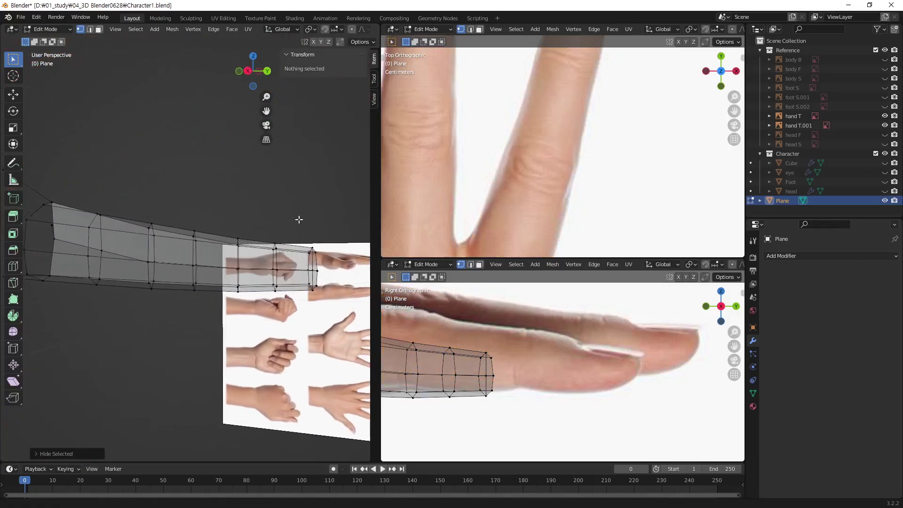
scroll(202, 244, up, 1)
scroll(220, 280, up, 2)
middle_drag(219, 280, 221, 279)
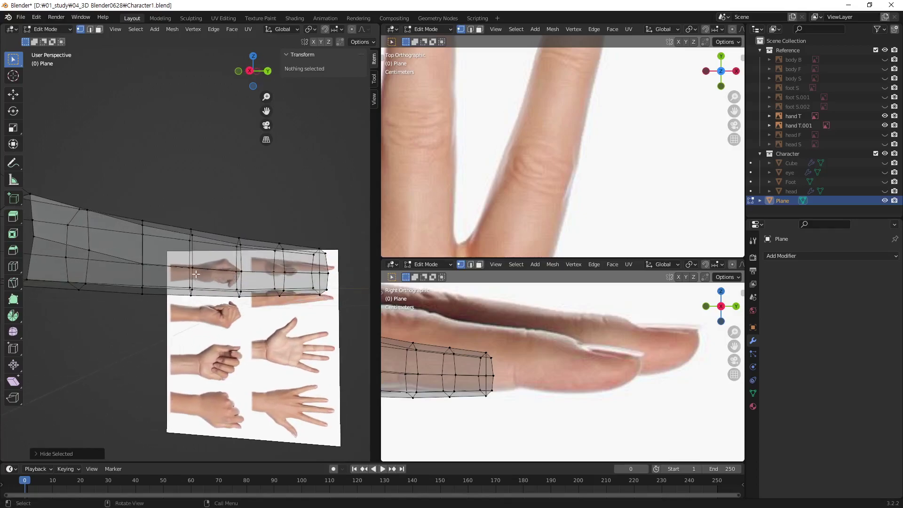
key(k)
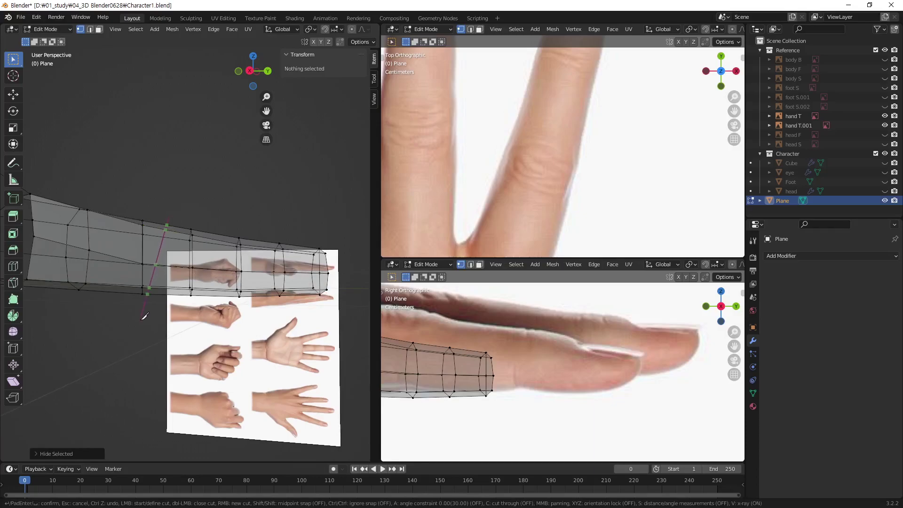
key(c)
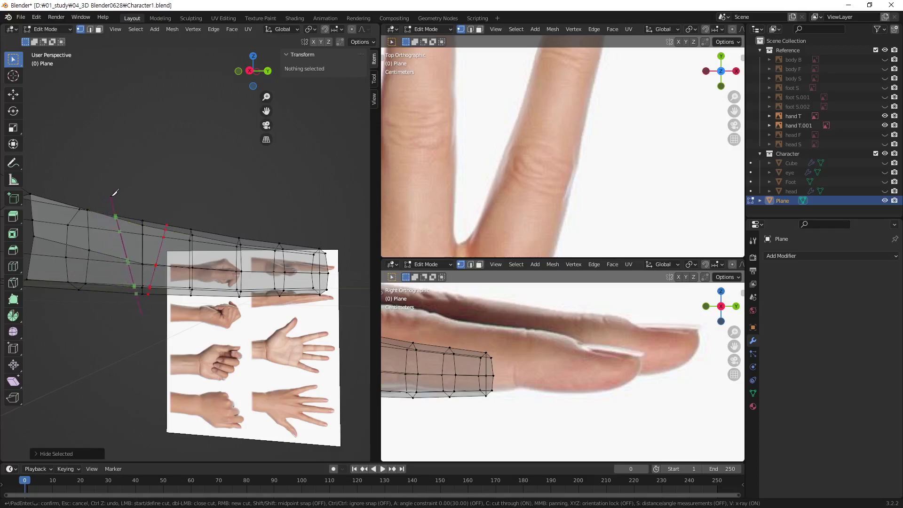
key(Return)
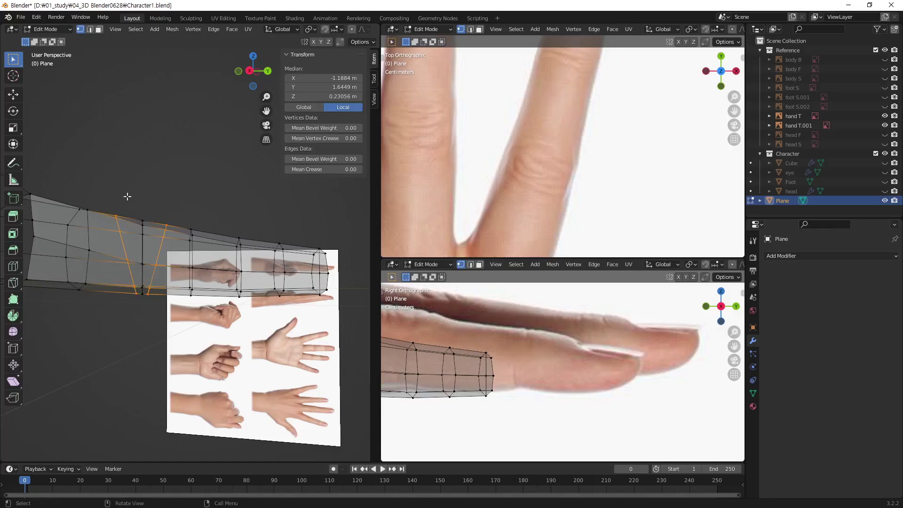
mouse_move(127, 196)
middle_down()
mouse_move(208, 298)
mouse_move(257, 261)
mouse_move(212, 264)
middle_up()
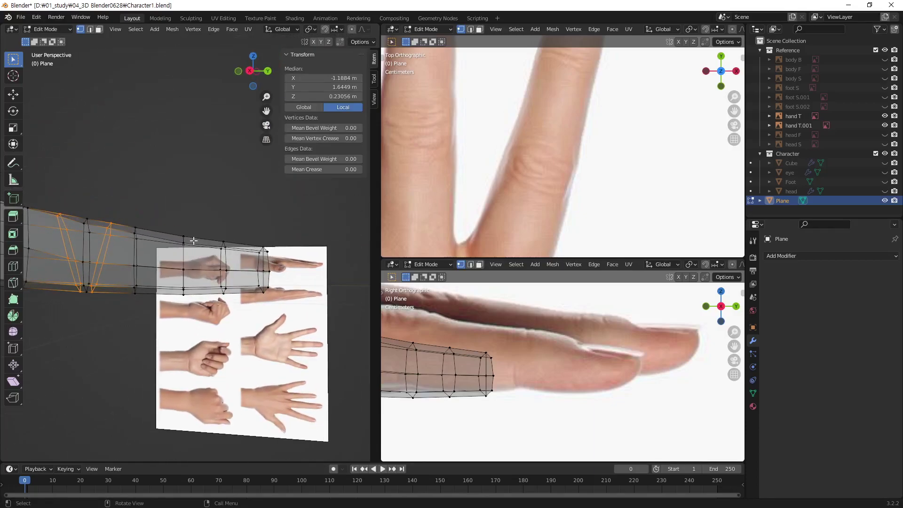
- Add a second cut-through knife loop across the finger near the knuckle
key(k)
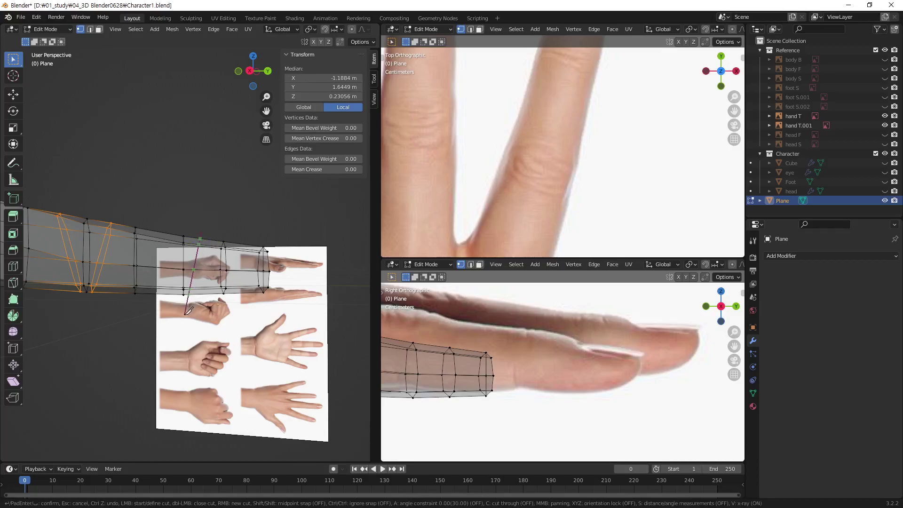
key(c)
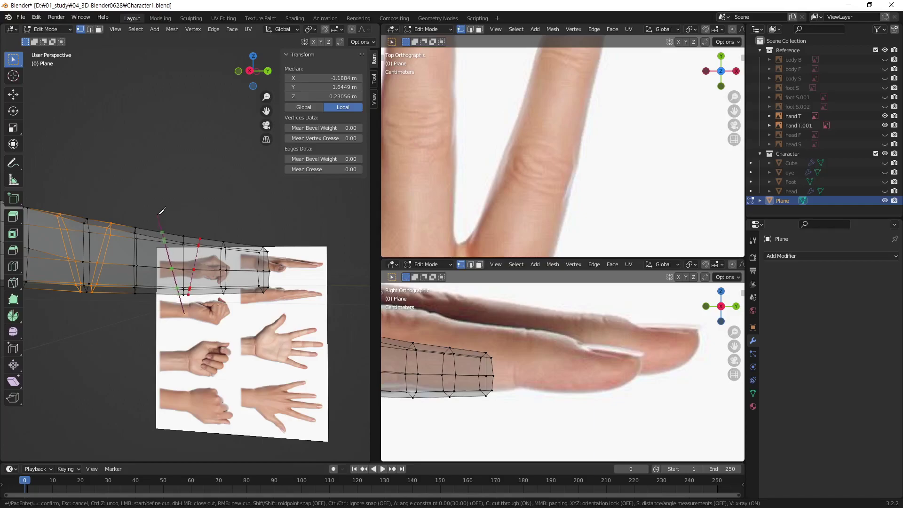
key(Return)
mouse_move(162, 215)
middle_down()
mouse_move(283, 237)
mouse_move(213, 261)
middle_up()
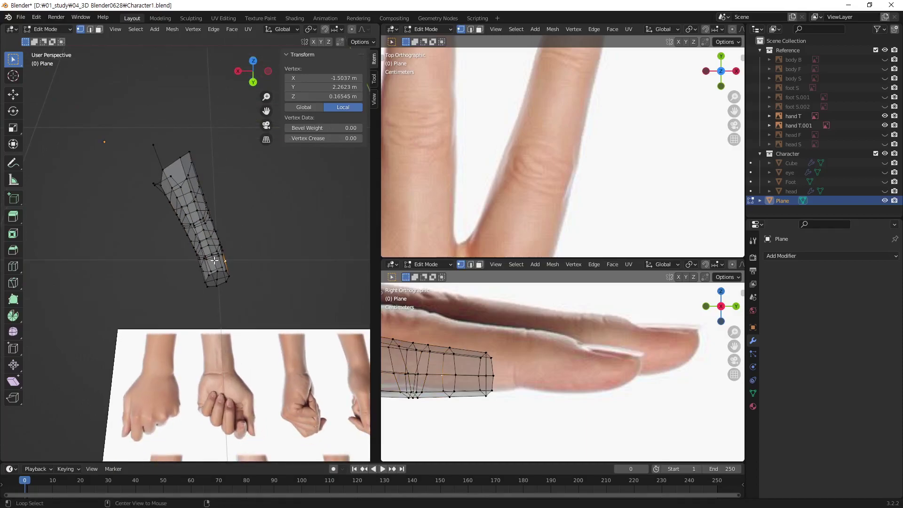
- Unhide the whole hand, deselect all, and frame the fingertips in top view
key(alt+h)
scroll(214, 261, up, 4)
key(alt+a)
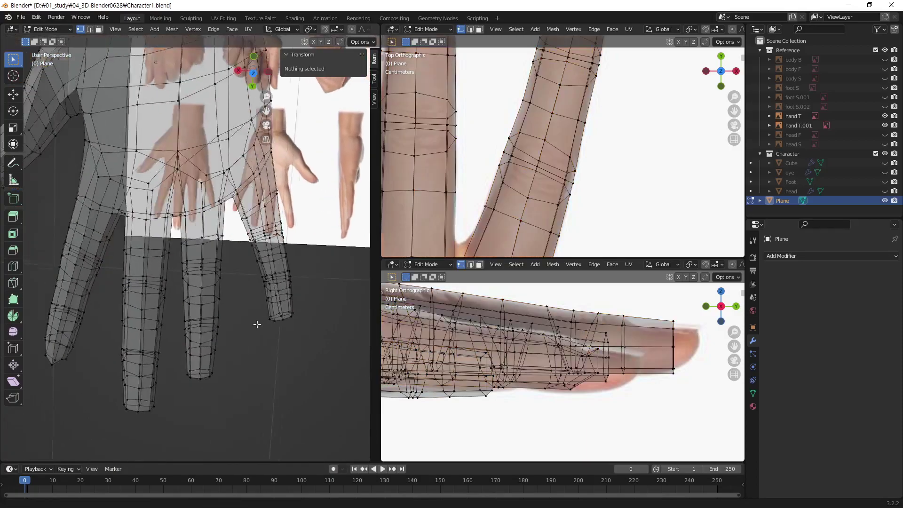
mouse_move(257, 324)
middle_down()
mouse_move(262, 283)
mouse_move(266, 312)
mouse_move(267, 179)
mouse_move(304, 182)
mouse_move(235, 286)
mouse_move(298, 298)
mouse_move(266, 293)
mouse_move(273, 286)
mouse_move(275, 315)
mouse_move(268, 270)
mouse_move(186, 244)
mouse_move(272, 239)
mouse_move(264, 284)
mouse_move(186, 248)
mouse_move(222, 192)
mouse_move(258, 182)
mouse_move(247, 276)
mouse_move(346, 311)
mouse_move(338, 210)
middle_up()
mouse_move(497, 126)
shift+middle_down()
mouse_move(517, 193)
mouse_move(548, 249)
shift+middle_up()
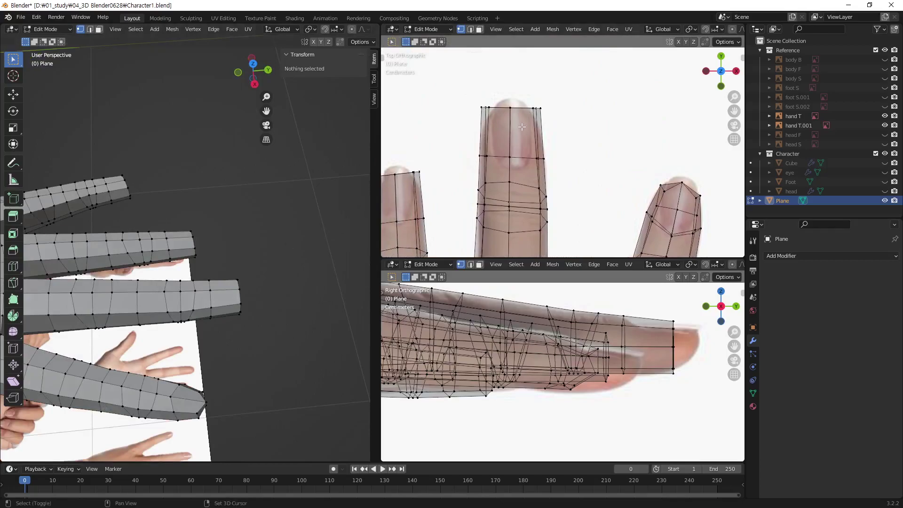
mouse_move(522, 126)
shift+middle_down()
mouse_move(475, 134)
mouse_move(459, 98)
shift+middle_up()
scroll(475, 134, up, 2)
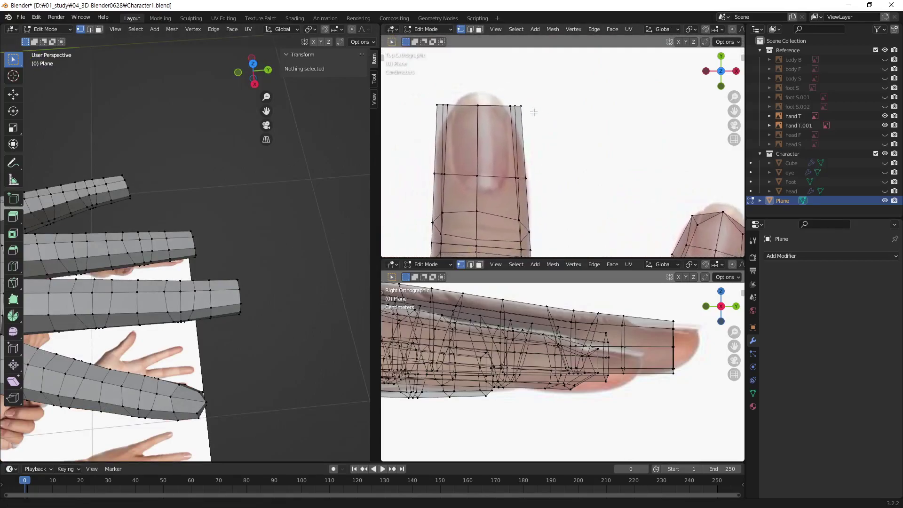
- Pull the first fingertip's top-left and right corner vertices inward
click(448, 101)
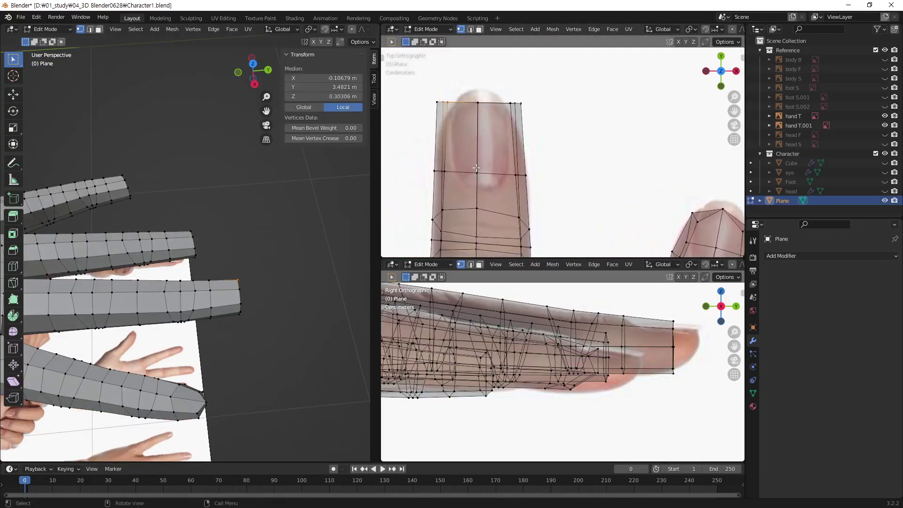
key(g)
click(518, 107)
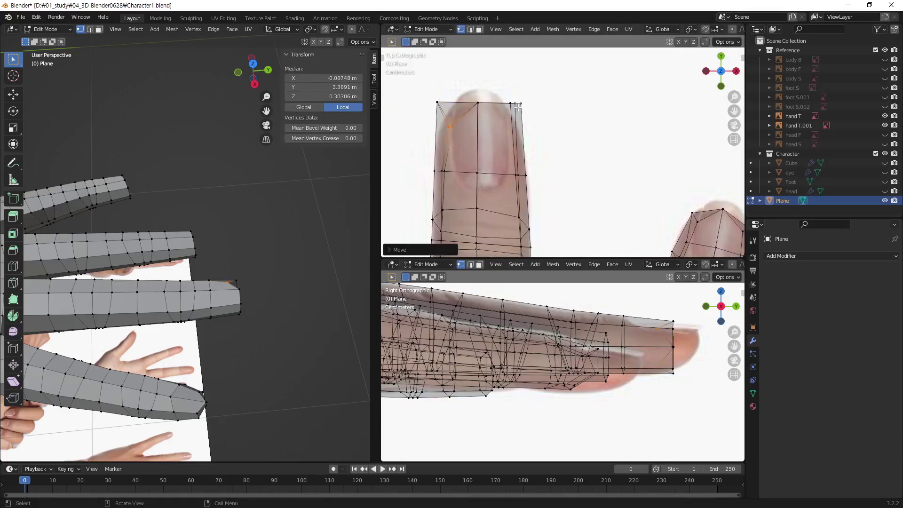
click(511, 113)
key(g)
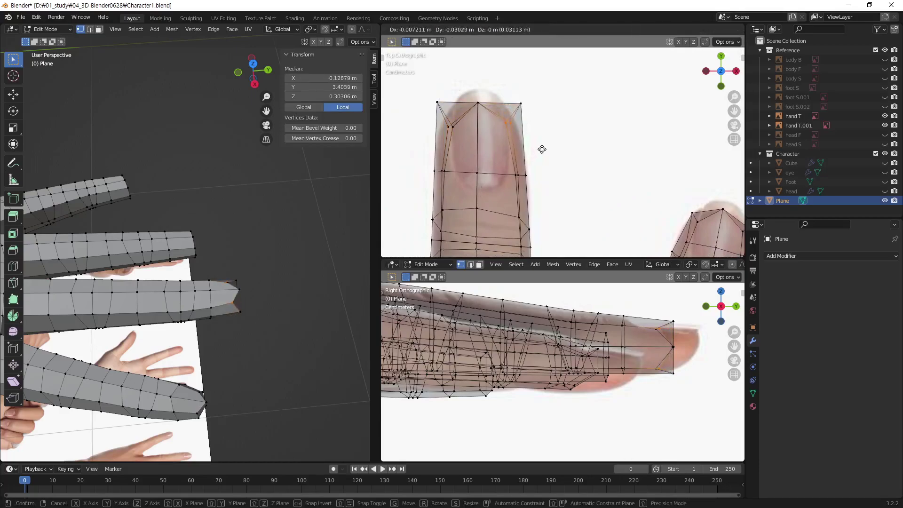
click(543, 150)
- Pull the neighbouring fingertip's top vertices down to round its tip
shift+middle_drag(432, 214, 494, 153)
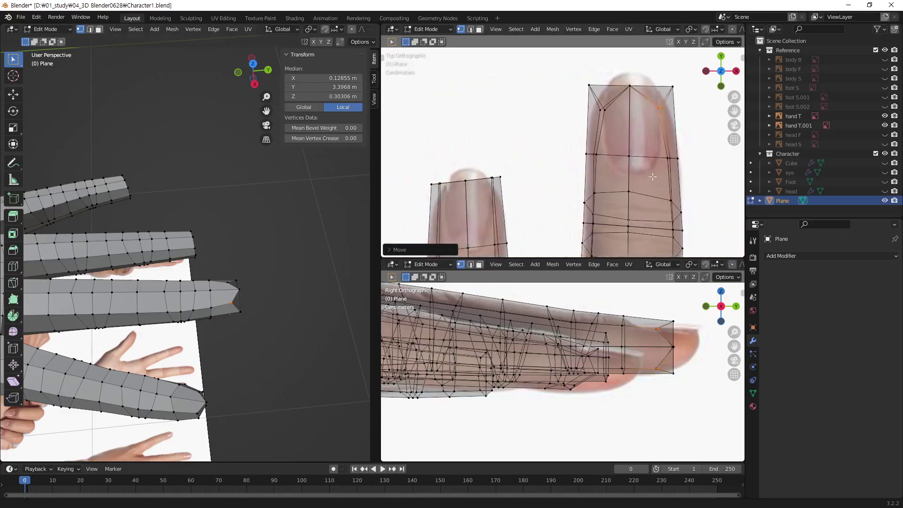
click(478, 143)
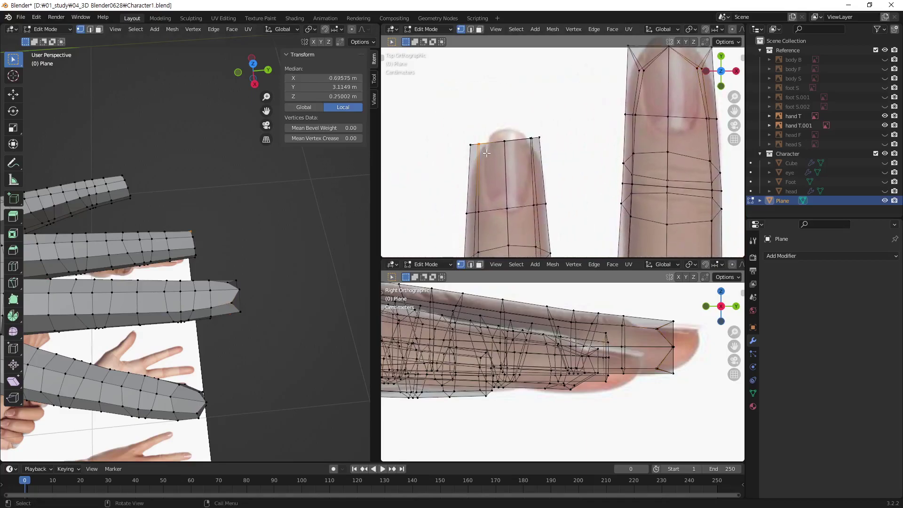
key(g)
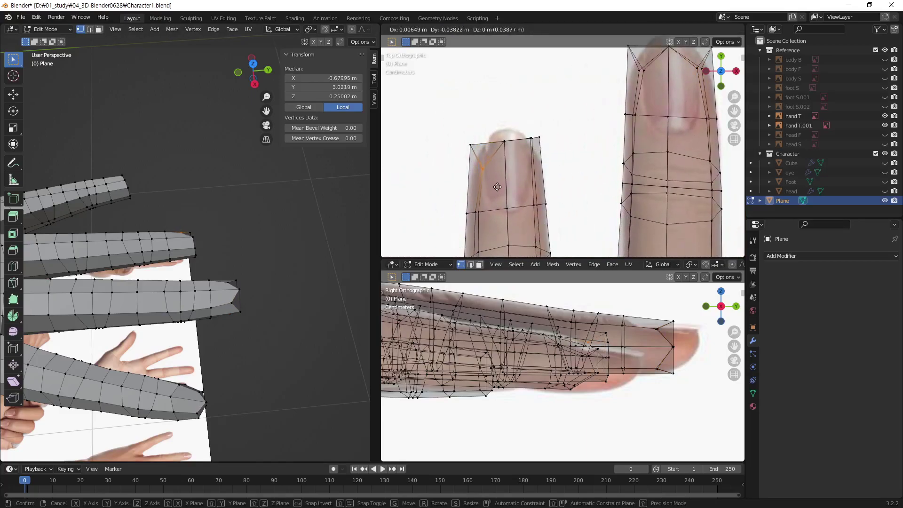
click(496, 182)
click(531, 137)
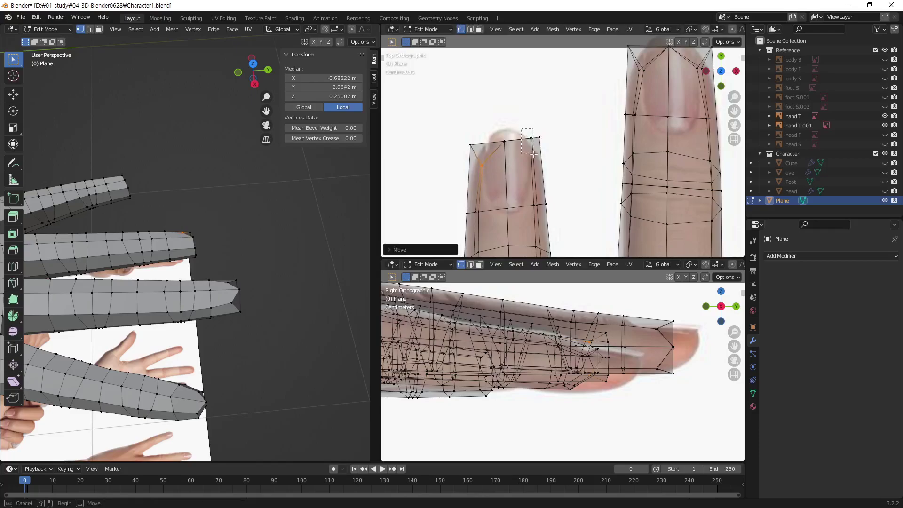
key(g)
click(537, 186)
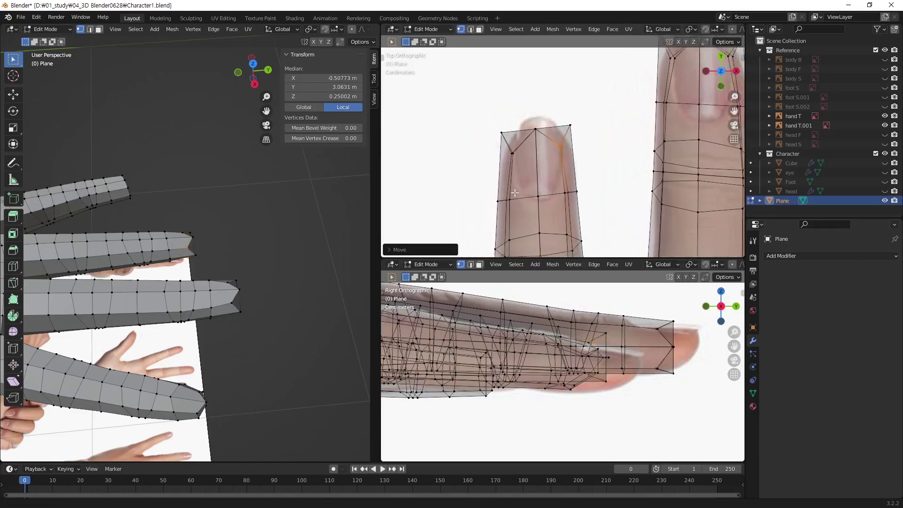
- Taper that fingertip further by pulling its top-right and top-left vertices down
shift+middle_drag(537, 187, 554, 184)
click(554, 137)
key(g)
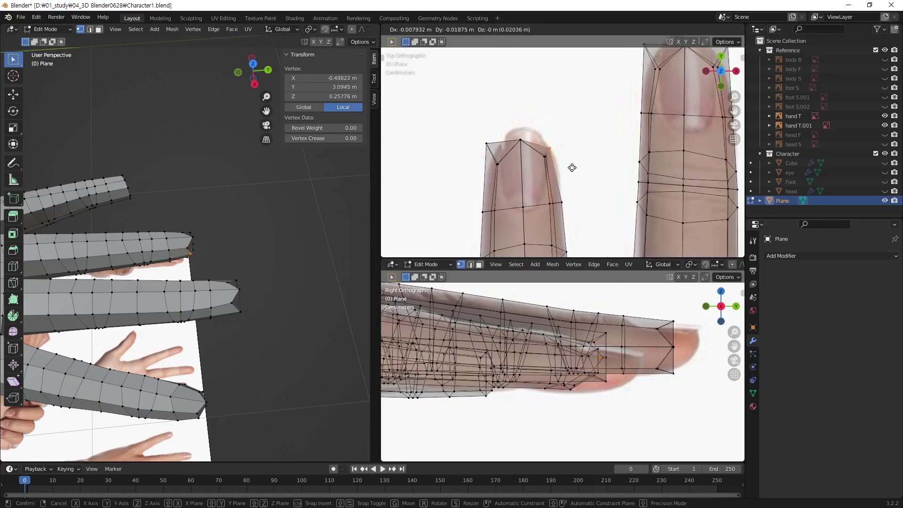
click(576, 170)
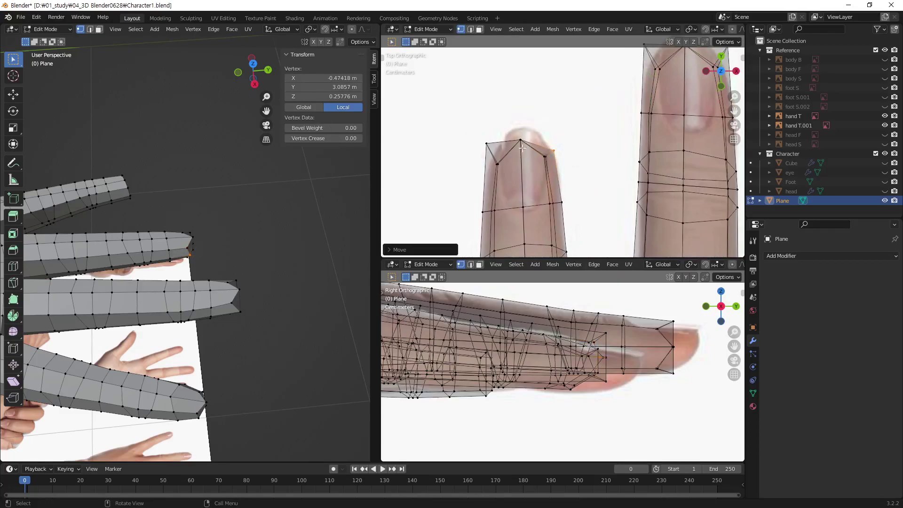
click(482, 140)
key(g)
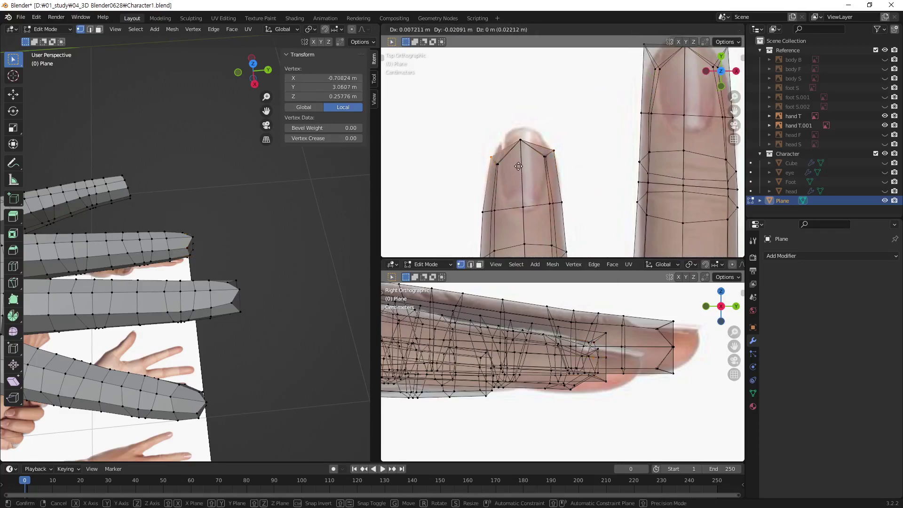
click(518, 166)
shift+middle_drag(518, 166, 555, 170)
scroll(555, 169, up, 1)
- Move the fingertip's top-right vertex and the next tip vertex onto the reference outline
drag(611, 136, 593, 156)
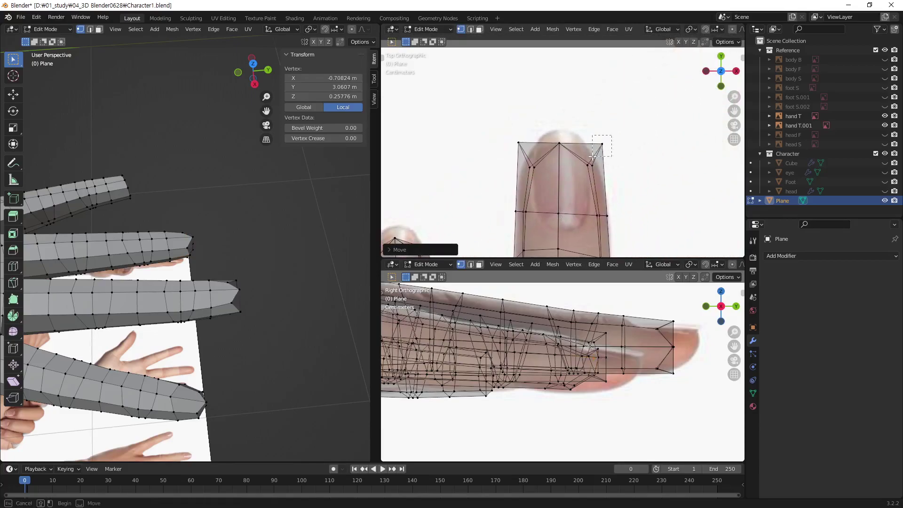
key(g)
click(616, 166)
drag(505, 137, 518, 145)
key(g)
click(561, 180)
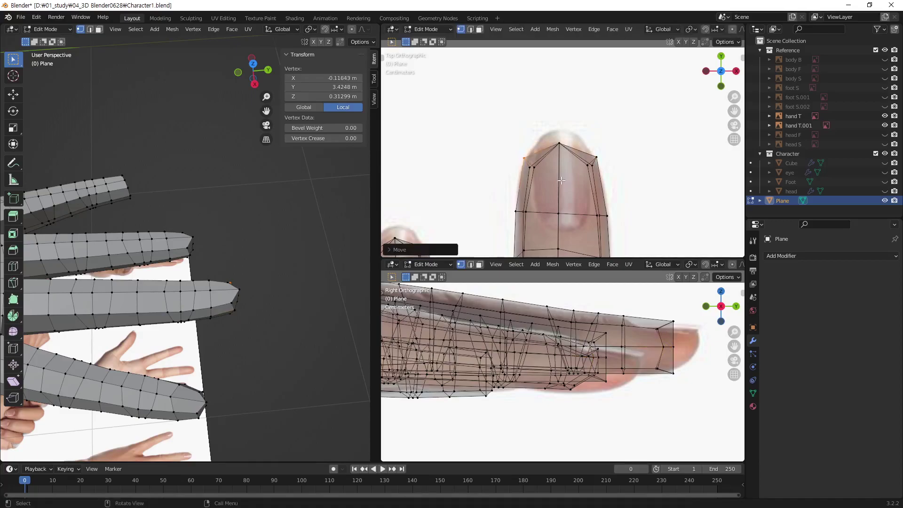
- On the neighbouring finger, move the tip vertices onto the reference fingertip edge
shift+middle_drag(467, 225, 527, 156)
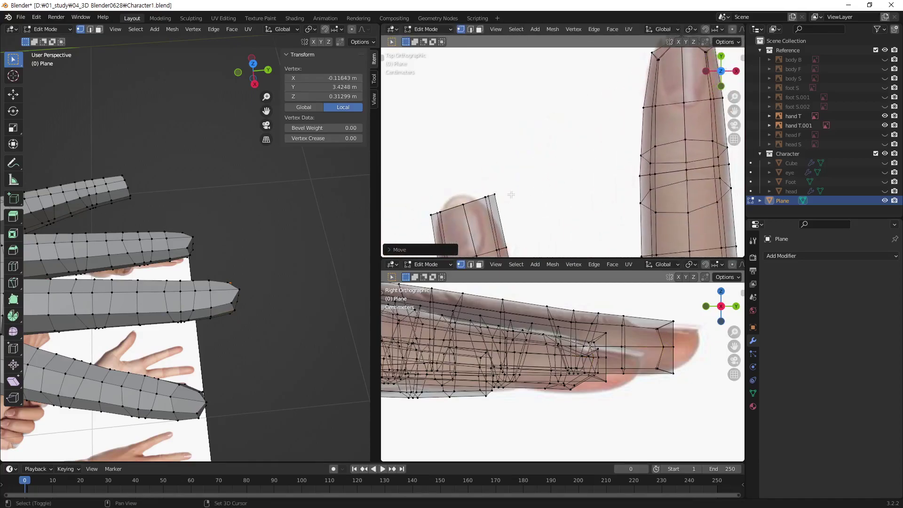
drag(479, 151, 495, 186)
key(g)
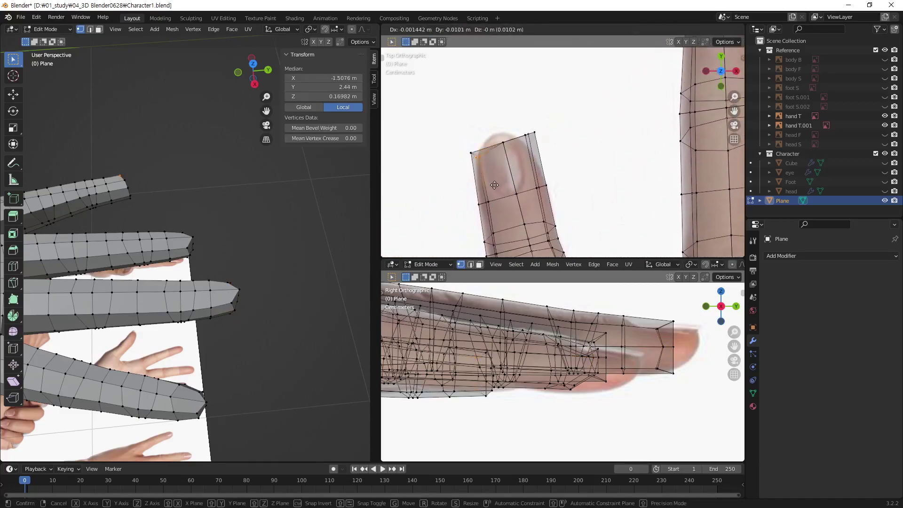
click(500, 193)
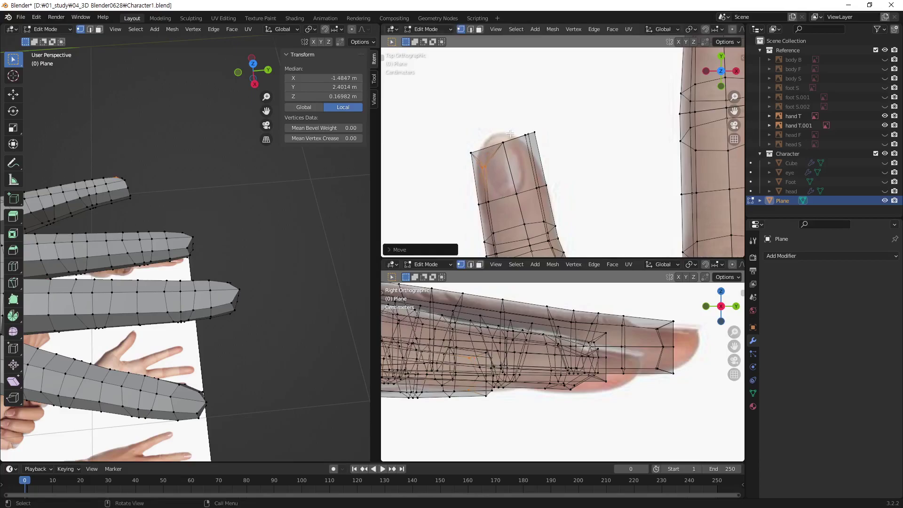
click(527, 135)
key(g)
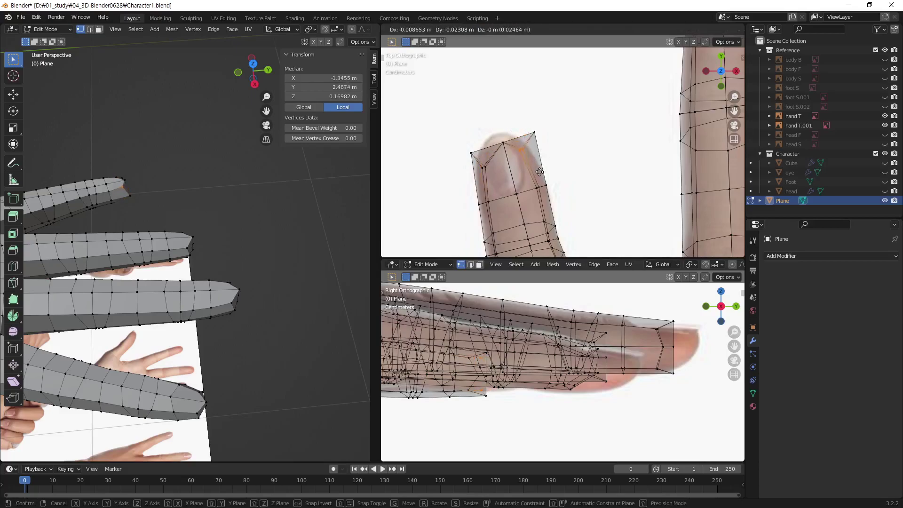
click(540, 172)
- Pull that fingertip's corner and left vertices onto the nail outline
click(544, 123)
key(g)
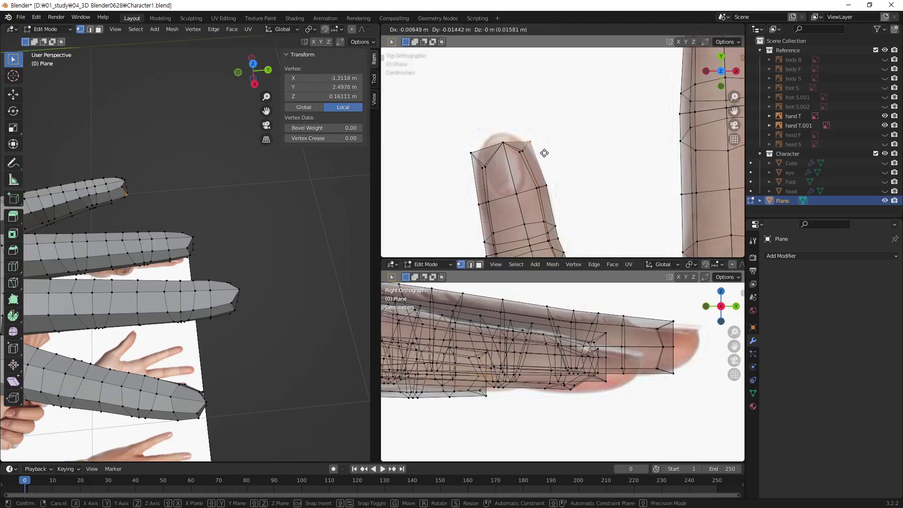
click(543, 155)
click(469, 150)
key(g)
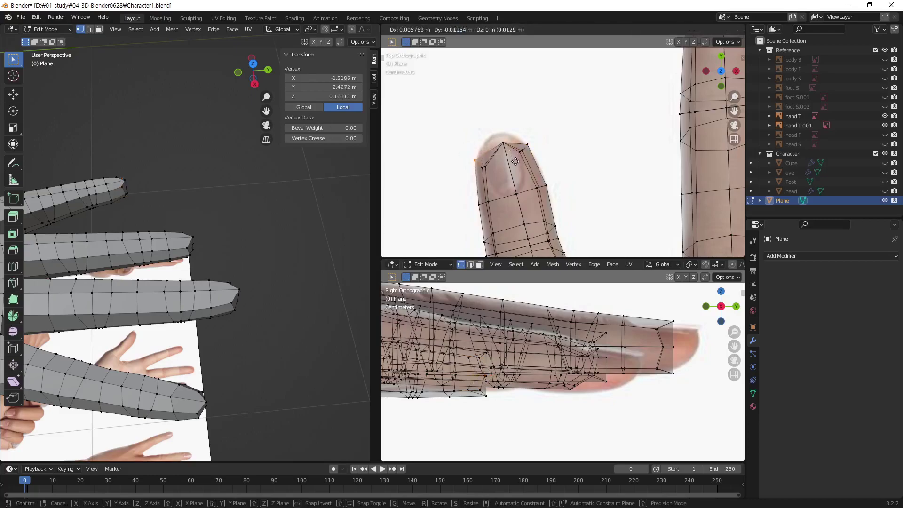
click(518, 156)
mouse_move(533, 145)
shift+middle_down()
mouse_move(626, 192)
mouse_move(567, 173)
shift+middle_up()
scroll(625, 191, down, 2)
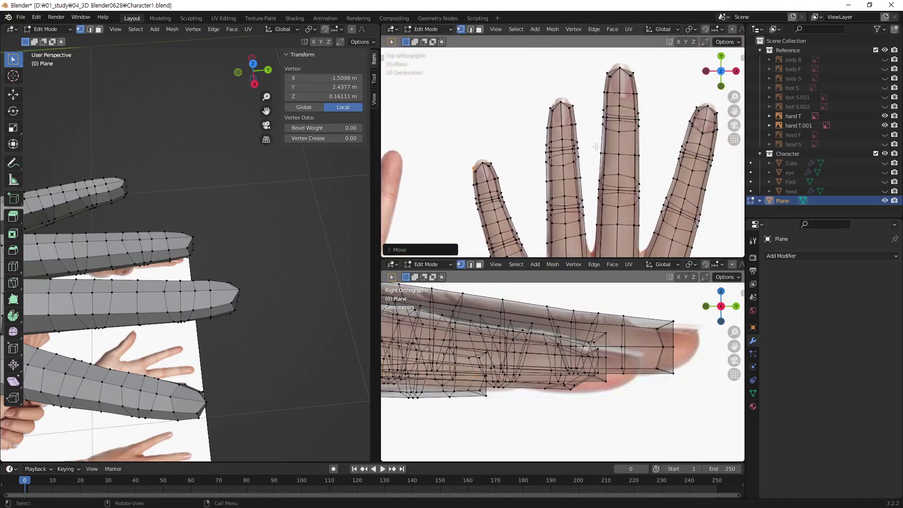
shift+middle_drag(604, 128, 560, 161)
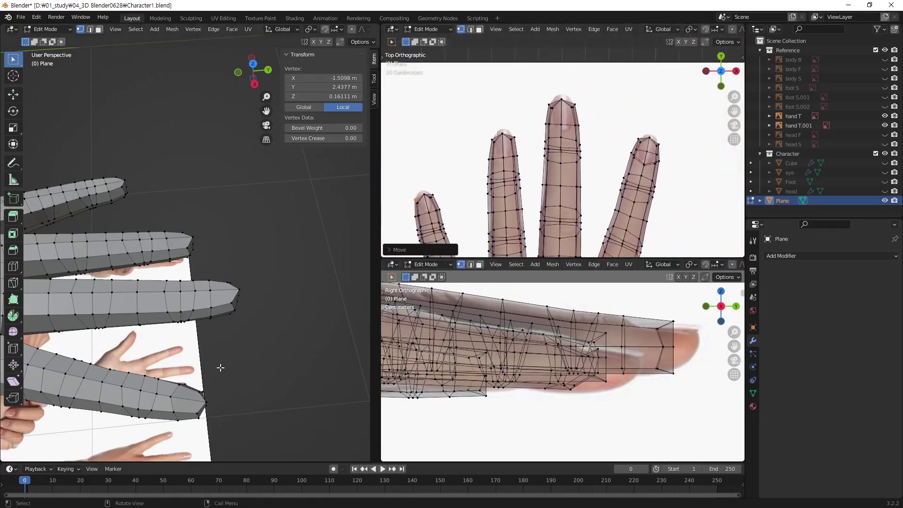
mouse_move(220, 367)
middle_down()
mouse_move(197, 320)
mouse_move(216, 268)
middle_up()
- Select three middle-fingertip vertices and move them onto the reference outline
scroll(215, 269, up, 1)
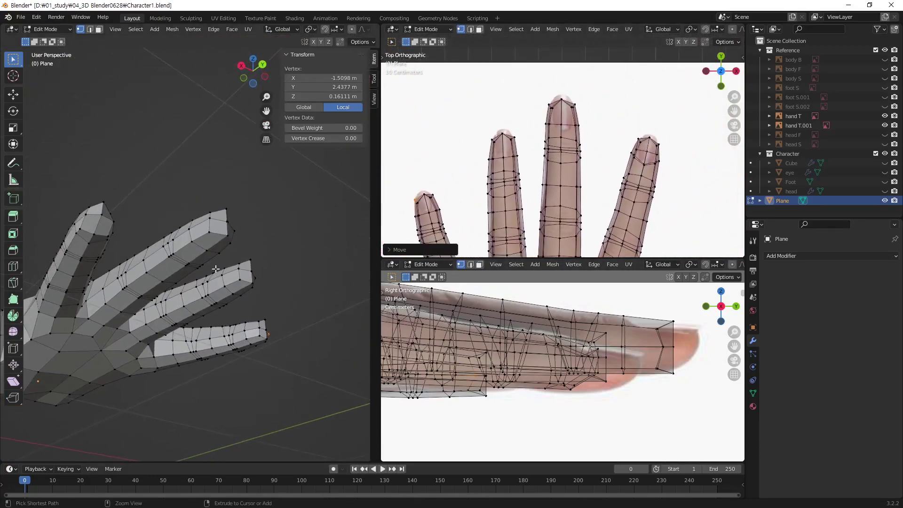
scroll(215, 269, up, 2)
middle_drag(280, 198, 239, 203)
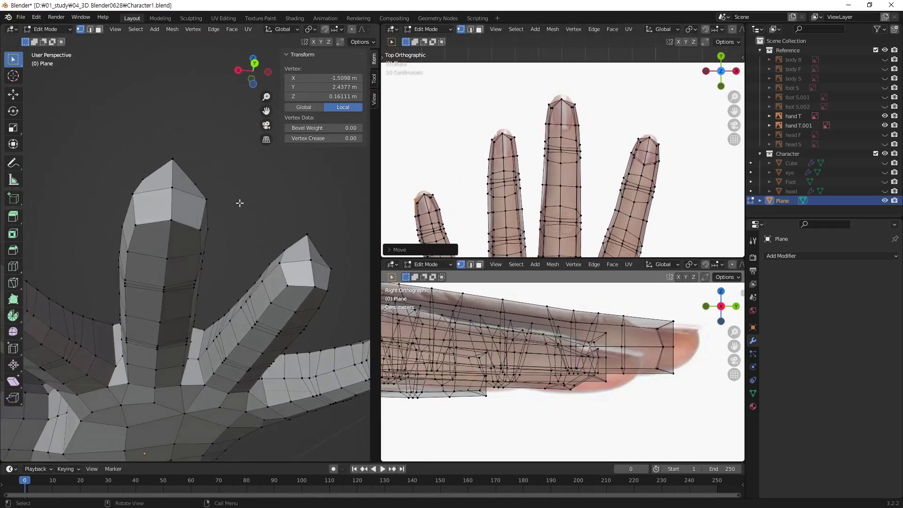
click(200, 229)
shift+click(171, 220)
shift+click(136, 225)
shift+middle_drag(540, 138, 529, 166)
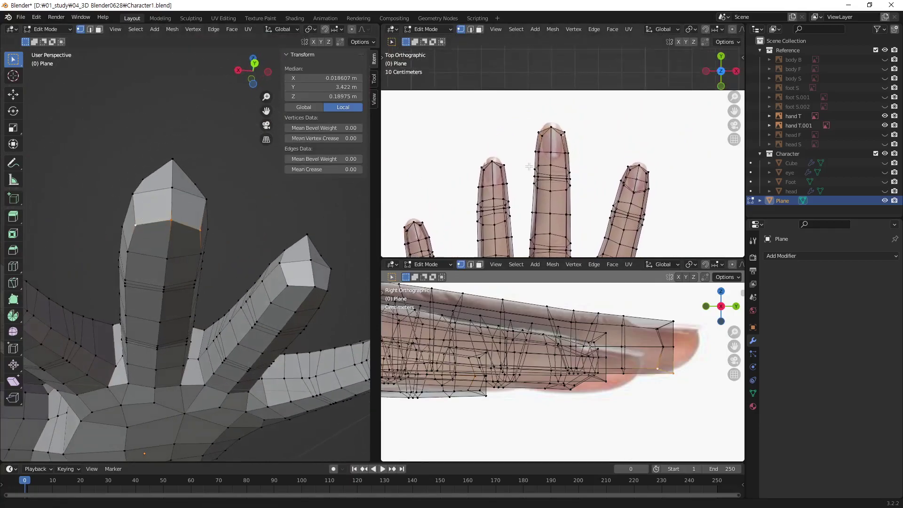
scroll(529, 166, up, 2)
scroll(557, 156, up, 2)
key(g)
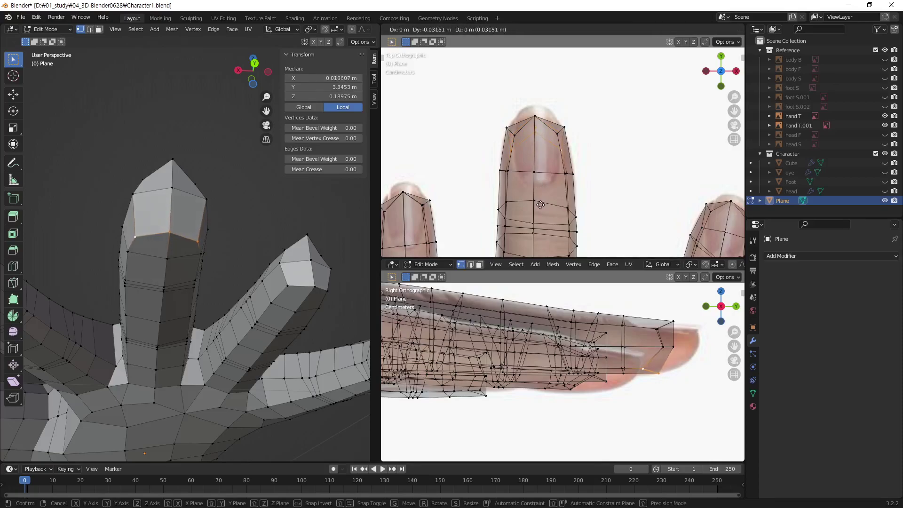
click(541, 205)
- Nudge a single middle-fingertip vertex left onto the outline
click(567, 151)
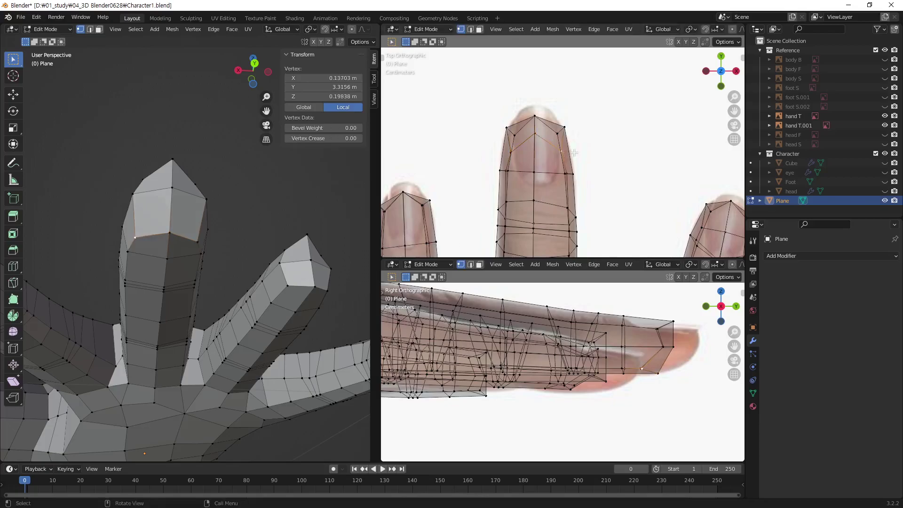
key(g)
click(575, 152)
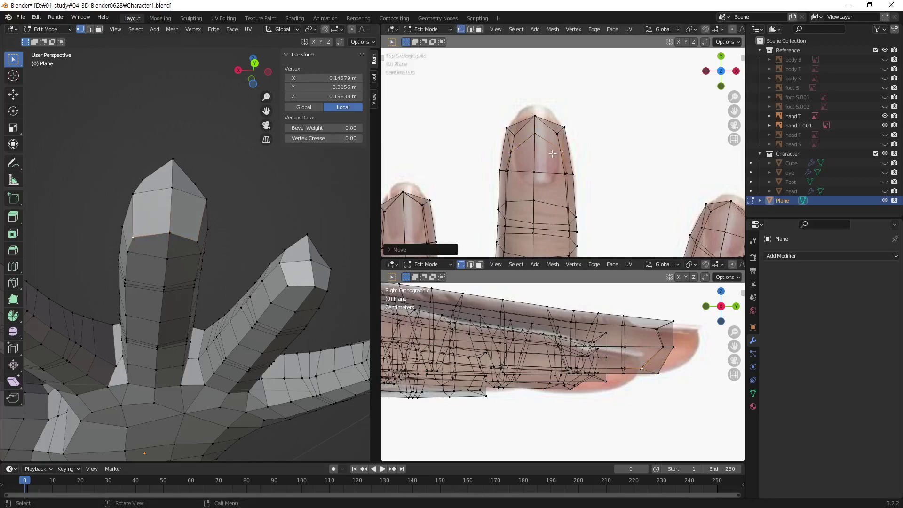
key(g)
click(520, 162)
mouse_move(298, 290)
middle_down()
mouse_move(205, 335)
mouse_move(221, 380)
mouse_move(216, 372)
middle_up()
shift+middle_drag(526, 179, 632, 104)
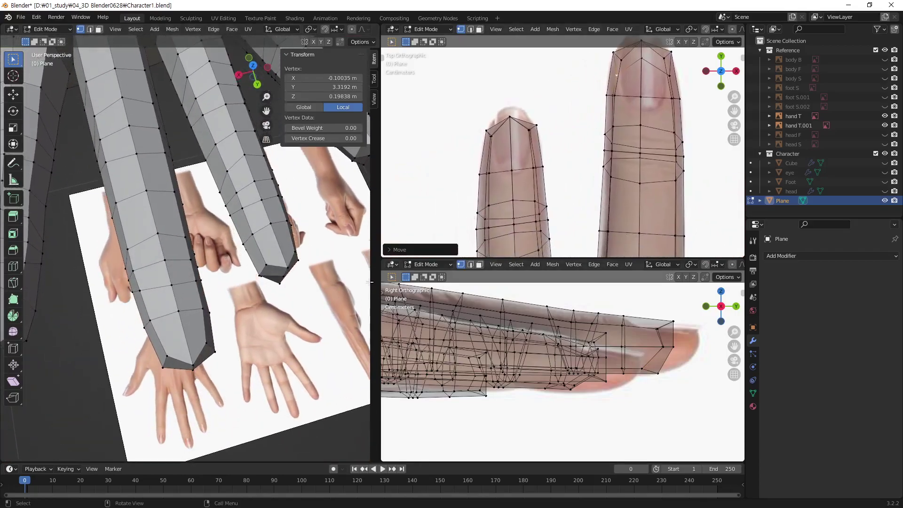
mouse_move(301, 198)
middle_down()
mouse_move(284, 204)
mouse_move(283, 266)
middle_up()
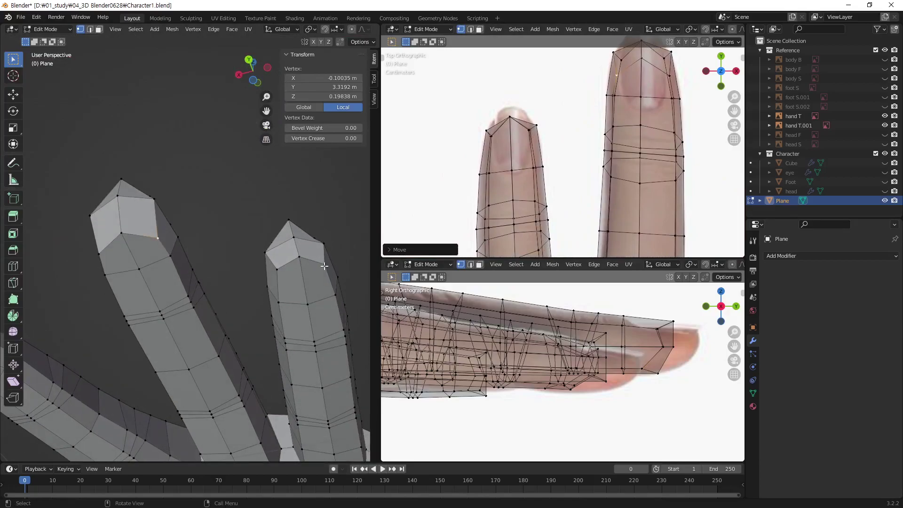
- Move two fingertip vertices down, then refine one vertex onto the fingertip outline
shift+click(284, 270)
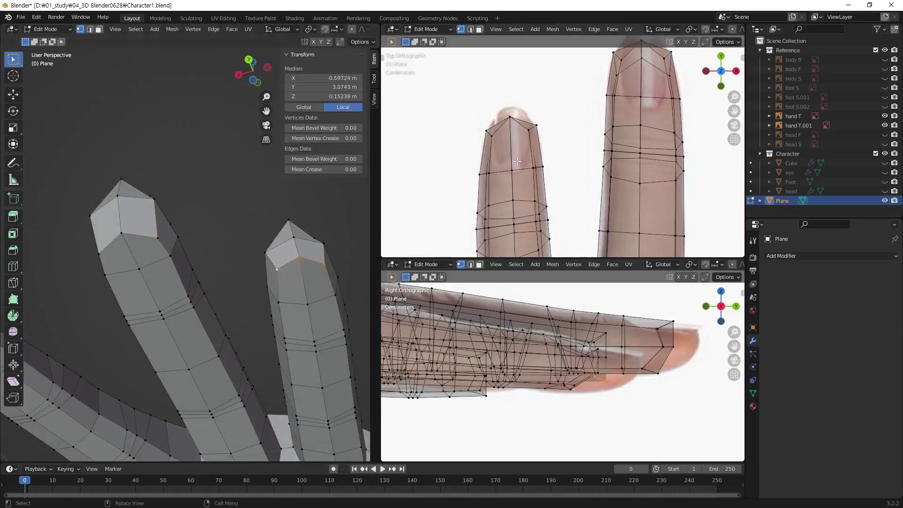
key(g)
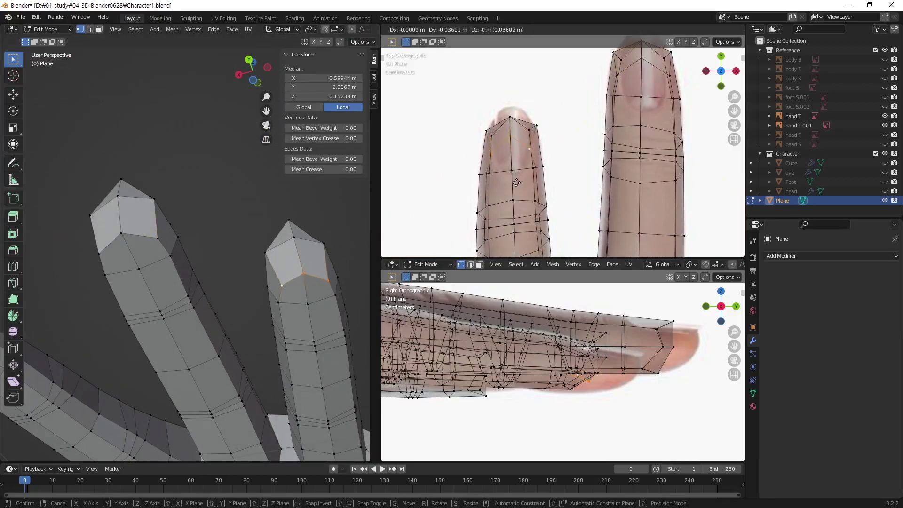
click(516, 183)
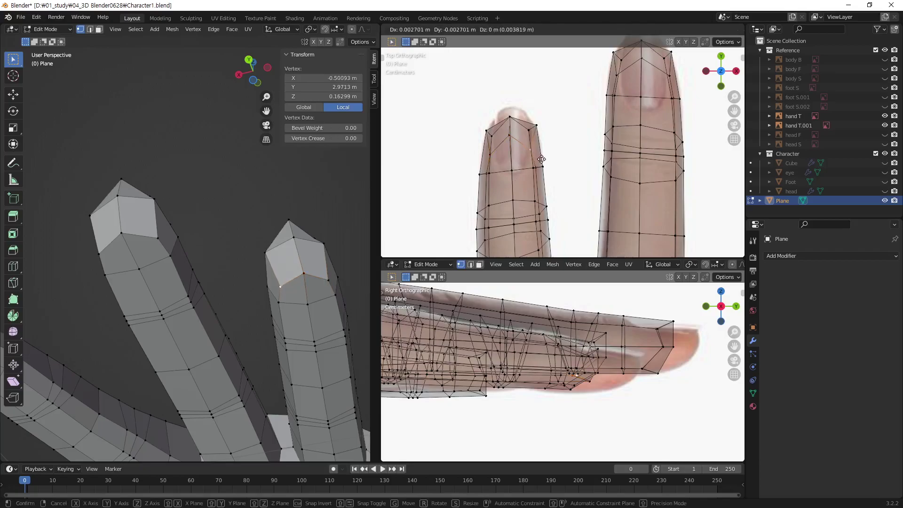
click(497, 160)
key(g)
click(514, 137)
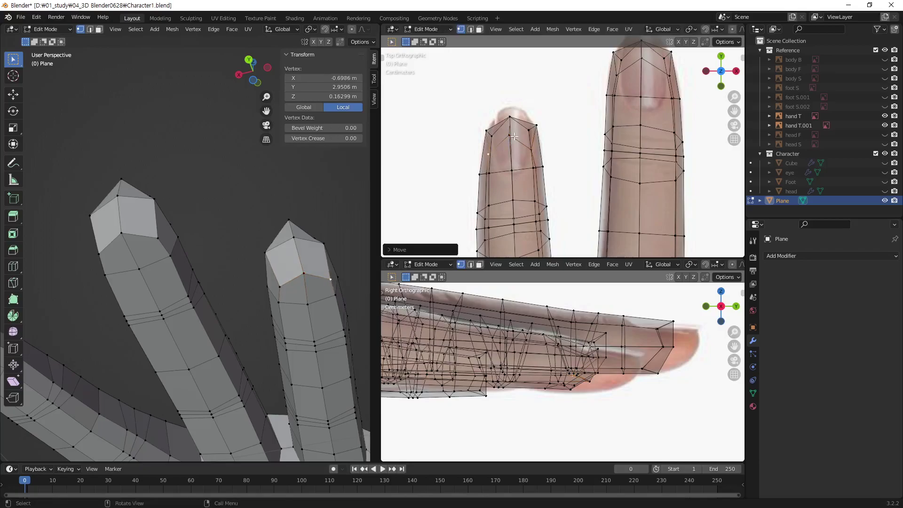
key(g)
click(542, 143)
- Move a vertex on the other fingertip onto the reference outline
shift+middle_drag(542, 143, 516, 188)
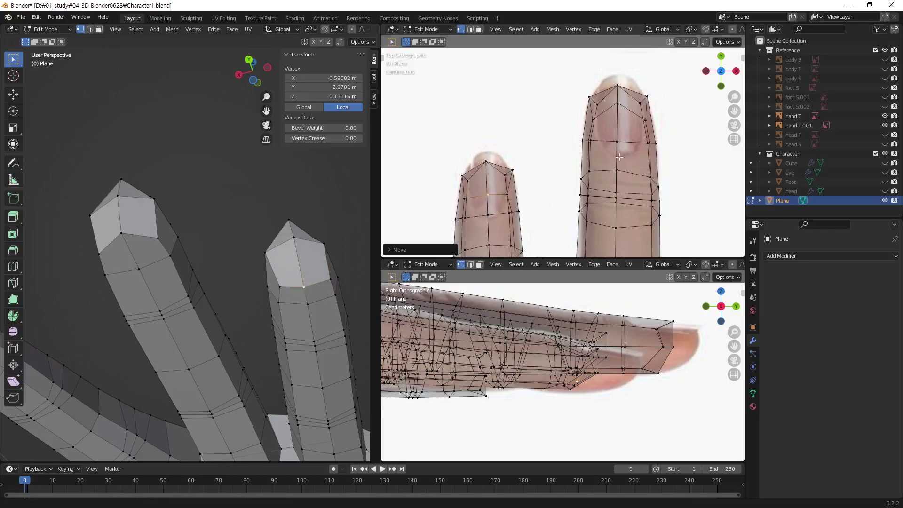
click(615, 103)
key(g)
click(621, 143)
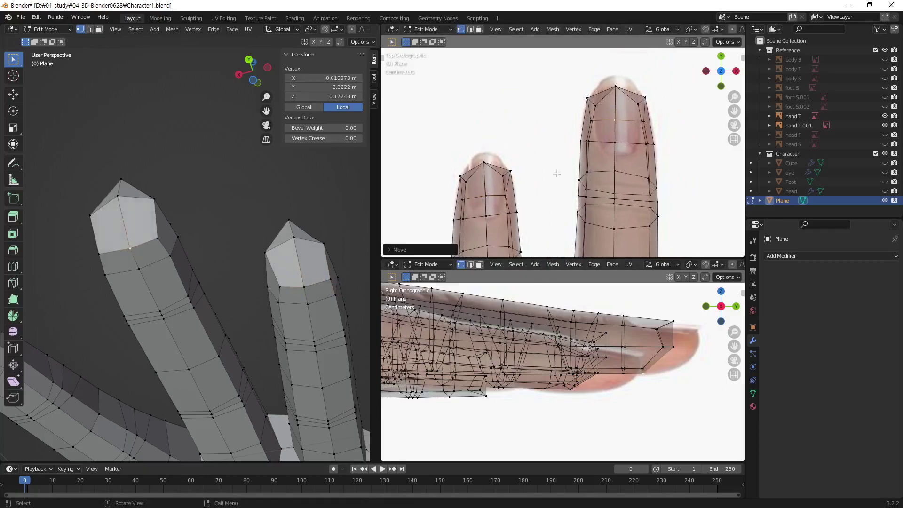
- Try moving the right fingertip's edge, then undo that move
shift+middle_drag(538, 213, 523, 179)
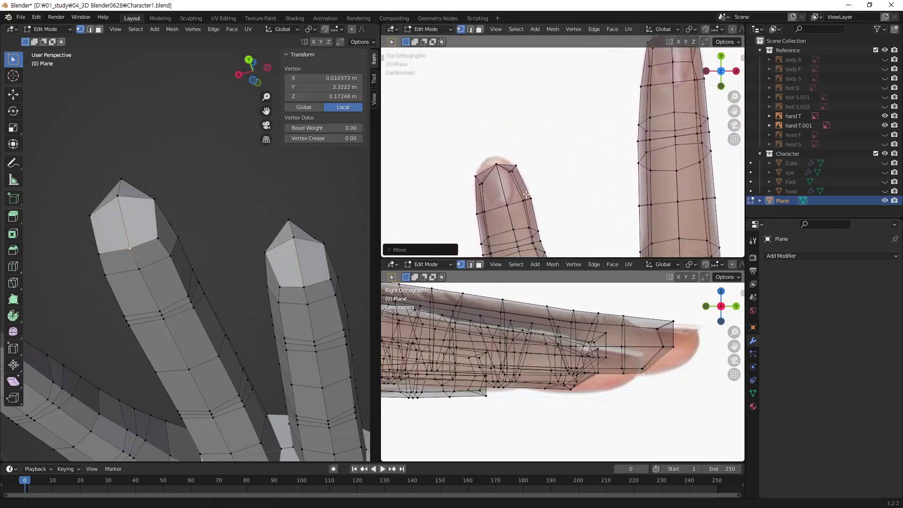
click(329, 280)
shift+click(280, 286)
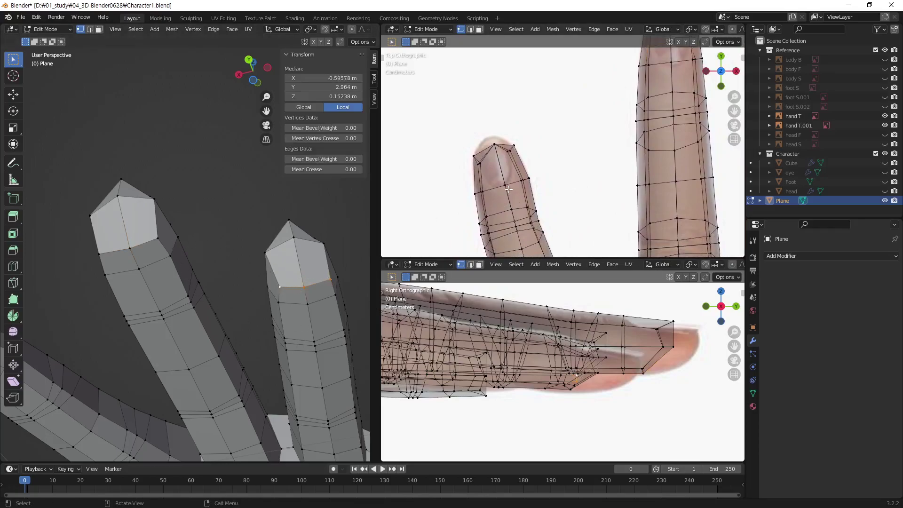
key(g)
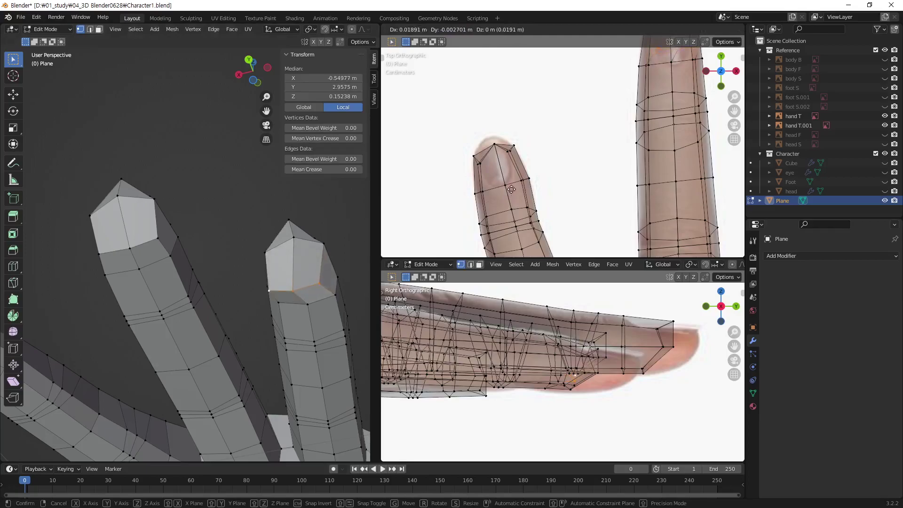
click(515, 192)
key(ctrl+z)
- Reselect the right fingertip's vertices and place them on the reference outline
scroll(587, 206, up, 1)
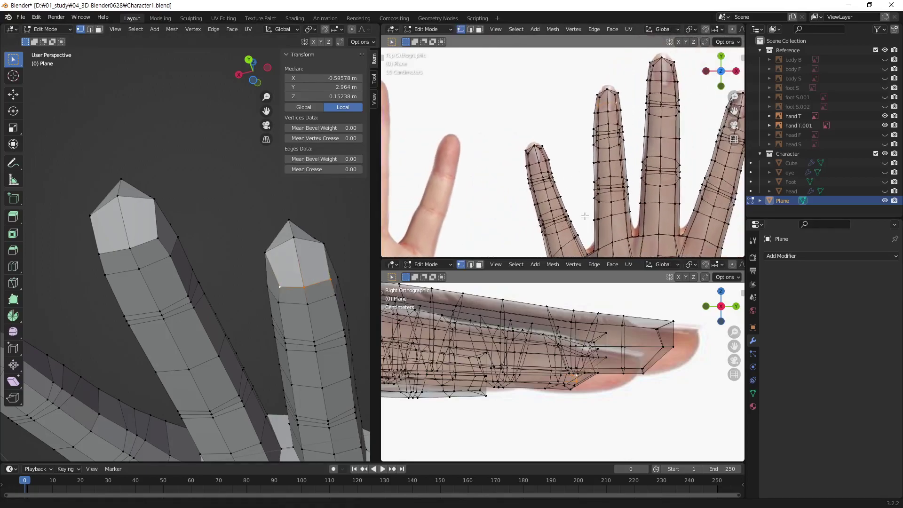
scroll(587, 205, up, 2)
scroll(587, 206, up, 2)
scroll(588, 205, up, 1)
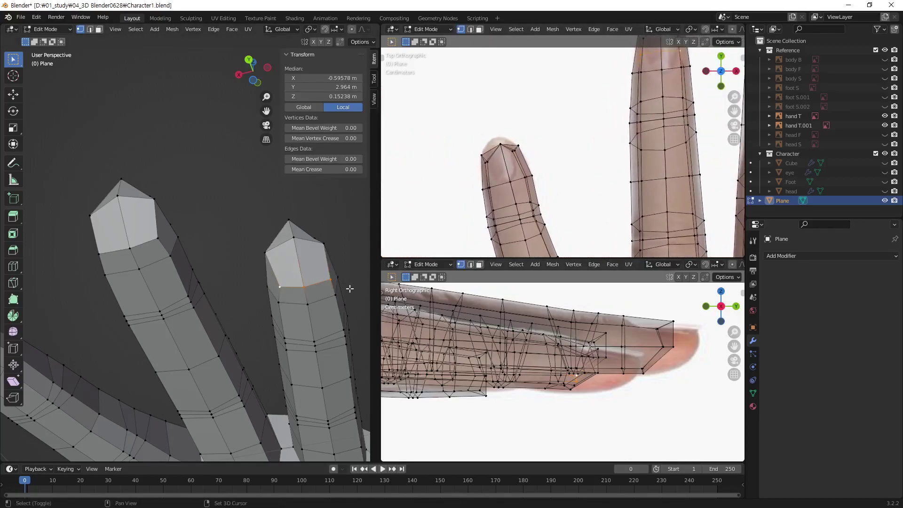
middle_drag(344, 285, 266, 284)
click(273, 285)
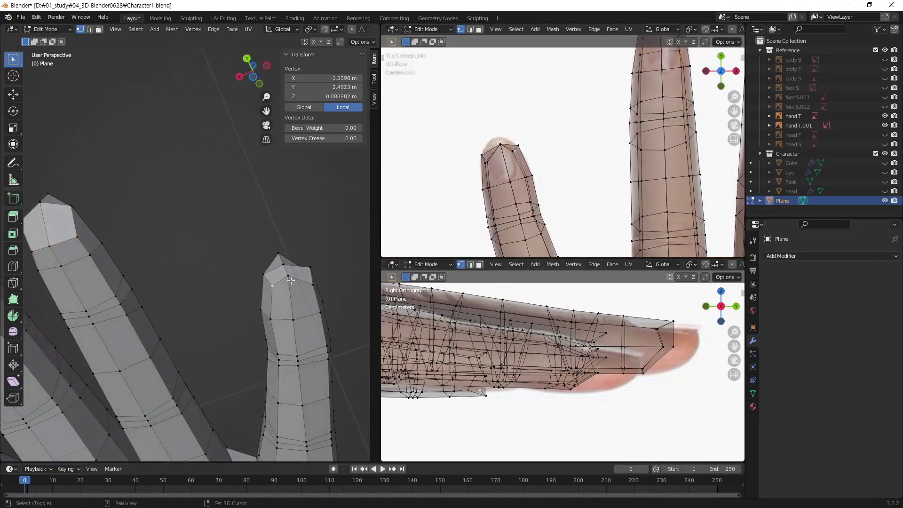
shift+click(312, 285)
scroll(511, 165, up, 1)
key(g)
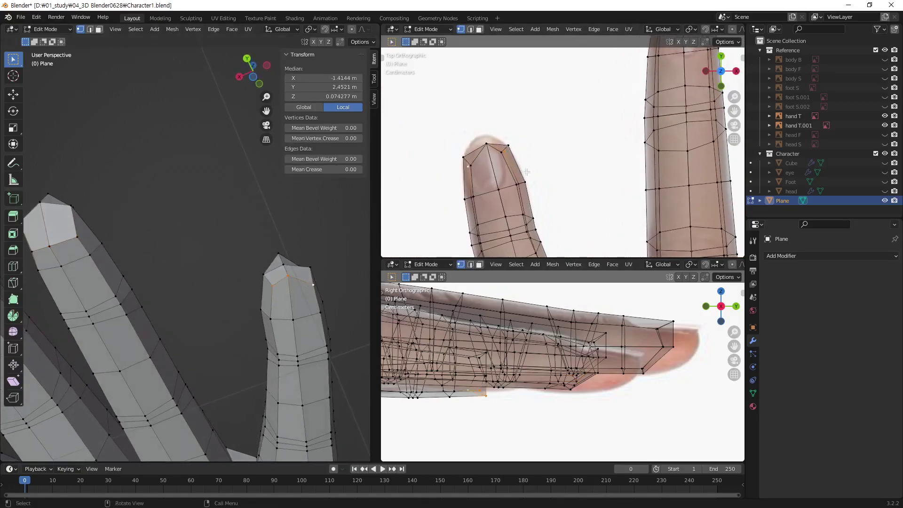
click(521, 205)
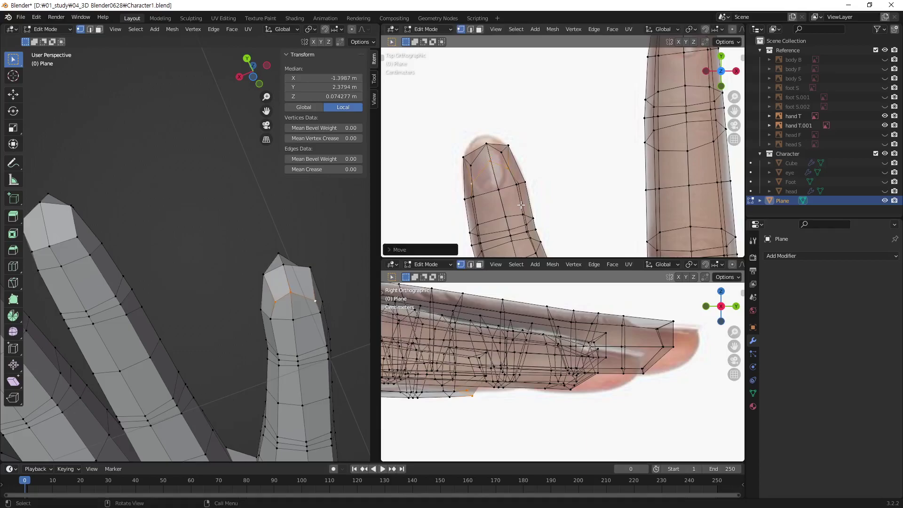
- Fine-tune a single right-fingertip vertex onto the outline with repeated small moves
click(497, 166)
key(g)
click(508, 169)
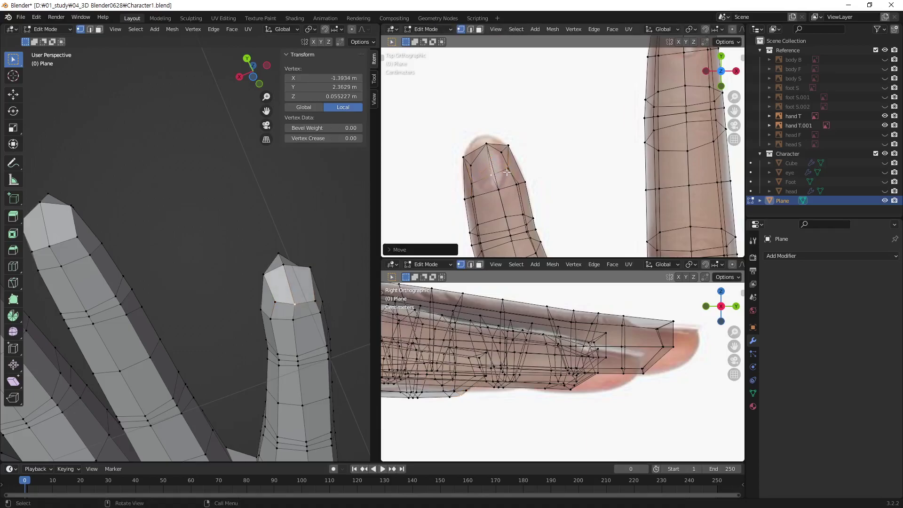
key(g)
click(512, 167)
key(g)
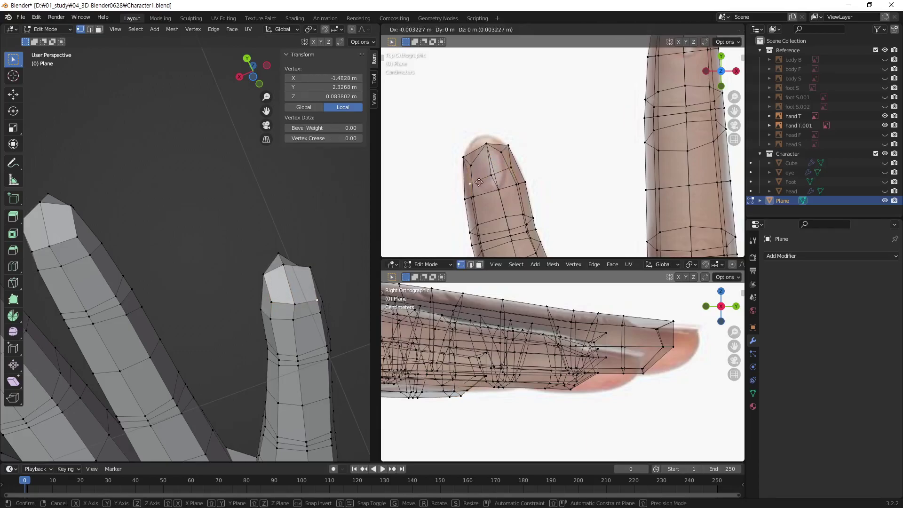
click(512, 166)
shift+middle_drag(512, 166, 603, 169)
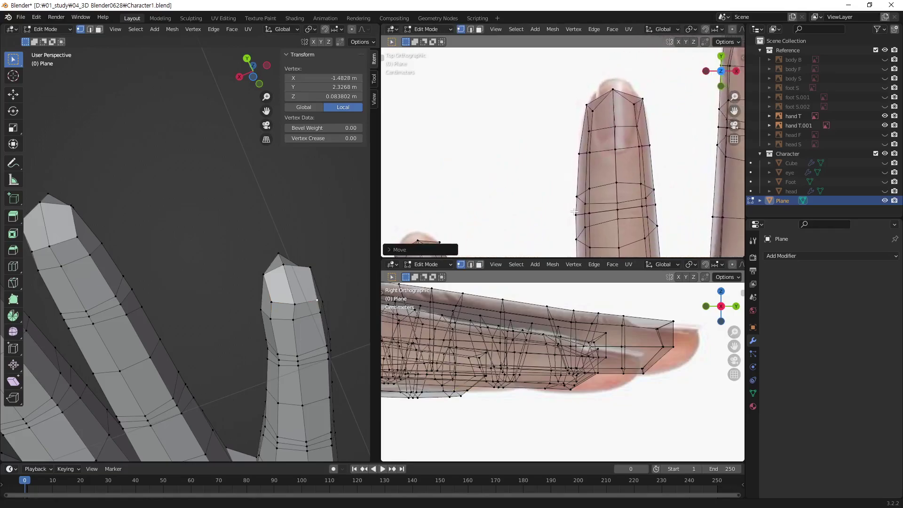
scroll(603, 169, down, 2)
scroll(603, 169, down, 2)
mouse_move(325, 320)
middle_down()
mouse_move(346, 373)
mouse_move(246, 321)
mouse_move(207, 328)
mouse_move(268, 294)
mouse_move(181, 336)
mouse_move(201, 308)
mouse_move(180, 355)
middle_up()
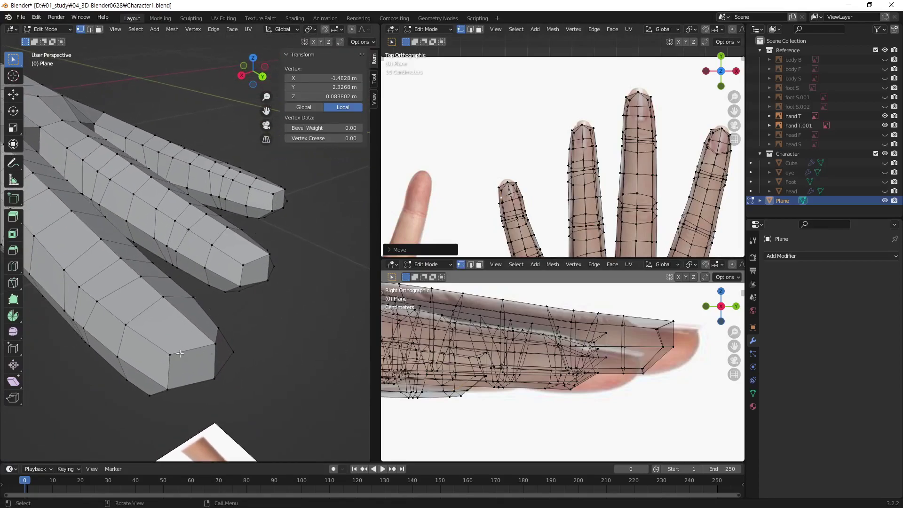
- Lower the first fingertip's three vertices slightly along Z
click(172, 355)
shift+click(214, 344)
shift+click(217, 328)
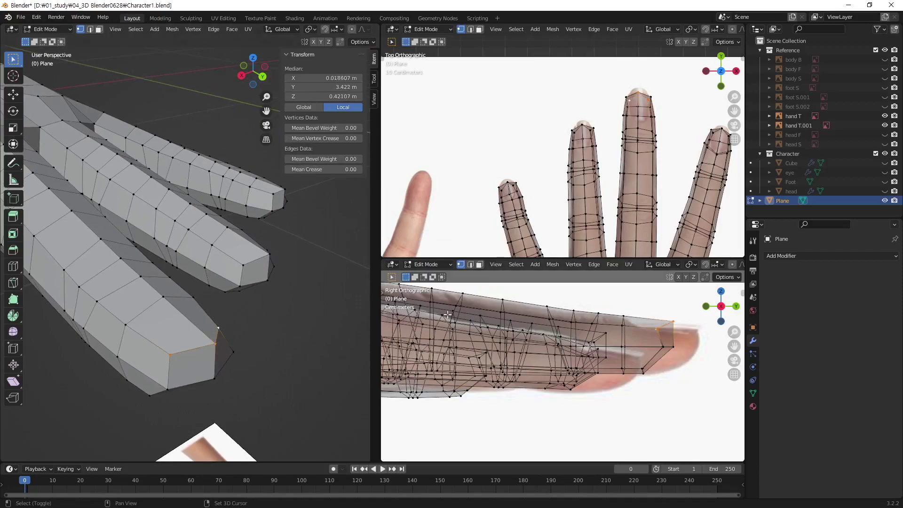
key(g)
key(z)
click(668, 329)
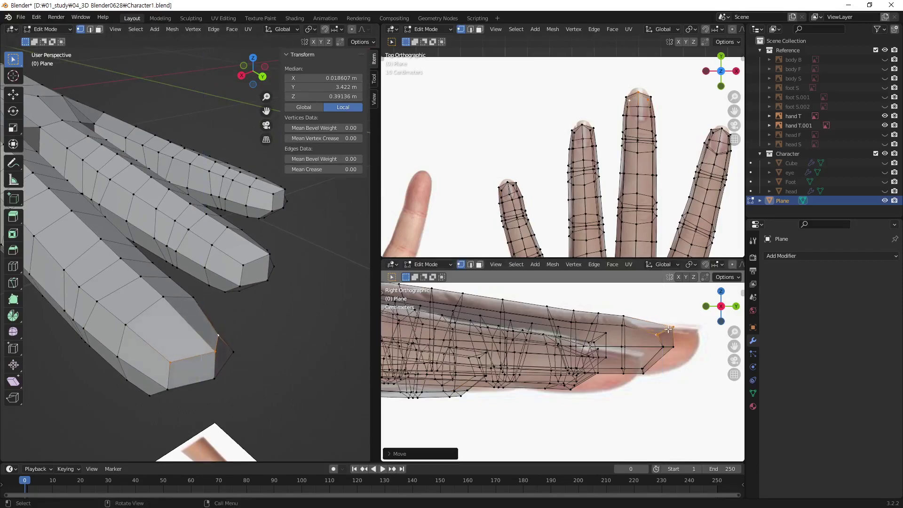
- Lower a second finger's tip slightly along Z to match the side photo
middle_drag(243, 266, 221, 282)
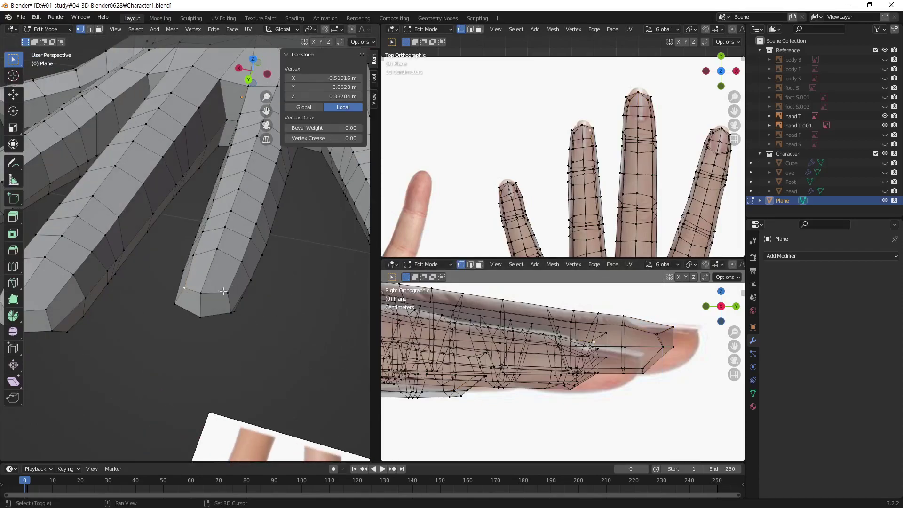
shift+click(200, 293)
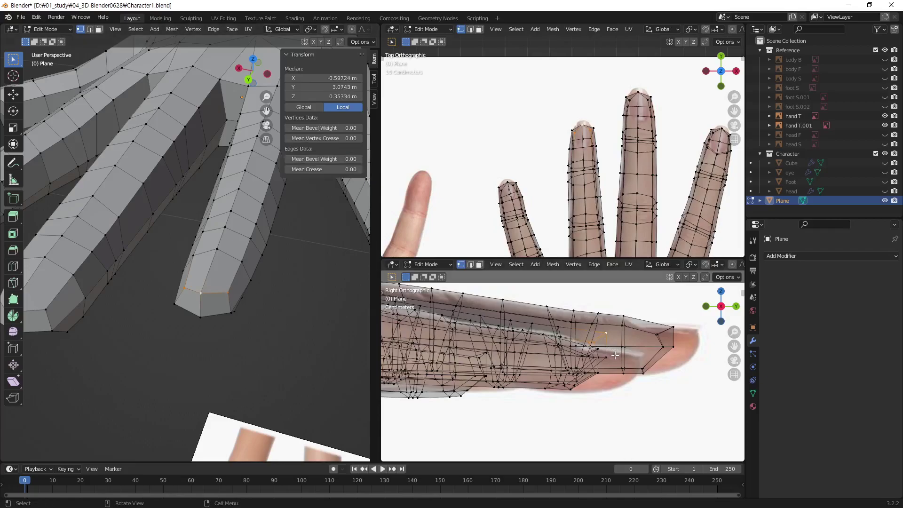
key(g)
key(z)
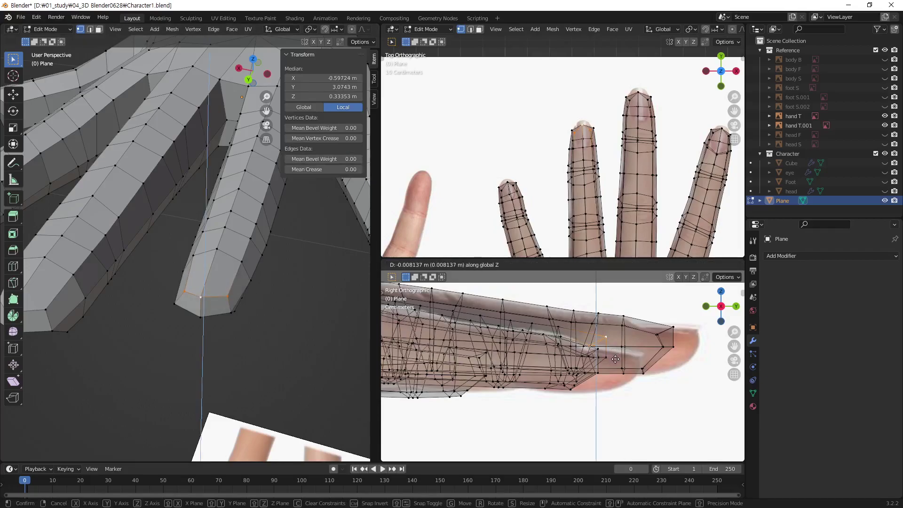
click(616, 360)
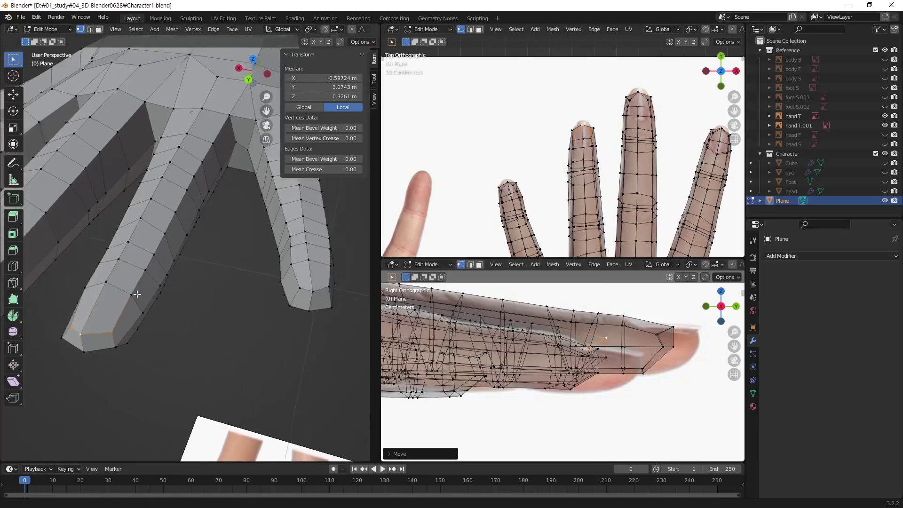
- Lower the next fingertip's vertices along Z, then reframe the view
shift+middle_drag(348, 309, 266, 313)
shift+click(266, 316)
shift+click(283, 311)
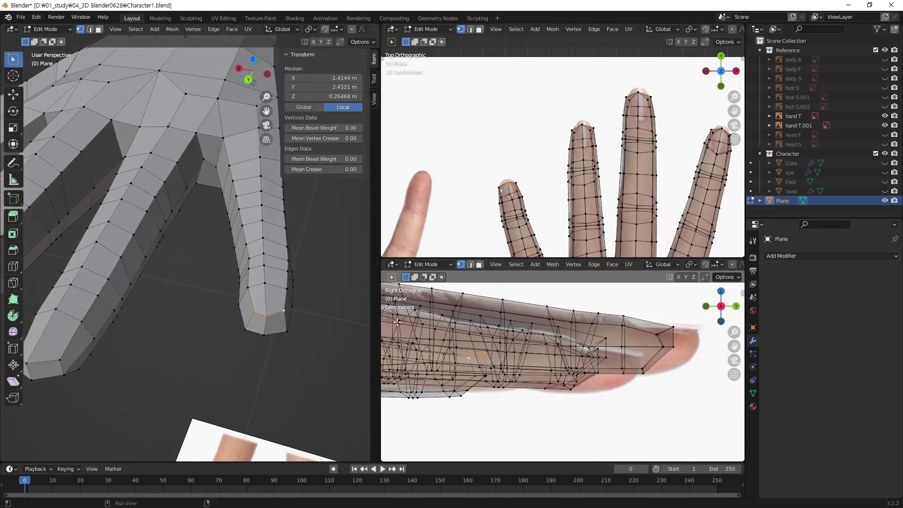
key(g)
key(z)
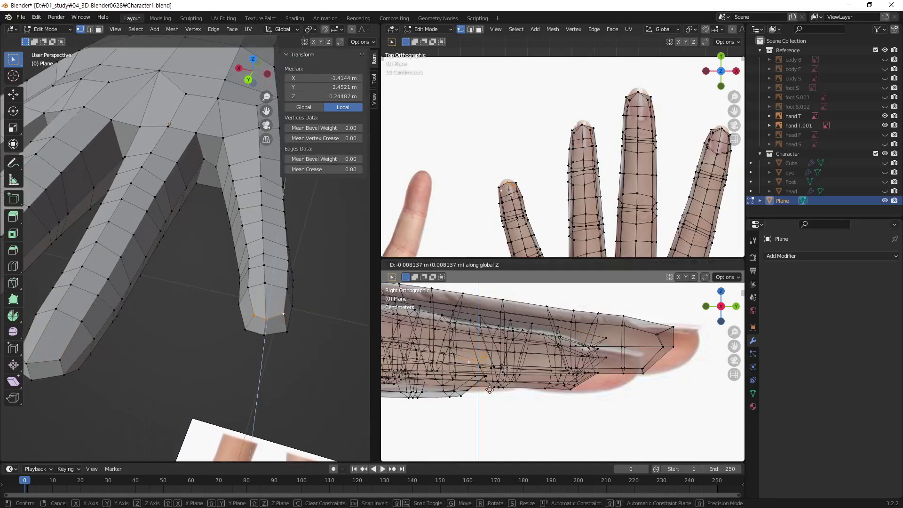
click(490, 390)
scroll(490, 389, down, 1)
scroll(490, 389, down, 1)
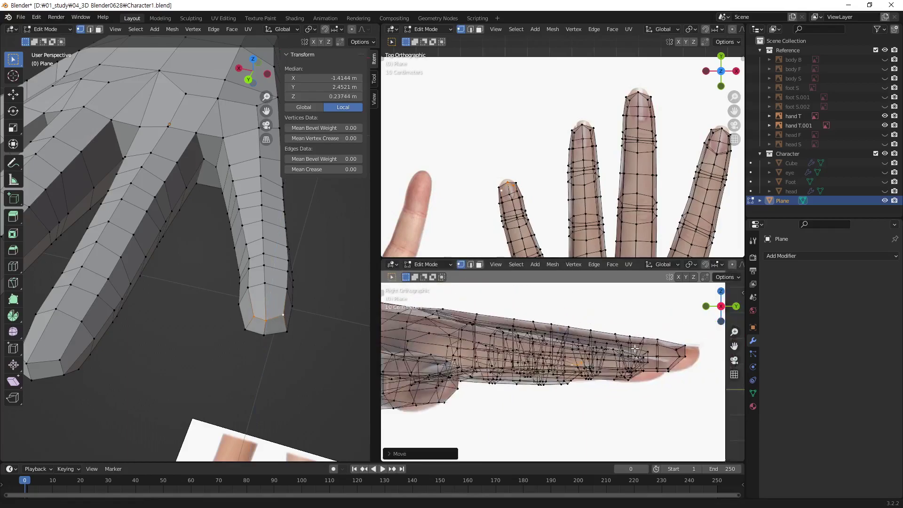
scroll(490, 389, down, 1)
shift+middle_drag(611, 173, 604, 164)
mouse_move(211, 236)
middle_down()
mouse_move(355, 299)
mouse_move(216, 326)
middle_up()
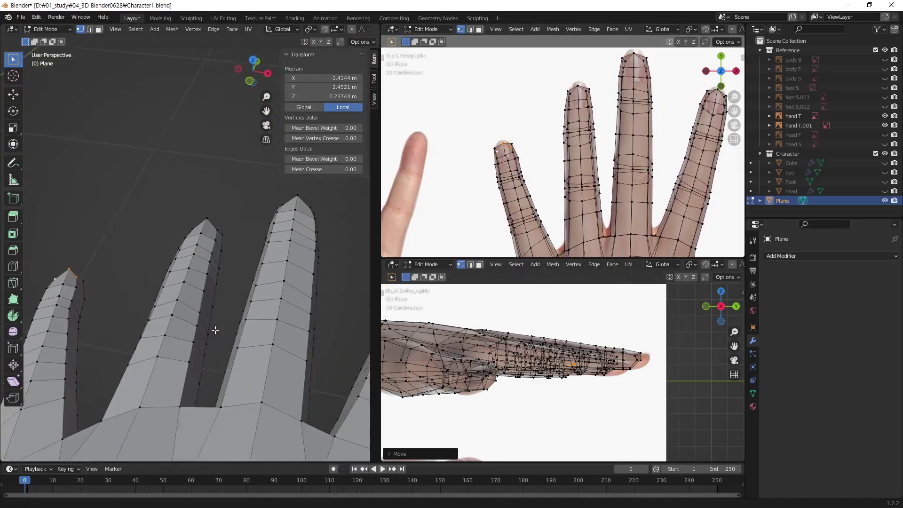
scroll(216, 326, down, 2)
mouse_move(241, 383)
middle_down()
mouse_move(193, 375)
mouse_move(155, 288)
mouse_move(257, 286)
mouse_move(99, 270)
mouse_move(193, 350)
mouse_move(244, 336)
mouse_move(214, 361)
middle_up()
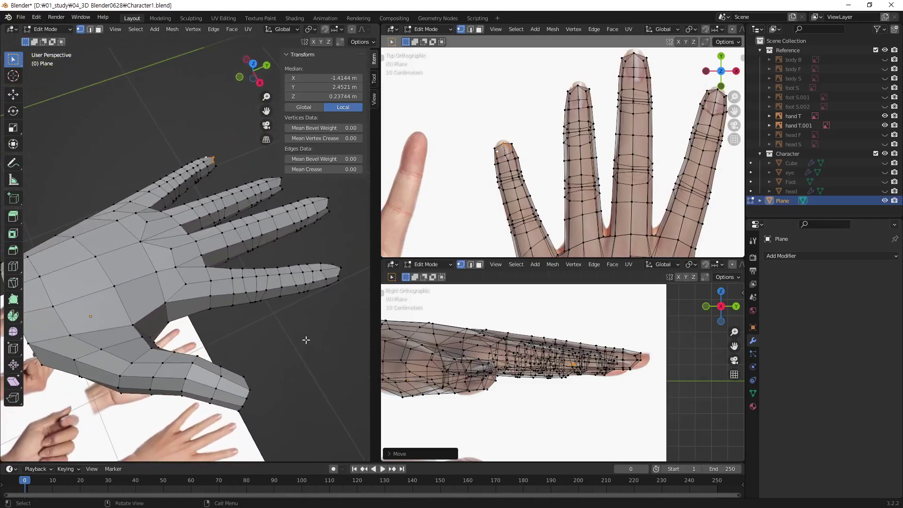
click(342, 321)
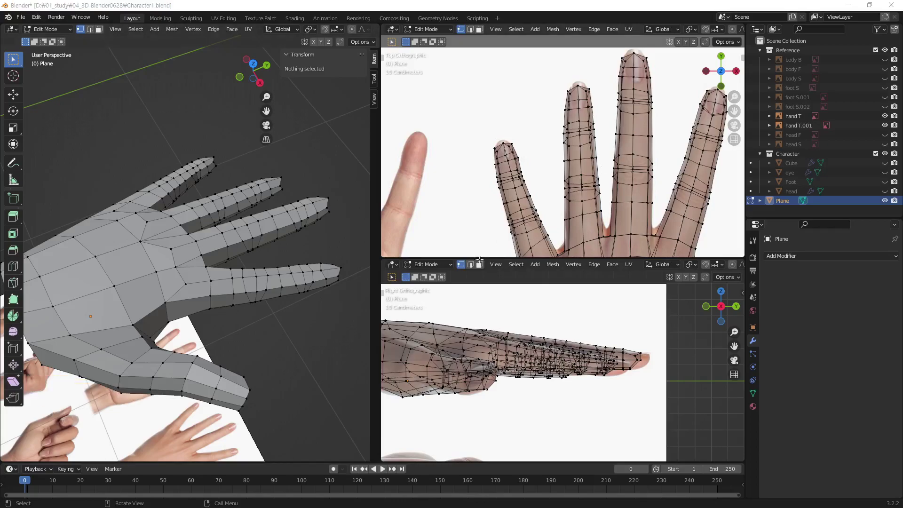
alt+middle_drag(565, 162, 630, 206)
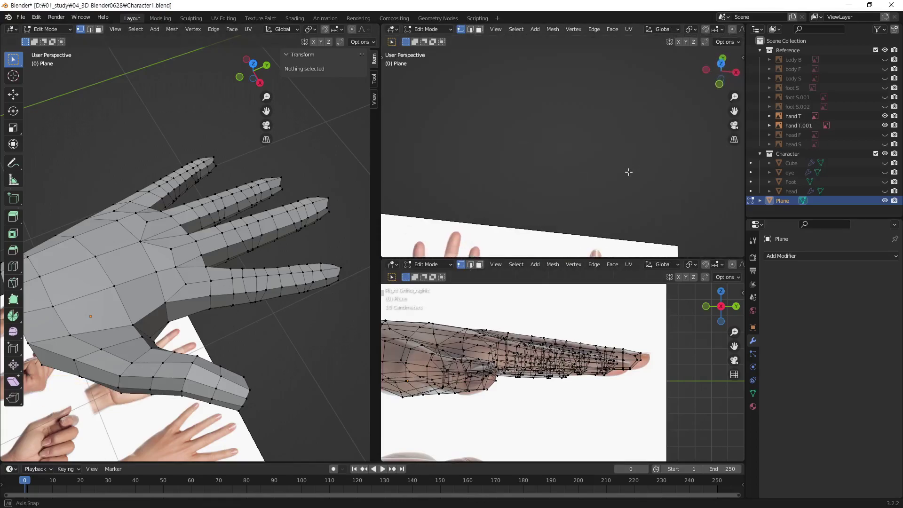
scroll(631, 206, up, 2)
scroll(632, 198, up, 2)
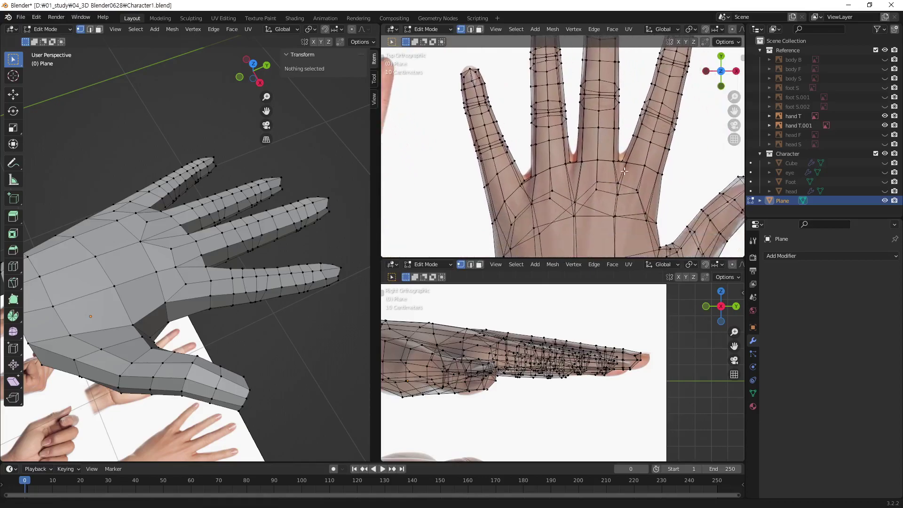
scroll(636, 183, up, 2)
scroll(640, 165, up, 2)
key(shift+space)
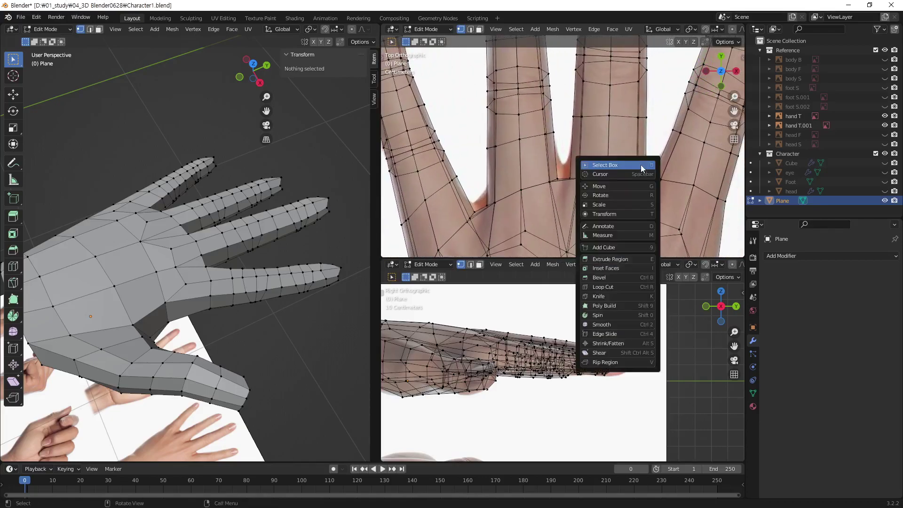
key(d)
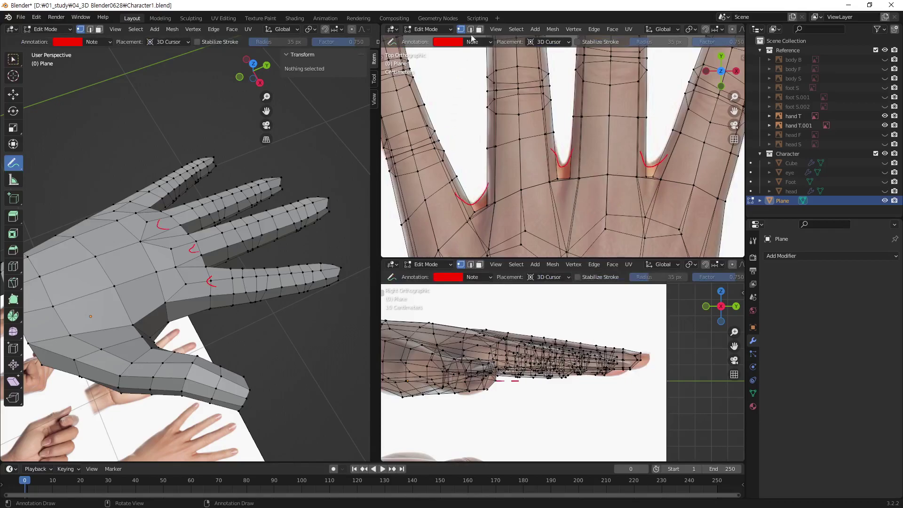
click(490, 44)
click(540, 63)
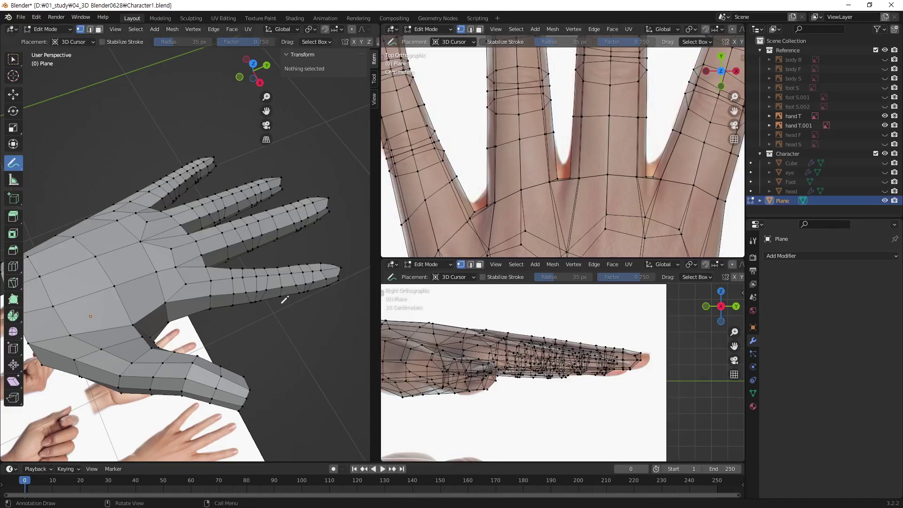
key(w)
middle_drag(238, 300, 200, 272)
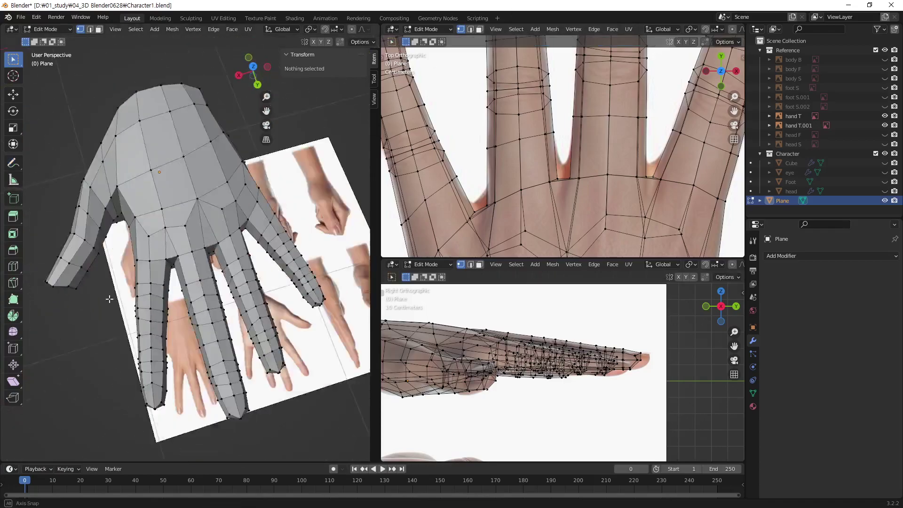
scroll(201, 272, up, 3)
- Reposition a vertex at the finger base in two small moves
scroll(180, 273, up, 2)
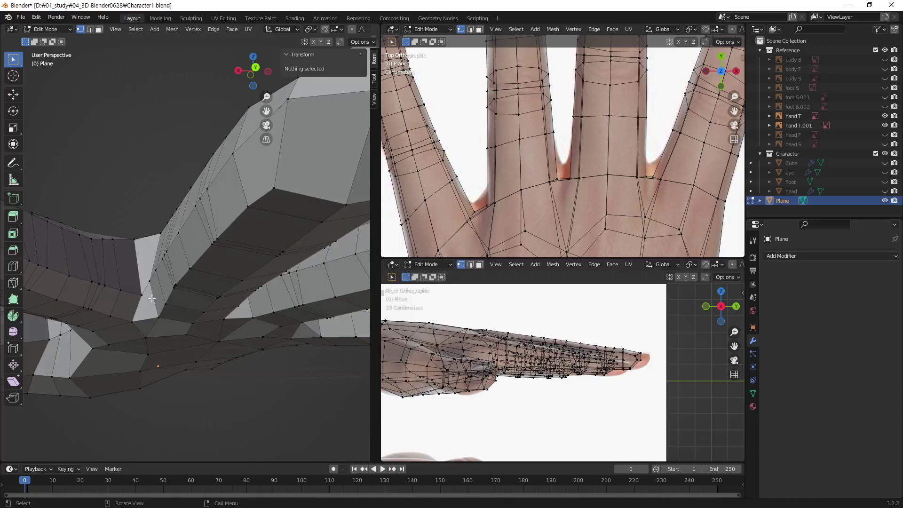
mouse_move(152, 299)
middle_down()
mouse_move(159, 265)
mouse_move(147, 313)
middle_up()
click(159, 264)
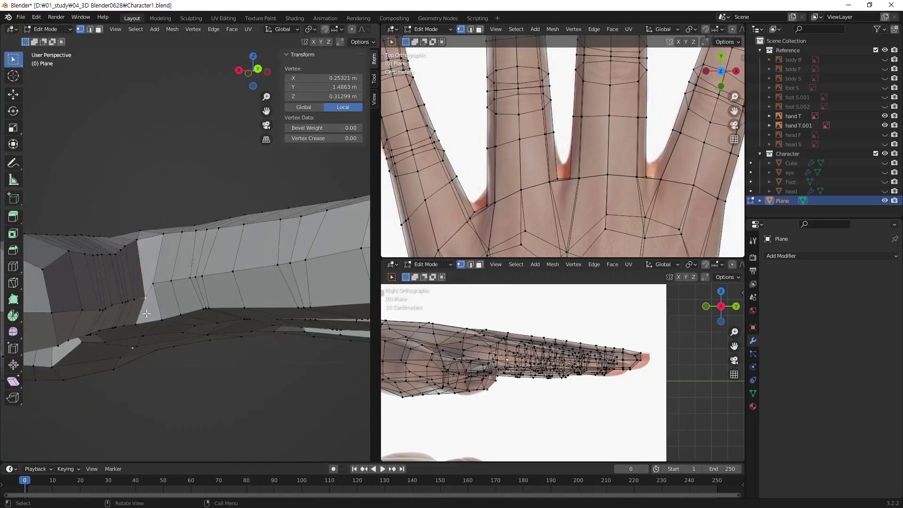
key(g)
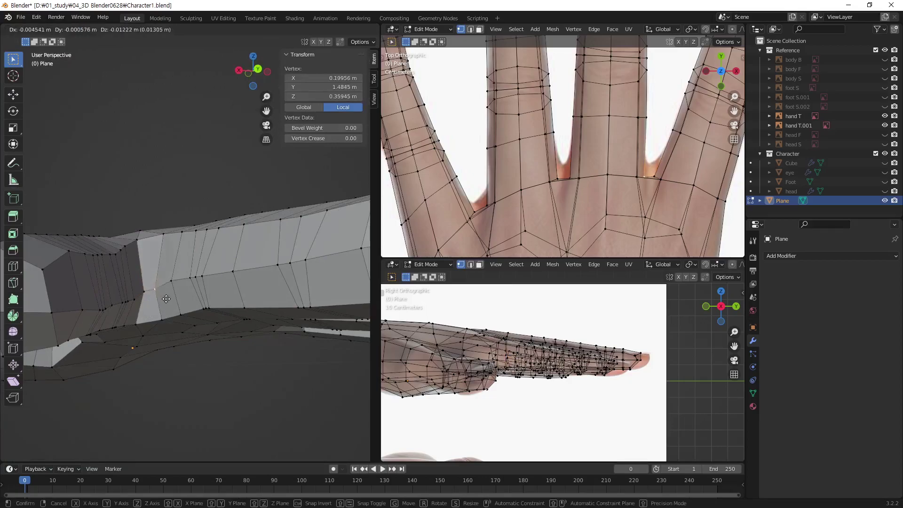
click(166, 299)
key(g)
click(145, 298)
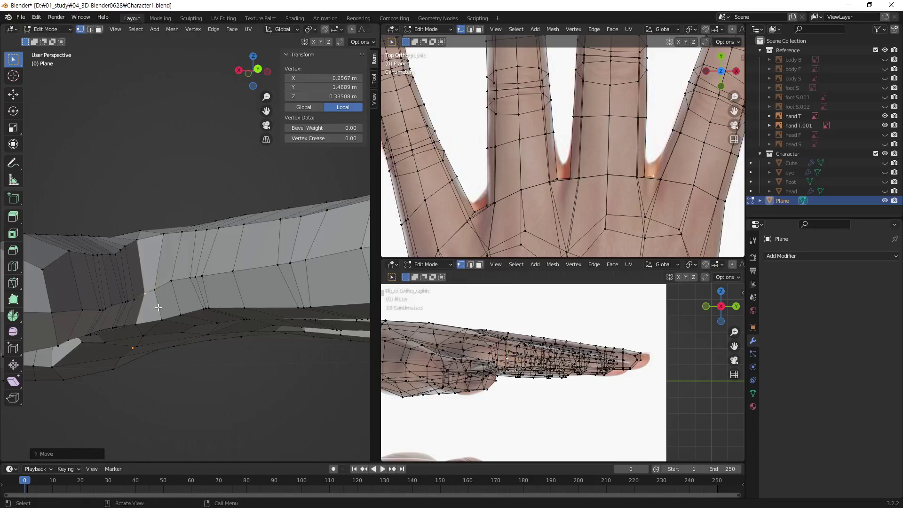
- In face select mode, move two faces at the finger bases onto the reference outline
key(3)
click(149, 313)
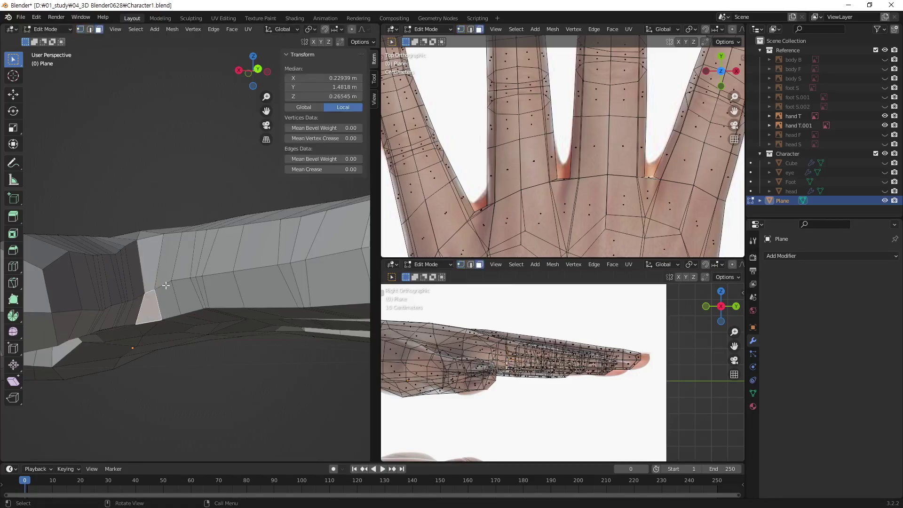
shift+middle_drag(588, 171, 563, 180)
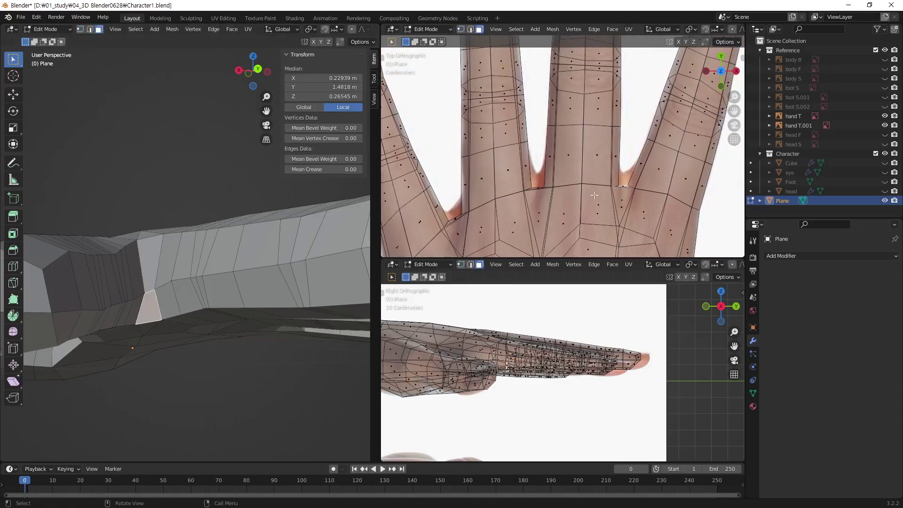
key(g)
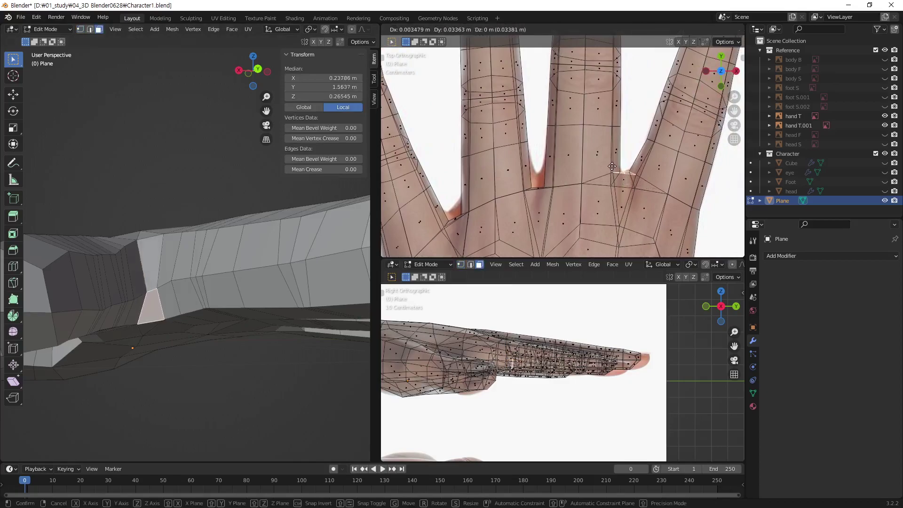
click(613, 166)
middle_drag(313, 310, 282, 263)
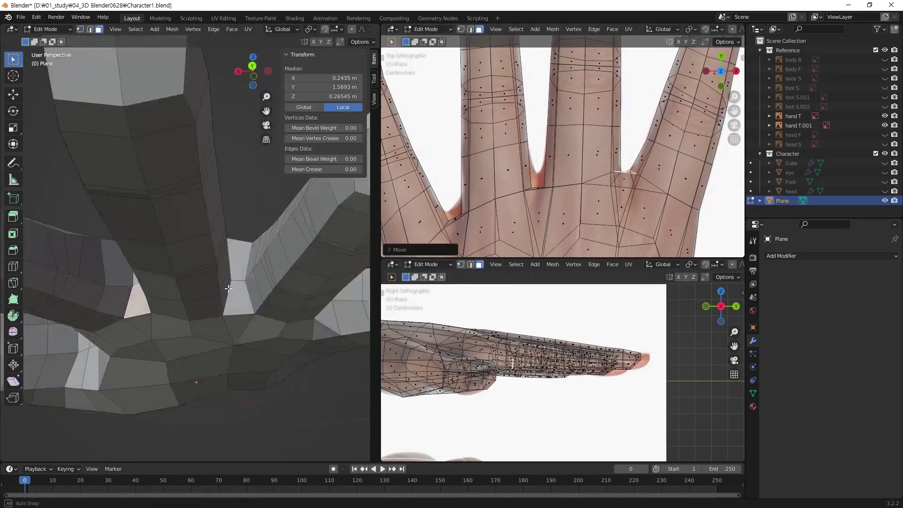
click(469, 209)
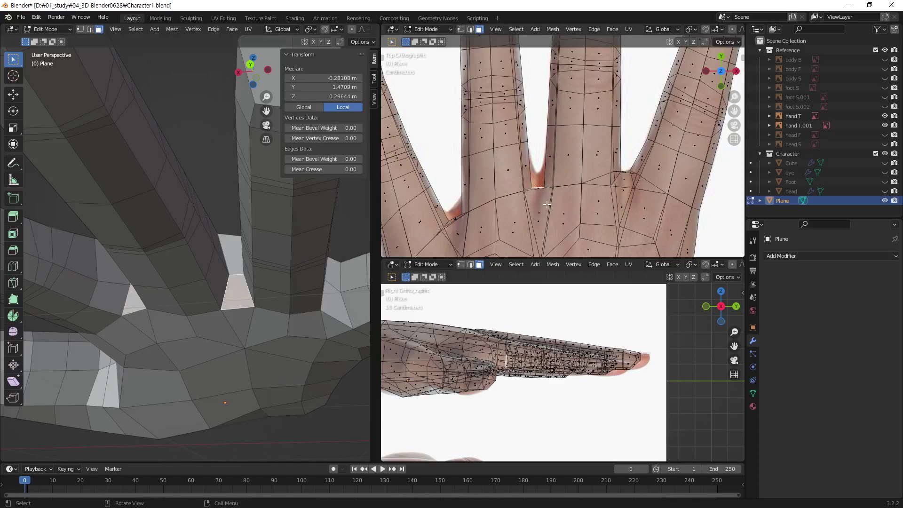
key(g)
click(547, 189)
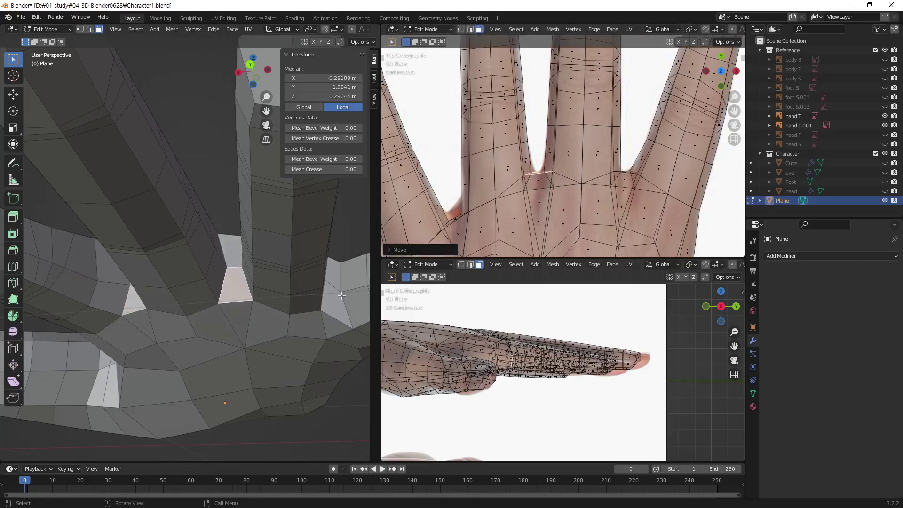
- Move another finger-base face, select a face between the fingers, and zoom into the webbing
middle_drag(328, 294, 236, 308)
click(234, 318)
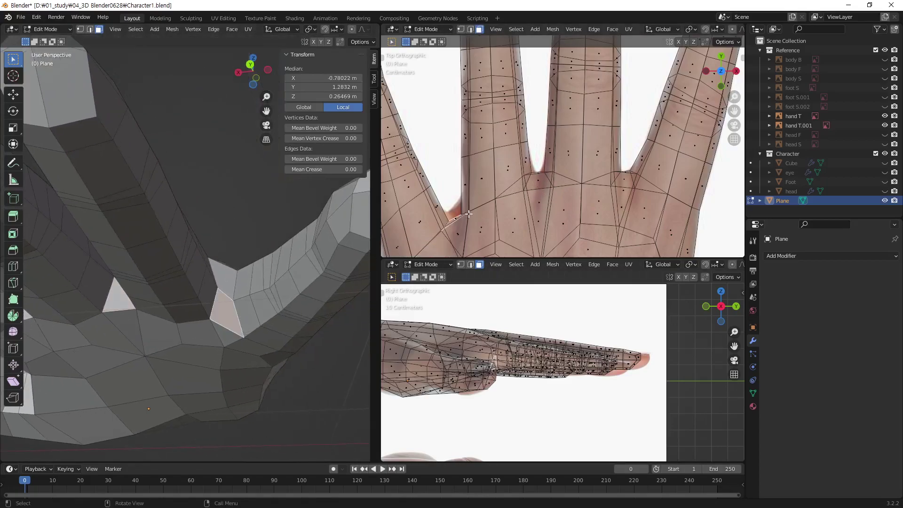
shift+middle_drag(470, 233, 494, 216)
key(g)
click(494, 216)
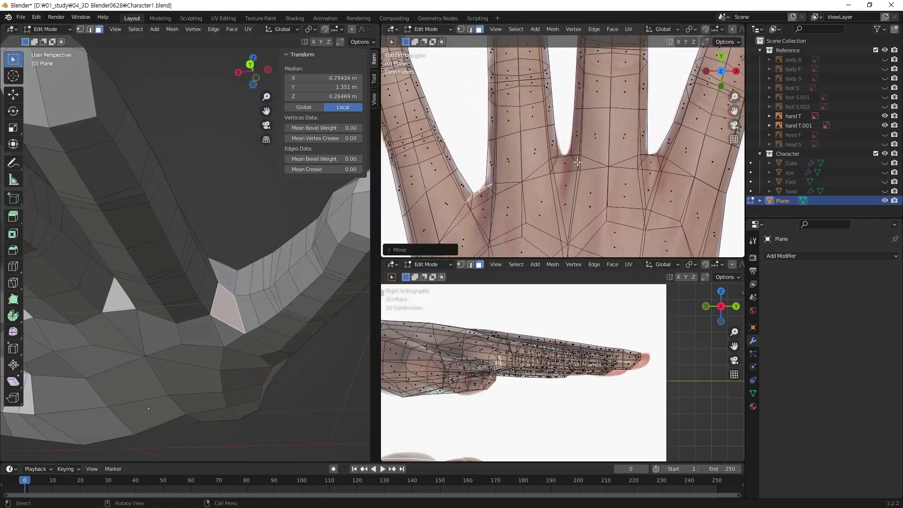
click(565, 137)
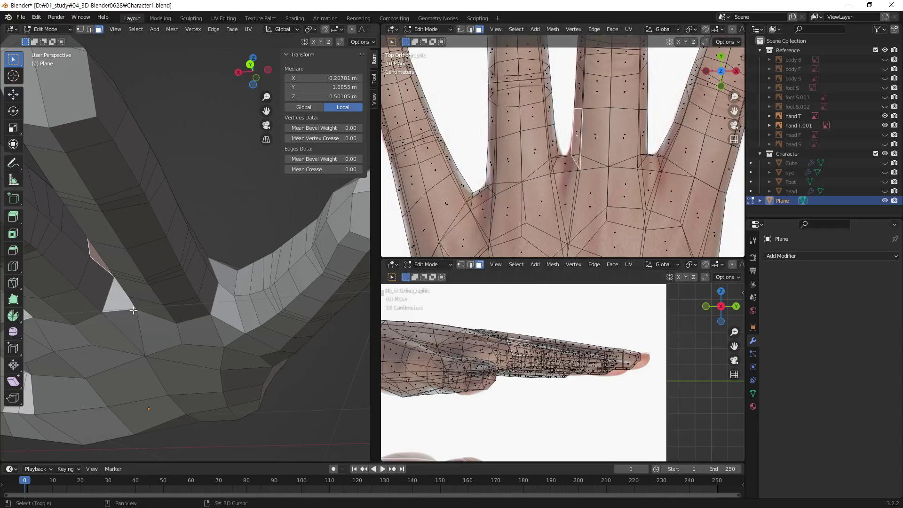
middle_drag(238, 319, 263, 301)
shift+middle_drag(537, 126, 532, 135)
scroll(534, 136, up, 1)
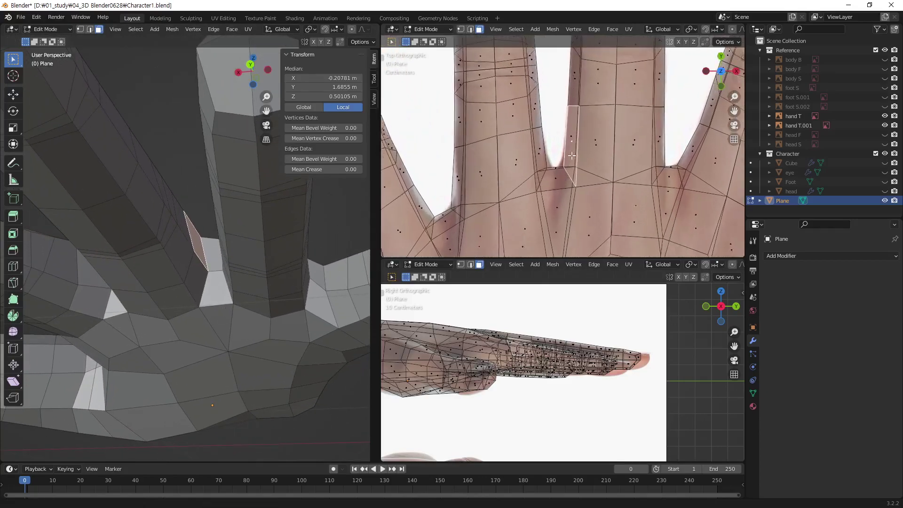
scroll(550, 144, up, 1)
scroll(574, 153, up, 1)
scroll(595, 163, up, 1)
- In vertex select mode, move a finger-web vertex toward the web corner
key(1)
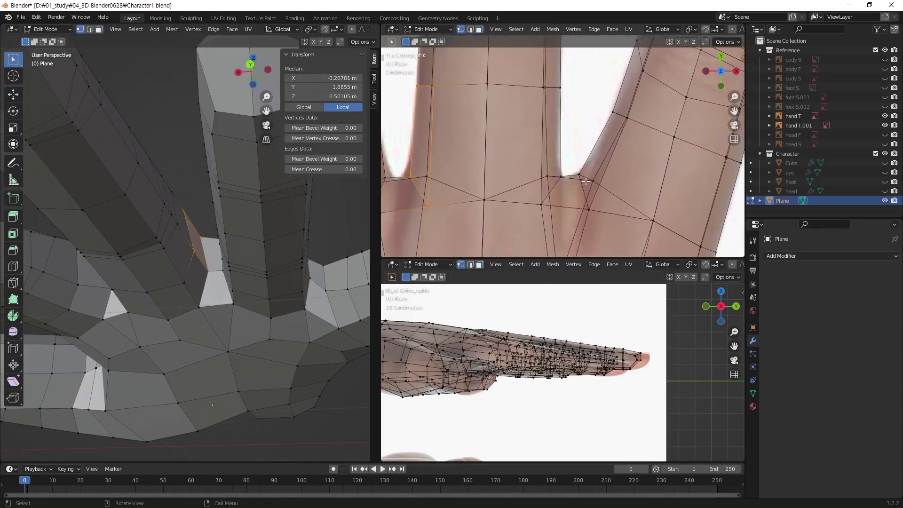
click(578, 175)
key(g)
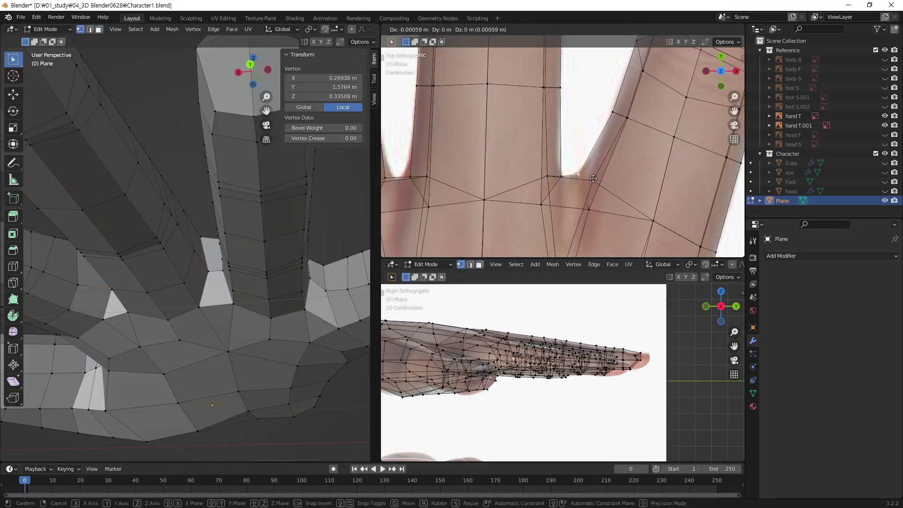
click(582, 184)
key(g)
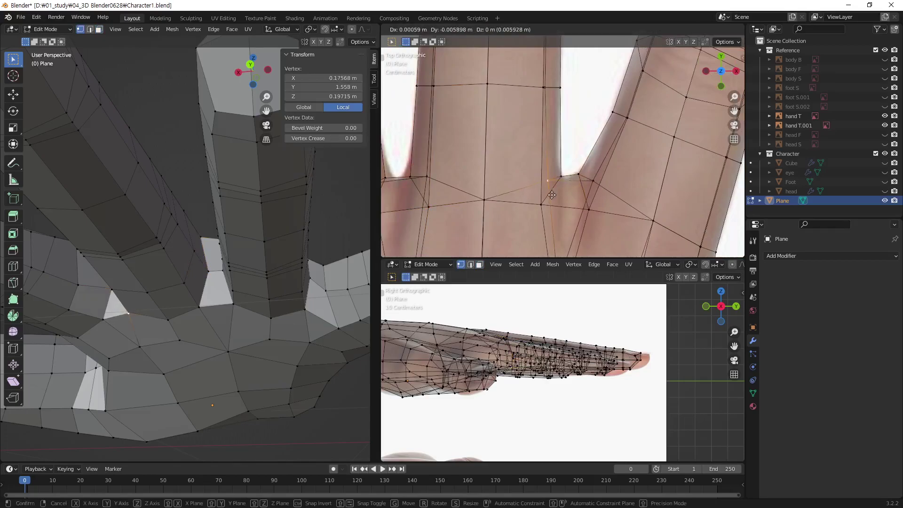
click(561, 178)
- Place the vertex at the next finger gap onto the web corner
shift+middle_drag(427, 216, 538, 204)
click(522, 164)
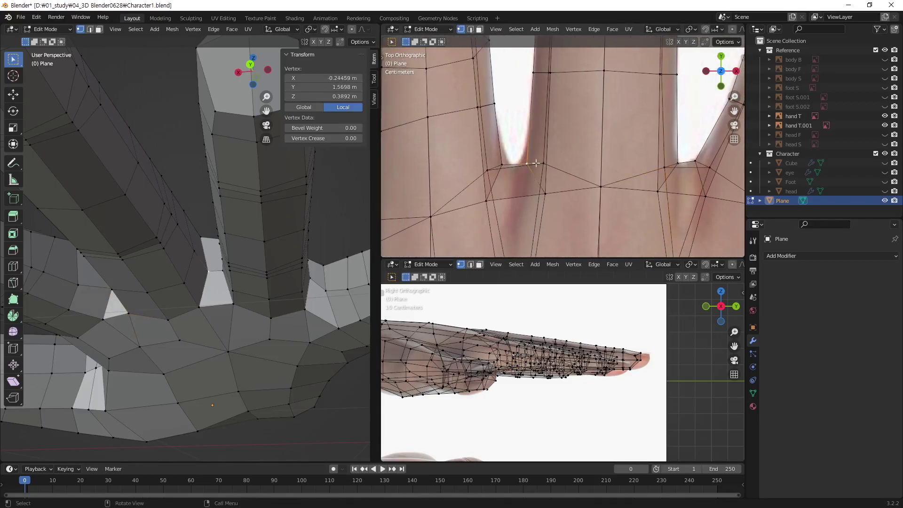
key(g)
click(538, 177)
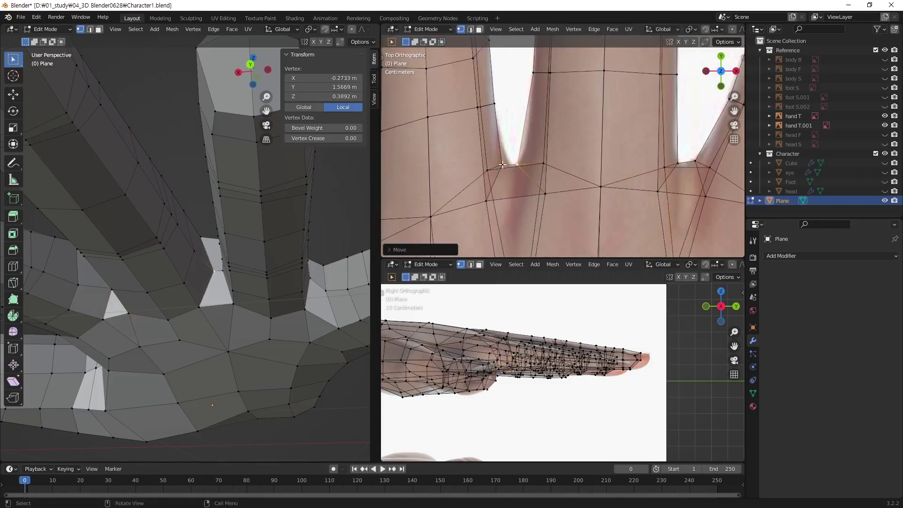
key(g)
click(520, 167)
key(g)
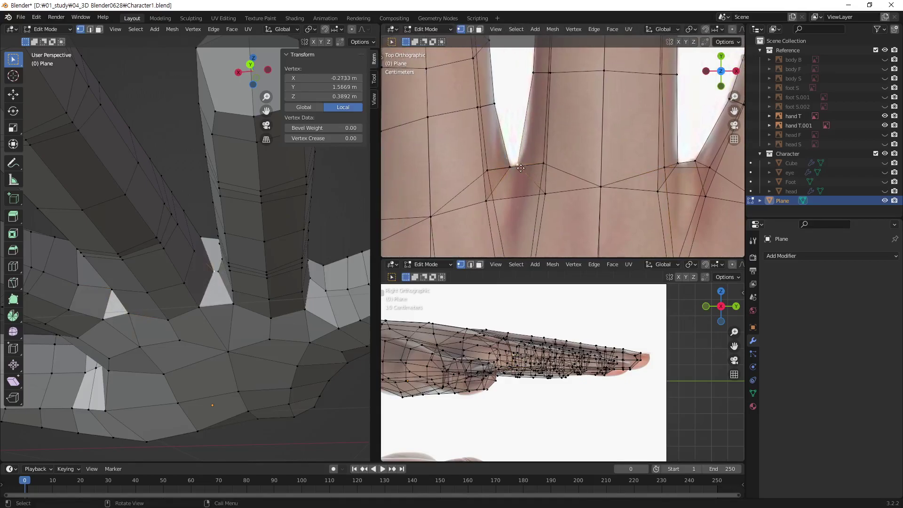
click(521, 169)
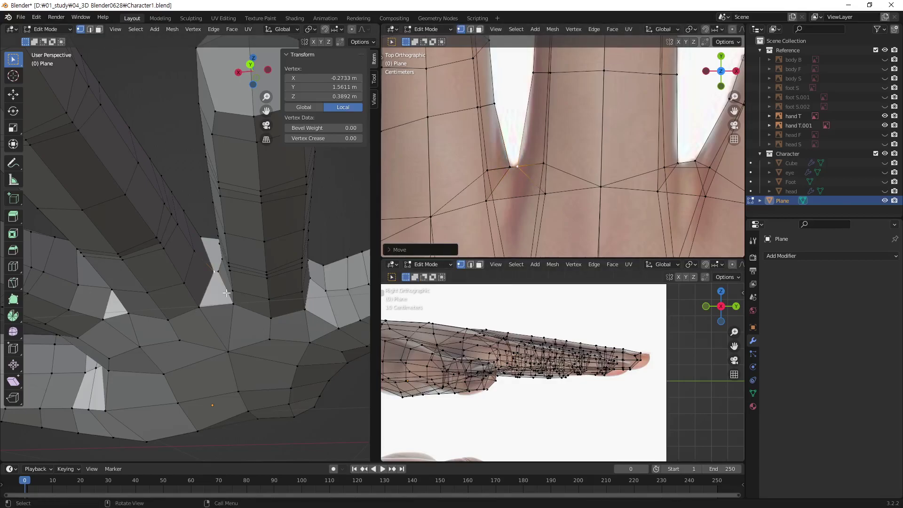
- Adjust the vertices of another finger web, including its inner corner
middle_drag(338, 280, 298, 272)
scroll(545, 188, up, 1)
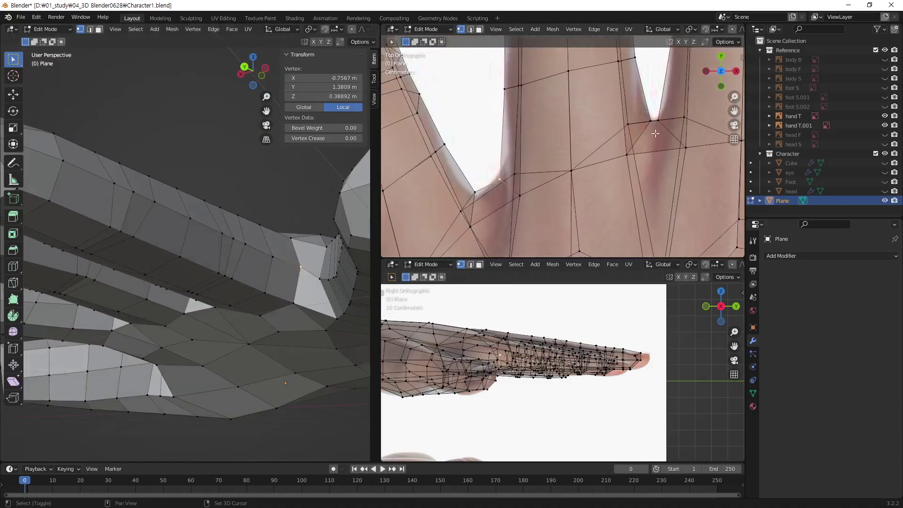
shift+middle_drag(518, 156, 545, 189)
key(g)
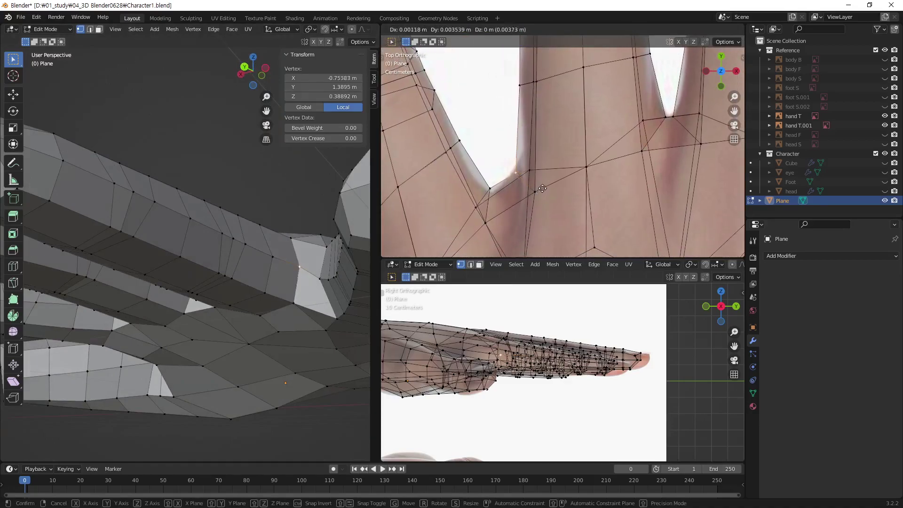
click(548, 177)
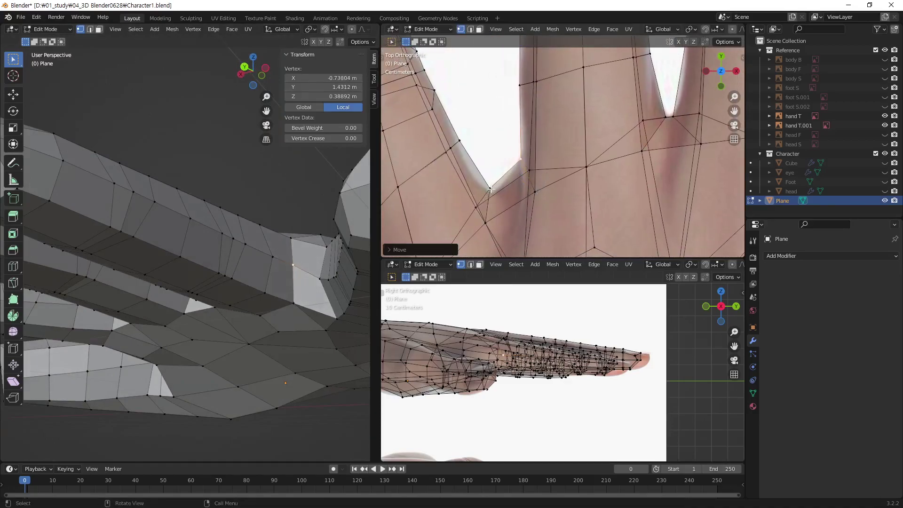
click(490, 190)
key(g)
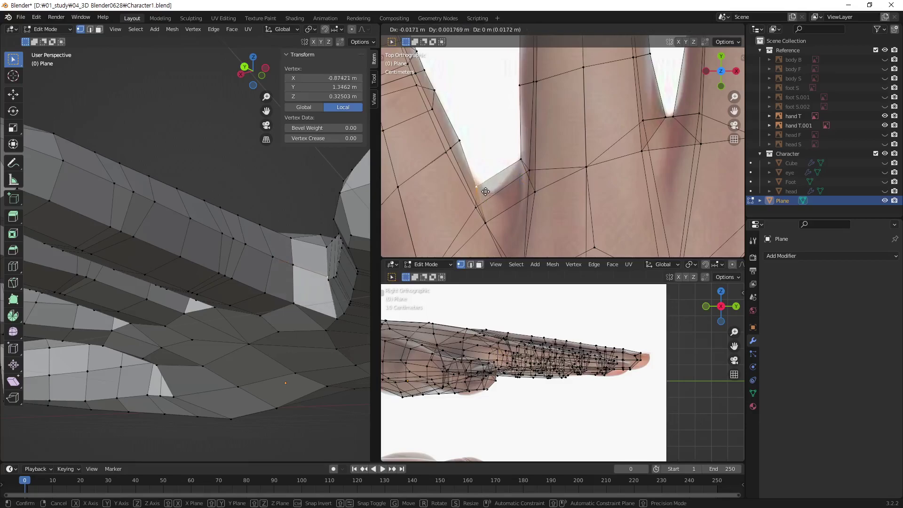
click(485, 191)
key(g)
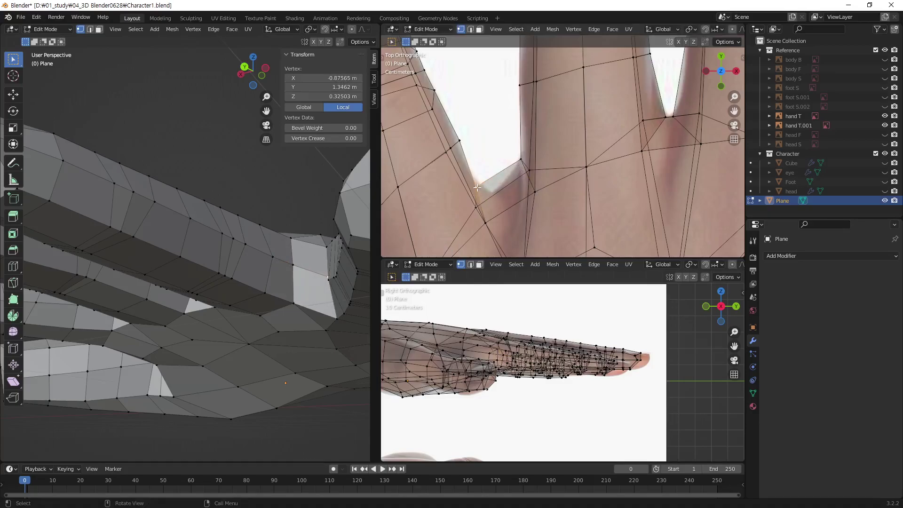
click(498, 195)
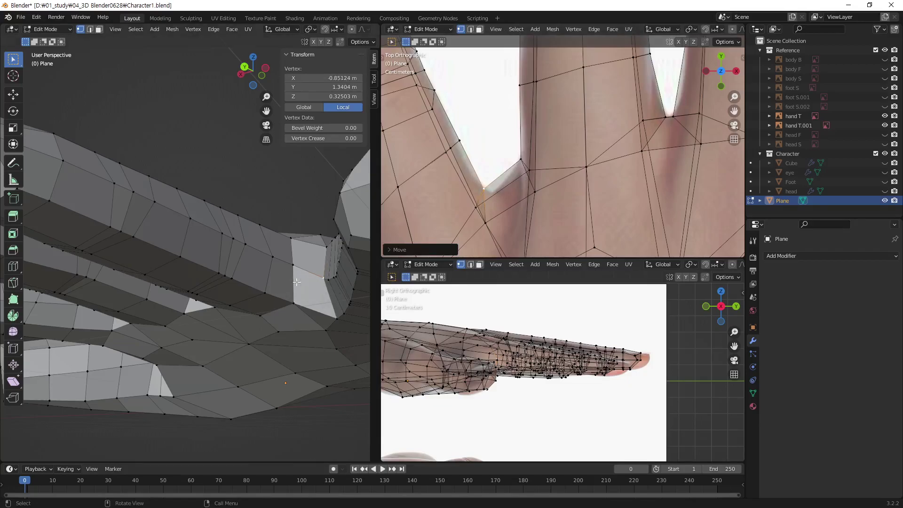
click(293, 265)
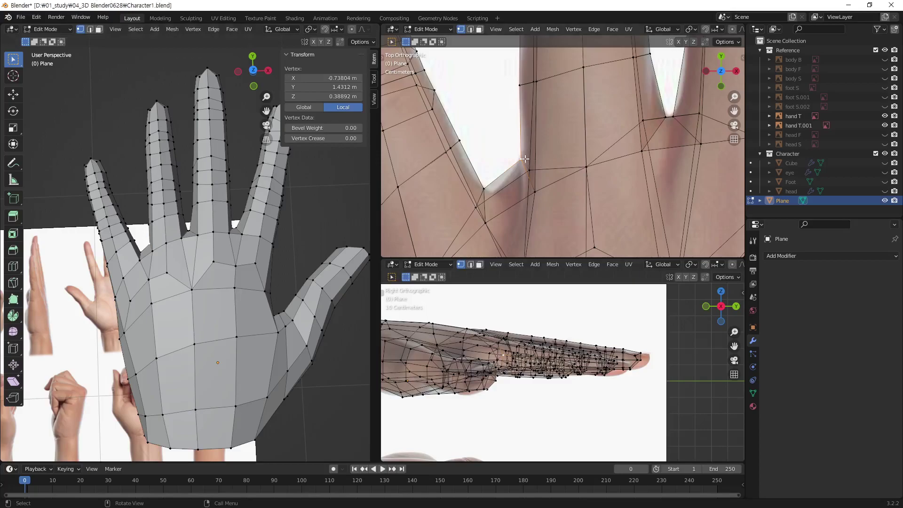
- Box-select a row of vertices across the thumb and shift them
scroll(621, 181, up, 2)
scroll(611, 174, up, 2)
scroll(599, 163, up, 2)
scroll(599, 163, down, 2)
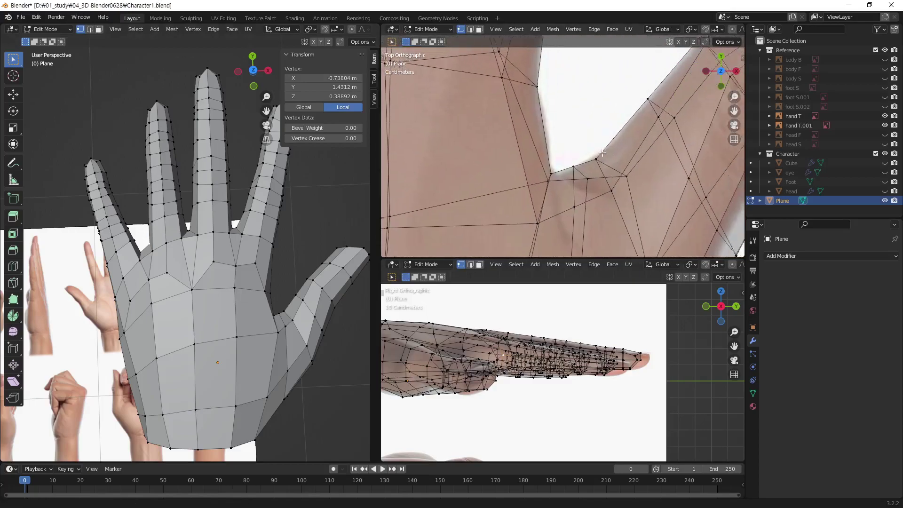
scroll(583, 166, down, 1)
scroll(565, 169, down, 1)
scroll(543, 172, down, 1)
scroll(542, 172, up, 2)
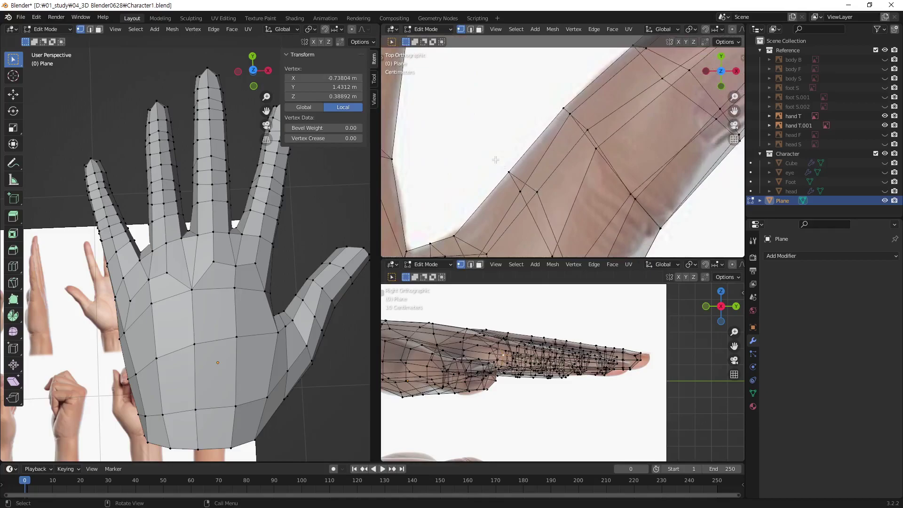
drag(495, 160, 555, 212)
key(g)
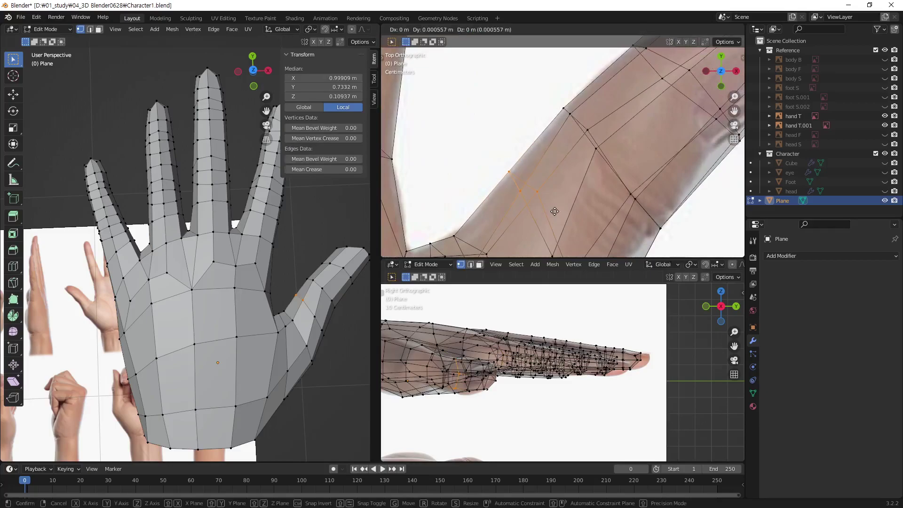
click(555, 212)
- Move thumb-web vertices down-left along the web, undoing the last move
shift+middle_drag(438, 235, 477, 155)
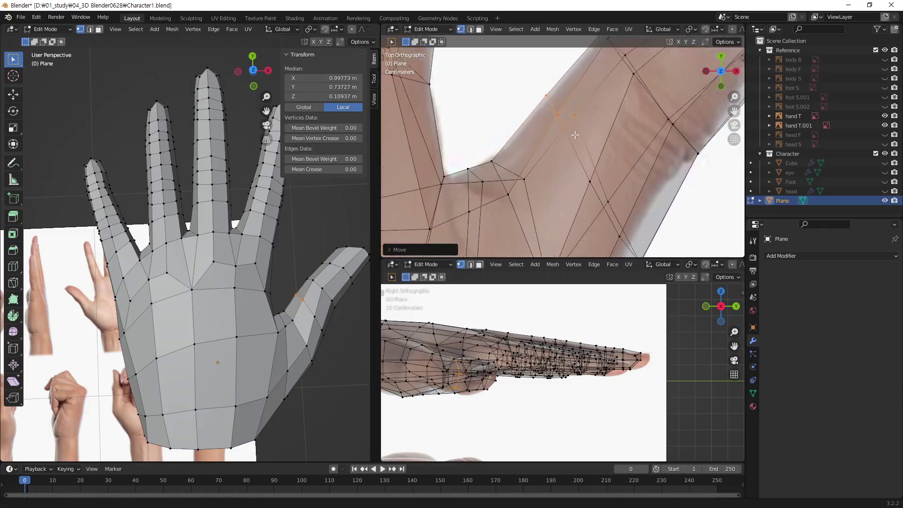
drag(477, 155, 465, 175)
key(g)
click(482, 179)
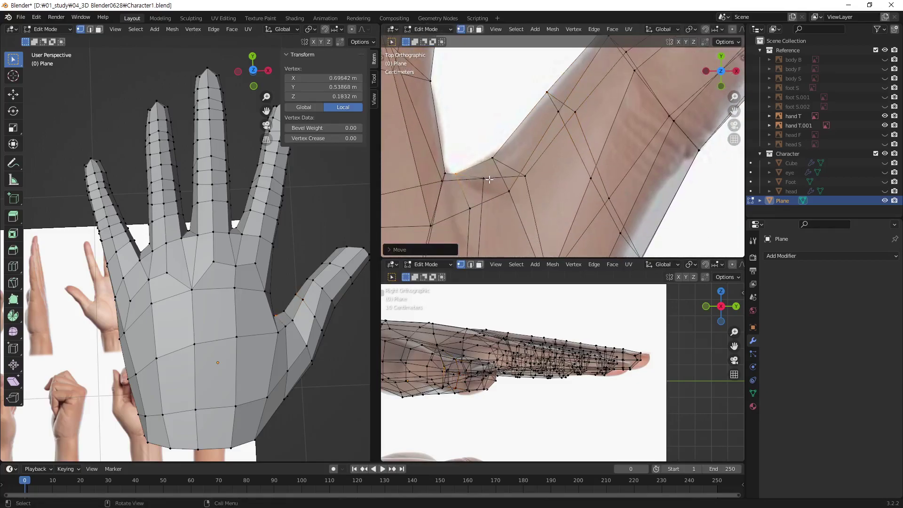
key(g)
click(493, 200)
click(510, 191)
key(g)
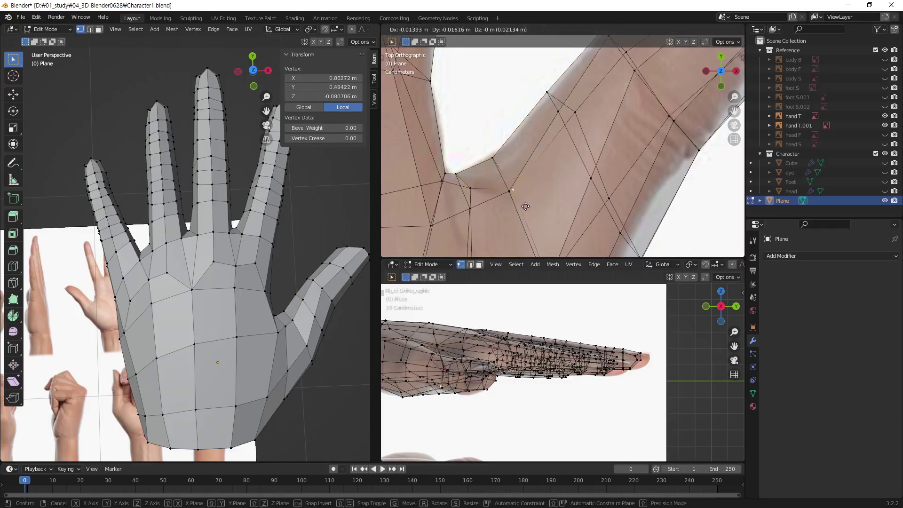
click(526, 207)
key(ctrl+z)
key(ctrl+z)
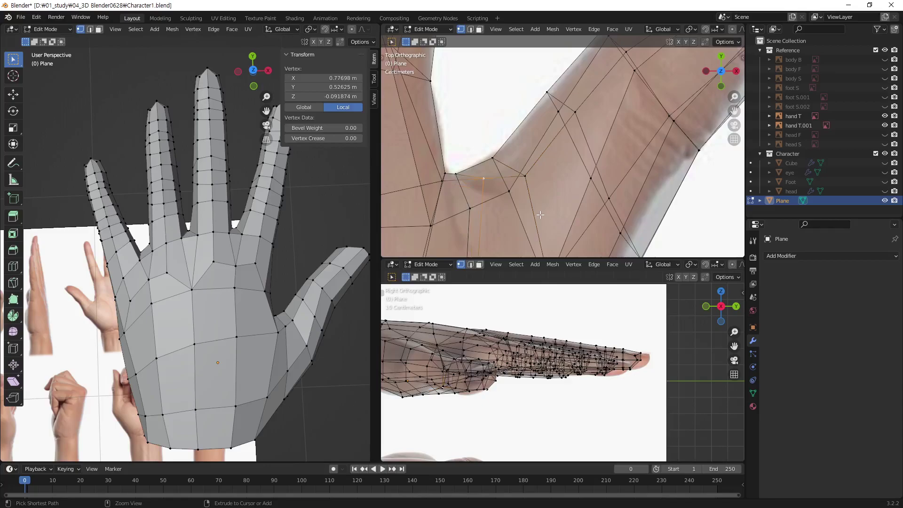
- Zoom in and shift two thumb-webbing vertices to the right
scroll(258, 274, up, 2)
scroll(257, 274, up, 1)
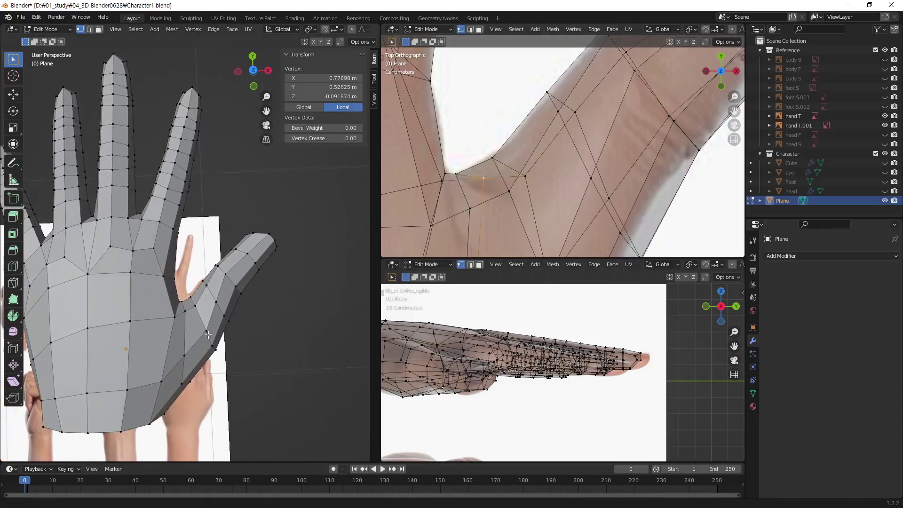
scroll(257, 273, up, 2)
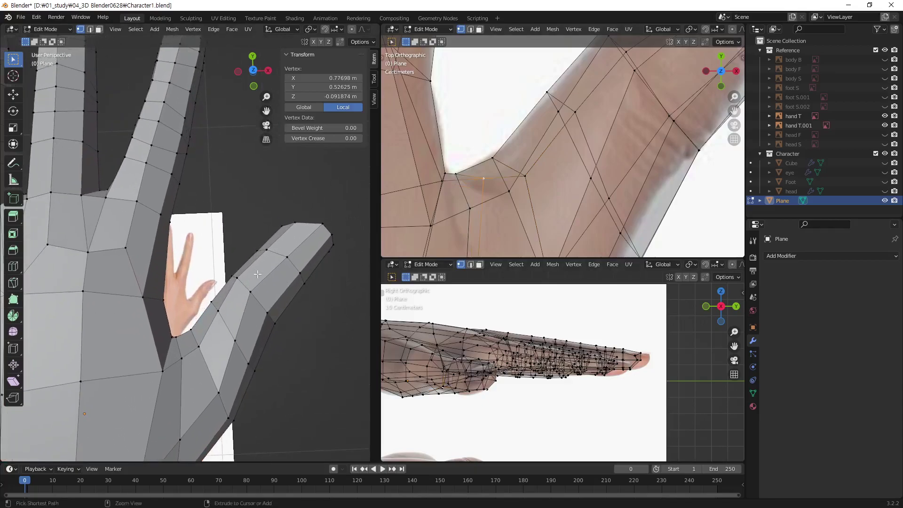
click(184, 361)
key(g)
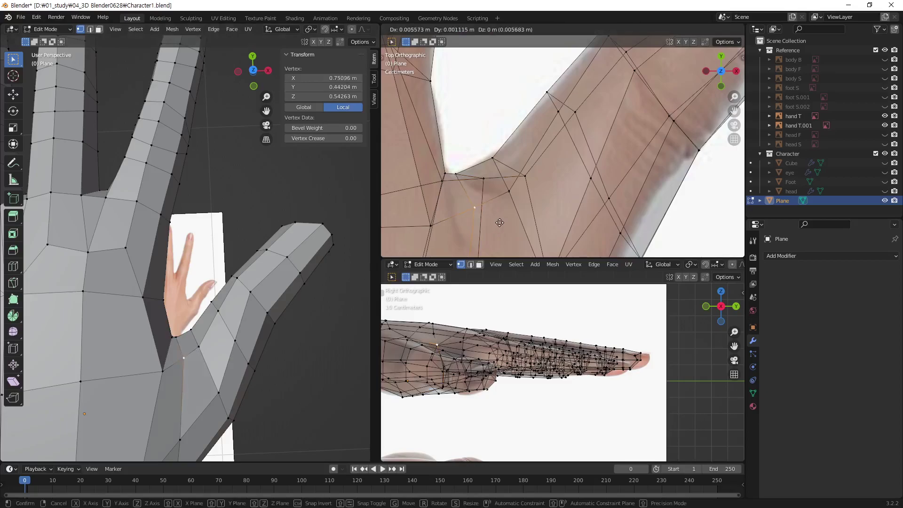
click(499, 228)
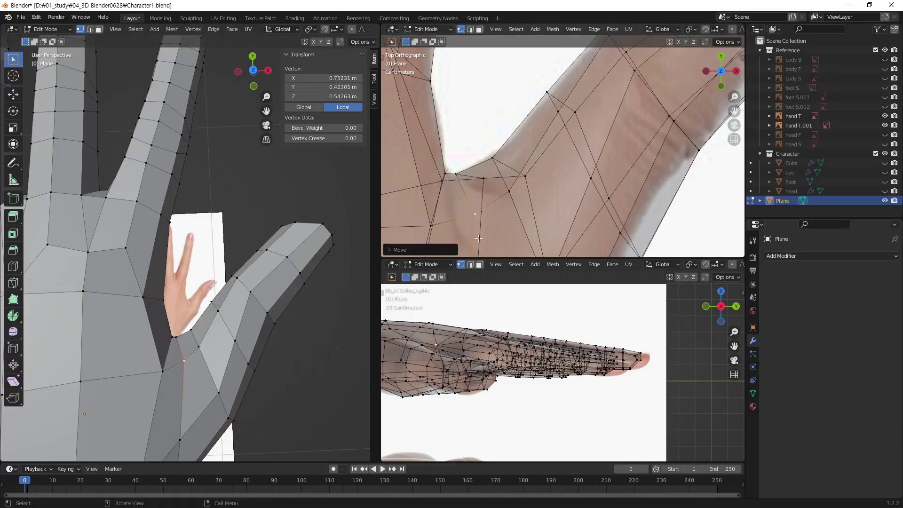
click(207, 351)
key(g)
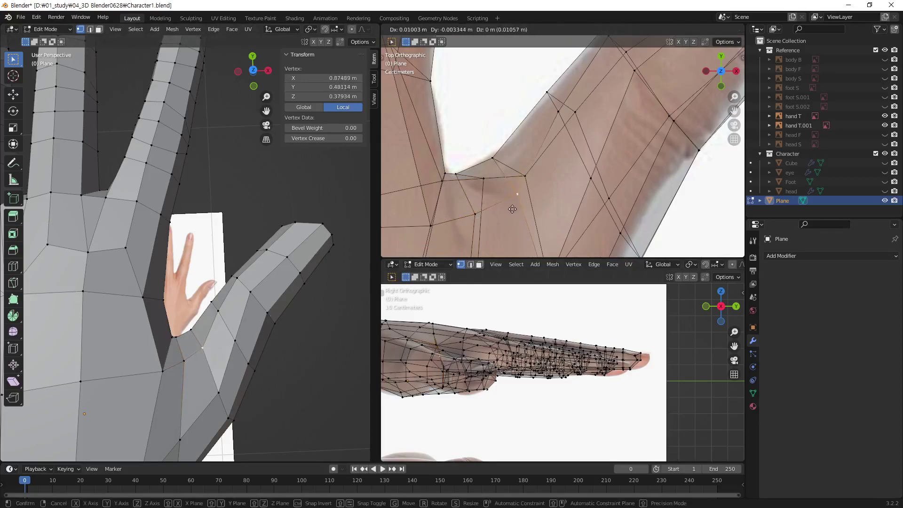
click(500, 218)
mouse_move(236, 358)
middle_down()
mouse_move(211, 314)
mouse_move(221, 301)
middle_up()
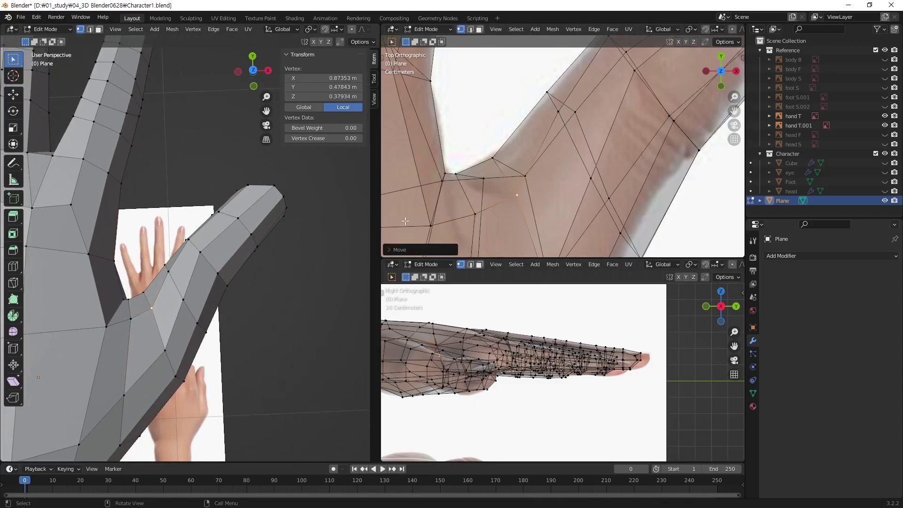
mouse_move(635, 90)
shift+middle_down()
mouse_move(539, 167)
mouse_move(509, 156)
shift+middle_up()
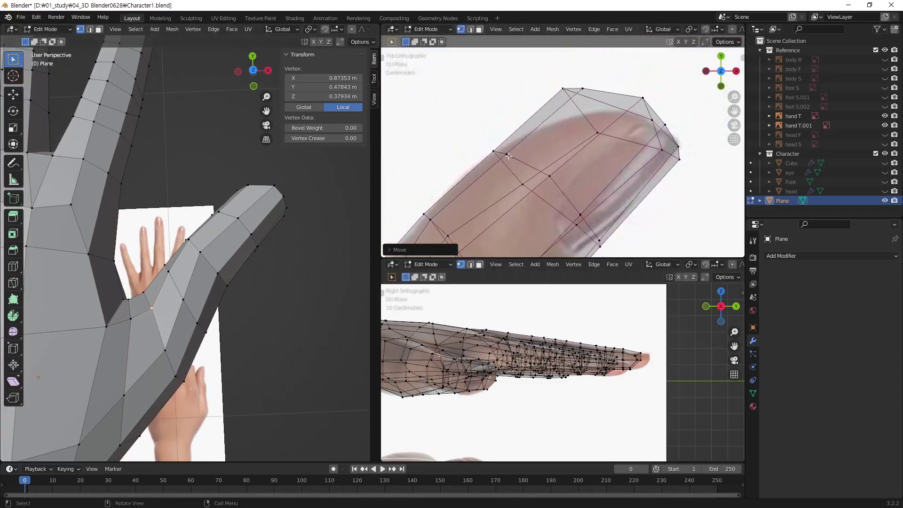
- Slide an edge loop further along the finger
alt+click(534, 192)
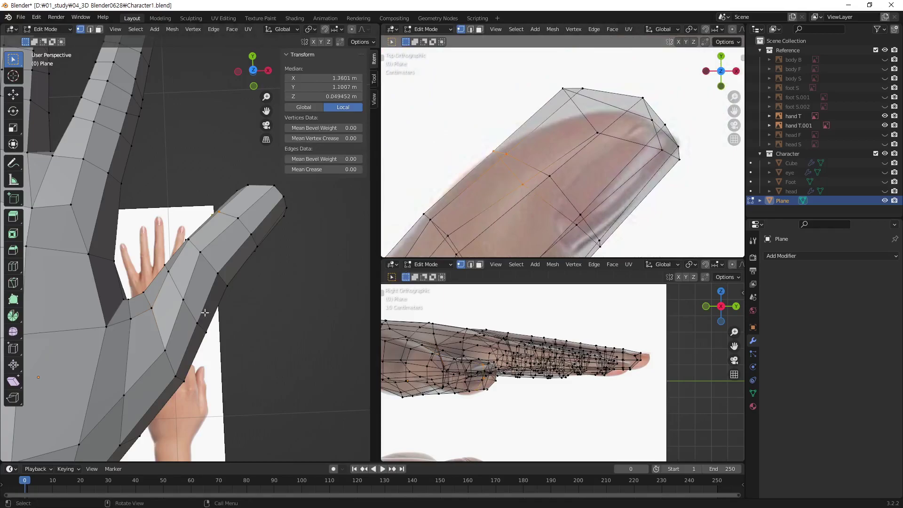
middle_drag(205, 313, 34, 148)
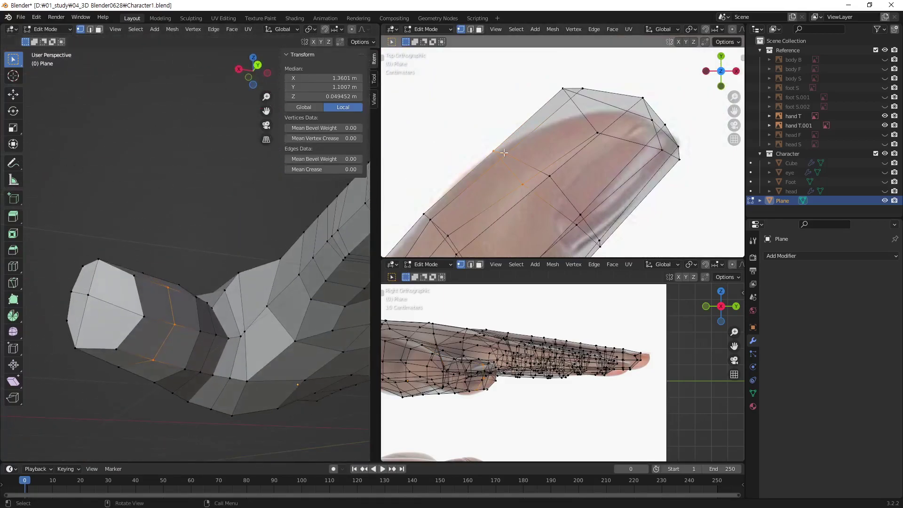
alt+click(138, 283)
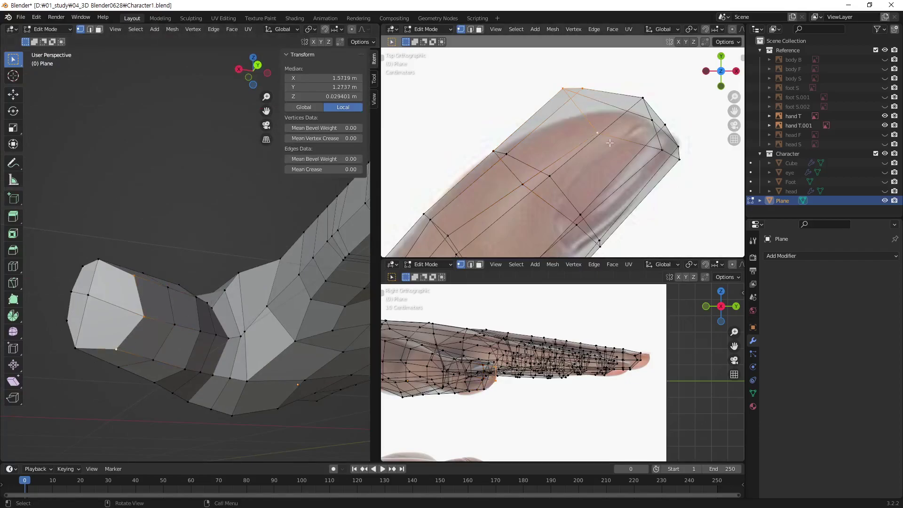
key(g)
click(624, 186)
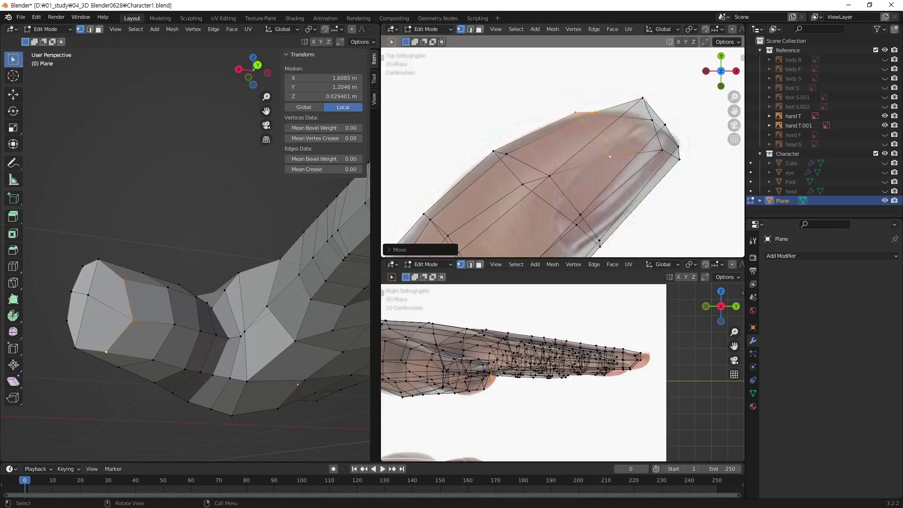
- Pull a fingertip vertex toward the reference photo's outline
click(643, 99)
key(g)
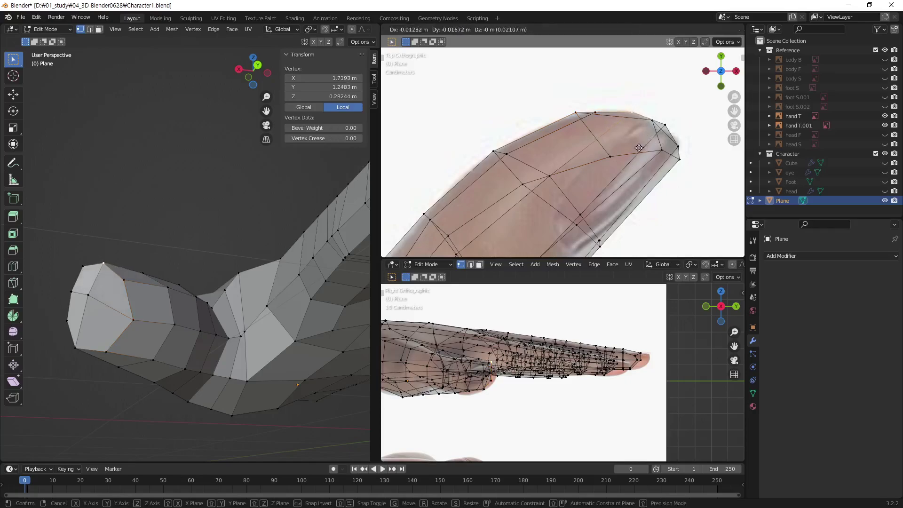
click(653, 141)
click(657, 129)
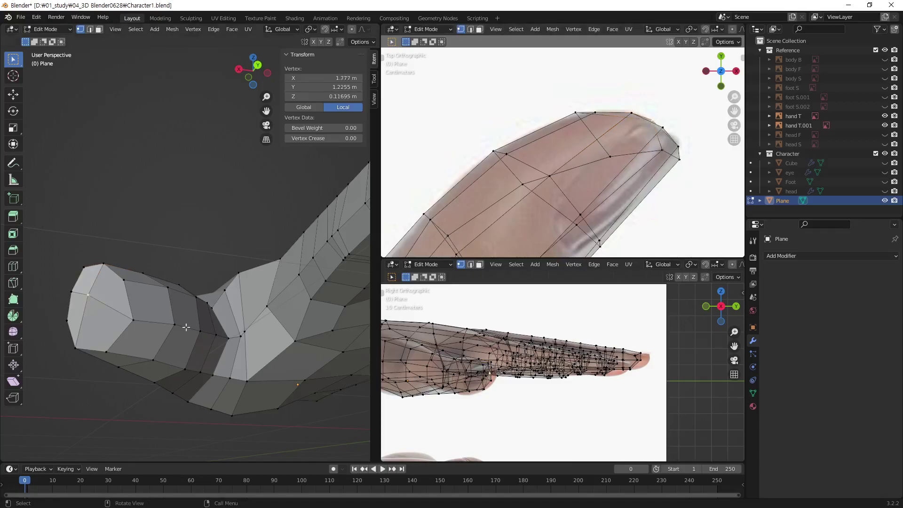
- Orbit around the arm and drag a vertex to reshape the finger's edge
mouse_move(186, 327)
middle_down()
mouse_move(99, 438)
mouse_move(79, 355)
middle_up()
middle_drag(160, 292, 168, 305)
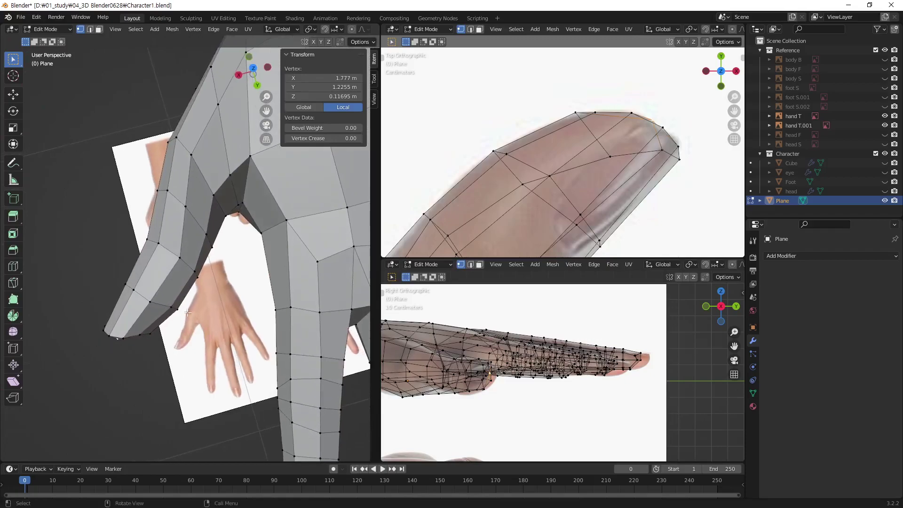
middle_drag(123, 344, 261, 144)
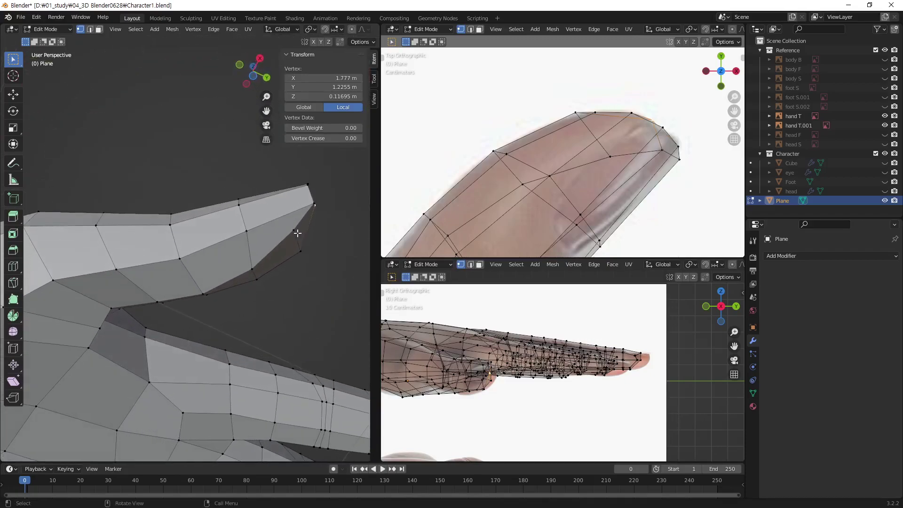
drag(297, 233, 307, 252)
mouse_move(309, 237)
middle_down()
mouse_move(230, 295)
mouse_move(128, 332)
middle_up()
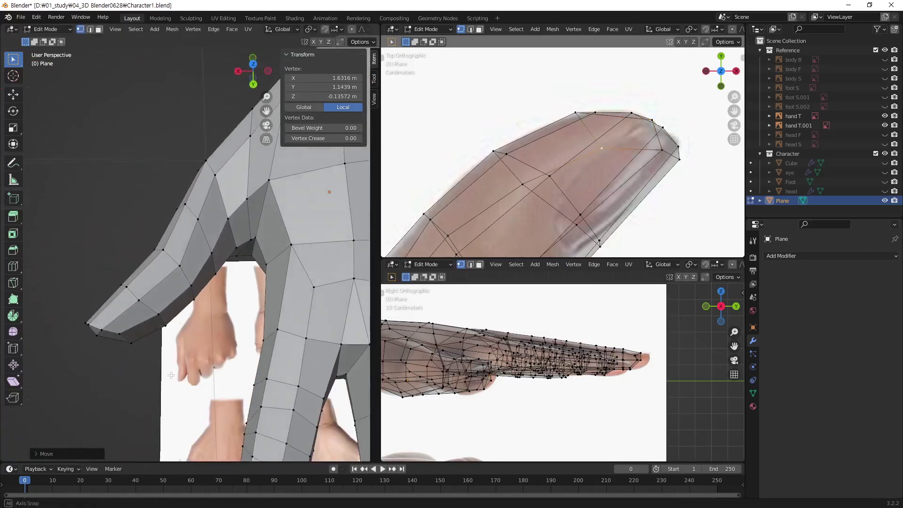
- Reposition a vertex on the finger's side, nudging it slightly left
click(147, 327)
mouse_move(147, 327)
middle_down()
mouse_move(258, 323)
mouse_move(198, 282)
middle_up()
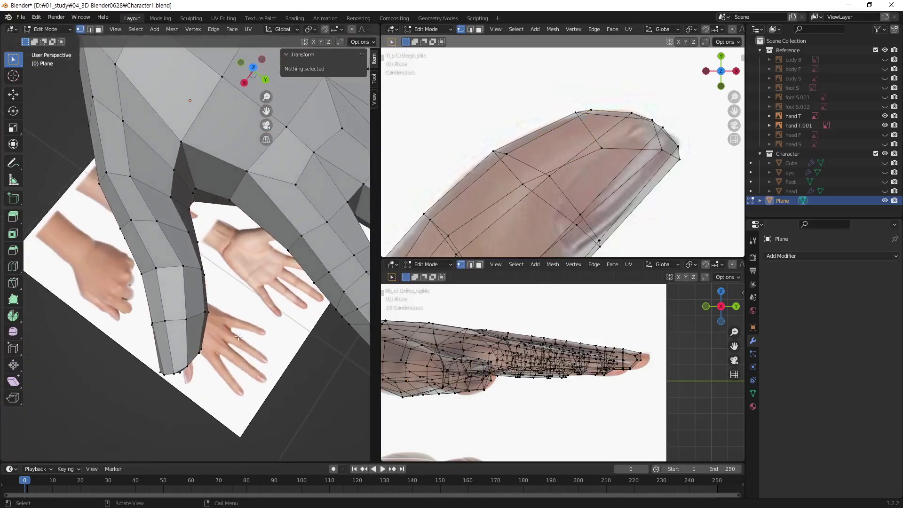
click(181, 267)
scroll(519, 172, down, 3)
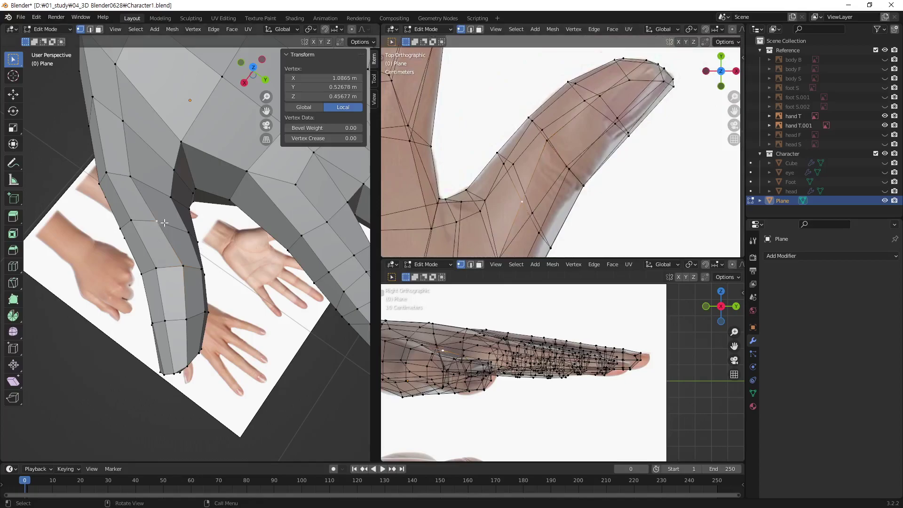
key(g)
click(530, 200)
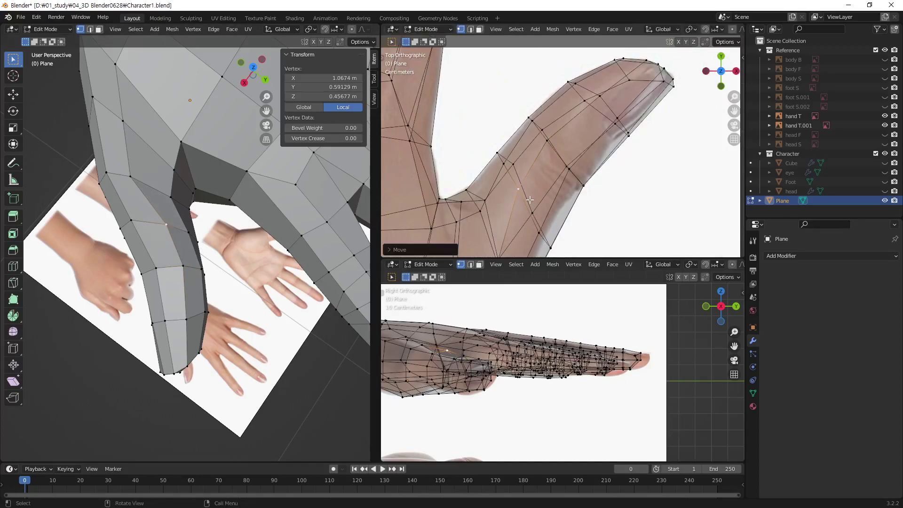
key(g)
click(604, 124)
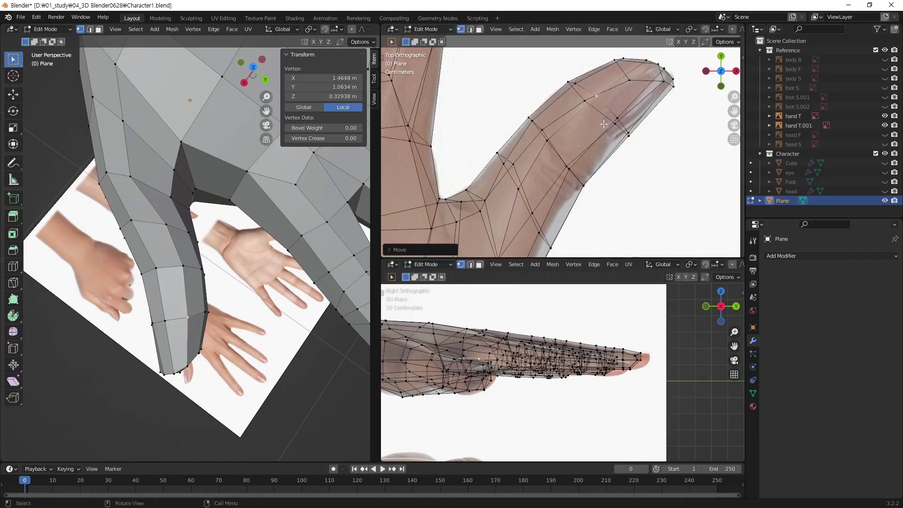
- Adjust the fingertip vertices, including the underside one, to taper the tip
mouse_move(365, 245)
middle_down()
mouse_move(215, 265)
mouse_move(287, 233)
mouse_move(300, 332)
mouse_move(318, 349)
middle_up()
key(g)
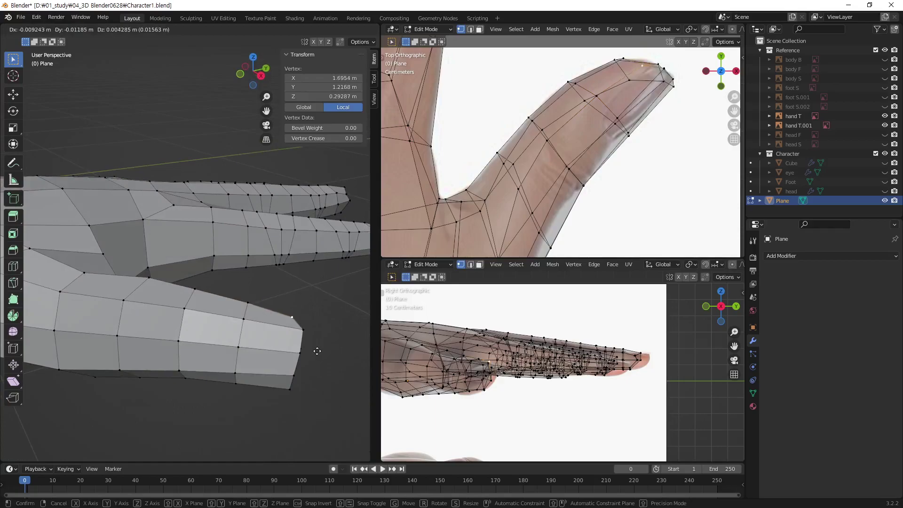
click(318, 356)
key(g)
click(297, 400)
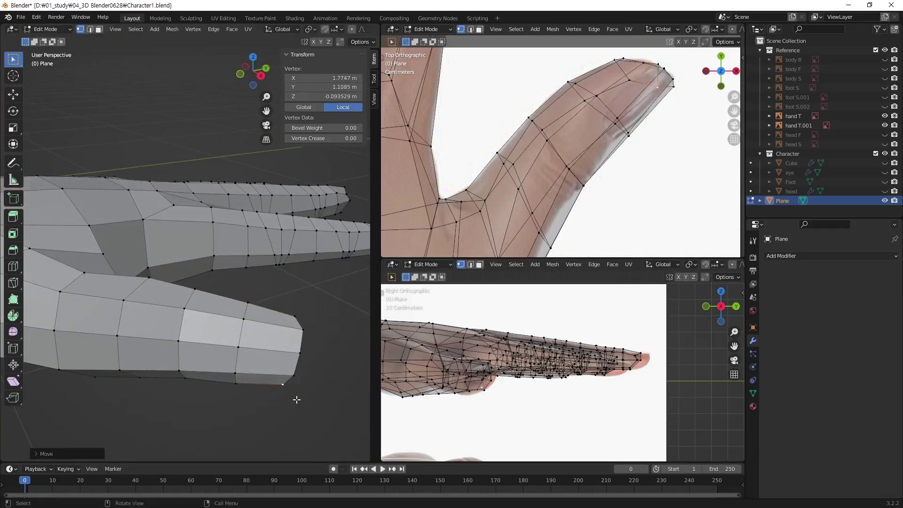
key(g)
click(306, 359)
key(g)
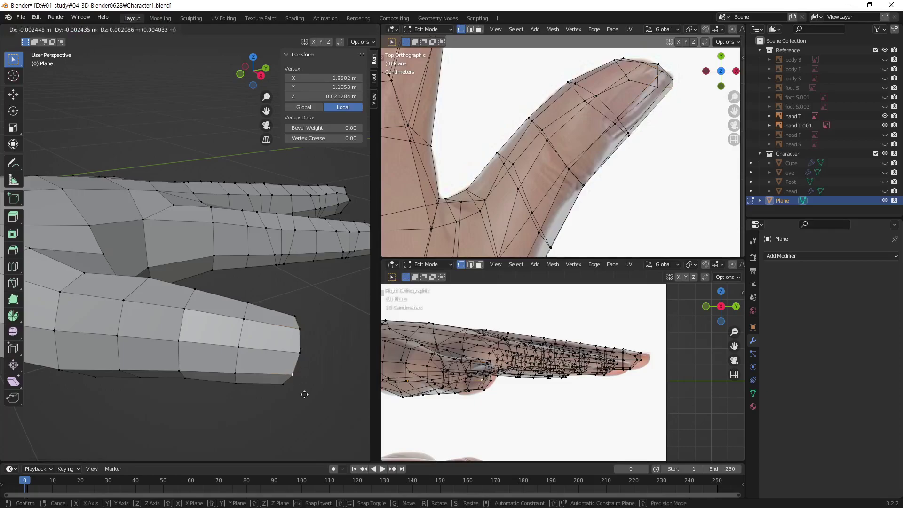
click(301, 378)
mouse_move(300, 378)
middle_down()
mouse_move(218, 298)
mouse_move(141, 401)
mouse_move(288, 409)
mouse_move(212, 306)
middle_up()
- Move two box-selected vertices and one single vertex on the finger's side
scroll(536, 147, down, 1)
shift+middle_drag(536, 147, 560, 169)
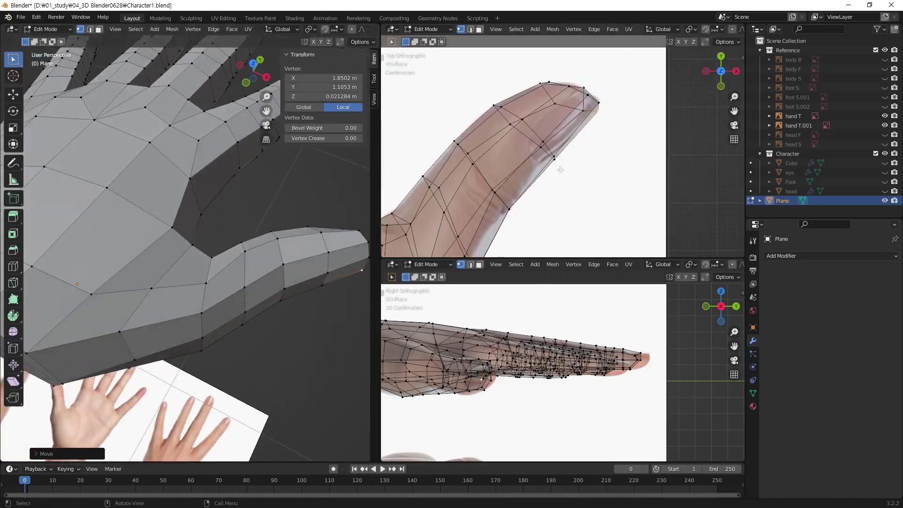
drag(548, 159, 560, 170)
mouse_move(244, 202)
middle_down()
mouse_move(179, 187)
mouse_move(141, 205)
middle_up()
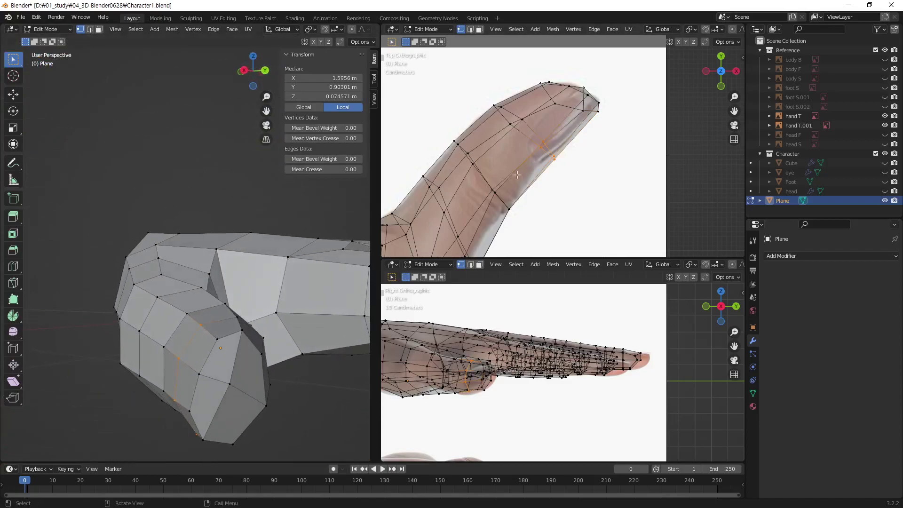
key(g)
click(564, 186)
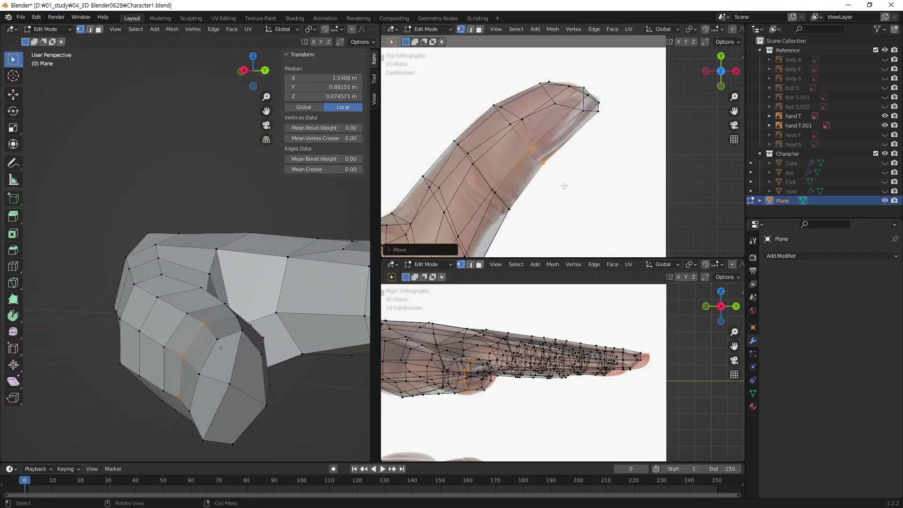
click(524, 124)
key(g)
click(522, 136)
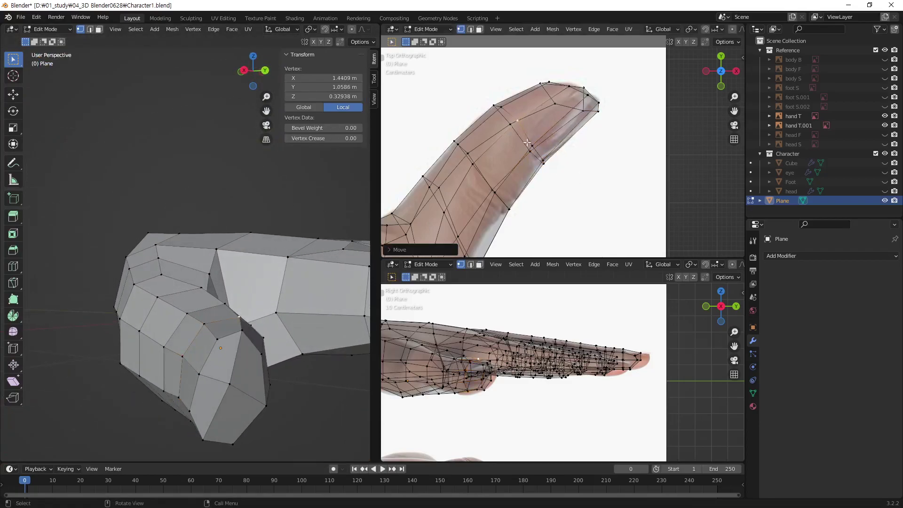
- Box-select the vertices along the thumb's edge and move them together
middle_drag(239, 316, 305, 263)
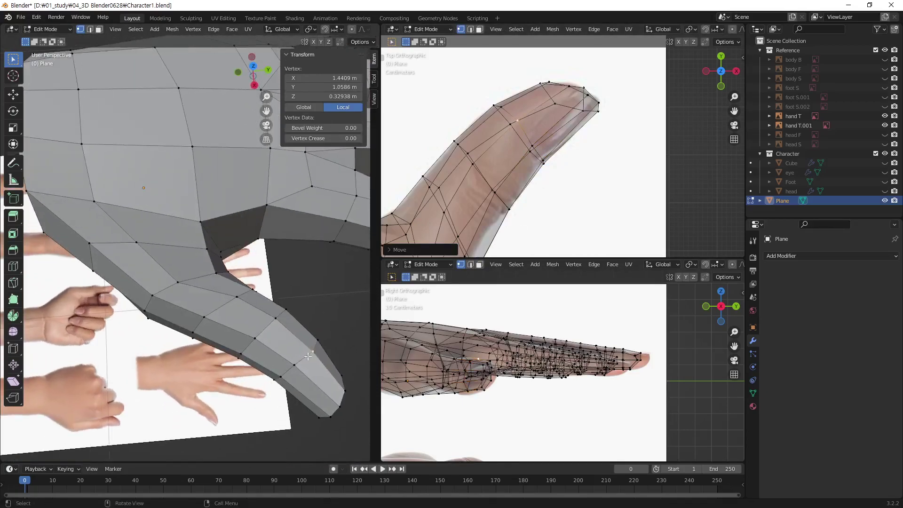
shift+middle_drag(531, 190, 536, 148)
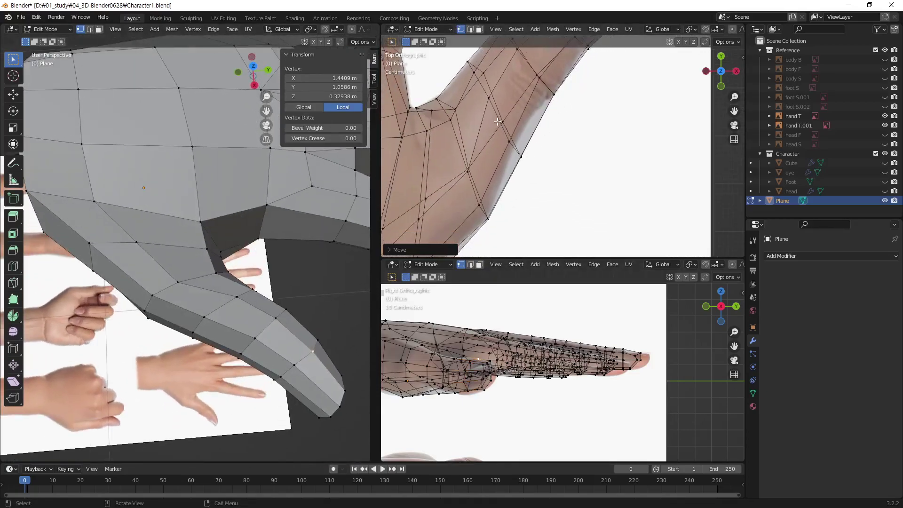
drag(496, 117, 534, 169)
scroll(258, 189, up, 3)
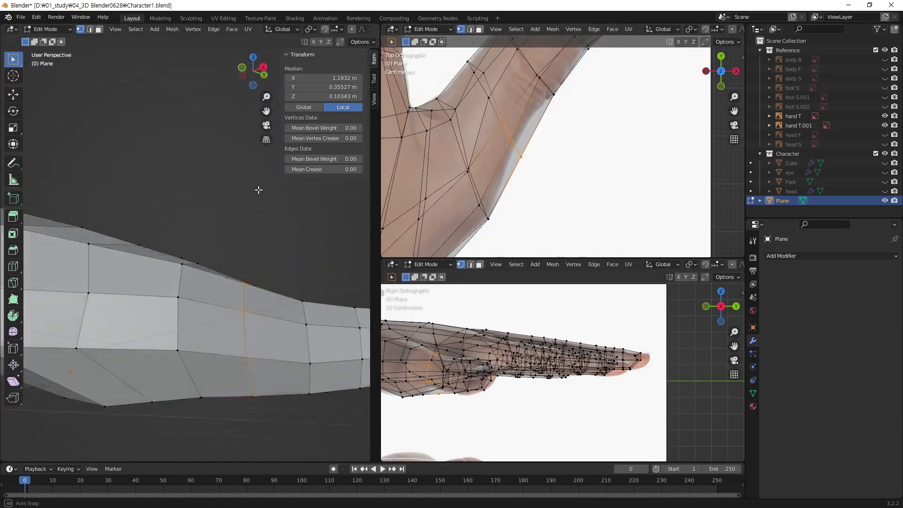
mouse_move(249, 192)
middle_down()
mouse_move(188, 266)
mouse_move(502, 162)
middle_up()
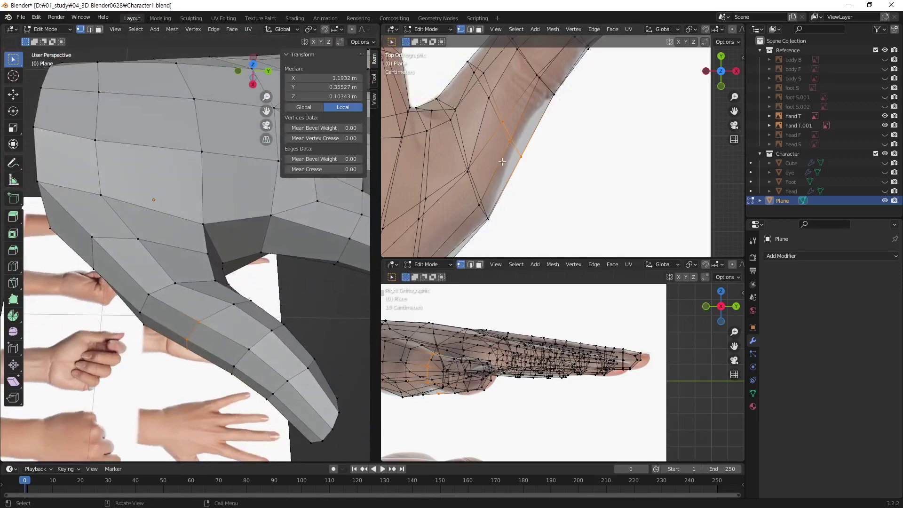
key(g)
click(540, 164)
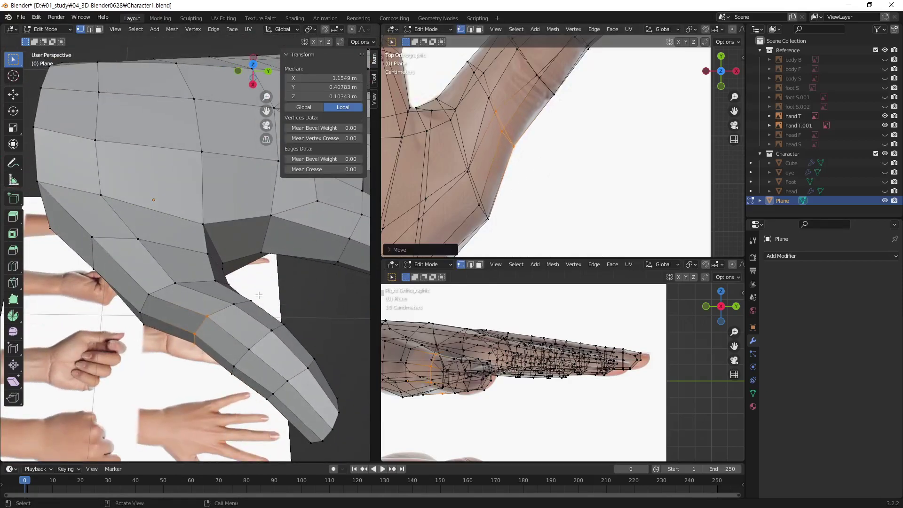
- Move two individual thumb vertices to follow the reference outline
middle_drag(259, 295, 213, 324)
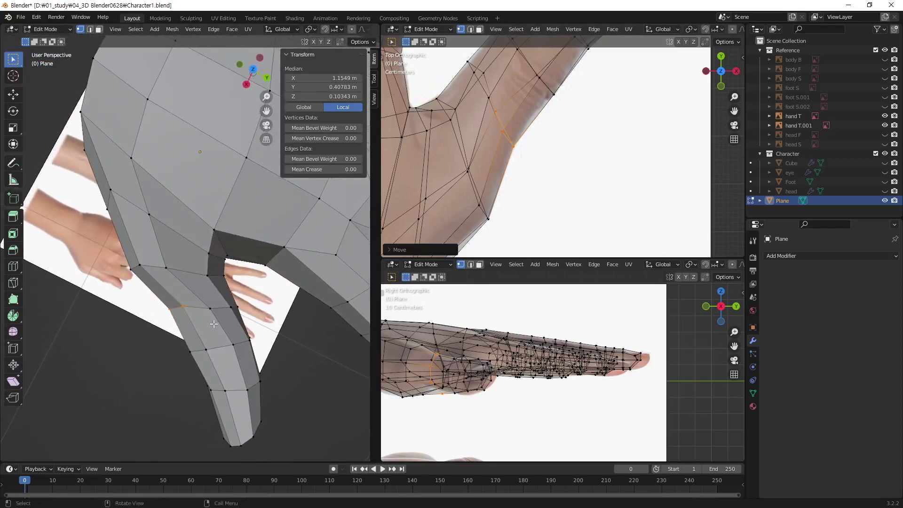
click(170, 273)
key(g)
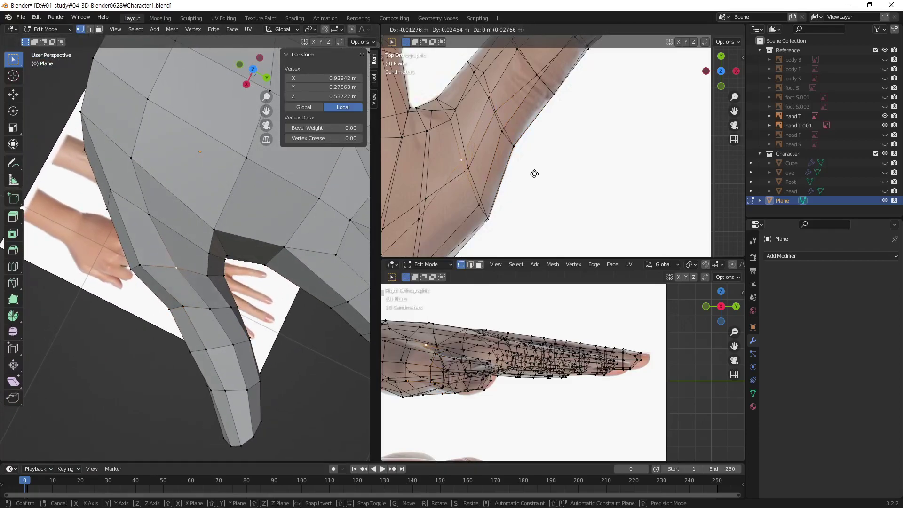
click(535, 173)
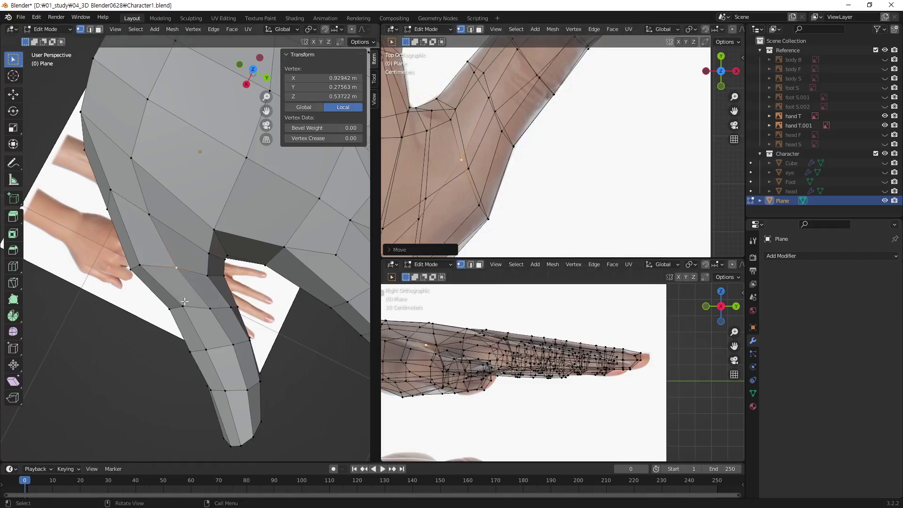
click(147, 267)
key(g)
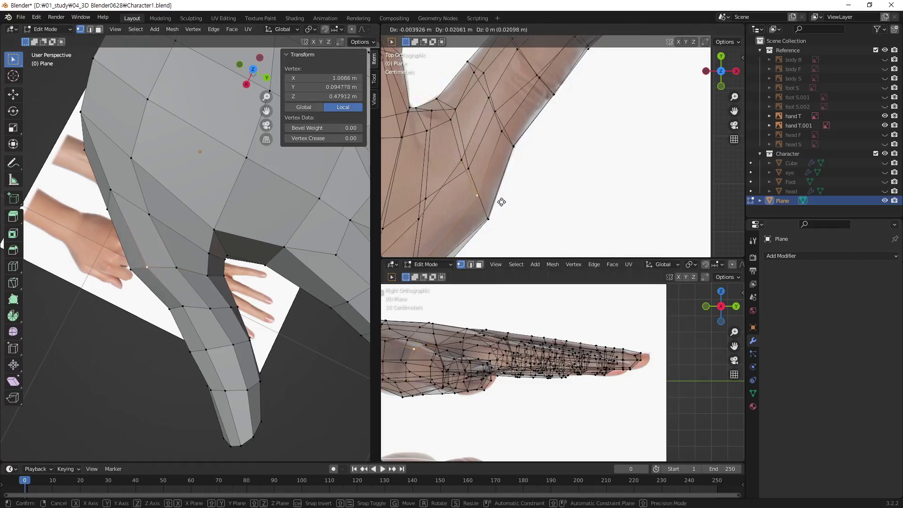
click(501, 203)
- Zoom in and fine-tune a thumb vertex position, then clear the selection
mouse_move(178, 292)
middle_down()
mouse_move(252, 233)
mouse_move(217, 319)
middle_up()
scroll(239, 244, up, 4)
key(g)
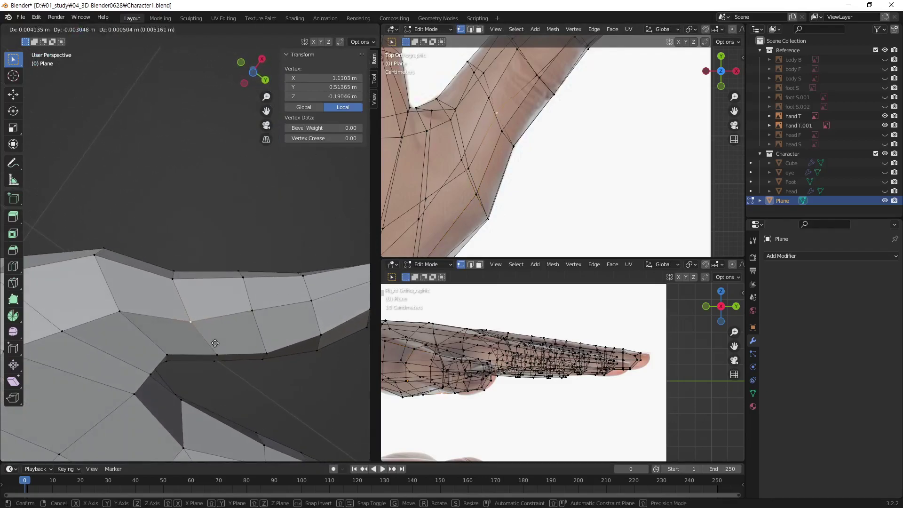
click(214, 337)
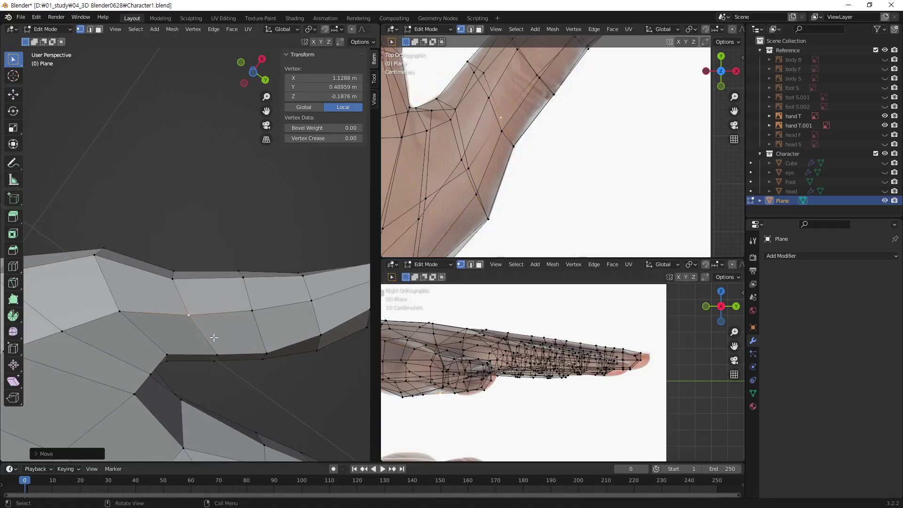
key(g)
click(143, 329)
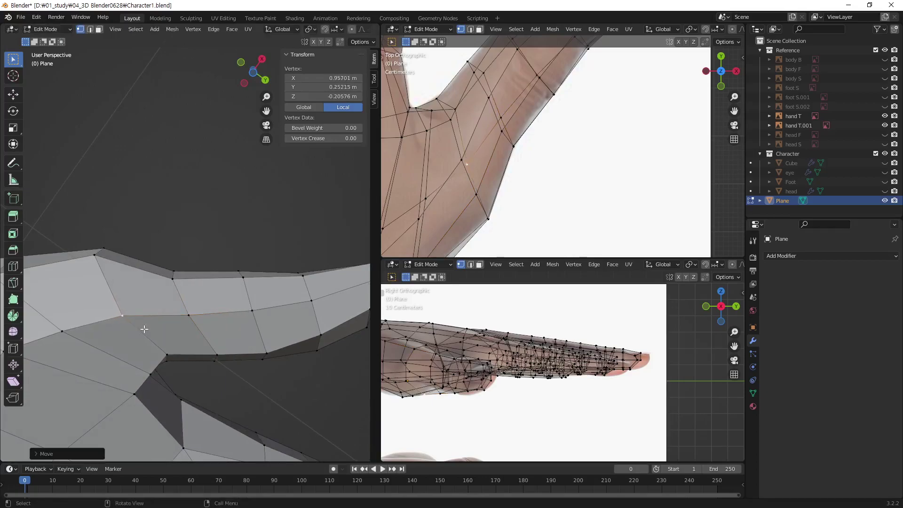
mouse_move(268, 302)
middle_down()
mouse_move(247, 364)
mouse_move(264, 381)
mouse_move(192, 324)
mouse_move(332, 312)
middle_up()
click(265, 380)
- Box-select the thumb-base vertices in the top view and shift them
middle_drag(250, 276, 263, 254)
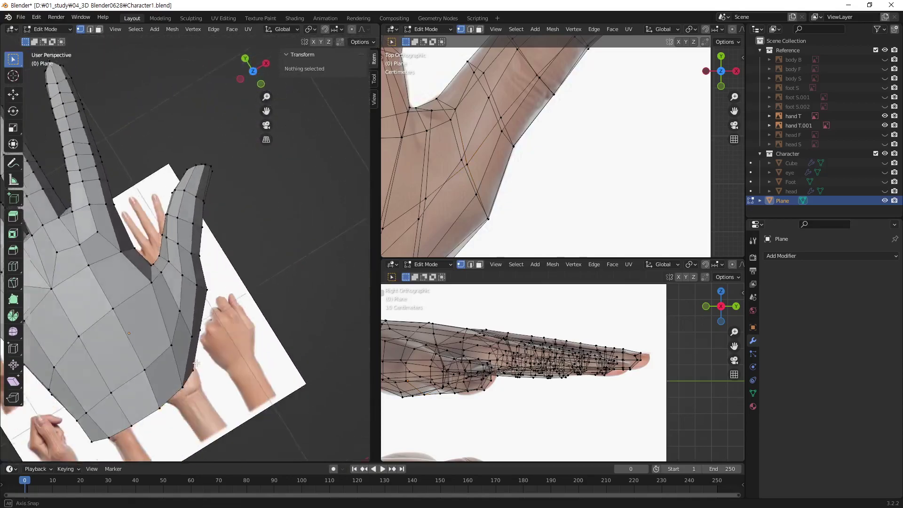
shift+middle_drag(412, 212, 572, 103)
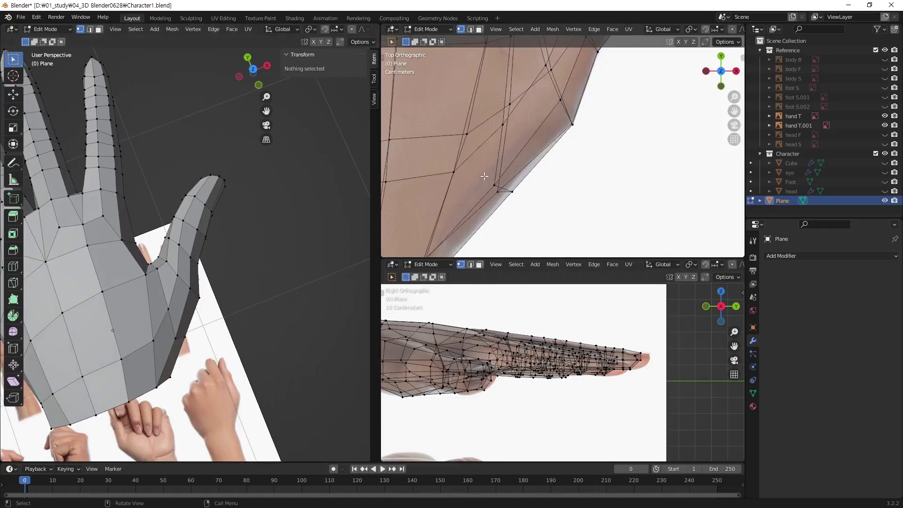
drag(484, 176, 536, 214)
key(g)
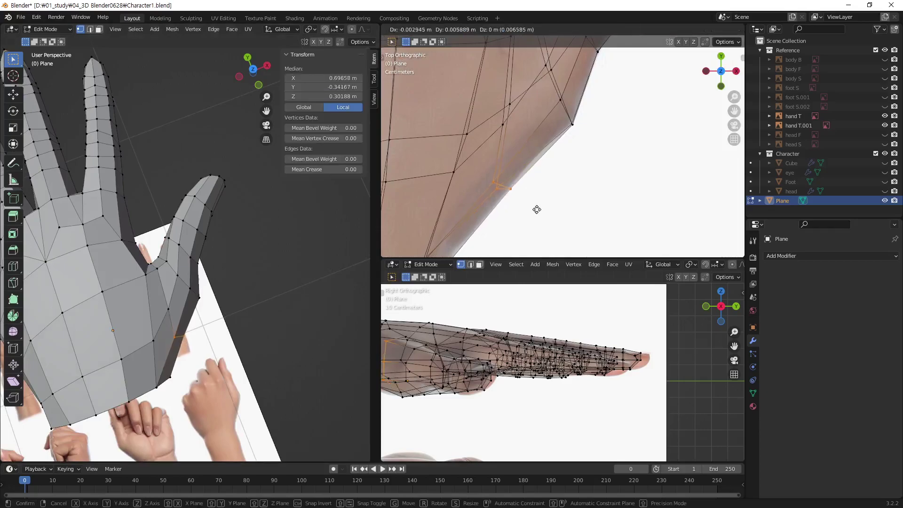
click(536, 207)
click(566, 206)
- Move a vertex on the back of the hand twice to match the reference
scroll(574, 148, down, 3)
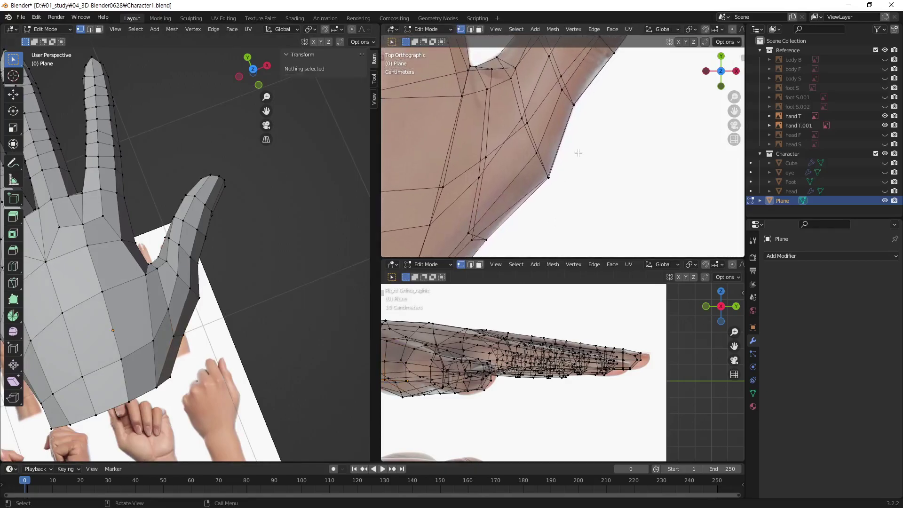
scroll(535, 221, down, 3)
scroll(534, 211, down, 1)
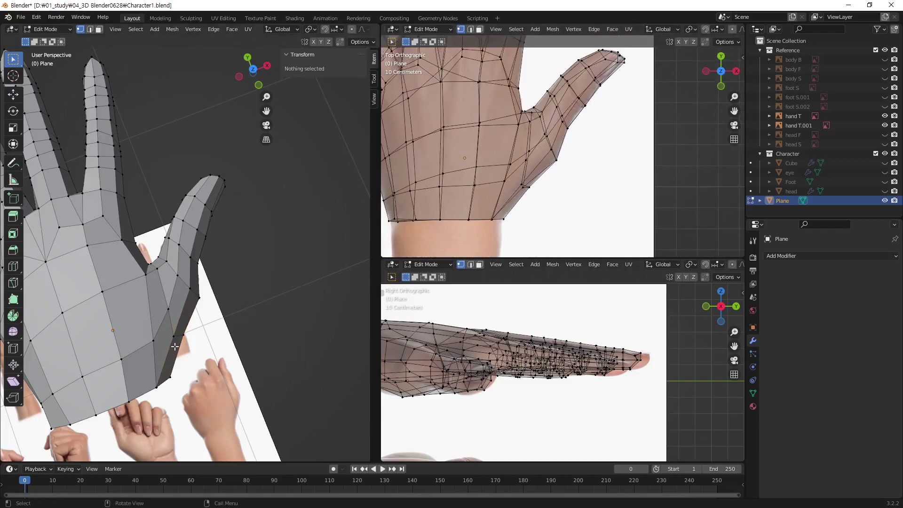
middle_drag(175, 347, 83, 262)
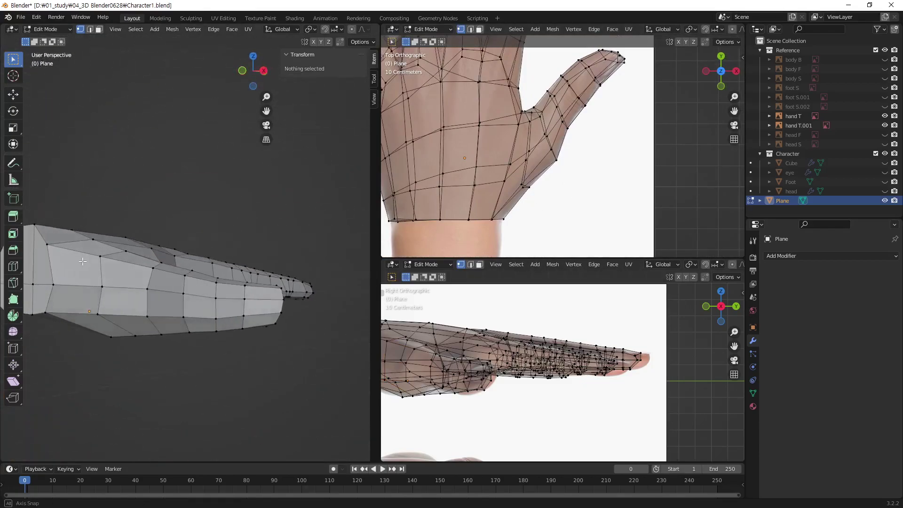
mouse_move(83, 262)
middle_down()
mouse_move(231, 229)
mouse_move(378, 233)
mouse_move(352, 235)
middle_up()
click(191, 239)
middle_drag(192, 239, 174, 235)
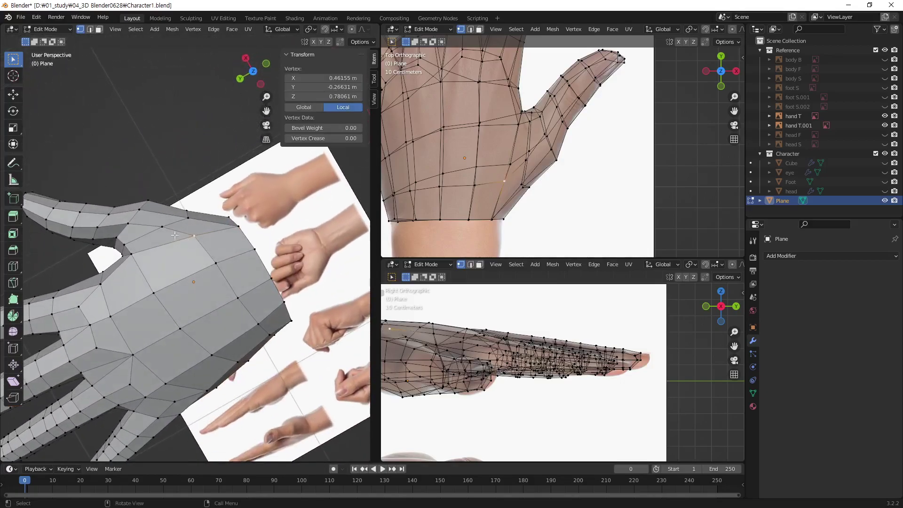
key(g)
click(171, 236)
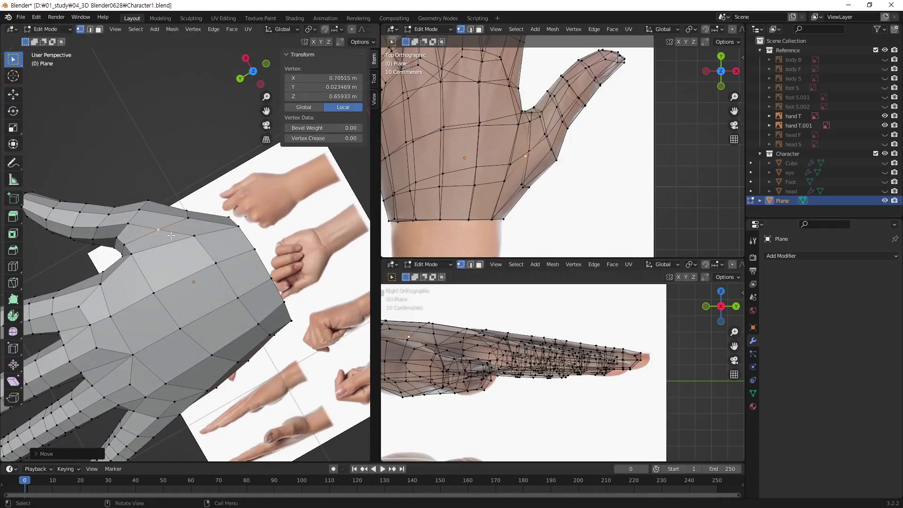
key(g)
click(193, 251)
- Reorient the view and select another vertex on the hand mesh
click(298, 266)
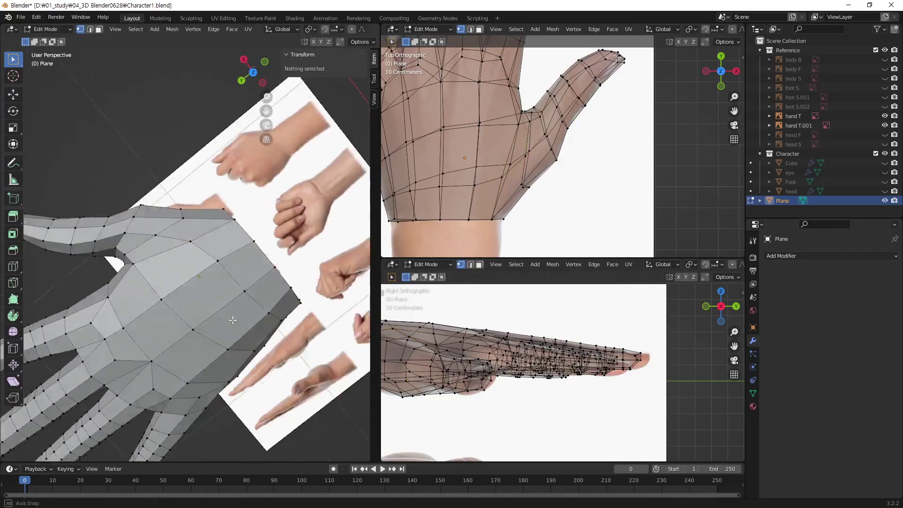
mouse_move(298, 266)
middle_down()
mouse_move(274, 173)
mouse_move(242, 258)
mouse_move(229, 250)
middle_up()
scroll(242, 258, up, 3)
click(242, 258)
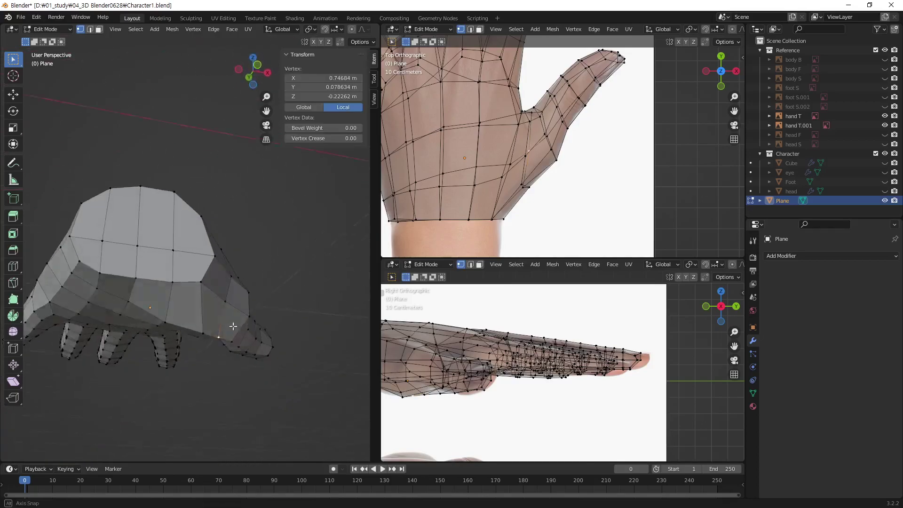
- Frame the hand's underside and raise the selected vertex along Z
shift+middle_drag(514, 362, 546, 333)
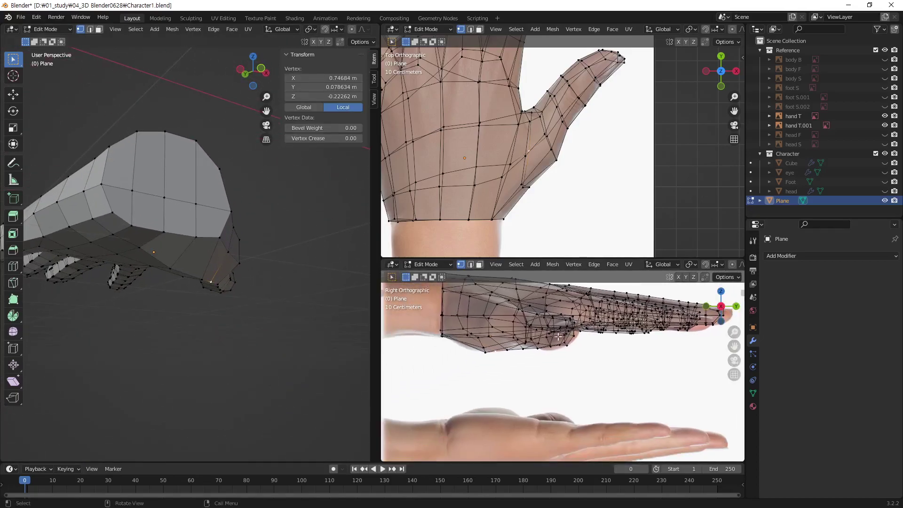
scroll(546, 333, up, 2)
shift+middle_drag(465, 310, 499, 395)
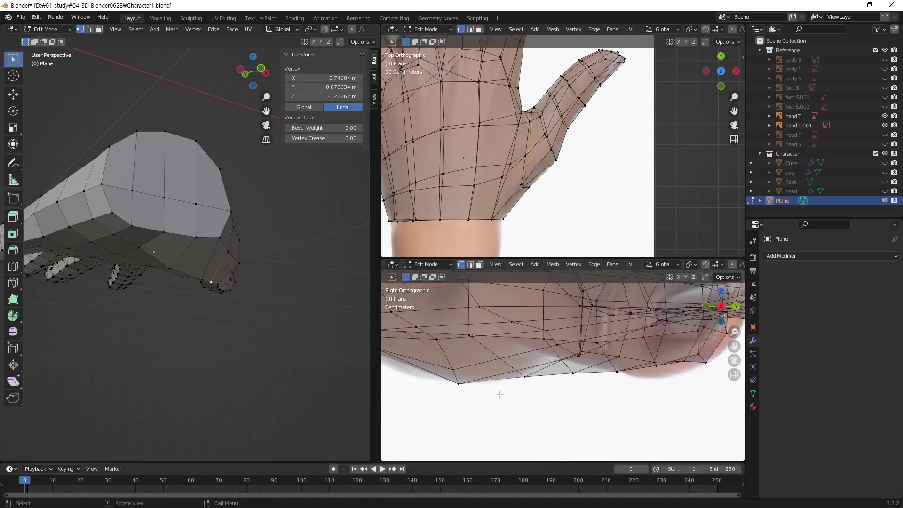
middle_drag(225, 295, 573, 381)
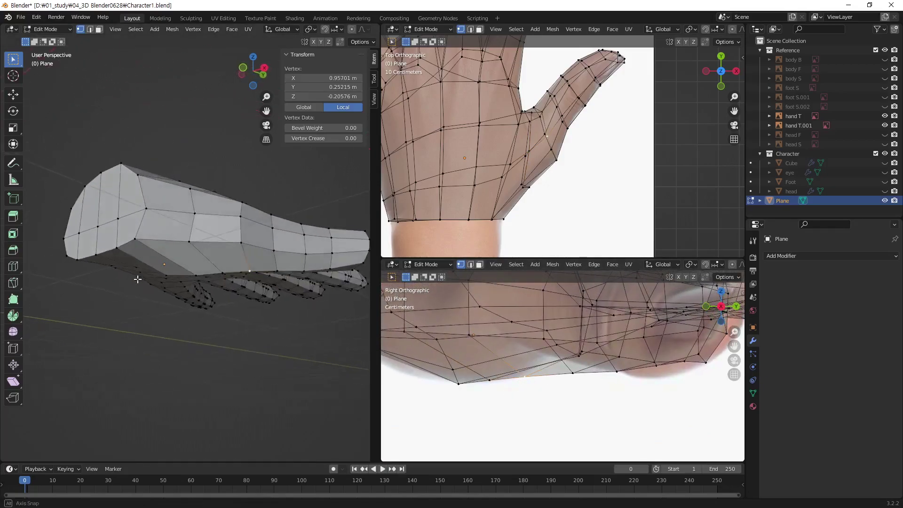
key(g)
key(z)
click(557, 403)
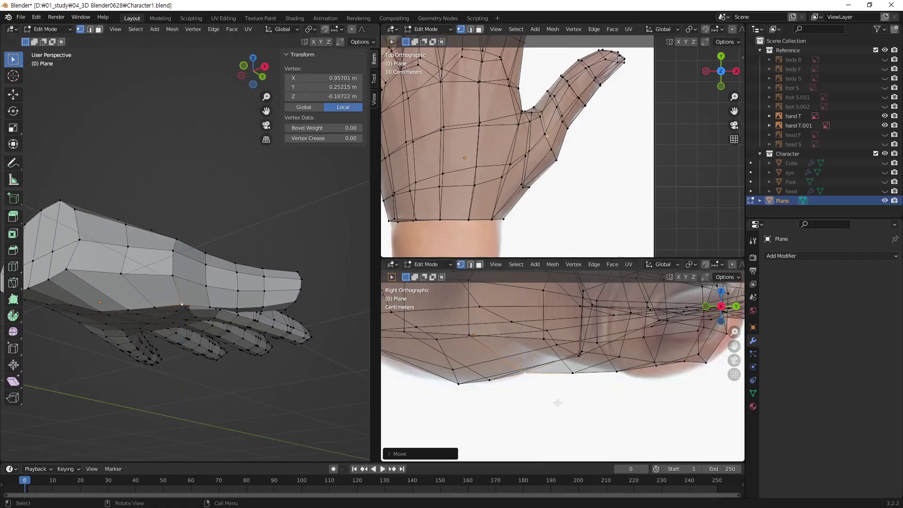
- Raise the same vertex further with two more Z-constrained moves
key(g)
key(z)
click(589, 396)
middle_drag(296, 321, 240, 302)
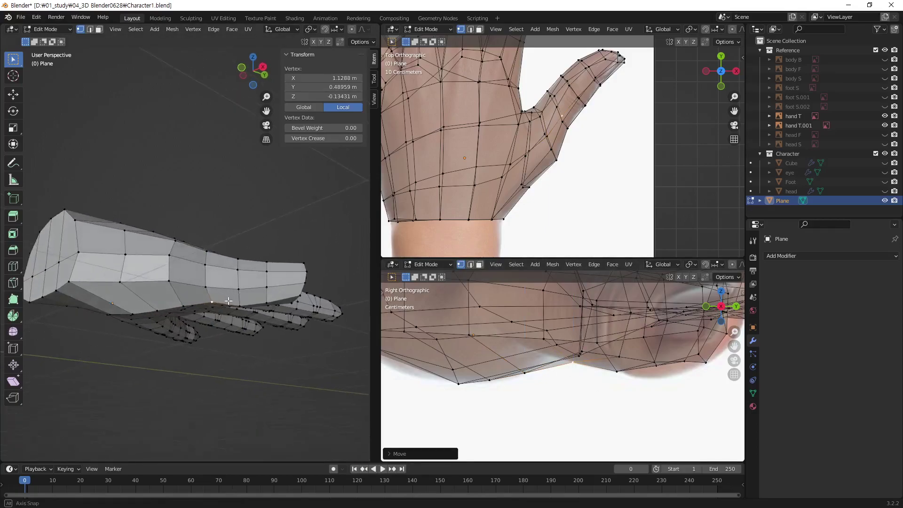
key(g)
key(z)
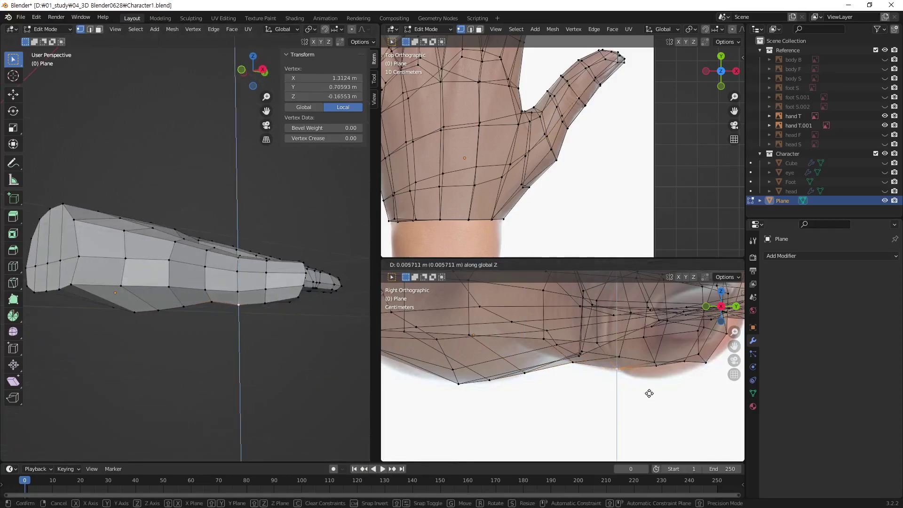
click(650, 394)
- Select a vertex at the bottom of the hand and adjust its height along Z
middle_drag(244, 290, 241, 306)
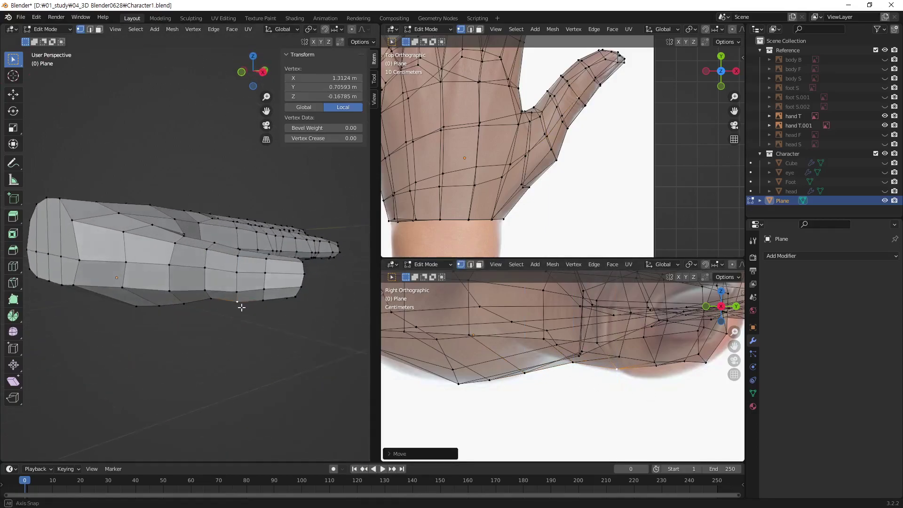
click(258, 312)
click(263, 302)
key(g)
key(z)
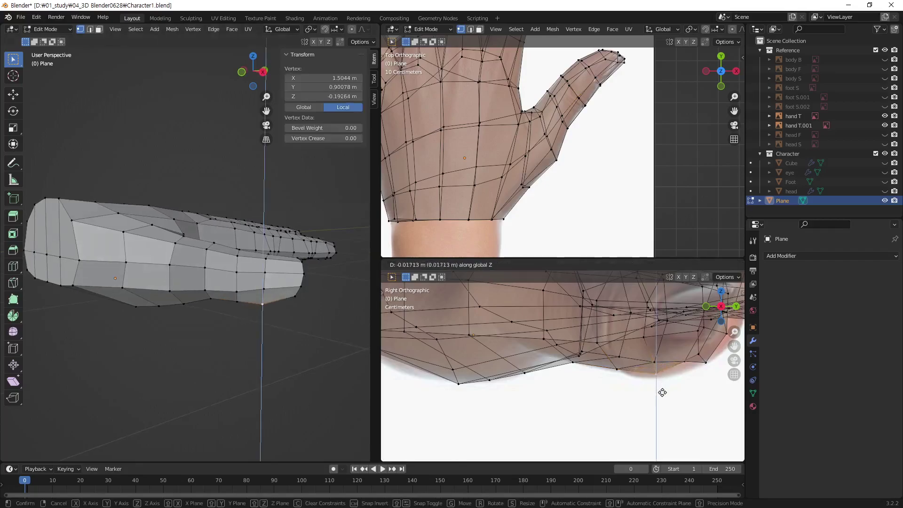
click(662, 396)
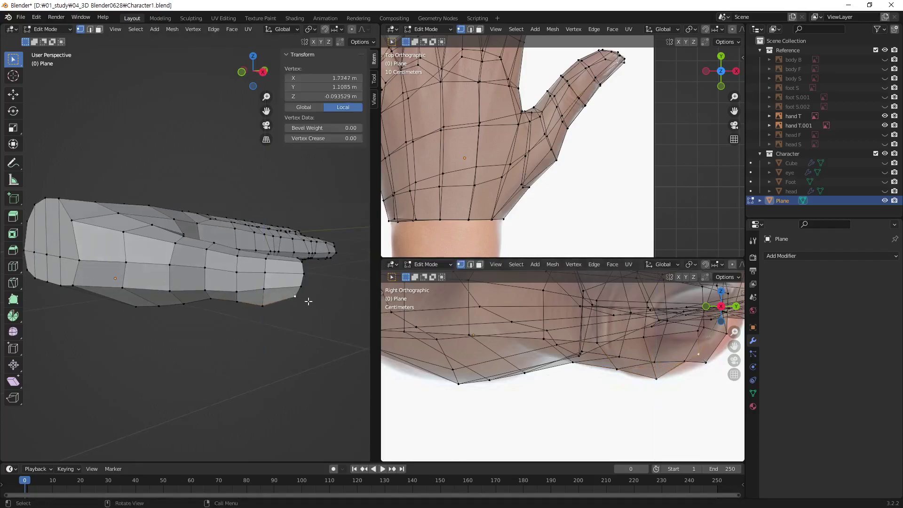
key(g)
key(z)
click(696, 399)
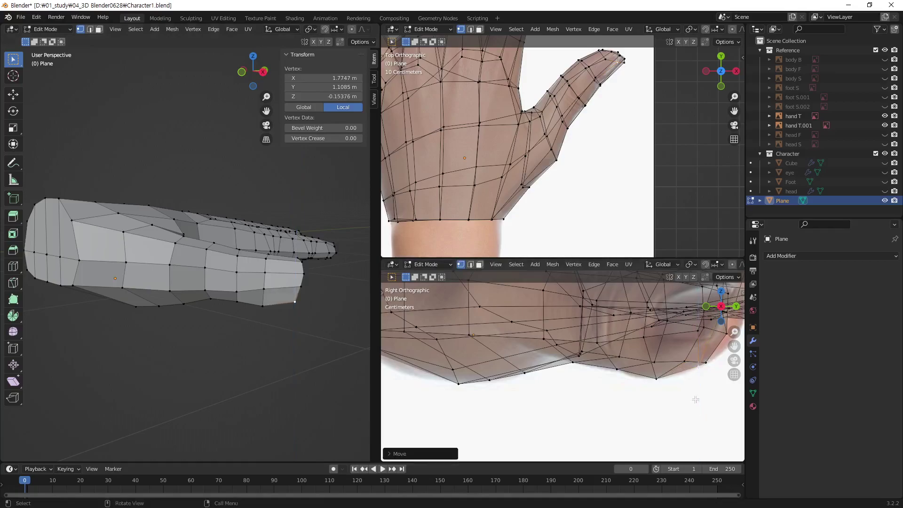
- Move another finger vertex vertically, then lower it slightly
click(268, 290)
key(g)
key(z)
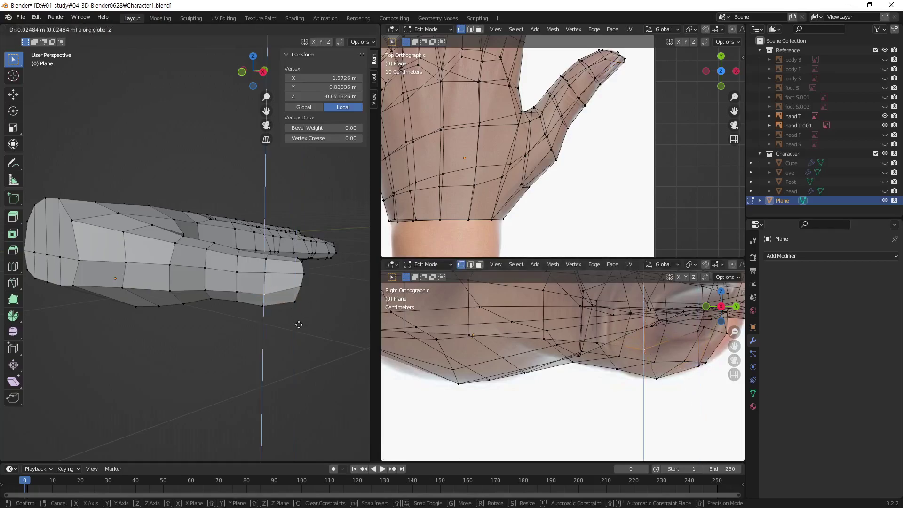
mouse_move(298, 325)
middle_down()
mouse_move(310, 314)
mouse_move(288, 278)
middle_up()
click(309, 317)
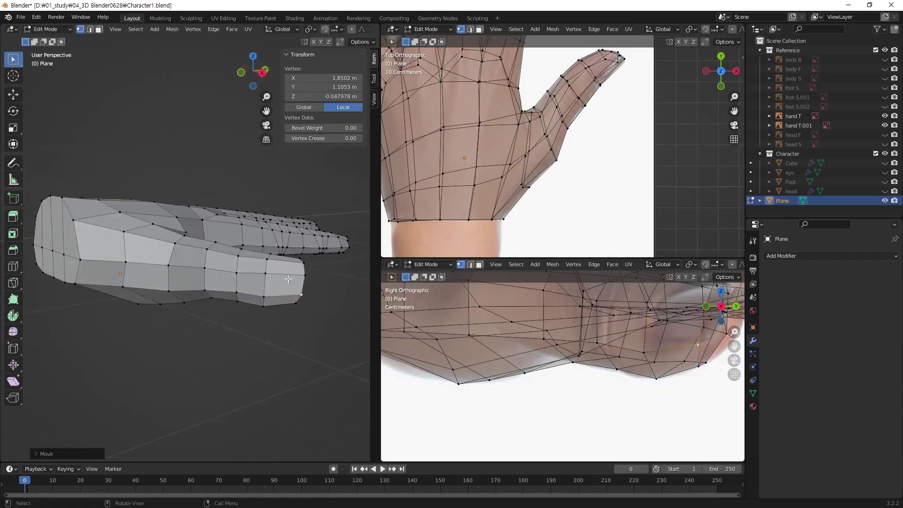
key(g)
key(z)
click(271, 291)
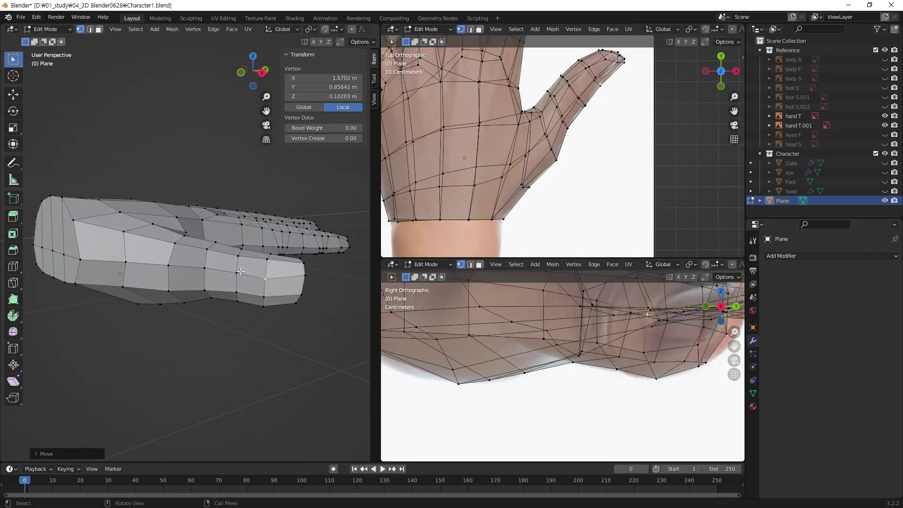
- Cancel an unwanted move and set a different finger vertex's height along Z
key(g)
key(z)
key(Escape)
click(206, 268)
key(g)
key(z)
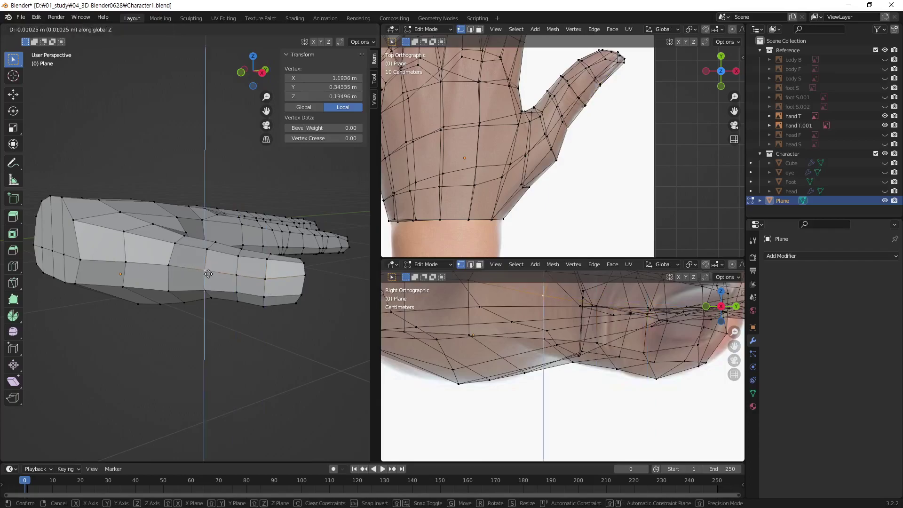
click(208, 274)
- Adjust the fingertip vertices' heights along Z to shape the tip
click(305, 280)
key(g)
key(z)
click(316, 293)
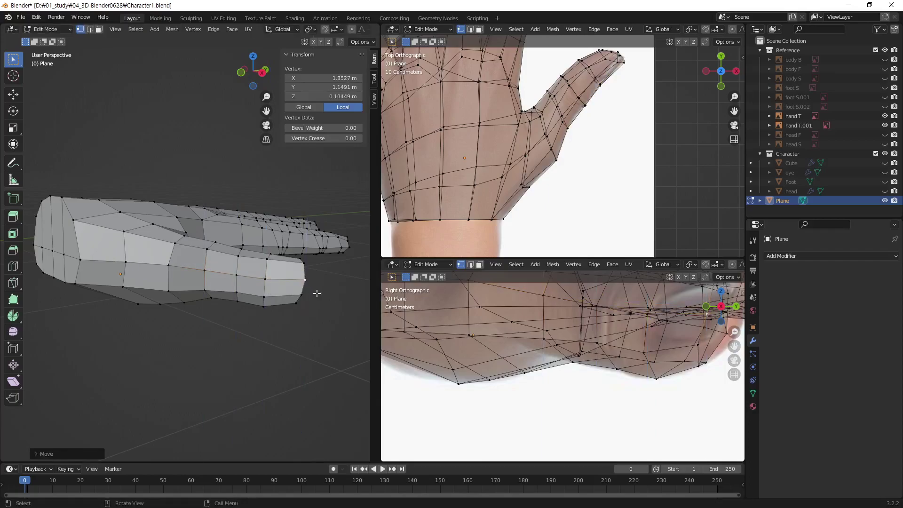
key(g)
key(z)
click(308, 305)
click(304, 264)
key(g)
key(z)
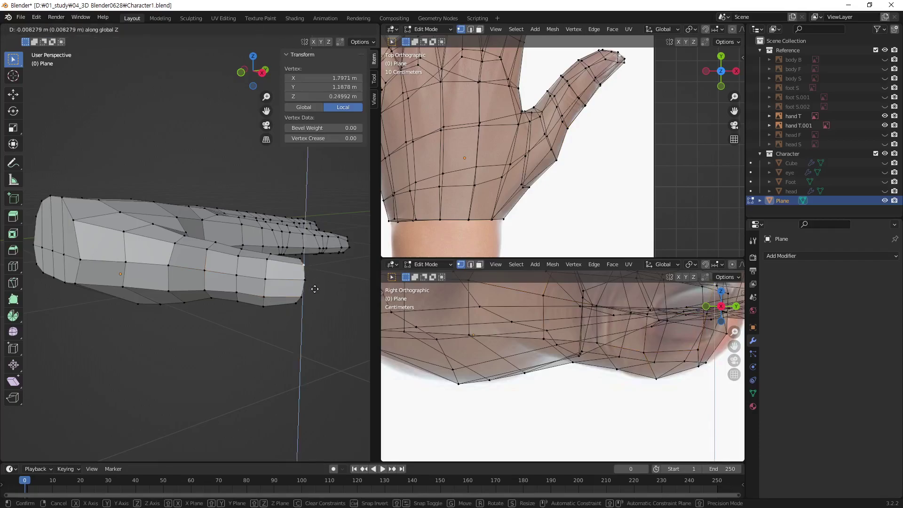
click(315, 289)
- Orbit and zoom around the hand, then select the vertex in the thumb crease
click(312, 317)
mouse_move(312, 316)
middle_down()
mouse_move(191, 272)
mouse_move(329, 297)
mouse_move(266, 352)
mouse_move(152, 256)
mouse_move(156, 181)
middle_up()
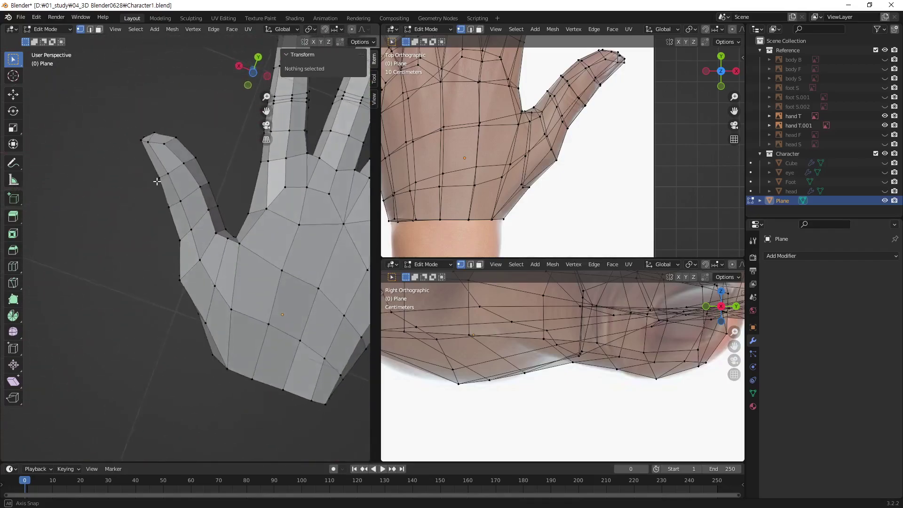
scroll(277, 263, up, 2)
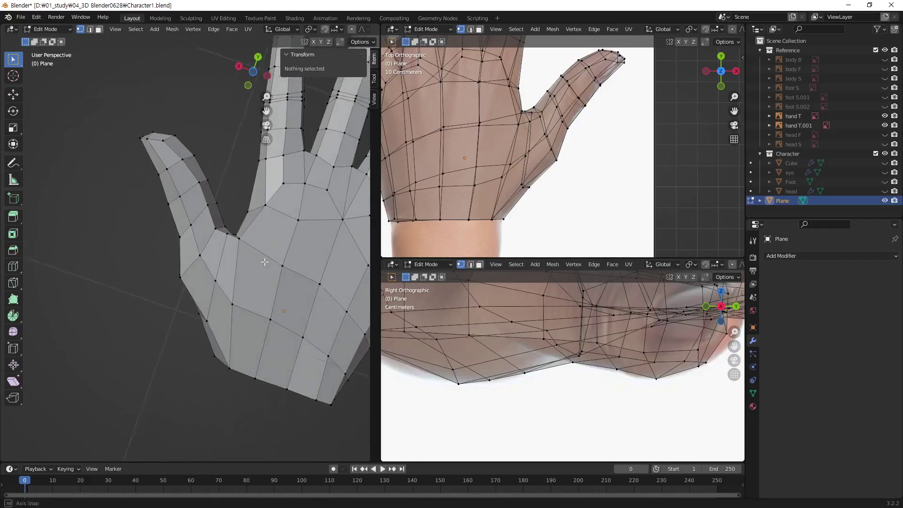
scroll(271, 225, up, 3)
scroll(271, 224, up, 1)
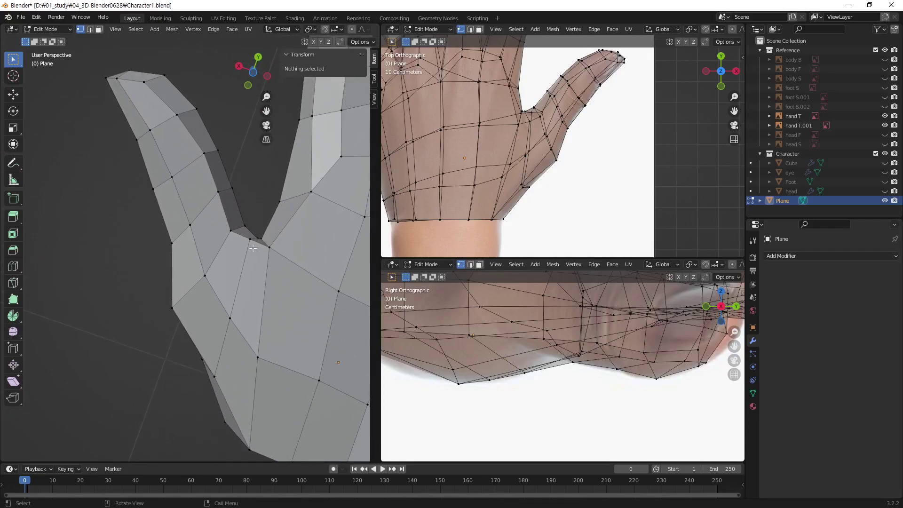
click(275, 254)
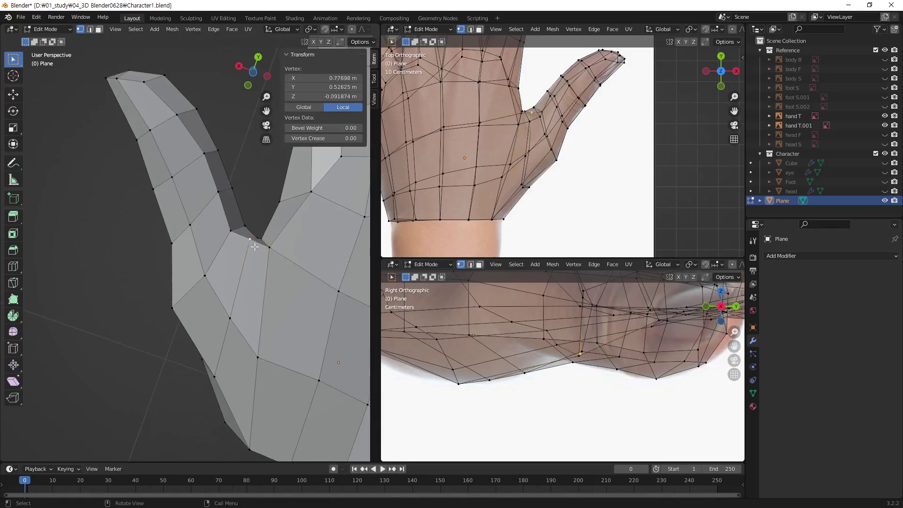
- Move the crease vertex at the thumb base outward to match the reference
mouse_move(260, 245)
middle_down()
mouse_move(235, 296)
mouse_move(255, 285)
middle_up()
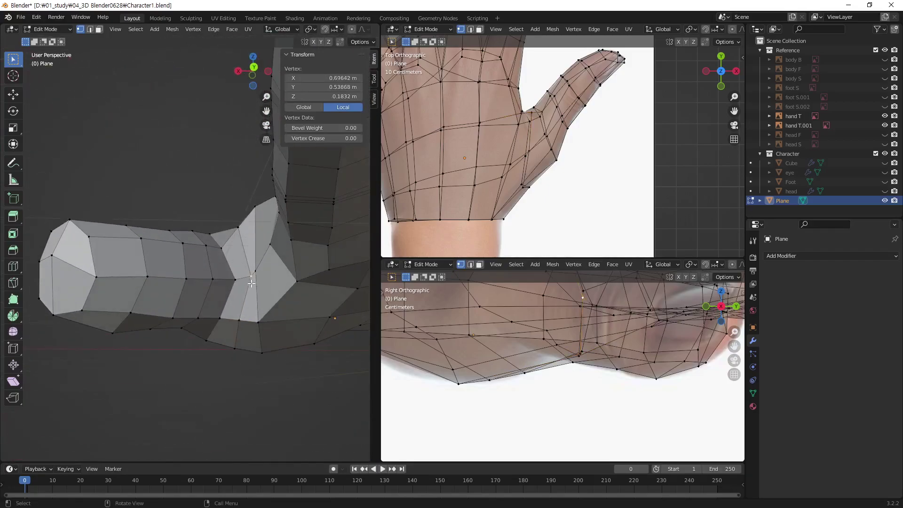
key(g)
click(246, 285)
scroll(548, 111, up, 1)
scroll(517, 141, up, 2)
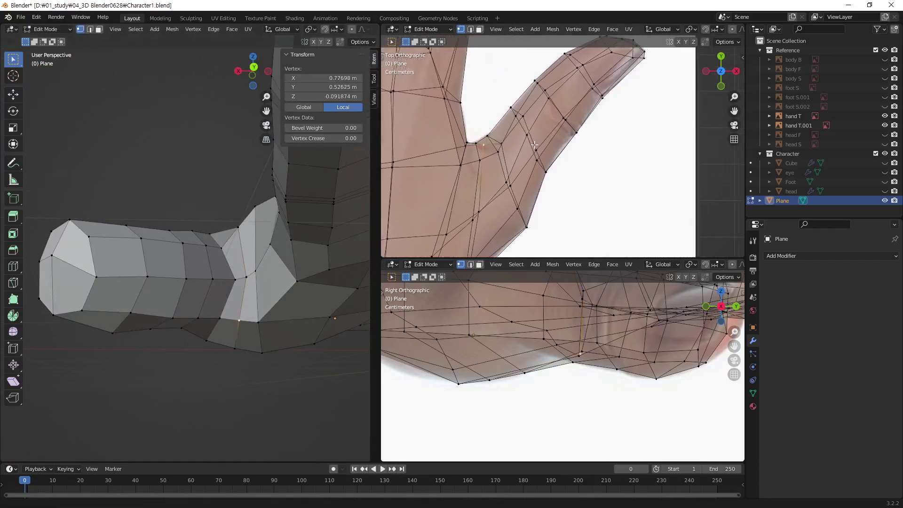
scroll(483, 172, up, 1)
- Reposition two more thumb-base vertices to follow the reference hand's outline
key(g)
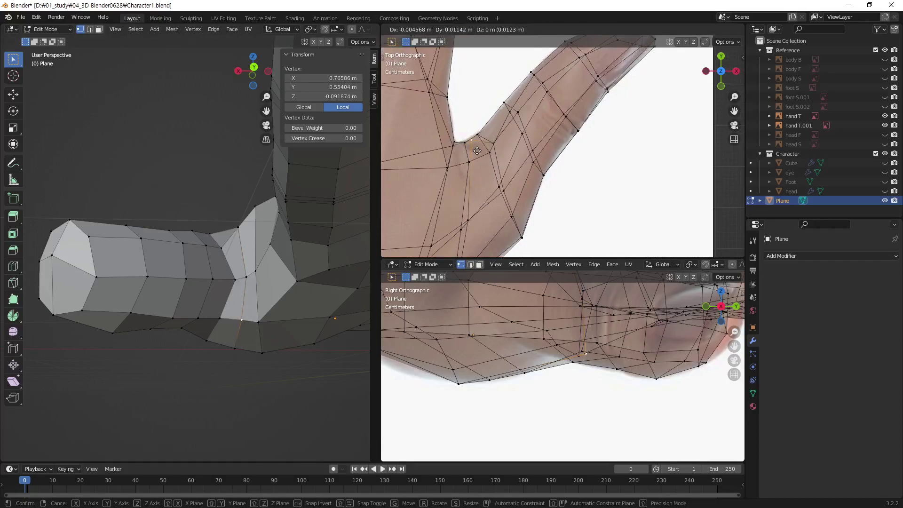
click(477, 152)
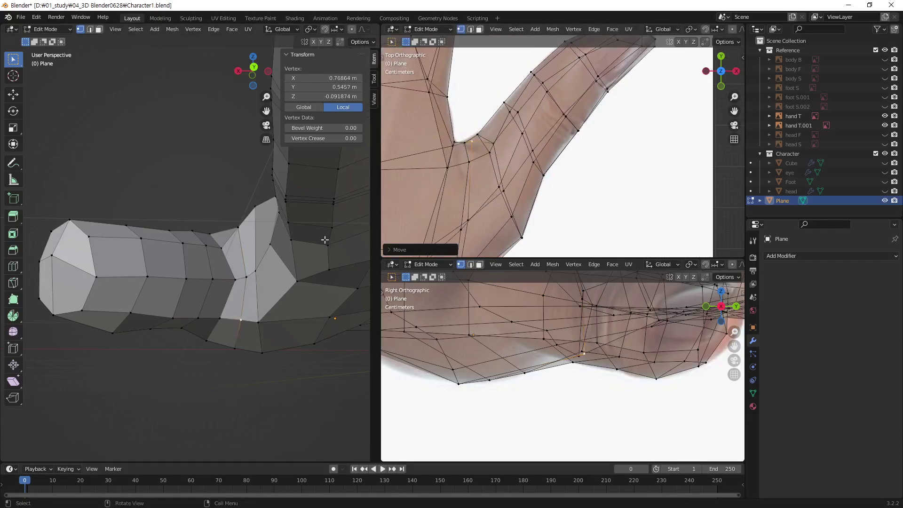
click(256, 323)
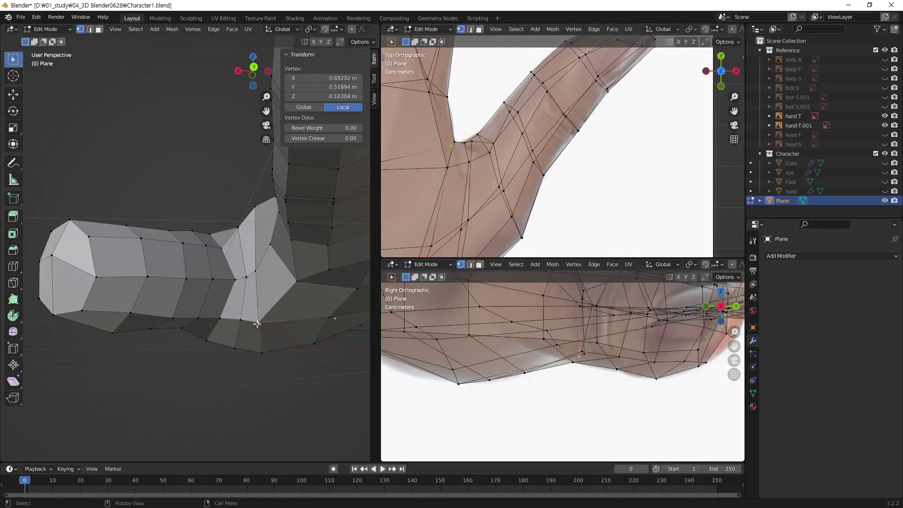
key(g)
click(512, 158)
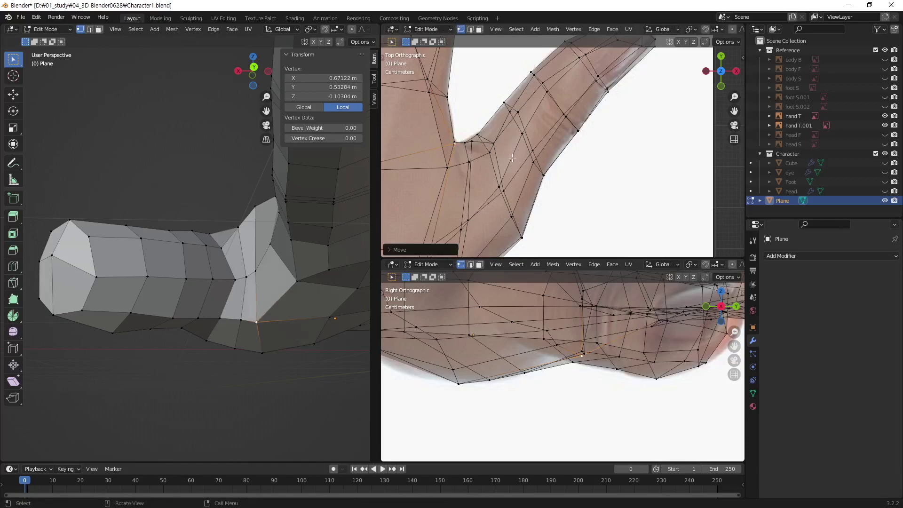
- Shift another thumb-base vertex onto the reference outline and inspect it
click(218, 317)
key(g)
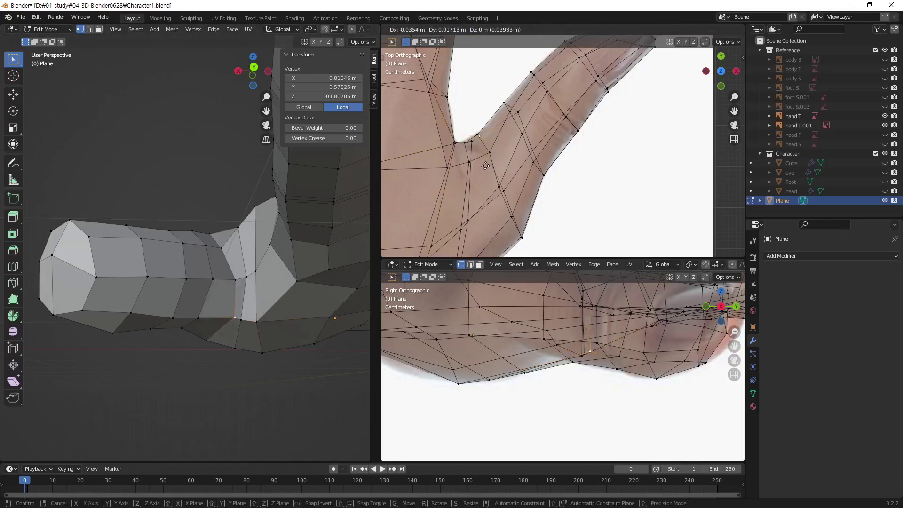
click(485, 166)
mouse_move(256, 310)
middle_down()
mouse_move(248, 299)
mouse_move(183, 289)
mouse_move(222, 368)
mouse_move(218, 411)
mouse_move(191, 295)
mouse_move(235, 317)
middle_up()
scroll(235, 316, up, 2)
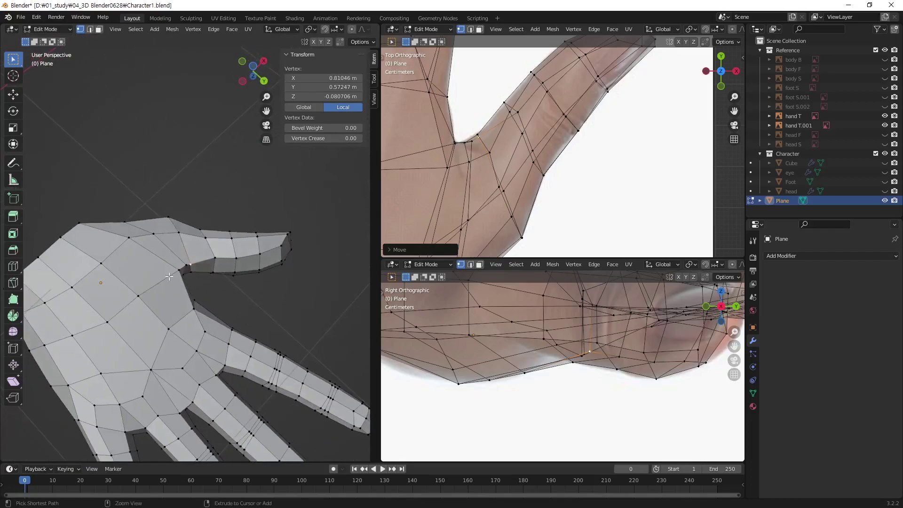
scroll(266, 212, up, 3)
scroll(266, 212, up, 1)
- Nudge the vertex in the thumb crease, then clear the selection
click(160, 305)
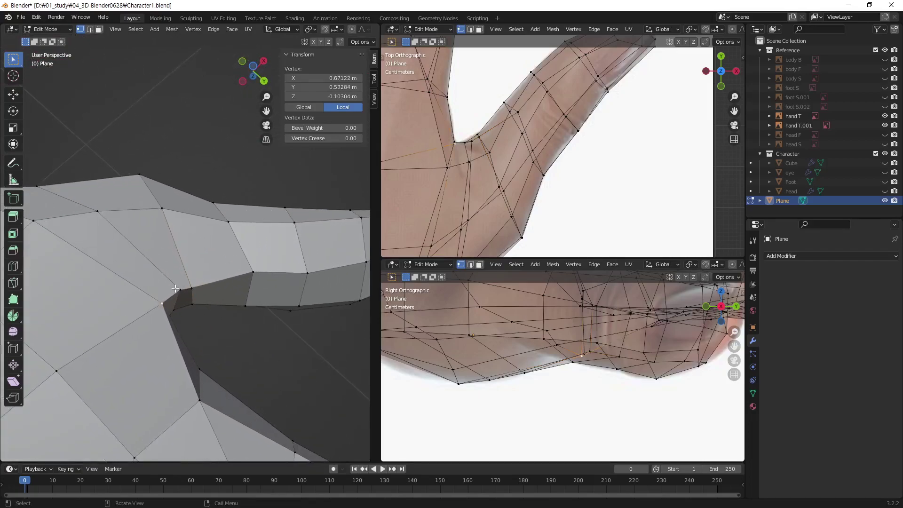
key(g)
click(204, 298)
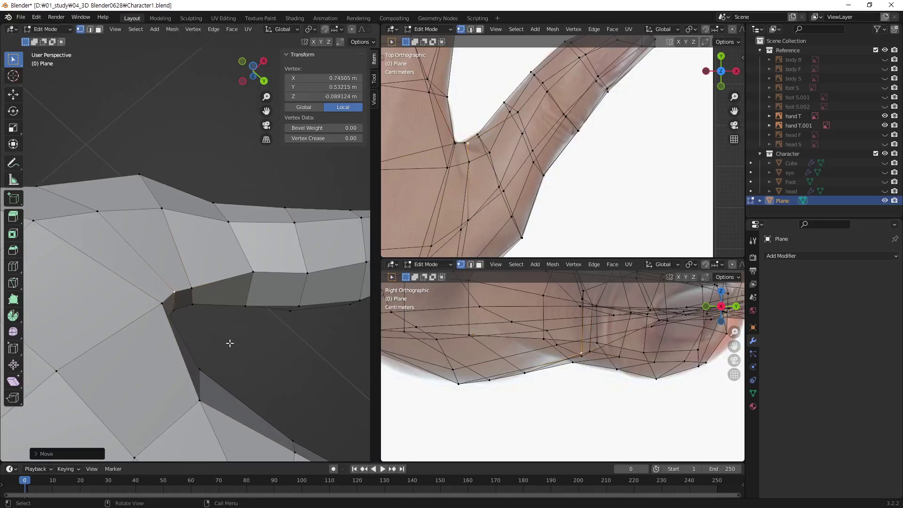
click(230, 343)
middle_drag(259, 298, 218, 285)
mouse_move(233, 305)
middle_down()
mouse_move(243, 284)
mouse_move(255, 300)
mouse_move(270, 272)
mouse_move(34, 347)
mouse_move(214, 312)
middle_up()
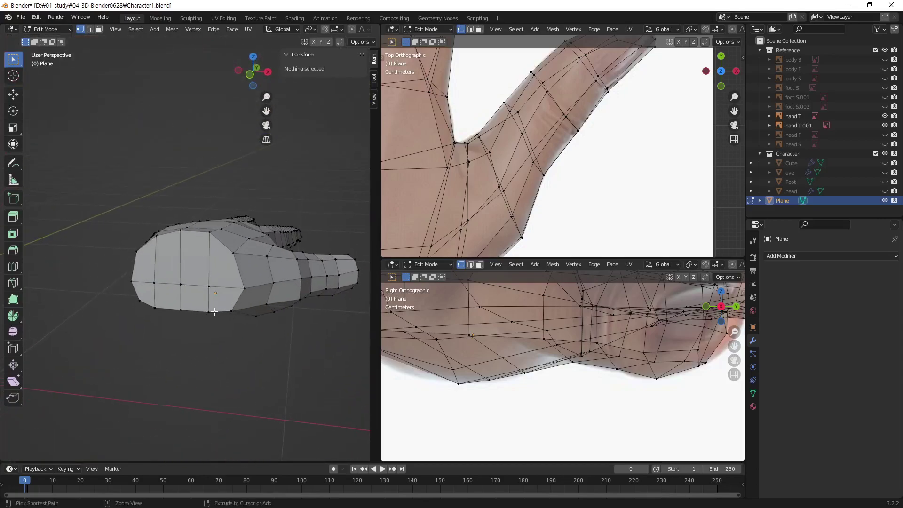
- In face select mode, select the eight faces of the wrist cap
scroll(214, 311, up, 2)
key(3)
click(126, 279)
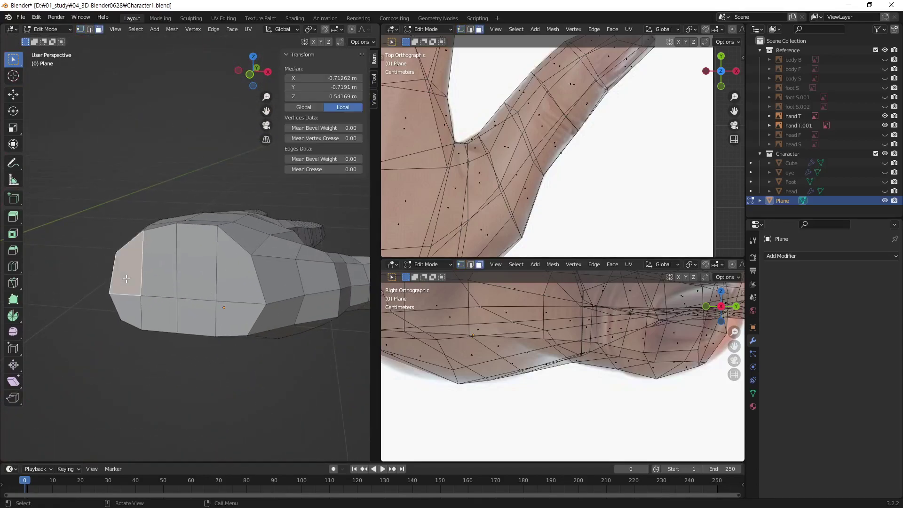
shift+click(126, 313)
shift+click(159, 314)
shift+click(159, 261)
shift+click(196, 261)
shift+click(196, 317)
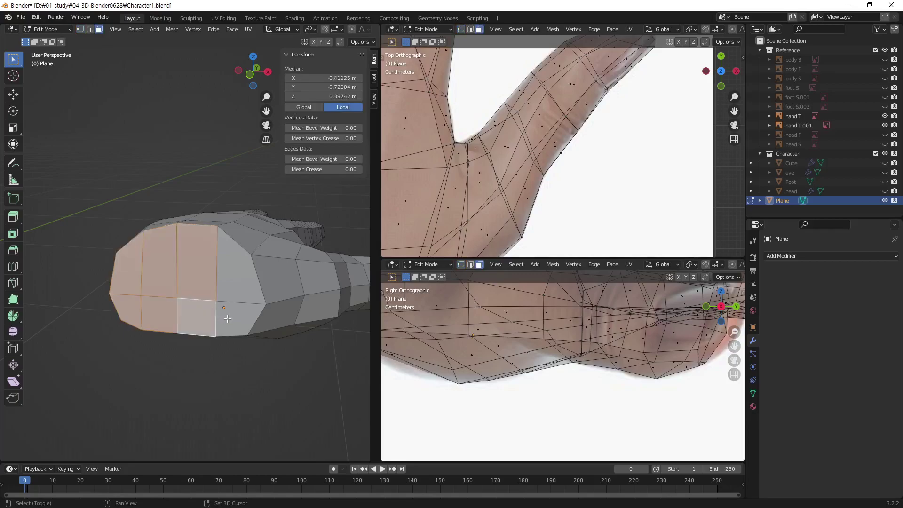
shift+click(227, 319)
shift+click(236, 266)
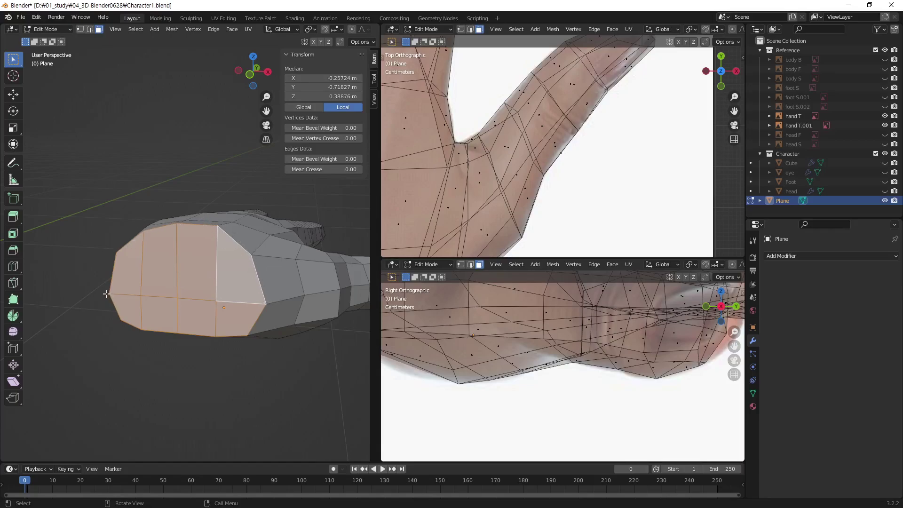
- Clear the selection and reselect all eight wrist cap faces from a better angle
click(287, 390)
mouse_move(273, 264)
middle_down()
mouse_move(295, 267)
mouse_move(287, 273)
middle_up()
click(163, 282)
shift+click(198, 277)
shift+click(236, 277)
shift+click(276, 278)
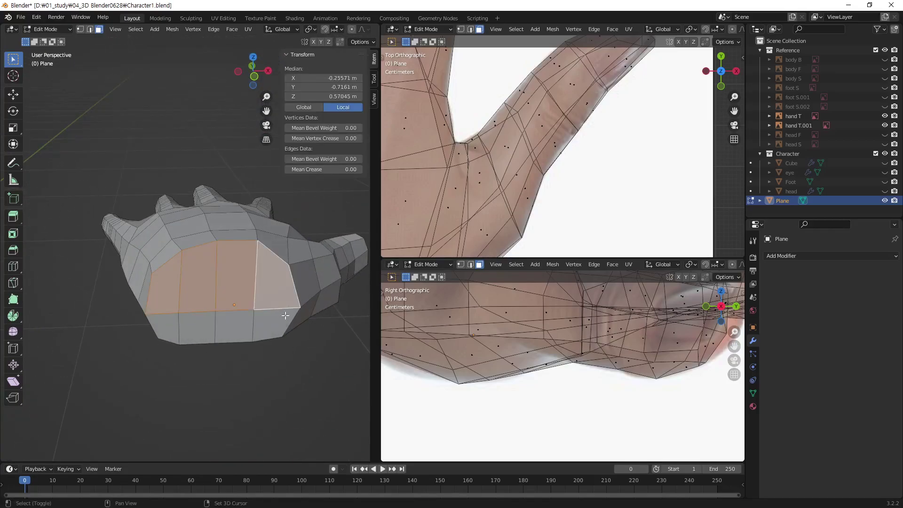
shift+click(279, 324)
shift+click(235, 325)
shift+click(198, 326)
shift+click(163, 328)
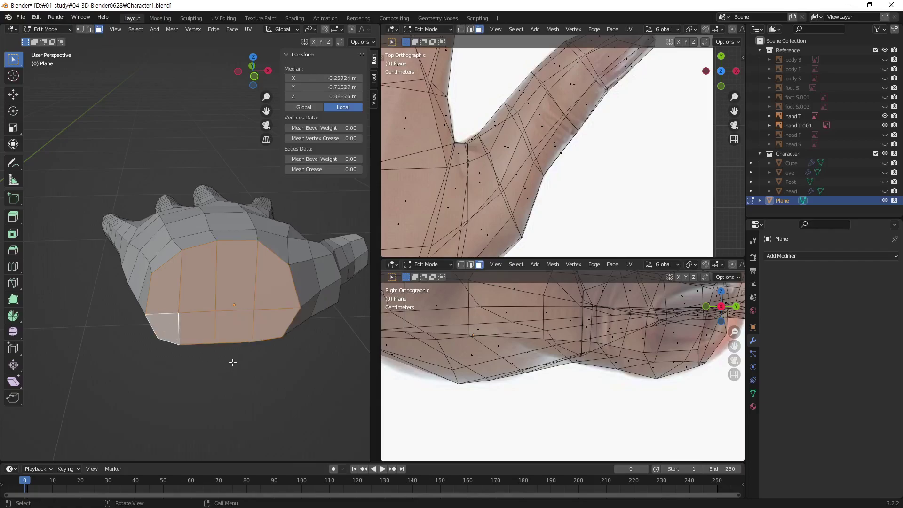
- Delete the selected wrist cap faces to open the wrist end
key(x)
click(230, 386)
mouse_move(277, 305)
middle_down()
mouse_move(290, 285)
mouse_move(29, 264)
mouse_move(211, 258)
middle_up()
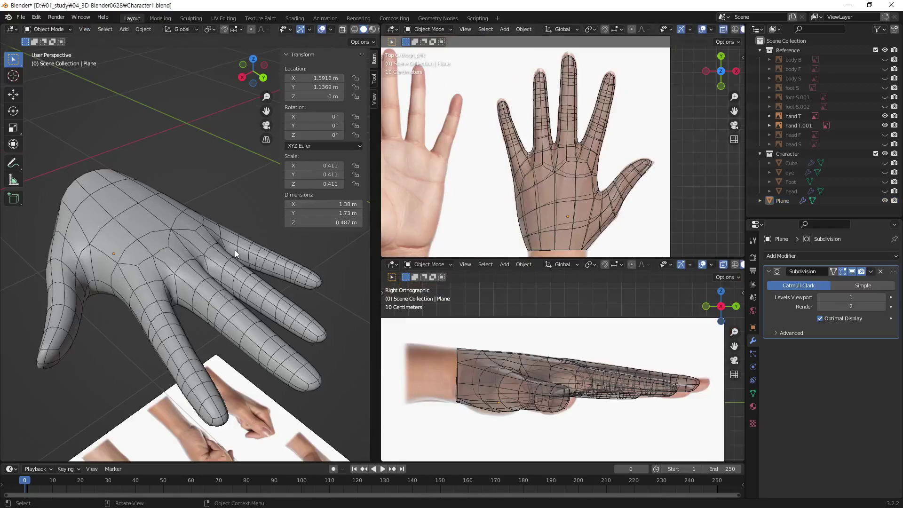
- Rename the hand mesh object to 'Hand'
click(239, 268)
mouse_move(222, 264)
middle_down()
mouse_move(134, 272)
mouse_move(204, 235)
mouse_move(197, 275)
mouse_move(210, 253)
middle_up()
key(F2)
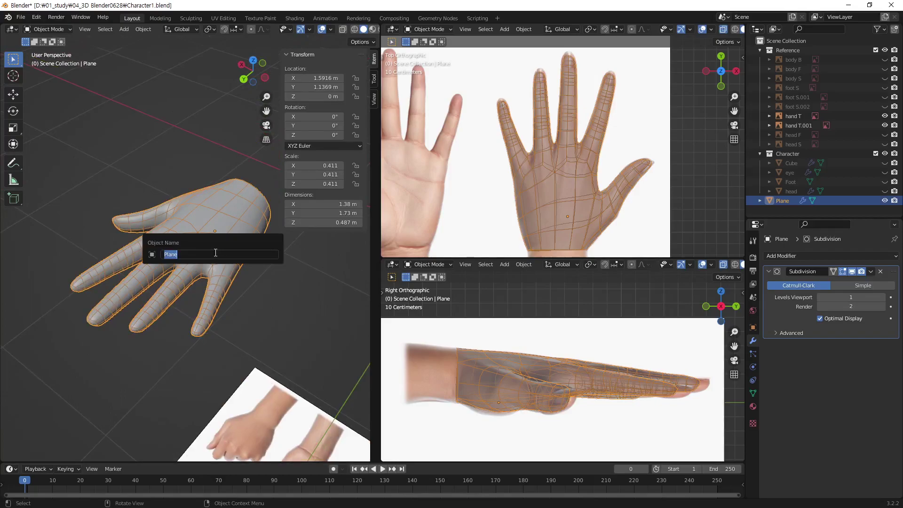
text(Hand)
key(Return)
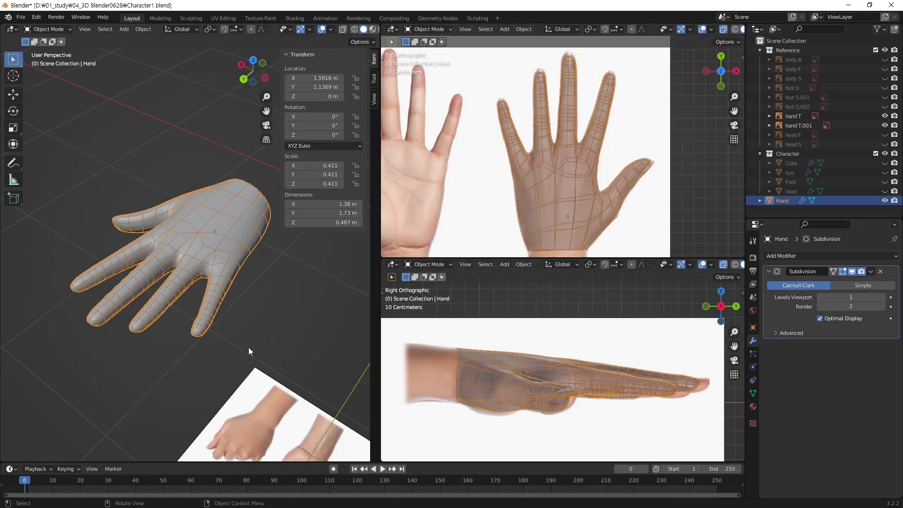
- Move Hand into the Character collection and hide the Reference collection
key(m)
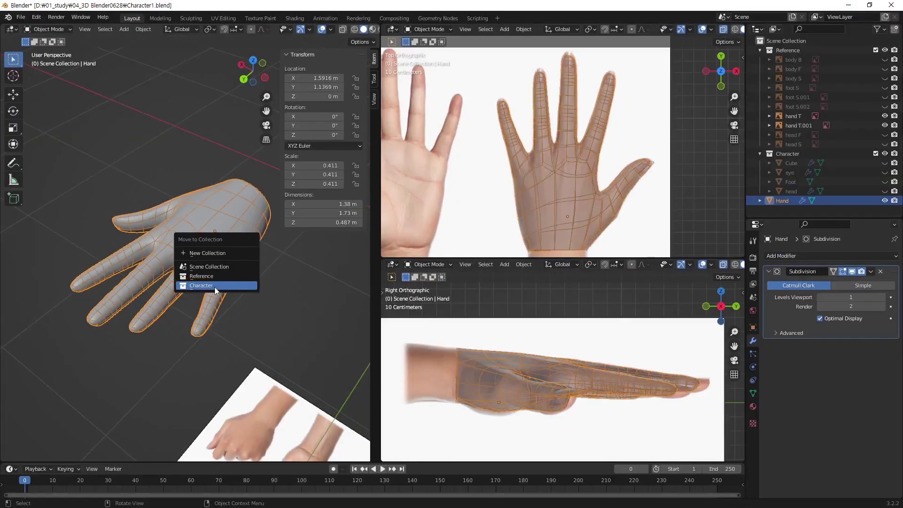
click(215, 287)
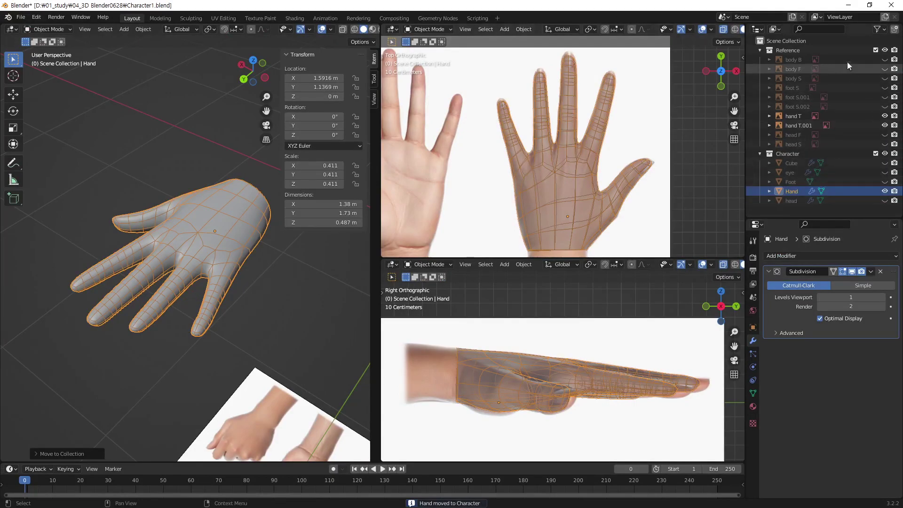
click(885, 50)
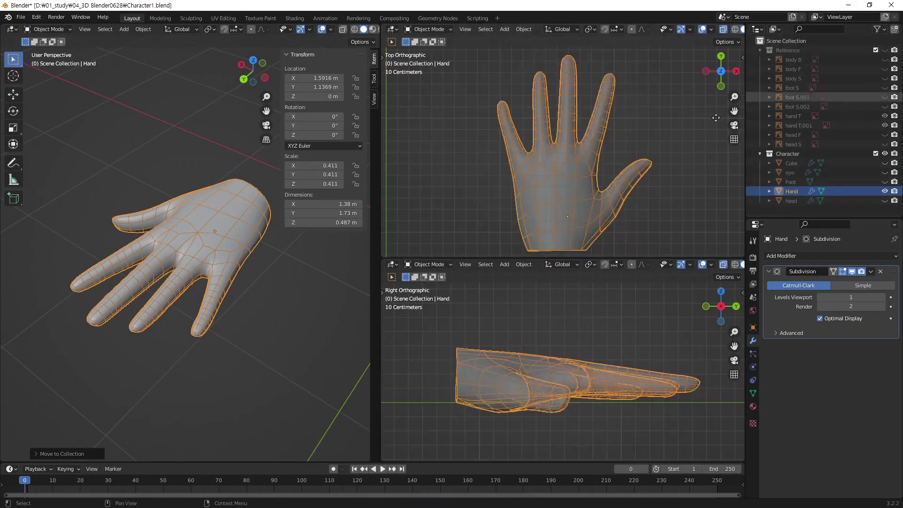
- Collapse the Reference collection and unhide the Cube, eye, Foot and head objects
middle_drag(196, 284, 213, 300)
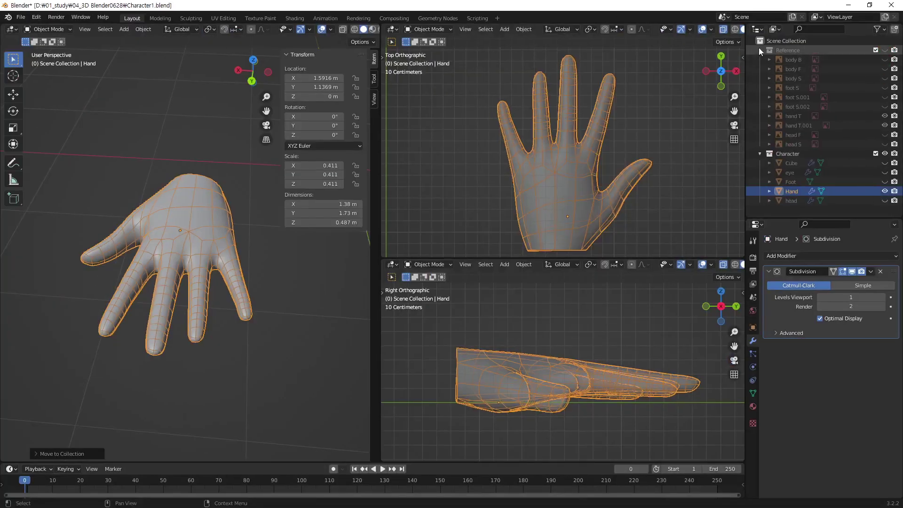
click(760, 51)
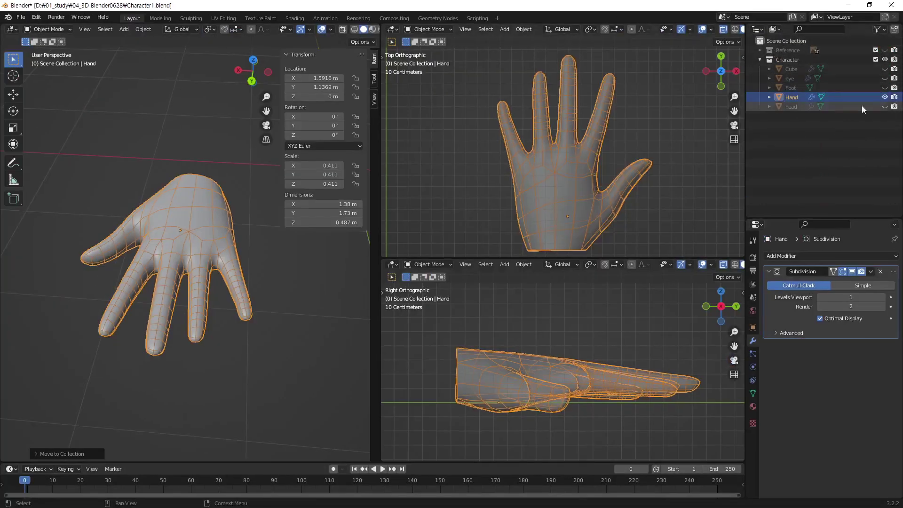
drag(884, 69, 885, 106)
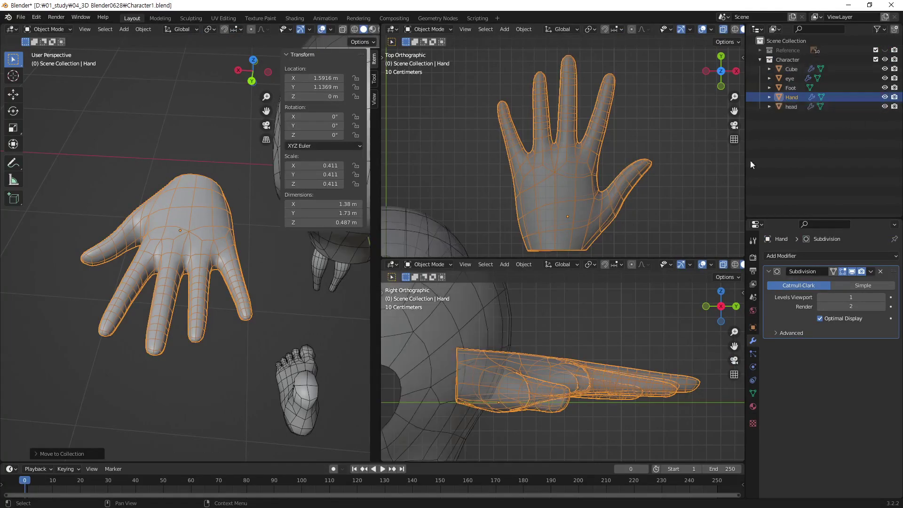
middle_drag(165, 286, 184, 357)
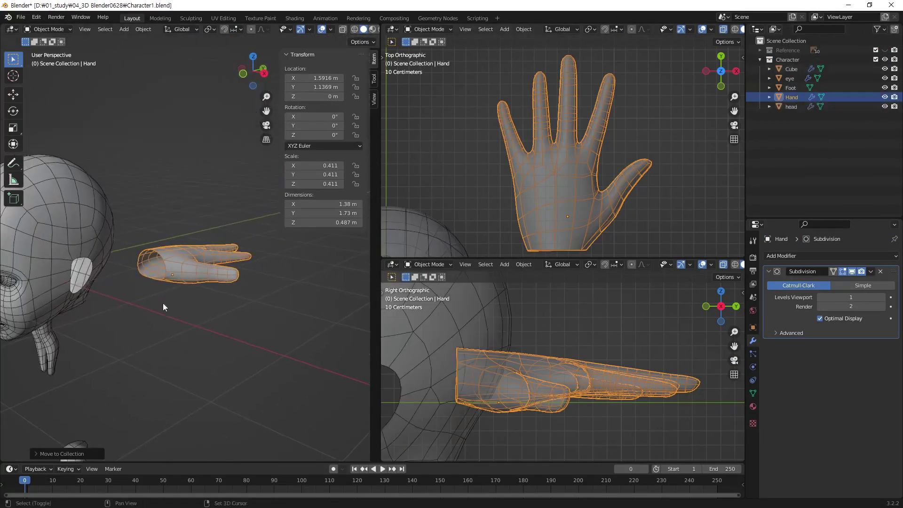
mouse_move(162, 304)
middle_down()
mouse_move(233, 246)
mouse_move(143, 252)
mouse_move(89, 269)
mouse_move(206, 269)
middle_up()
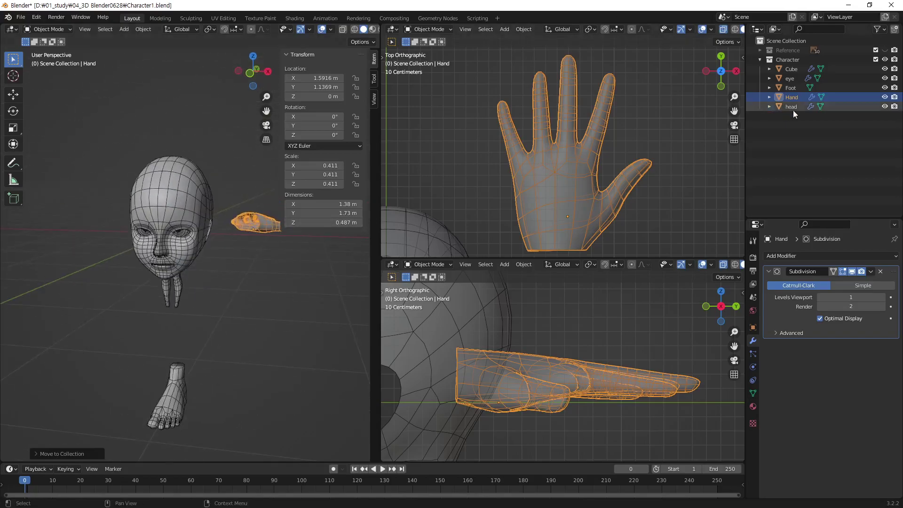
- Hide the head and eye objects, leaving body, foot and Hand visible, and reselect Hand
click(884, 97)
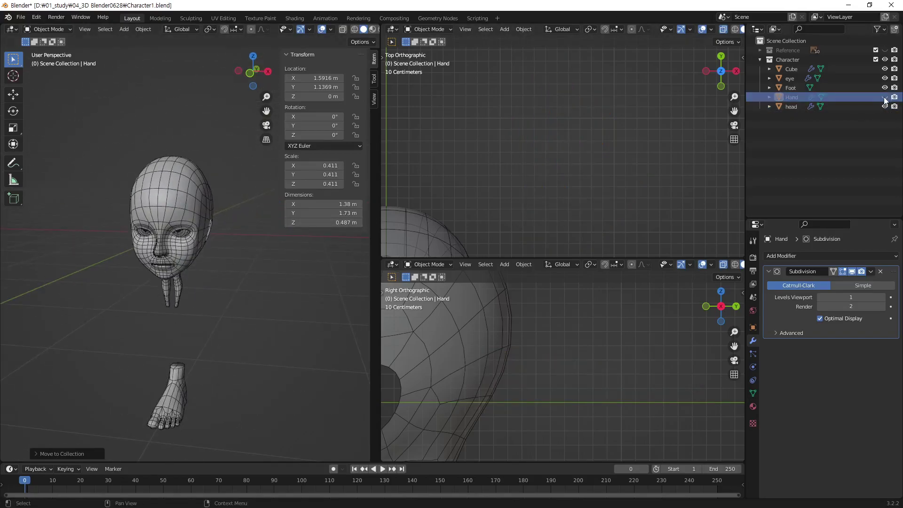
click(885, 97)
click(885, 78)
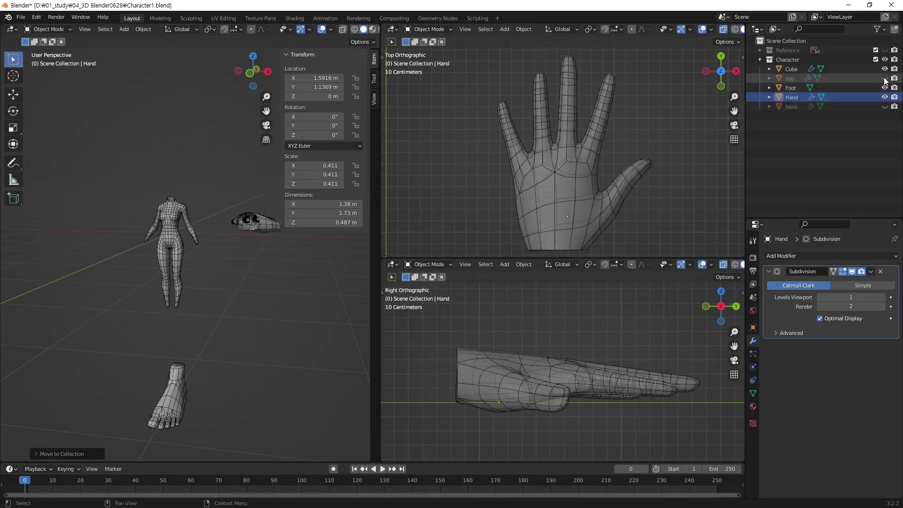
mouse_move(312, 247)
middle_down()
mouse_move(142, 257)
mouse_move(171, 309)
mouse_move(86, 280)
mouse_move(158, 233)
mouse_move(213, 218)
mouse_move(201, 275)
mouse_move(190, 280)
mouse_move(91, 272)
mouse_move(114, 246)
middle_up()
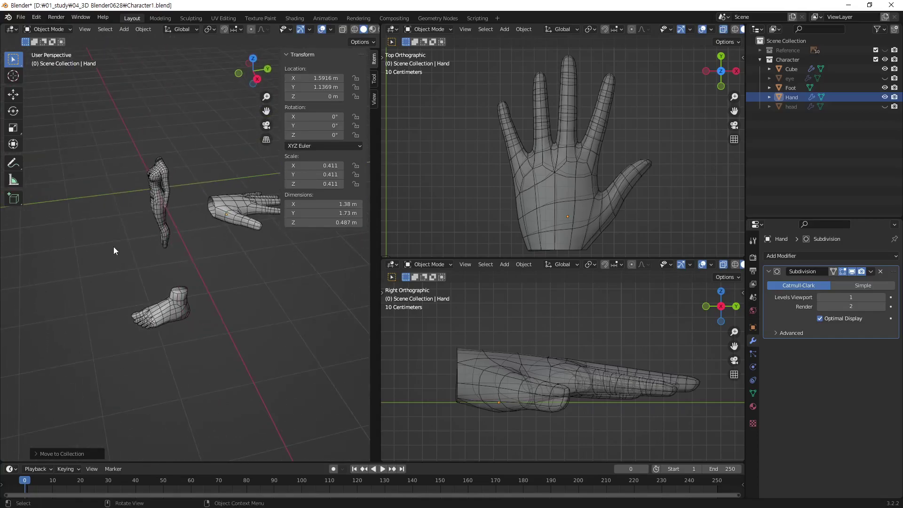
click(237, 207)
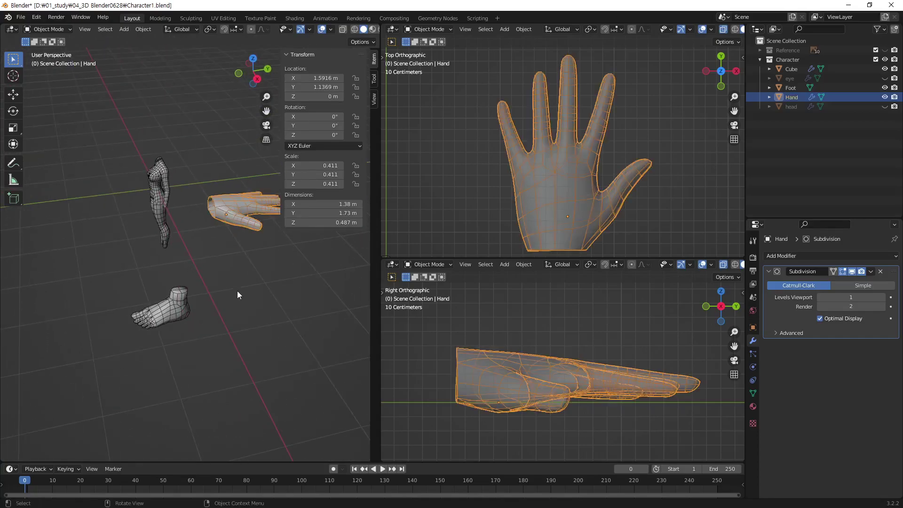
click(182, 317)
click(230, 217)
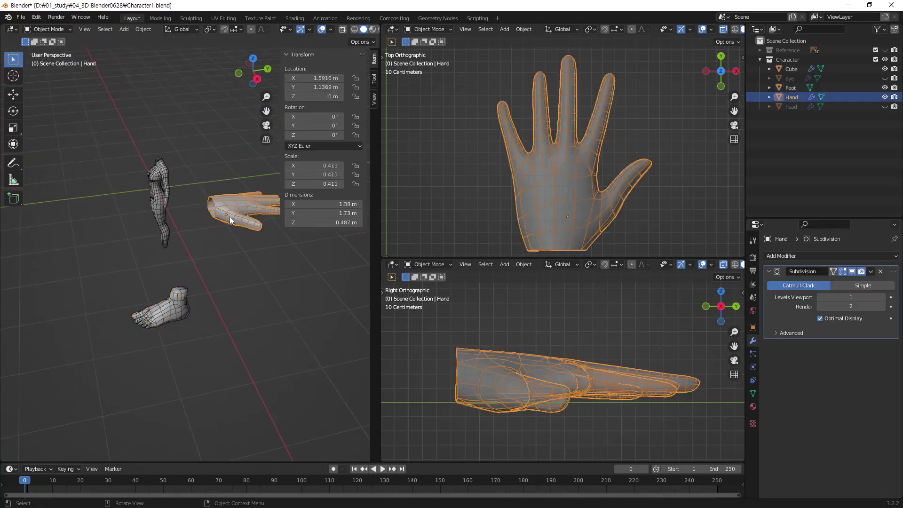
- Remove the hand's Subdivision modifier, then select and frame the Foot
click(881, 271)
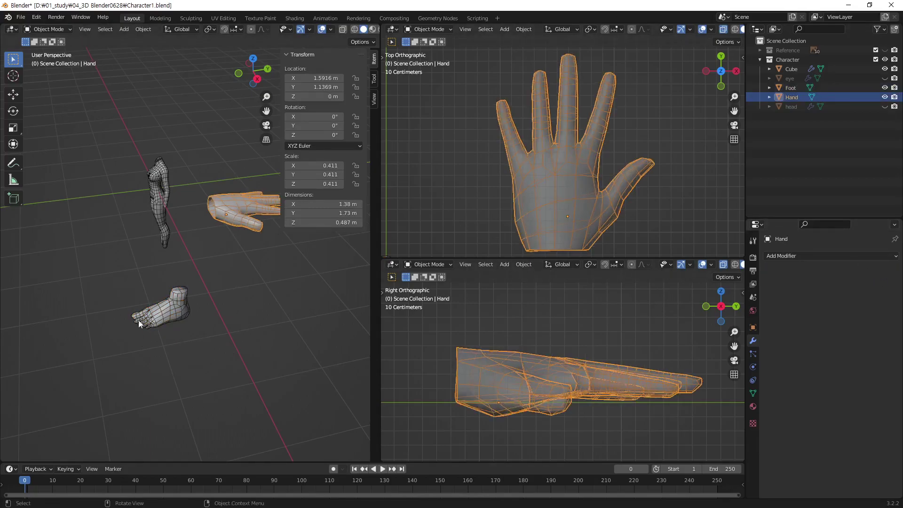
click(160, 329)
middle_drag(196, 338, 148, 202)
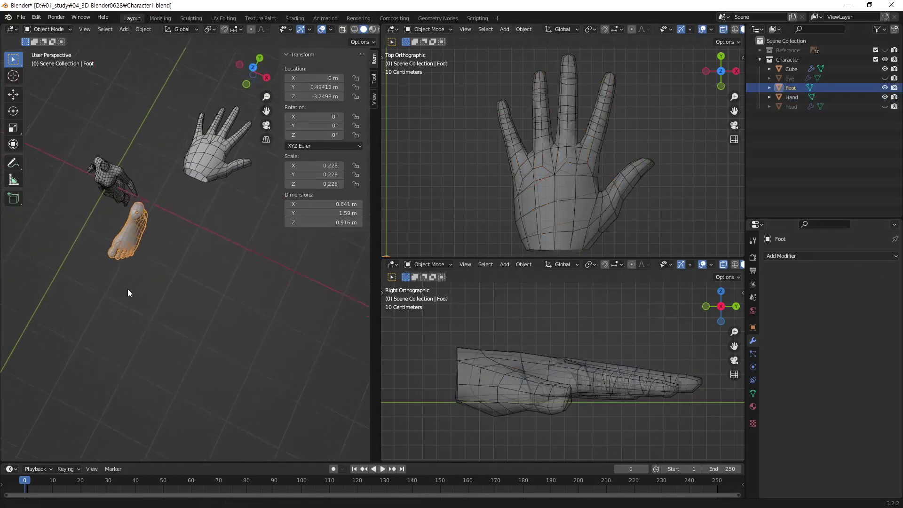
key(KP_Decimal)
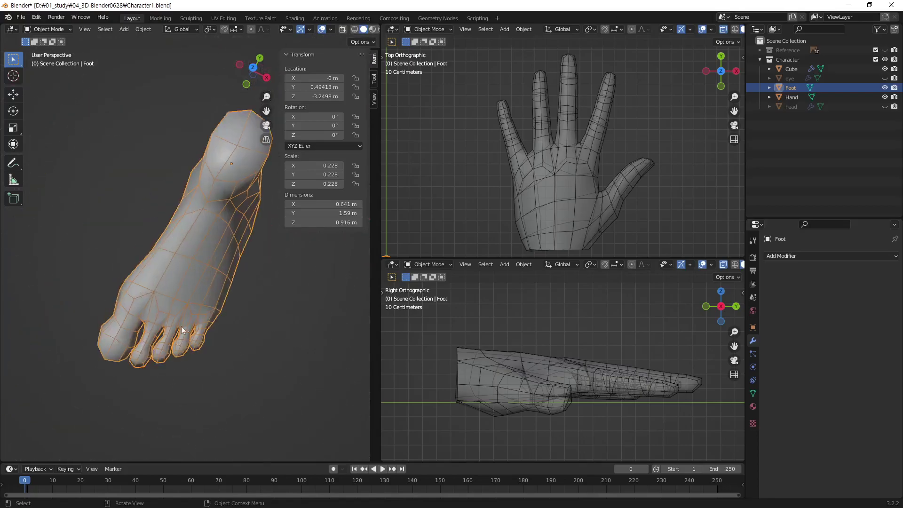
mouse_move(181, 326)
middle_down()
mouse_move(151, 298)
mouse_move(204, 289)
mouse_move(218, 346)
mouse_move(228, 334)
middle_up()
scroll(204, 289, up, 3)
- Add a Subdivision Surface modifier to the foot and inspect the smoothed toes
click(811, 256)
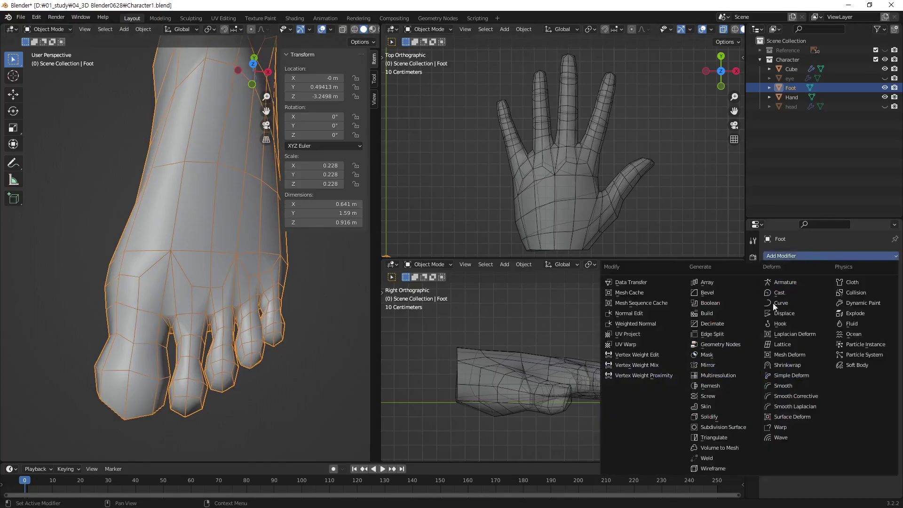
click(731, 428)
mouse_move(221, 348)
middle_down()
mouse_move(229, 361)
mouse_move(230, 351)
middle_up()
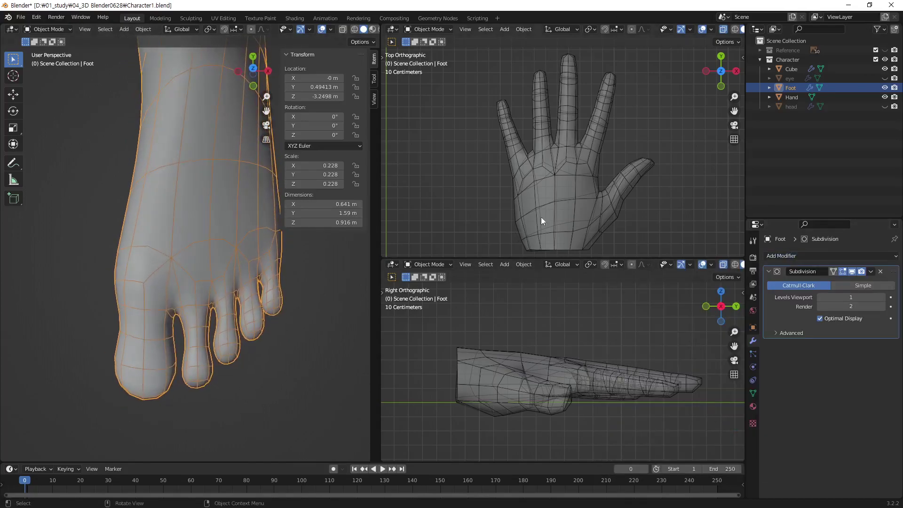
scroll(541, 221, up, 1)
scroll(557, 151, up, 2)
scroll(584, 126, up, 1)
scroll(580, 167, up, 1)
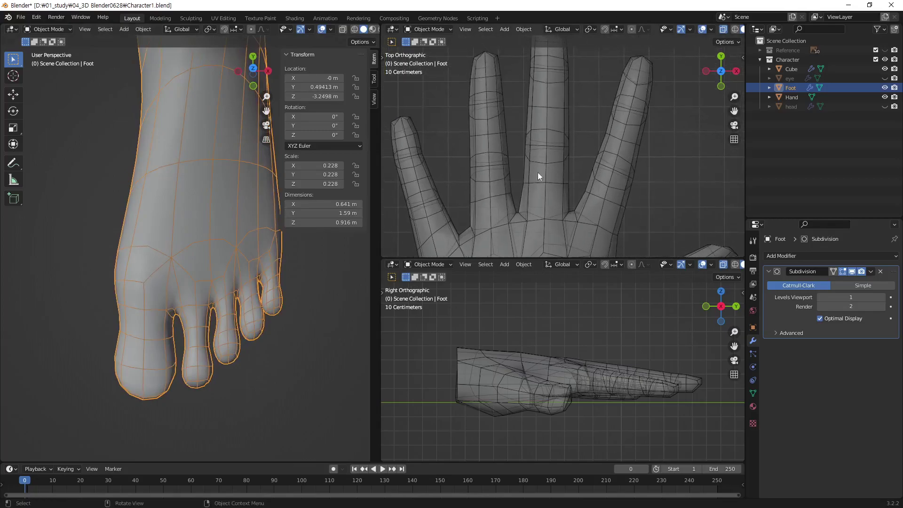
mouse_move(160, 348)
middle_down()
mouse_move(204, 376)
mouse_move(221, 345)
mouse_move(239, 354)
mouse_move(193, 326)
middle_up()
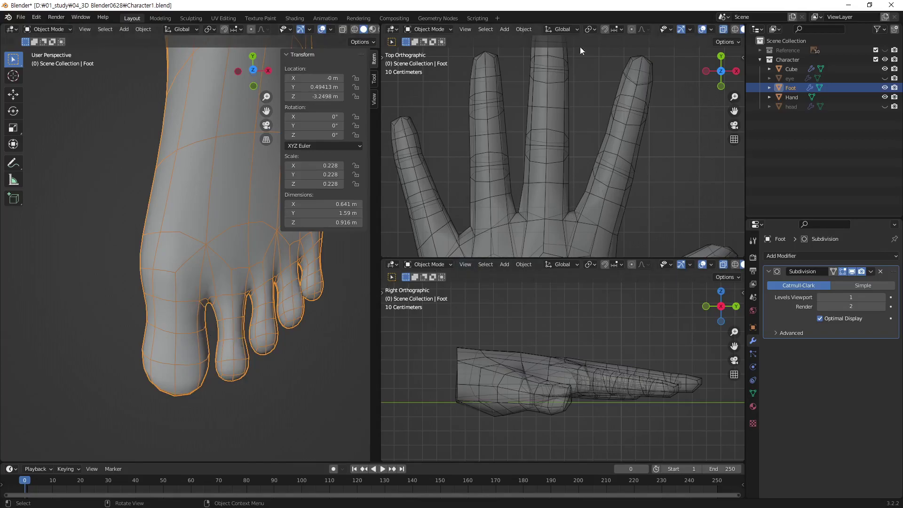
middle_drag(196, 249, 191, 291)
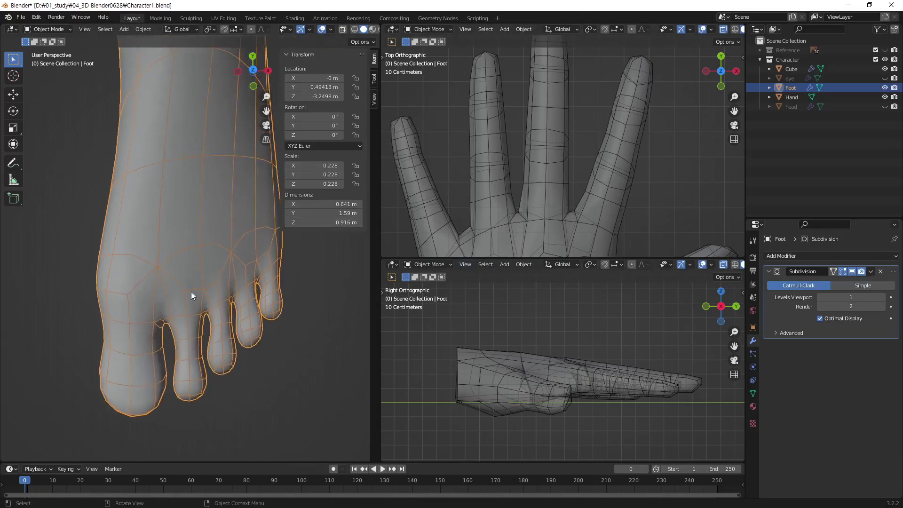
- Remove the foot's Subdivision modifier and deselect the foot
click(880, 272)
middle_drag(193, 334, 321, 363)
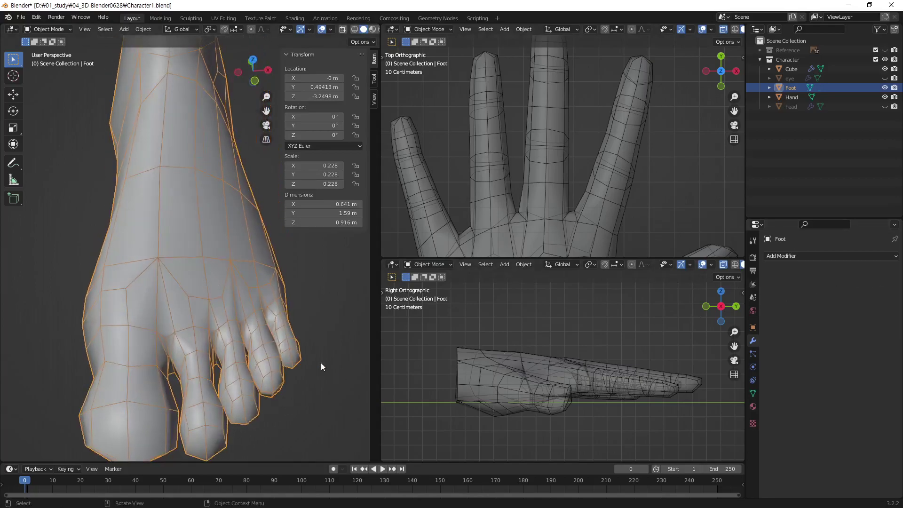
click(331, 344)
scroll(174, 414, down, 4)
mouse_move(174, 415)
middle_down()
mouse_move(171, 353)
mouse_move(199, 277)
middle_up()
scroll(141, 306, down, 3)
- Orbit and zoom to bring the foot's ankle stump into view
mouse_move(103, 328)
middle_down()
mouse_move(182, 314)
mouse_move(267, 337)
mouse_move(232, 336)
middle_up()
scroll(170, 324, up, 2)
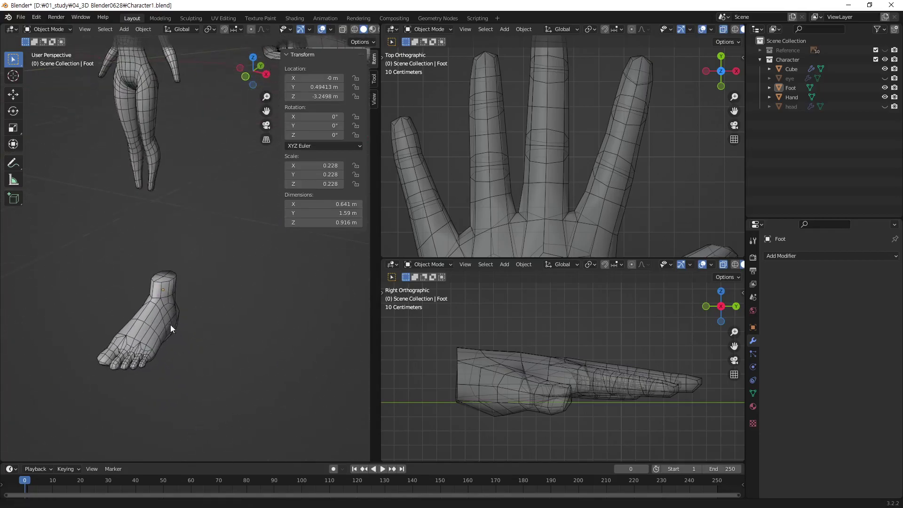
scroll(171, 252, up, 2)
scroll(216, 230, up, 3)
shift+middle_drag(216, 231, 219, 243)
scroll(218, 243, up, 2)
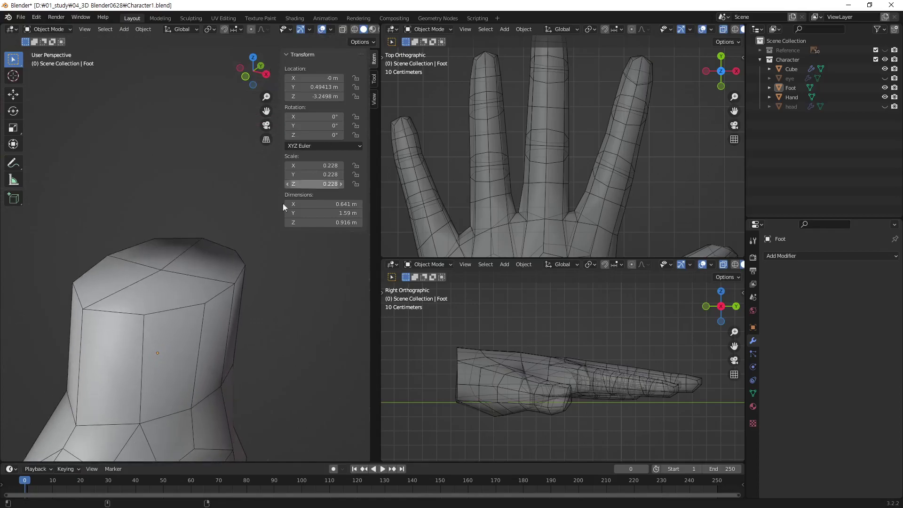
shift+middle_drag(283, 203, 213, 301)
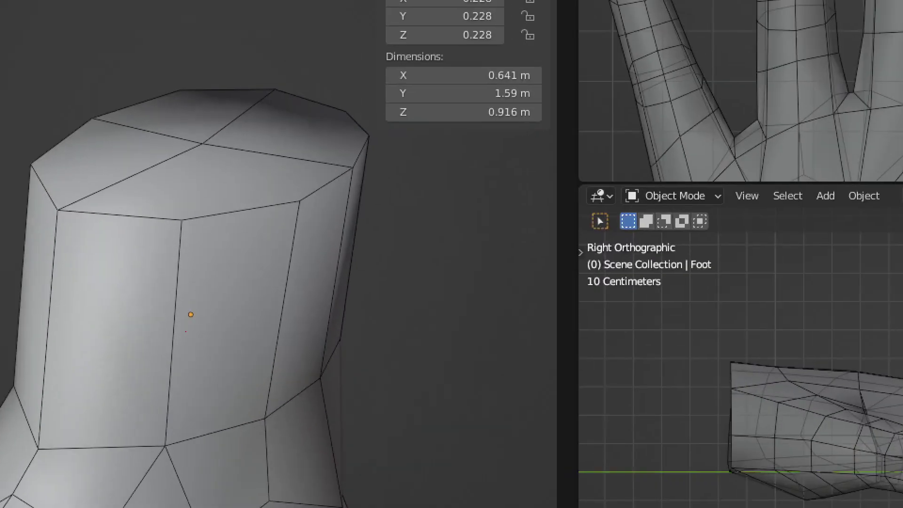
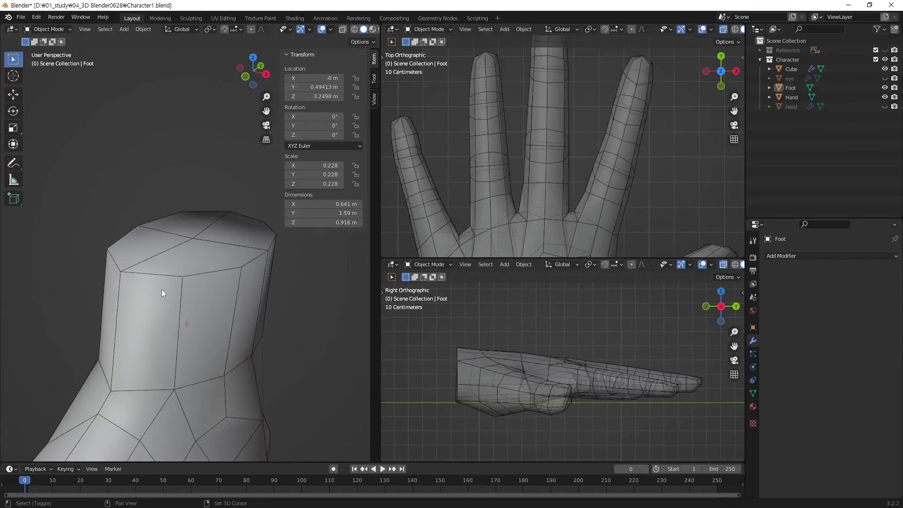
- Place the 3D cursor on the ankle's top-rim corner vertex and show the 3D Cursor overlay
scroll(205, 275, up, 3)
scroll(153, 263, down, 2)
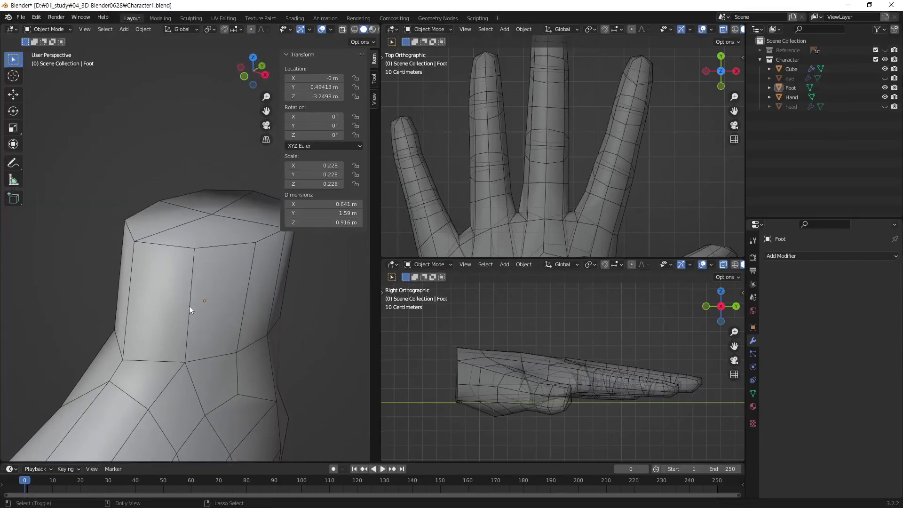
scroll(205, 220, up, 2)
middle_drag(206, 223, 213, 292)
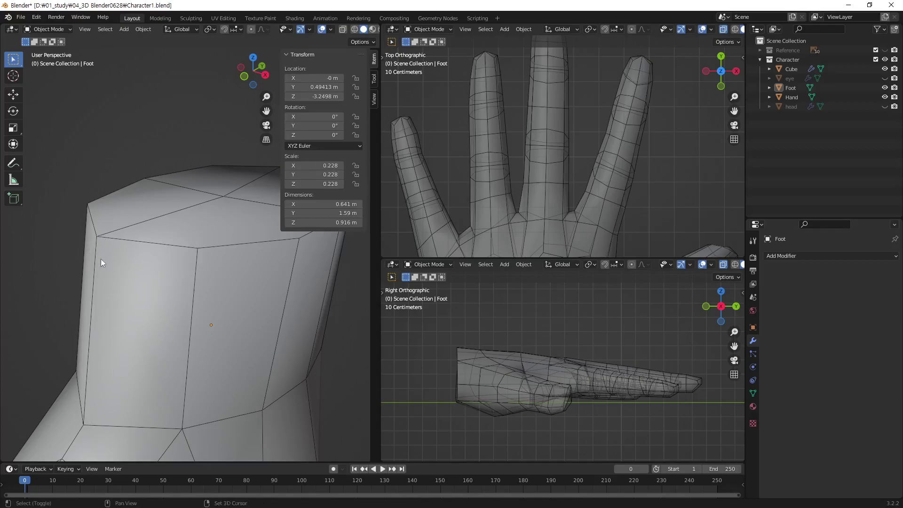
key(g)
click(99, 238)
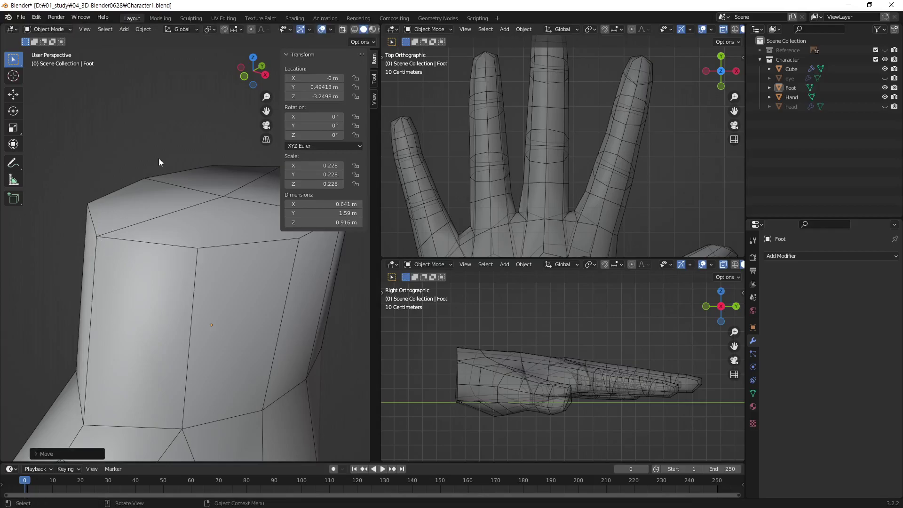
click(331, 31)
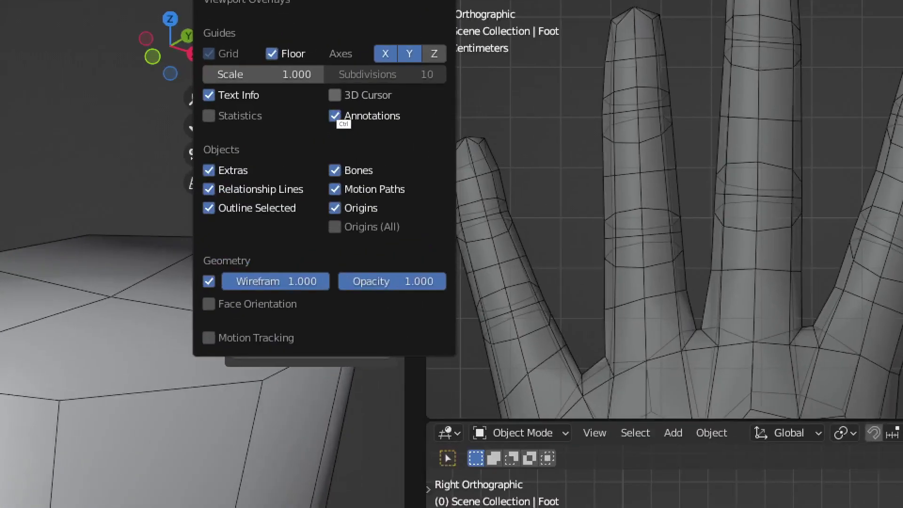
click(336, 97)
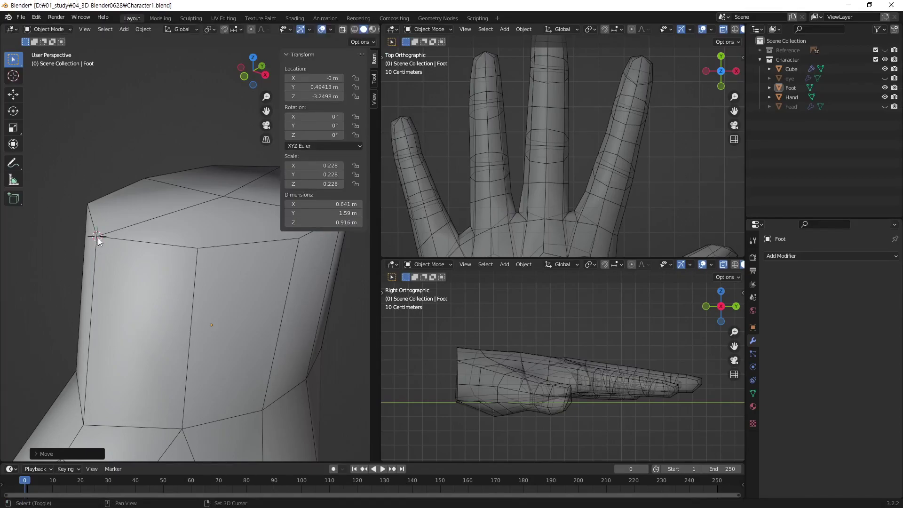
- Set the Foot's origin to the 3D cursor at -0.016981, 0.27958, -3.0205
right_click(216, 265)
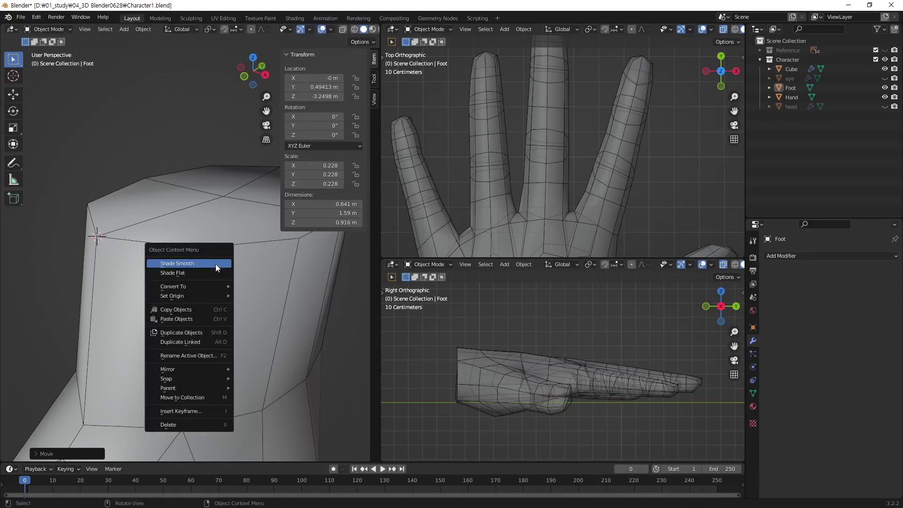
mouse_move(173, 295)
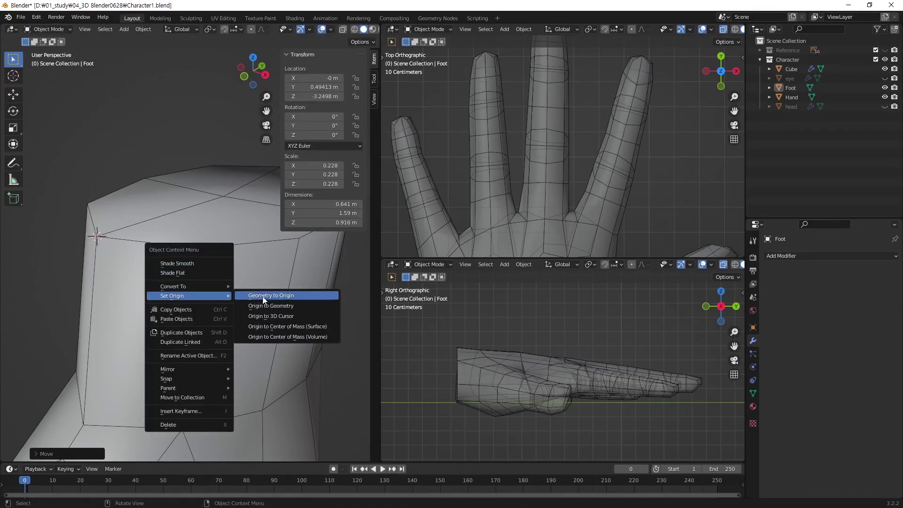
click(276, 318)
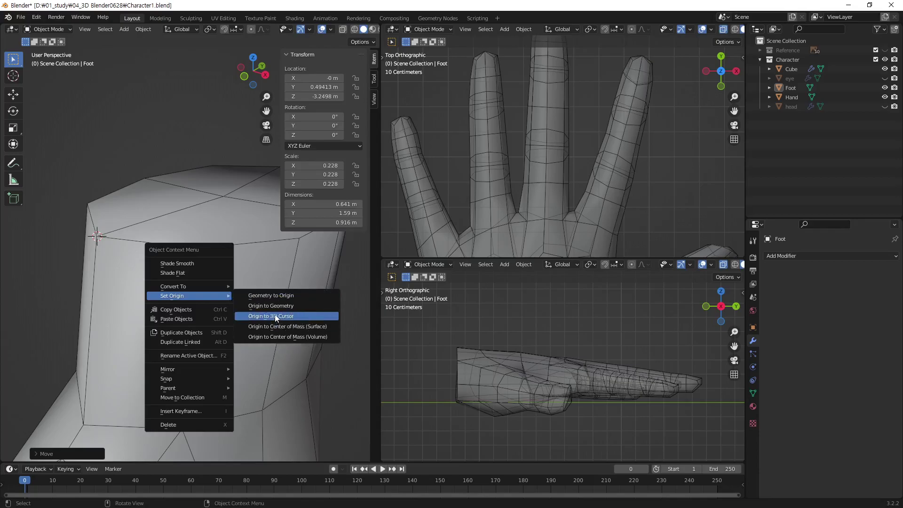
click(275, 314)
click(215, 278)
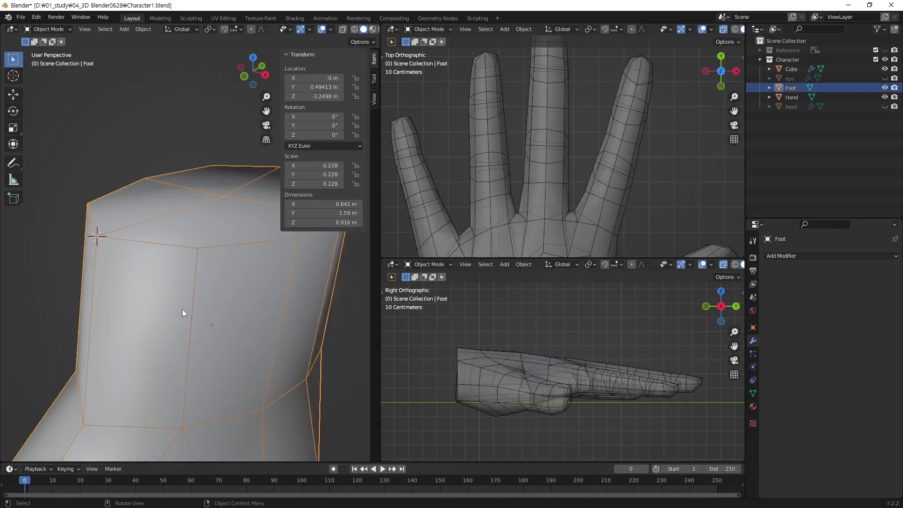
right_click(175, 282)
click(225, 303)
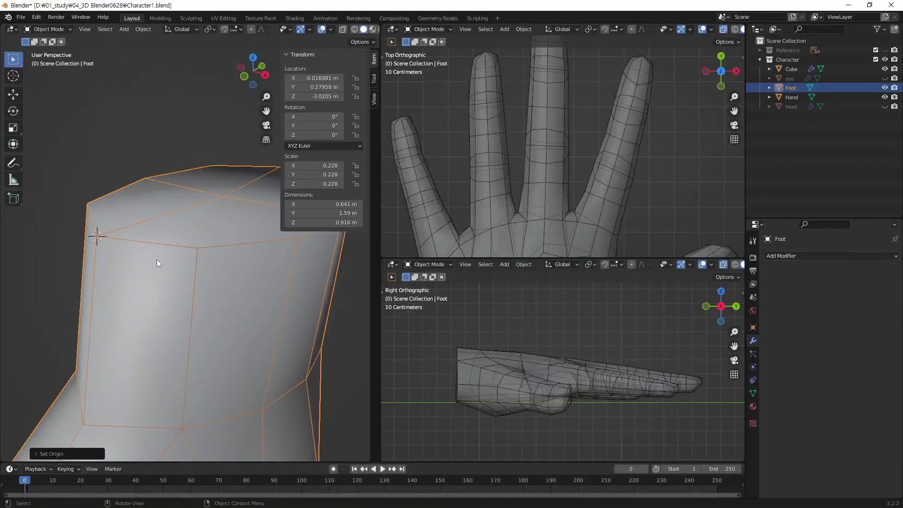
click(332, 31)
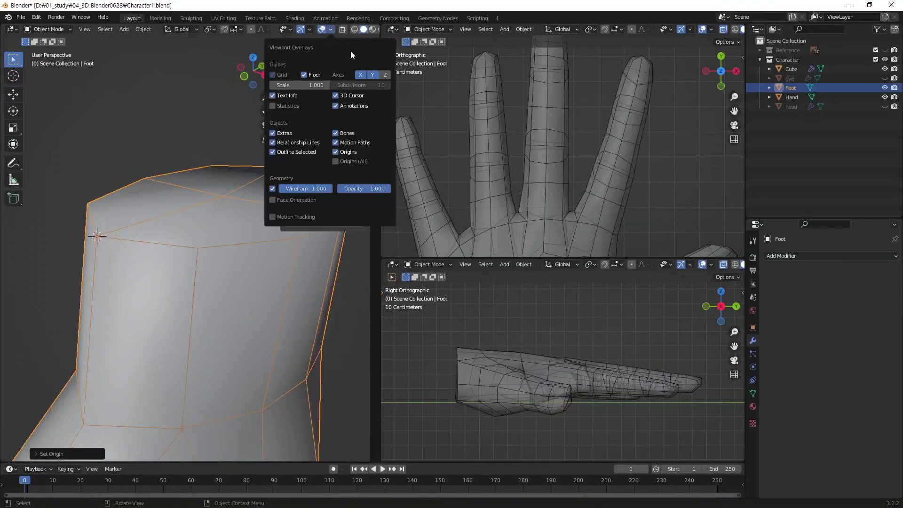
- Hide the 3D cursor overlay and turn on snapping to Vertex
click(342, 95)
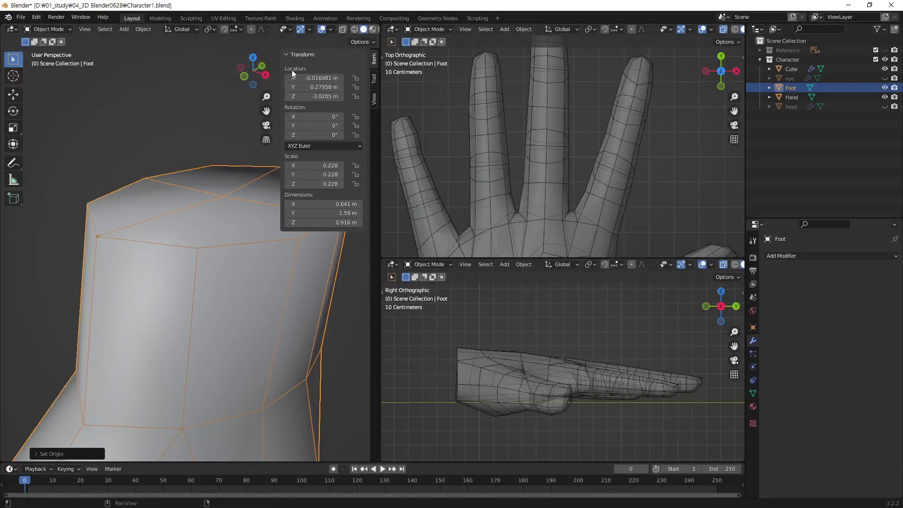
click(224, 29)
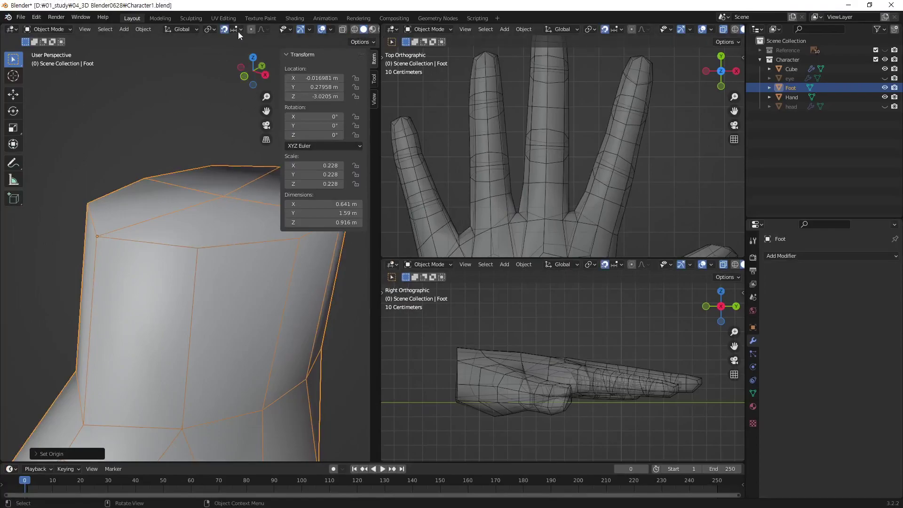
click(240, 30)
click(225, 66)
click(373, 43)
- Enable Affect Only Origins and frame the ankle
click(365, 41)
click(354, 70)
shift+middle_drag(253, 276, 242, 212)
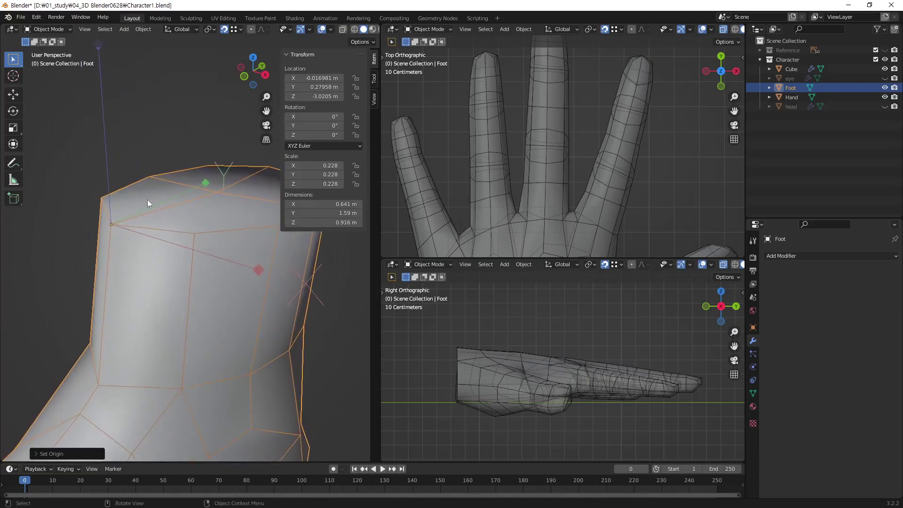
shift+middle_drag(134, 196, 208, 235)
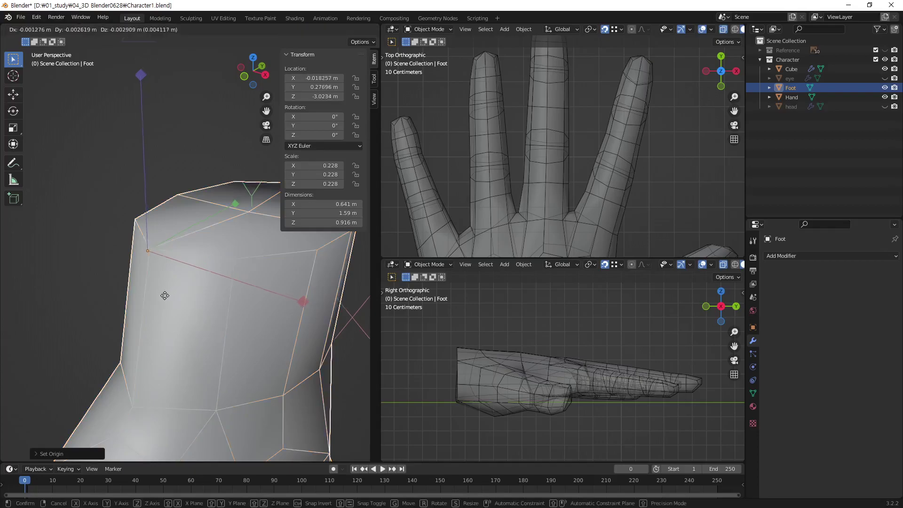
- Move the Foot's origin up toward the ankle rim in a couple of tries
drag(171, 299, 109, 182)
key(g)
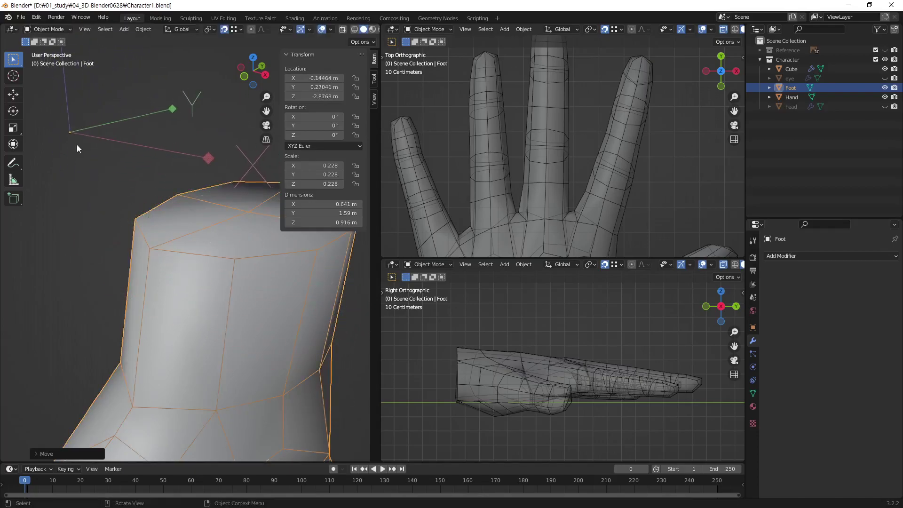
click(79, 173)
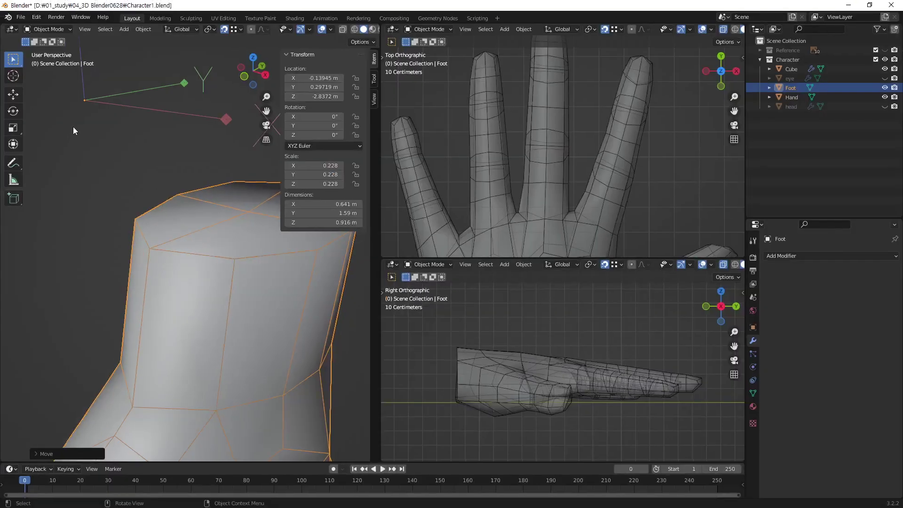
key(g)
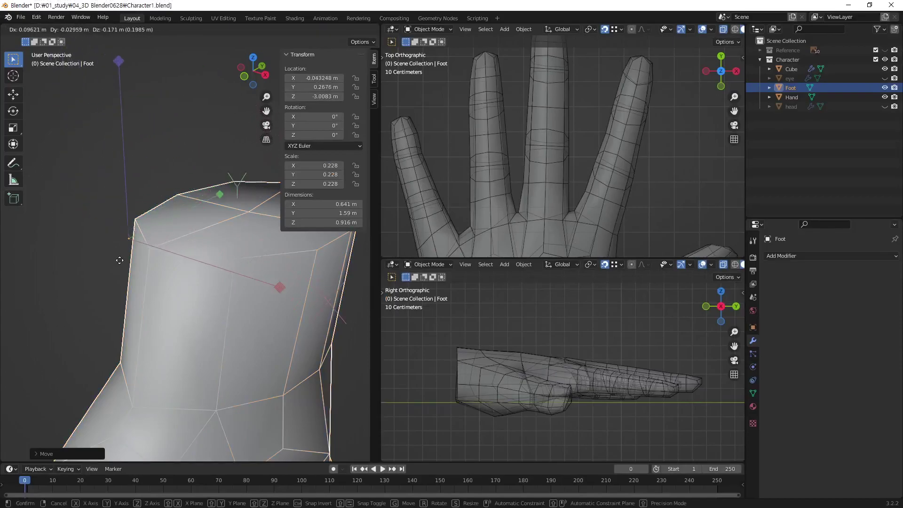
click(117, 263)
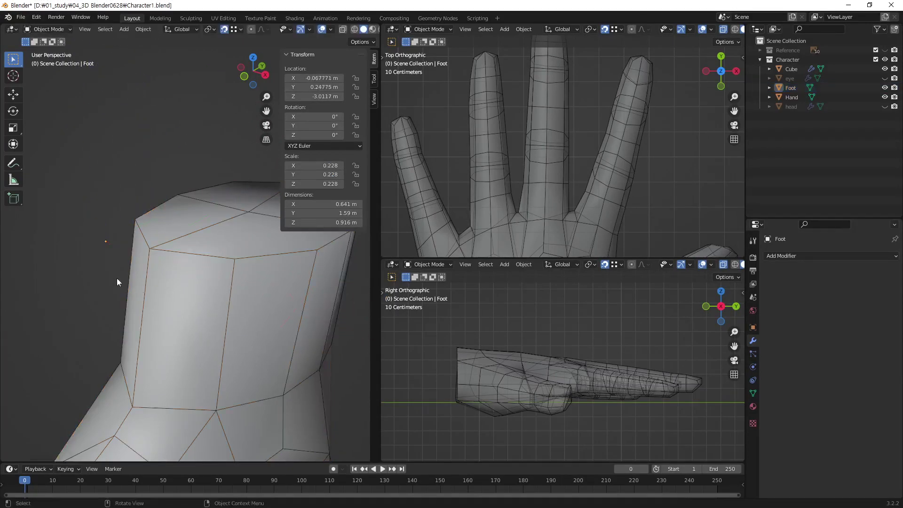
click(102, 253)
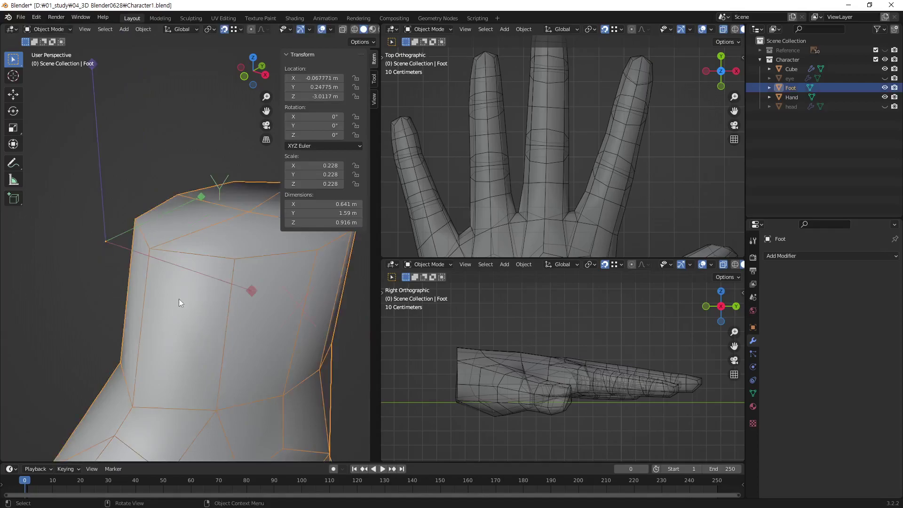
- Snap the Foot's origin onto the ankle rim vertex at -0.012476, 0.27476, -3.0177
key(g)
click(207, 322)
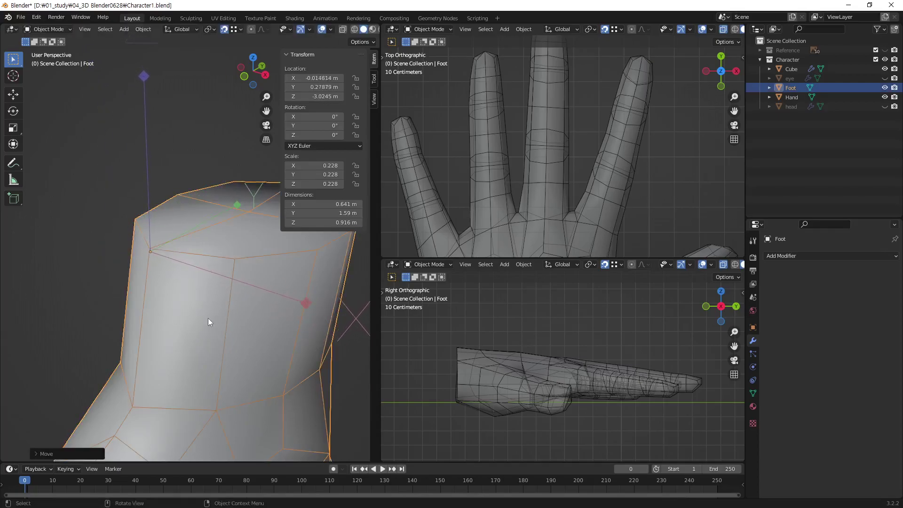
key(g)
click(154, 251)
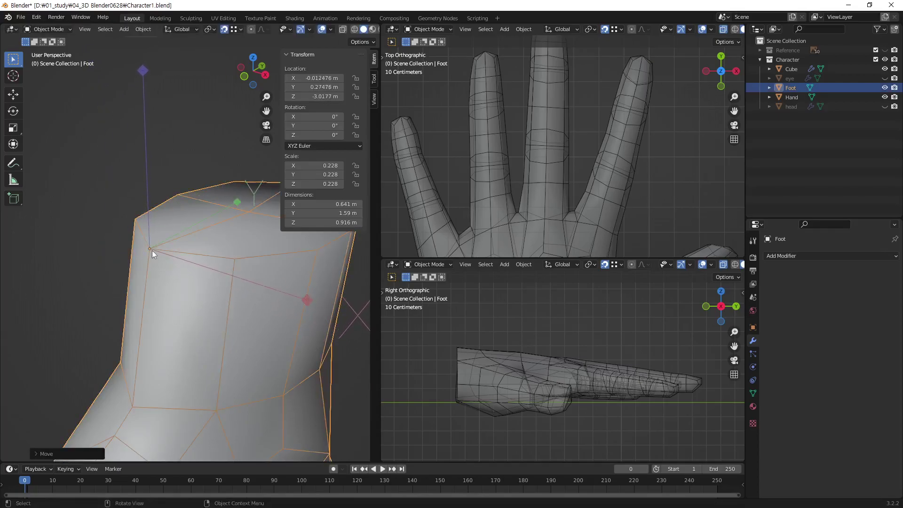
key(g)
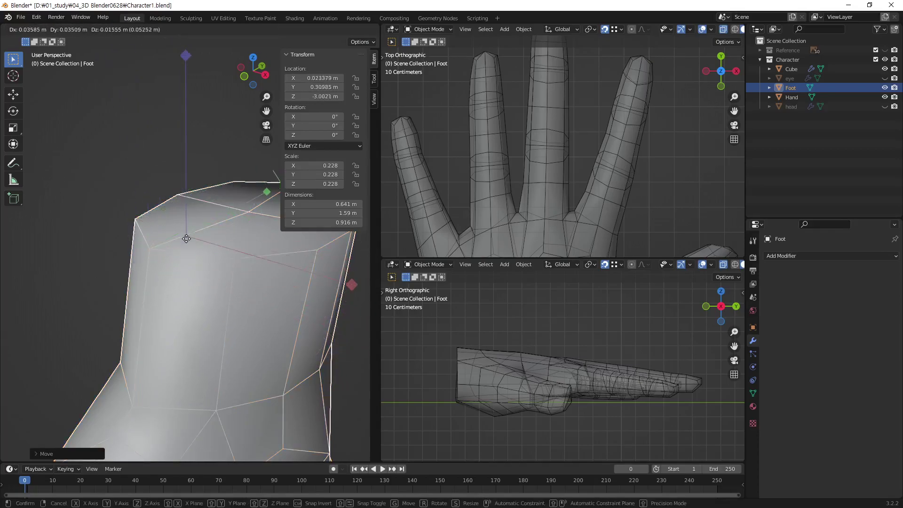
key(Escape)
key(g)
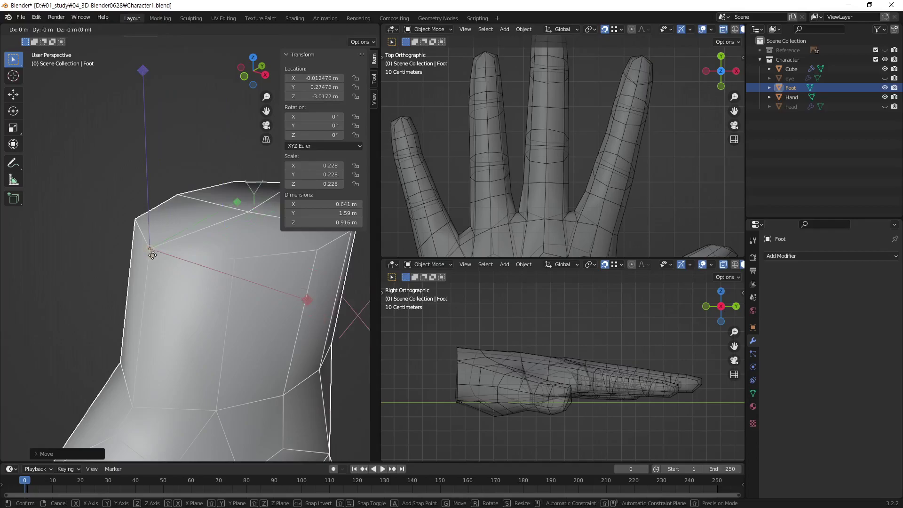
click(153, 254)
mouse_move(253, 278)
middle_down()
mouse_move(289, 334)
mouse_move(257, 252)
mouse_move(202, 249)
middle_up()
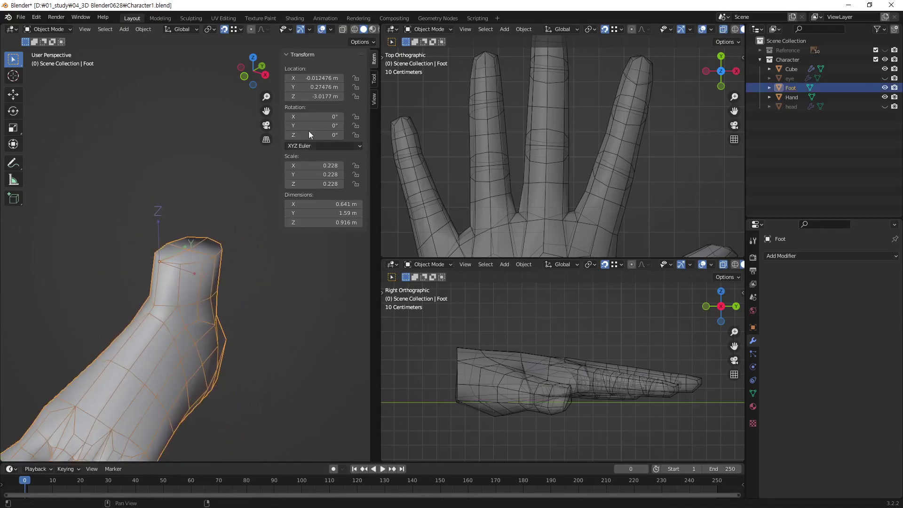
- Remove the Subdivision modifier from the legs mesh
shift+middle_drag(292, 170, 222, 218)
scroll(204, 266, up, 3)
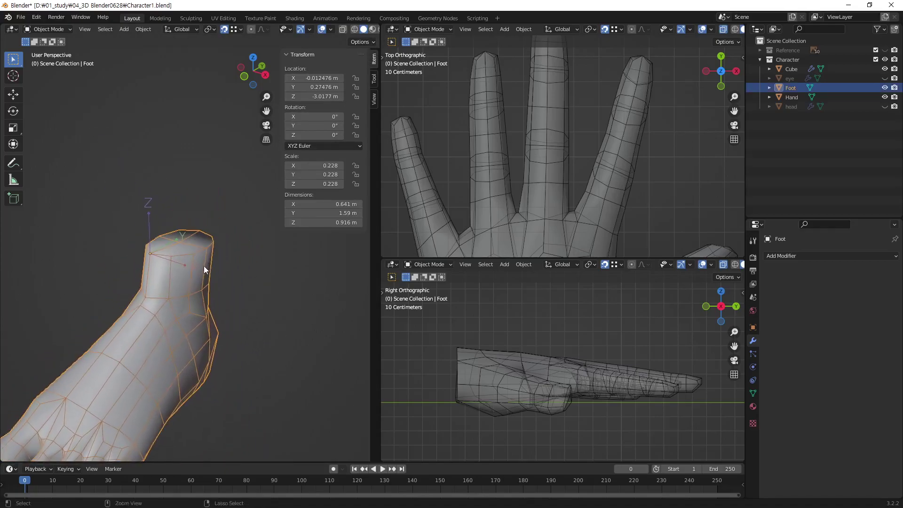
scroll(227, 179, up, 3)
click(375, 42)
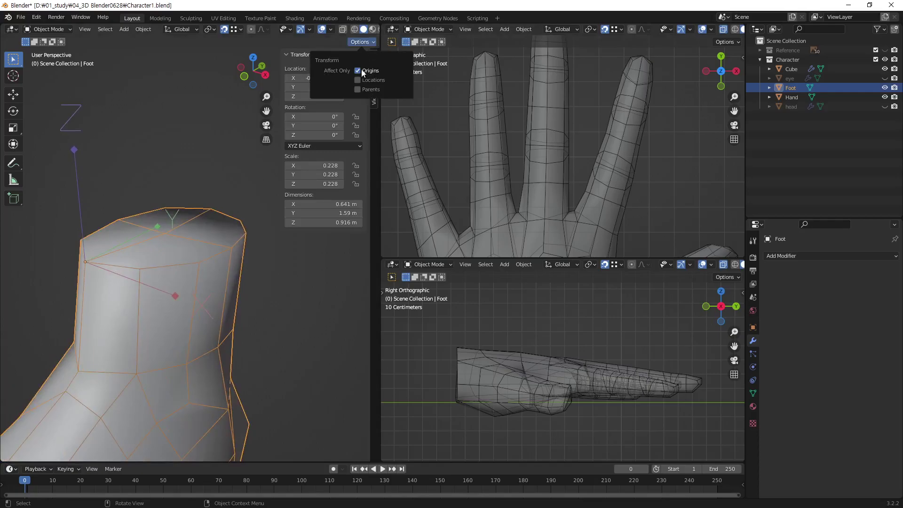
mouse_move(219, 159)
ctrl+middle_down()
mouse_move(162, 223)
mouse_move(159, 209)
mouse_move(230, 148)
mouse_move(194, 151)
mouse_move(176, 203)
mouse_move(218, 185)
mouse_move(230, 144)
ctrl+middle_up()
click(230, 145)
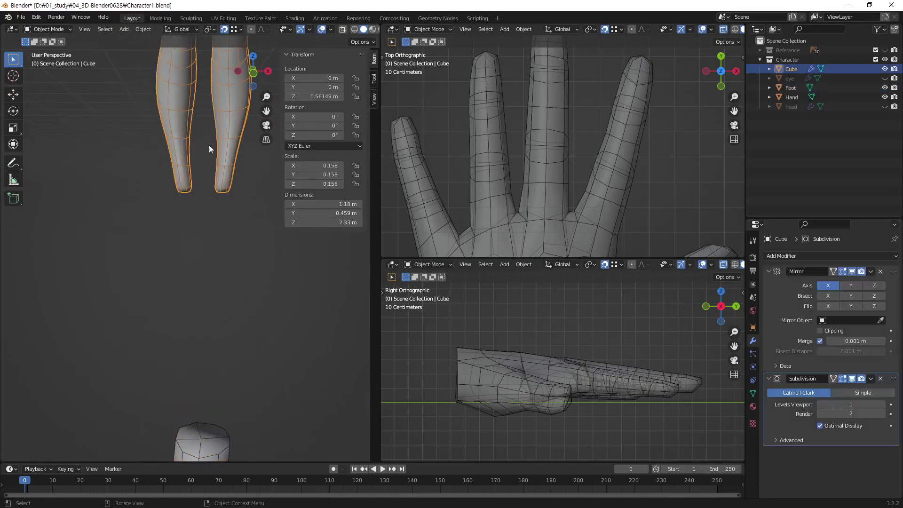
shift+middle_drag(240, 102, 197, 194)
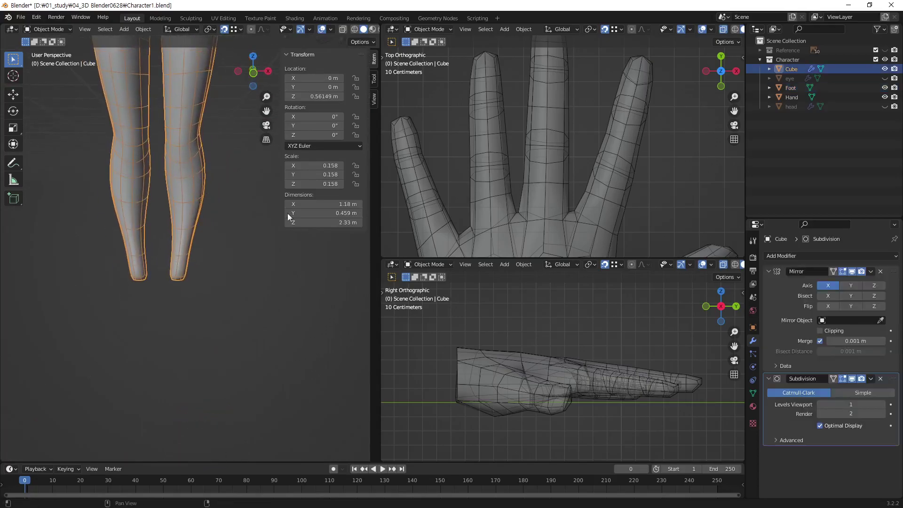
click(881, 379)
mouse_move(197, 235)
middle_down()
mouse_move(167, 193)
mouse_move(172, 267)
middle_up()
- Lift the Foot up to just below the legs, at location -0.24109, -0.44197, -1.5956
click(139, 348)
mouse_move(140, 348)
middle_down()
mouse_move(194, 281)
mouse_move(201, 293)
middle_up()
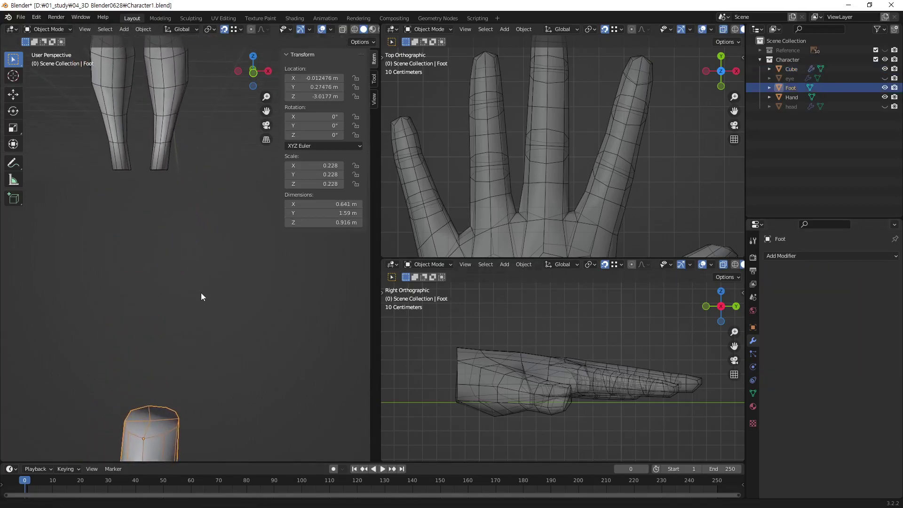
mouse_move(153, 153)
middle_down()
mouse_move(133, 166)
mouse_move(150, 167)
middle_up()
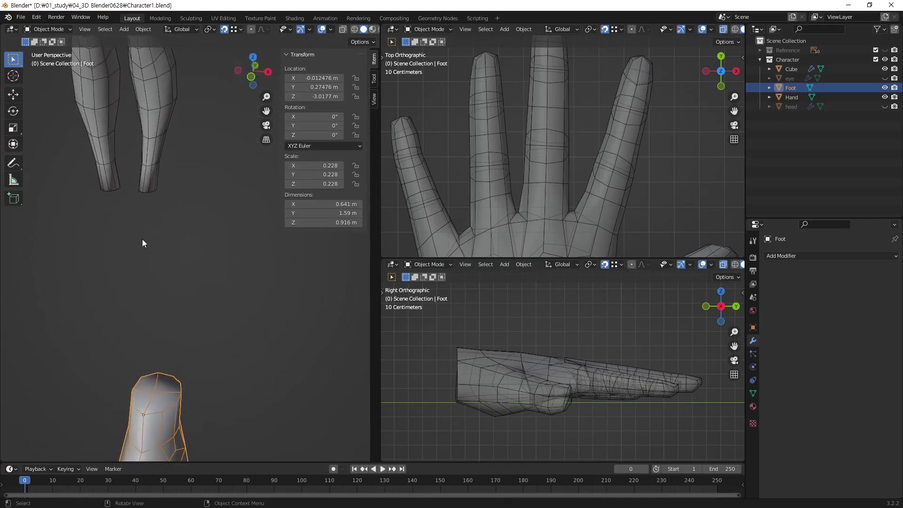
key(g)
click(142, 194)
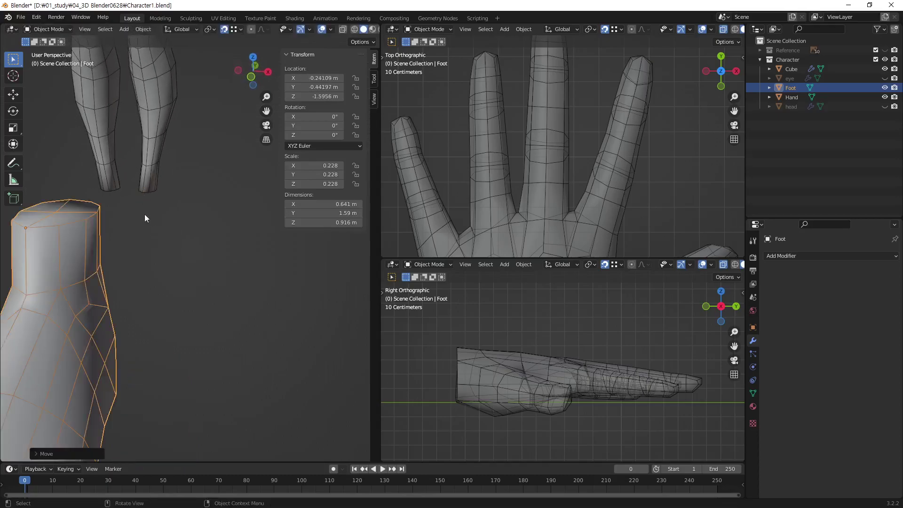
middle_drag(145, 214, 179, 276)
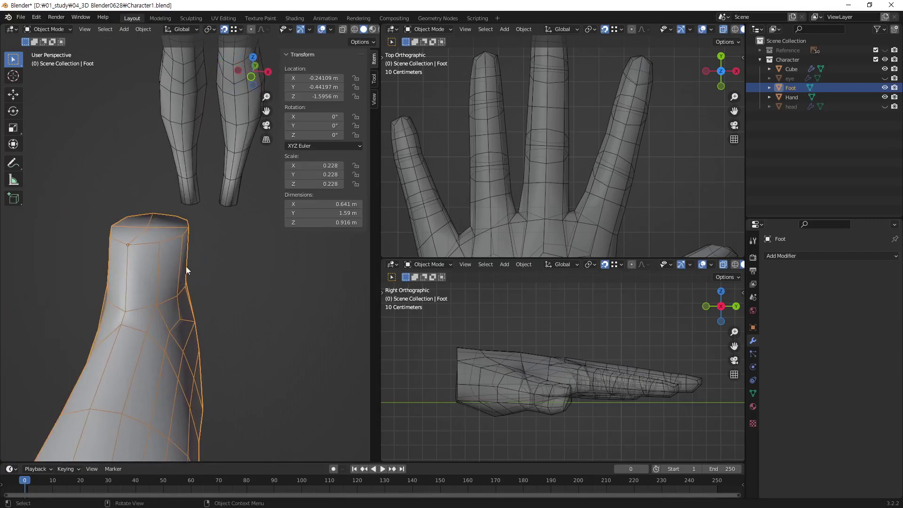
key(g)
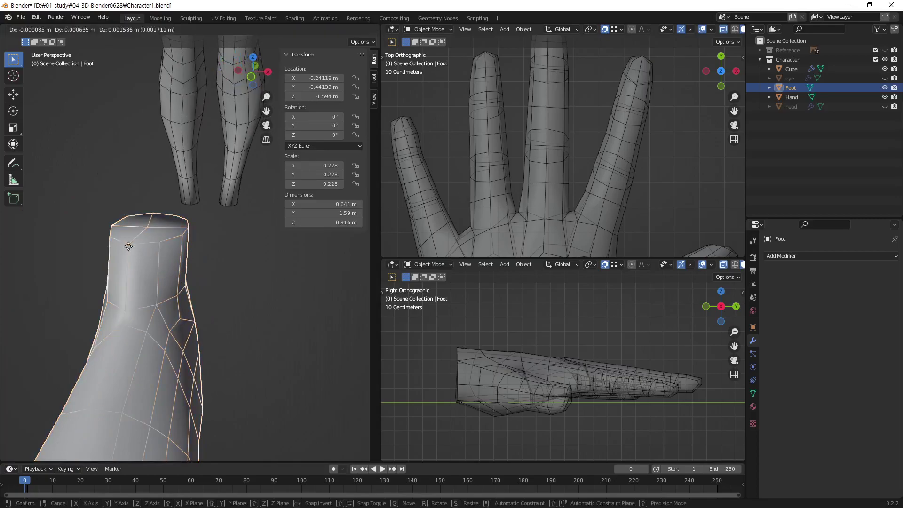
click(226, 206)
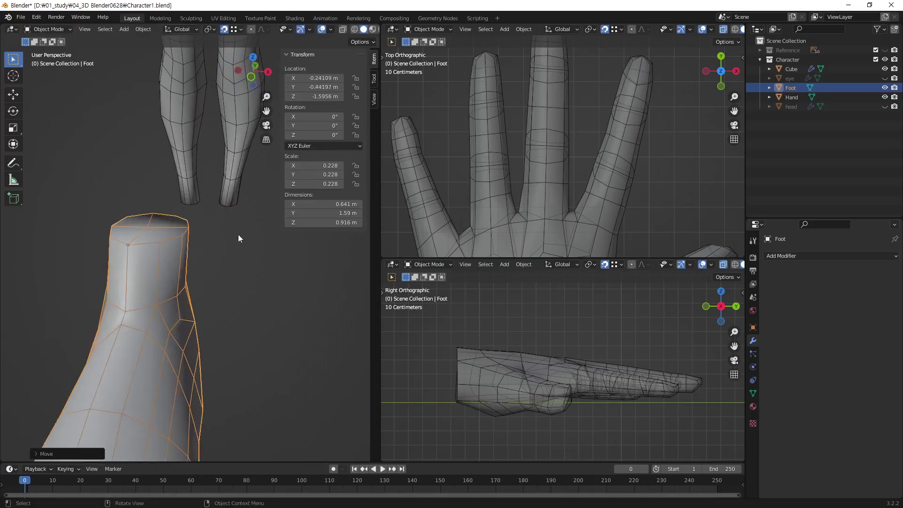
- Zoom out over the whole body and select the body mesh
scroll(217, 227, down, 2)
scroll(139, 321, down, 4)
scroll(161, 224, down, 2)
mouse_move(161, 224)
middle_down()
mouse_move(194, 217)
mouse_move(193, 290)
mouse_move(187, 243)
mouse_move(188, 262)
middle_up()
click(194, 217)
- Scale the Foot down from 0.228 to 0.065
scroll(187, 262, up, 2)
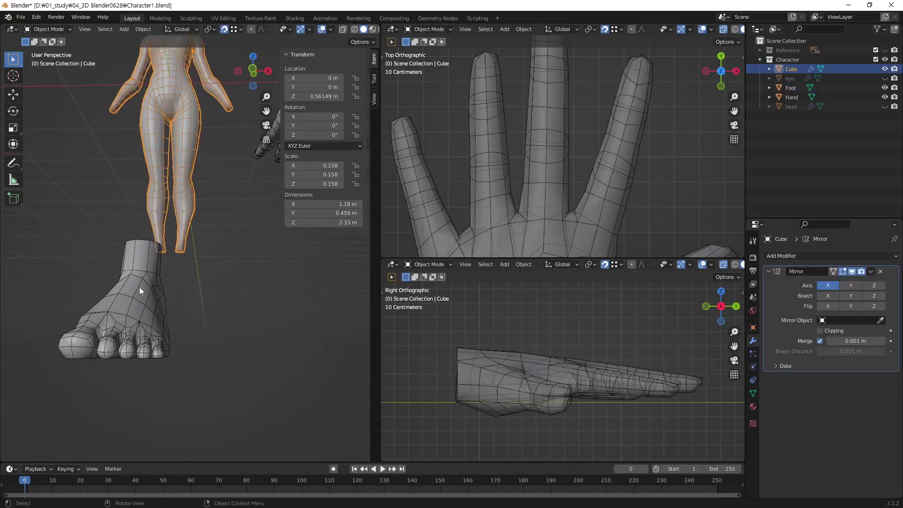
click(139, 292)
mouse_move(139, 292)
middle_down()
mouse_move(183, 286)
mouse_move(198, 326)
mouse_move(217, 303)
middle_up()
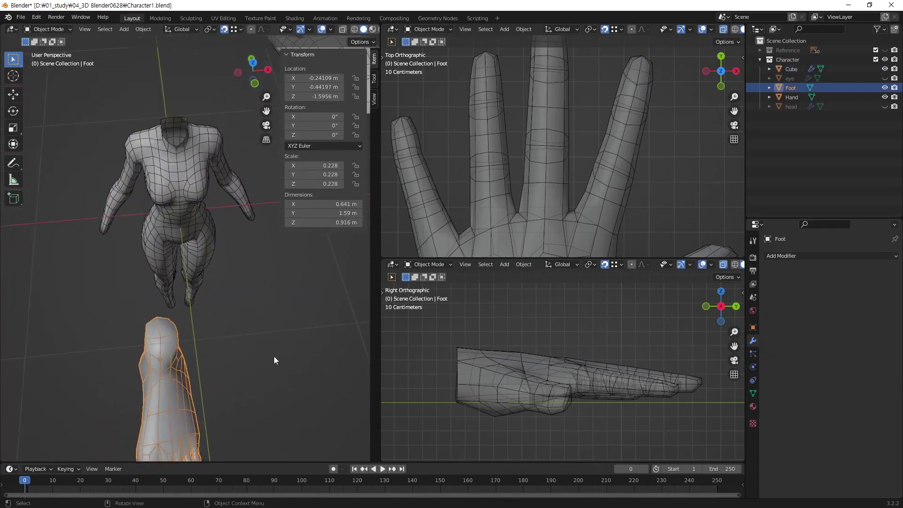
key(s)
click(193, 345)
- Move the Foot to just beneath the legs
middle_drag(193, 344, 165, 285)
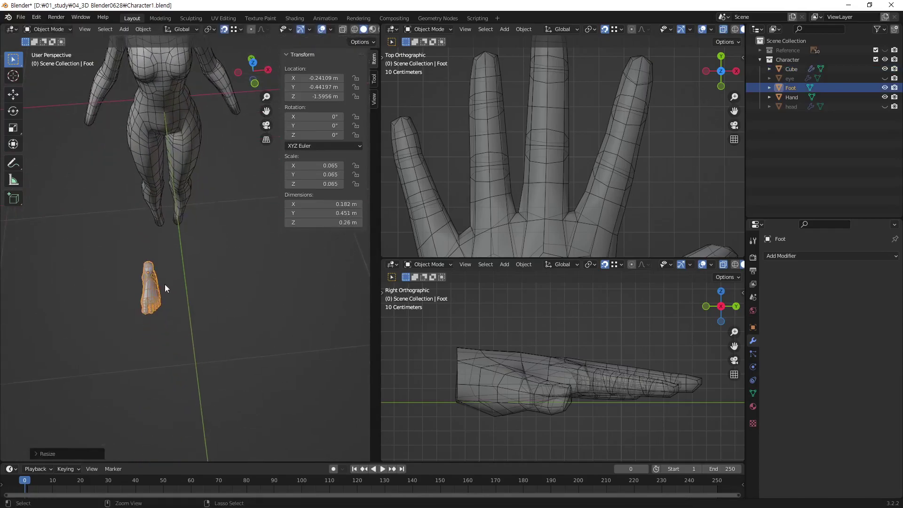
scroll(193, 200, up, 3)
scroll(98, 151, up, 2)
mouse_move(98, 151)
middle_down()
mouse_move(155, 146)
mouse_move(191, 221)
mouse_move(232, 252)
middle_up()
key(g)
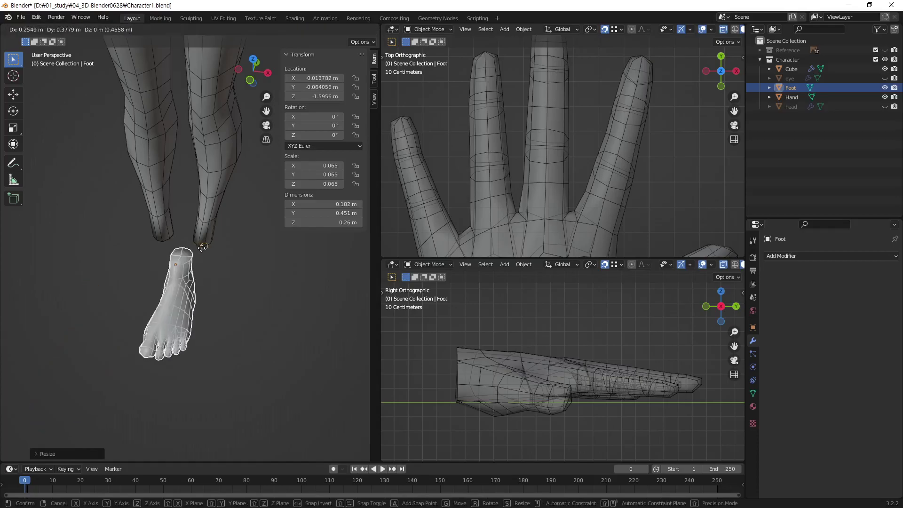
click(200, 247)
scroll(198, 254, up, 3)
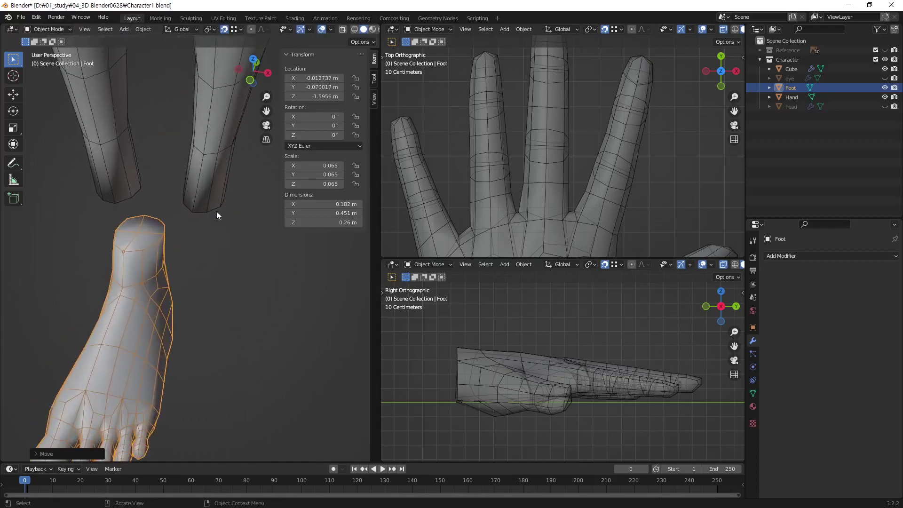
mouse_move(217, 210)
middle_down()
mouse_move(179, 164)
mouse_move(143, 151)
mouse_move(197, 201)
middle_up()
- Nudge the Foot directly beneath the leg, at -0.012737, -0.070017, -1.5956
click(193, 203)
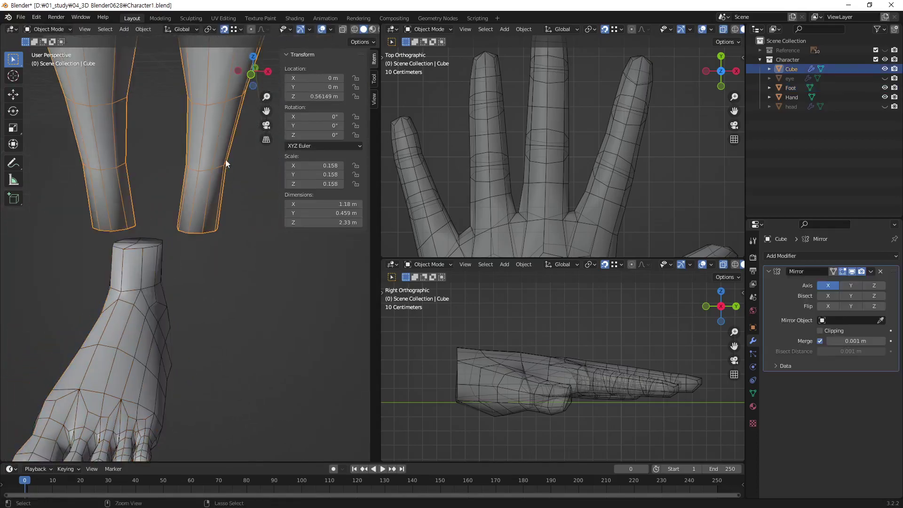
scroll(225, 159, down, 3)
mouse_move(158, 171)
middle_down()
mouse_move(159, 254)
mouse_move(93, 250)
mouse_move(166, 228)
mouse_move(161, 202)
mouse_move(165, 208)
mouse_move(214, 151)
middle_up()
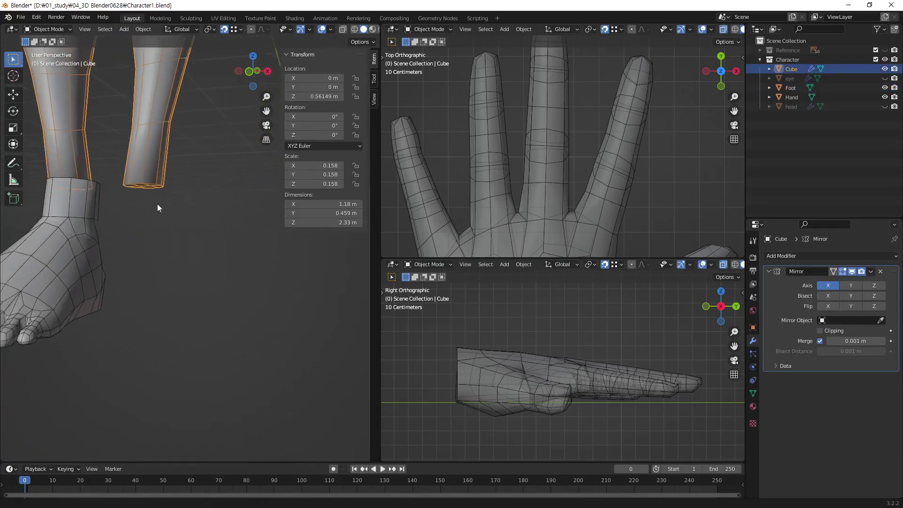
mouse_move(157, 205)
middle_down()
mouse_move(150, 315)
mouse_move(201, 281)
mouse_move(145, 270)
mouse_move(157, 298)
mouse_move(150, 281)
middle_up()
scroll(174, 297, up, 2)
click(174, 297)
scroll(171, 297, up, 2)
click(157, 331)
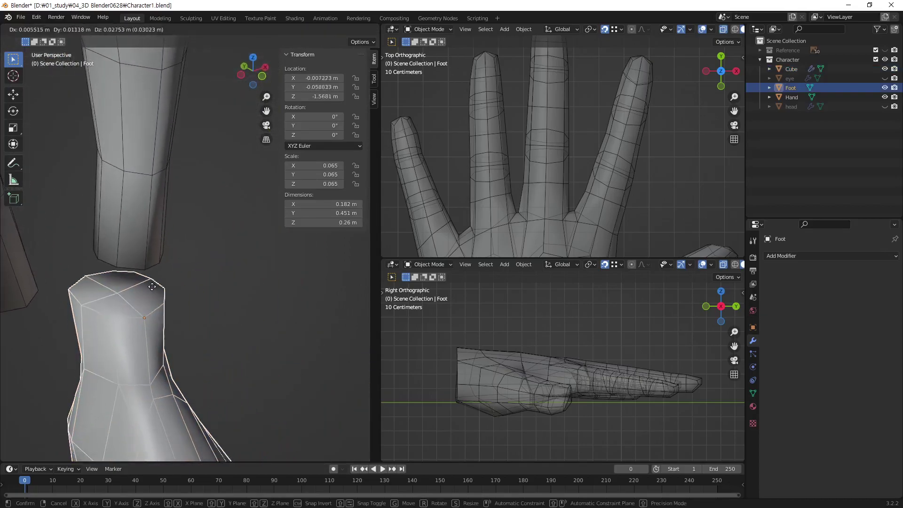
mouse_move(148, 277)
middle_down()
mouse_move(95, 335)
mouse_move(67, 314)
middle_up()
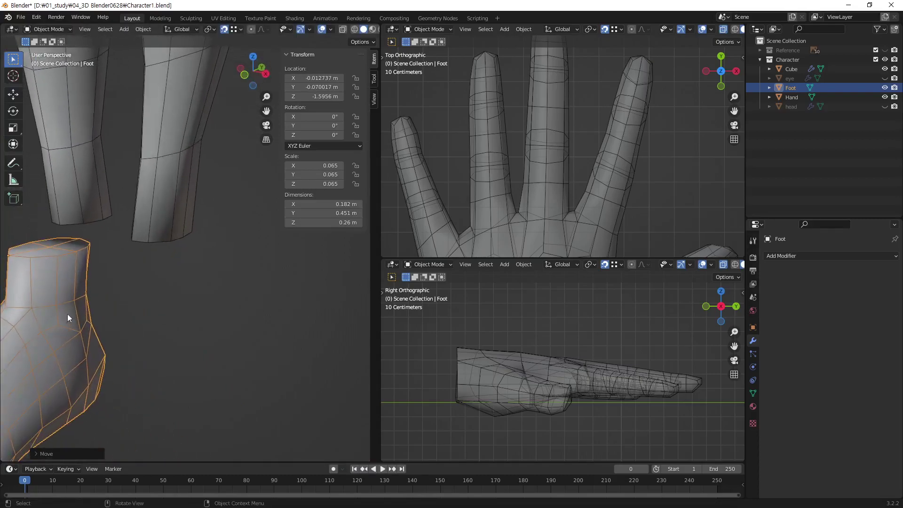
- Toggle Affect Only Origins on and back off
click(371, 42)
click(358, 70)
click(364, 42)
click(358, 71)
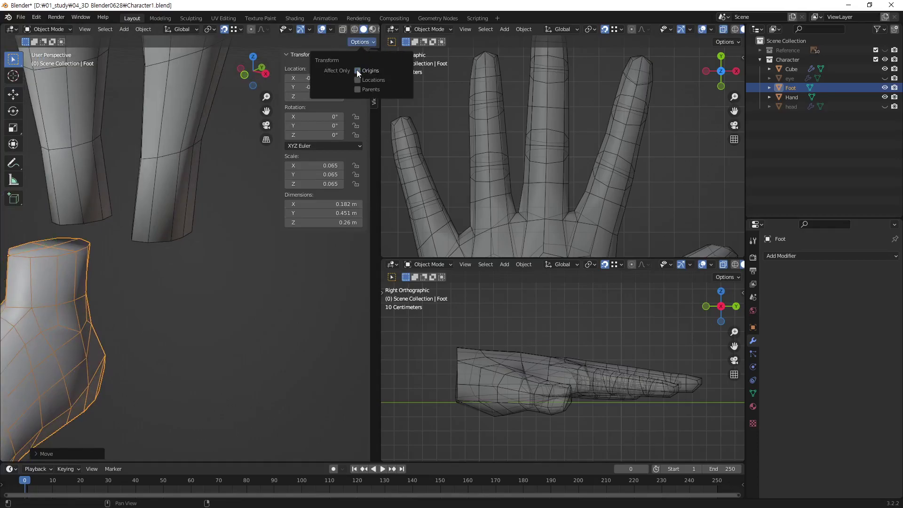
middle_drag(195, 190, 264, 201)
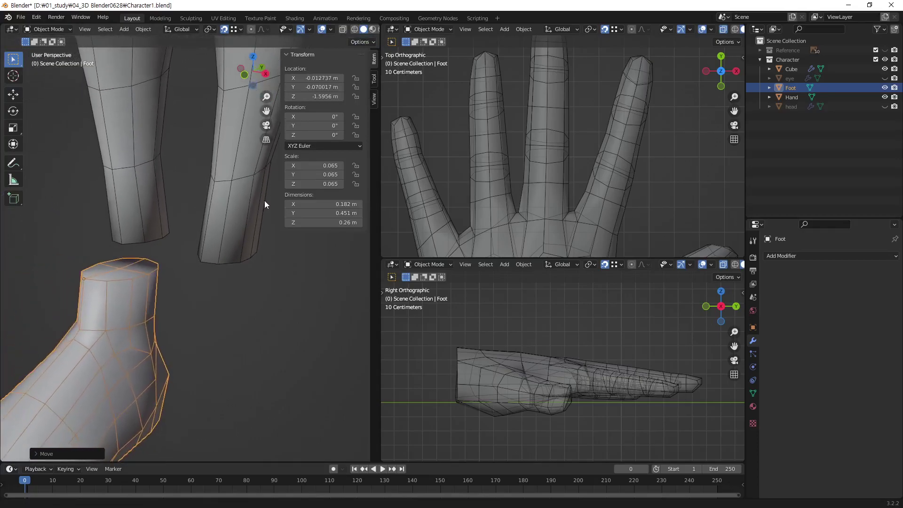
mouse_move(143, 335)
middle_down()
mouse_move(149, 350)
mouse_move(114, 311)
mouse_move(226, 303)
mouse_move(198, 346)
mouse_move(182, 289)
mouse_move(219, 325)
middle_up()
- Switch between the leg and Foot selections while checking the viewport overlay settings
click(205, 266)
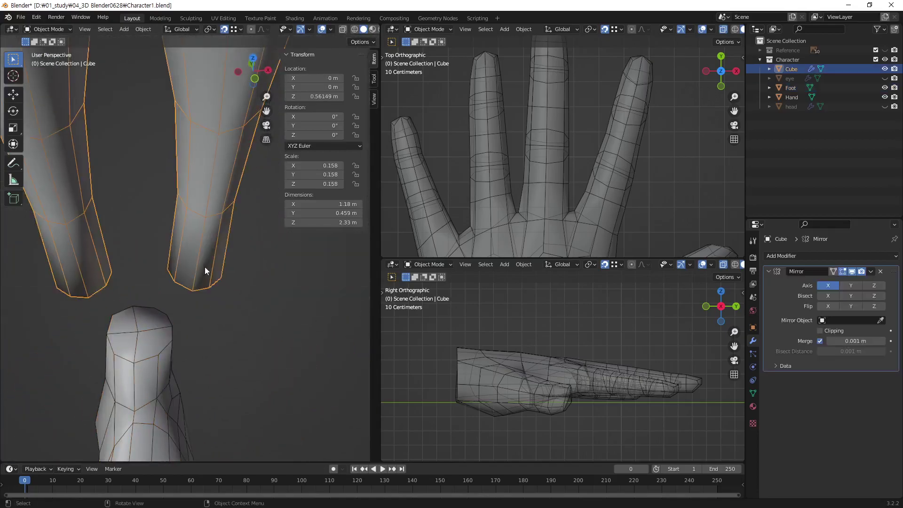
mouse_move(205, 267)
middle_down()
mouse_move(191, 323)
mouse_move(203, 318)
middle_up()
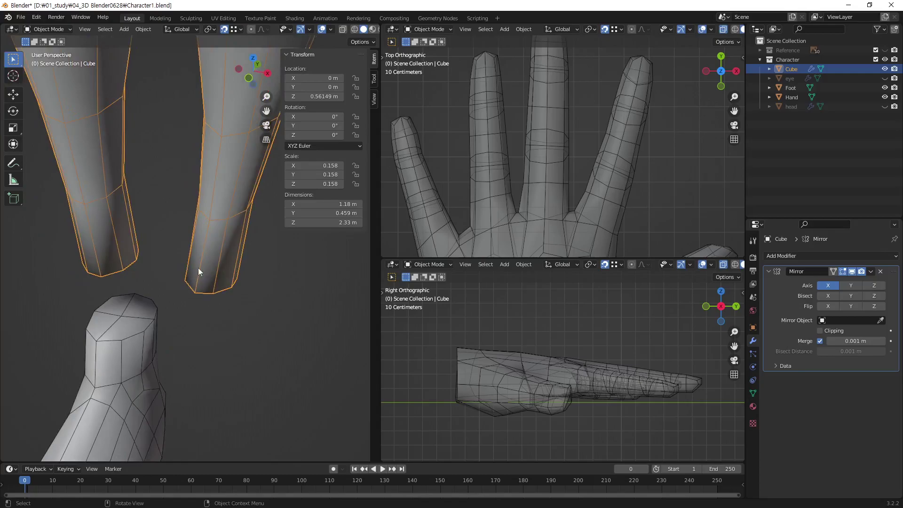
click(332, 29)
click(141, 397)
click(233, 191)
click(331, 29)
click(196, 370)
click(134, 358)
- Snap the 3D cursor onto the leg's bottom rim vertex above the foot
scroll(207, 309, up, 2)
scroll(192, 303, up, 1)
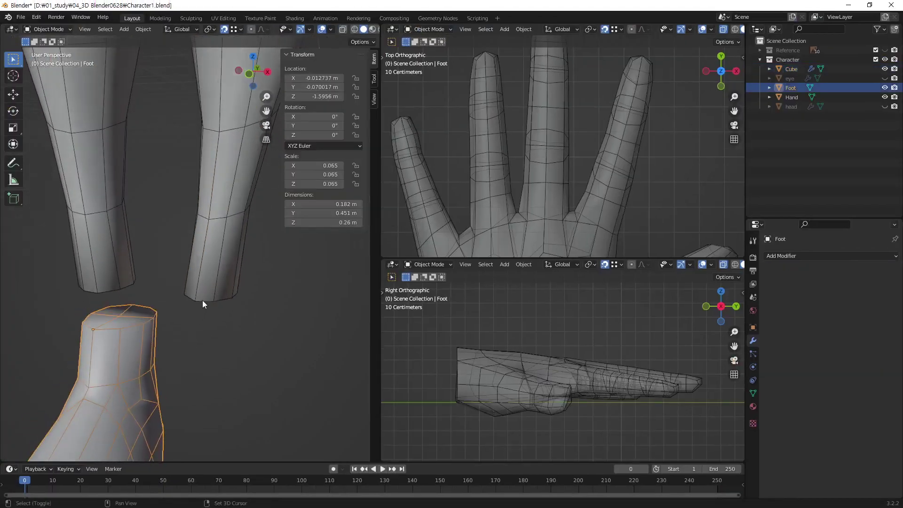
scroll(192, 292, up, 1)
scroll(184, 286, up, 2)
mouse_move(245, 209)
middle_down()
mouse_move(187, 288)
mouse_move(163, 292)
middle_up()
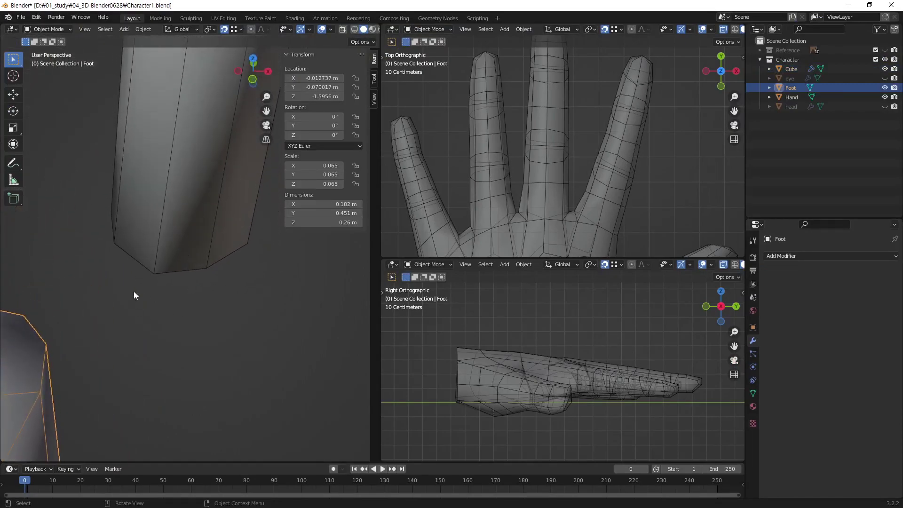
shift+right_drag(150, 285, 146, 276)
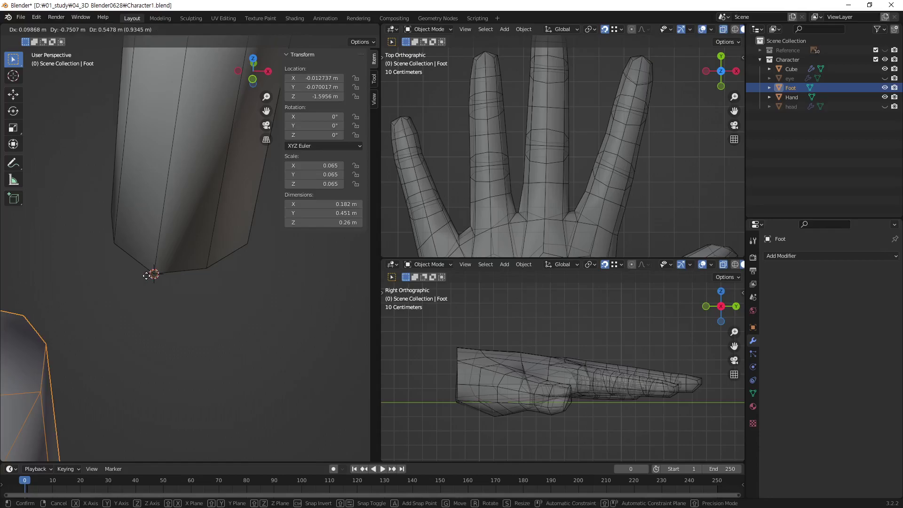
mouse_move(190, 241)
middle_down()
mouse_move(135, 275)
mouse_move(154, 224)
middle_up()
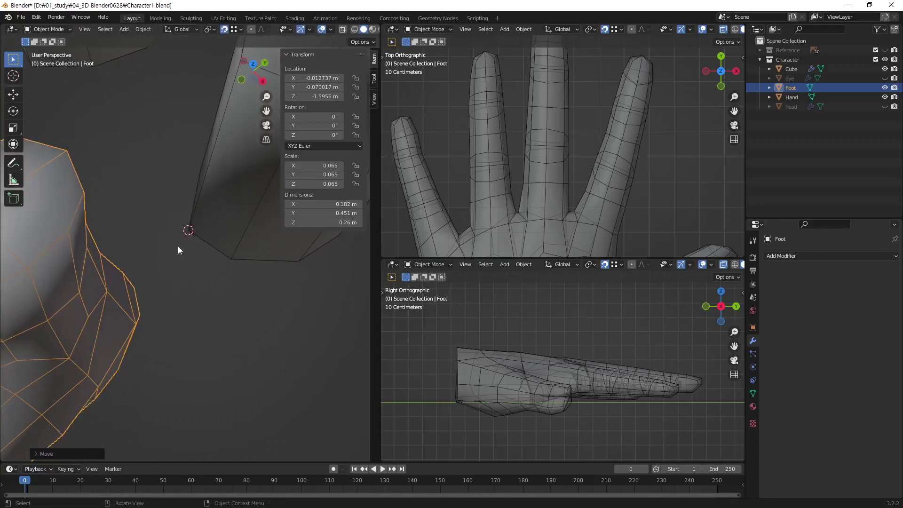
mouse_move(136, 266)
middle_down()
mouse_move(117, 279)
mouse_move(239, 342)
mouse_move(213, 329)
mouse_move(186, 335)
mouse_move(228, 285)
mouse_move(159, 243)
mouse_move(177, 275)
mouse_move(156, 301)
middle_up()
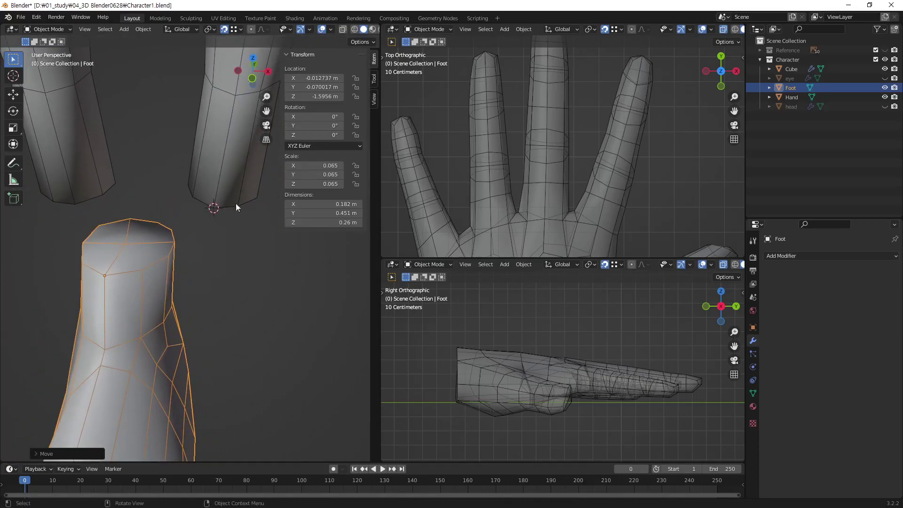
middle_drag(140, 269, 122, 275)
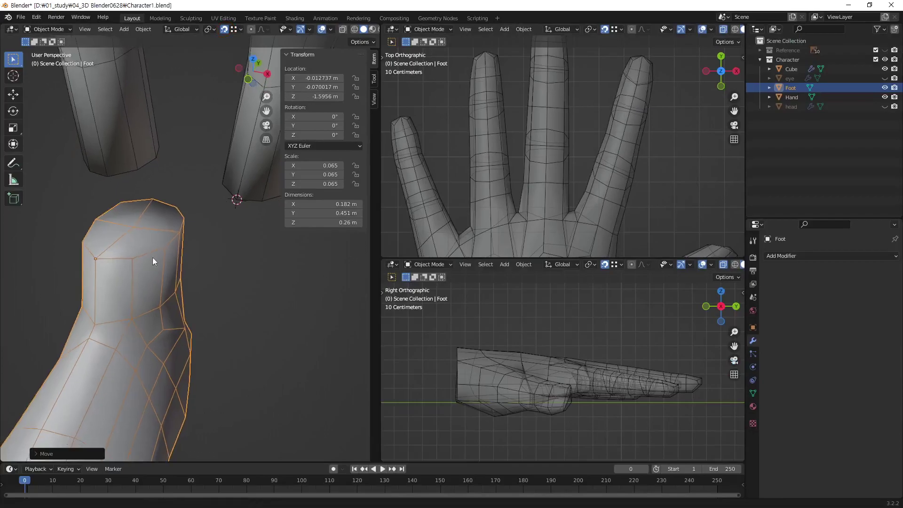
middle_drag(152, 258, 174, 275)
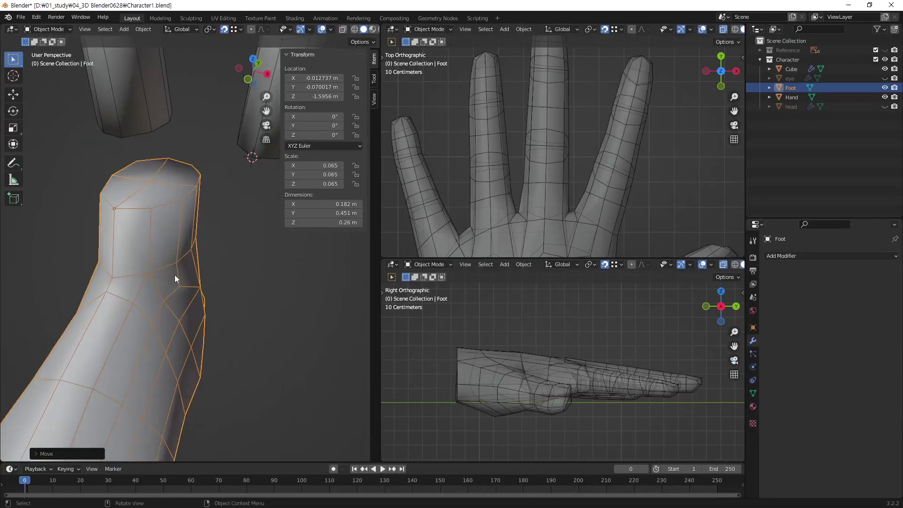
- Set the Foot's origin to the 3D cursor, undo it, and call up the Shift+S Snap menu
right_click(164, 207)
mouse_move(63, 184)
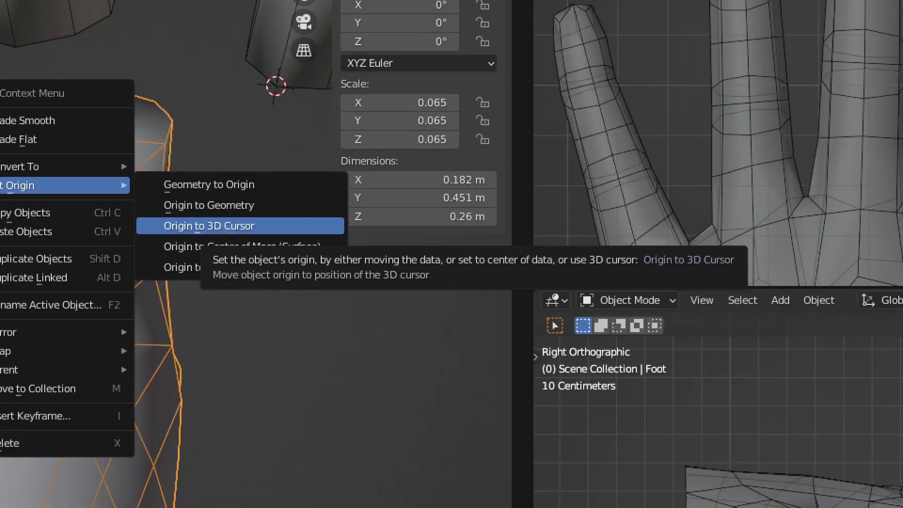
click(228, 229)
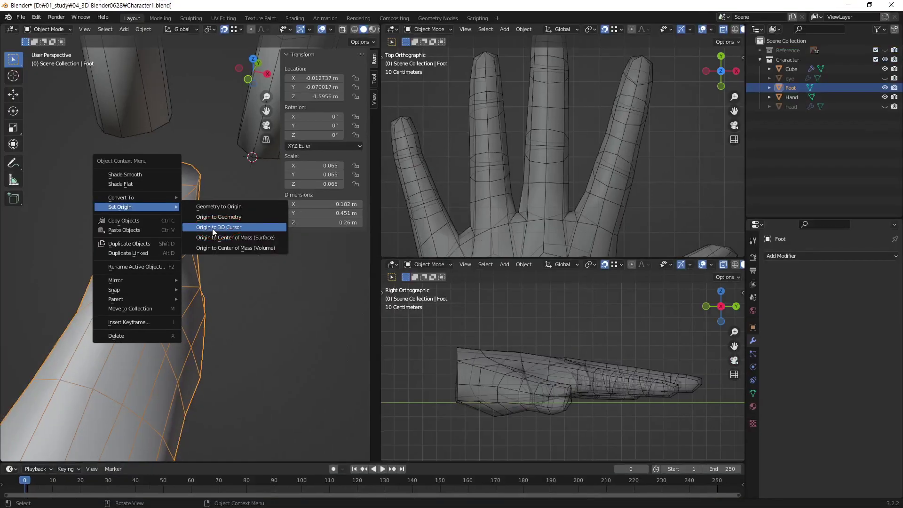
click(213, 228)
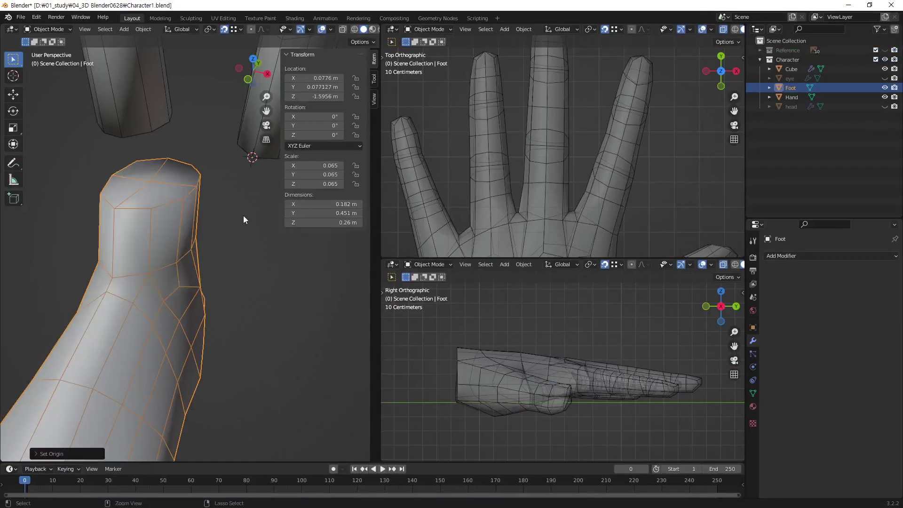
key(ctrl+z)
mouse_move(219, 186)
shift+middle_down()
mouse_move(207, 177)
mouse_move(153, 262)
mouse_move(208, 248)
shift+middle_up()
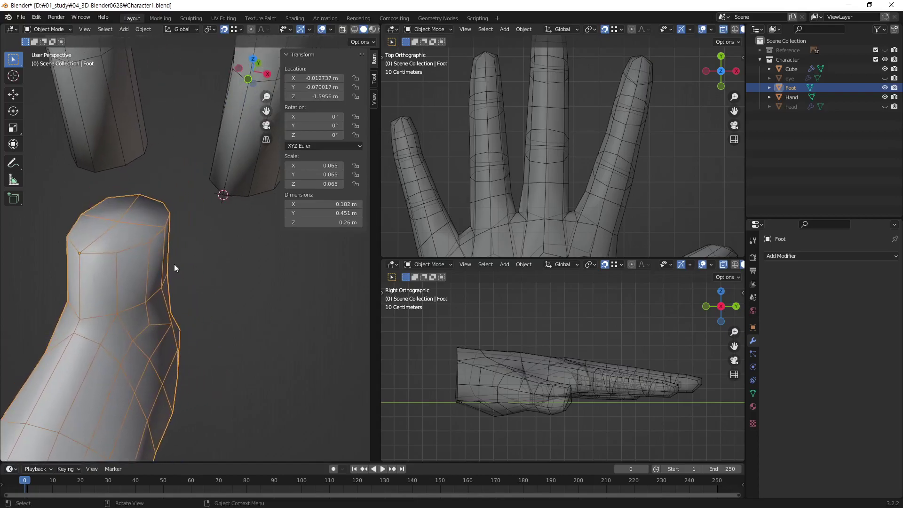
key(shift+s)
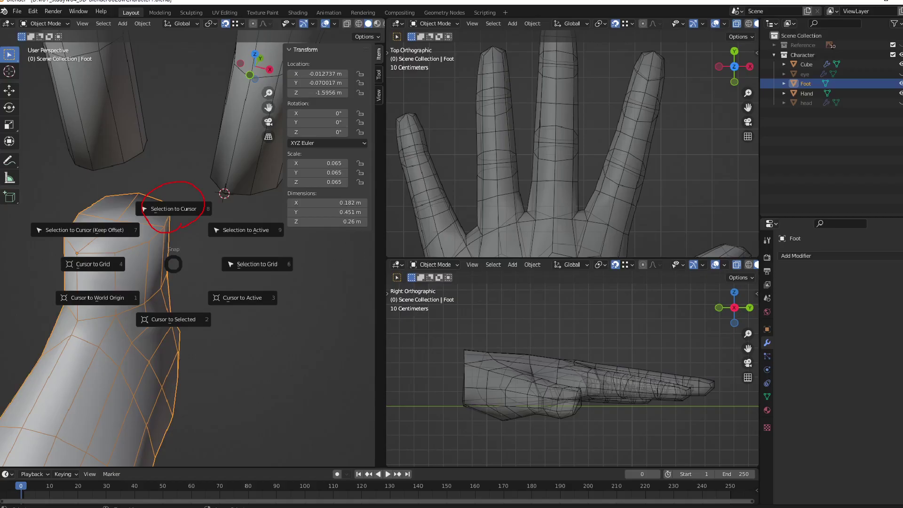
- Snap the Foot to the 3D cursor at the leg's bottom rim with Selection to Cursor
click(195, 168)
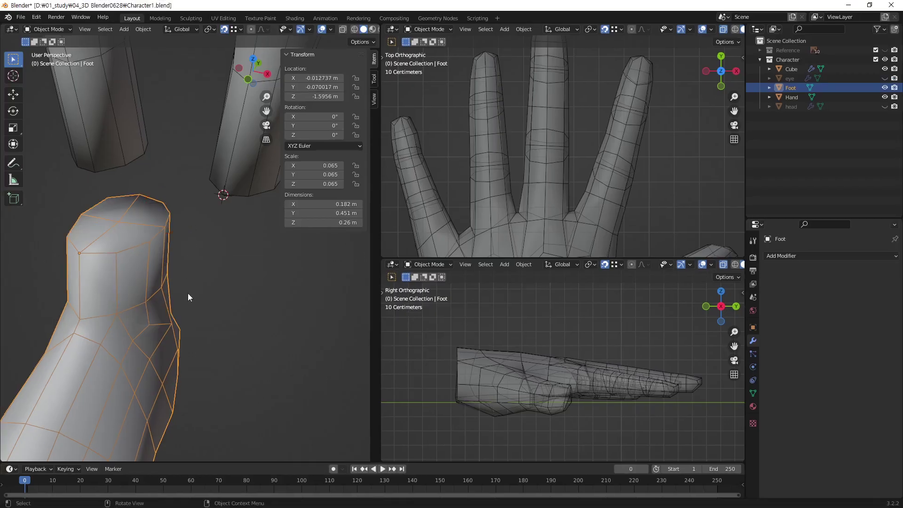
key(shift+s)
click(196, 241)
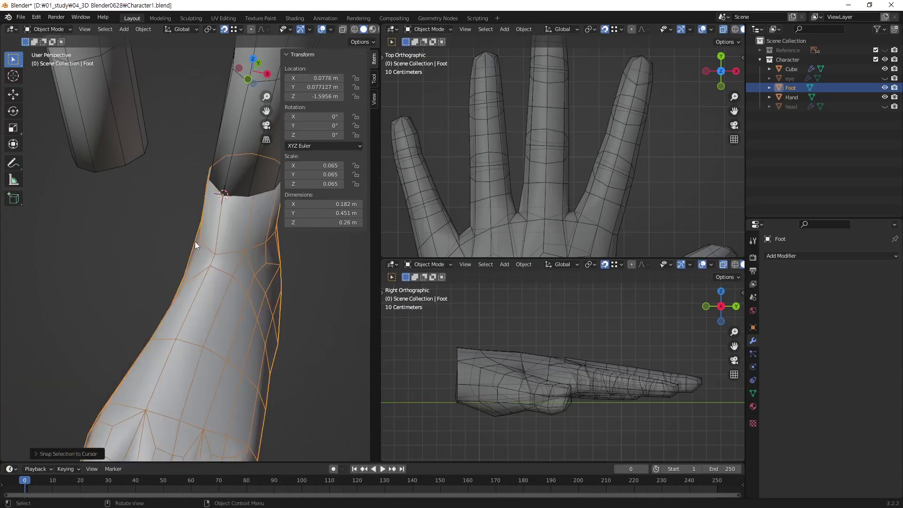
middle_drag(247, 212, 95, 250)
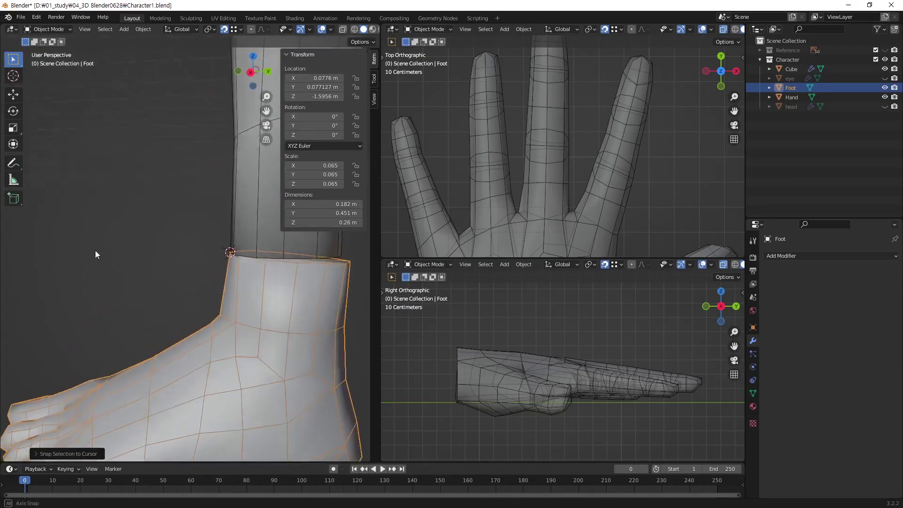
mouse_move(205, 253)
middle_down()
mouse_move(187, 263)
mouse_move(196, 259)
middle_up()
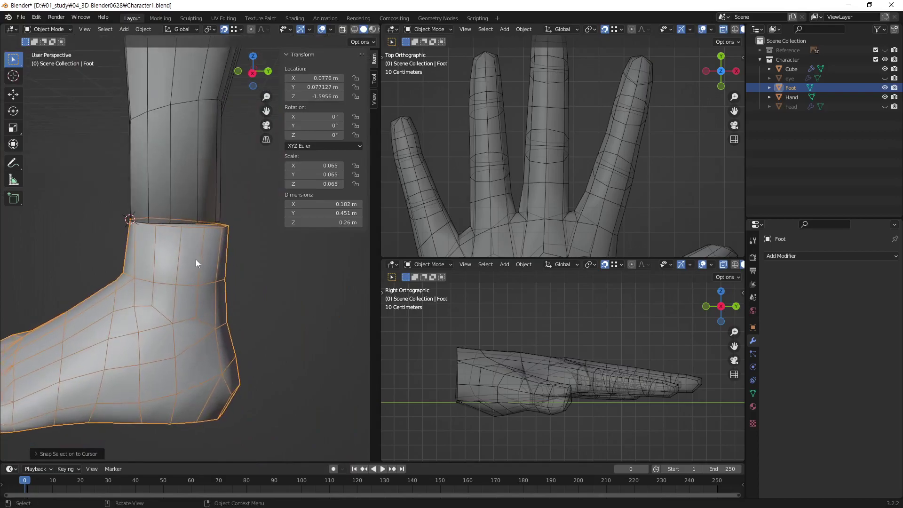
- Scale the Foot down from 0.065 to 0.059
key(s)
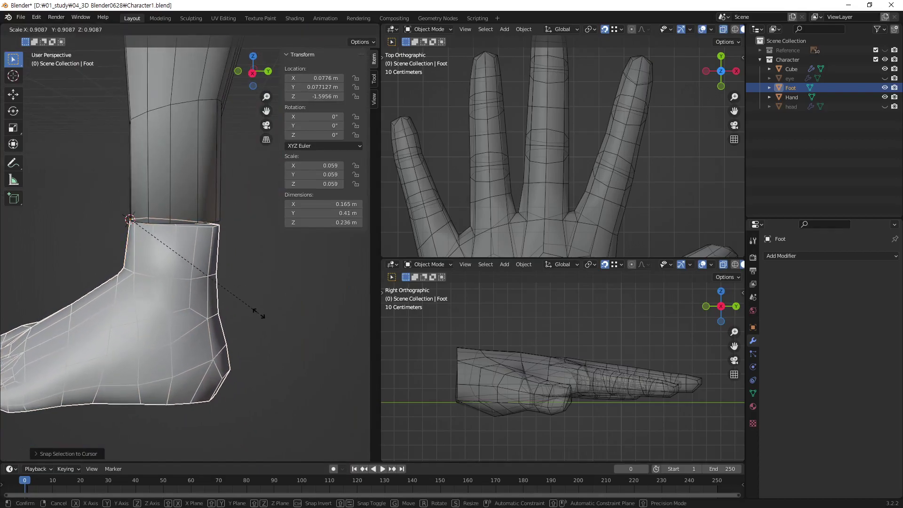
click(255, 312)
mouse_move(254, 312)
alt+middle_down()
mouse_move(205, 304)
mouse_move(274, 277)
alt+middle_up()
scroll(195, 289, down, 1)
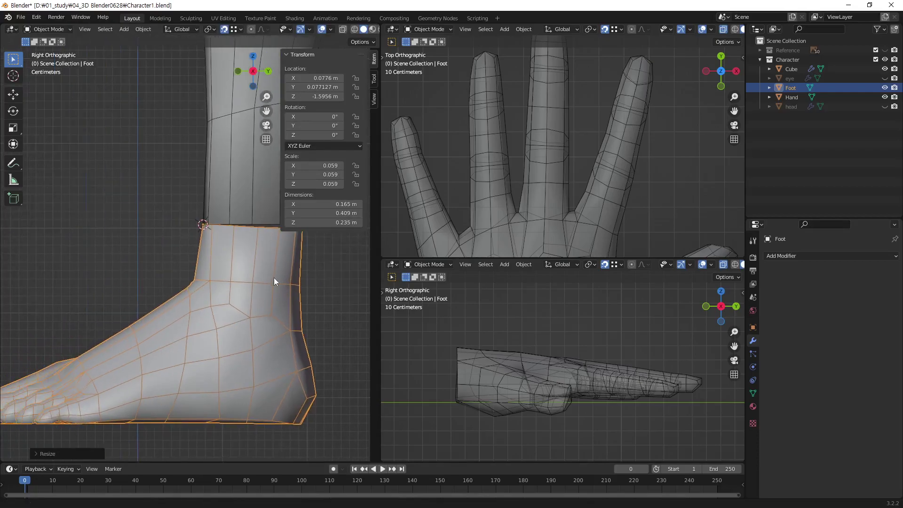
scroll(273, 277, down, 2)
- Deselect the Foot and zoom out to a frontal full-body view
click(204, 365)
scroll(256, 283, down, 2)
scroll(218, 253, down, 2)
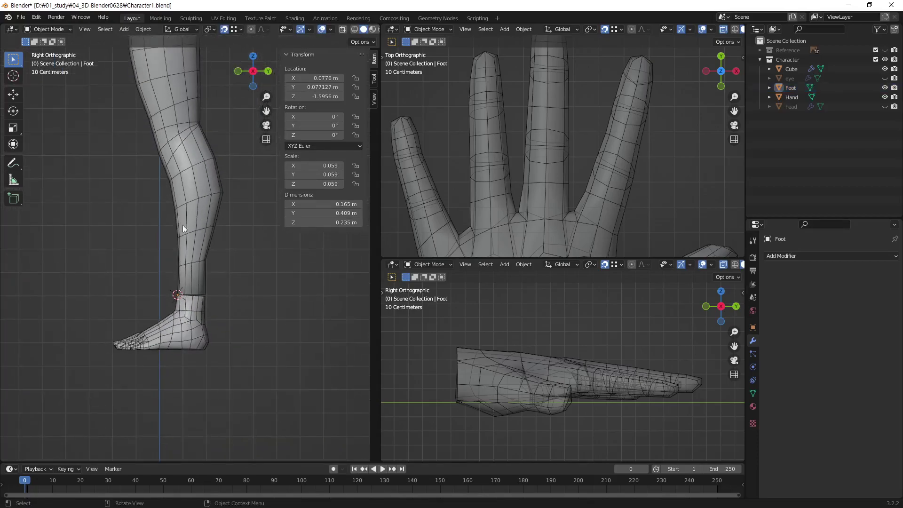
mouse_move(183, 225)
middle_down()
mouse_move(267, 287)
mouse_move(193, 353)
middle_up()
scroll(219, 300, up, 4)
scroll(210, 273, down, 2)
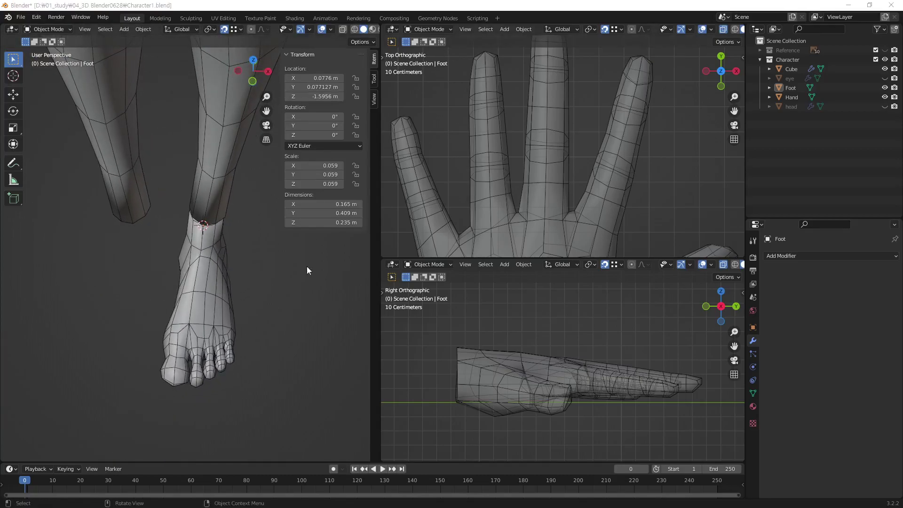
scroll(244, 271, down, 2)
scroll(201, 300, down, 1)
mouse_move(201, 301)
middle_down()
mouse_move(159, 273)
mouse_move(202, 286)
middle_up()
scroll(178, 263, down, 3)
mouse_move(157, 244)
middle_down()
mouse_move(168, 193)
mouse_move(188, 210)
mouse_move(196, 273)
mouse_move(179, 275)
mouse_move(224, 245)
mouse_move(173, 262)
mouse_move(184, 237)
mouse_move(196, 262)
mouse_move(218, 205)
mouse_move(182, 228)
mouse_move(212, 286)
mouse_move(202, 294)
mouse_move(154, 253)
mouse_move(150, 259)
middle_up()
- With Affect Only Origins on, move the Hand's origin onto a vertex of its wrist opening
click(224, 245)
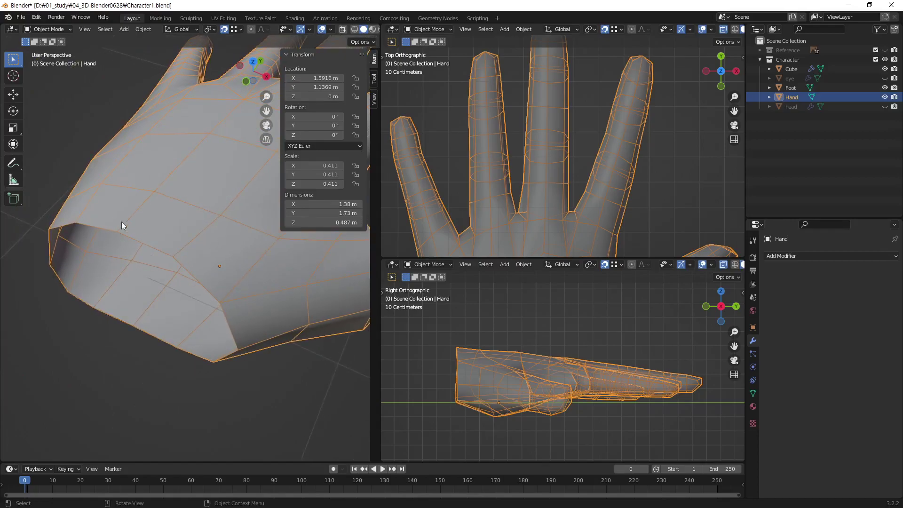
click(371, 42)
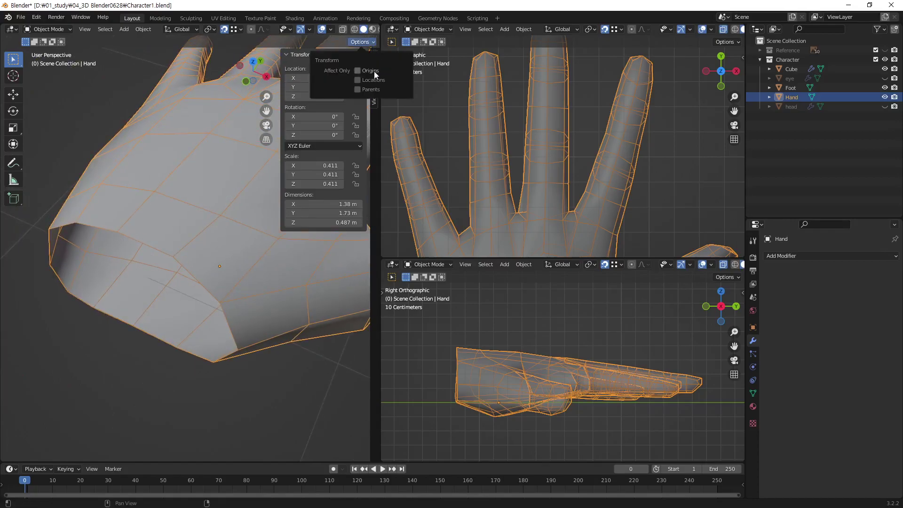
mouse_move(347, 350)
middle_down()
mouse_move(295, 352)
mouse_move(242, 336)
middle_up()
key(g)
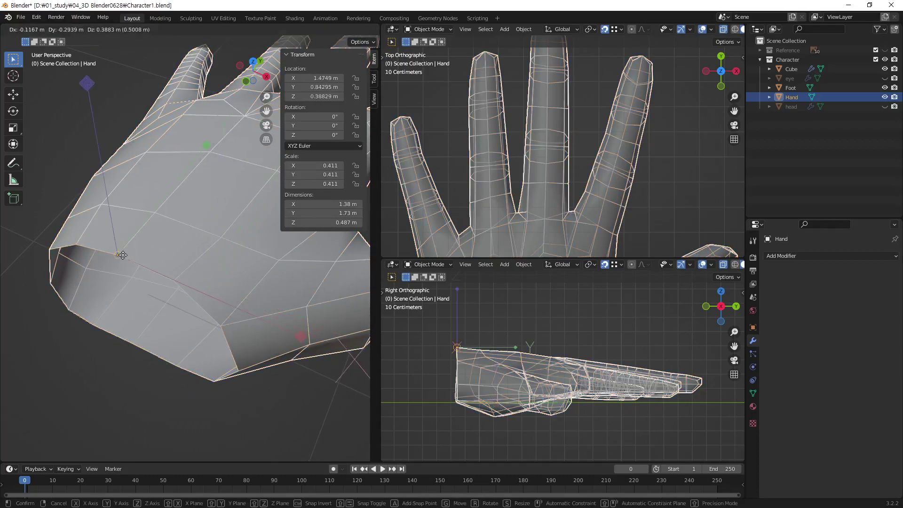
click(121, 252)
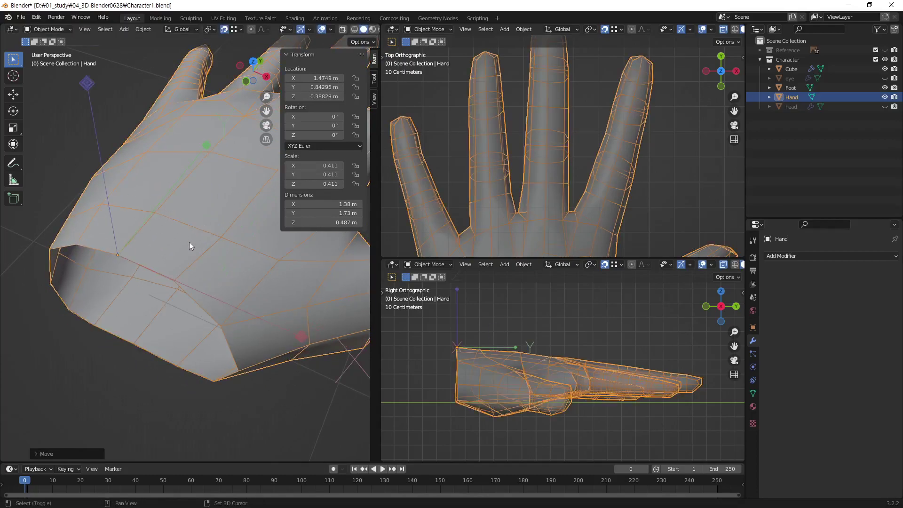
middle_drag(189, 245, 211, 230)
click(374, 43)
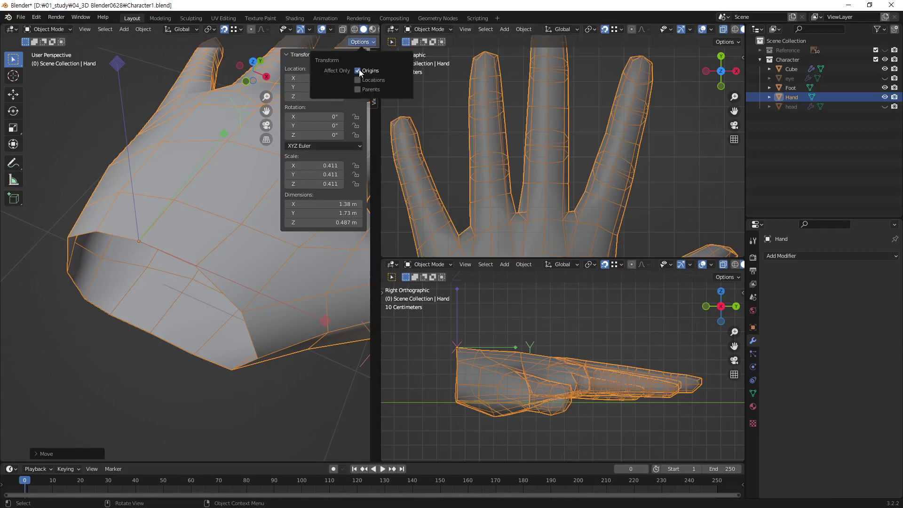
scroll(162, 282, down, 2)
scroll(66, 414, down, 4)
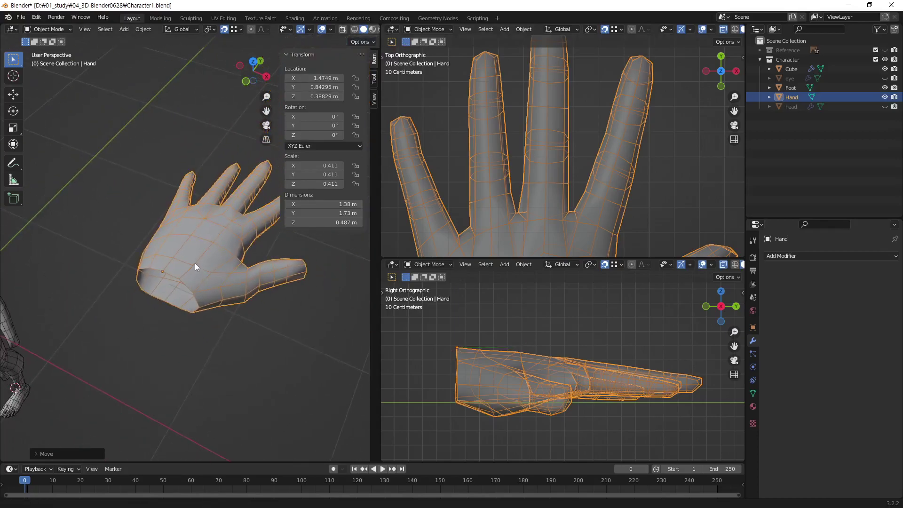
- Place the 3D cursor at the tip of the body's arm
mouse_move(195, 263)
middle_down()
mouse_move(206, 267)
mouse_move(90, 289)
mouse_move(77, 281)
mouse_move(38, 316)
mouse_move(72, 288)
mouse_move(165, 268)
mouse_move(119, 367)
mouse_move(105, 337)
middle_up()
scroll(155, 284, up, 3)
scroll(218, 207, up, 3)
mouse_move(218, 207)
middle_down()
mouse_move(108, 320)
mouse_move(175, 284)
mouse_move(132, 264)
mouse_move(161, 304)
middle_up()
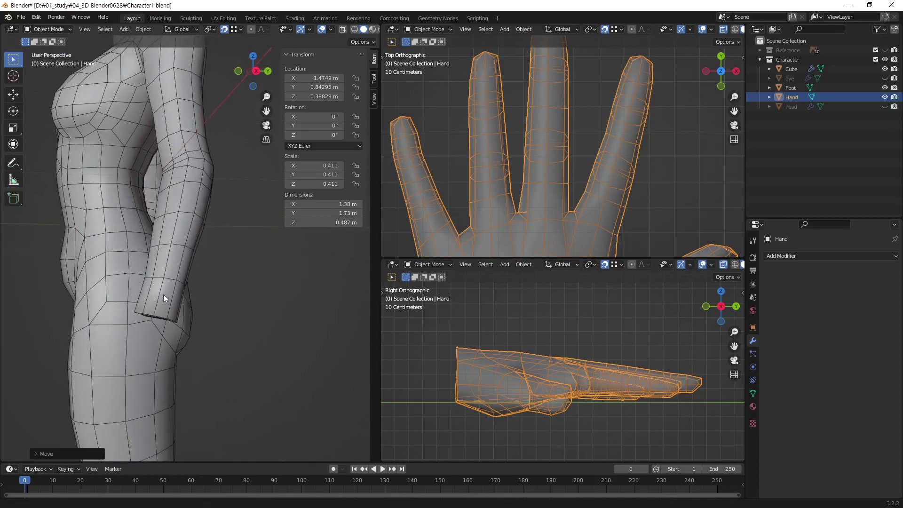
scroll(163, 294, up, 2)
scroll(212, 199, up, 2)
mouse_move(213, 198)
middle_down()
mouse_move(170, 222)
mouse_move(183, 266)
mouse_move(230, 217)
middle_up()
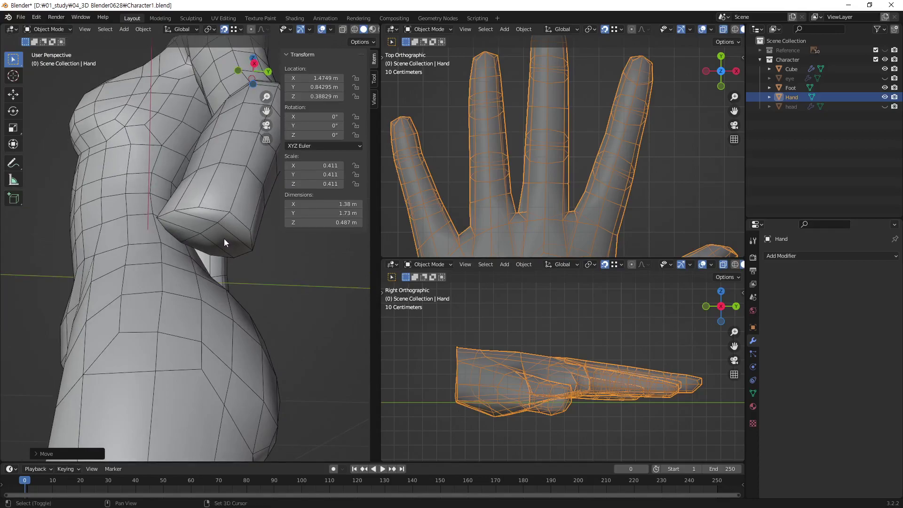
shift+right_click(229, 211)
- Snap the Hand to the 3D cursor at the arm's end with Selection to Cursor
middle_drag(229, 211, 277, 270)
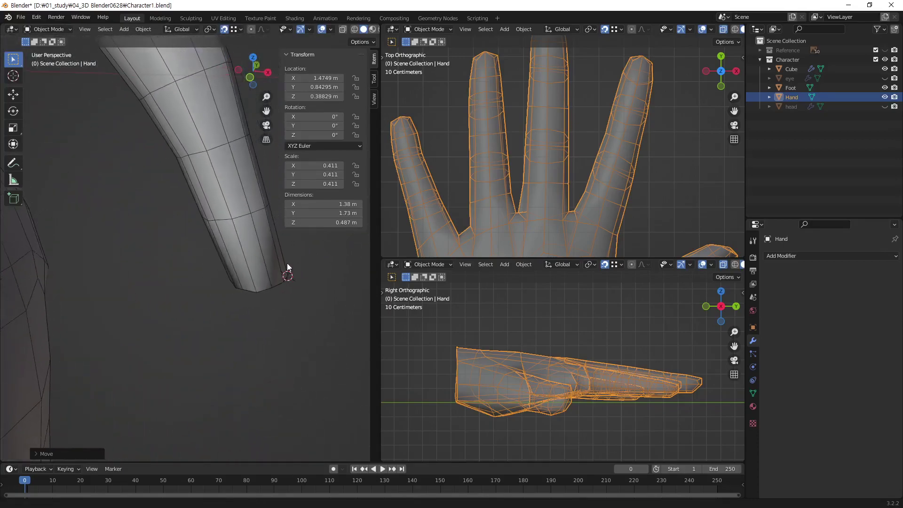
scroll(287, 263, down, 2)
mouse_move(210, 207)
shift+middle_down()
mouse_move(171, 290)
mouse_move(132, 327)
shift+middle_up()
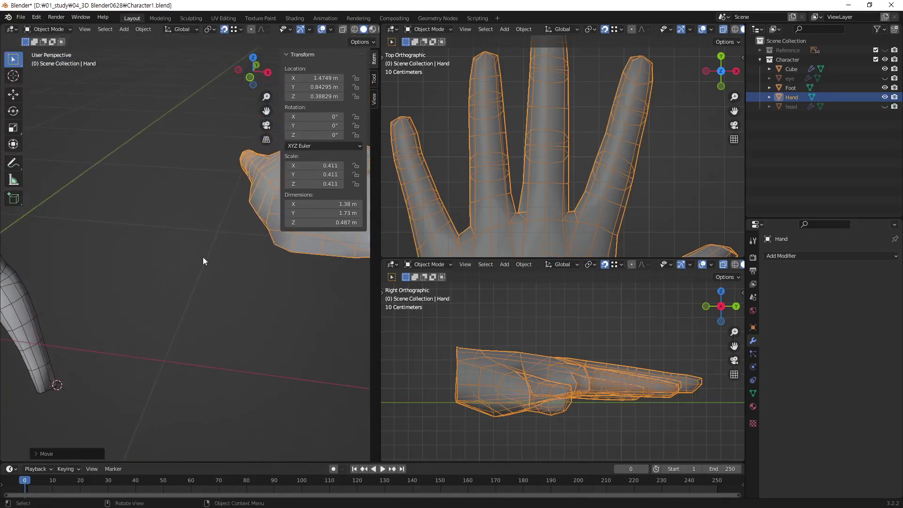
key(shift+s)
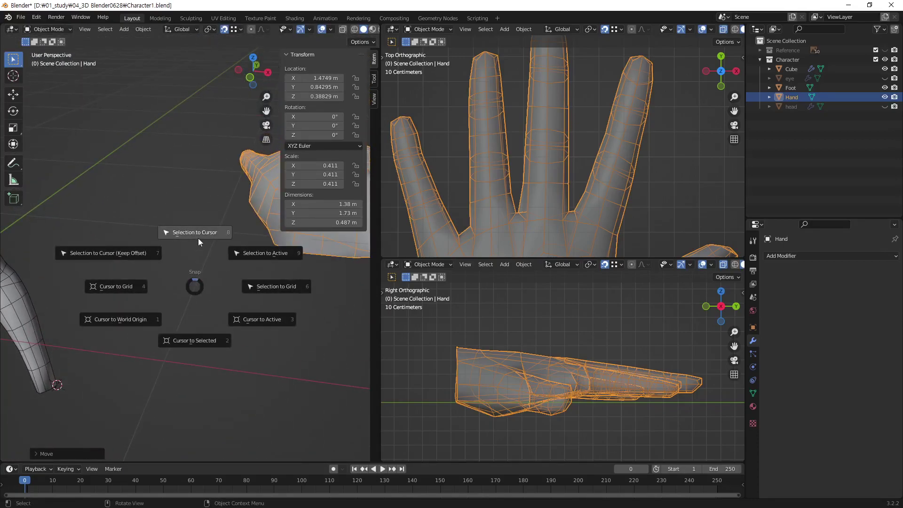
click(199, 233)
middle_drag(202, 249, 219, 224)
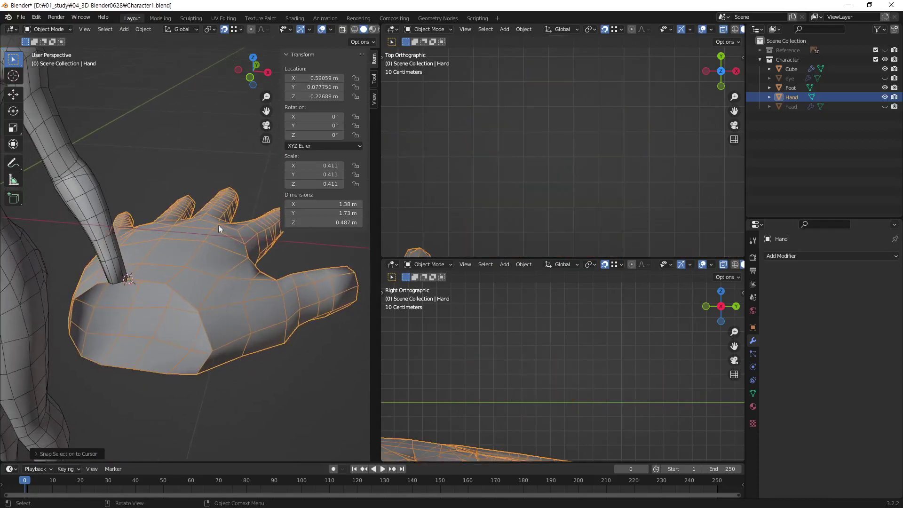
scroll(152, 332, down, 3)
mouse_move(153, 331)
middle_down()
mouse_move(188, 279)
mouse_move(226, 284)
mouse_move(207, 323)
mouse_move(242, 308)
mouse_move(253, 249)
mouse_move(241, 225)
middle_up()
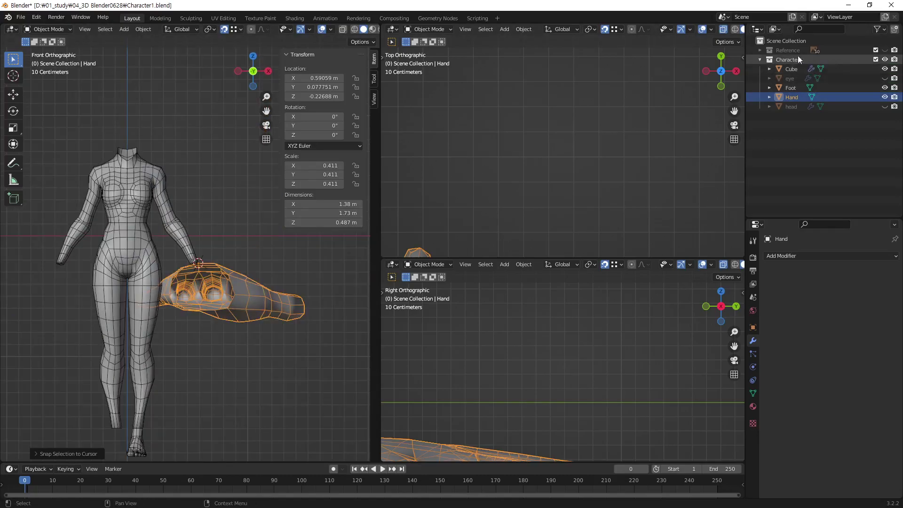
- Expand the Reference collection, hide hand T and hand T.001, and show body F and body S
click(760, 50)
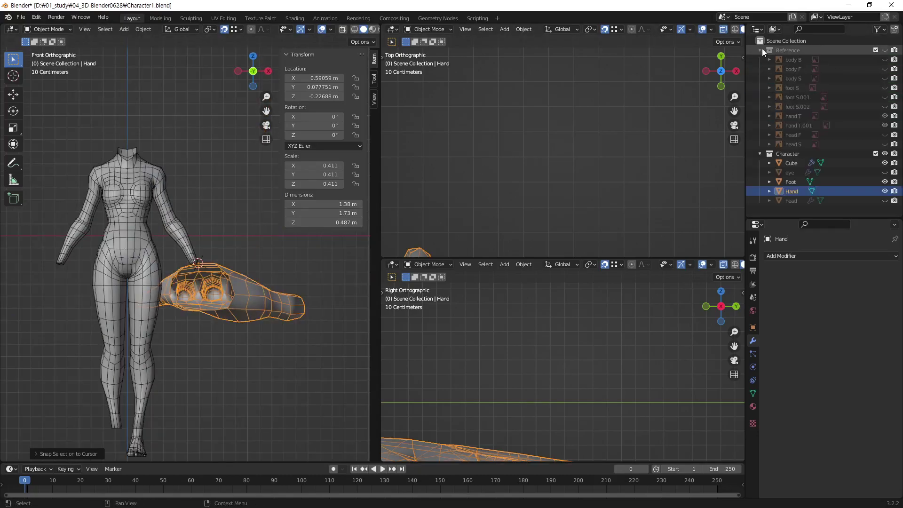
click(885, 50)
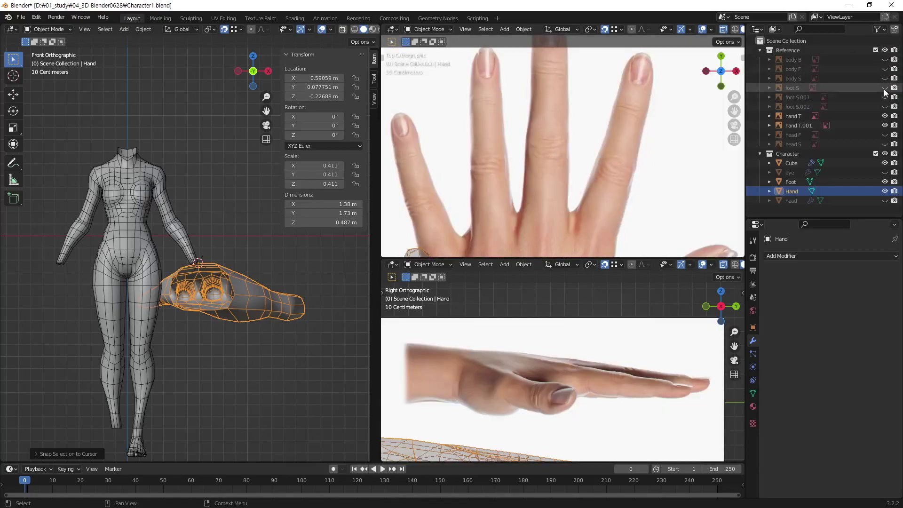
drag(885, 126, 884, 116)
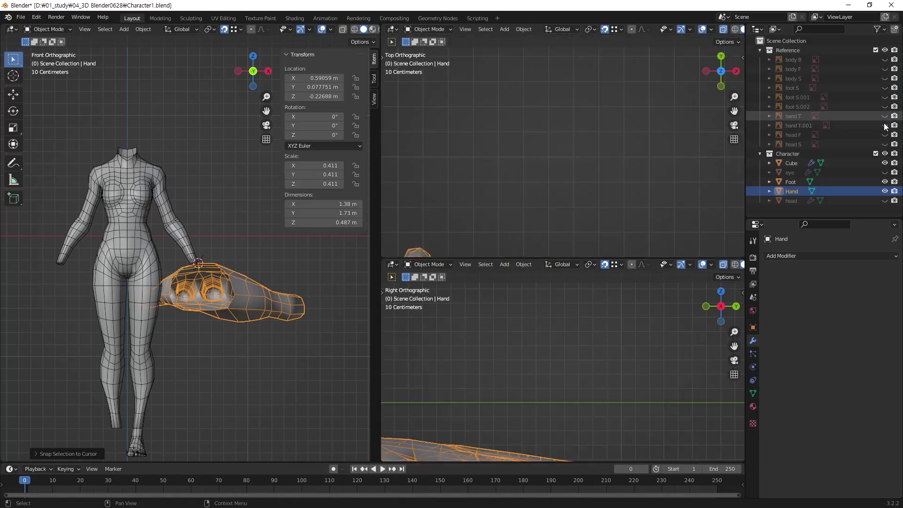
click(884, 71)
scroll(156, 272, up, 2)
scroll(211, 245, up, 2)
scroll(241, 197, up, 3)
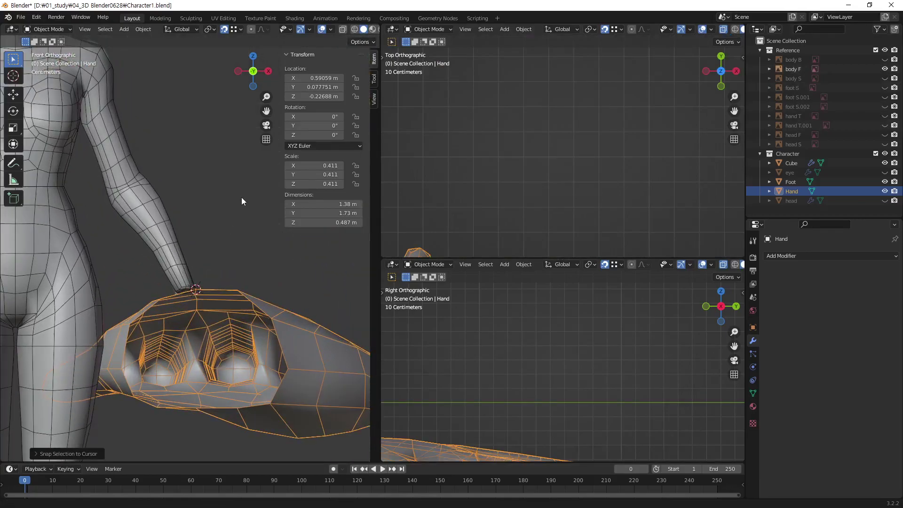
click(885, 78)
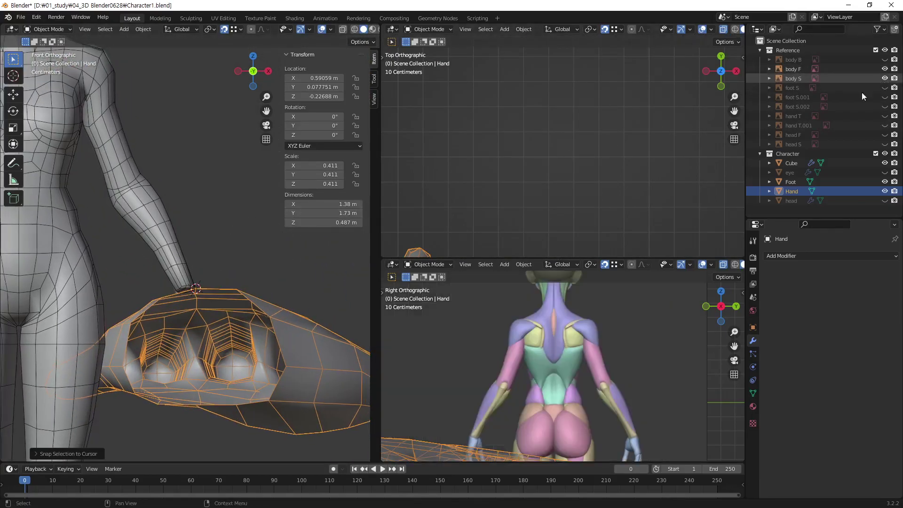
scroll(542, 375, down, 3)
- Return the lower-right view to Right side view and frame the wrist in both views
mouse_move(542, 375)
middle_down()
mouse_move(470, 386)
mouse_move(566, 369)
middle_up()
key(KP_3)
scroll(567, 370, up, 3)
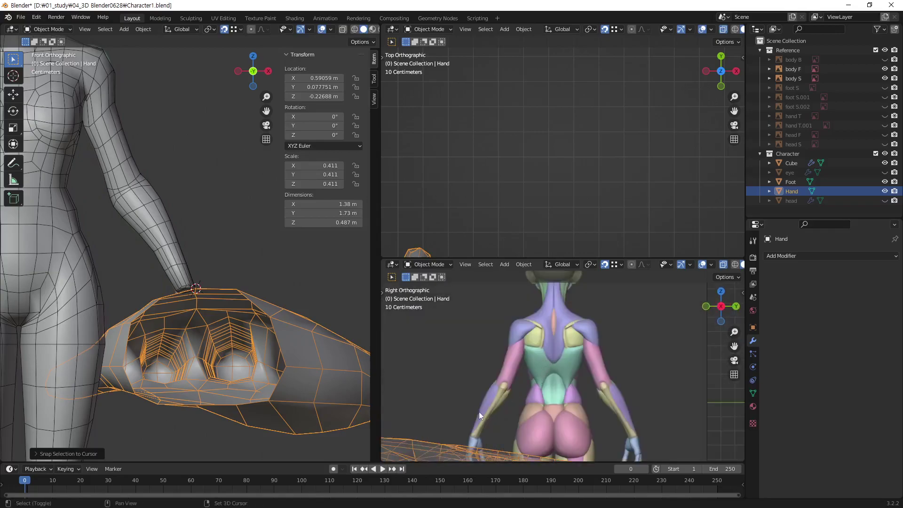
mouse_move(479, 411)
shift+middle_down()
mouse_move(656, 360)
mouse_move(630, 341)
shift+middle_up()
scroll(598, 346, up, 3)
scroll(610, 350, up, 2)
shift+middle_drag(136, 323, 152, 298)
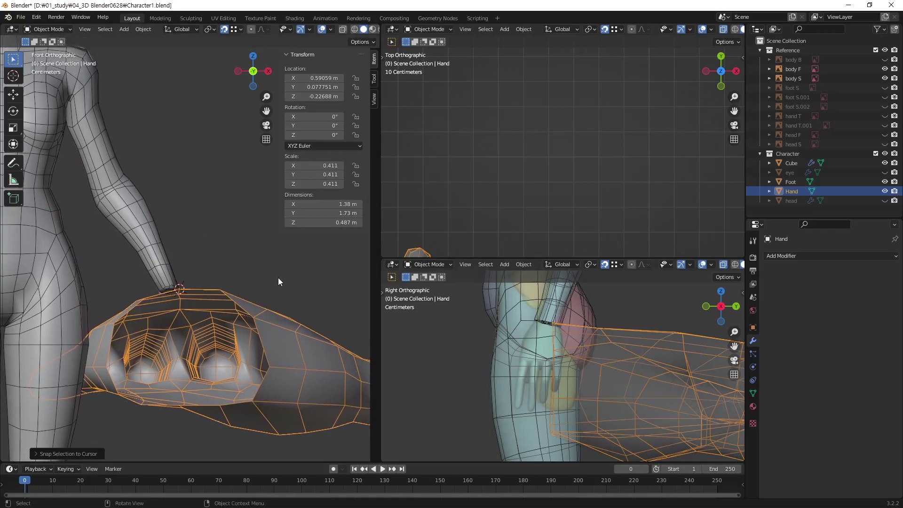
- Shrink the Hand to about a fifth its size and rotate it -90° around Z
key(s)
click(210, 297)
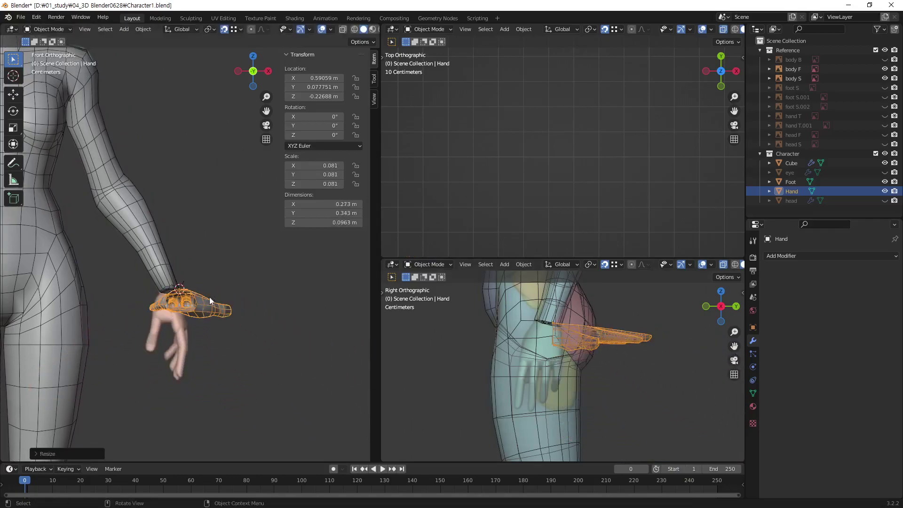
key(r)
key(z)
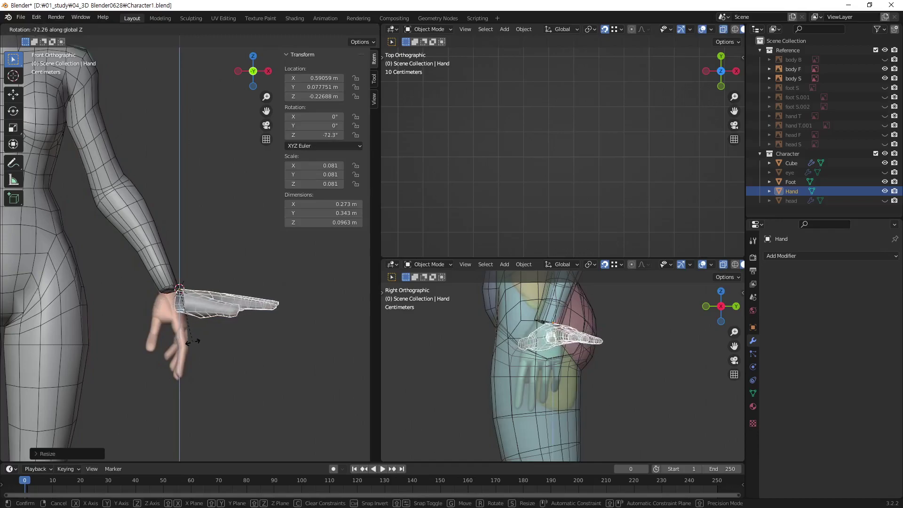
text(-90)
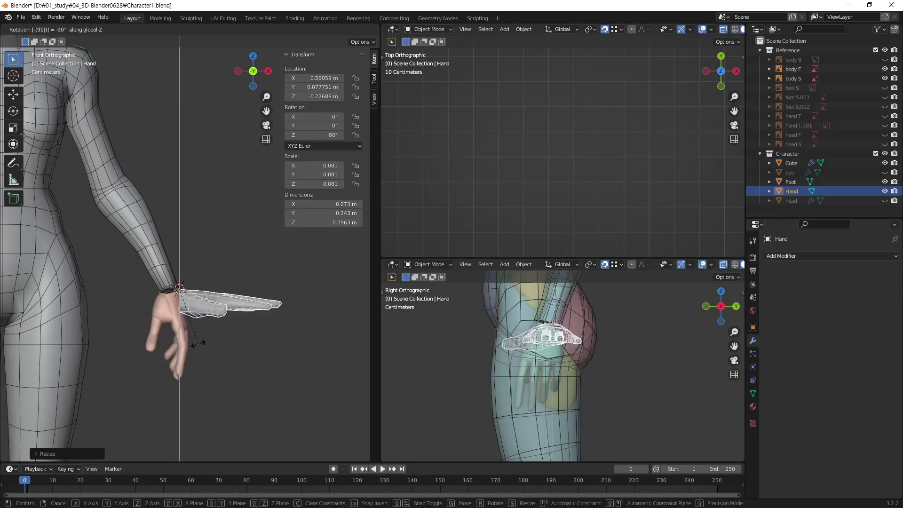
key(Return)
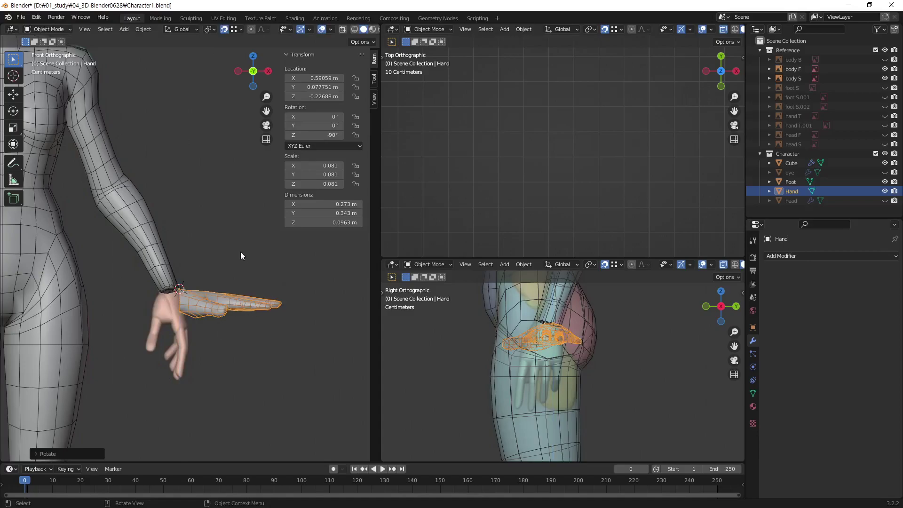
- Rotate the Hand around Y to hang downward, then tilt it -10° around X
key(r)
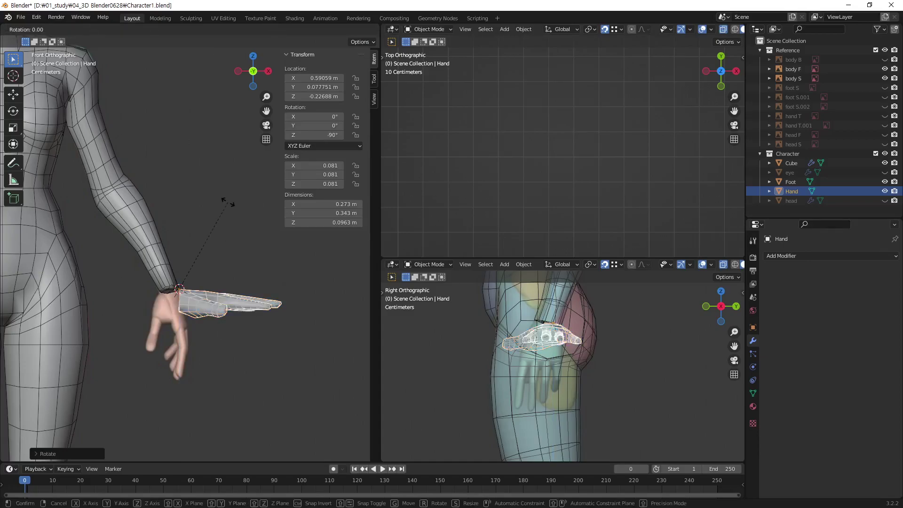
key(y)
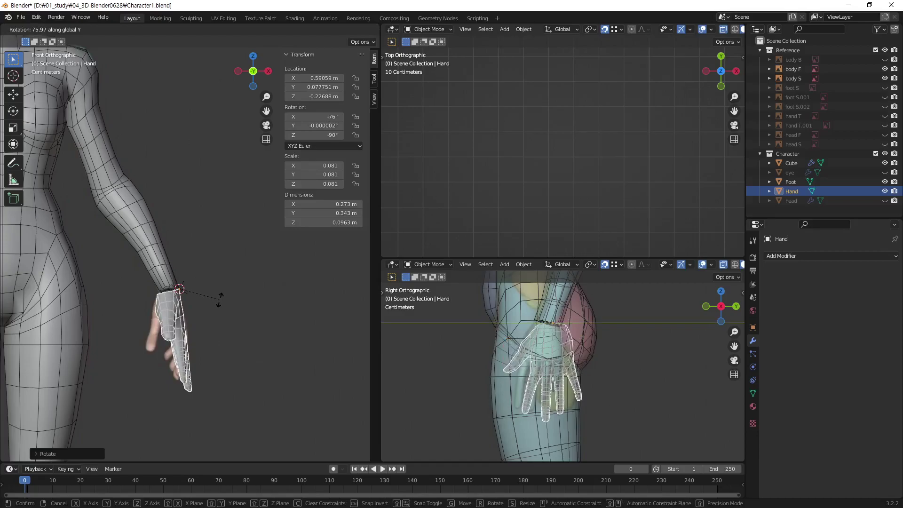
click(220, 299)
scroll(527, 341, up, 1)
scroll(566, 349, up, 1)
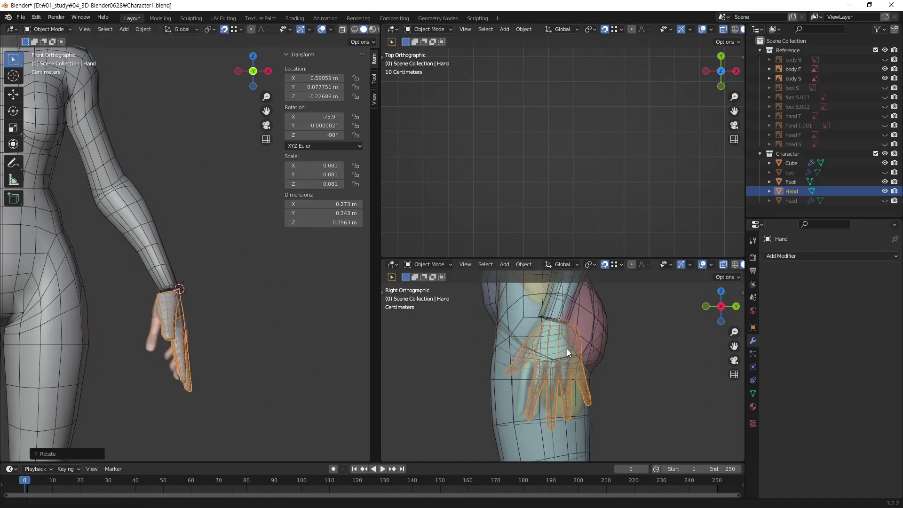
scroll(573, 342, up, 1)
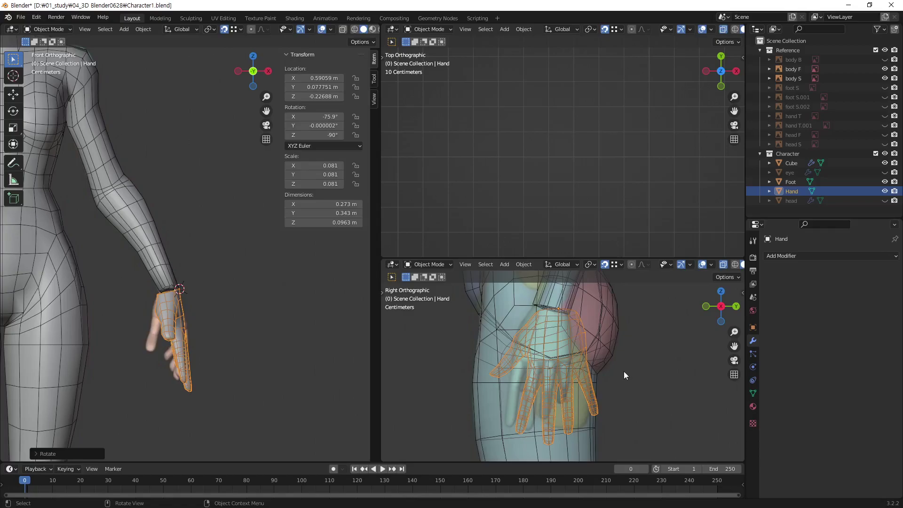
key(r)
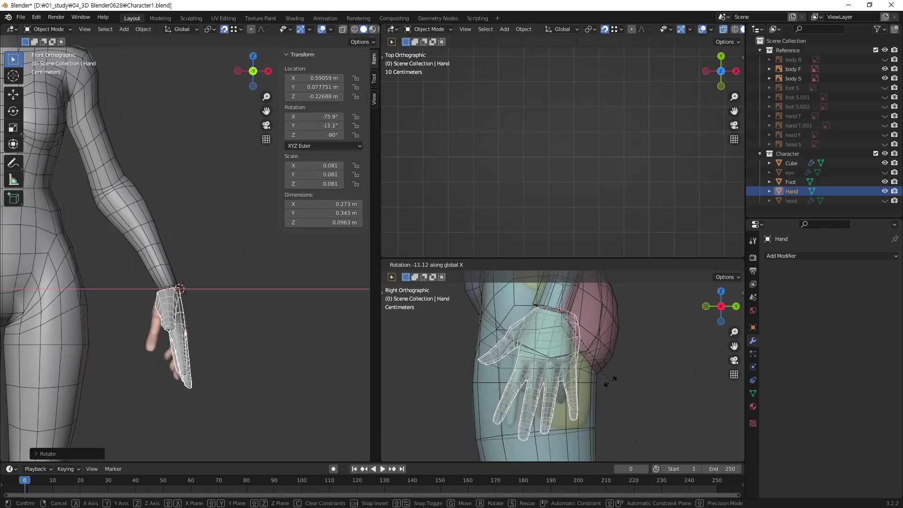
click(614, 379)
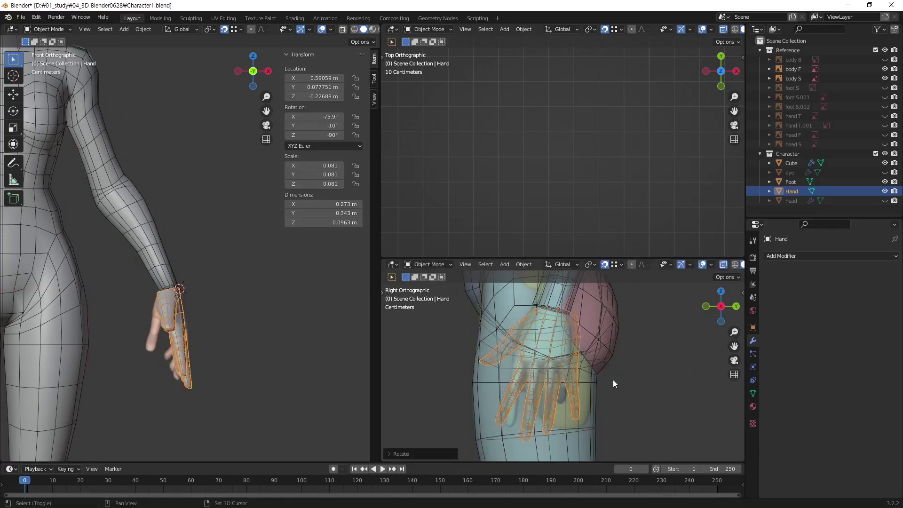
- Move and rescale the Hand to fit the wrist, ending at 0.072 scale
key(g)
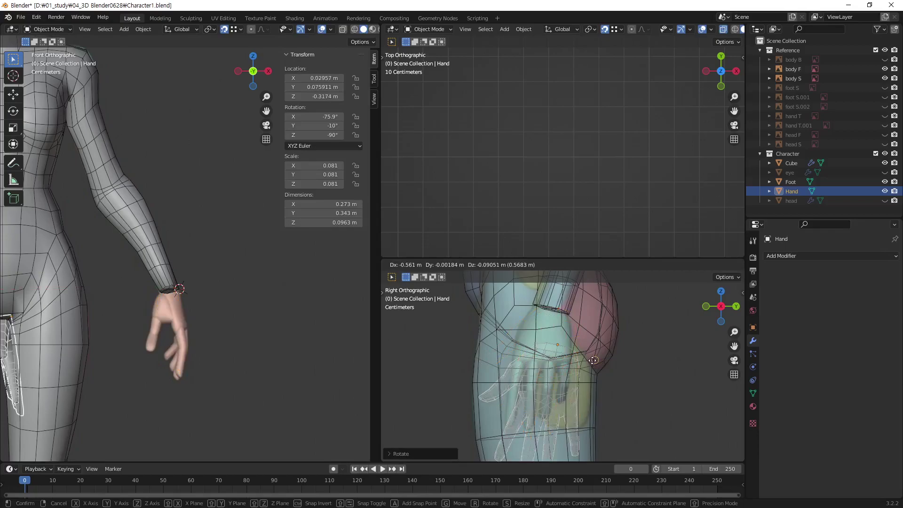
right_click(649, 341)
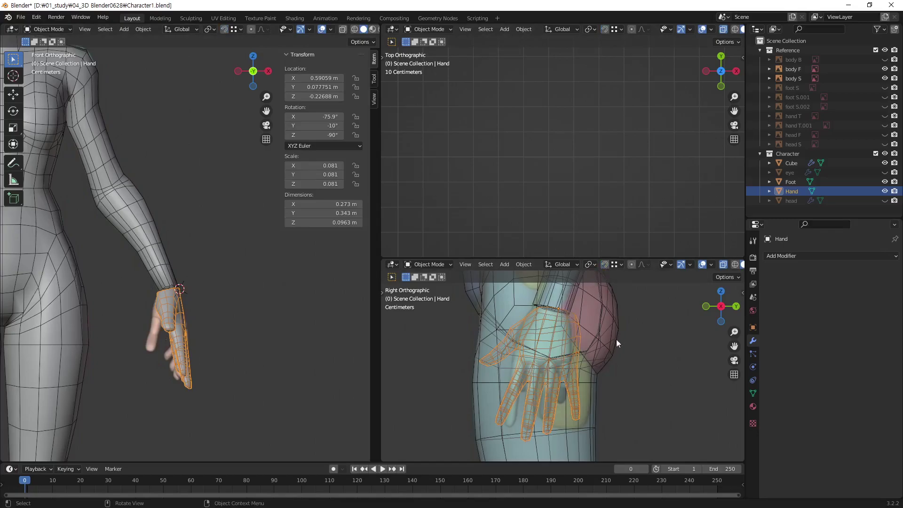
shift+middle_drag(602, 341, 621, 348)
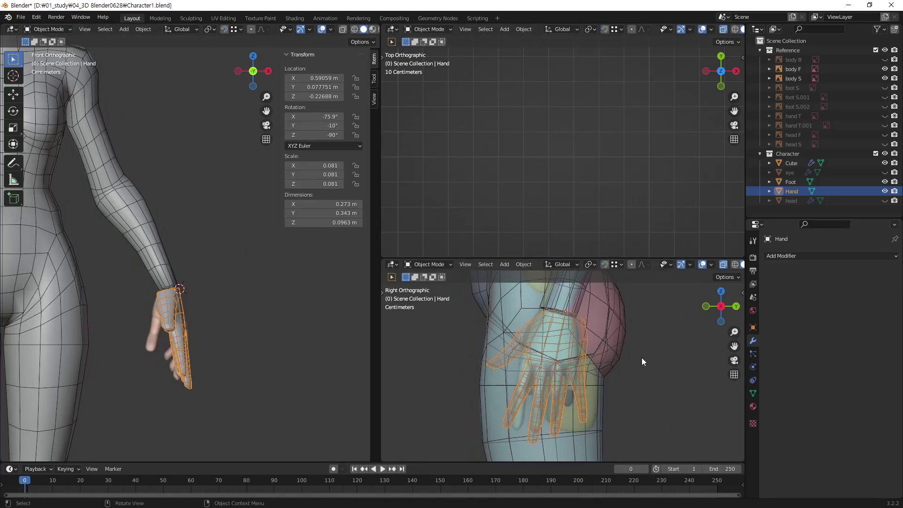
key(g)
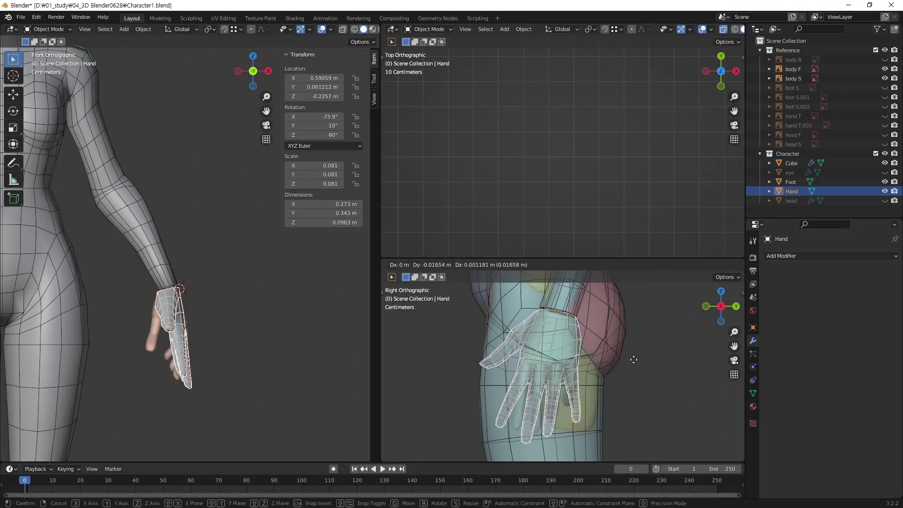
click(633, 359)
key(s)
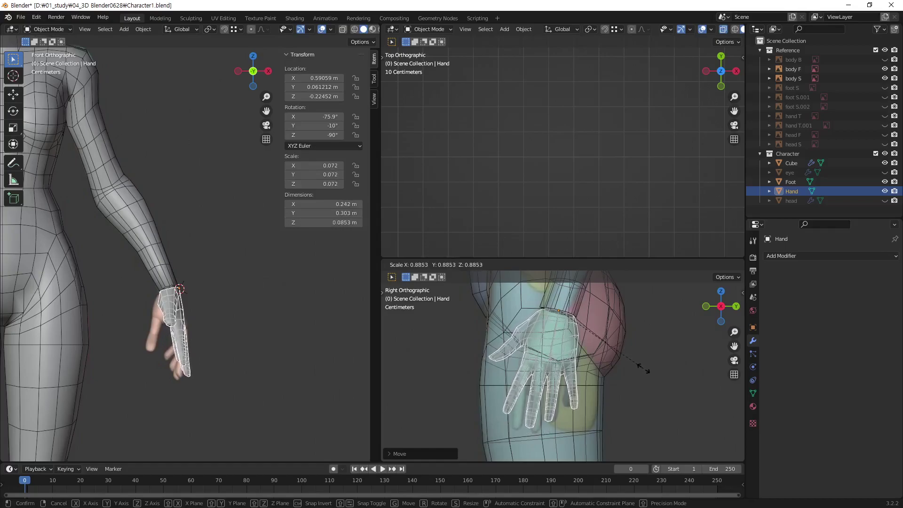
click(642, 369)
key(s)
click(641, 376)
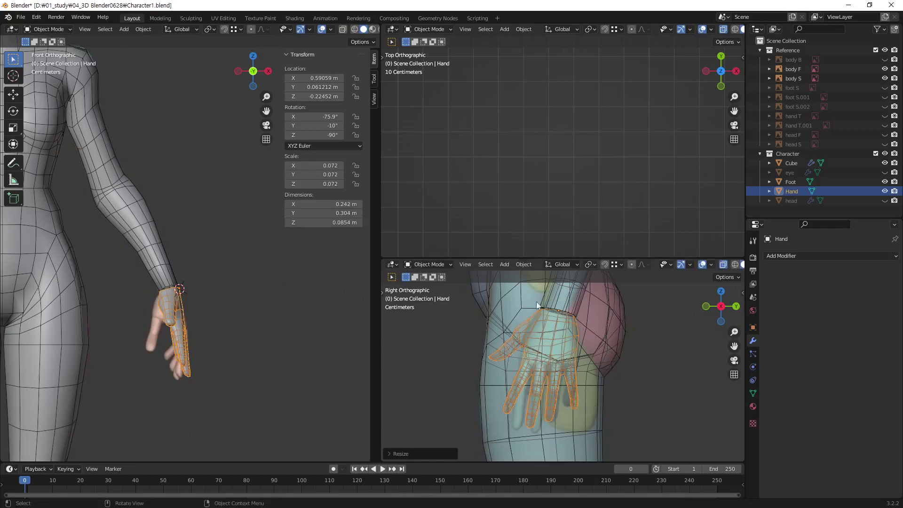
- Deselect the Hand and orbit to check its fit at the wrist
mouse_move(165, 287)
middle_down()
mouse_move(50, 309)
mouse_move(266, 338)
middle_up()
click(266, 337)
mouse_move(151, 304)
middle_down()
mouse_move(253, 242)
mouse_move(144, 317)
mouse_move(133, 343)
mouse_move(213, 273)
mouse_move(228, 347)
mouse_move(265, 362)
mouse_move(181, 359)
mouse_move(168, 374)
mouse_move(193, 238)
middle_up()
scroll(253, 242, down, 4)
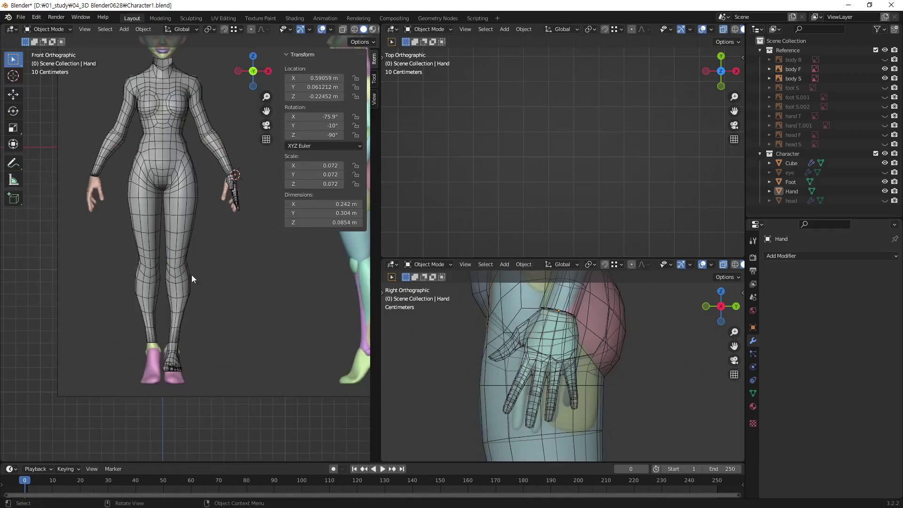
- Rotate the Foot about 8° around Z and slide it along X under the ankle
mouse_move(191, 274)
ctrl+middle_down()
mouse_move(179, 339)
mouse_move(240, 265)
mouse_move(202, 318)
mouse_move(215, 323)
ctrl+middle_up()
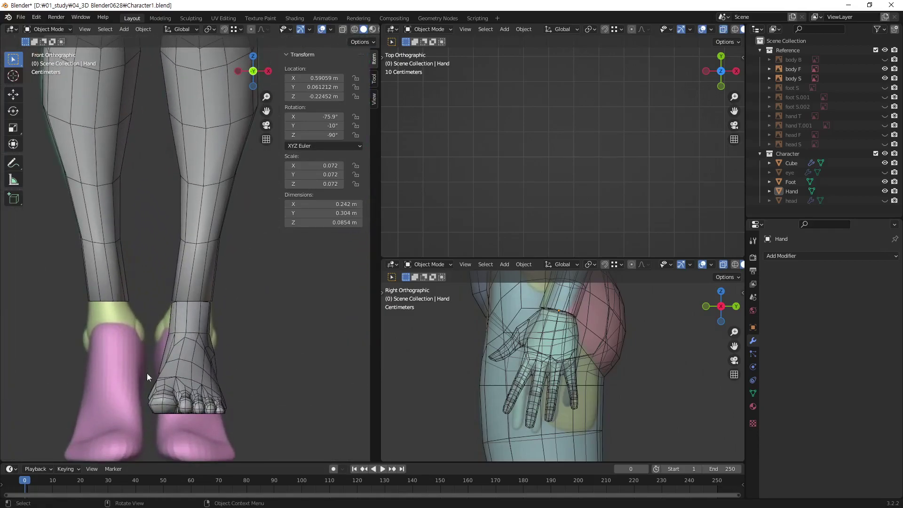
click(192, 382)
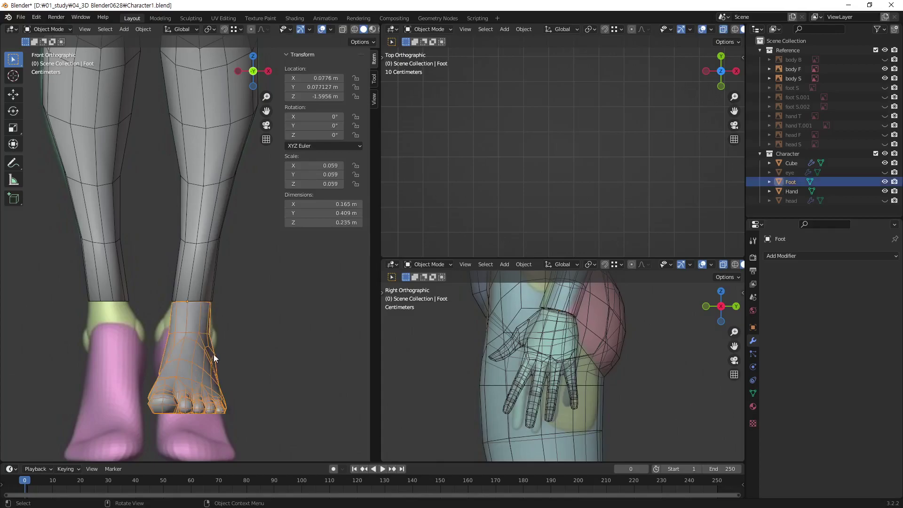
key(r)
key(z)
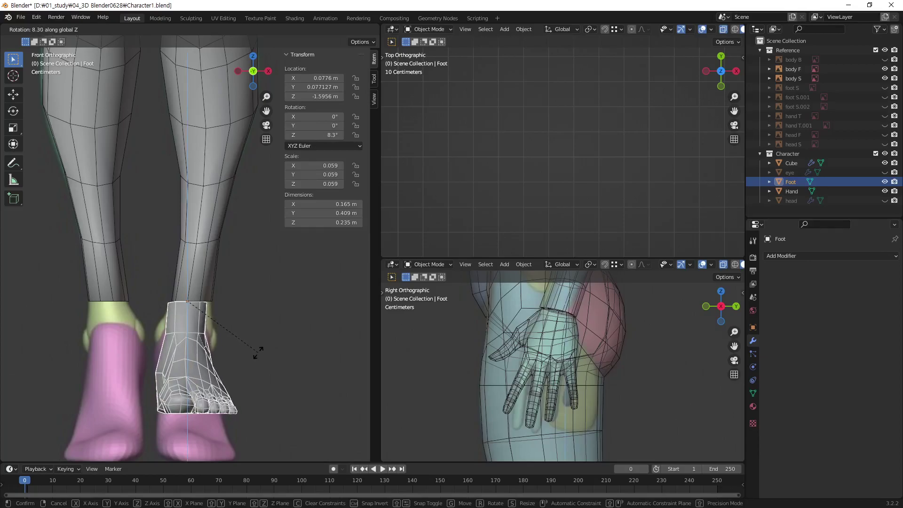
click(258, 352)
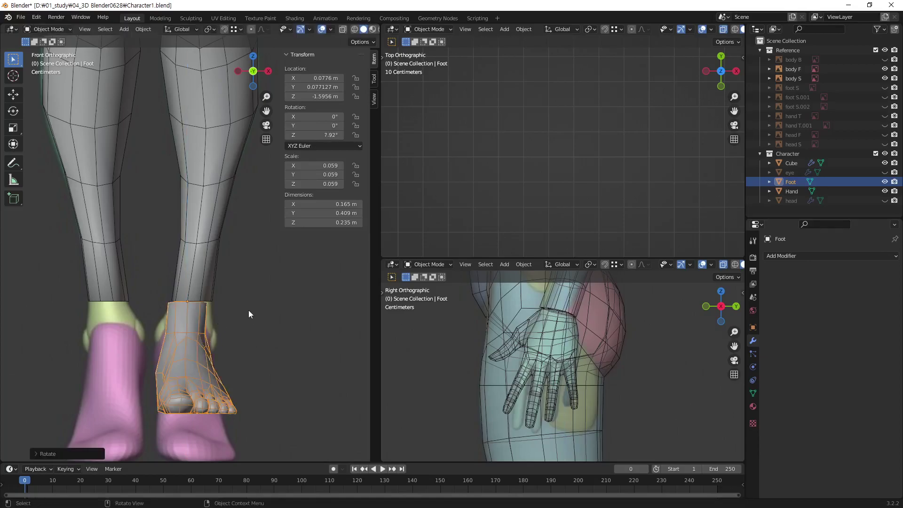
key(g)
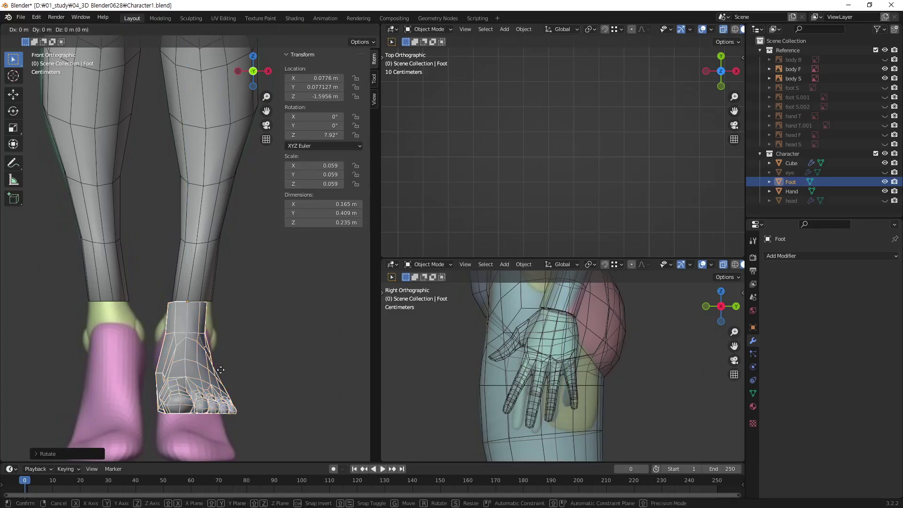
key(x)
click(225, 368)
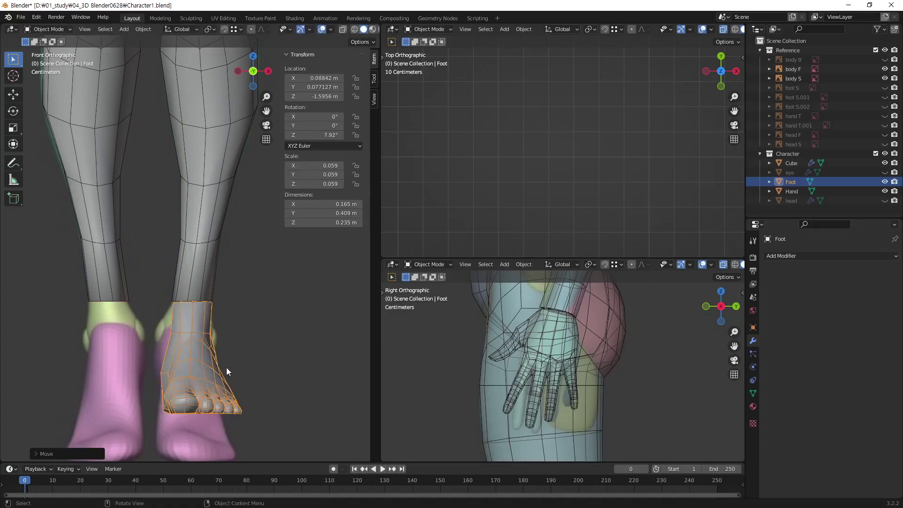
- Fine-tune the Foot to a 4.72° Z turn and X position 0.086453 m
key(r)
key(z)
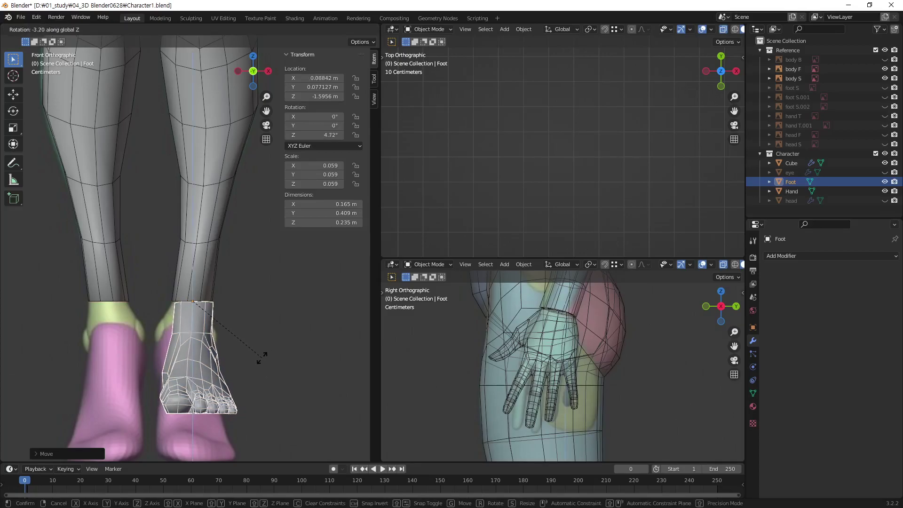
click(262, 359)
key(g)
key(x)
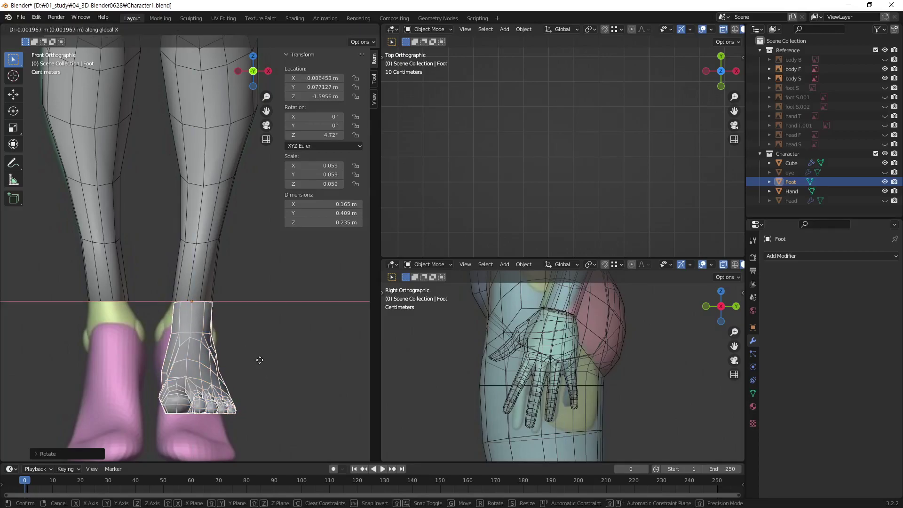
click(259, 360)
- Select the body F reference and orbit to see the whole figure at an angle
click(239, 289)
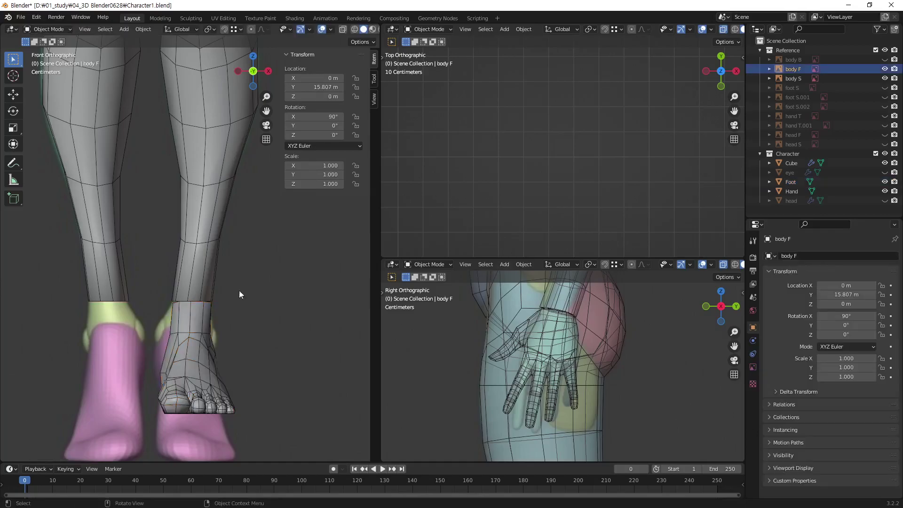
scroll(239, 290, down, 3)
mouse_move(209, 369)
middle_down()
mouse_move(192, 363)
mouse_move(199, 310)
mouse_move(185, 297)
mouse_move(185, 239)
mouse_move(185, 275)
mouse_move(125, 293)
mouse_move(91, 275)
mouse_move(193, 289)
mouse_move(202, 261)
middle_up()
mouse_move(204, 257)
middle_down()
mouse_move(204, 244)
mouse_move(199, 254)
middle_up()
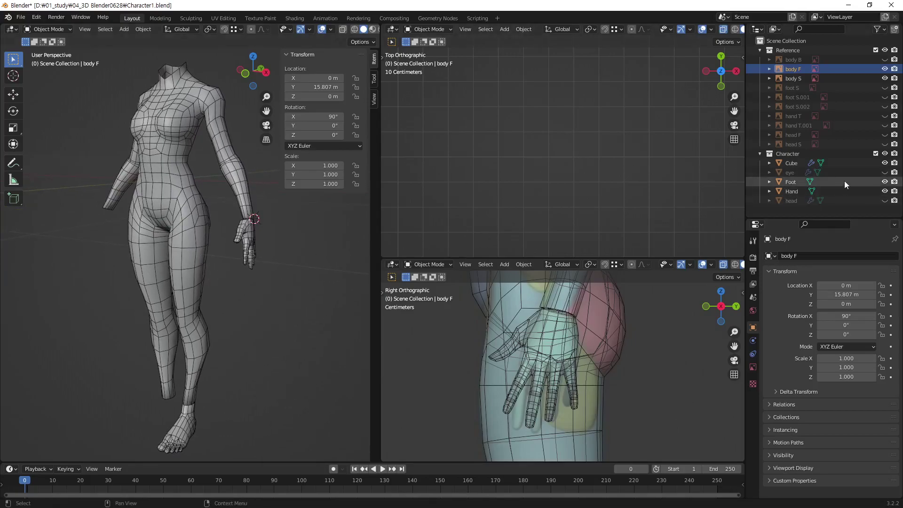
- Toggle the head and eye visibility in the Outliner, leaving the head hidden
click(885, 200)
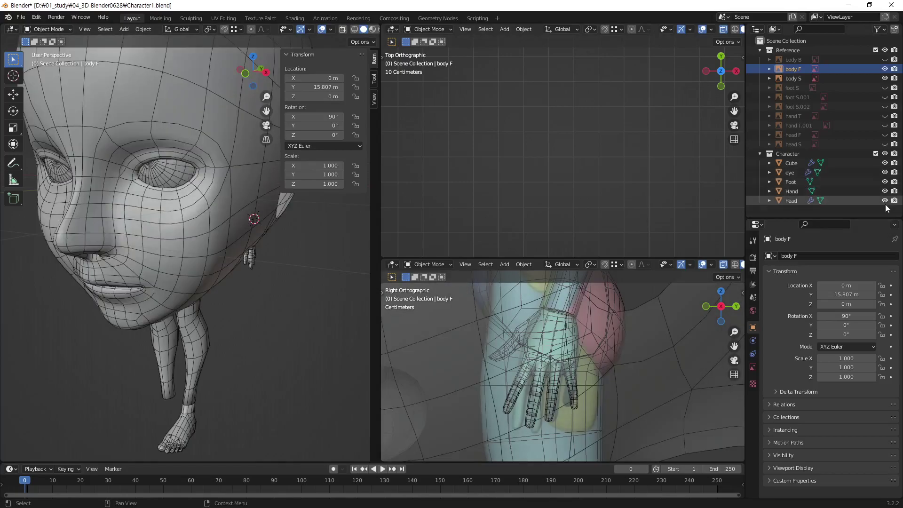
click(885, 200)
click(884, 172)
click(885, 200)
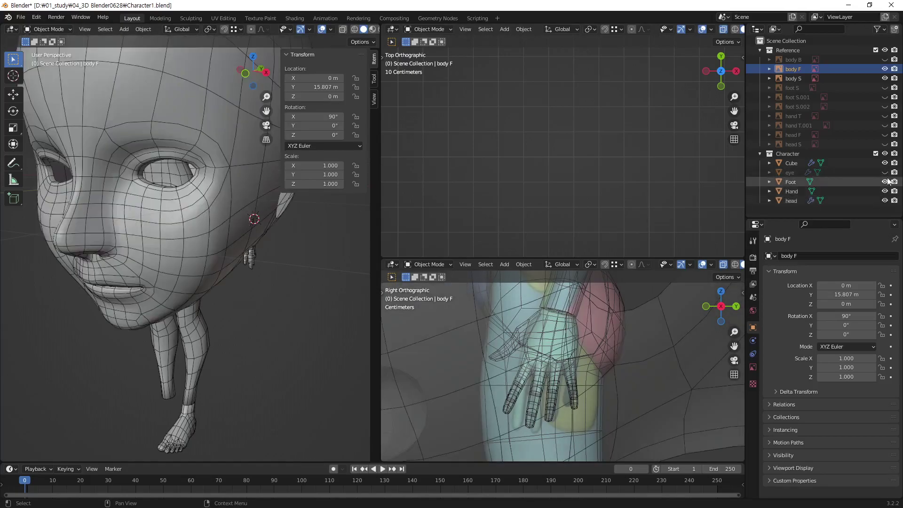
click(884, 172)
click(885, 201)
click(884, 172)
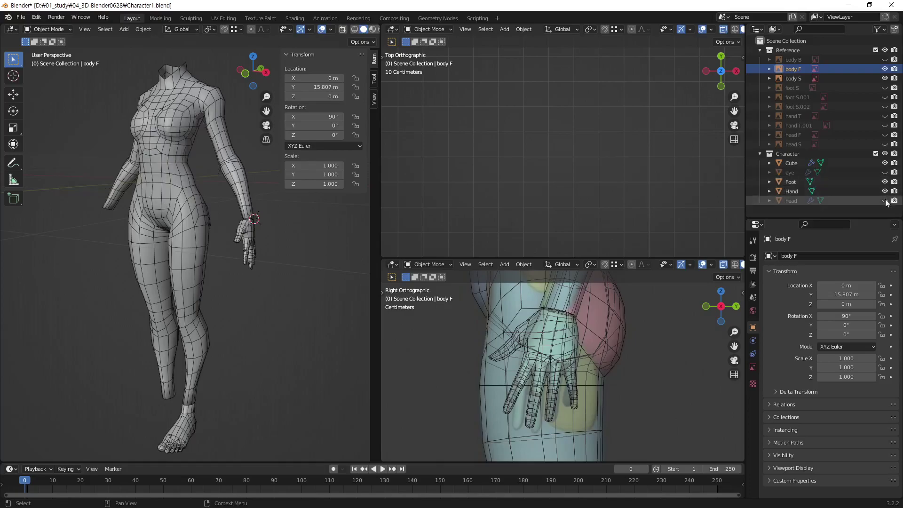
click(885, 200)
click(885, 201)
click(885, 172)
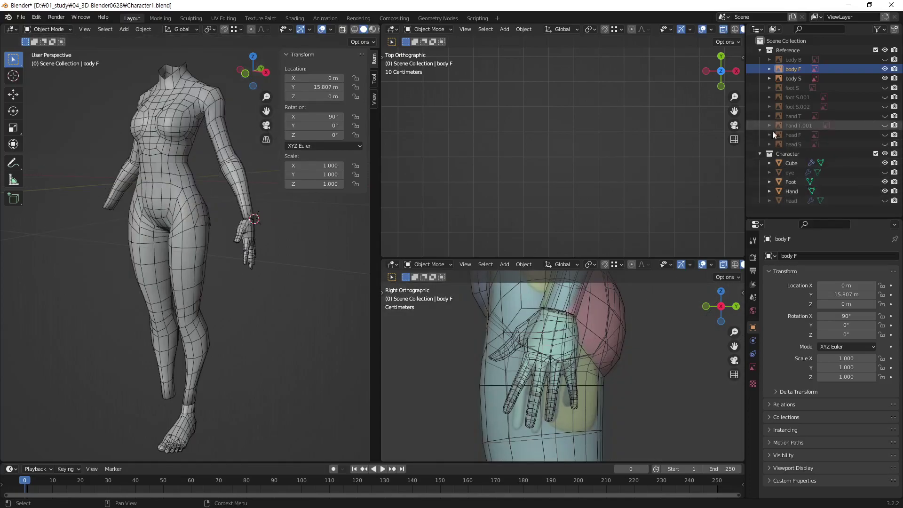
mouse_move(171, 289)
middle_down()
mouse_move(151, 254)
mouse_move(188, 289)
mouse_move(213, 284)
mouse_move(178, 298)
mouse_move(174, 285)
middle_up()
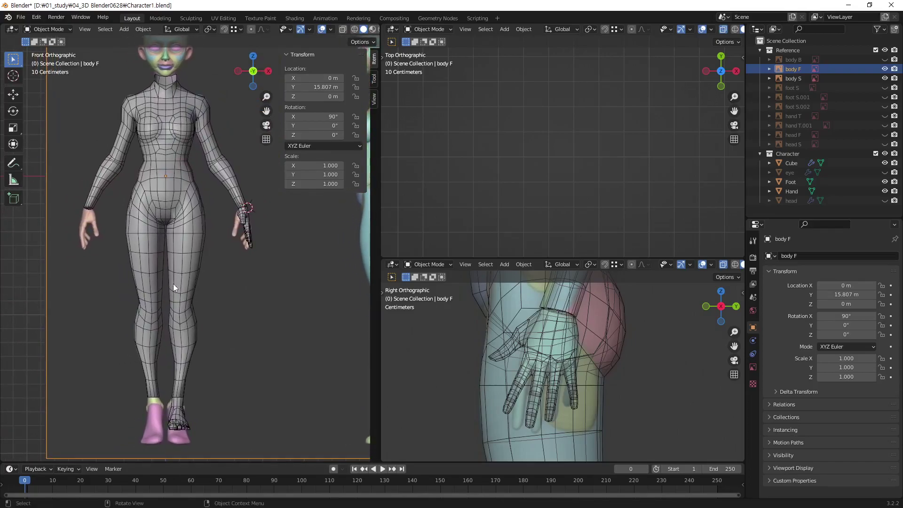
- Join the two right-hand viewports into one and resize the left/right split
right_click(592, 257)
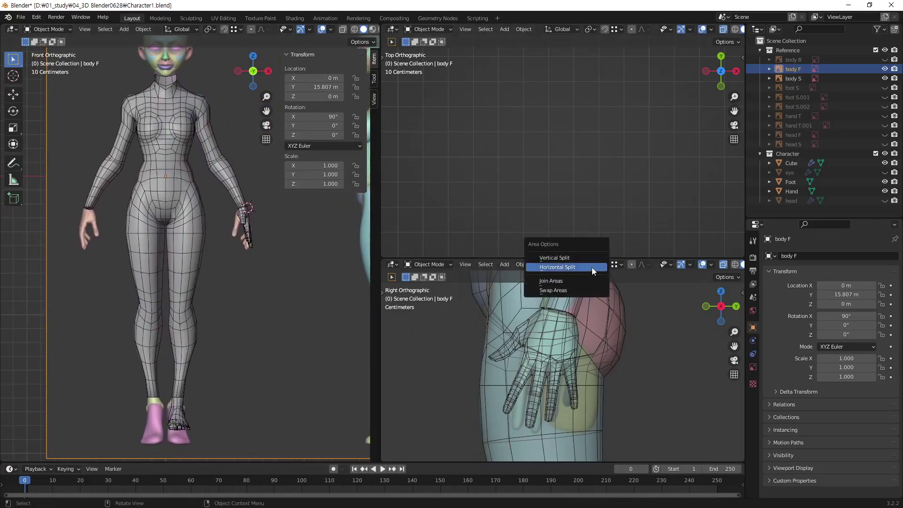
click(589, 281)
click(472, 221)
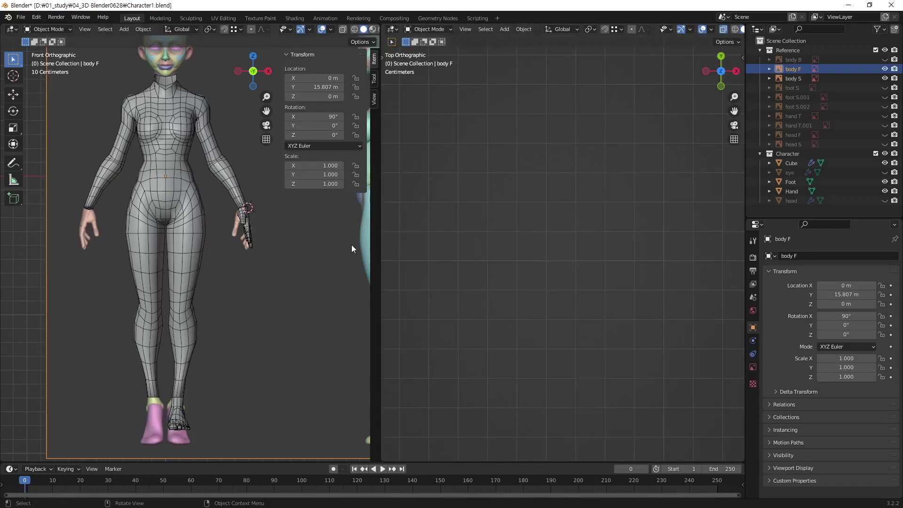
mouse_move(379, 250)
mouse_down()
mouse_move(213, 250)
mouse_move(238, 250)
mouse_up()
key(n)
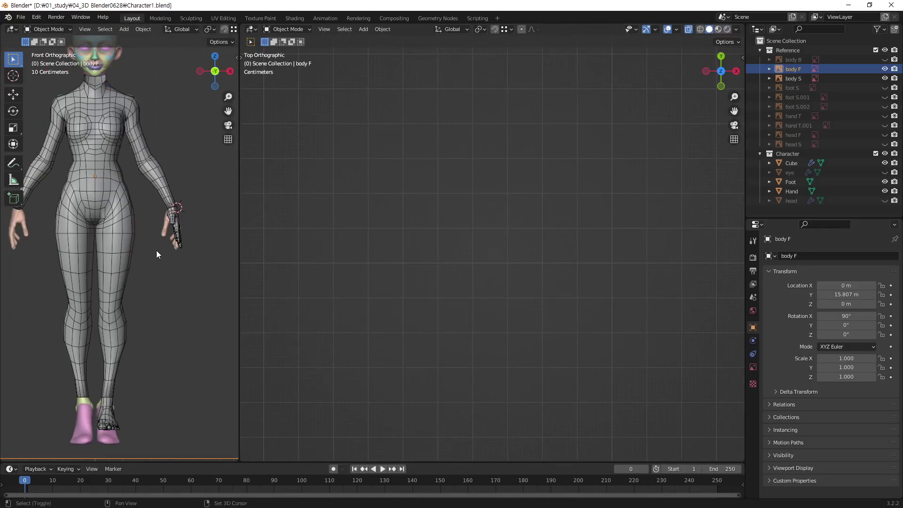
shift+middle_drag(156, 254, 185, 253)
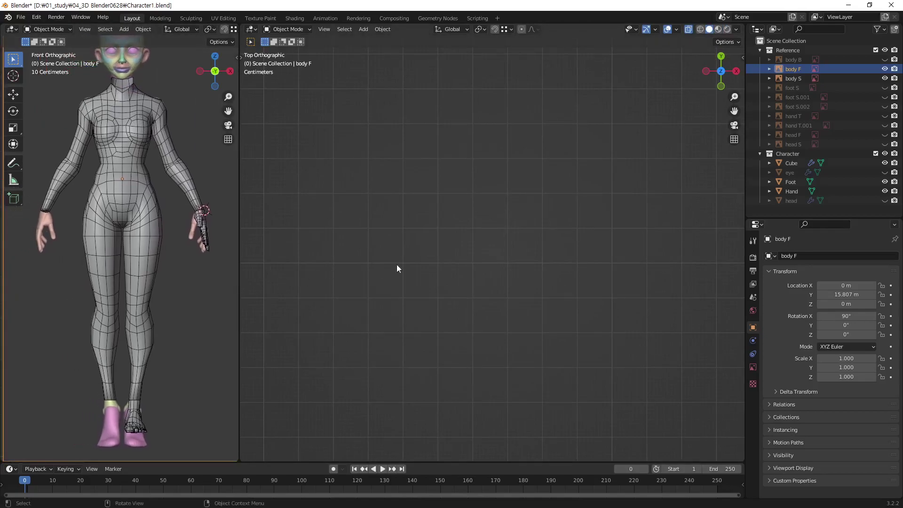
click(451, 263)
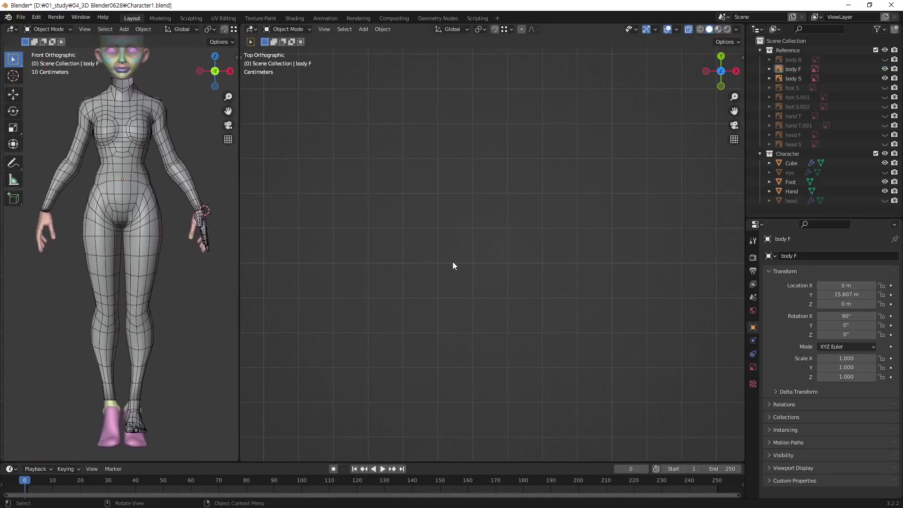
- Set the right viewport to Right Orthographic, frame the body, and turn off X-ray
key(KP_3)
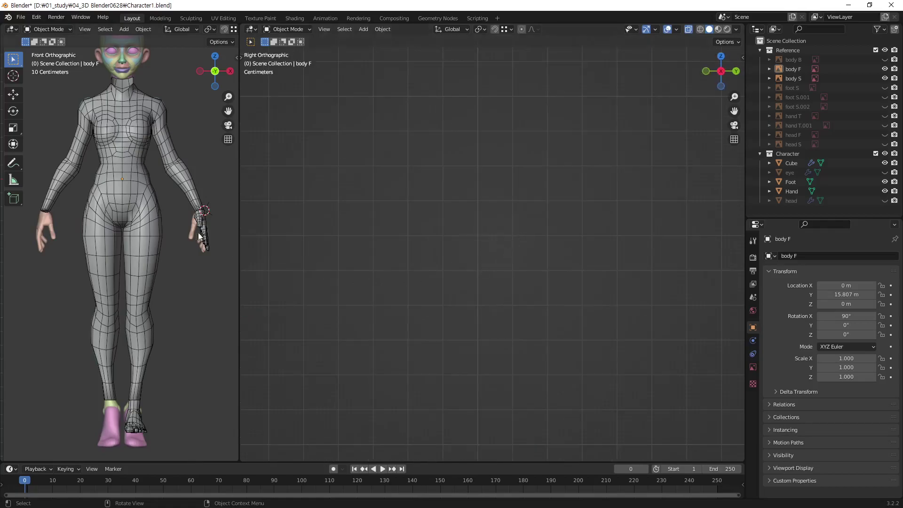
click(191, 188)
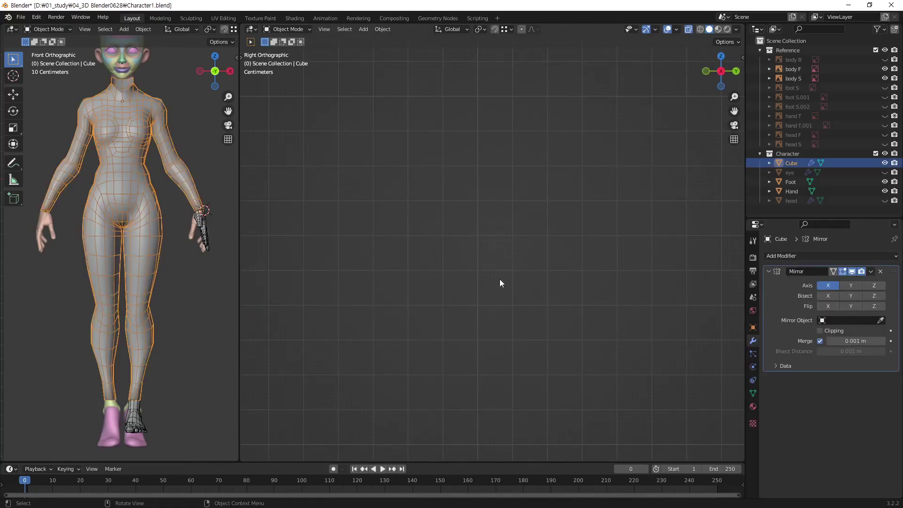
key(Home)
ctrl+scroll(442, 244, down, 4)
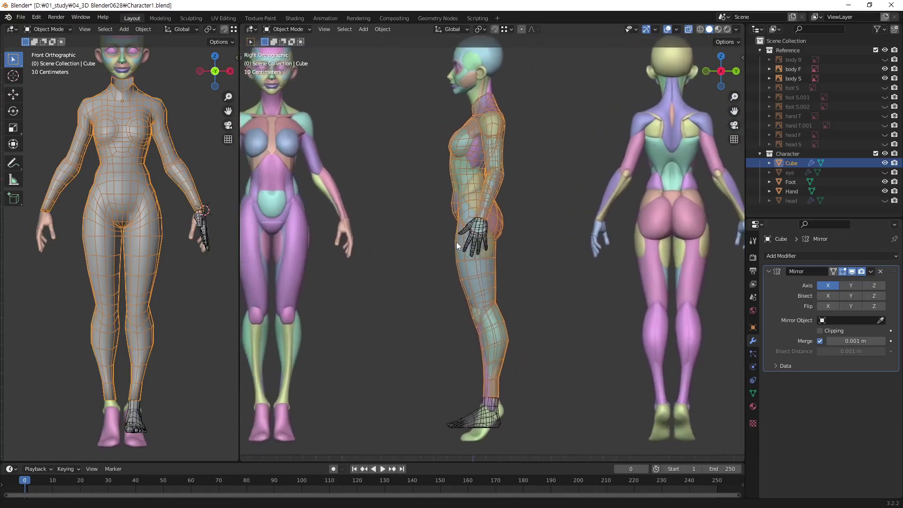
key(alt+z)
scroll(523, 276, up, 1)
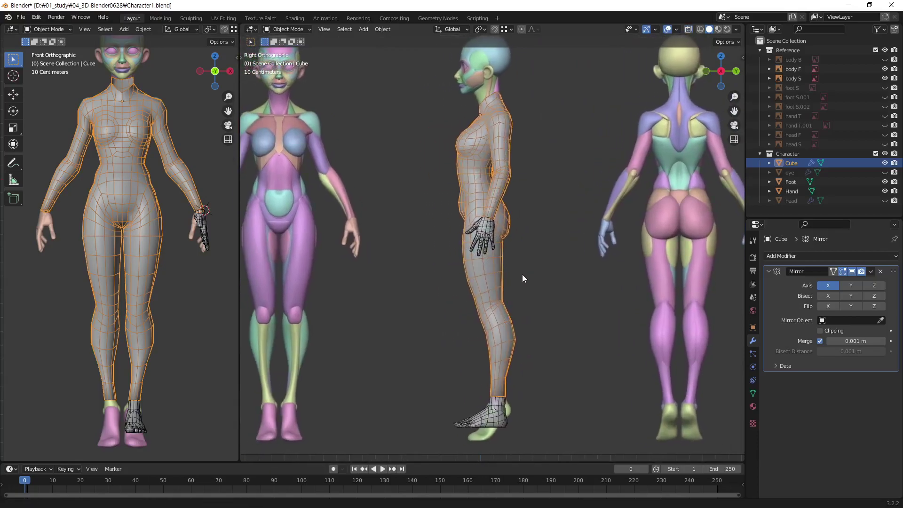
scroll(525, 270, up, 1)
scroll(532, 261, up, 1)
ctrl+scroll(536, 259, up, 2)
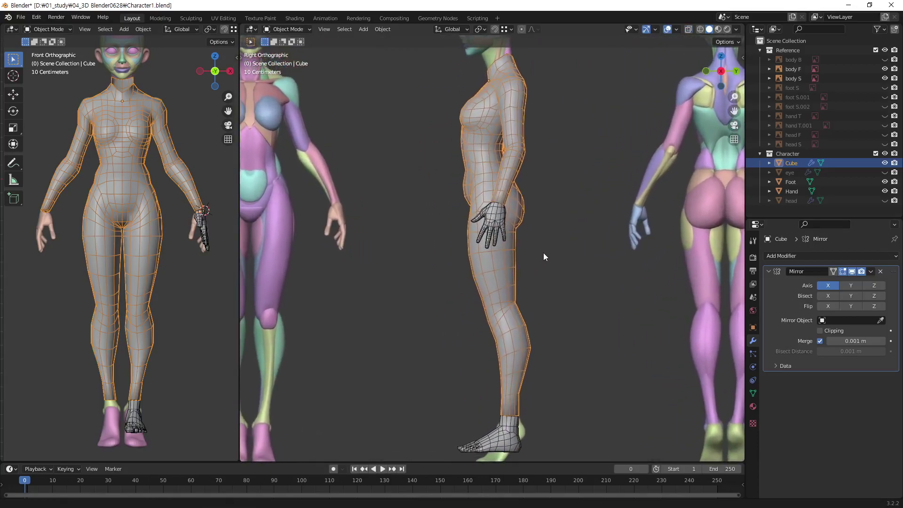
ctrl+scroll(543, 255, up, 1)
ctrl+scroll(541, 252, up, 1)
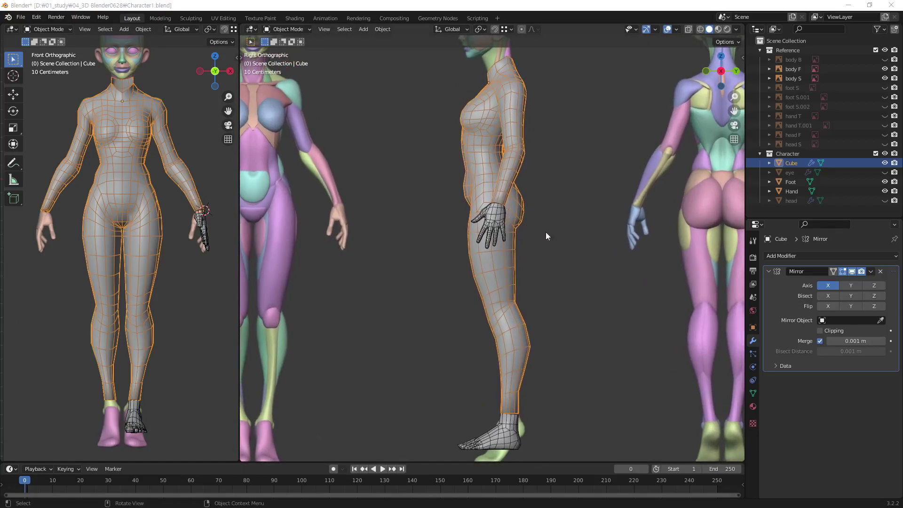
- Split the right viewport, set the new one to back orthographic, and hide Reference images
right_click(745, 249)
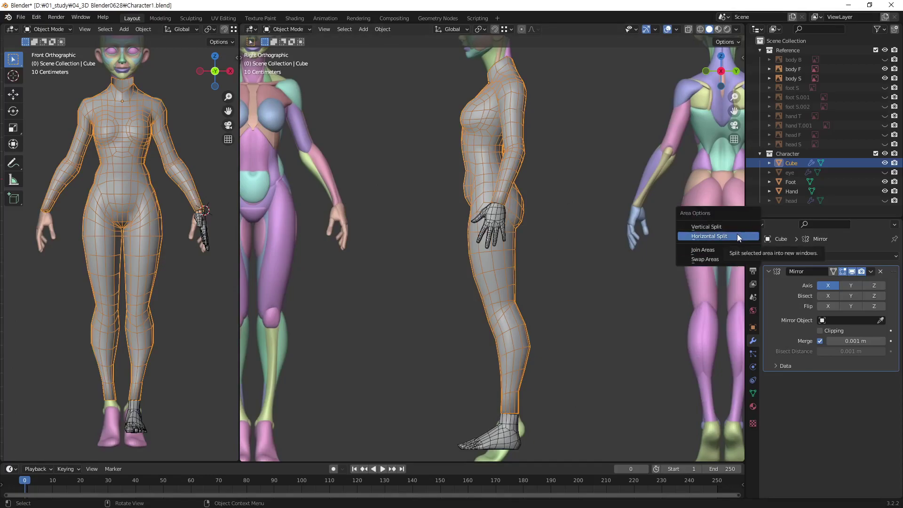
click(735, 228)
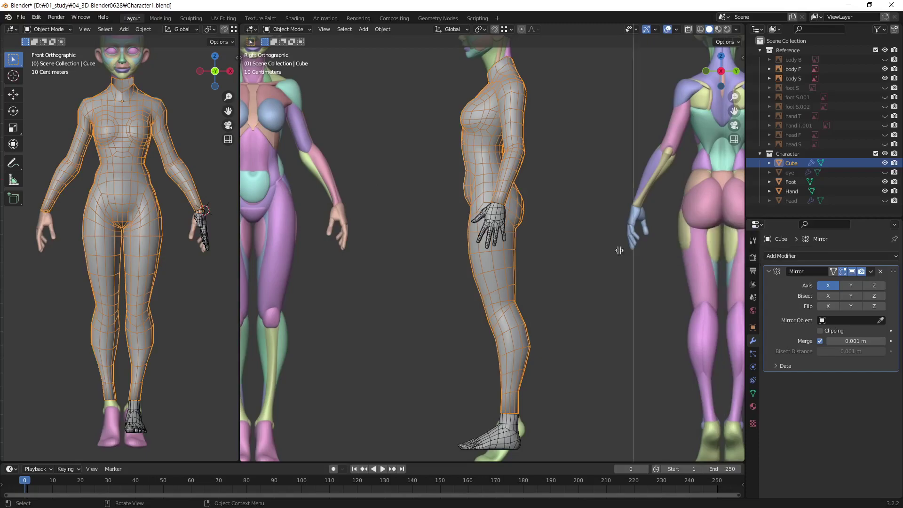
click(494, 280)
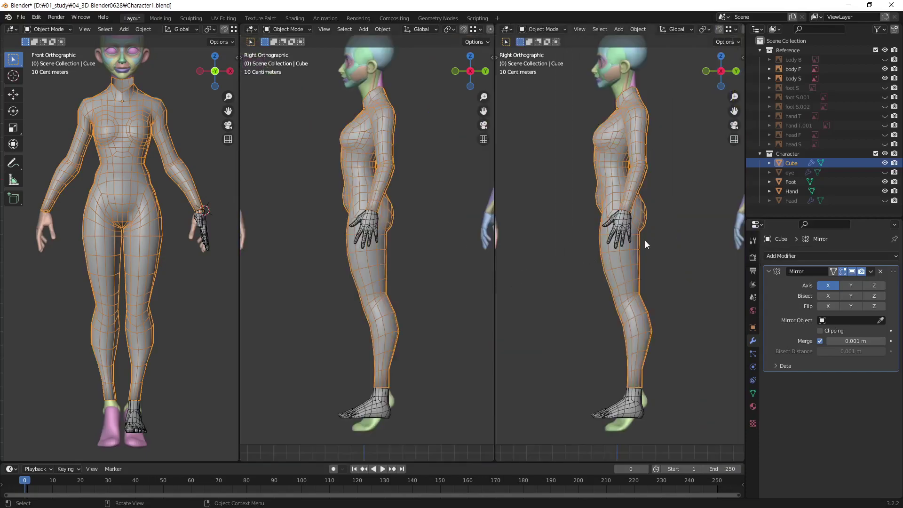
mouse_move(645, 244)
middle_down()
mouse_move(571, 242)
mouse_move(524, 254)
mouse_move(551, 239)
middle_up()
click(884, 50)
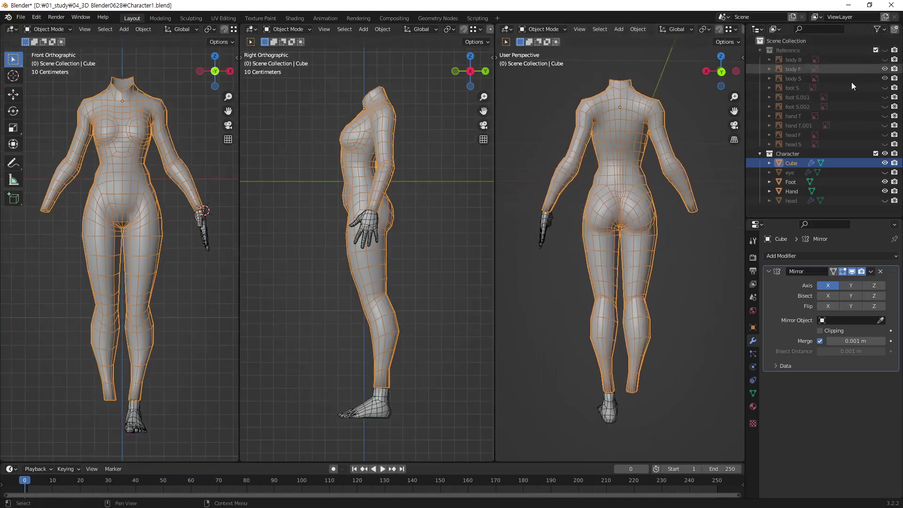
alt+middle_drag(607, 292, 616, 298)
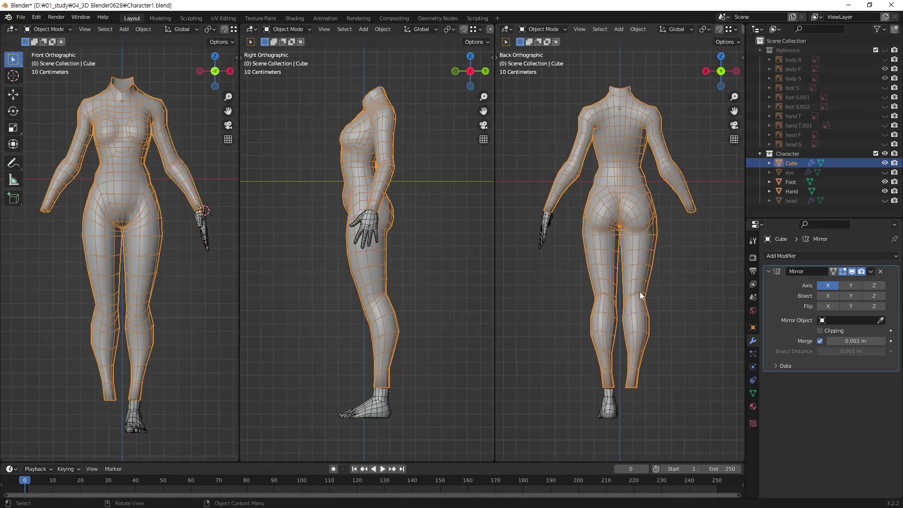
scroll(640, 291, up, 1)
scroll(671, 275, up, 1)
scroll(681, 266, up, 1)
click(701, 280)
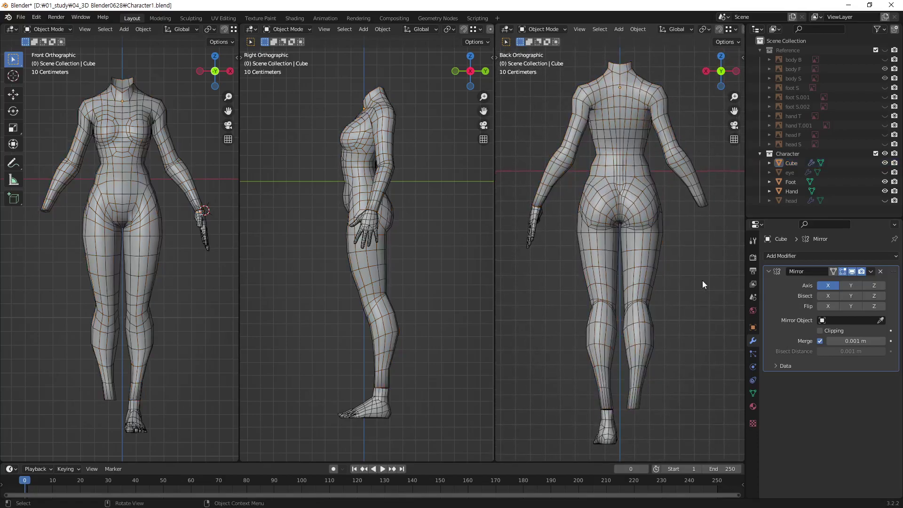
- Hide the tool shelf, widen the front and side viewports, and join away the back view
scroll(401, 285, up, 1)
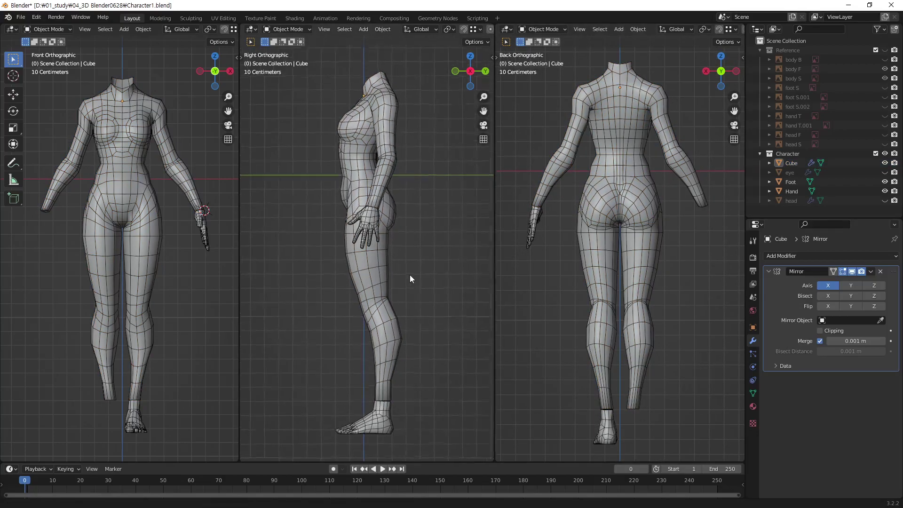
scroll(412, 278, up, 1)
scroll(417, 268, up, 1)
scroll(175, 283, up, 1)
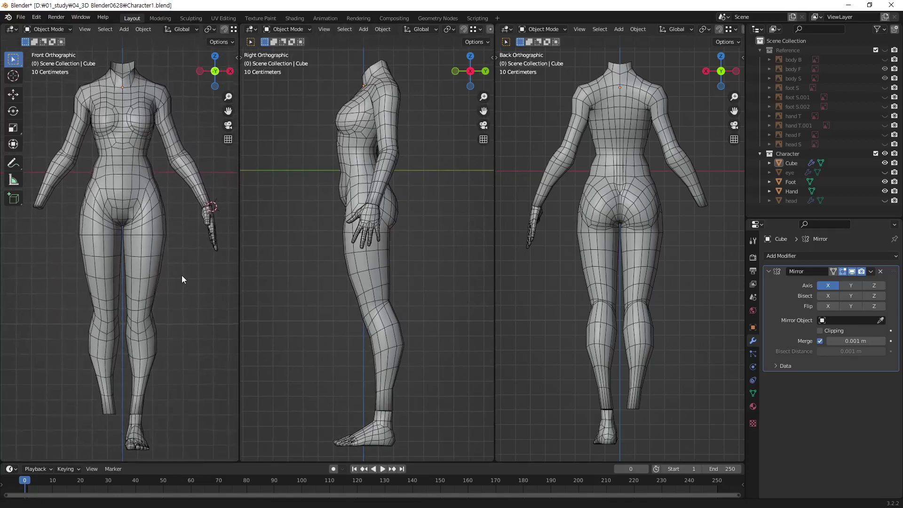
scroll(182, 275, up, 1)
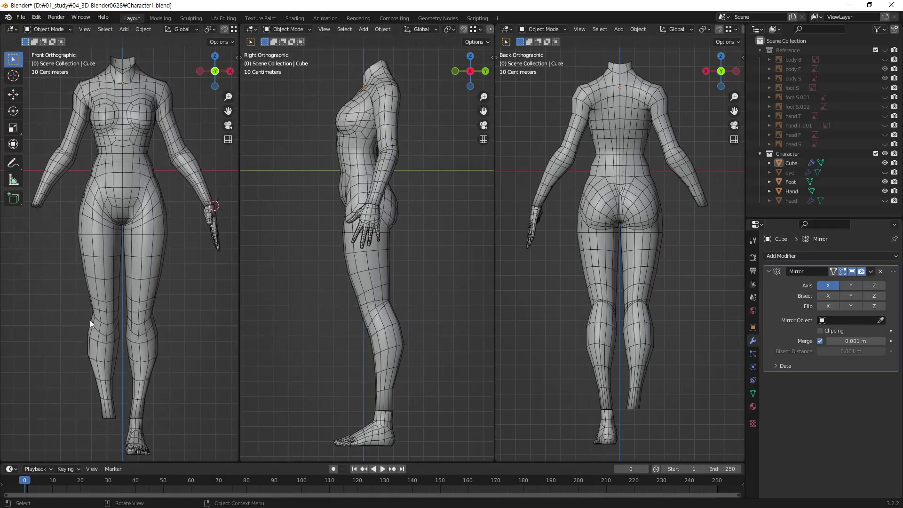
key(t)
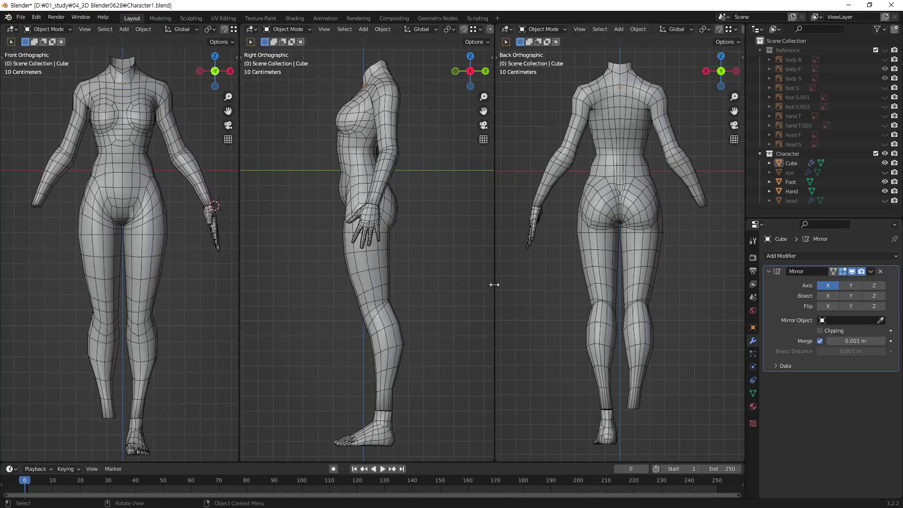
drag(493, 283, 522, 284)
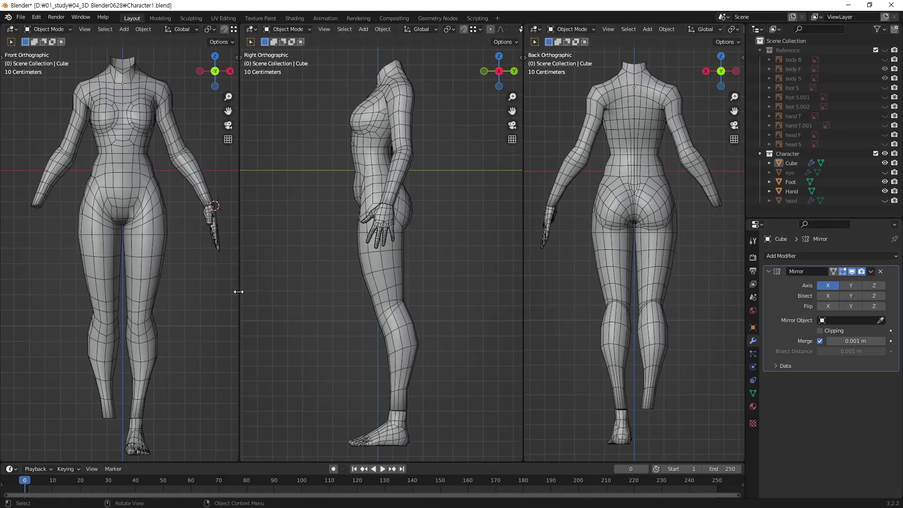
drag(238, 291, 284, 292)
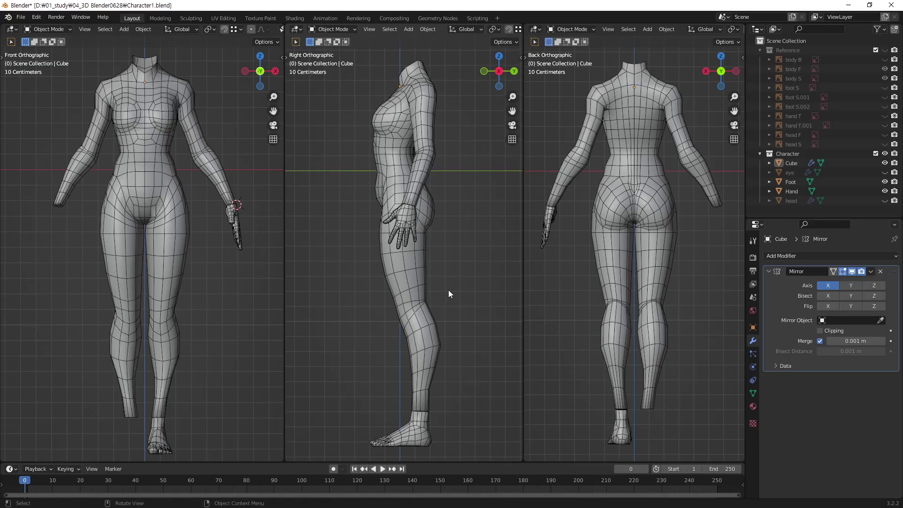
scroll(449, 289, up, 1)
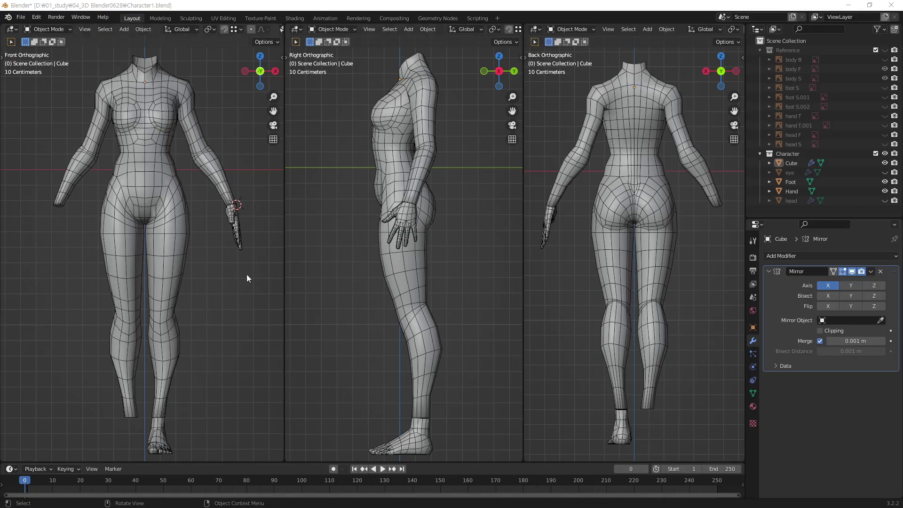
right_click(523, 207)
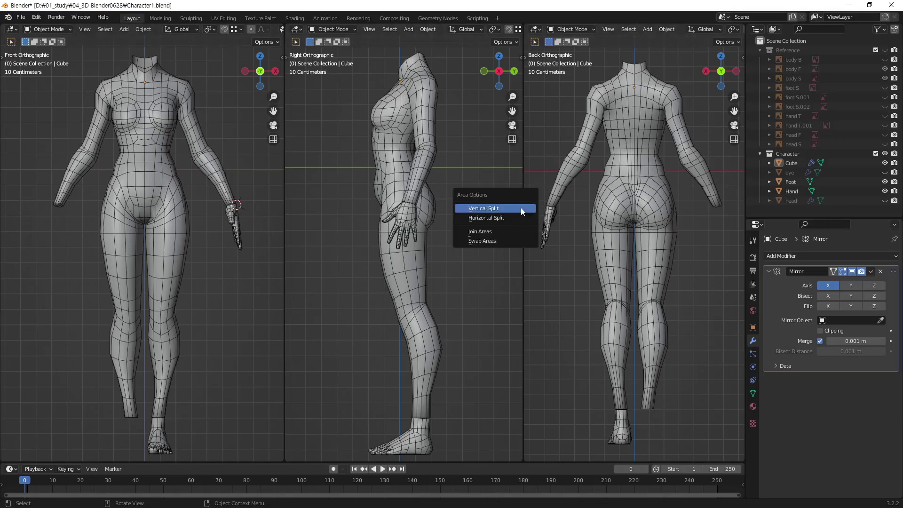
click(516, 233)
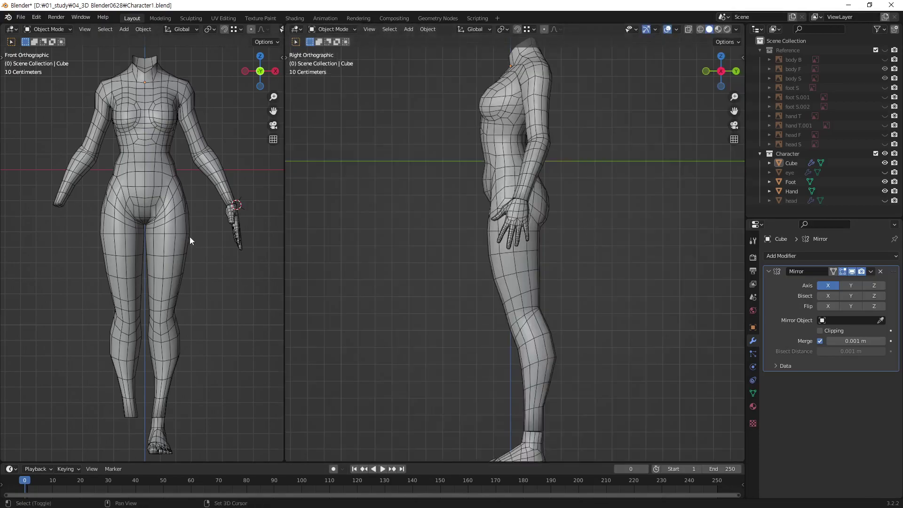
- Widen the left view, orbit and zoom in on the wrist, and select the Cube body mesh
drag(285, 240, 408, 259)
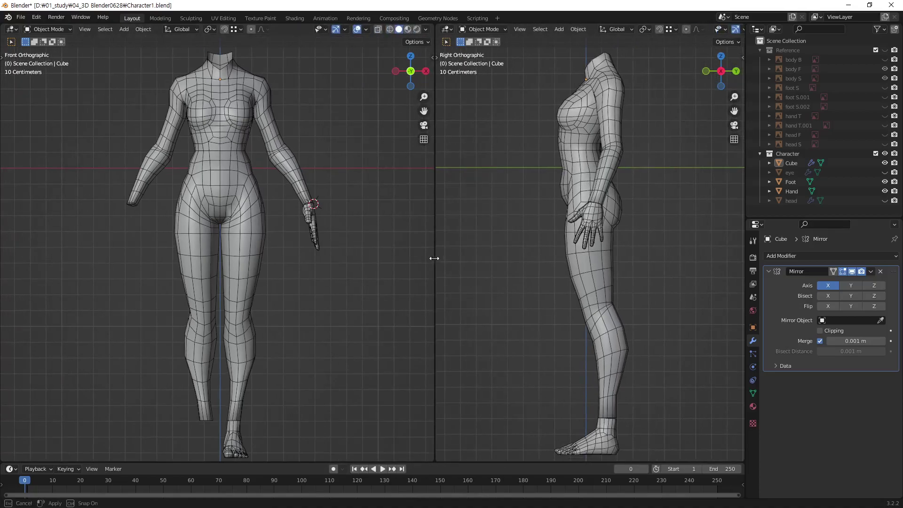
middle_drag(263, 283, 158, 289)
scroll(287, 212, up, 5)
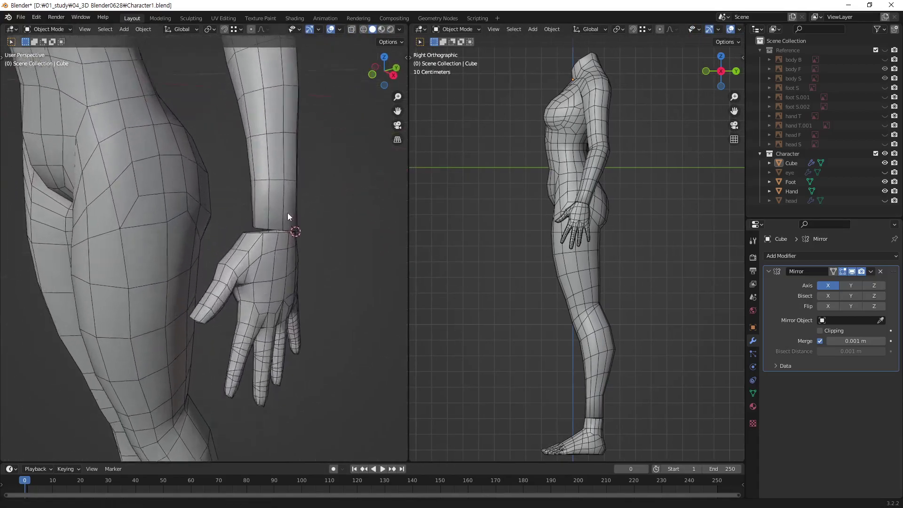
scroll(284, 235, up, 3)
scroll(285, 238, up, 2)
scroll(254, 258, down, 4)
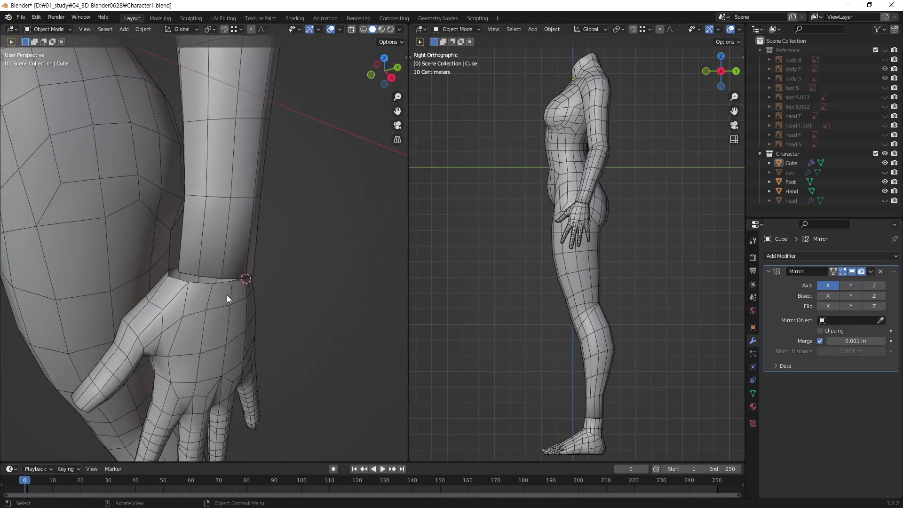
mouse_move(226, 295)
middle_down()
mouse_move(271, 253)
mouse_move(219, 290)
mouse_move(250, 303)
mouse_move(315, 263)
mouse_move(237, 273)
mouse_move(123, 305)
mouse_move(117, 253)
mouse_move(263, 346)
middle_up()
click(243, 260)
mouse_move(235, 309)
middle_down()
mouse_move(243, 270)
mouse_move(225, 278)
mouse_move(270, 244)
mouse_move(248, 306)
mouse_move(236, 309)
middle_up()
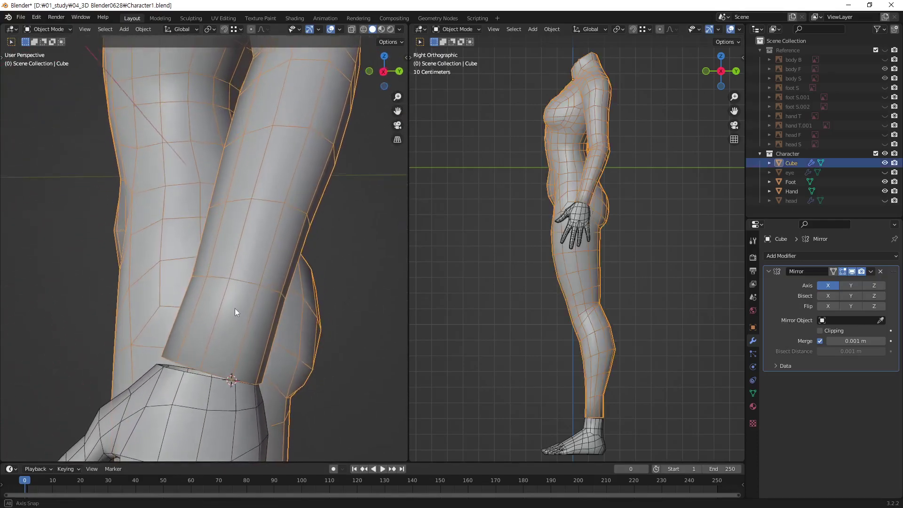
mouse_move(242, 361)
middle_down()
mouse_move(242, 333)
mouse_move(256, 324)
middle_up()
- Enable Statistics in the Viewport Overlays and orbit around the wrist gap
click(339, 29)
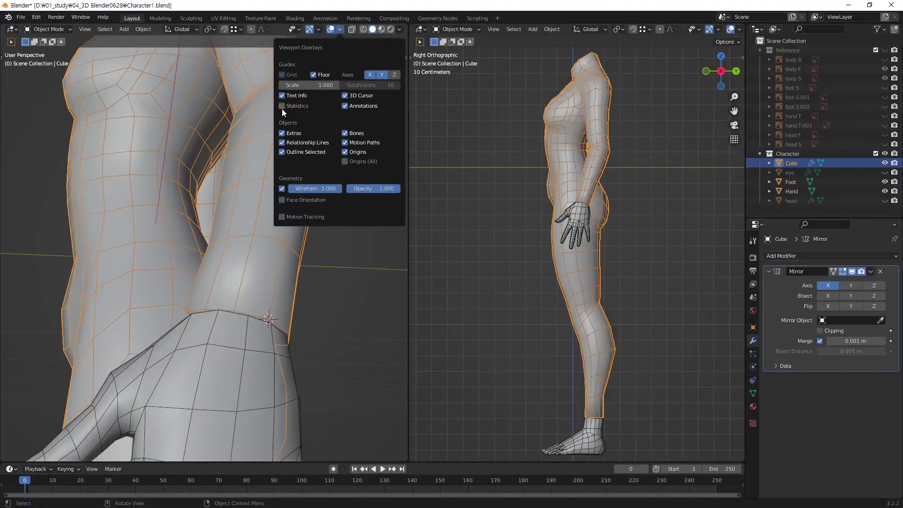
click(281, 108)
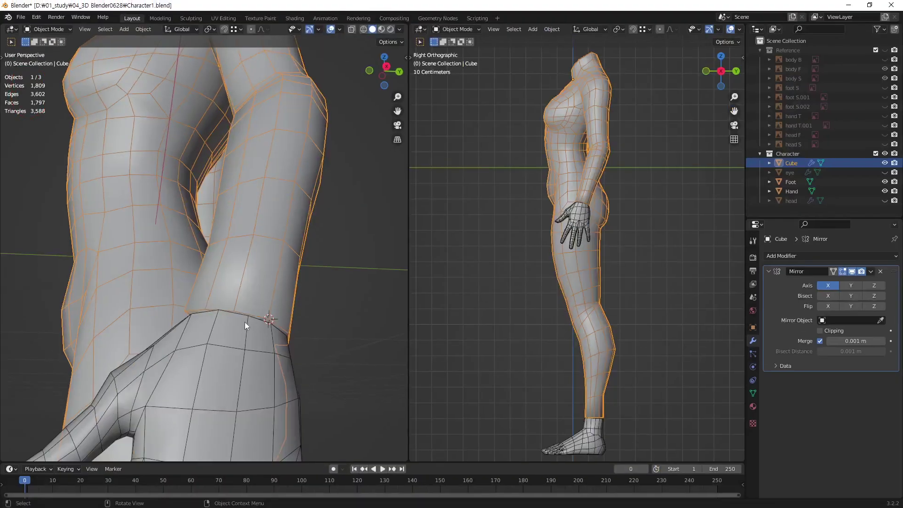
mouse_move(245, 321)
middle_down()
mouse_move(272, 326)
mouse_move(292, 311)
mouse_move(334, 317)
mouse_move(313, 309)
mouse_move(338, 296)
middle_up()
- In face mode with X-ray on, box-select and delete the forearm end cap faces
key(Tab)
key(3)
key(alt+z)
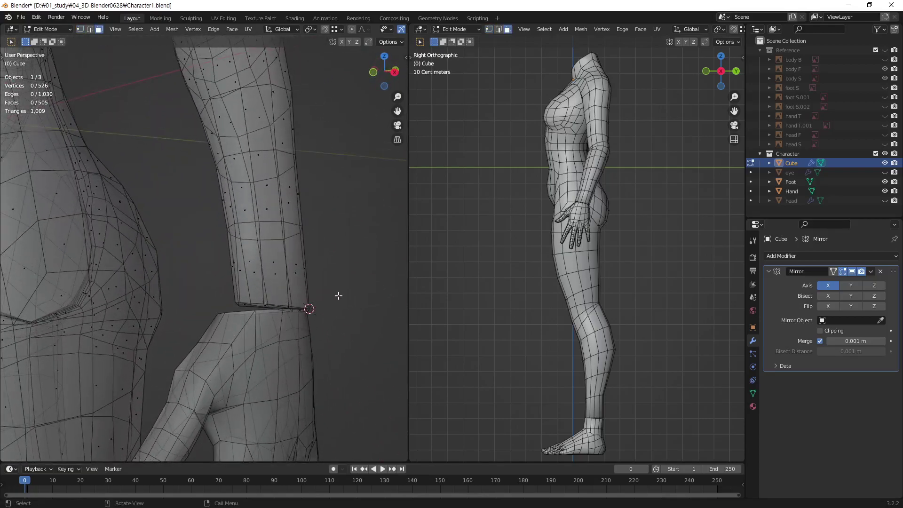
drag(338, 296, 212, 343)
middle_drag(212, 343, 275, 344)
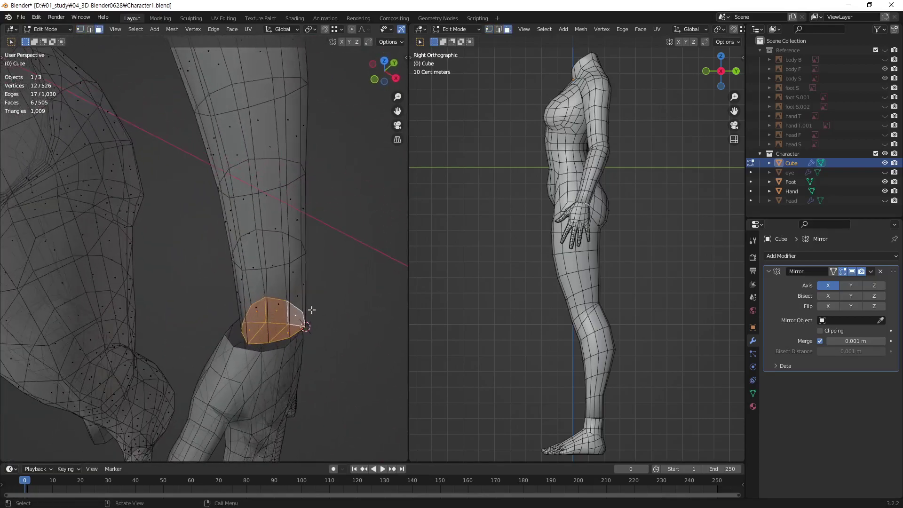
key(x)
click(282, 338)
mouse_move(282, 338)
middle_down()
mouse_move(353, 258)
mouse_move(333, 329)
mouse_move(174, 276)
mouse_move(254, 313)
mouse_move(325, 306)
mouse_move(309, 280)
mouse_move(297, 336)
middle_up()
- Select the open edge loop left at the forearm end and orbit around it
key(2)
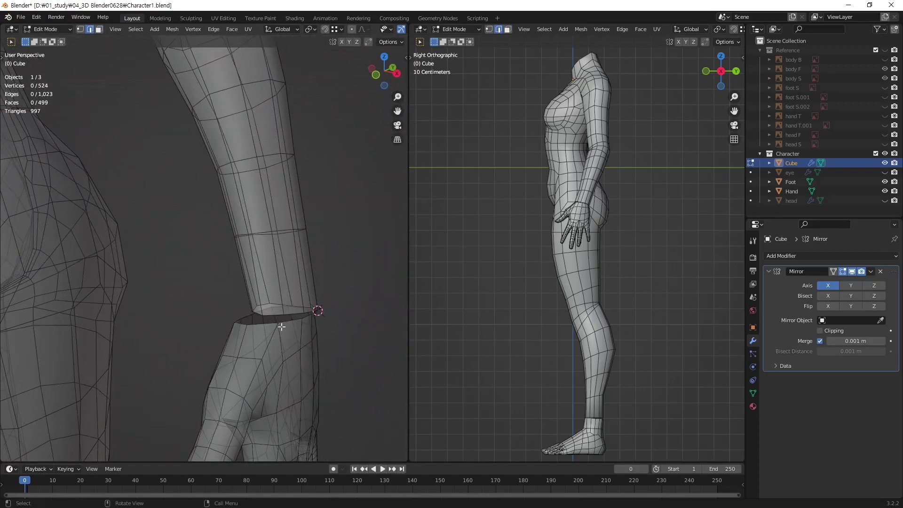
alt+click(283, 314)
scroll(302, 350, up, 2)
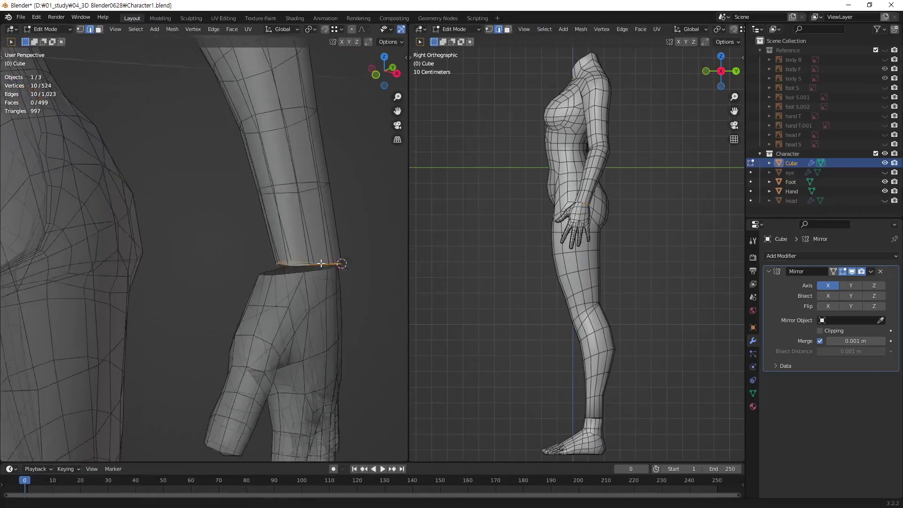
middle_drag(302, 350, 308, 333)
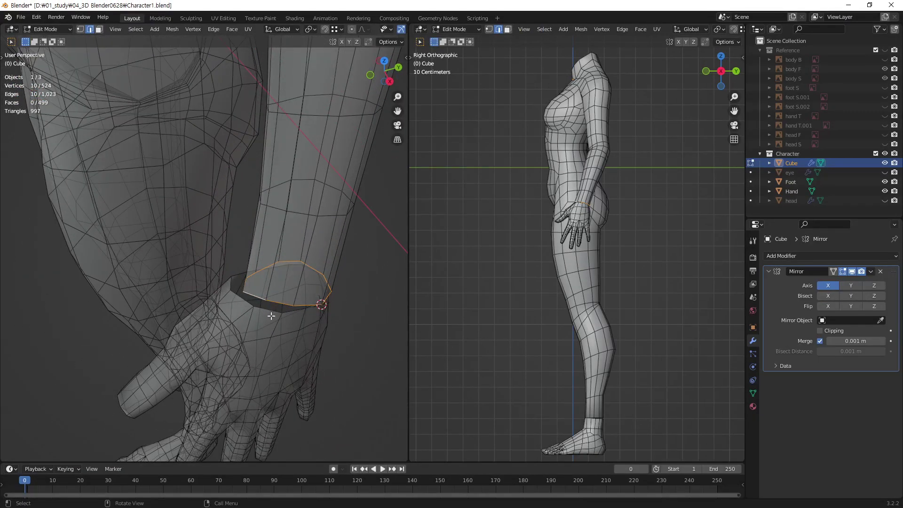
- Switch to editing the Hand mesh, select its open wrist loop, then deselect it
key(Tab)
click(285, 349)
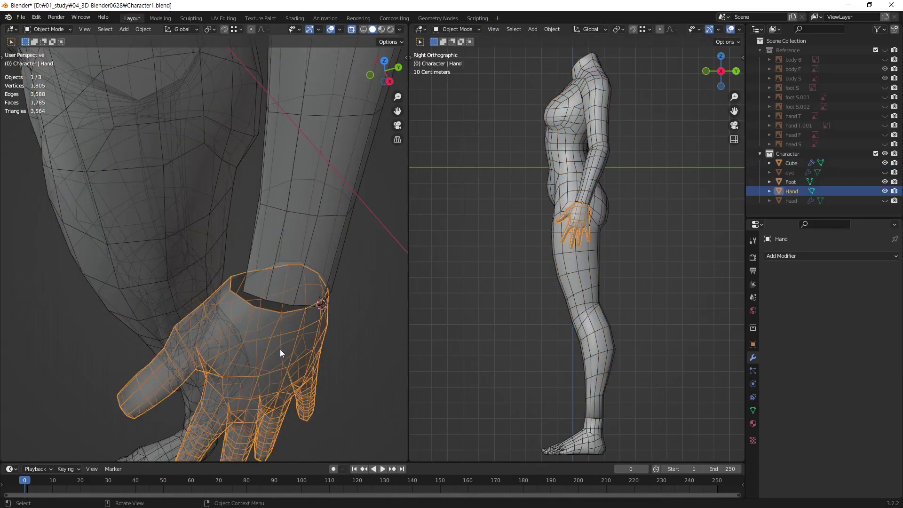
key(Tab)
alt+click(264, 307)
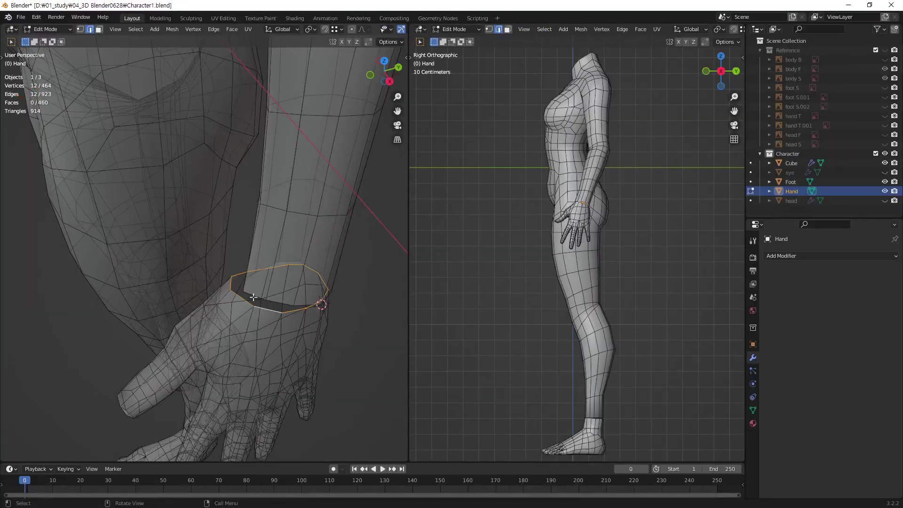
click(368, 366)
- Orbit and zoom around the torso, hip and arm to look down toward the hand
mouse_move(369, 365)
middle_down()
mouse_move(248, 256)
mouse_move(207, 244)
mouse_move(147, 266)
mouse_move(154, 241)
mouse_move(121, 312)
mouse_move(171, 274)
mouse_move(353, 268)
mouse_move(402, 248)
mouse_move(300, 268)
mouse_move(223, 264)
mouse_move(212, 317)
mouse_move(269, 240)
mouse_move(205, 228)
mouse_move(232, 252)
mouse_move(247, 240)
middle_up()
scroll(245, 264, up, 3)
scroll(247, 240, up, 2)
scroll(246, 243, up, 1)
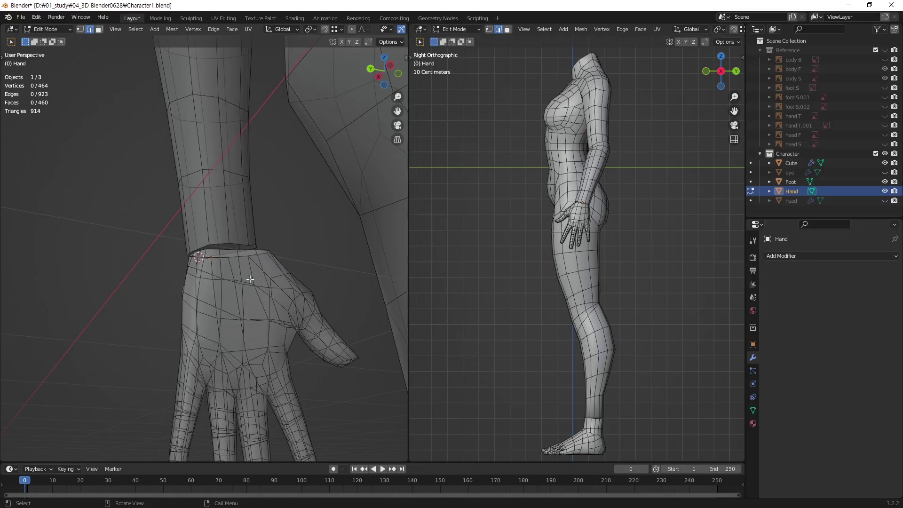
scroll(249, 279, down, 3)
mouse_move(358, 322)
middle_down()
mouse_move(403, 296)
mouse_move(228, 307)
middle_up()
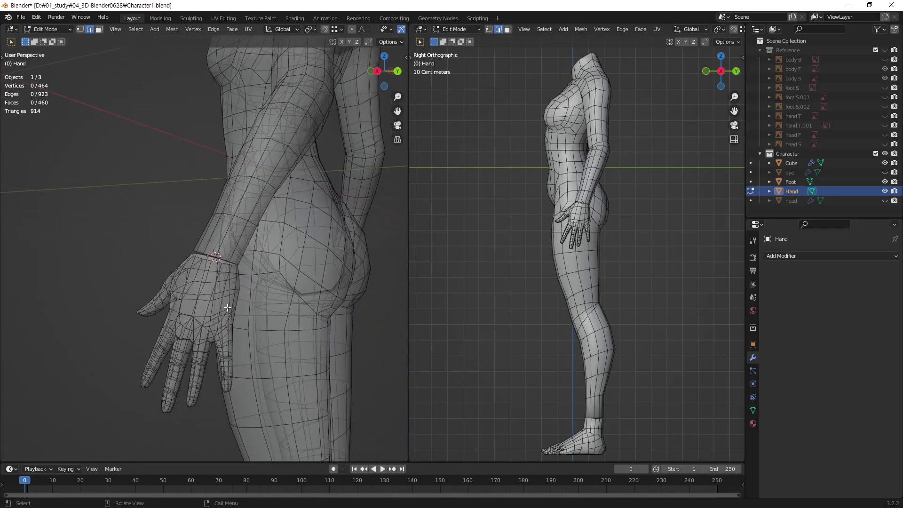
middle_drag(197, 352, 158, 268)
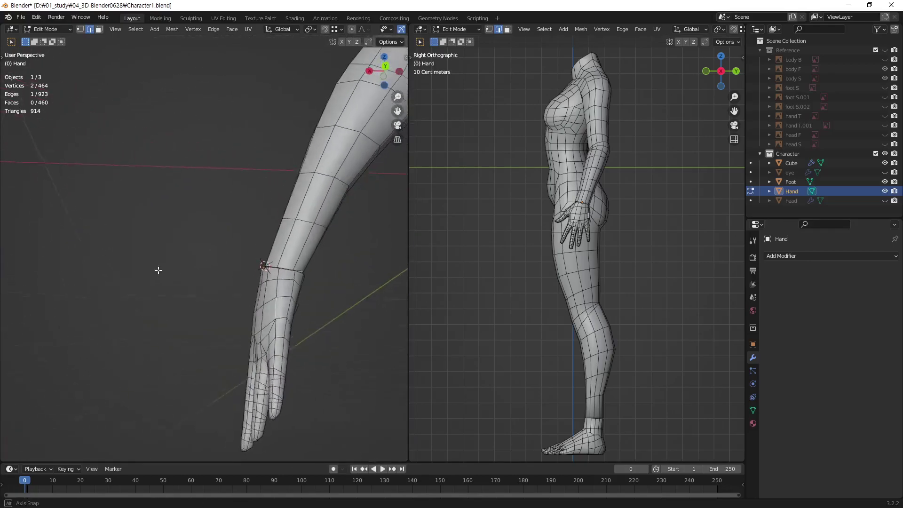
middle_drag(226, 295, 245, 250)
mouse_move(296, 272)
middle_down()
mouse_move(196, 247)
mouse_move(169, 227)
mouse_move(155, 246)
mouse_move(193, 306)
mouse_move(312, 297)
mouse_move(385, 302)
mouse_move(375, 365)
mouse_move(379, 272)
mouse_move(442, 282)
mouse_move(215, 219)
mouse_move(177, 248)
mouse_move(160, 246)
mouse_move(191, 238)
mouse_move(215, 246)
mouse_move(312, 182)
mouse_move(262, 196)
mouse_move(256, 203)
mouse_move(288, 203)
mouse_move(278, 218)
mouse_move(242, 208)
mouse_move(299, 238)
middle_up()
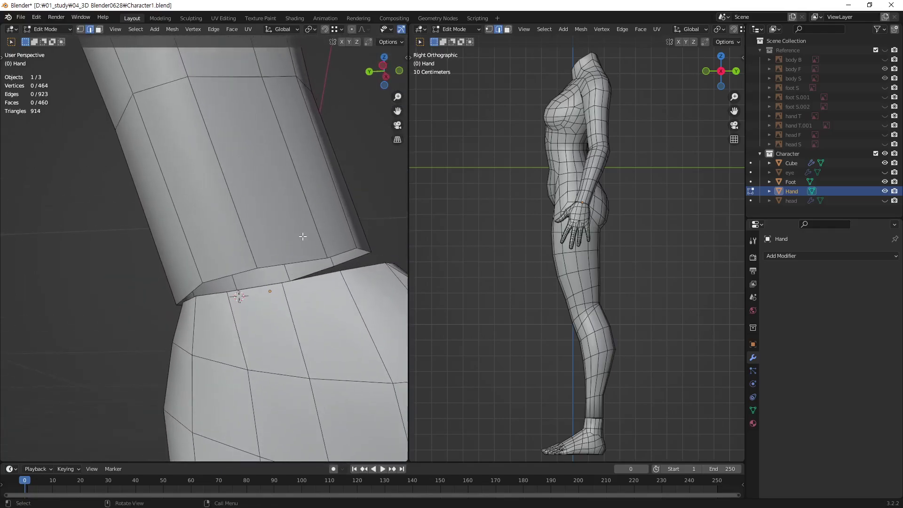
- Edit the Cube body mesh and make a first knife cut at the forearm end
click(261, 194)
click(285, 235)
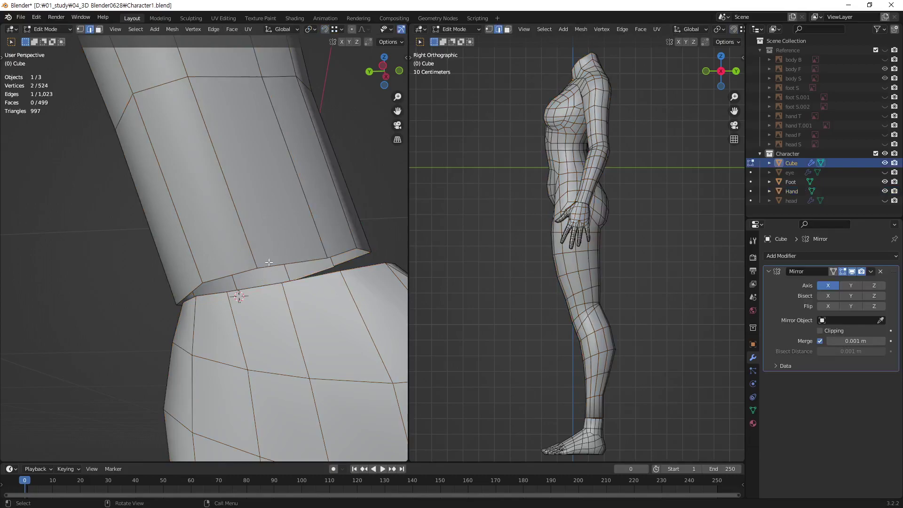
key(k)
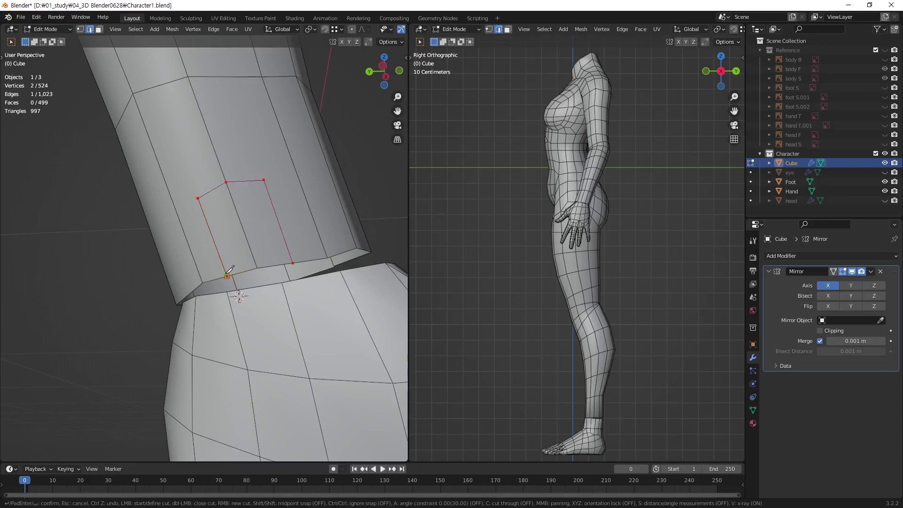
key(Return)
- Knife two more cuts from the wrist vertex up and across the forearm
key(k)
click(264, 180)
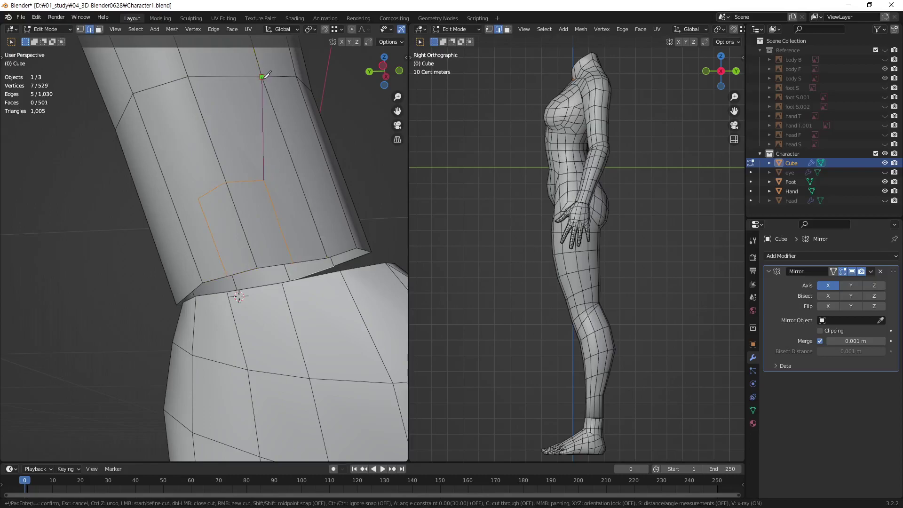
click(262, 76)
key(Return)
key(k)
click(138, 92)
key(Return)
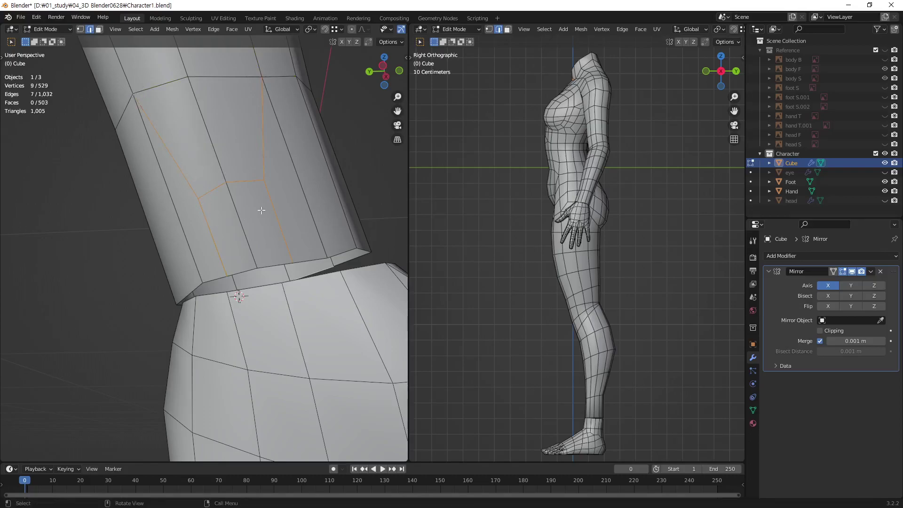
mouse_move(375, 172)
middle_down()
mouse_move(306, 212)
mouse_move(332, 207)
mouse_move(283, 218)
mouse_move(307, 249)
middle_up()
mouse_move(245, 241)
middle_down()
mouse_move(343, 274)
mouse_move(252, 298)
mouse_move(301, 264)
mouse_move(306, 238)
mouse_move(339, 236)
mouse_move(154, 244)
mouse_move(119, 230)
mouse_move(298, 238)
mouse_move(214, 224)
mouse_move(276, 256)
mouse_move(219, 268)
mouse_move(131, 238)
mouse_move(75, 196)
mouse_move(39, 206)
mouse_move(41, 197)
mouse_move(255, 250)
mouse_move(235, 241)
mouse_move(235, 230)
middle_up()
scroll(213, 224, down, 4)
scroll(219, 235, up, 3)
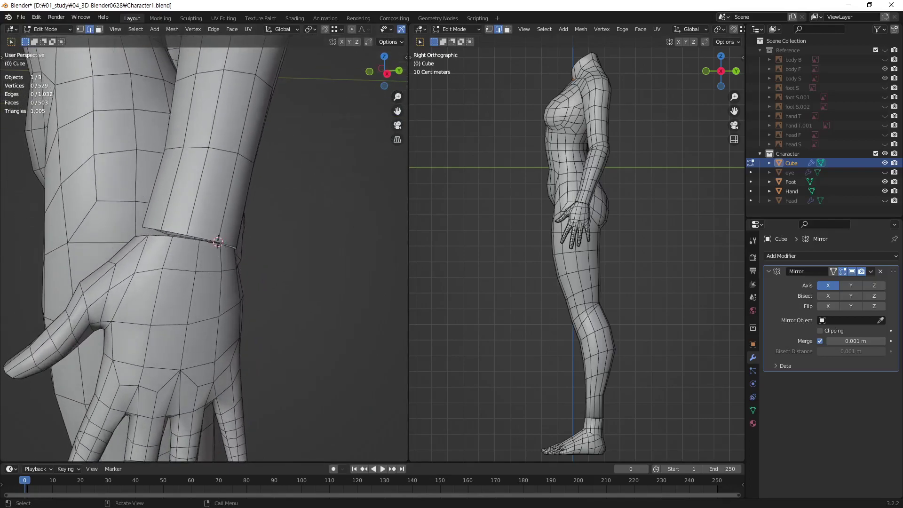
- Show the front and side reference images and make the left view see-through
middle_drag(218, 242, 207, 265)
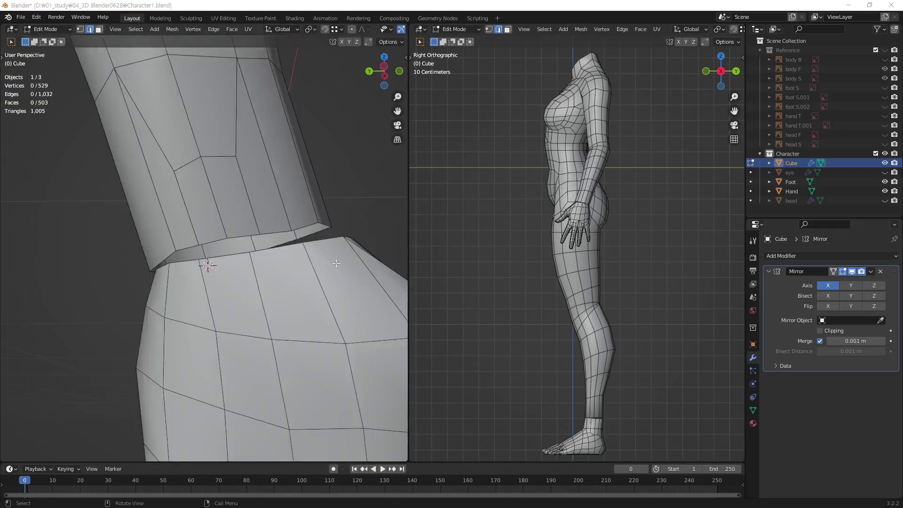
drag(885, 69, 884, 78)
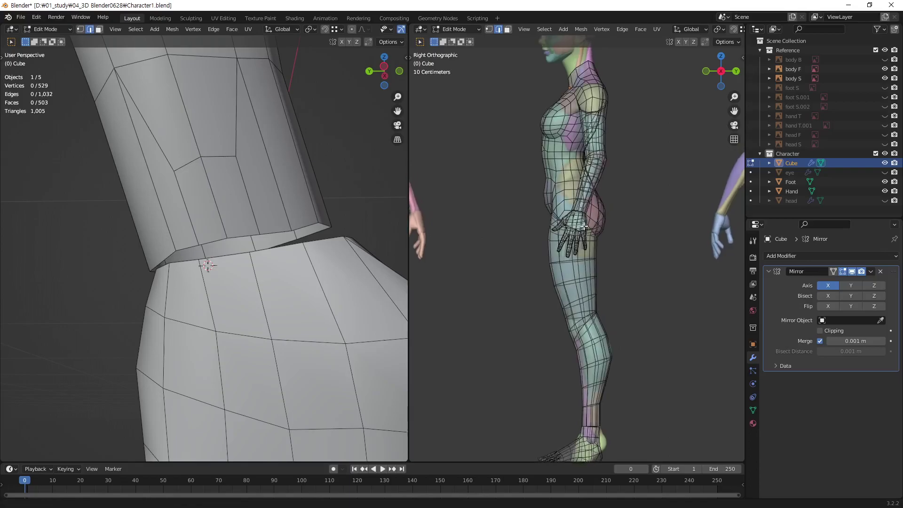
scroll(583, 242, up, 3)
scroll(583, 242, up, 3)
scroll(674, 162, up, 2)
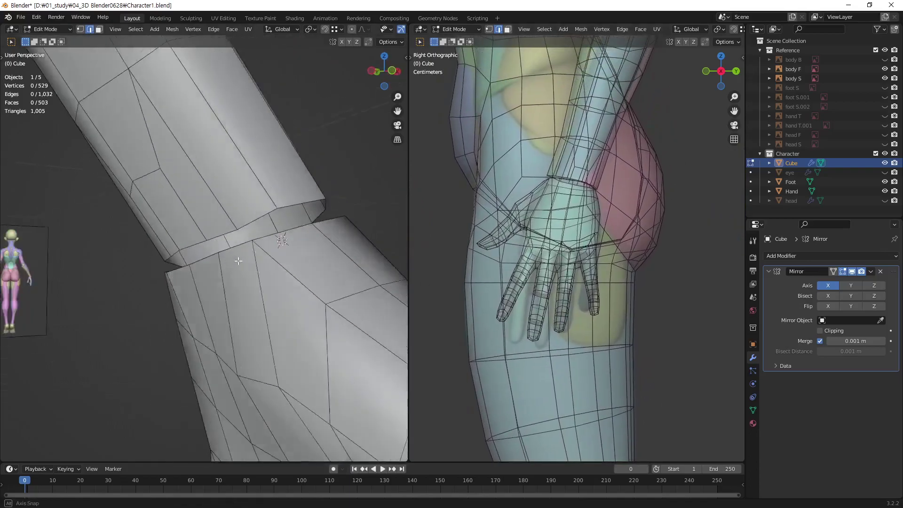
mouse_move(329, 282)
middle_down()
mouse_move(209, 290)
mouse_move(252, 252)
mouse_move(264, 274)
mouse_move(270, 268)
mouse_move(241, 228)
mouse_move(293, 241)
middle_up()
key(alt+z)
key(alt+z)
- Select the forearm's end vertex loop, move it upward, then nudge it slightly sideways
key(Tab)
key(Tab)
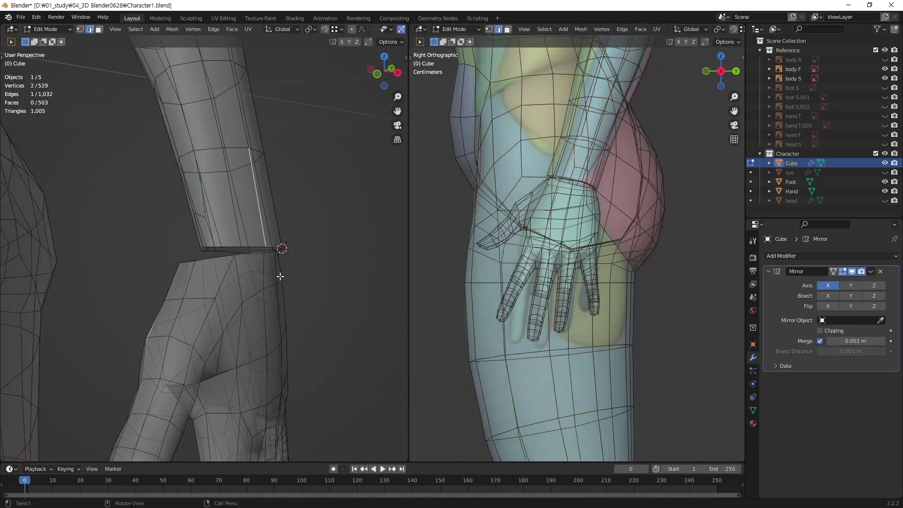
key(1)
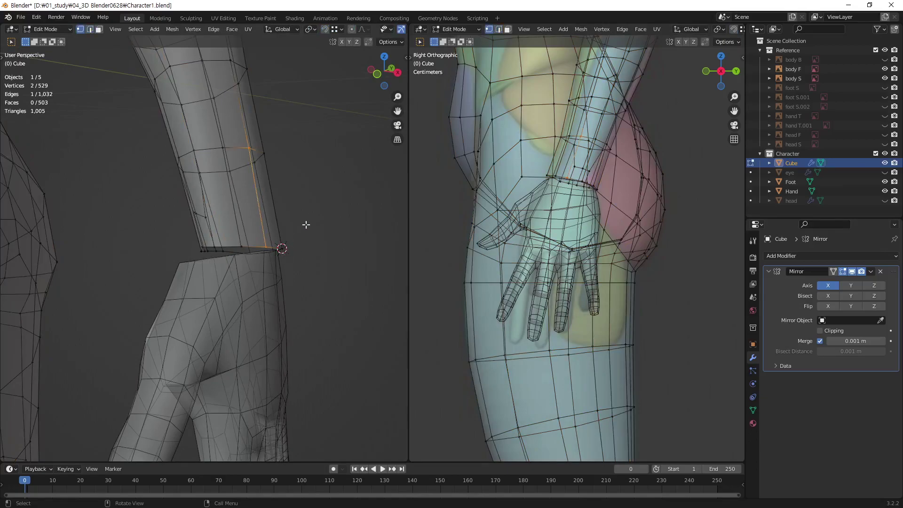
alt+click(239, 267)
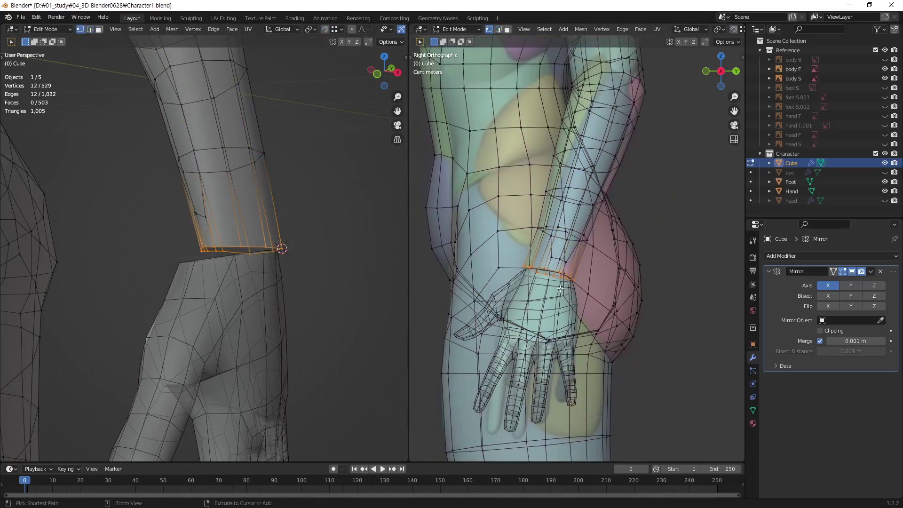
scroll(607, 212, up, 2)
scroll(630, 218, up, 2)
scroll(637, 219, up, 1)
scroll(534, 325, up, 1)
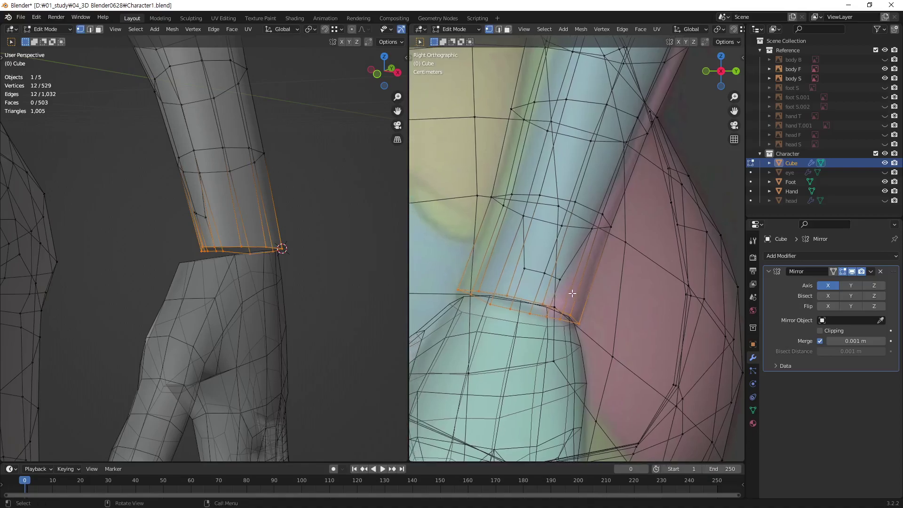
key(g)
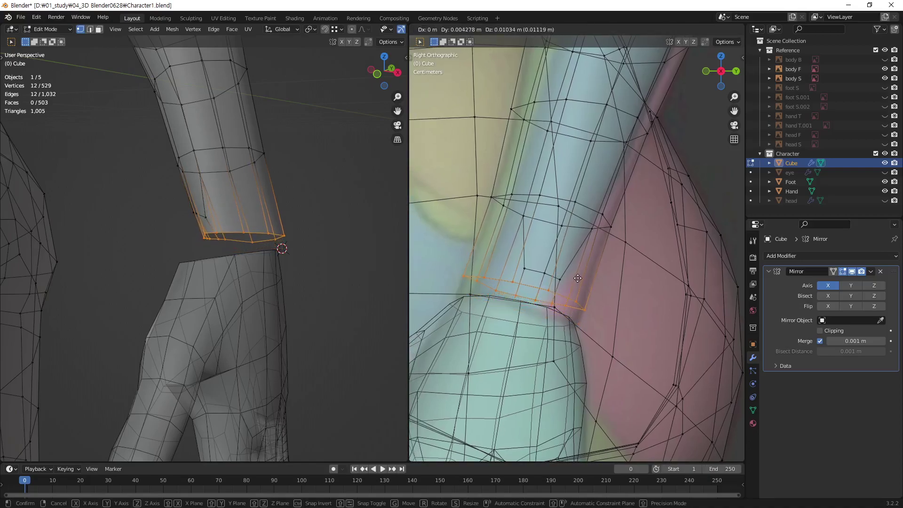
click(578, 278)
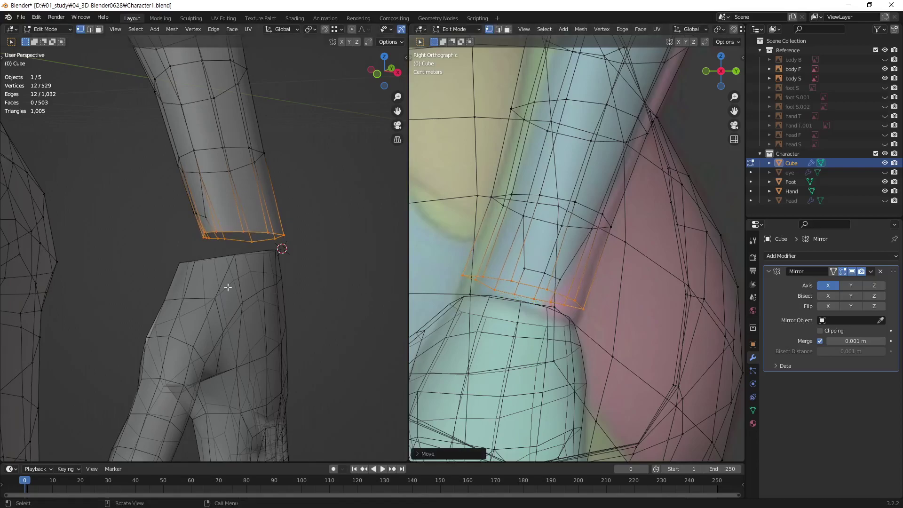
alt+middle_drag(227, 287, 265, 284)
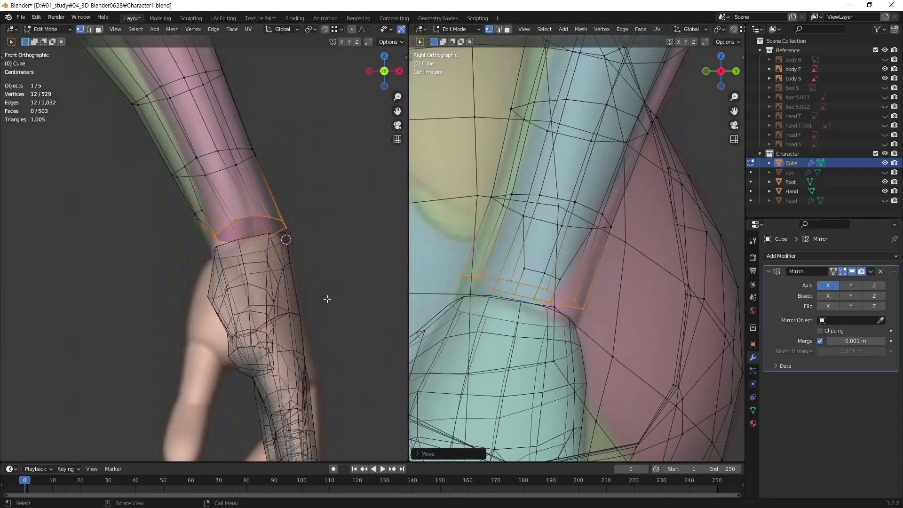
key(g)
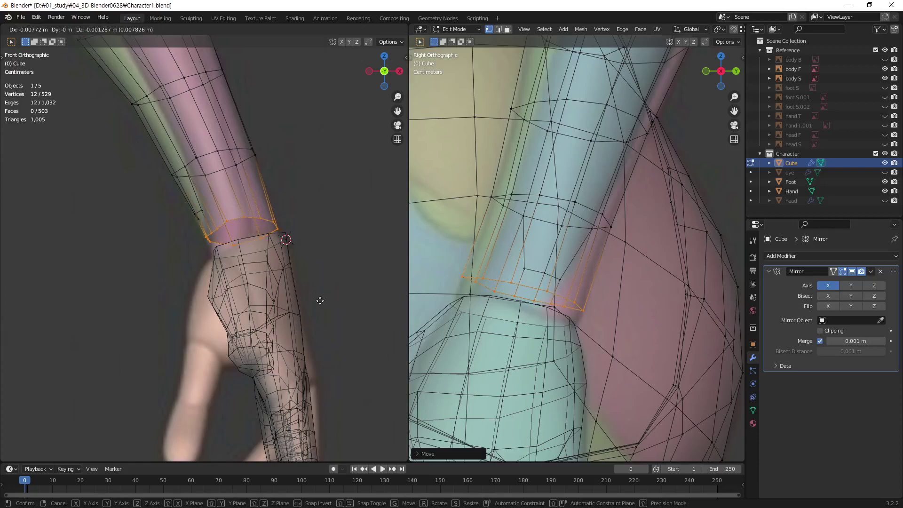
click(316, 302)
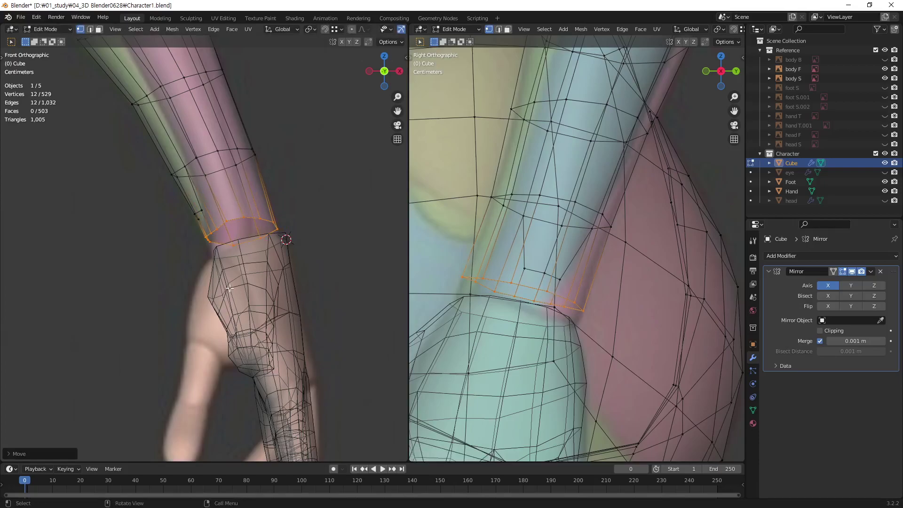
- Nudge a few forearm side vertices, then return to Object Mode
click(197, 214)
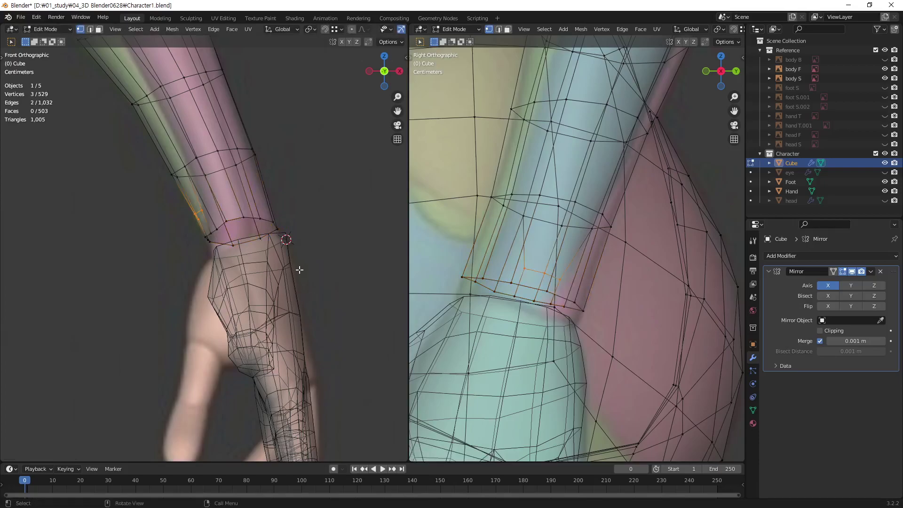
key(g)
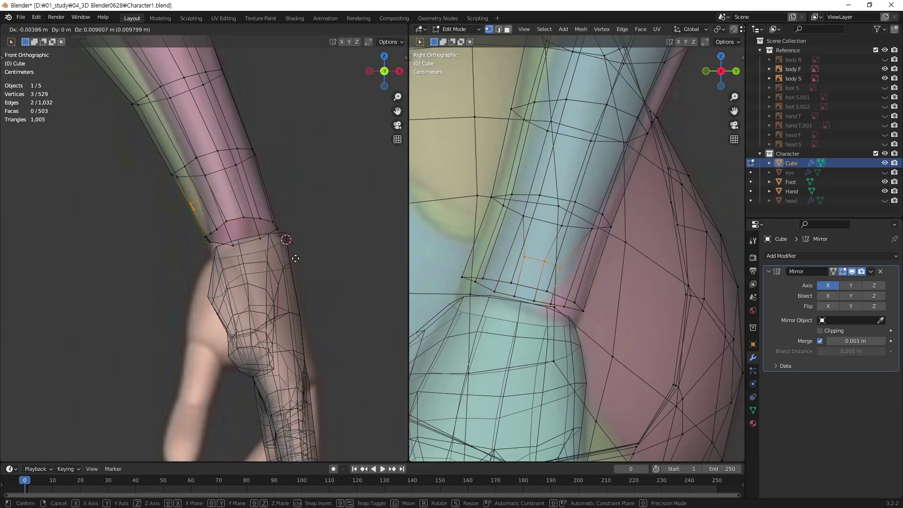
click(293, 259)
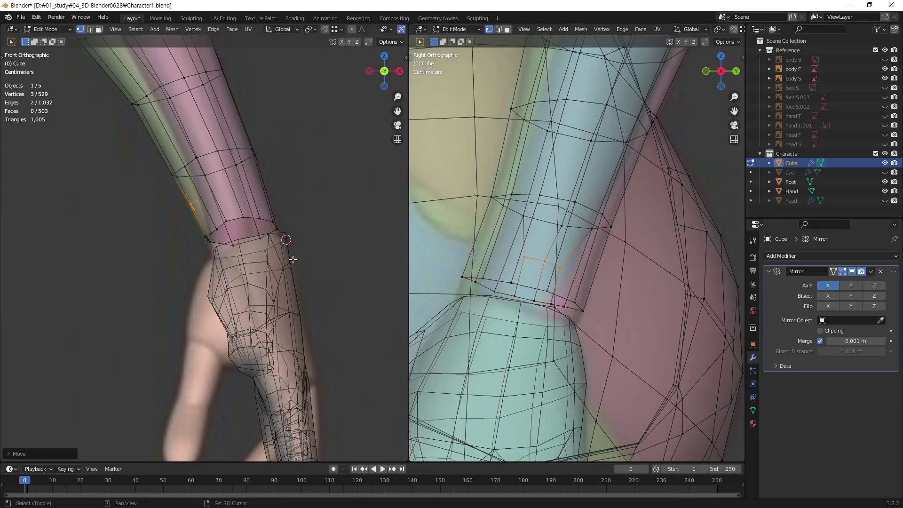
click(331, 237)
mouse_move(281, 238)
middle_down()
mouse_move(260, 261)
mouse_move(279, 288)
middle_up()
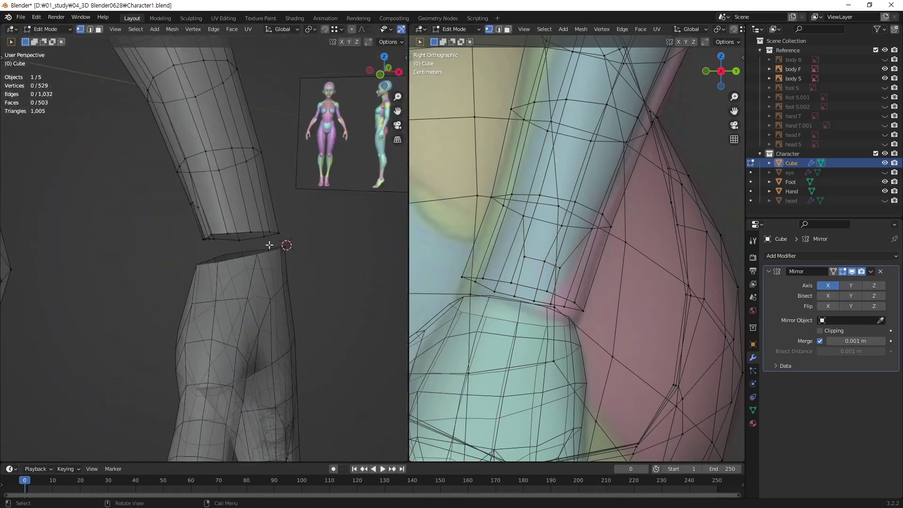
middle_drag(269, 245, 258, 296)
key(Tab)
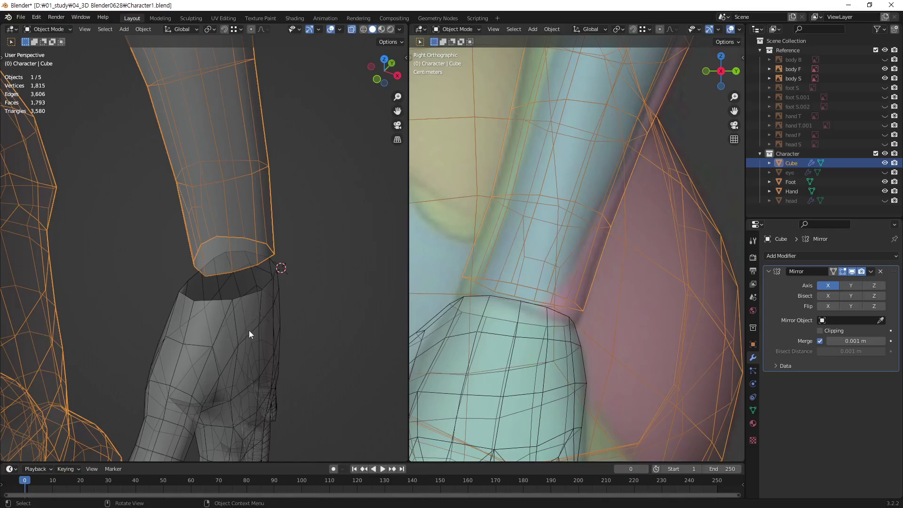
mouse_move(249, 330)
middle_down()
mouse_move(346, 233)
mouse_move(255, 292)
mouse_move(209, 308)
mouse_move(286, 304)
mouse_move(207, 322)
mouse_move(291, 277)
mouse_move(192, 410)
mouse_move(238, 309)
mouse_move(199, 304)
mouse_move(218, 282)
middle_up()
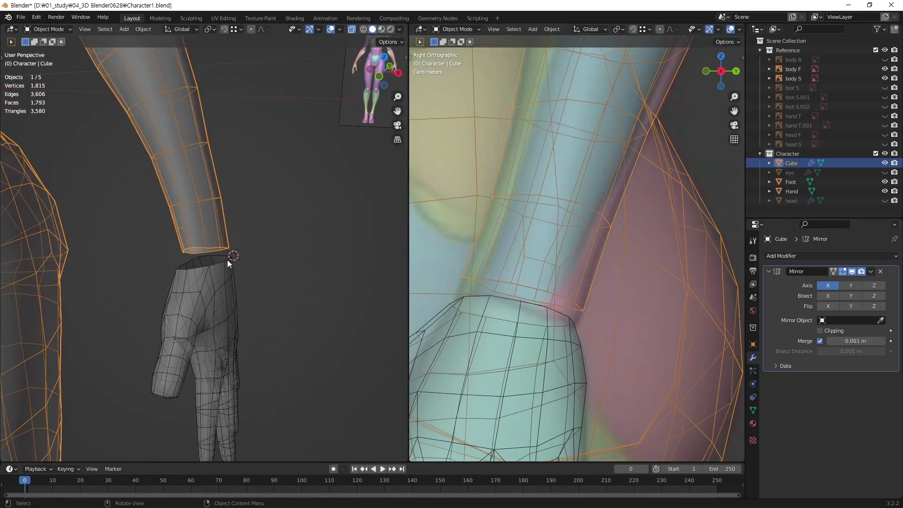
mouse_move(228, 275)
middle_down()
mouse_move(238, 302)
mouse_move(255, 298)
mouse_move(222, 301)
middle_up()
scroll(293, 223, up, 3)
mouse_move(293, 224)
middle_down()
mouse_move(215, 300)
mouse_move(269, 267)
mouse_move(246, 272)
mouse_move(178, 355)
mouse_move(203, 307)
mouse_move(233, 280)
middle_up()
click(250, 251)
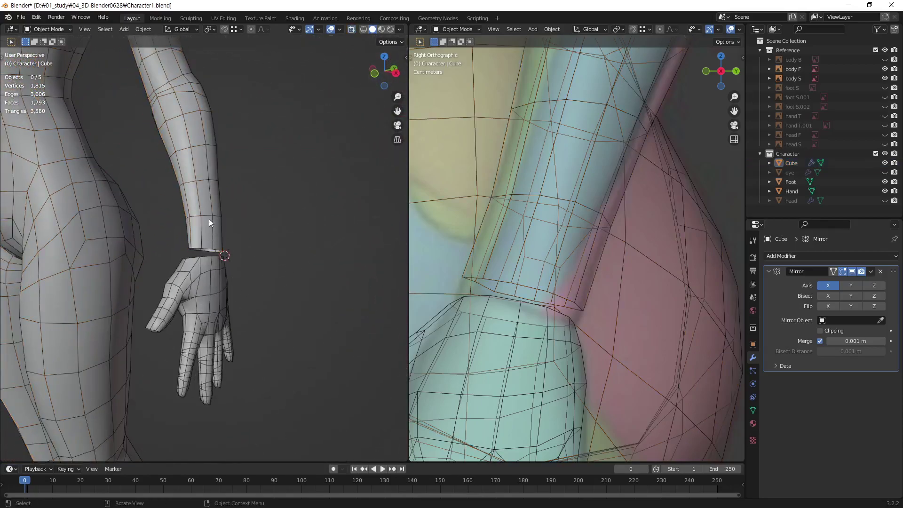
click(212, 297)
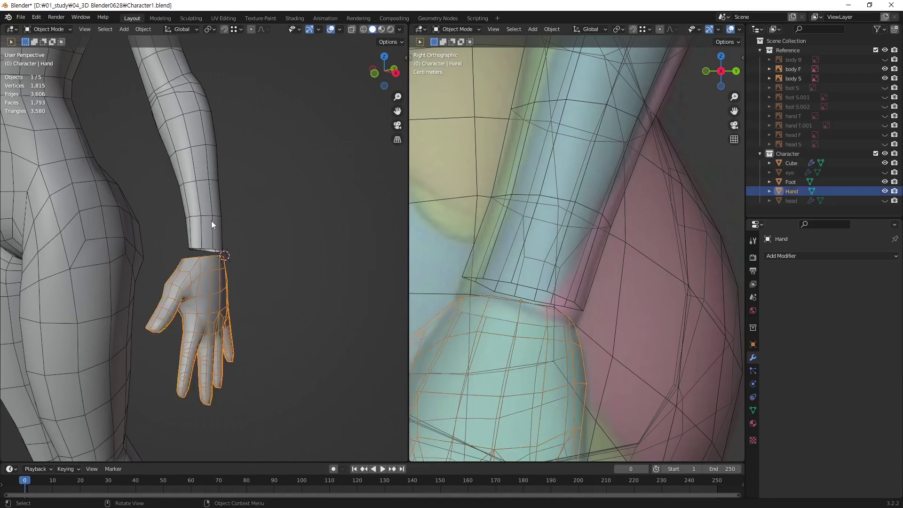
click(210, 221)
click(207, 282)
click(206, 227)
click(207, 268)
click(214, 228)
click(215, 291)
click(205, 230)
click(207, 268)
click(207, 242)
click(213, 293)
click(210, 234)
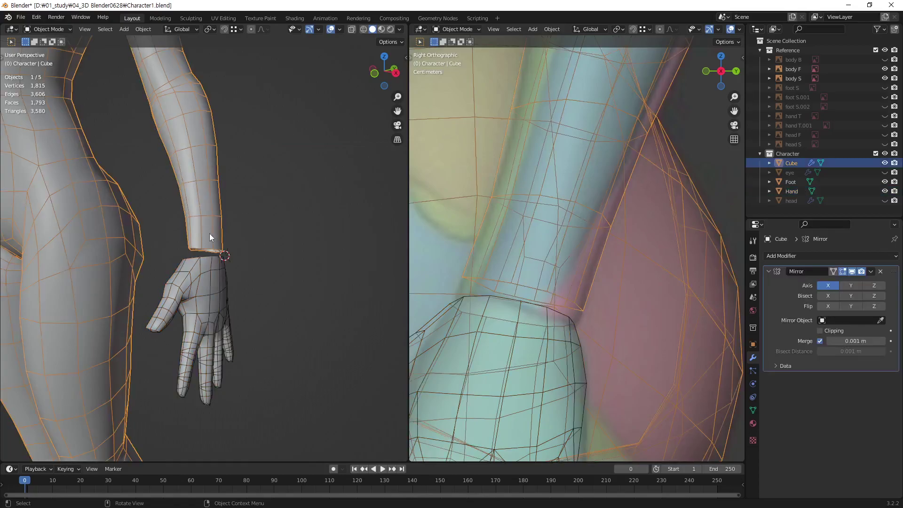
shift+click(207, 301)
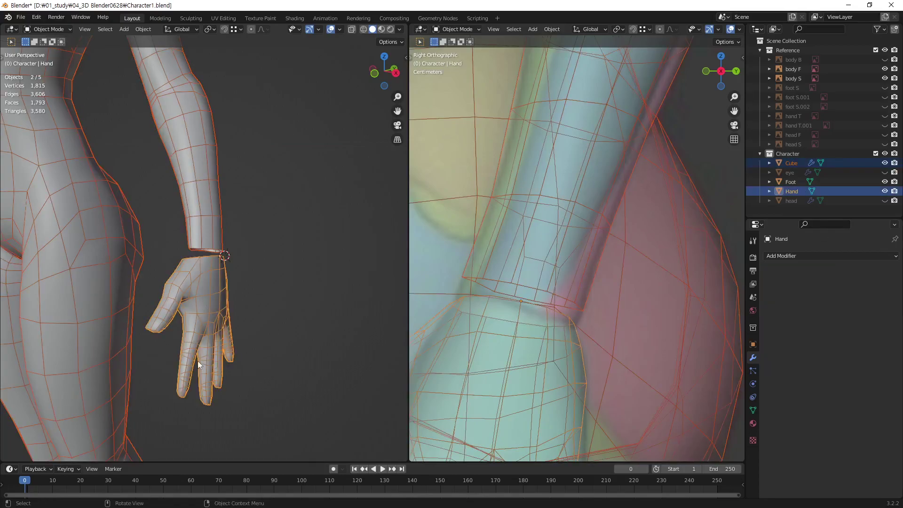
click(270, 276)
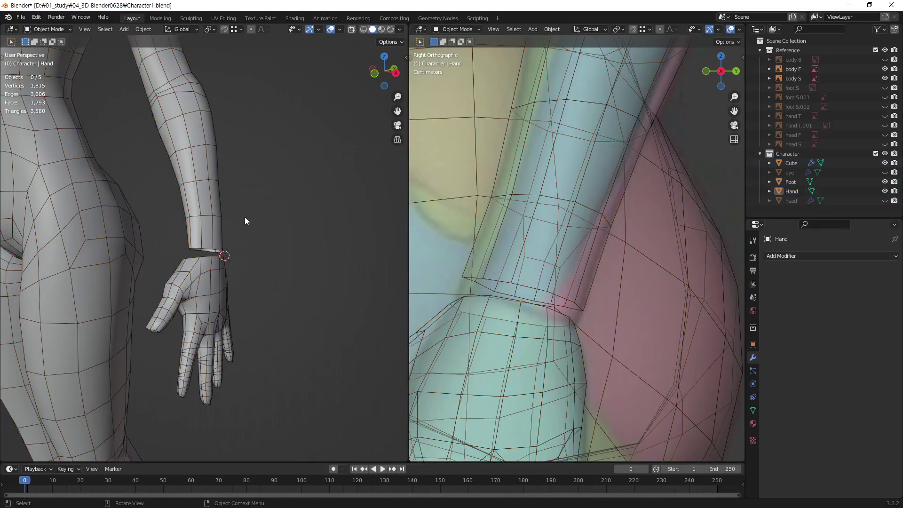
- Restore the Cube and Hand selection and join Cube into the Hand object with Ctrl+J
key(ctrl+z)
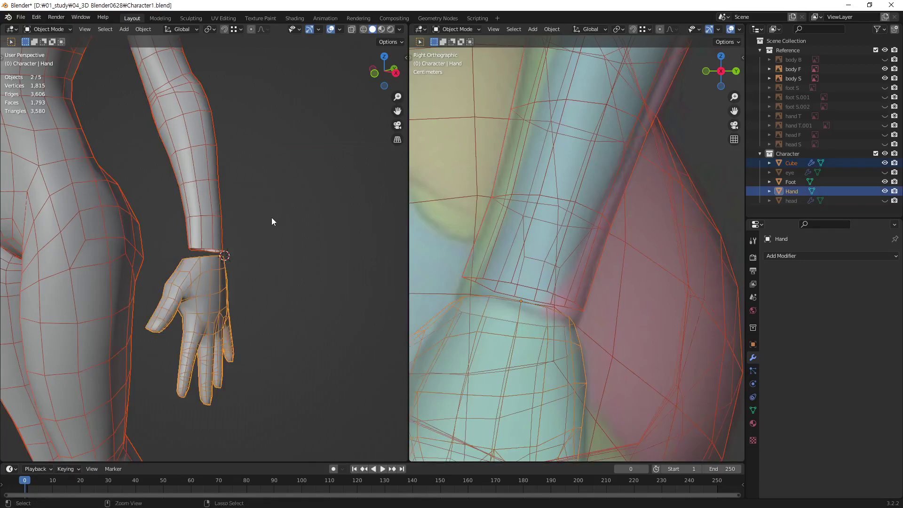
key(ctrl+j)
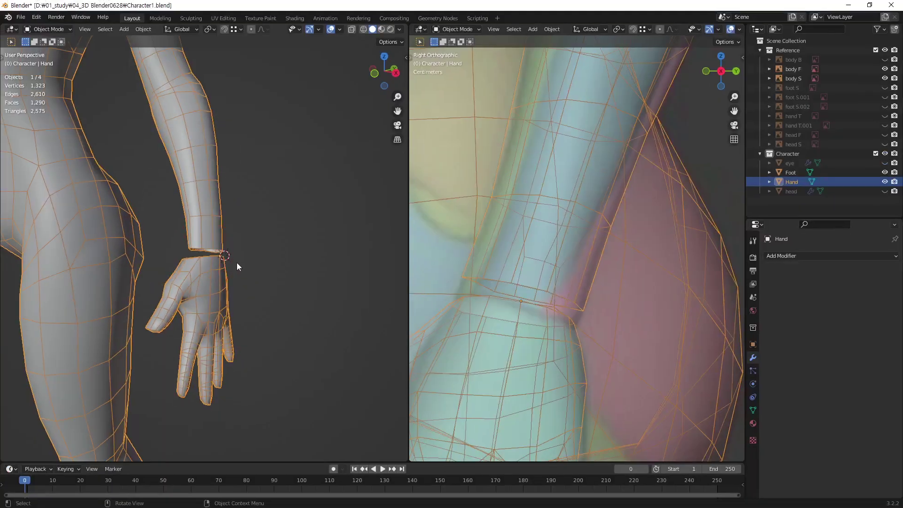
- In edge mode on the joined mesh, fill the first two wrist-gap faces between rim edges
key(Tab)
middle_drag(278, 284, 196, 298)
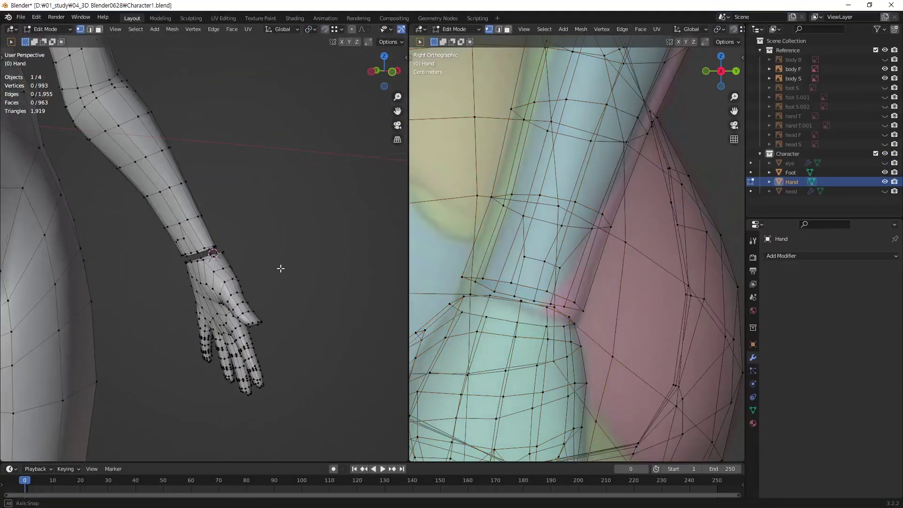
scroll(235, 264, up, 4)
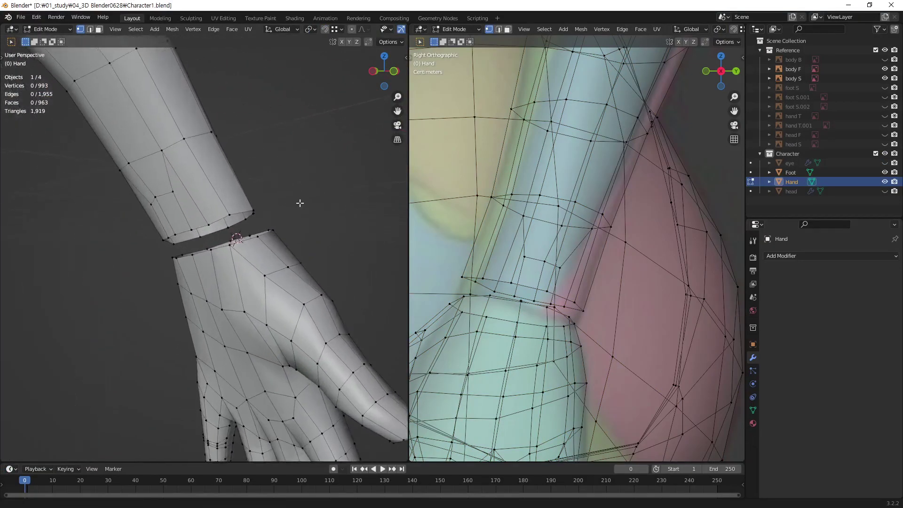
scroll(265, 226, up, 3)
key(2)
mouse_move(265, 226)
middle_down()
mouse_move(260, 264)
mouse_move(182, 243)
middle_up()
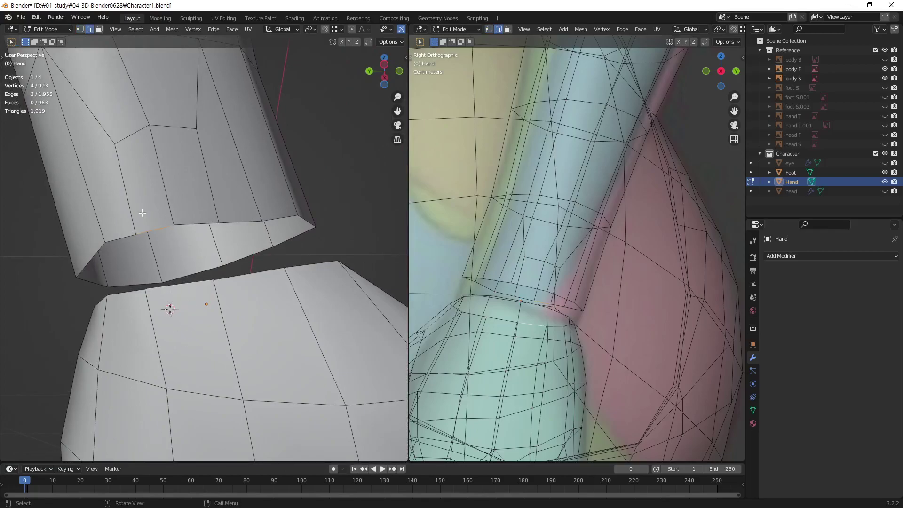
click(304, 196)
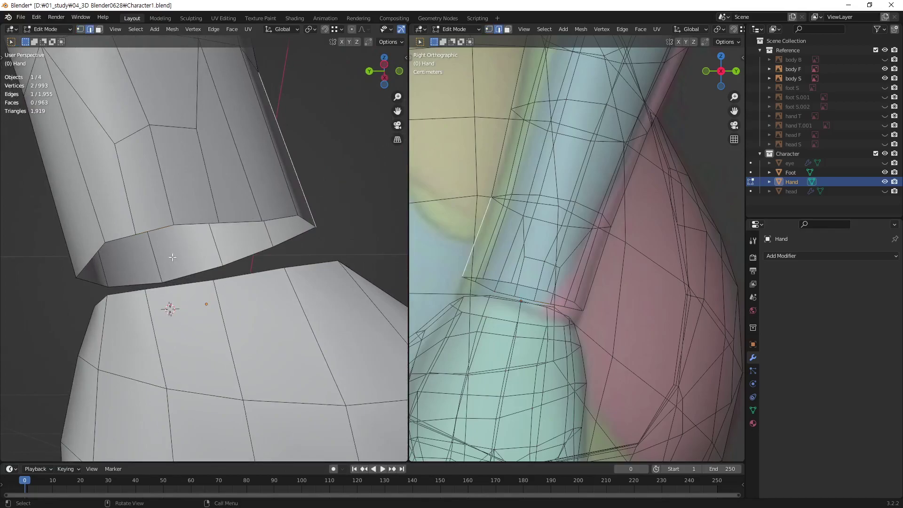
click(156, 229)
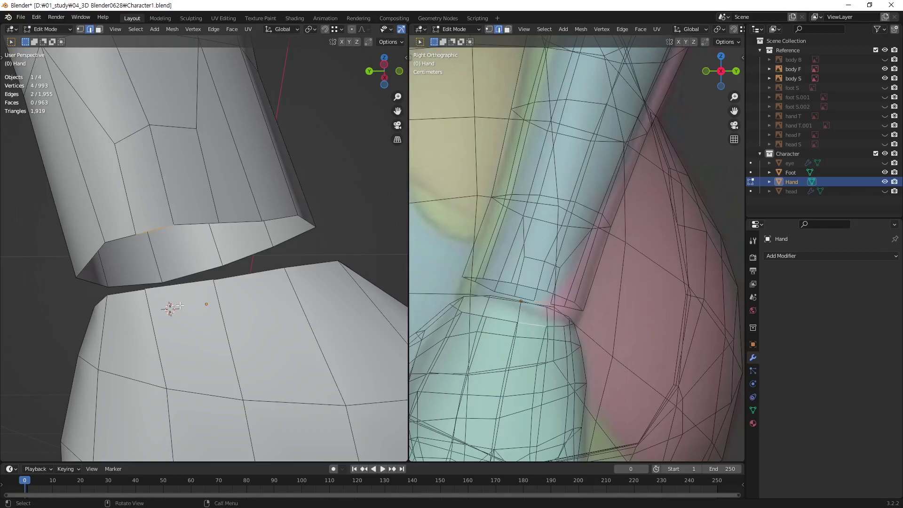
key(f)
click(202, 234)
shift+click(251, 275)
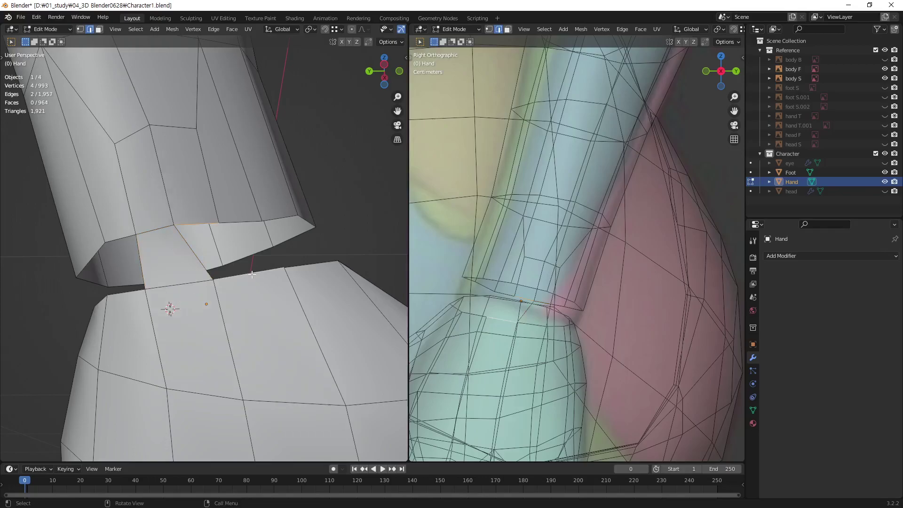
key(f)
- Fill three more faces bridging forearm and hand rim edges across the wrist gap
mouse_move(255, 279)
middle_down()
mouse_move(258, 258)
mouse_move(229, 248)
middle_up()
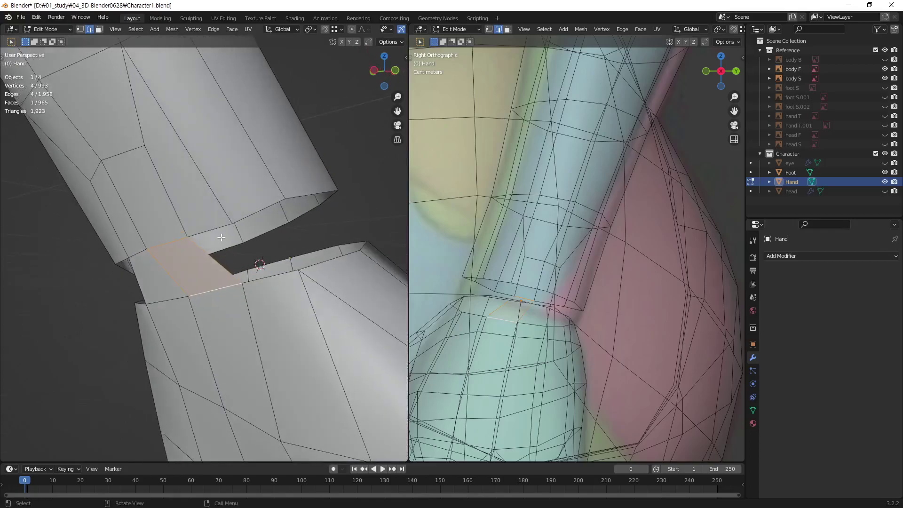
click(229, 249)
shift+click(272, 279)
key(f)
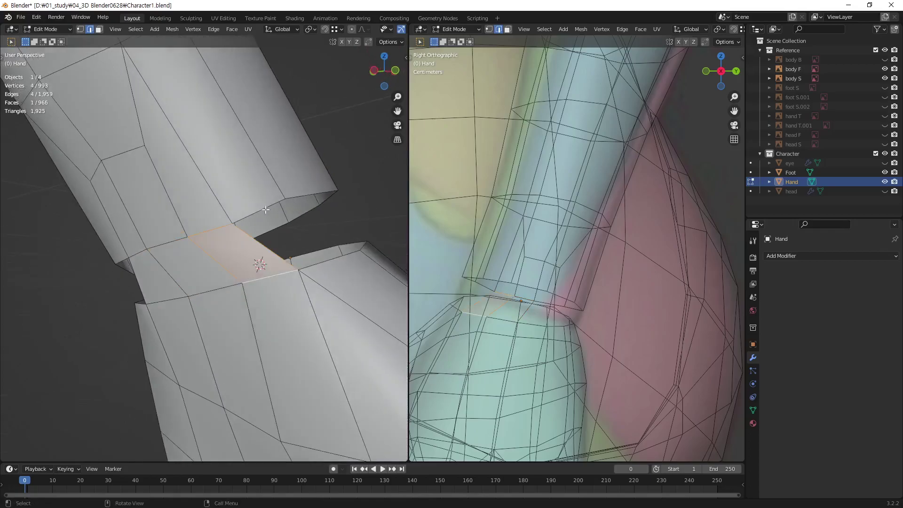
click(266, 210)
key(f)
middle_drag(343, 261, 276, 261)
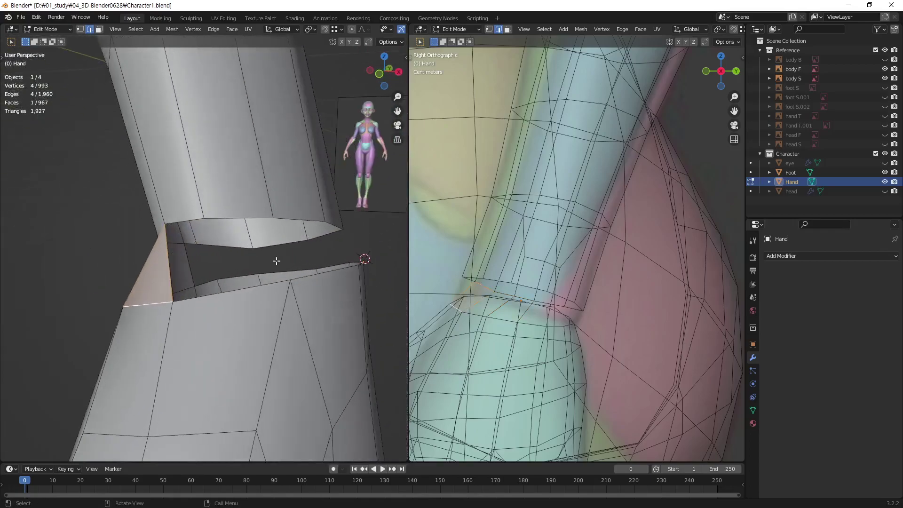
shift+click(190, 219)
key(f)
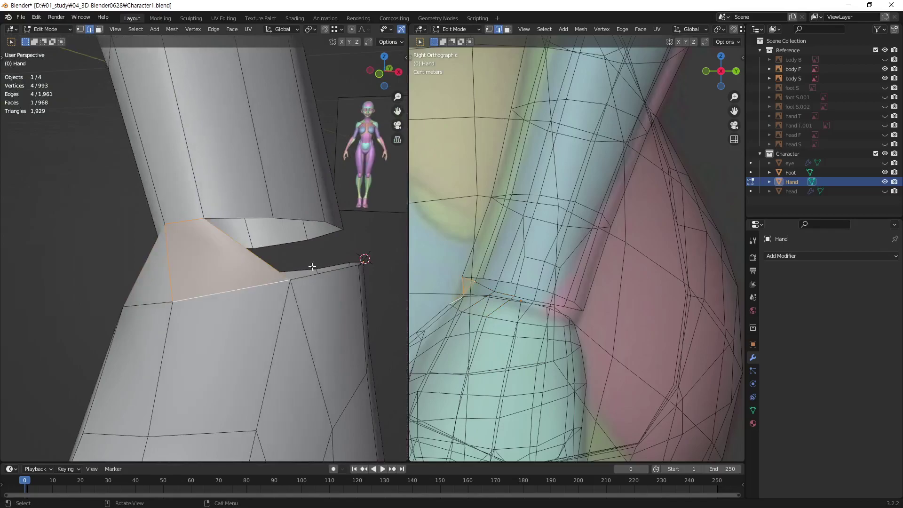
- Bridge three further top and bottom edge pairs around the wrist with new faces
middle_drag(232, 291, 169, 277)
click(162, 274)
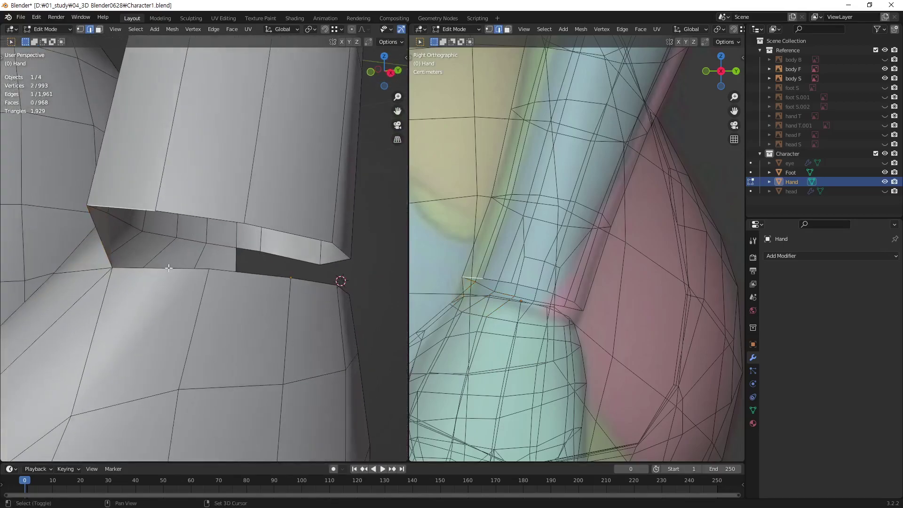
shift+click(168, 268)
key(f)
click(230, 220)
shift+click(256, 277)
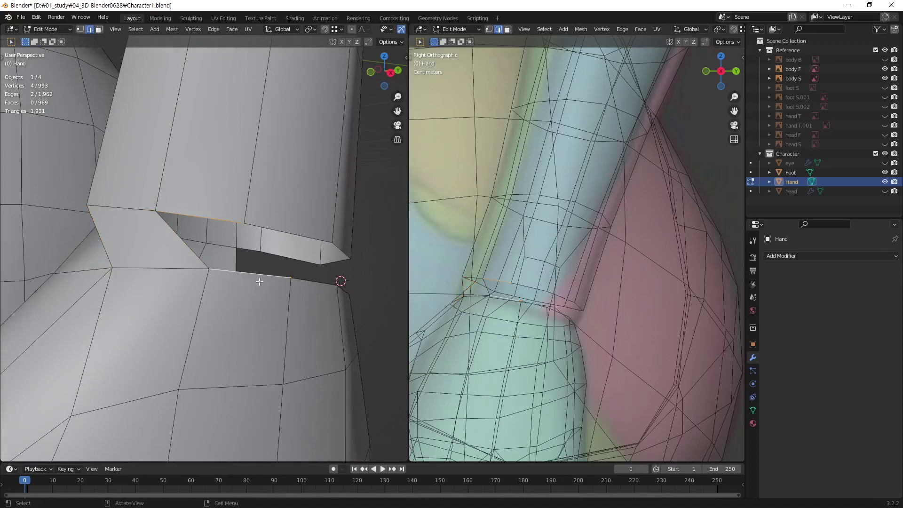
key(f)
middle_drag(256, 277, 240, 210)
click(229, 219)
shift+click(234, 271)
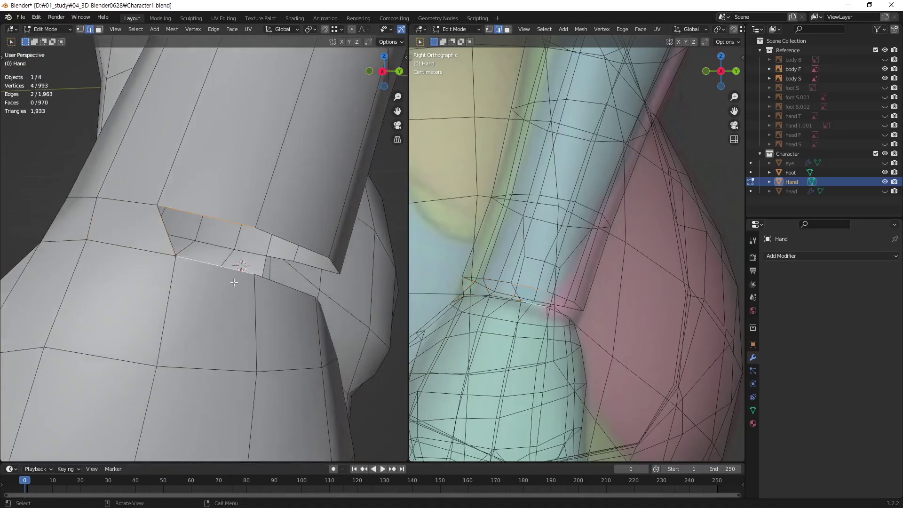
key(f)
- Fill the remaining wrist gaps with faces, closing the last hole
middle_drag(234, 271, 215, 239)
click(215, 239)
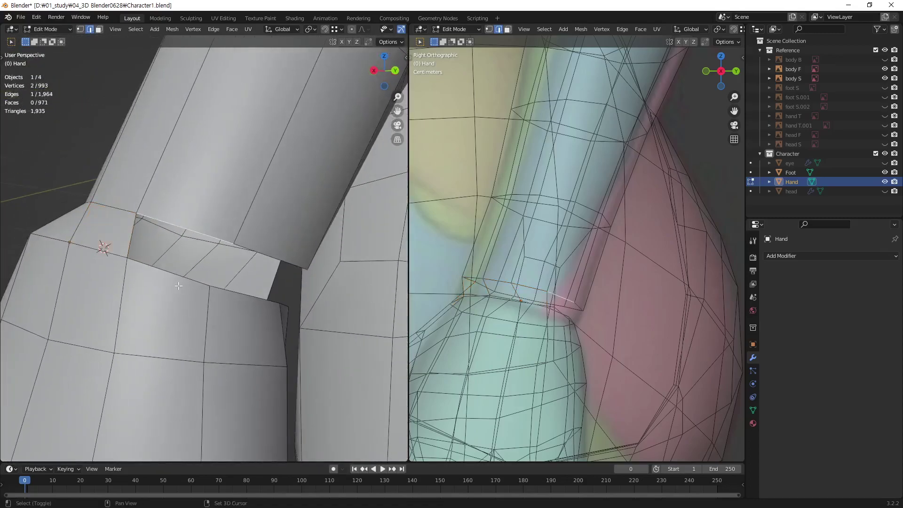
shift+click(179, 285)
key(f)
middle_drag(179, 285, 183, 231)
click(180, 246)
key(f)
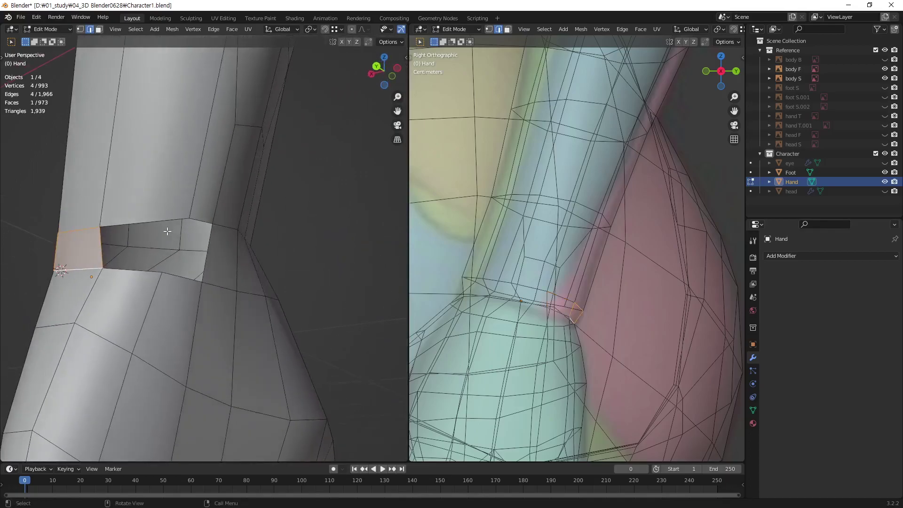
click(159, 220)
shift+click(132, 270)
key(f)
click(203, 221)
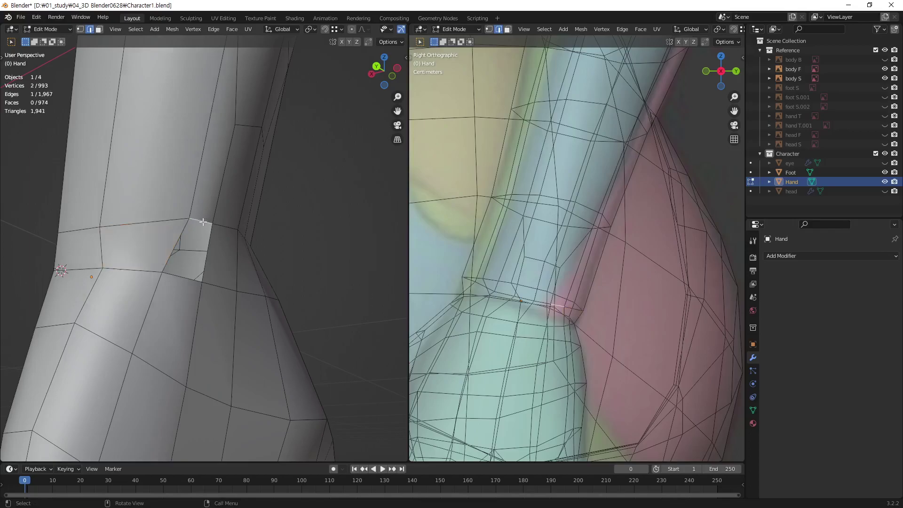
shift+click(187, 281)
key(f)
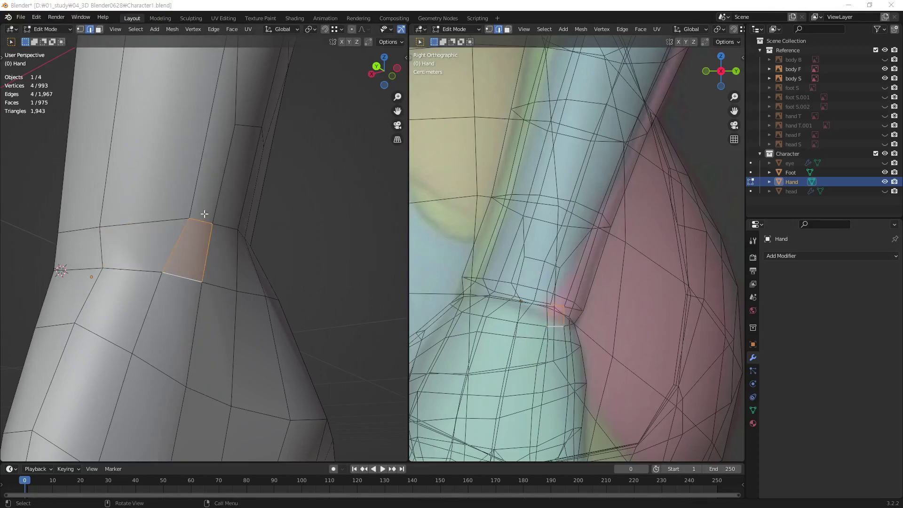
- Zoom out over the whole arm, body and foot, then return to Object Mode
scroll(204, 214, down, 6)
mouse_move(204, 214)
middle_down()
mouse_move(297, 282)
mouse_move(210, 206)
middle_up()
mouse_move(198, 286)
shift+middle_down()
mouse_move(220, 244)
mouse_move(207, 310)
mouse_move(240, 282)
mouse_move(344, 295)
shift+middle_up()
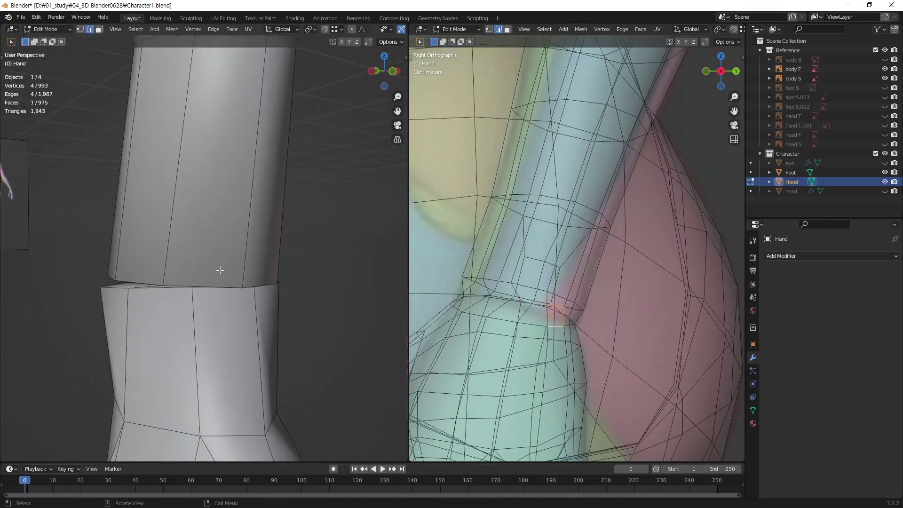
key(Tab)
- With X-ray on, delete the cap faces closing the bottom of the leg
key(alt+z)
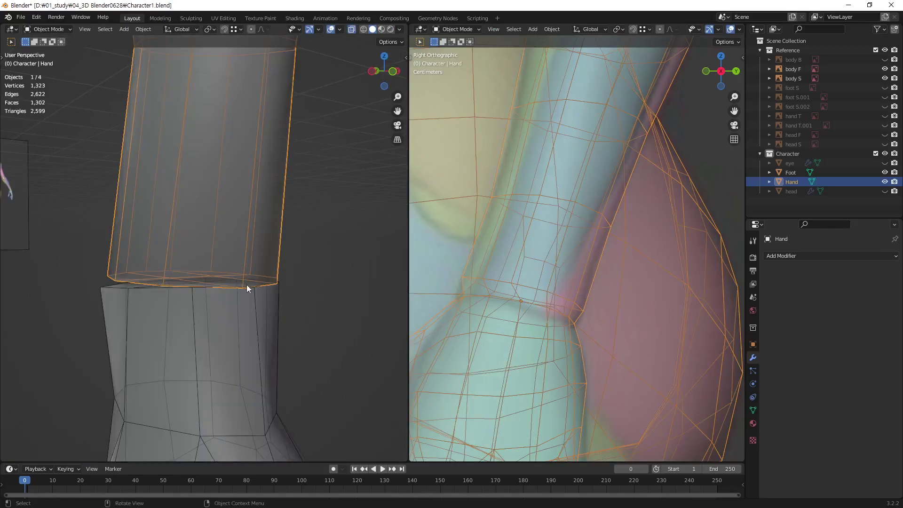
mouse_move(247, 288)
middle_down()
mouse_move(242, 298)
mouse_move(249, 269)
middle_up()
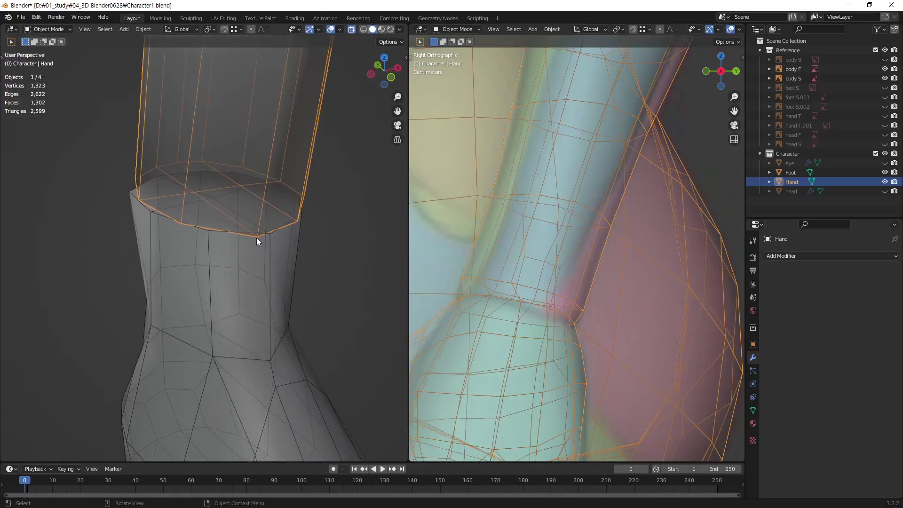
key(Tab)
key(3)
middle_drag(284, 251, 298, 226)
alt+click(252, 274)
key(x)
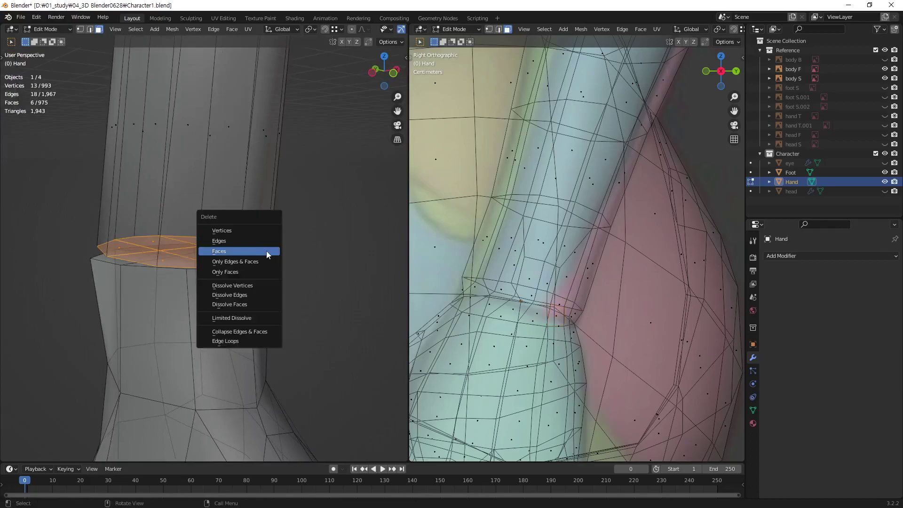
click(266, 251)
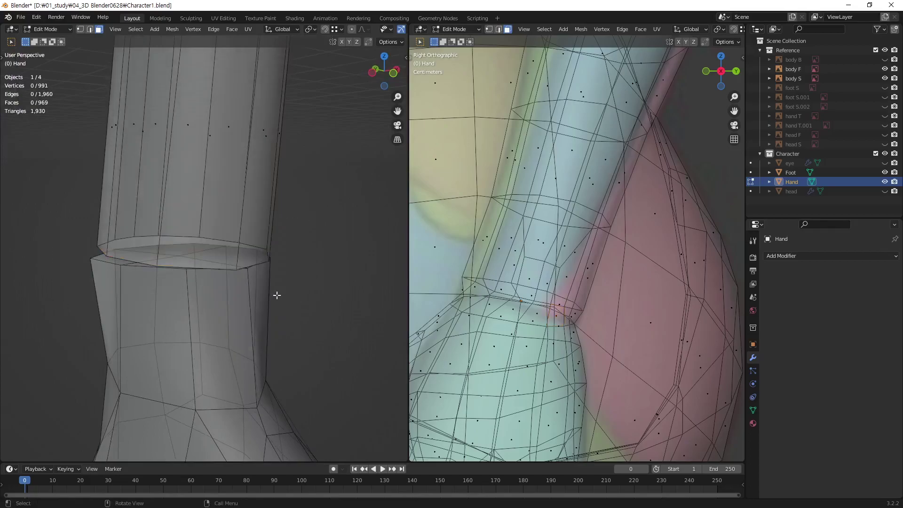
key(Tab)
- Box-select the Foot's top loop at the ankle and delete its cap faces
click(247, 322)
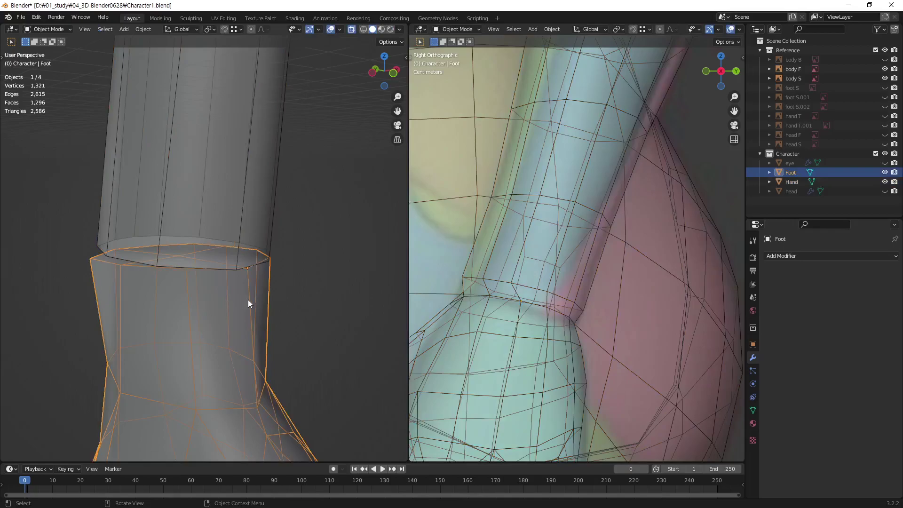
key(Tab)
middle_drag(298, 228, 225, 300)
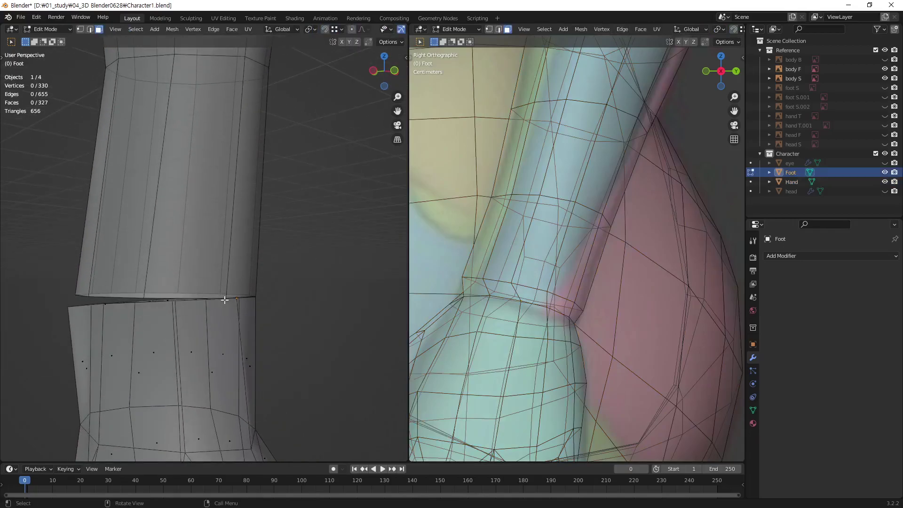
drag(311, 248, 70, 320)
key(x)
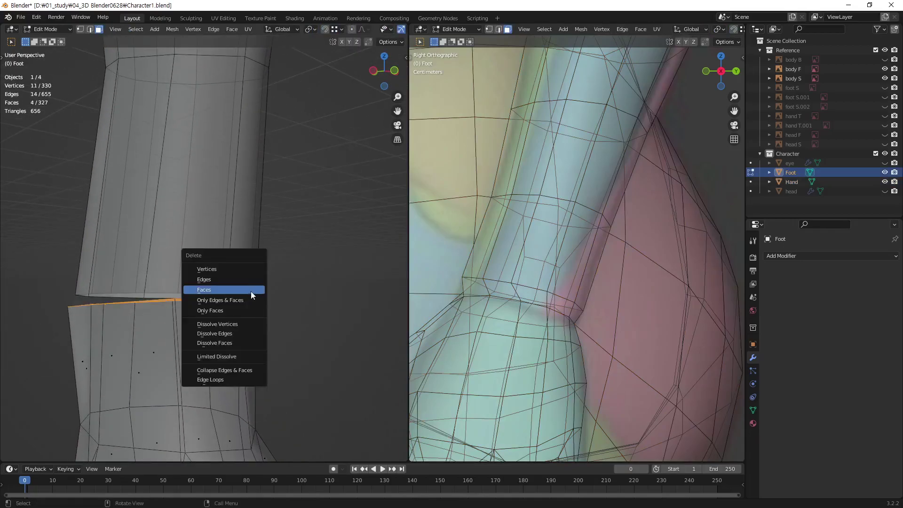
click(250, 289)
mouse_move(260, 280)
middle_down()
mouse_move(221, 309)
mouse_move(217, 288)
mouse_move(279, 276)
middle_up()
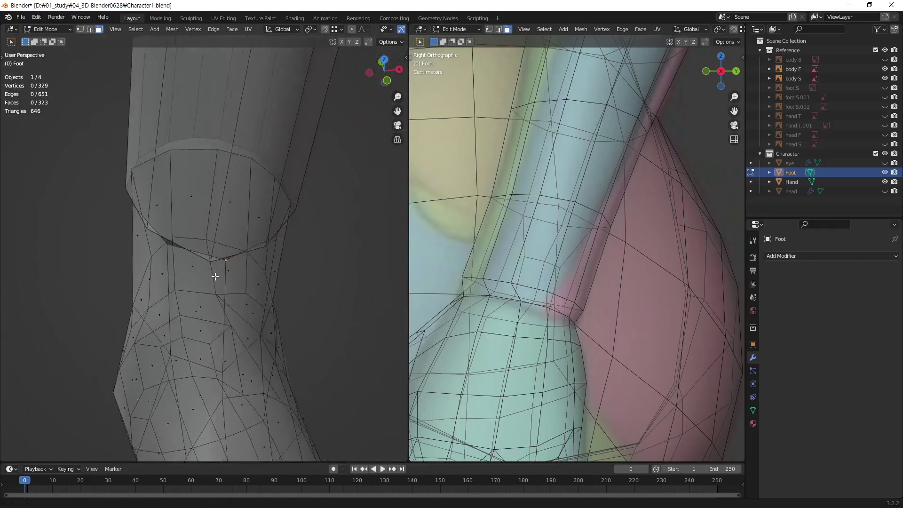
key(Tab)
click(319, 280)
- Join the Hand mesh into the Foot object with Ctrl+J
scroll(221, 312, down, 4)
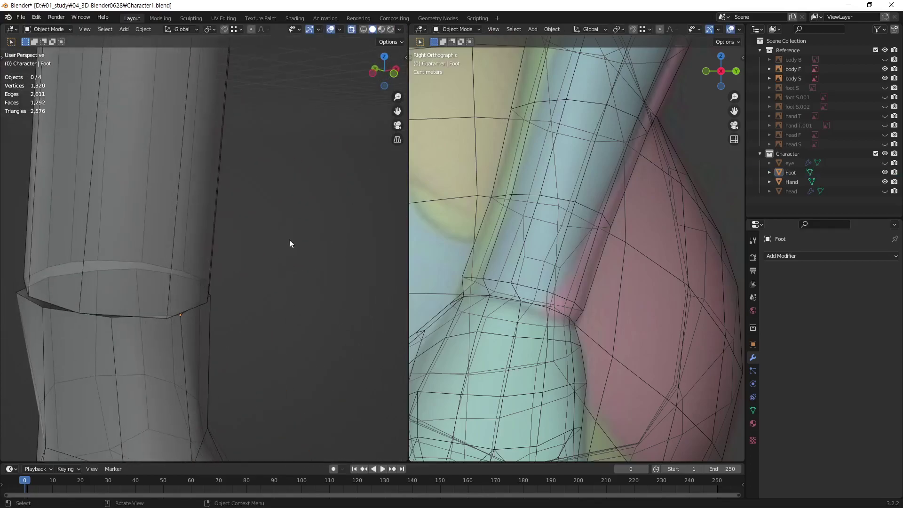
mouse_move(289, 241)
middle_down()
mouse_move(215, 350)
mouse_move(217, 256)
middle_up()
click(209, 255)
shift+click(197, 316)
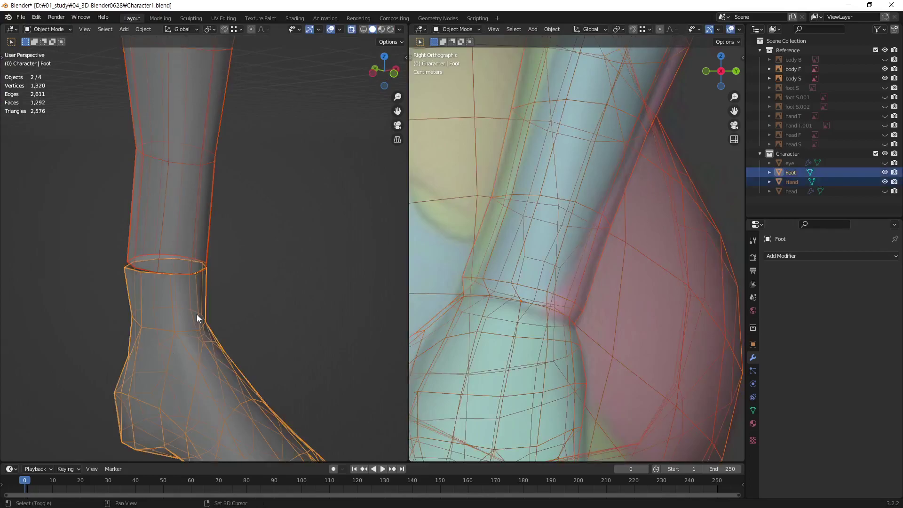
key(ctrl+j)
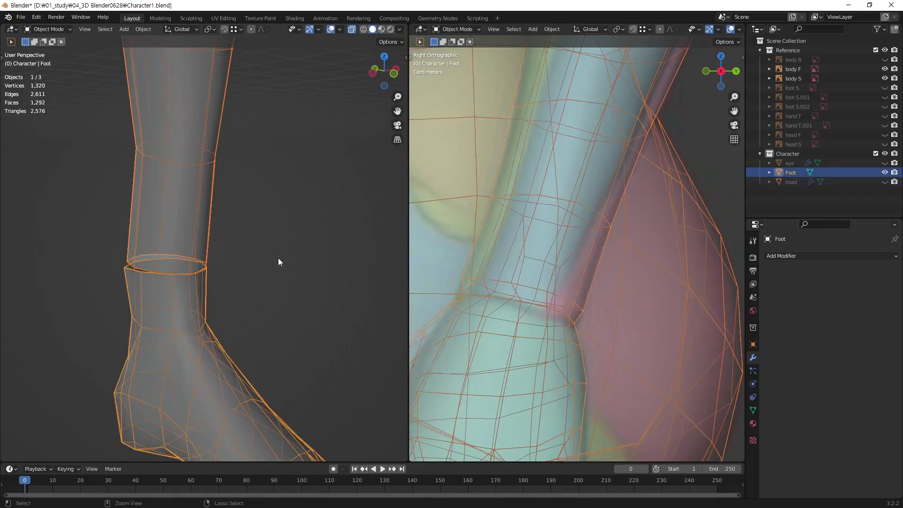
click(270, 283)
- Orbit down into the open ankle ring to inspect the joined Foot
mouse_move(260, 303)
middle_down()
mouse_move(134, 317)
mouse_move(207, 295)
middle_up()
scroll(267, 204, up, 5)
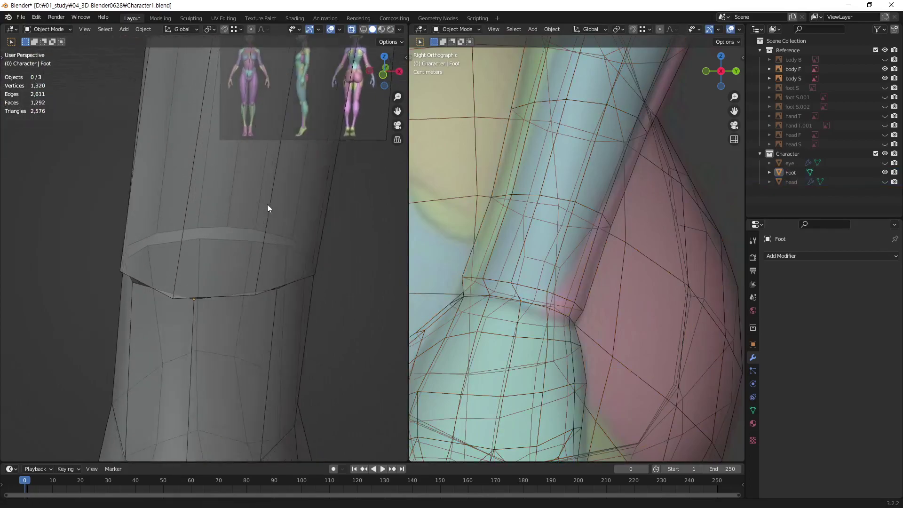
mouse_move(267, 204)
middle_down()
mouse_move(240, 272)
mouse_move(201, 331)
mouse_move(252, 306)
mouse_move(229, 305)
middle_up()
click(241, 261)
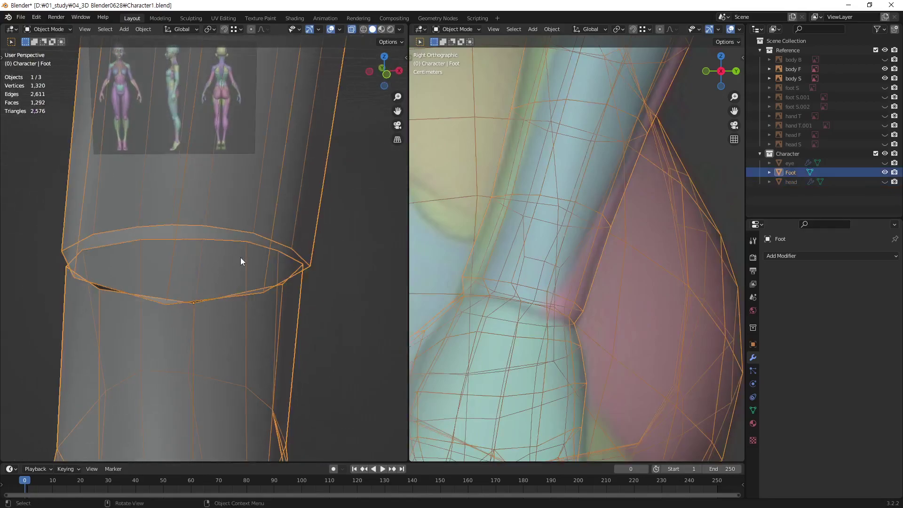
click(324, 326)
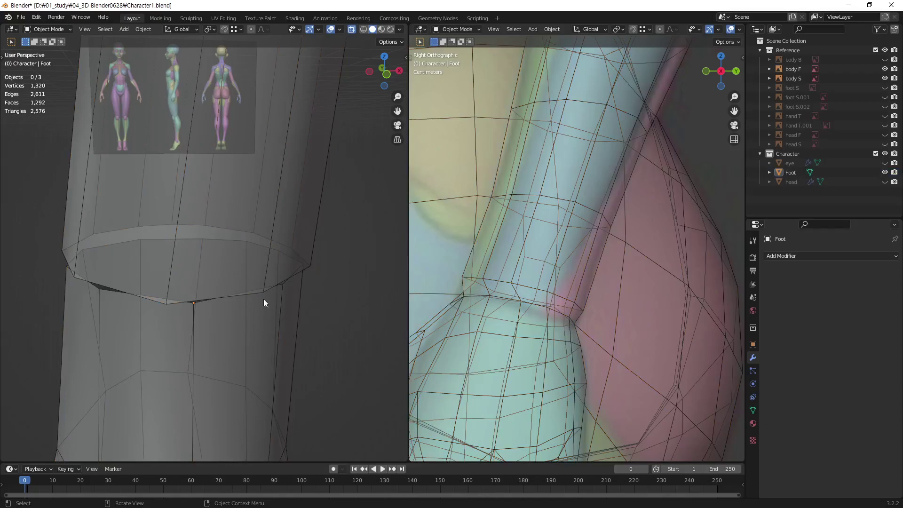
- View the leg and foot straight from the front and select the joined Foot mesh
mouse_move(302, 227)
middle_down()
mouse_move(193, 372)
mouse_move(216, 309)
middle_up()
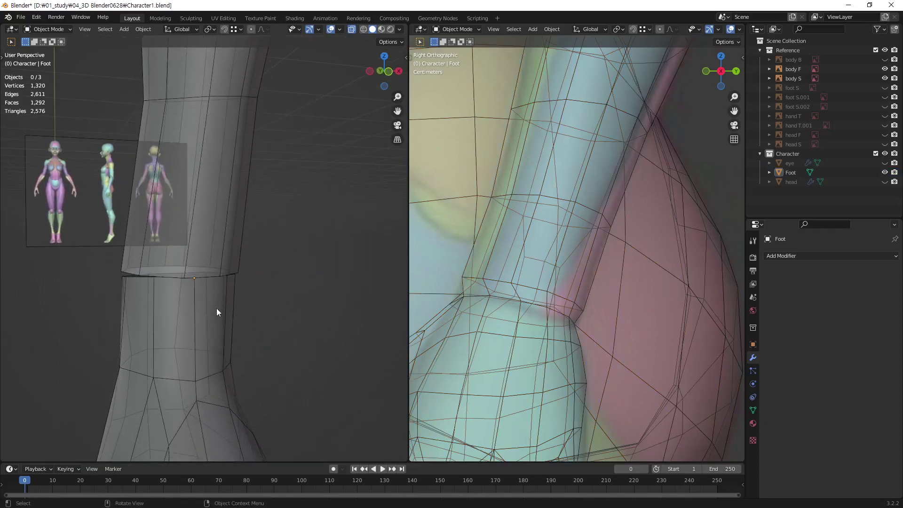
mouse_move(200, 264)
middle_down()
mouse_move(194, 317)
mouse_move(152, 385)
mouse_move(194, 299)
mouse_move(213, 282)
middle_up()
scroll(228, 302, down, 1)
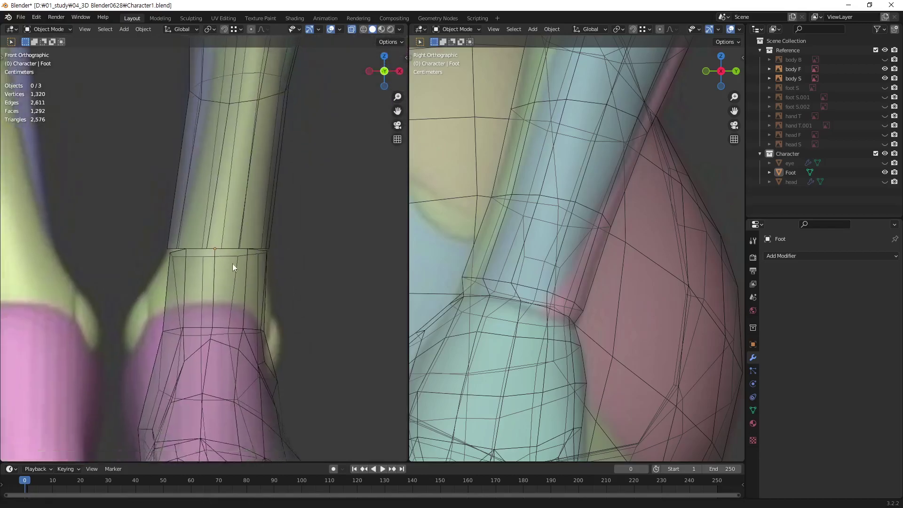
scroll(233, 264, down, 2)
ctrl+middle_drag(215, 338, 231, 321)
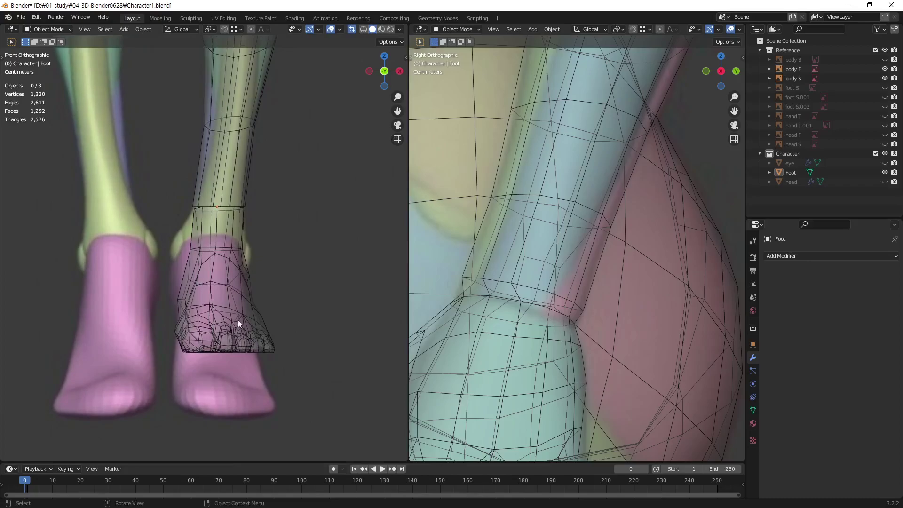
click(224, 304)
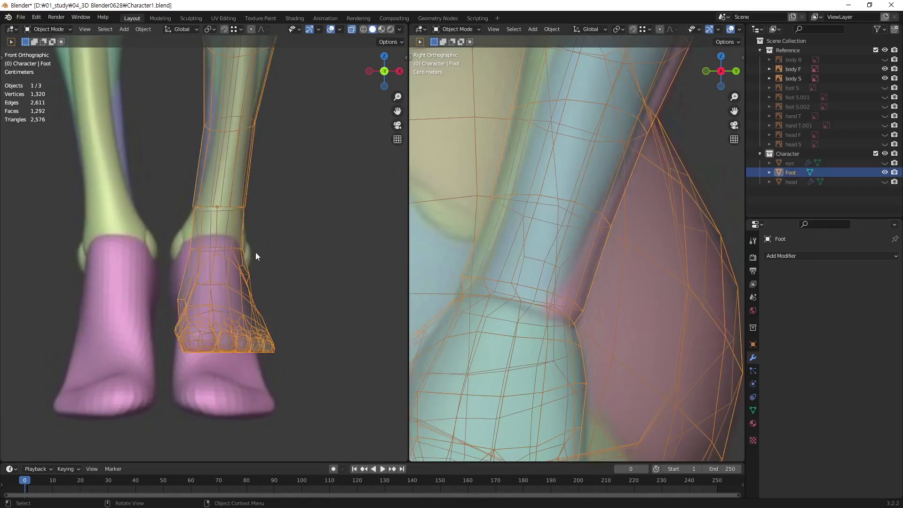
- Select the Foot mesh, zoom in on the ankle, and enter Edit Mode
mouse_move(255, 252)
middle_down()
mouse_move(228, 258)
mouse_move(232, 266)
mouse_move(287, 230)
middle_up()
click(286, 230)
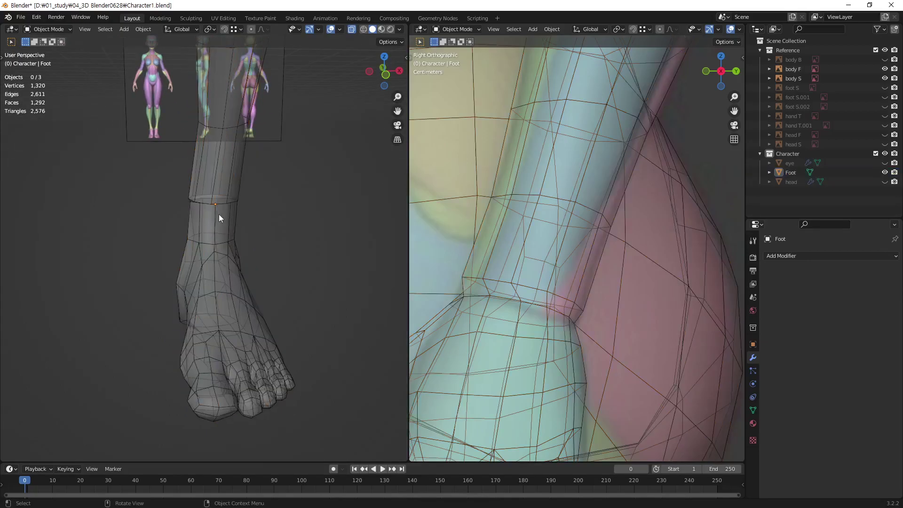
click(218, 216)
scroll(231, 225, up, 2)
scroll(244, 242, up, 2)
scroll(273, 242, up, 2)
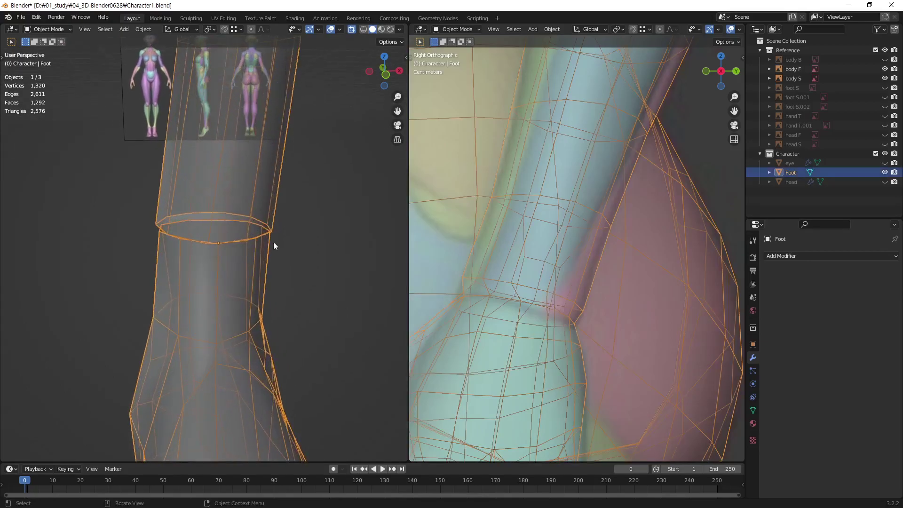
key(Tab)
mouse_move(281, 278)
middle_down()
mouse_move(292, 258)
mouse_move(278, 257)
middle_up()
- Delete the ten-face ankle ring's faces and switch to edge select mode
alt+click(220, 297)
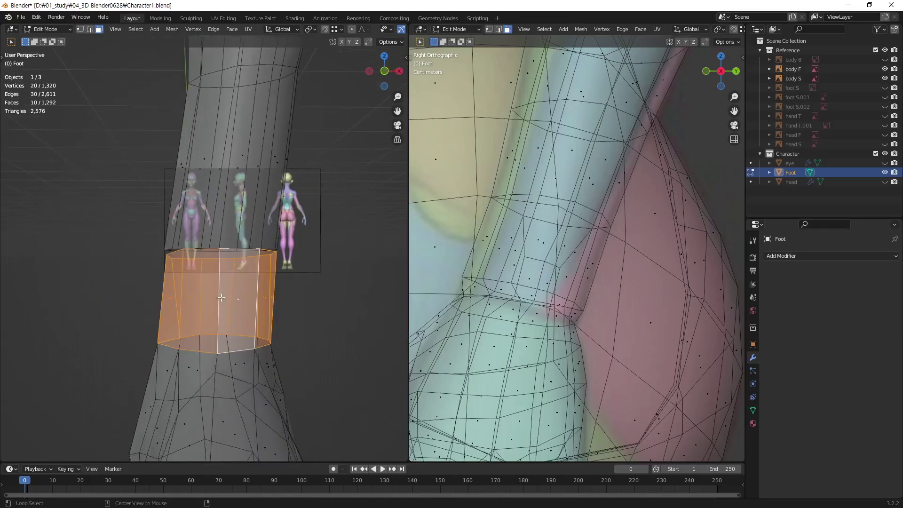
mouse_move(194, 295)
middle_down()
mouse_move(270, 283)
mouse_move(272, 292)
mouse_move(203, 287)
mouse_move(288, 258)
mouse_move(235, 304)
mouse_move(241, 351)
middle_up()
key(x)
click(292, 269)
key(2)
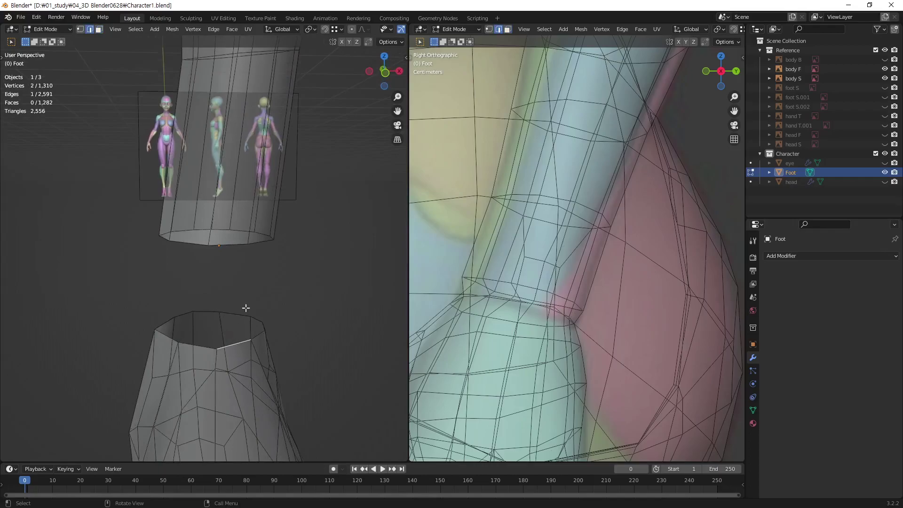
- Fill the first four faces across the ankle gap between opposite edges
key(f)
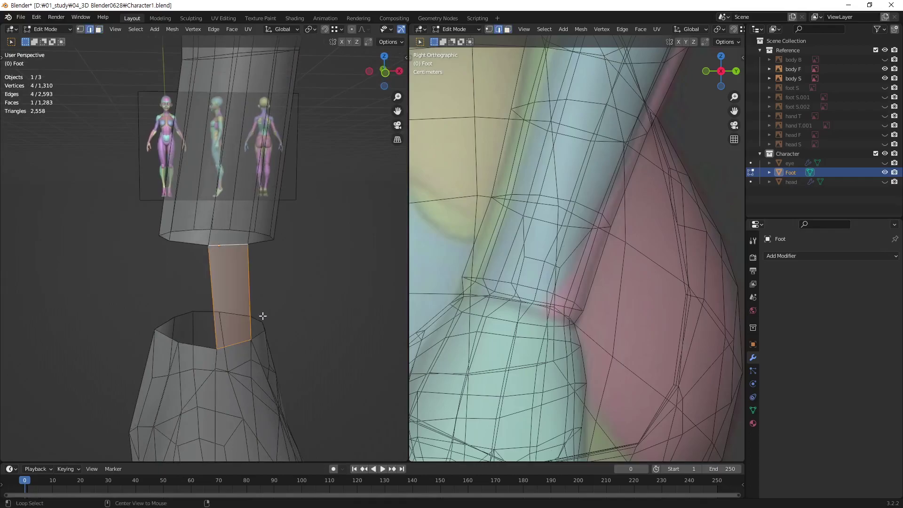
scroll(262, 316, up, 4)
middle_drag(298, 325, 182, 358)
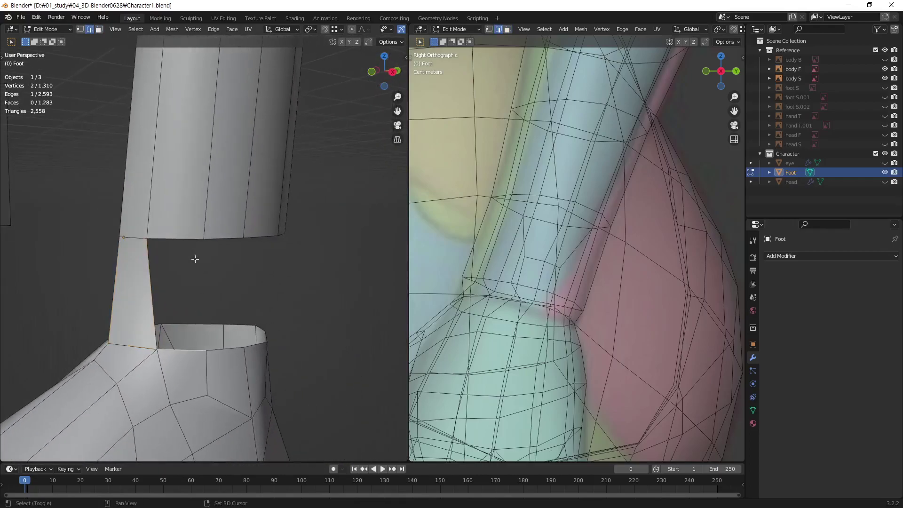
key(f)
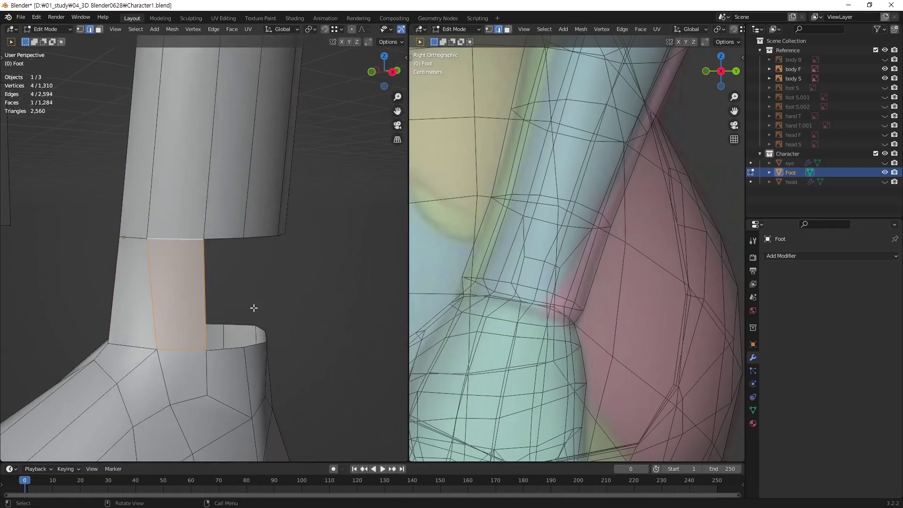
middle_drag(254, 308, 218, 348)
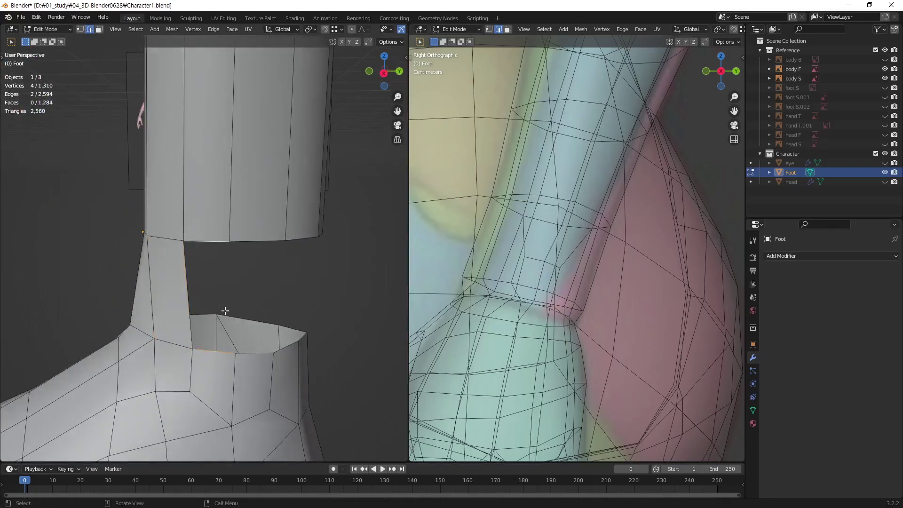
key(f)
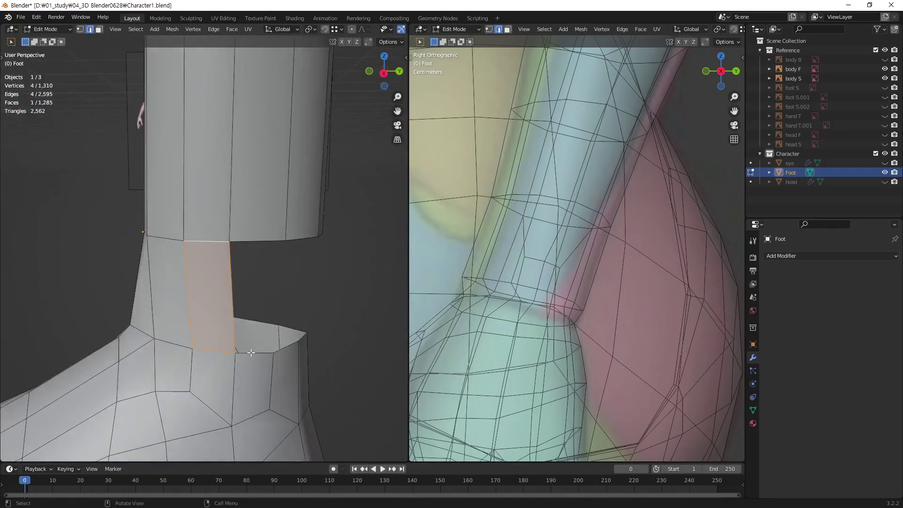
middle_drag(281, 336, 276, 312)
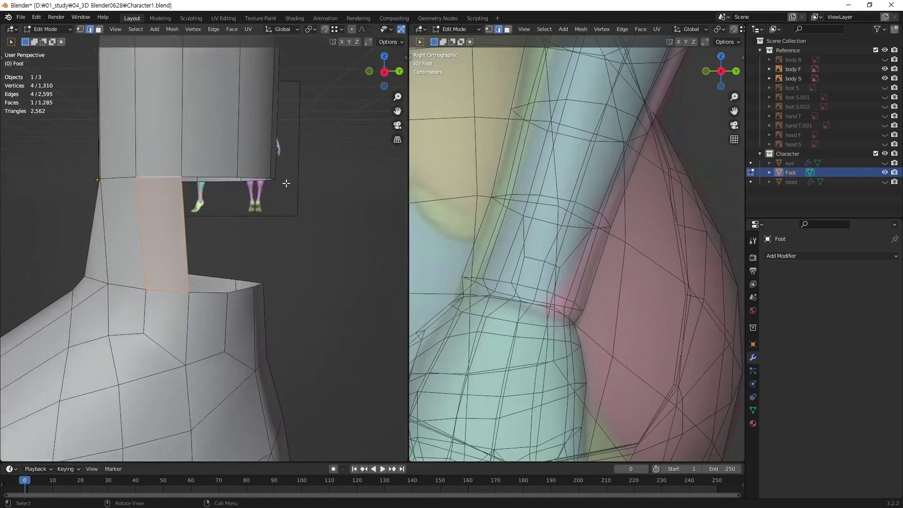
mouse_move(266, 305)
middle_down()
mouse_move(238, 322)
mouse_move(196, 320)
middle_up()
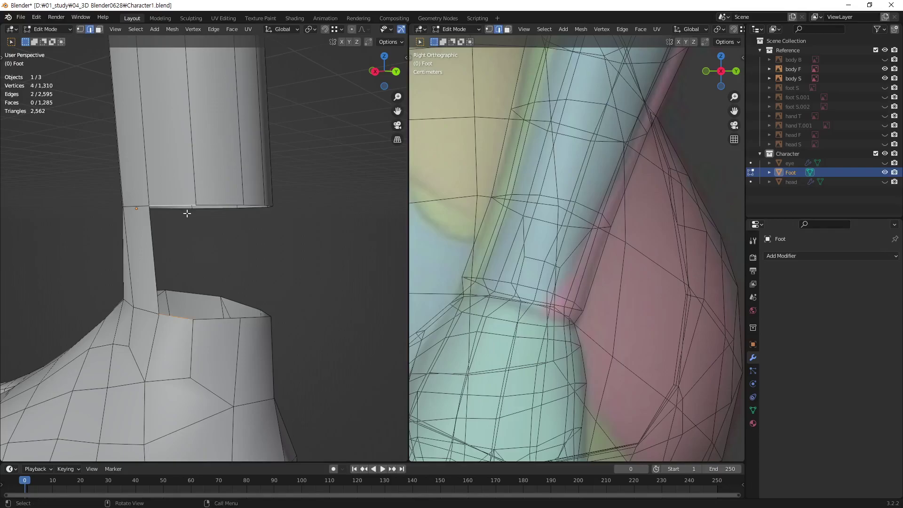
key(f)
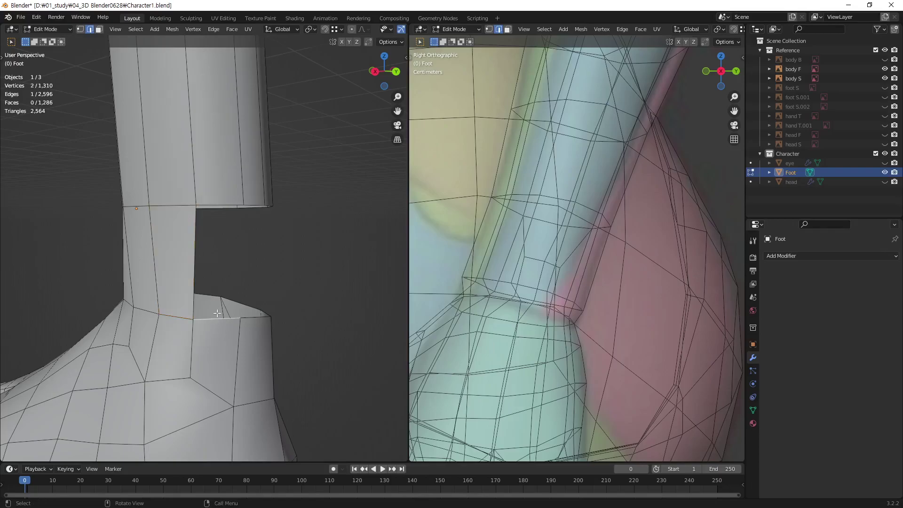
- Fill five more faces around the ankle gap, reaching 1,291 faces
shift+click(220, 203)
mouse_move(220, 203)
middle_down()
mouse_move(278, 272)
mouse_move(282, 262)
mouse_move(262, 289)
mouse_move(275, 273)
mouse_move(255, 238)
middle_up()
key(f)
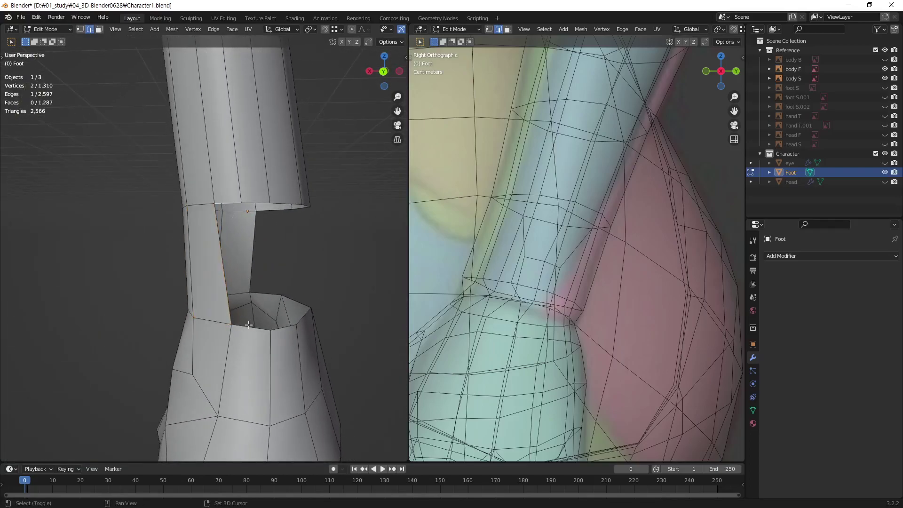
key(f)
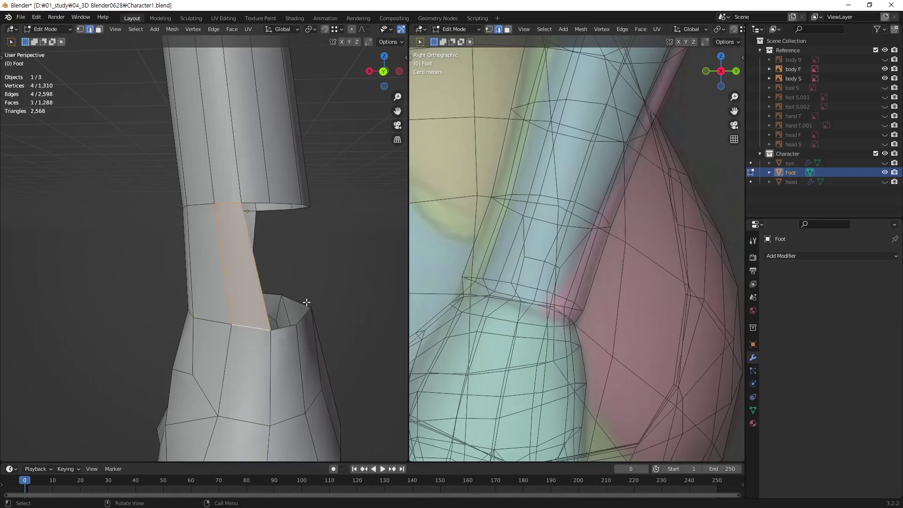
middle_drag(305, 305, 214, 202)
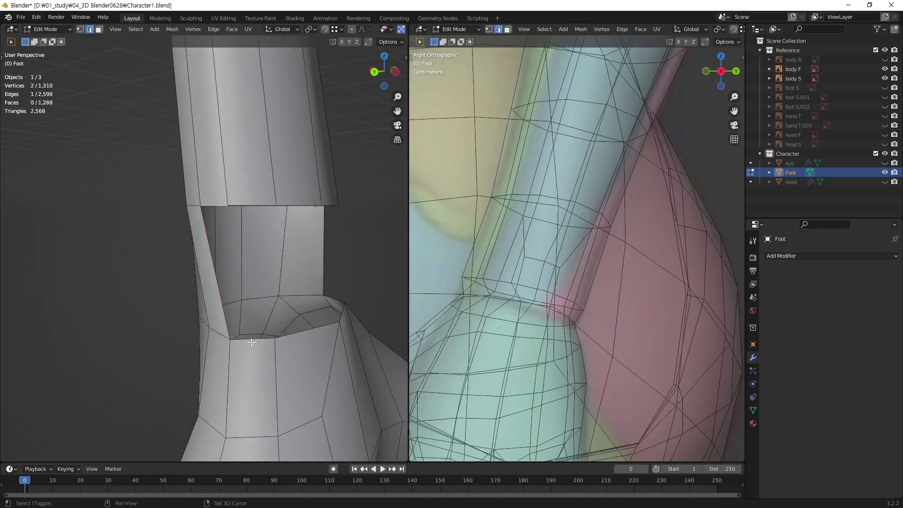
key(f)
middle_drag(284, 328, 232, 224)
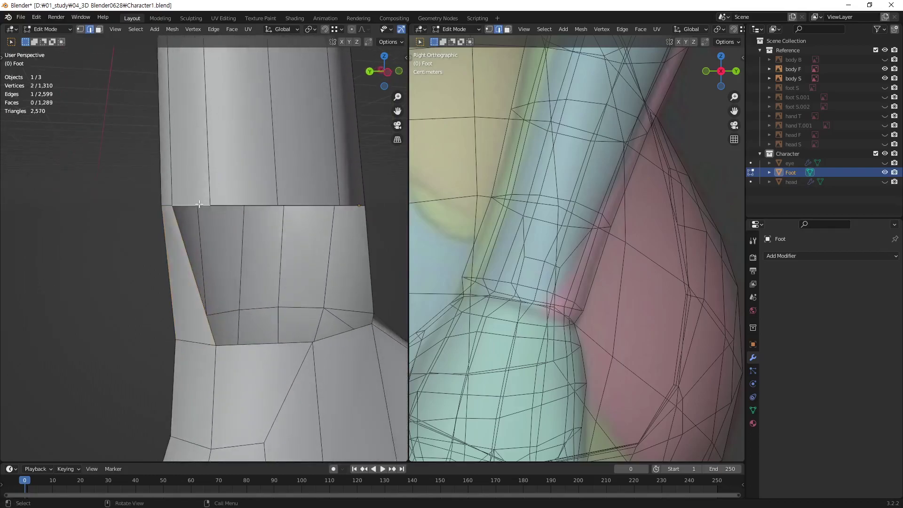
key(f)
middle_drag(256, 342, 268, 342)
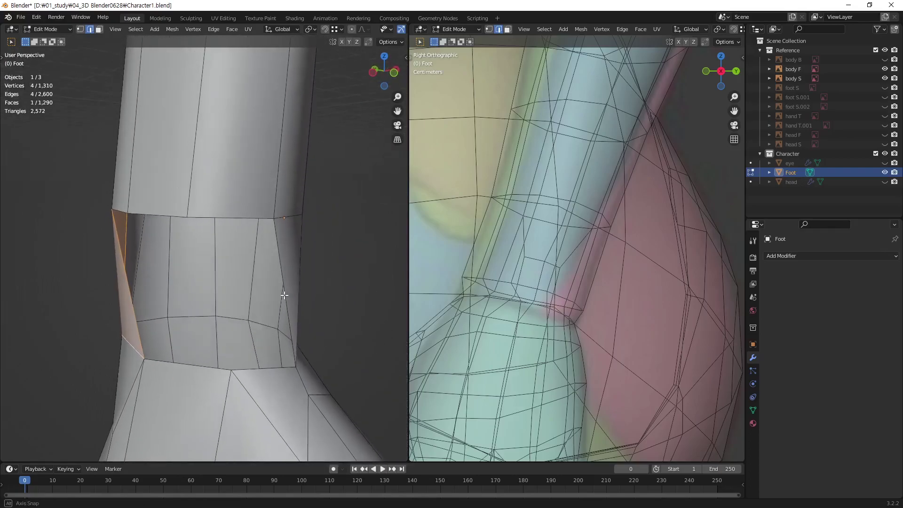
key(f)
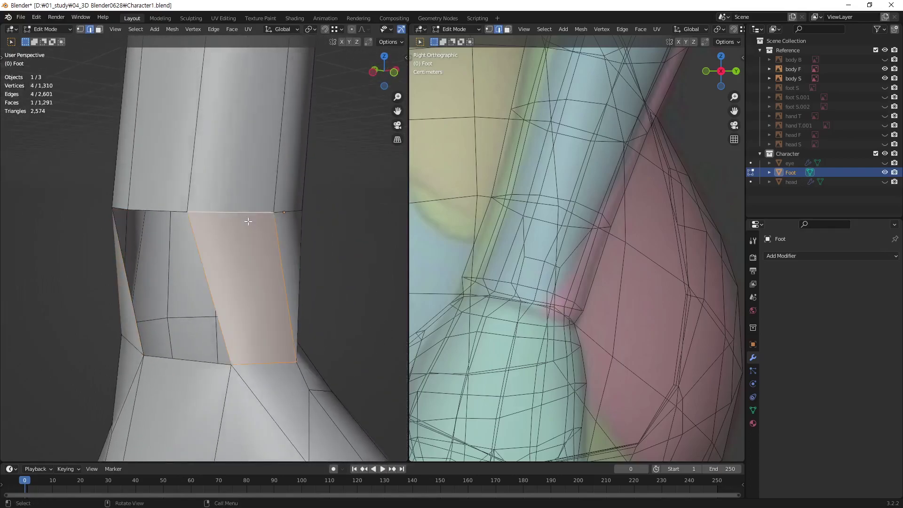
mouse_move(244, 210)
middle_down()
mouse_move(285, 343)
mouse_move(48, 286)
mouse_move(318, 294)
mouse_move(221, 225)
mouse_move(341, 215)
mouse_move(201, 361)
mouse_move(215, 262)
mouse_move(197, 241)
mouse_move(221, 273)
mouse_move(210, 305)
mouse_move(242, 335)
mouse_move(262, 318)
mouse_move(341, 312)
mouse_move(208, 302)
mouse_move(200, 205)
mouse_move(208, 318)
middle_up()
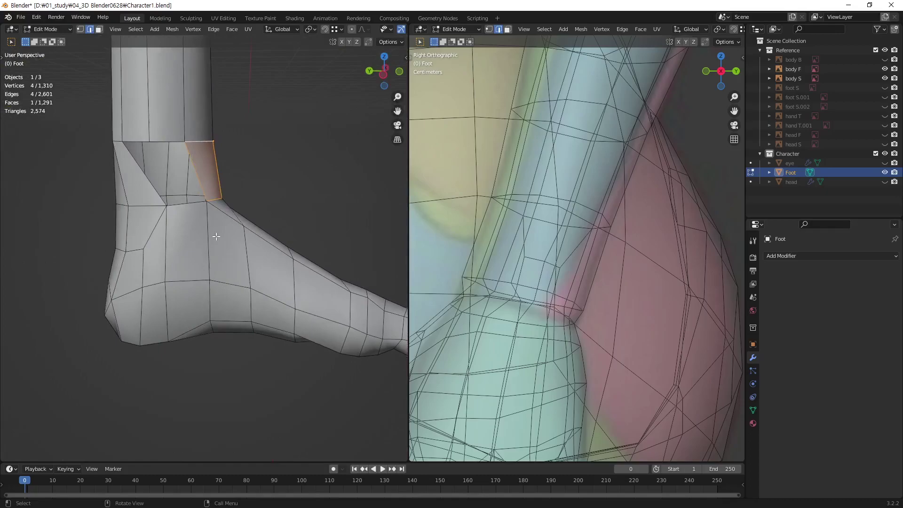
- Knife-cut a new edge line from the ankle down the side of the heel
key(k)
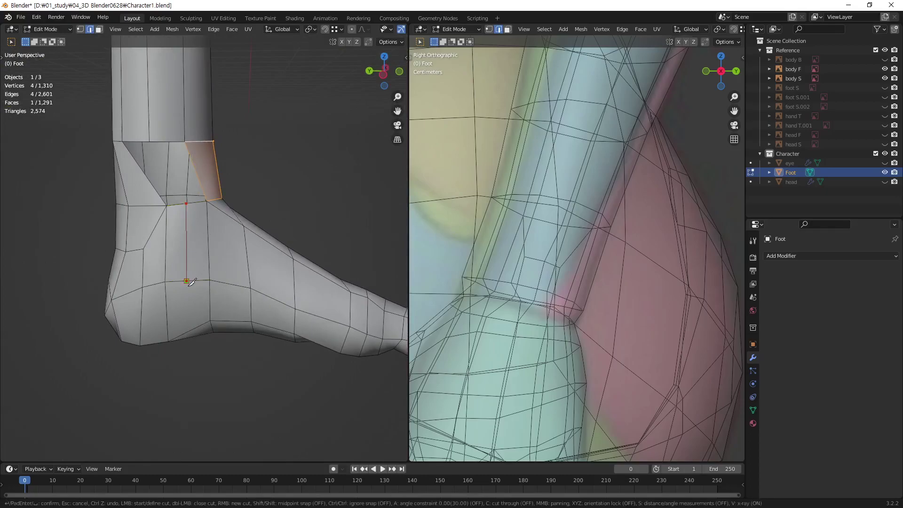
middle_drag(192, 326, 193, 214)
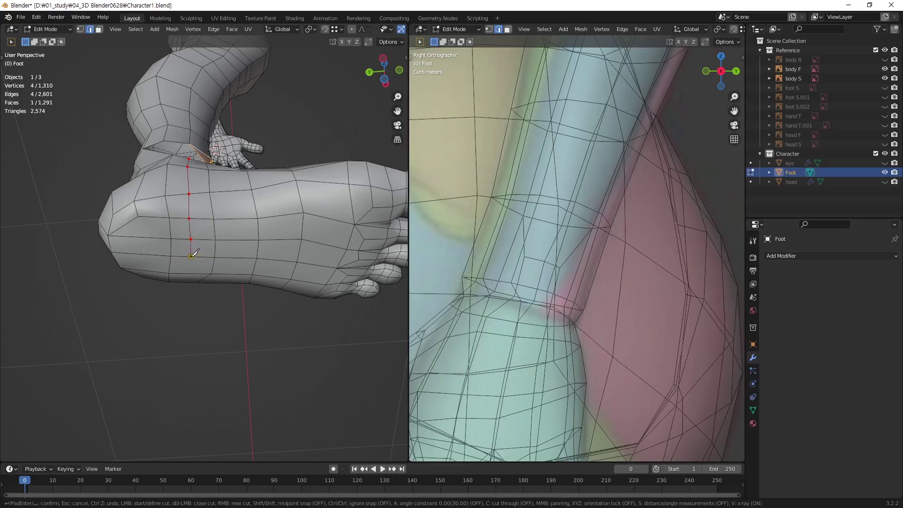
key(Return)
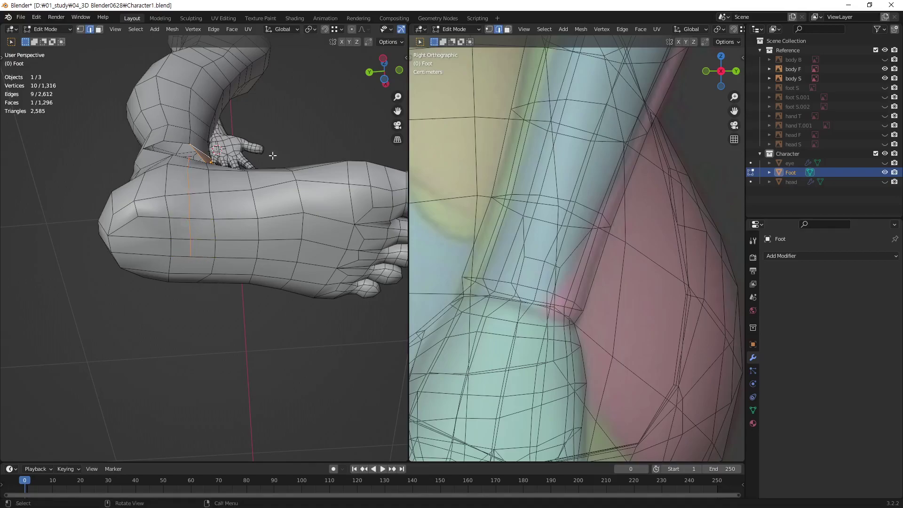
mouse_move(229, 208)
middle_down()
mouse_move(268, 300)
mouse_move(298, 192)
mouse_move(281, 268)
middle_up()
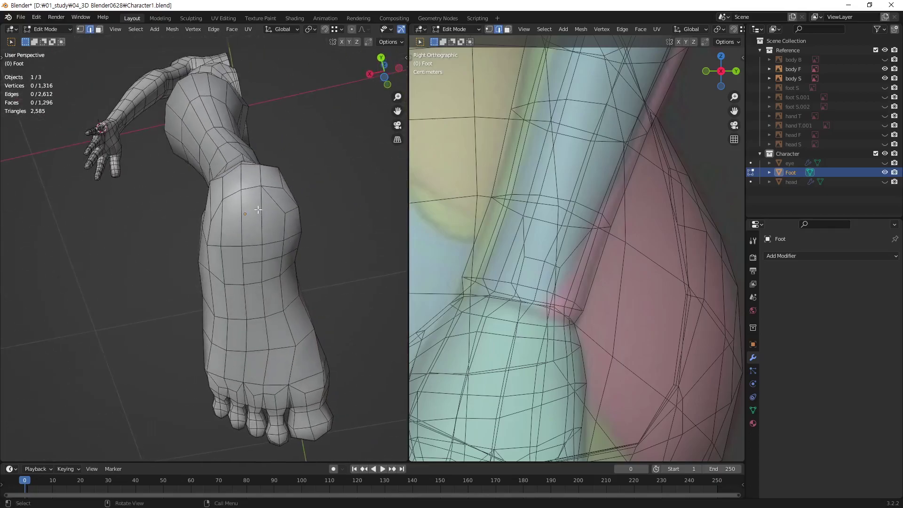
mouse_move(259, 209)
middle_down()
mouse_move(159, 291)
mouse_move(172, 282)
middle_up()
scroll(197, 277, up, 2)
scroll(211, 261, up, 2)
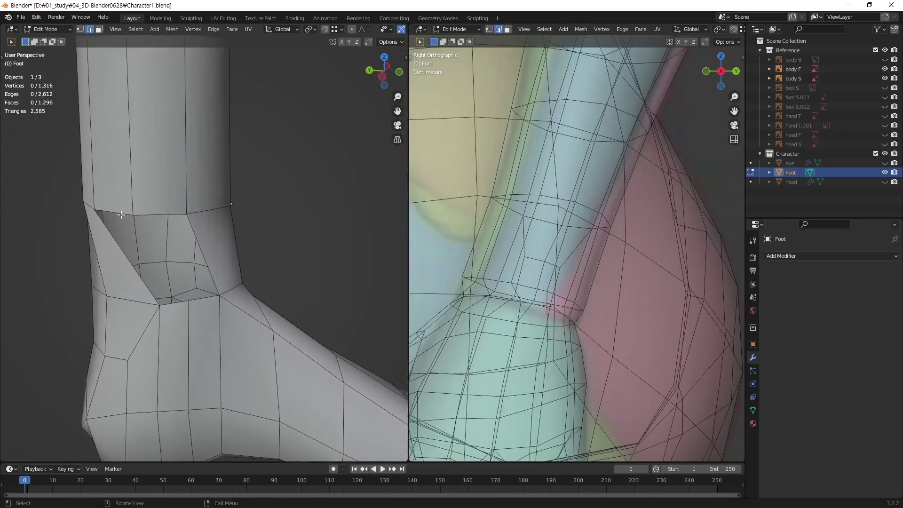
- Fill the remaining ankle openings, bringing the Foot mesh to 1,298 faces
key(f)
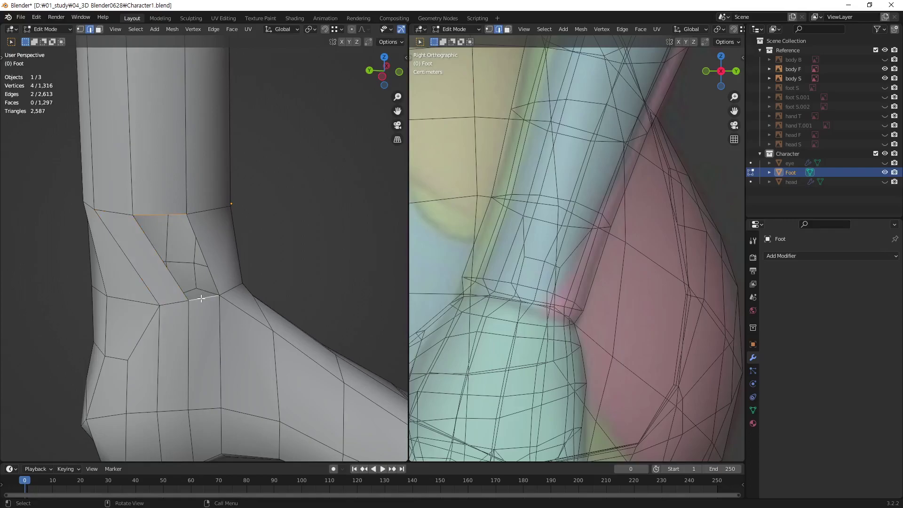
scroll(263, 300, down, 4)
mouse_move(216, 373)
middle_down()
mouse_move(227, 276)
mouse_move(247, 279)
mouse_move(106, 283)
mouse_move(303, 241)
middle_up()
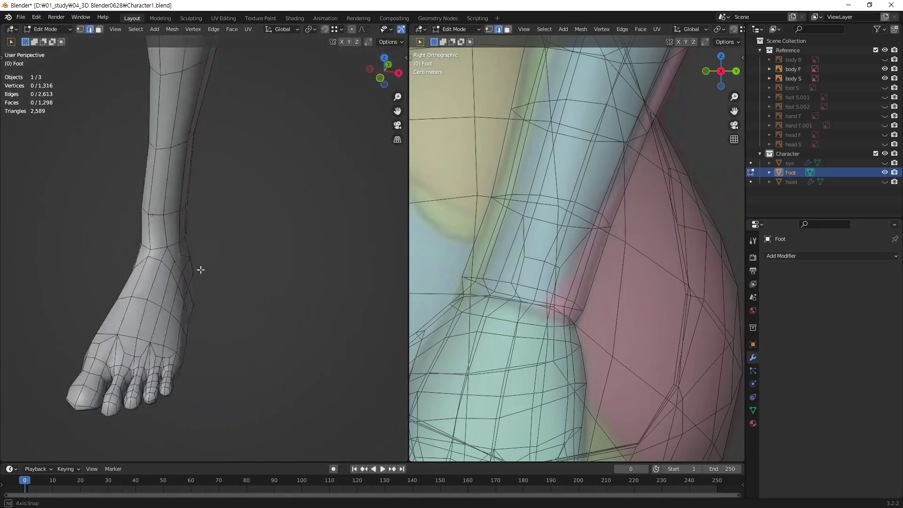
scroll(262, 267, up, 1)
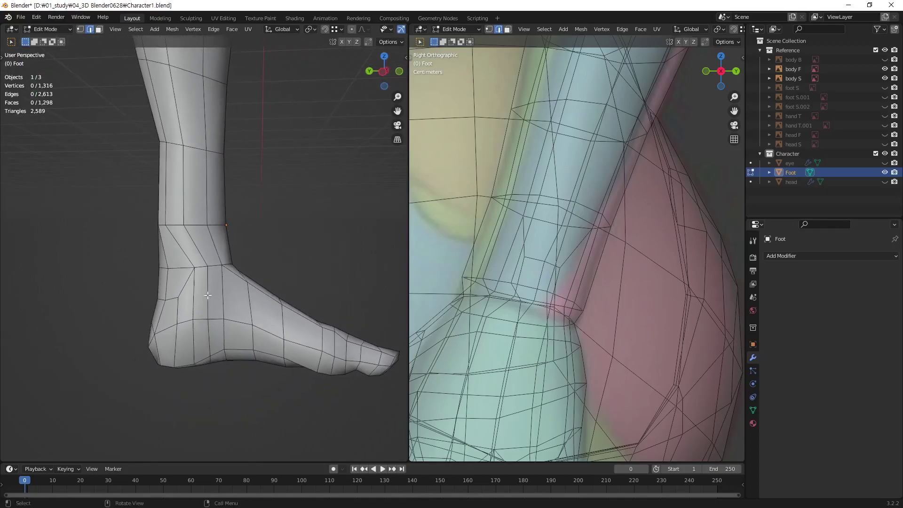
scroll(245, 278, up, 1)
scroll(227, 289, up, 1)
middle_drag(227, 288, 226, 290)
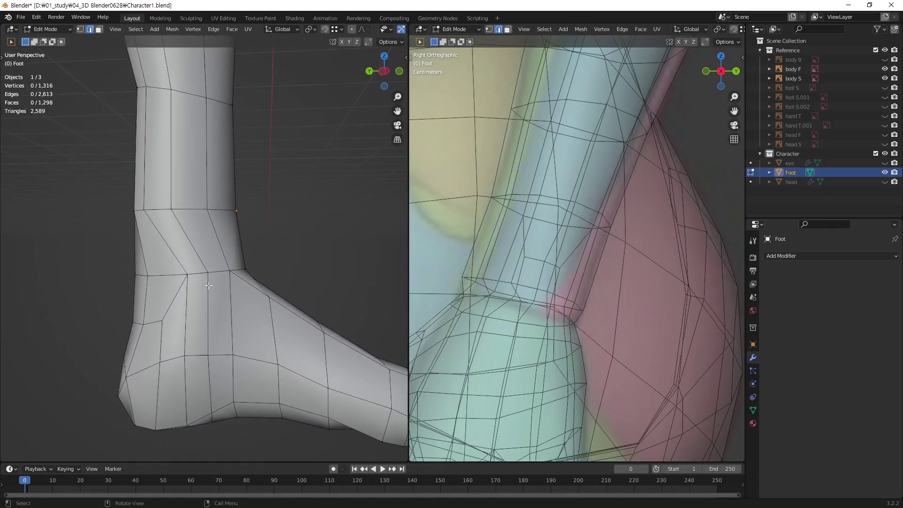
- Slide three ankle vertices into new positions behind the ankle
key(g)
click(186, 308)
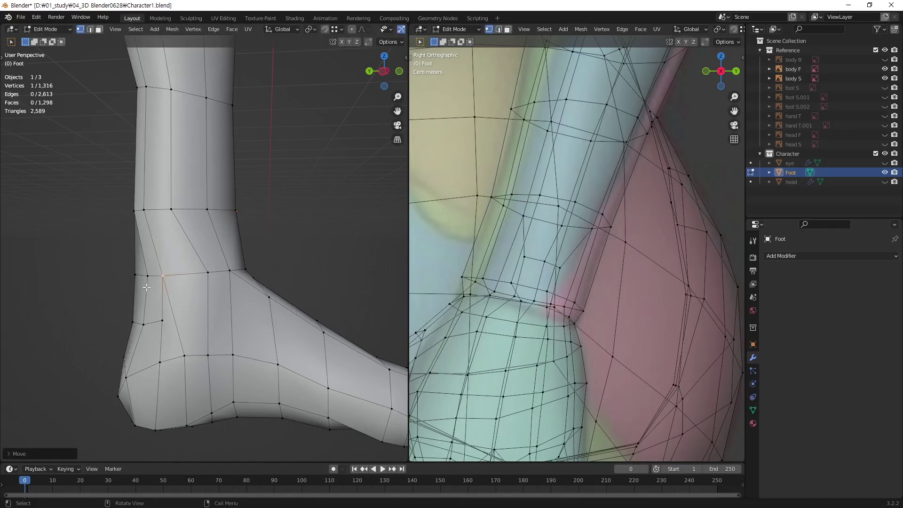
mouse_move(186, 308)
alt+middle_down()
mouse_move(183, 292)
mouse_move(405, 288)
mouse_move(39, 303)
mouse_move(257, 309)
alt+middle_up()
middle_drag(201, 297, 206, 294)
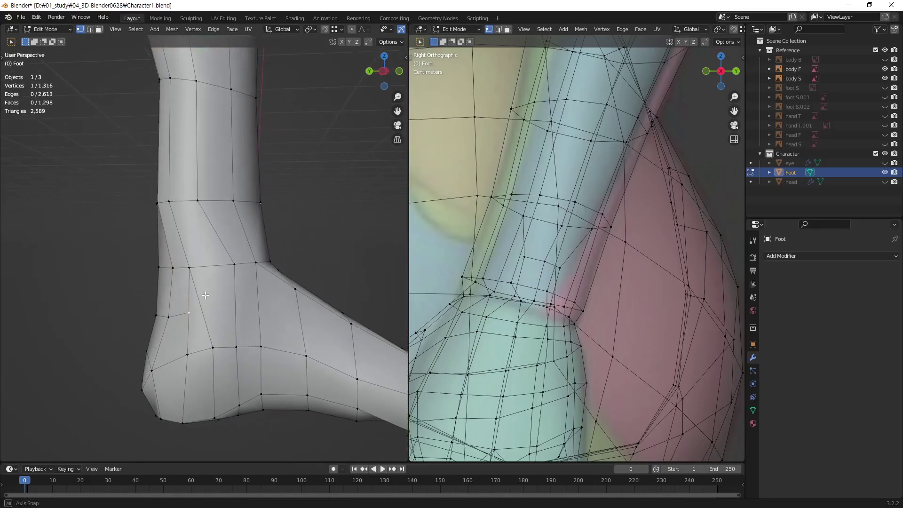
key(g)
click(198, 238)
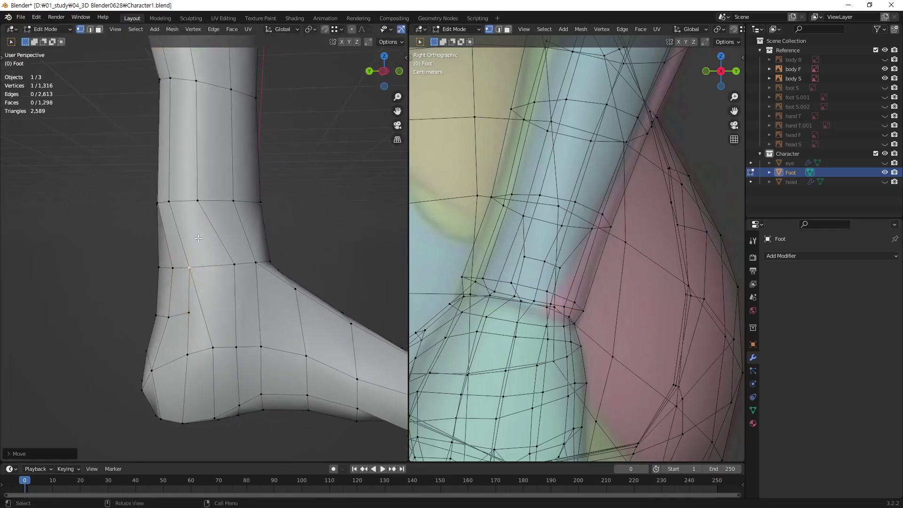
key(g)
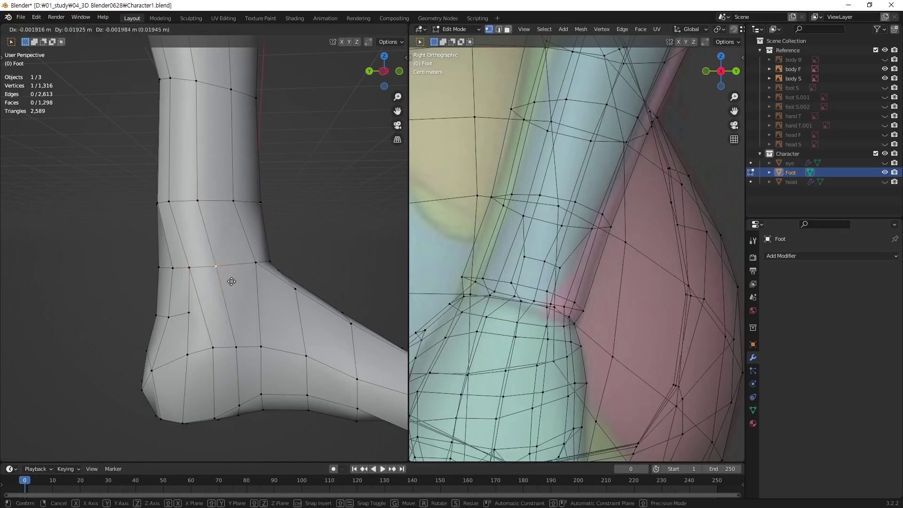
click(233, 282)
- Reposition the heel vertices along the new ankle-to-heel edge line
click(169, 317)
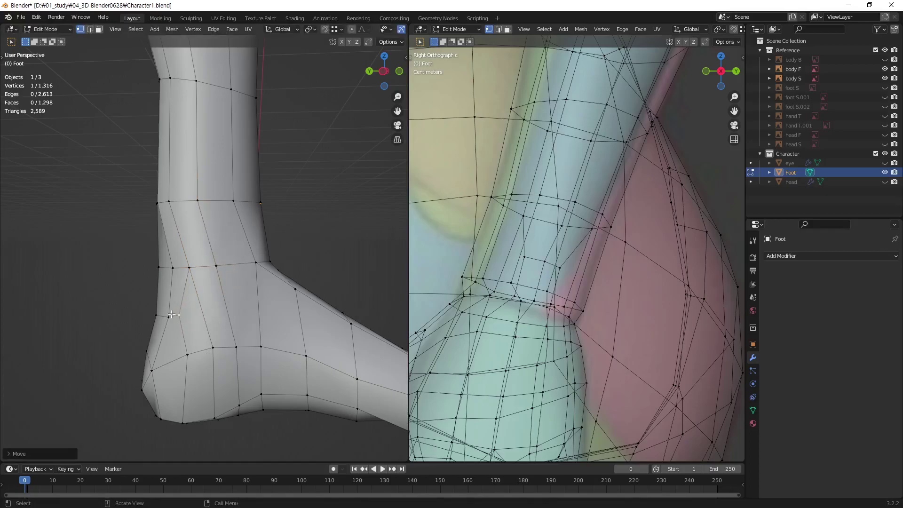
key(g)
click(187, 320)
click(174, 271)
key(g)
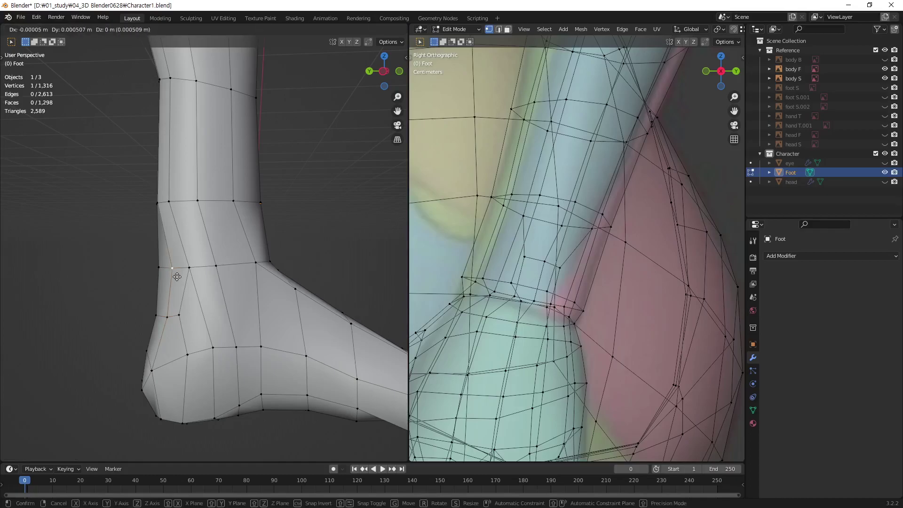
click(197, 357)
key(g)
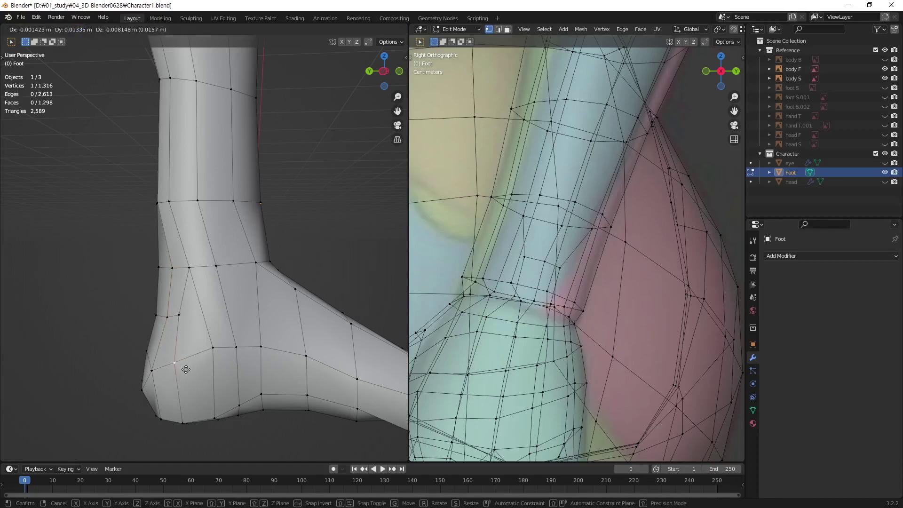
click(185, 369)
click(212, 348)
key(g)
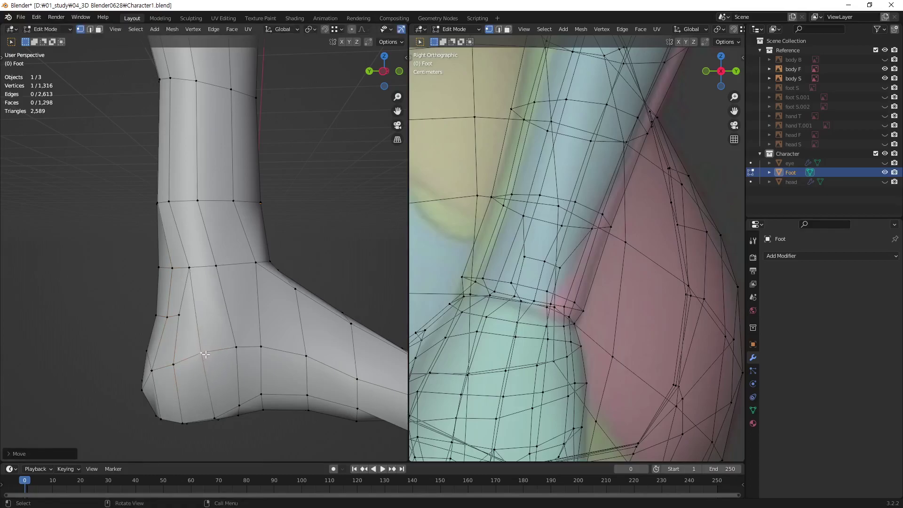
- Lower the back ankle-loop vertices and adjust the front ankle vertex
click(189, 269)
key(g)
click(197, 282)
click(173, 269)
key(g)
click(174, 292)
click(216, 271)
key(g)
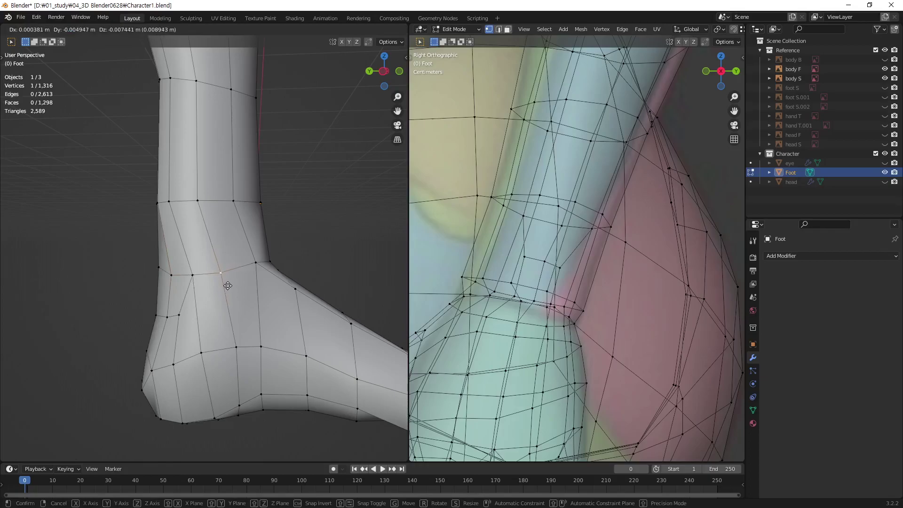
click(225, 293)
- Nudge a heel-surface vertex and a foot-side vertex into smoother positions
click(200, 354)
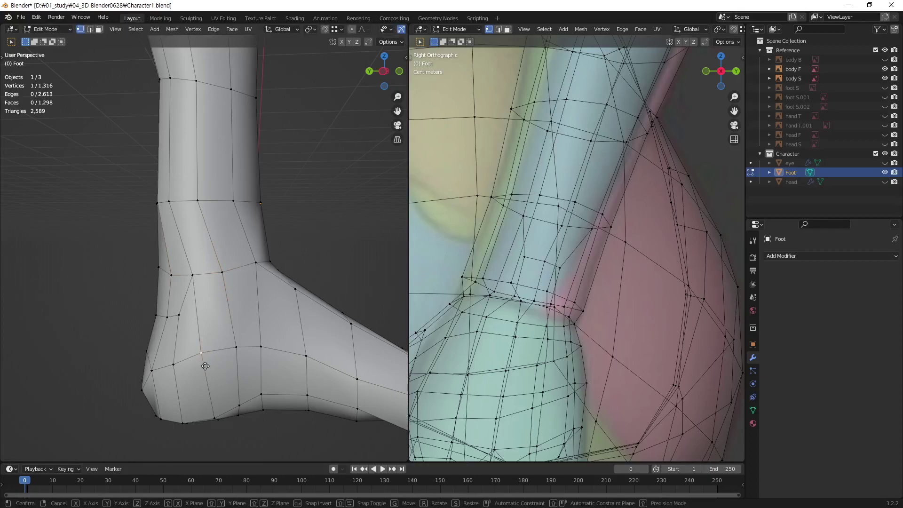
key(g)
click(222, 364)
click(239, 349)
key(g)
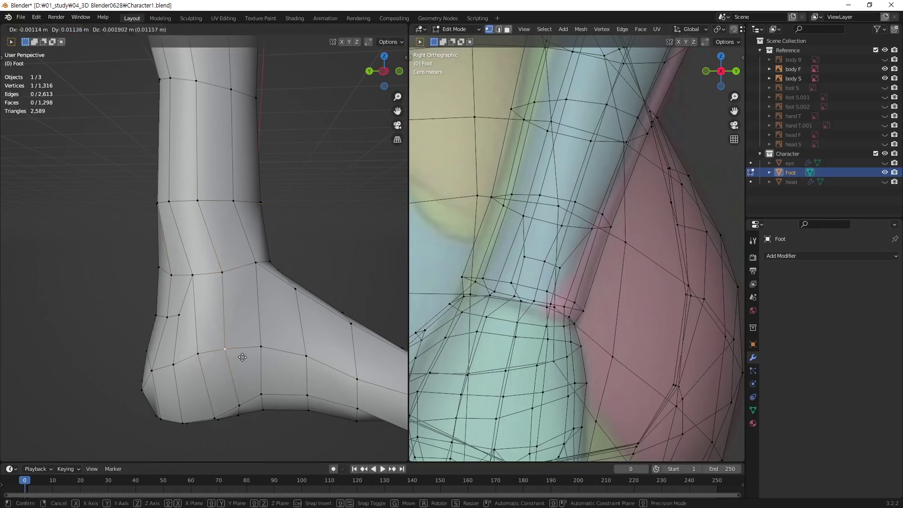
click(243, 356)
- Reposition two sole-edge vertices along the foot's underside, then deselect all
middle_drag(307, 344, 249, 295)
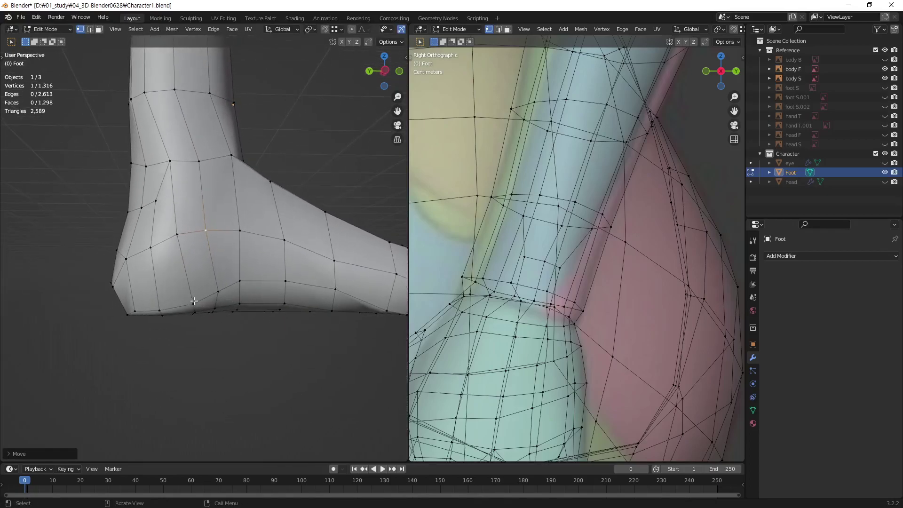
click(194, 301)
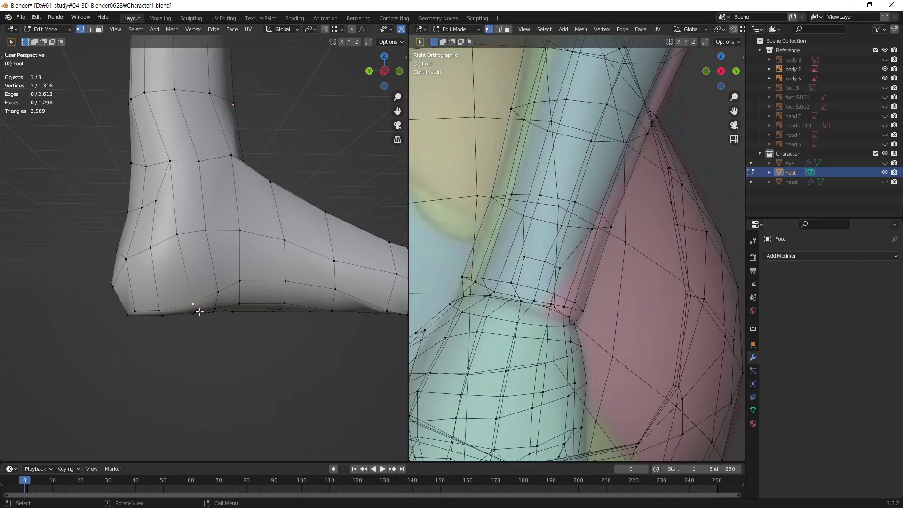
middle_drag(200, 312, 209, 310)
key(g)
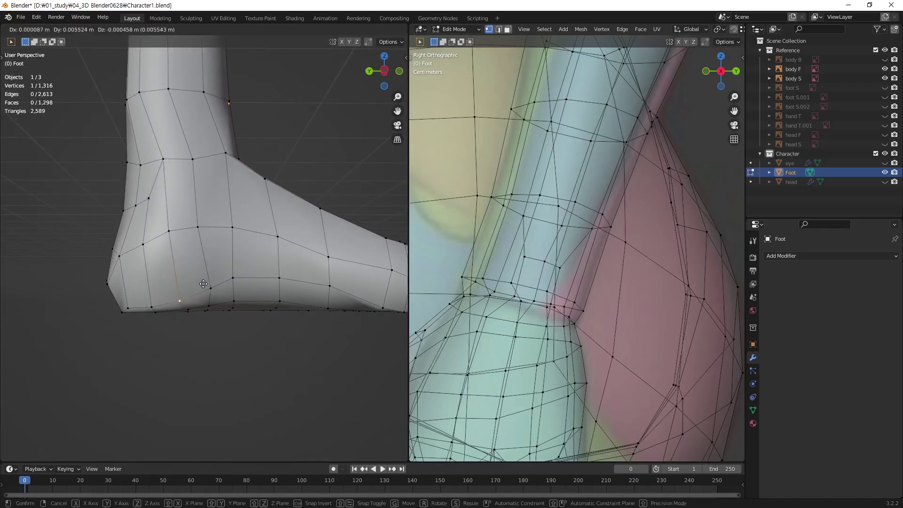
click(204, 284)
click(257, 282)
key(g)
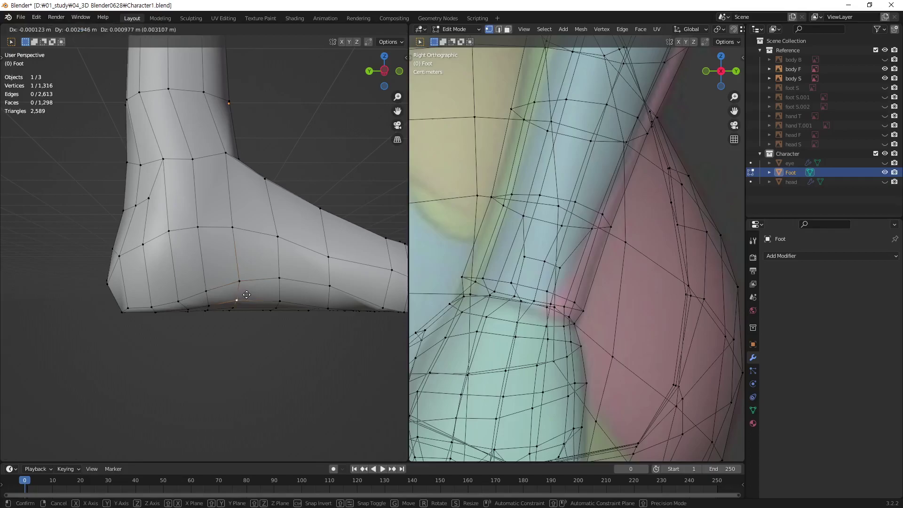
click(247, 295)
key(alt+a)
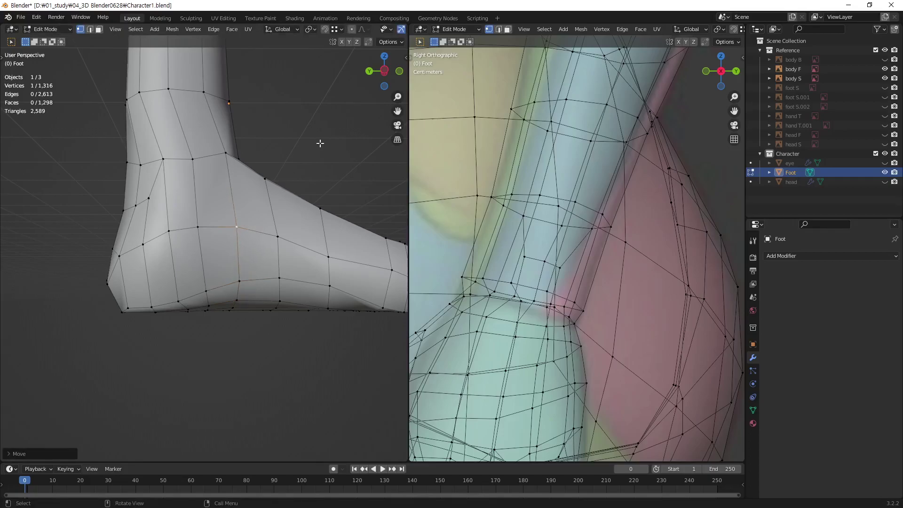
- Slide a heel-underside vertex horizontally with Z locked, then select another heel vertex
middle_drag(323, 141, 262, 236)
scroll(272, 272, down, 3)
mouse_move(271, 271)
middle_down()
mouse_move(168, 268)
mouse_move(161, 289)
middle_up()
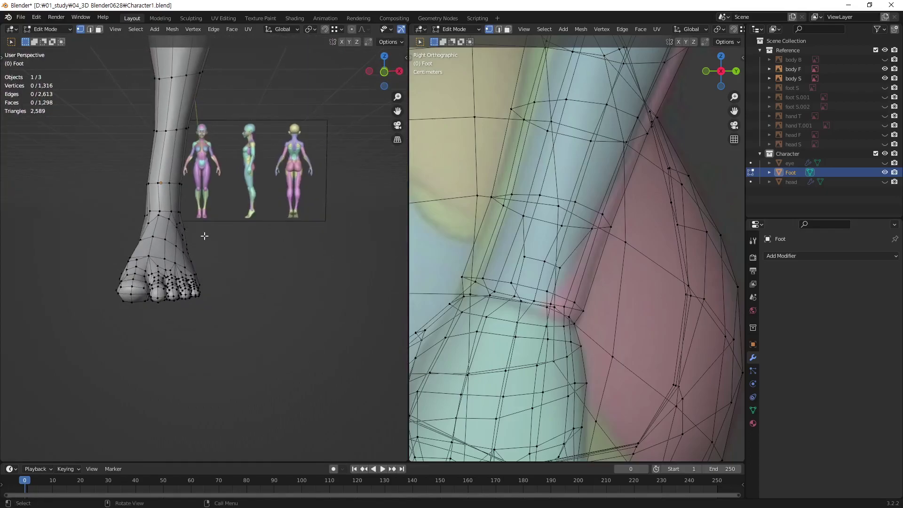
scroll(162, 289, up, 5)
scroll(161, 289, up, 3)
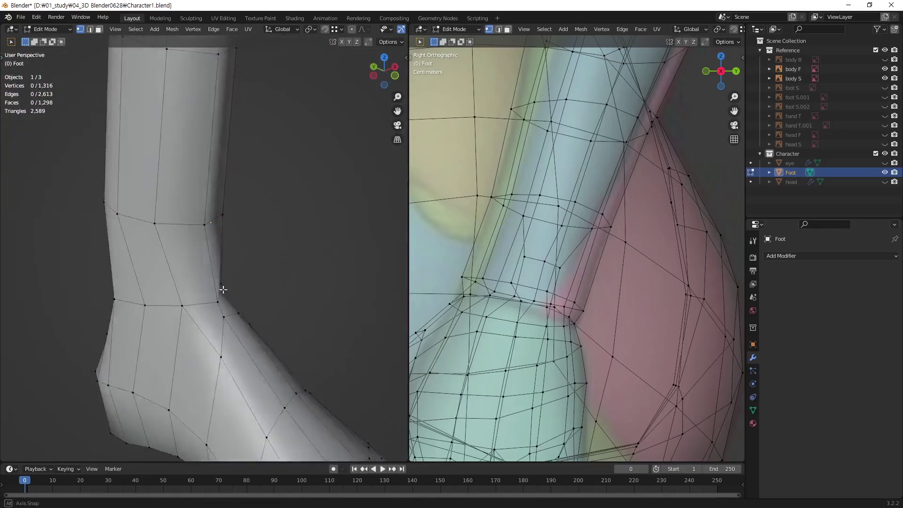
mouse_move(161, 289)
middle_down()
mouse_move(262, 185)
mouse_move(241, 208)
mouse_move(207, 282)
mouse_move(227, 314)
mouse_move(209, 257)
middle_up()
click(188, 256)
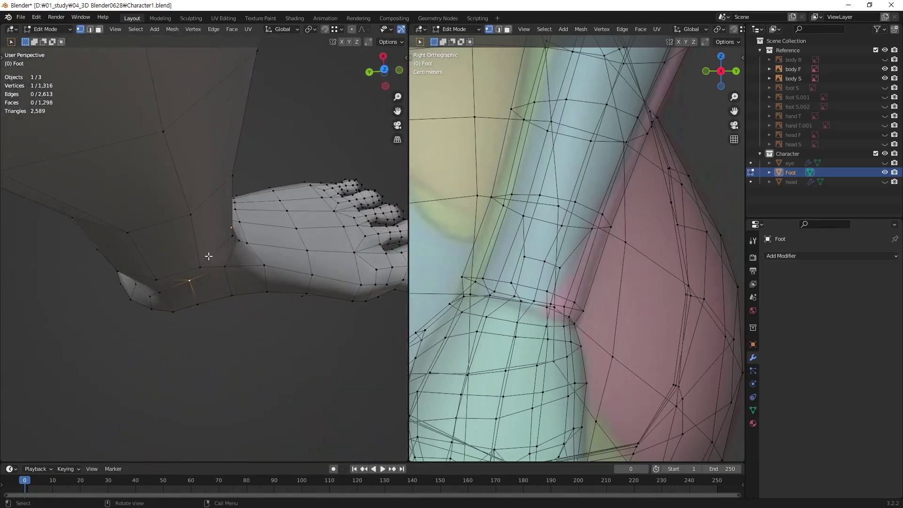
key(g)
key(shift+z)
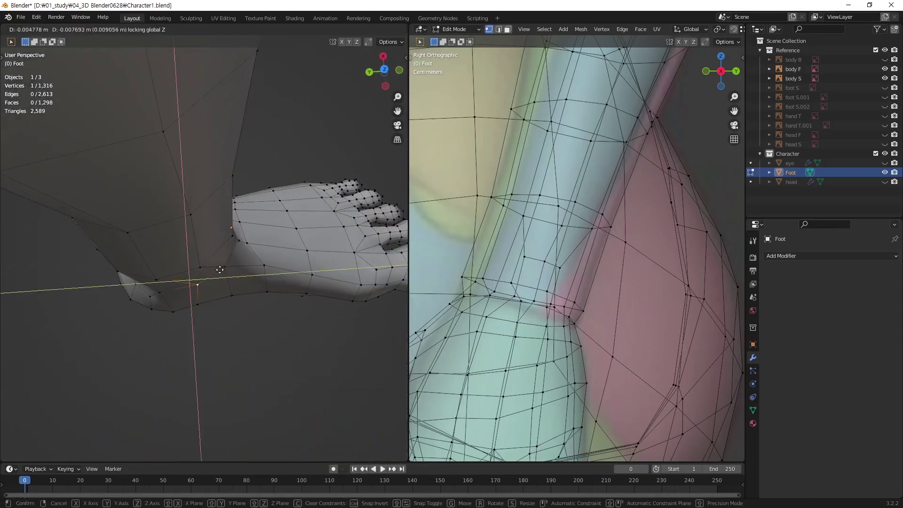
click(217, 272)
middle_drag(165, 291, 149, 317)
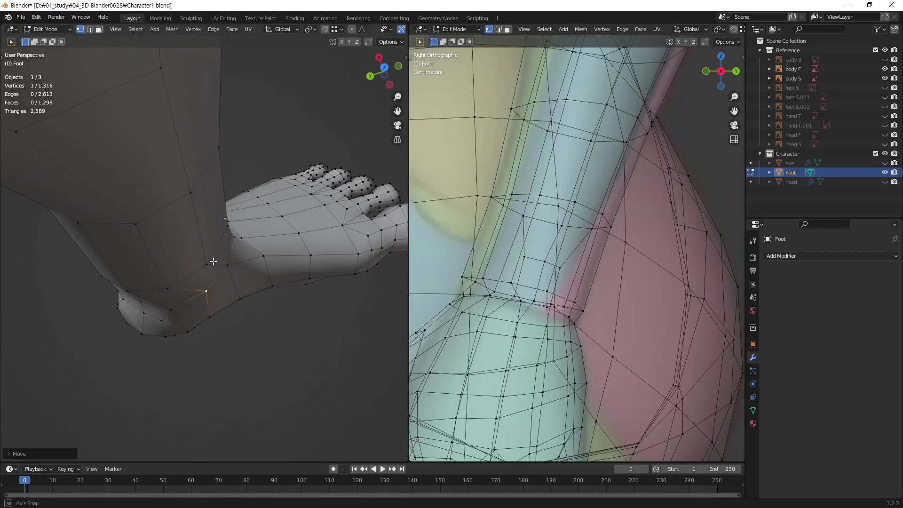
click(141, 301)
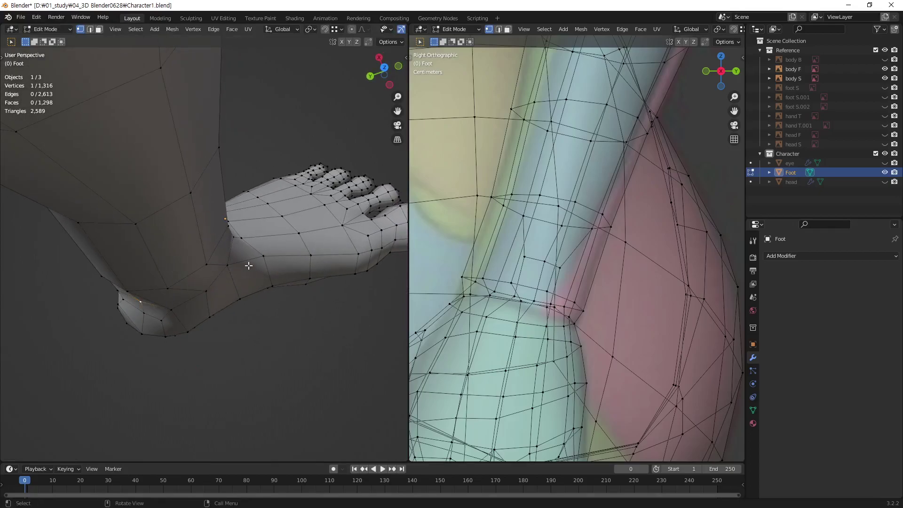
middle_drag(249, 265, 229, 267)
alt+middle_drag(156, 282, 233, 259)
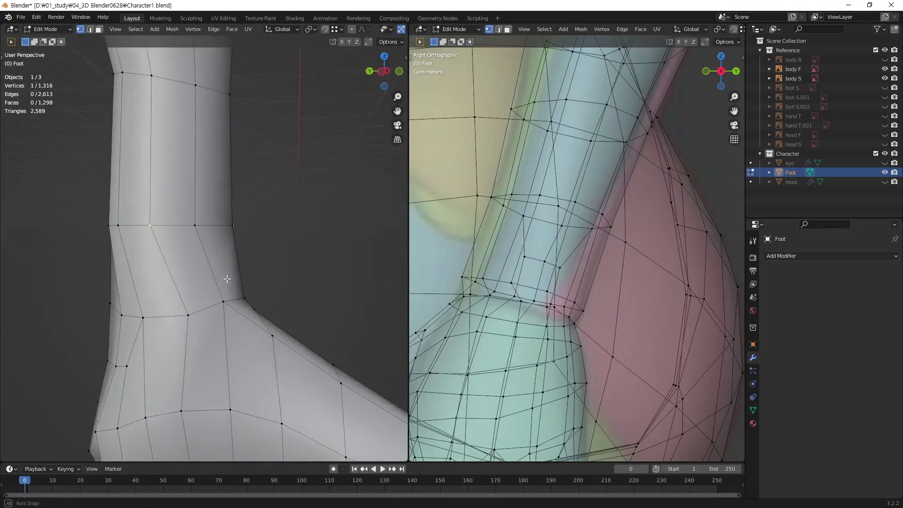
- Turn off X-ray and slide ankle-loop and lower-ring vertices into even spacing
alt+middle_drag(234, 258, 235, 276)
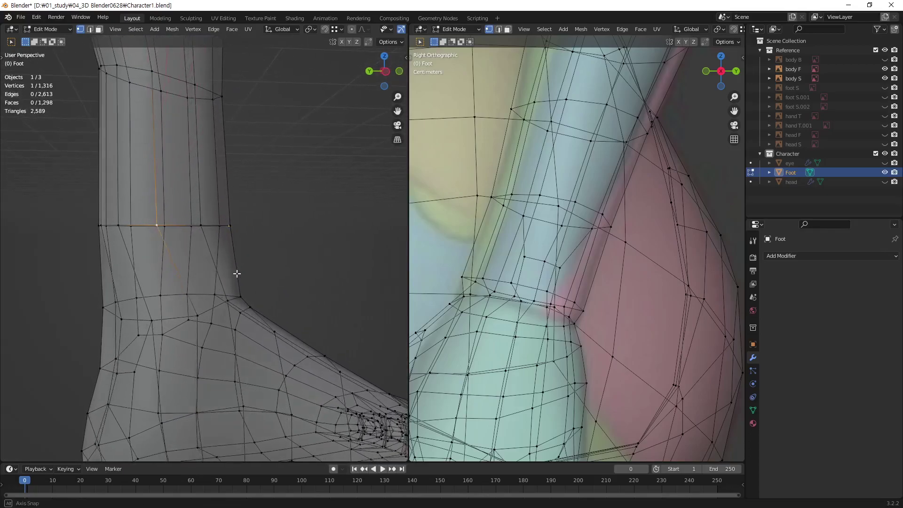
key(alt+z)
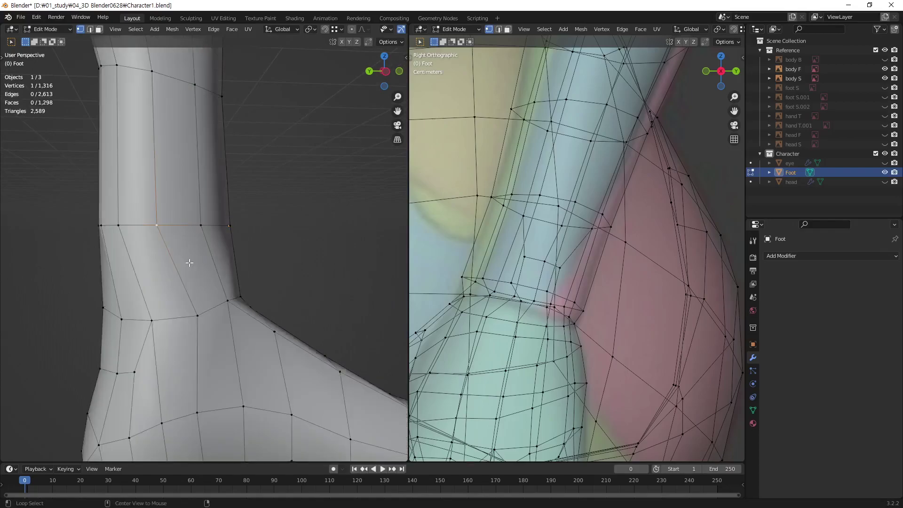
key(g)
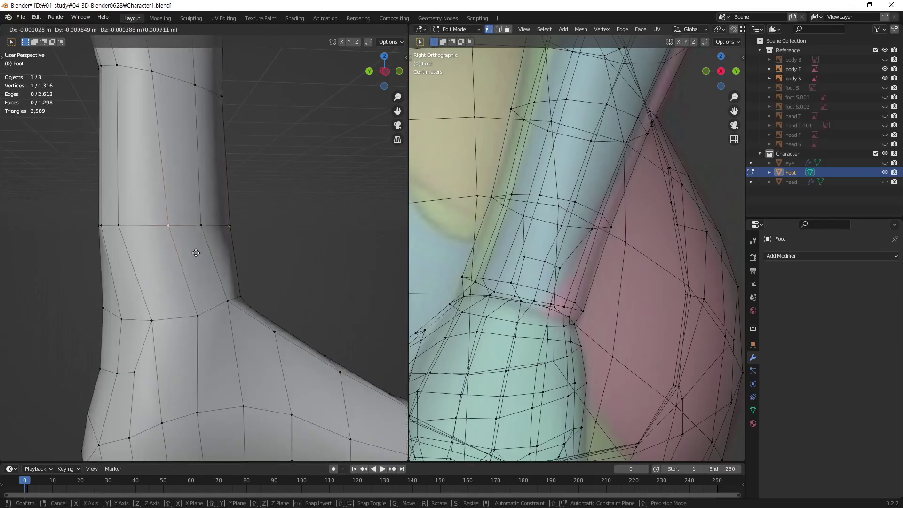
click(222, 233)
key(g)
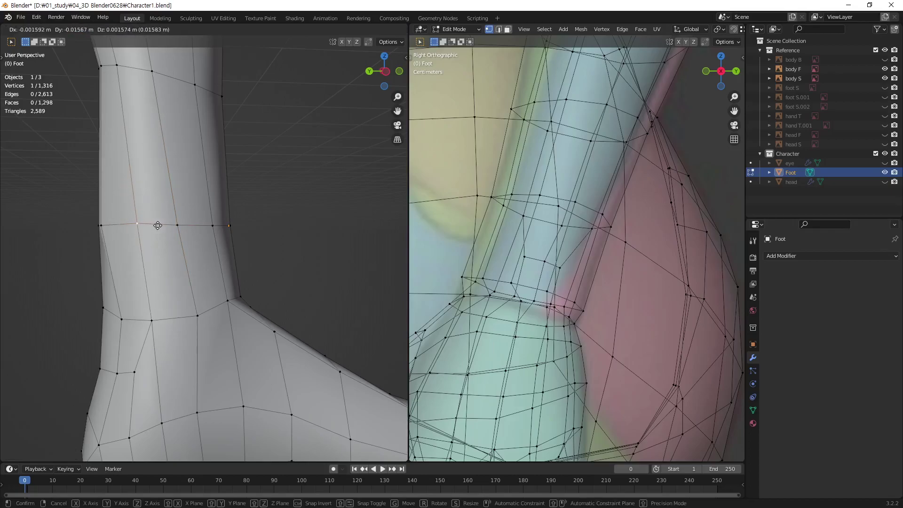
click(156, 226)
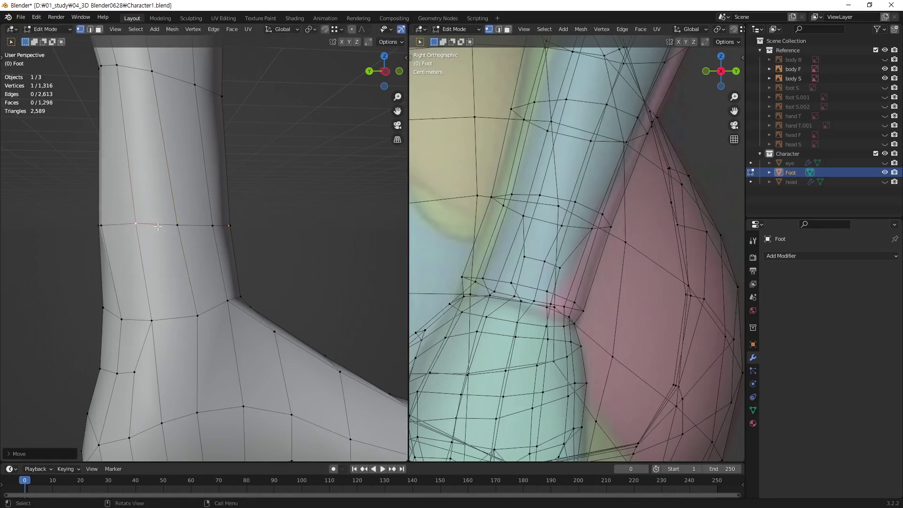
key(g)
click(158, 316)
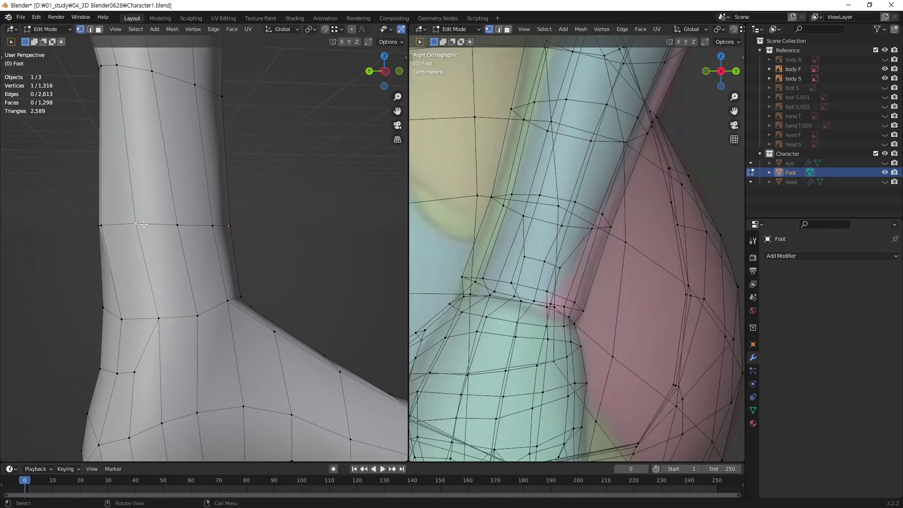
- Respace the leftmost ankle-loop vertices and a lower-ring vertex, then deselect all
key(g)
click(148, 224)
click(108, 223)
key(g)
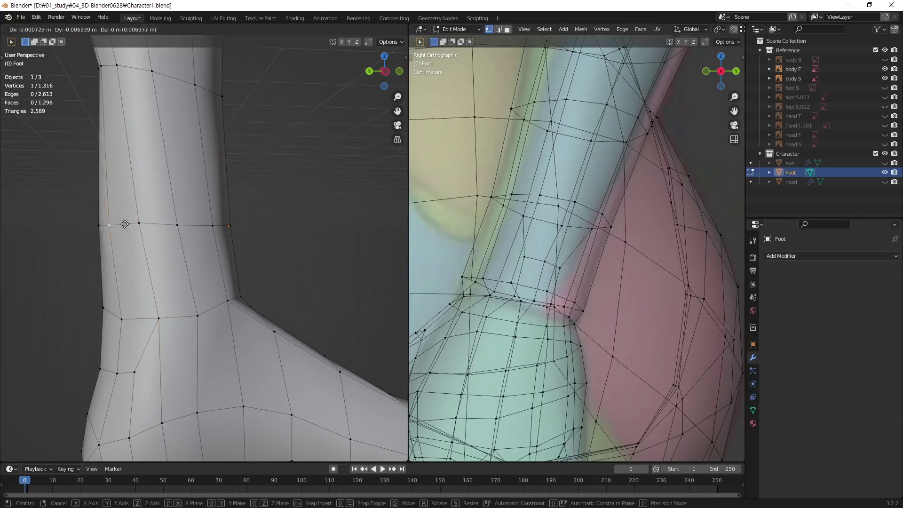
click(127, 224)
click(123, 319)
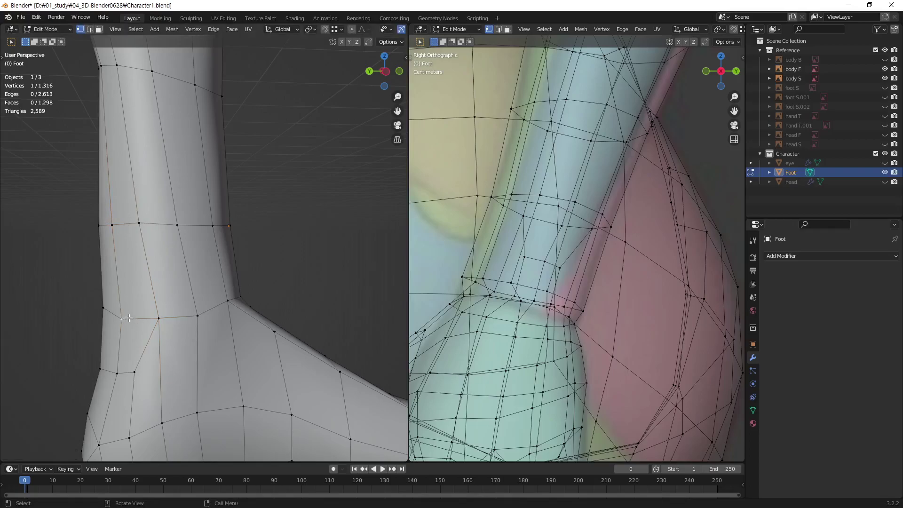
key(g)
click(131, 317)
click(328, 242)
scroll(216, 264, down, 4)
mouse_move(216, 264)
middle_down()
mouse_move(183, 331)
mouse_move(67, 264)
middle_up()
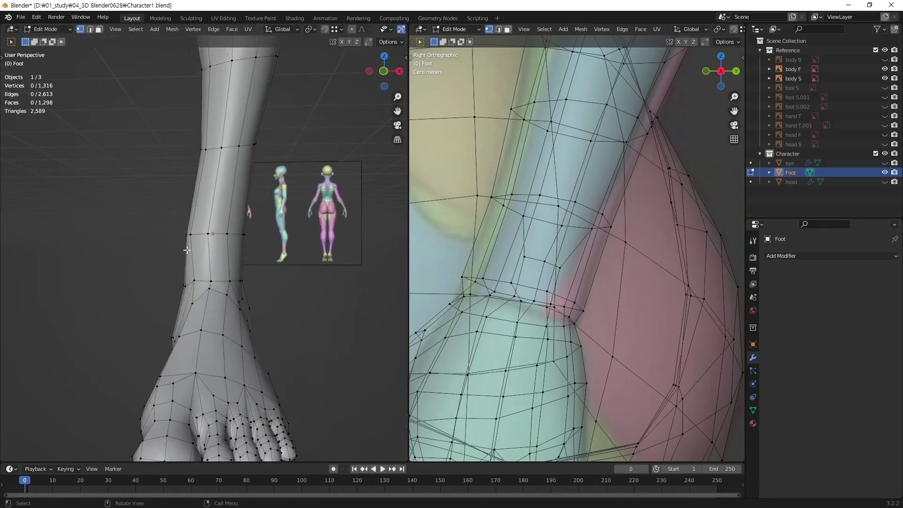
- From a front X-ray view, slide the first two ankle vertices sideways along X
alt+middle_drag(187, 250, 210, 253)
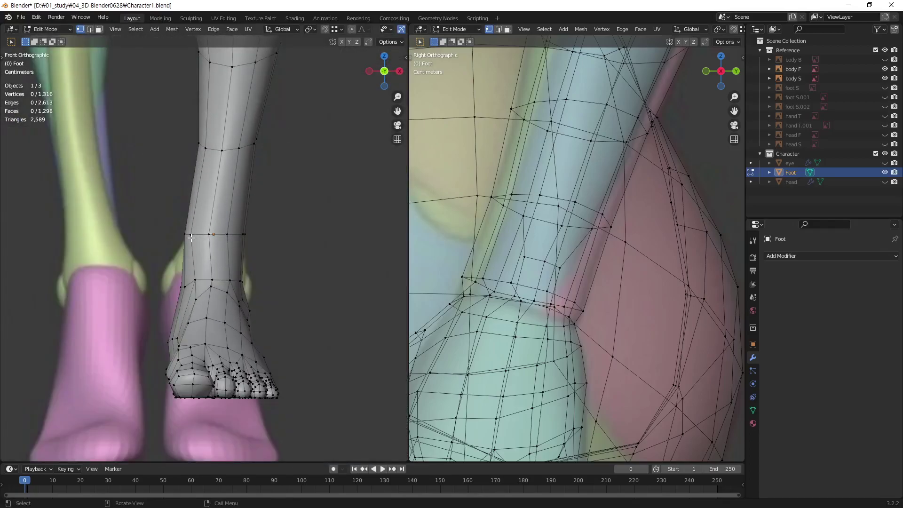
key(alt+z)
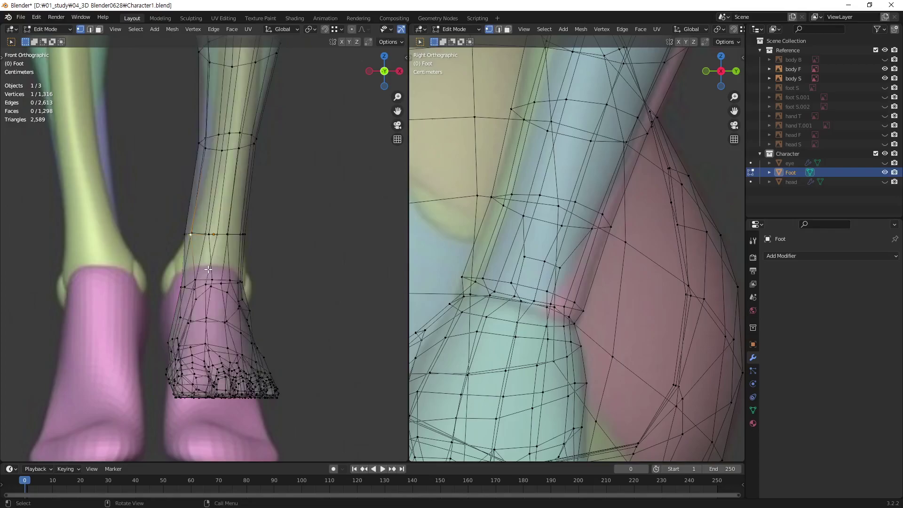
key(g)
key(x)
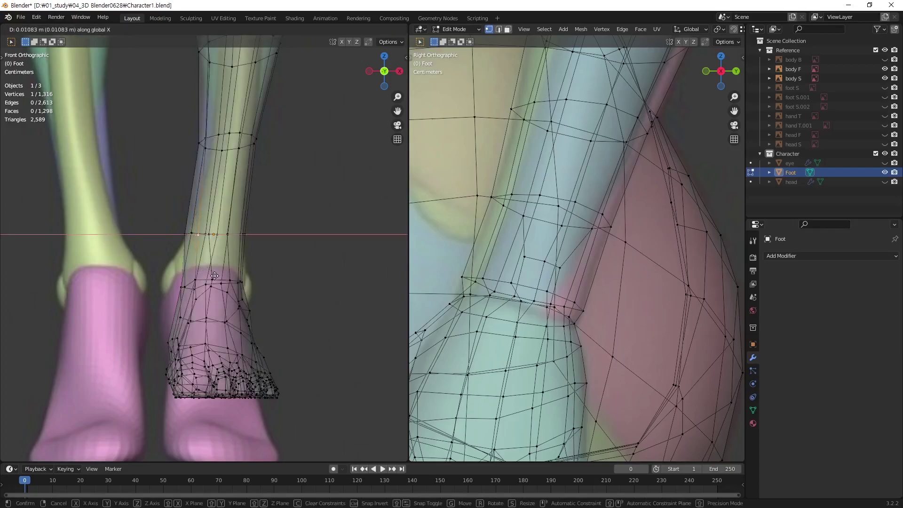
click(215, 276)
key(alt+z)
click(212, 244)
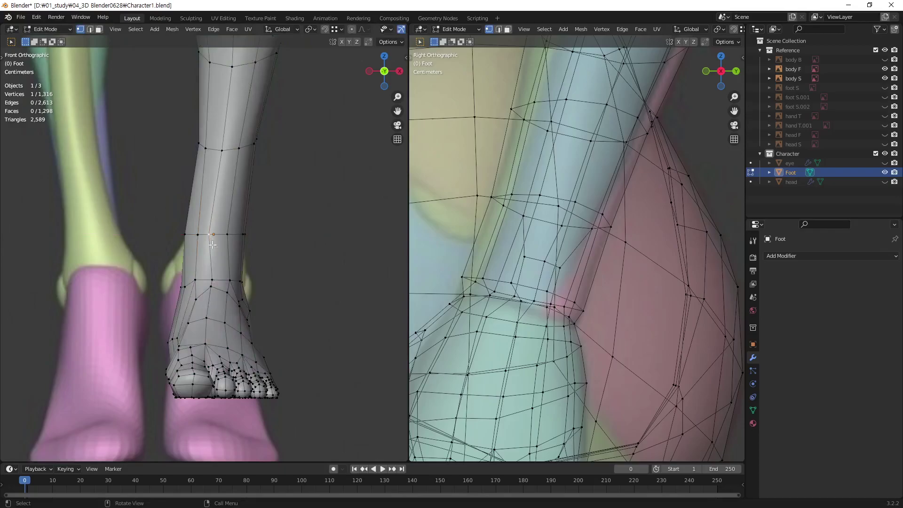
key(g)
key(x)
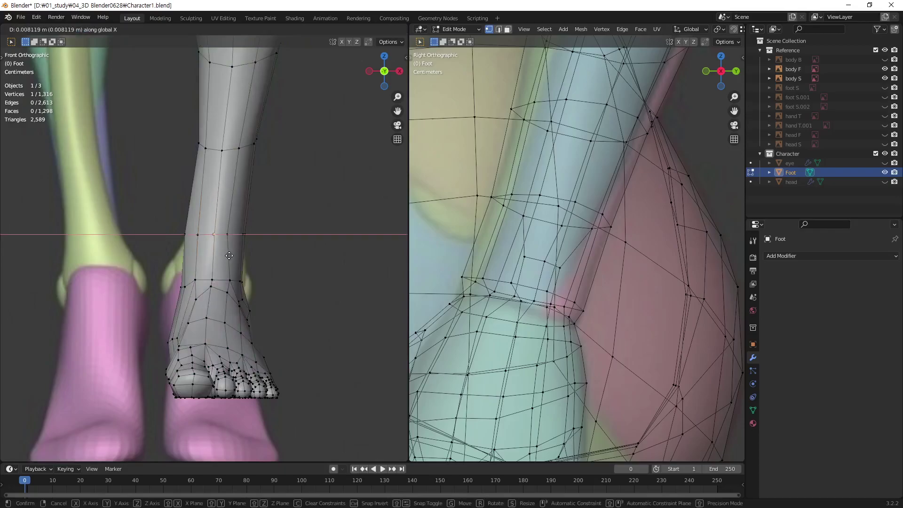
click(236, 240)
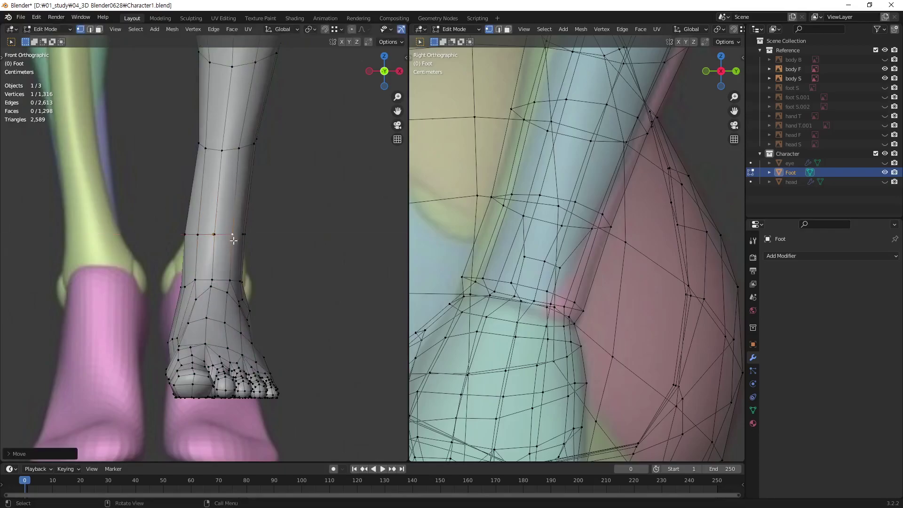
- Fine-tune the selected ankle vertex with repeated small X-axis nudges to match the reference leg
key(g)
key(x)
click(221, 236)
key(g)
key(x)
click(199, 239)
key(g)
key(x)
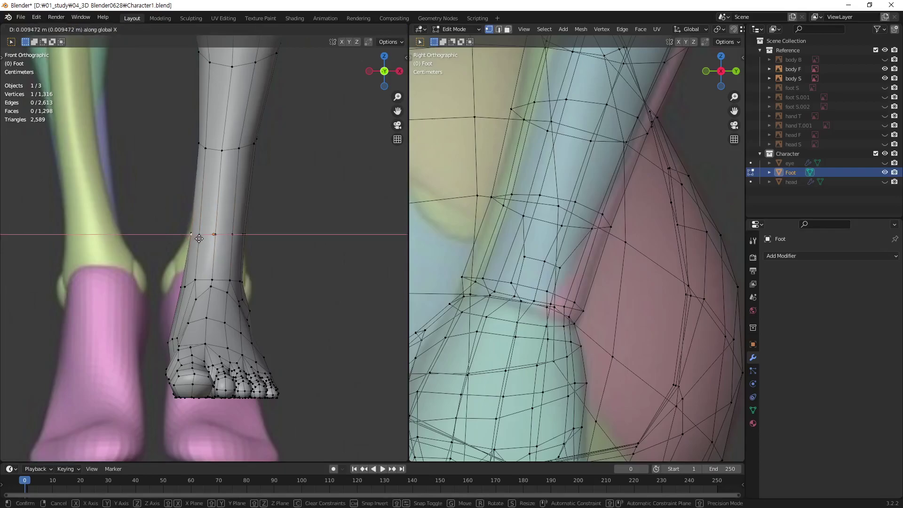
click(201, 240)
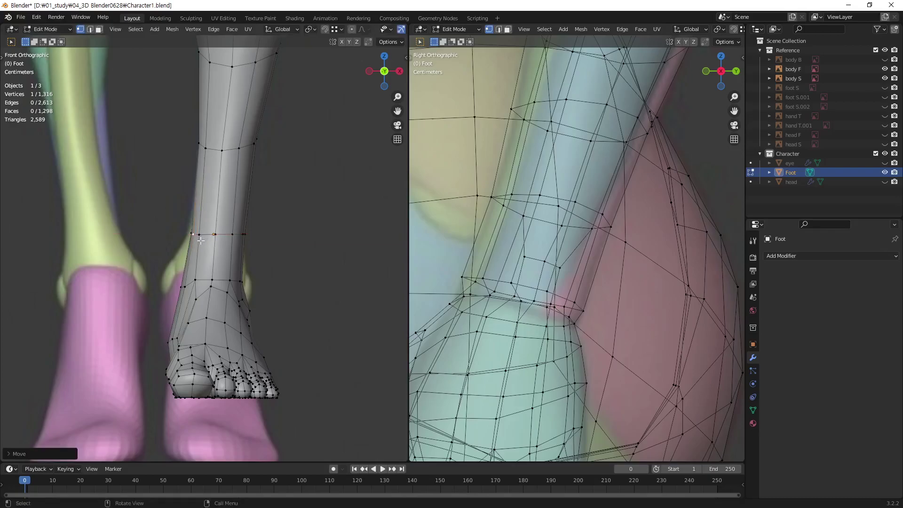
key(g)
key(x)
click(201, 257)
key(g)
key(x)
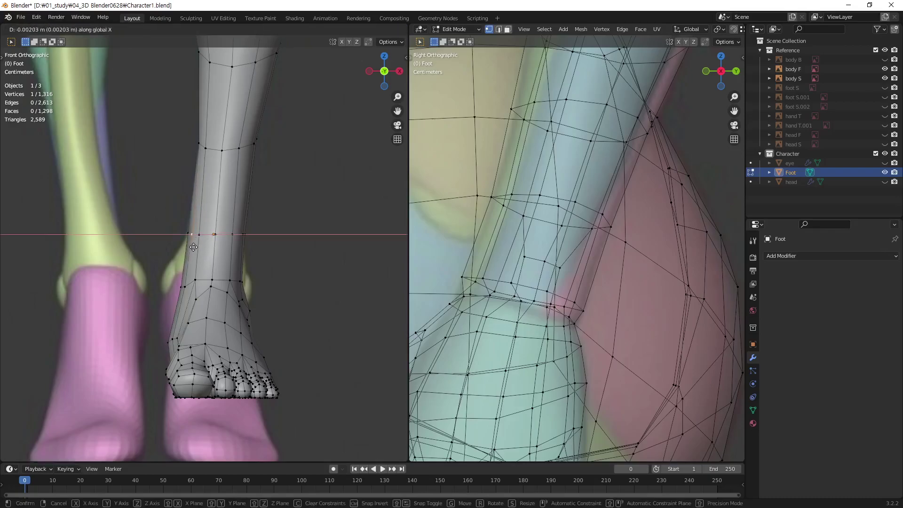
click(195, 247)
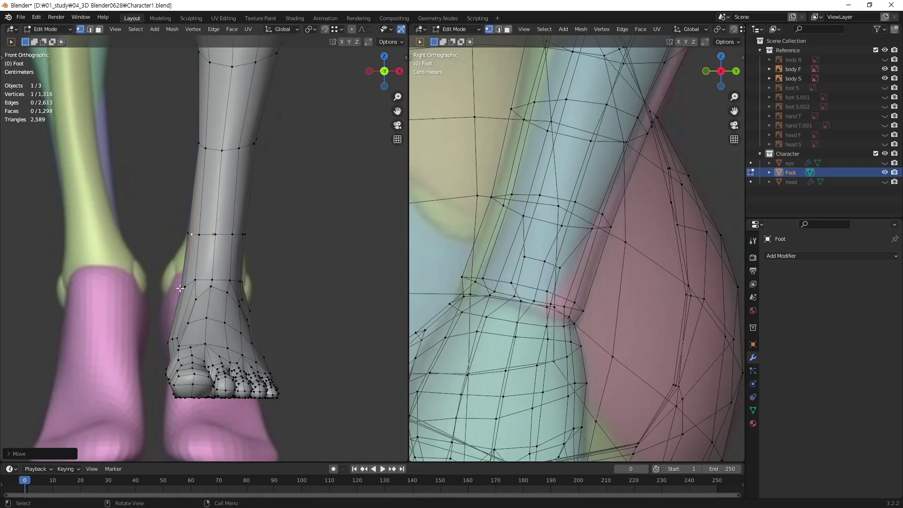
- Slide a lower ankle vertex along X, then deselect and view the ankle in perspective
click(180, 288)
key(g)
key(x)
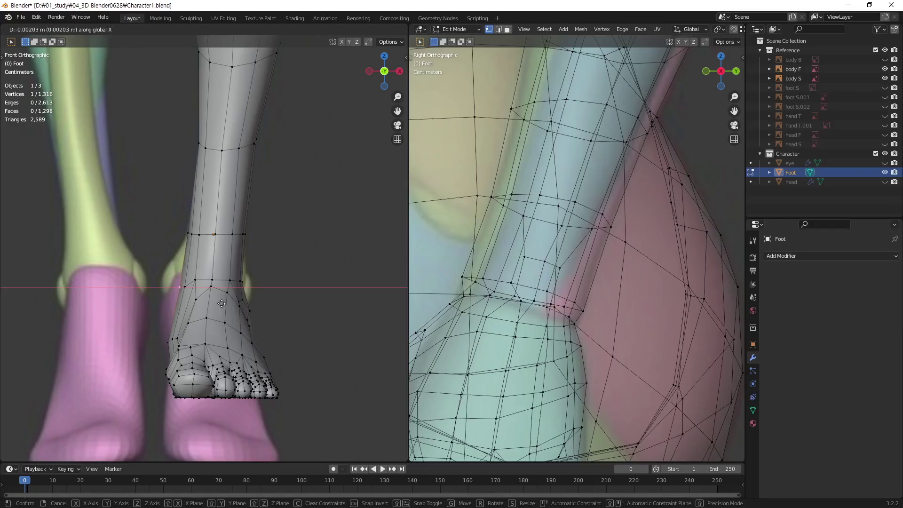
click(221, 303)
click(315, 283)
mouse_move(316, 284)
middle_down()
mouse_move(336, 260)
mouse_move(222, 276)
mouse_move(238, 280)
mouse_move(226, 294)
middle_up()
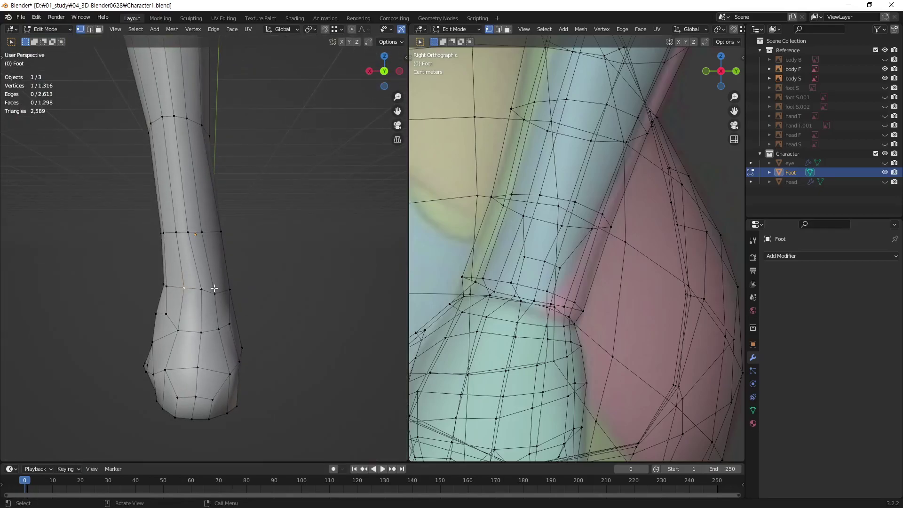
- Slide three more ankle vertices sideways along X to smooth the ankle outline
key(g)
key(x)
click(246, 286)
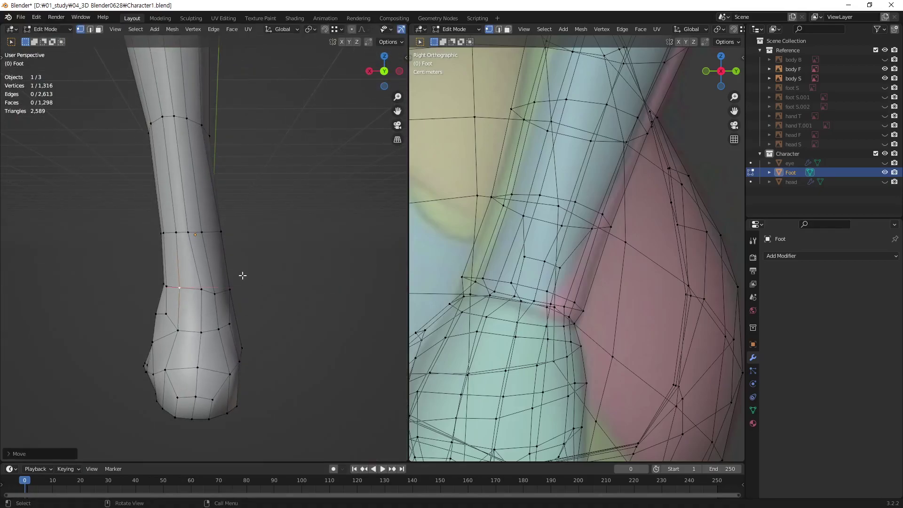
click(176, 236)
key(g)
key(x)
click(216, 249)
click(199, 291)
key(g)
key(x)
click(234, 290)
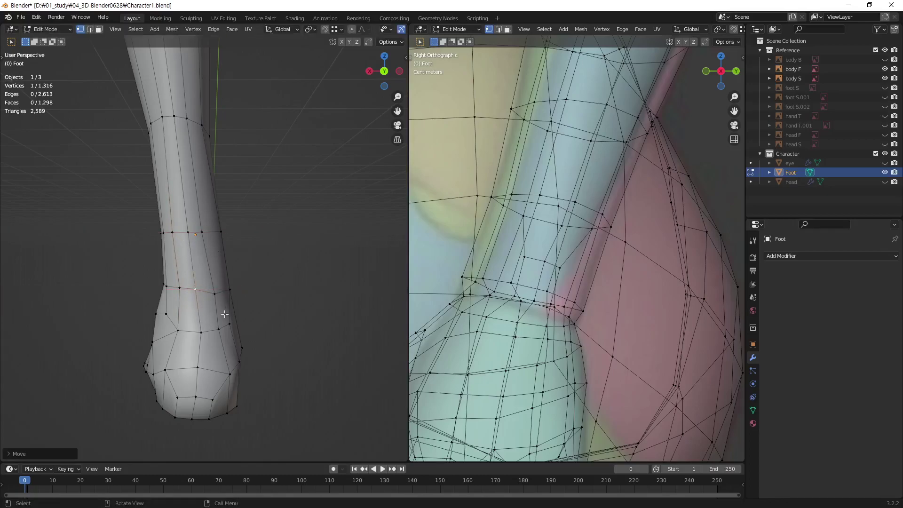
- Nudge a lower ankle ring vertex and two upper ankle vertices along X
click(197, 332)
key(g)
key(x)
click(228, 329)
click(213, 285)
key(g)
key(x)
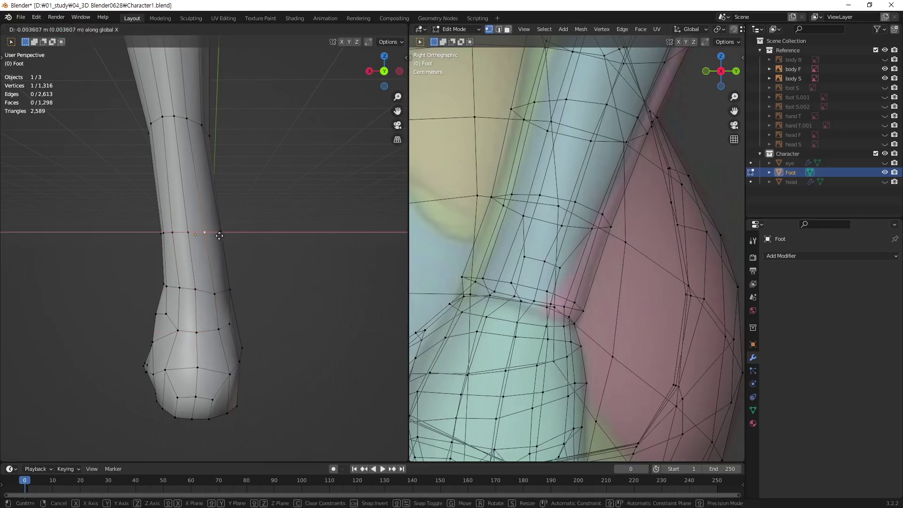
click(219, 236)
click(214, 295)
key(g)
key(x)
click(218, 305)
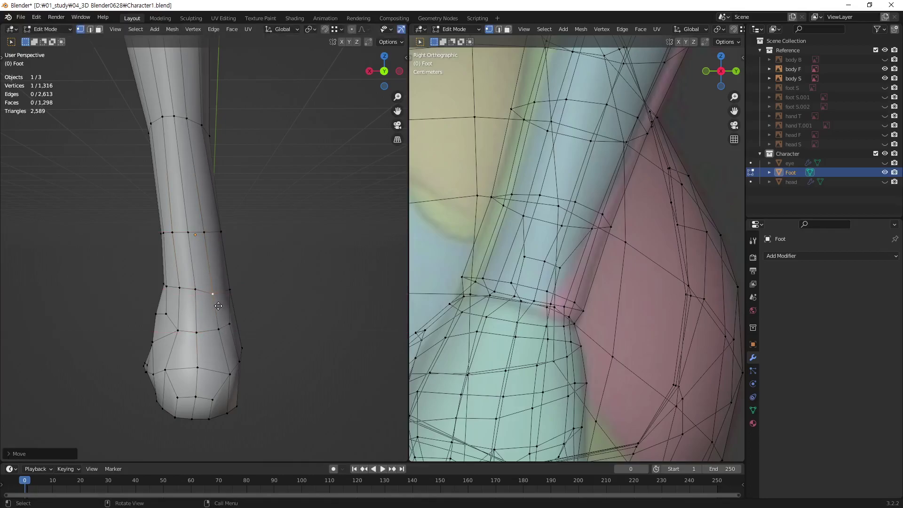
key(g)
key(x)
click(218, 303)
- Reposition a lower ankle ring vertex, undoing and retrying until it sits right, then deselect
click(219, 335)
key(g)
key(x)
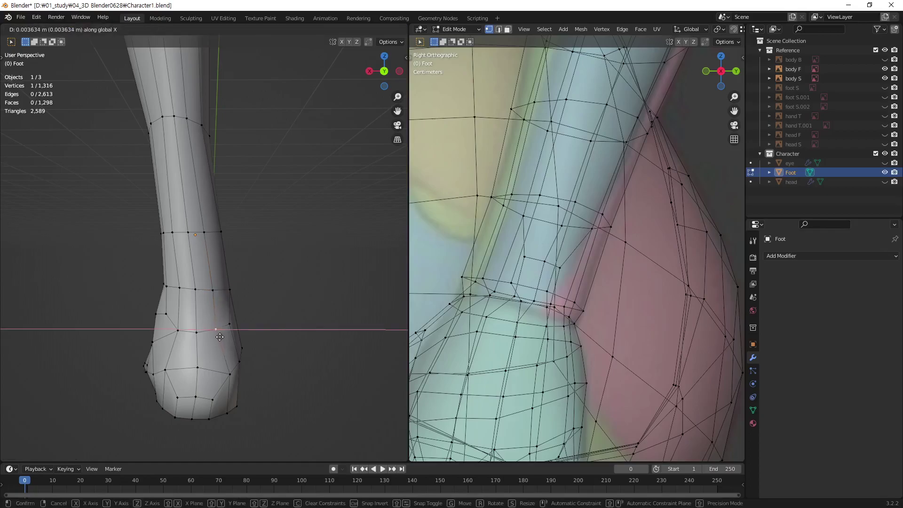
click(219, 337)
key(ctrl+z)
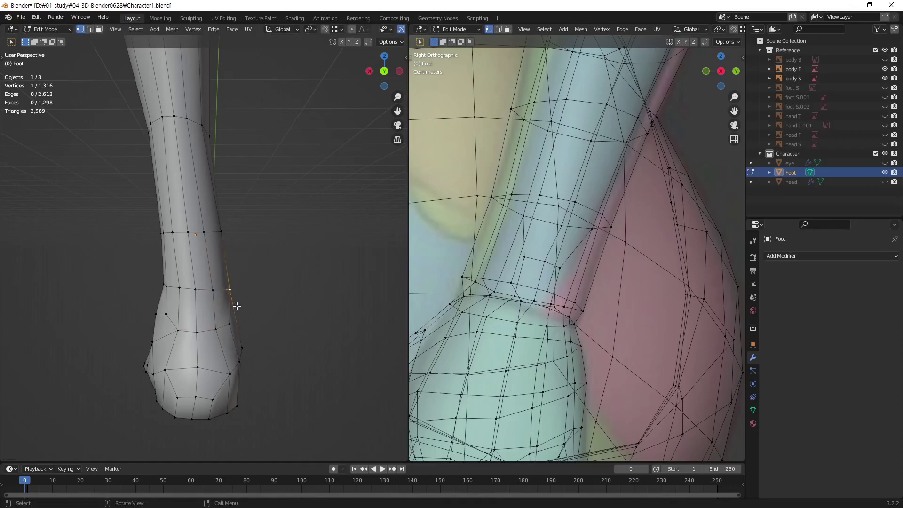
key(g)
key(x)
click(233, 308)
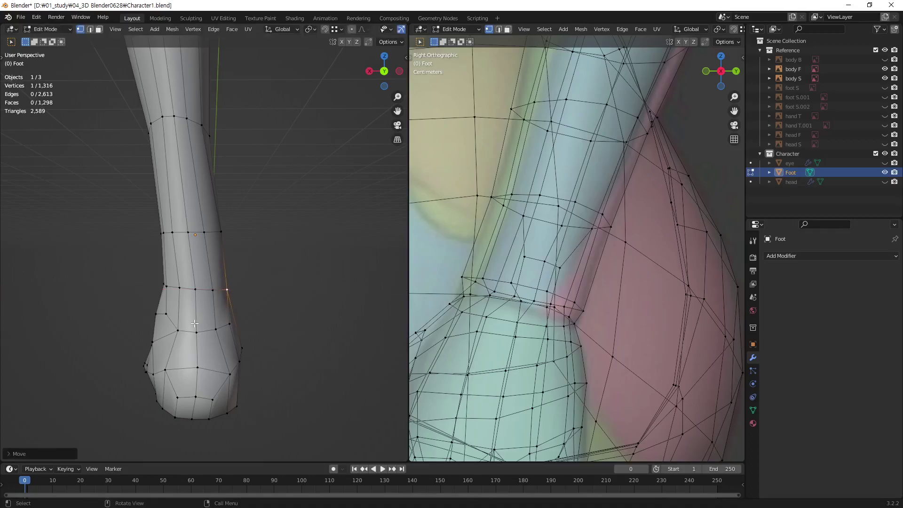
key(ctrl+z)
key(g)
key(x)
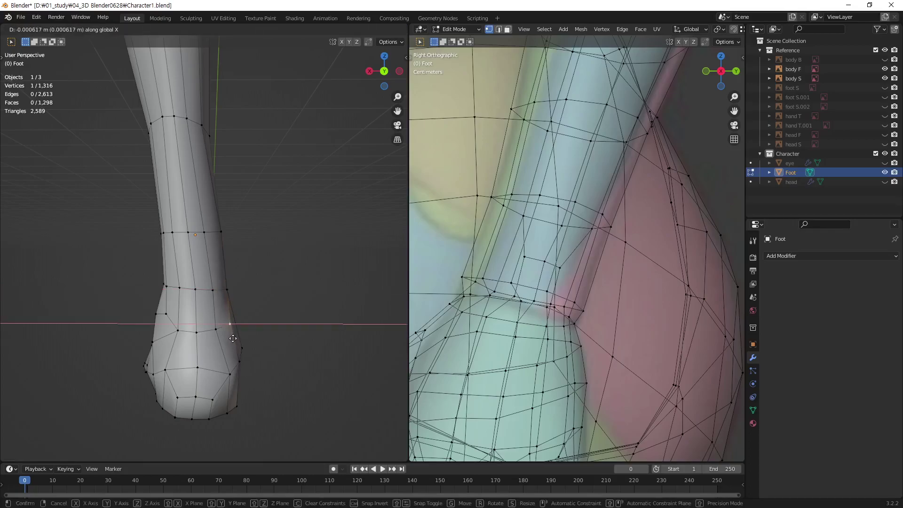
click(230, 341)
key(g)
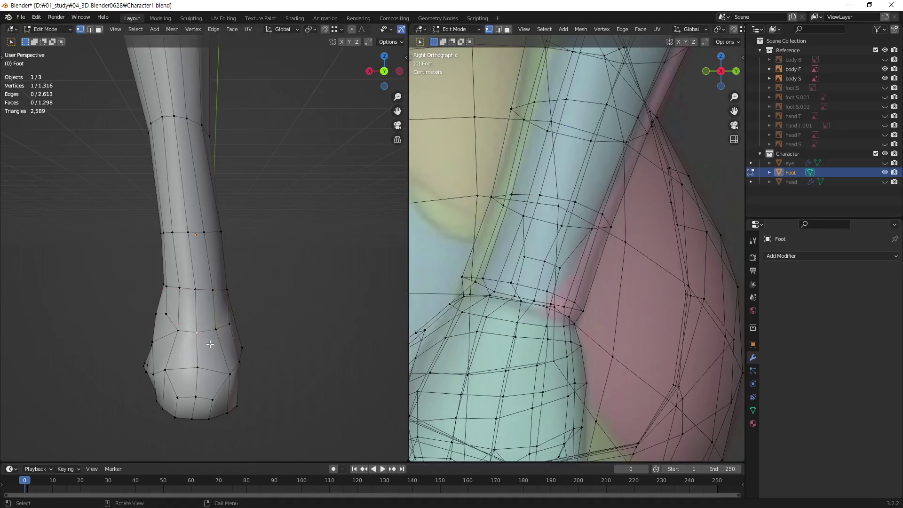
key(g)
click(212, 340)
key(ctrl+z)
key(g)
click(221, 338)
click(287, 345)
- From a side view, reshape two heel vertices, then return to Object Mode in front view
mouse_move(202, 289)
middle_down()
mouse_move(100, 284)
mouse_move(153, 332)
middle_up()
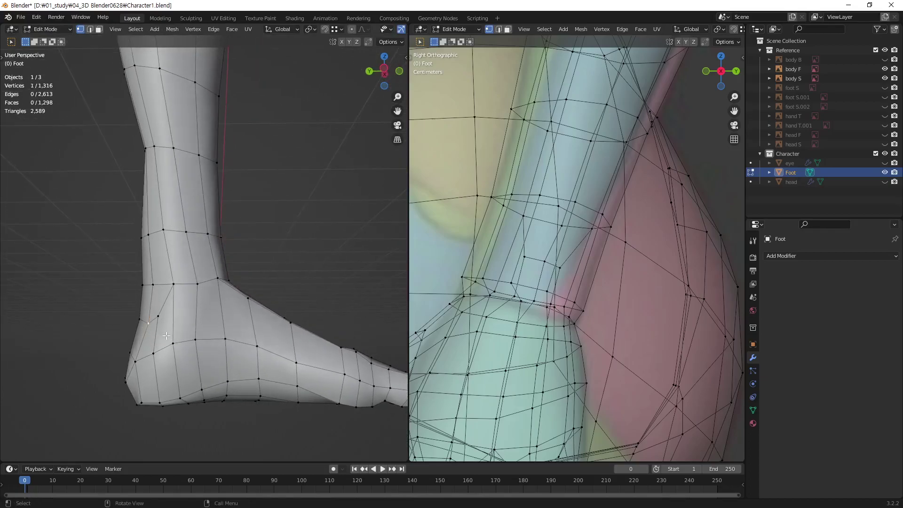
key(g)
click(164, 335)
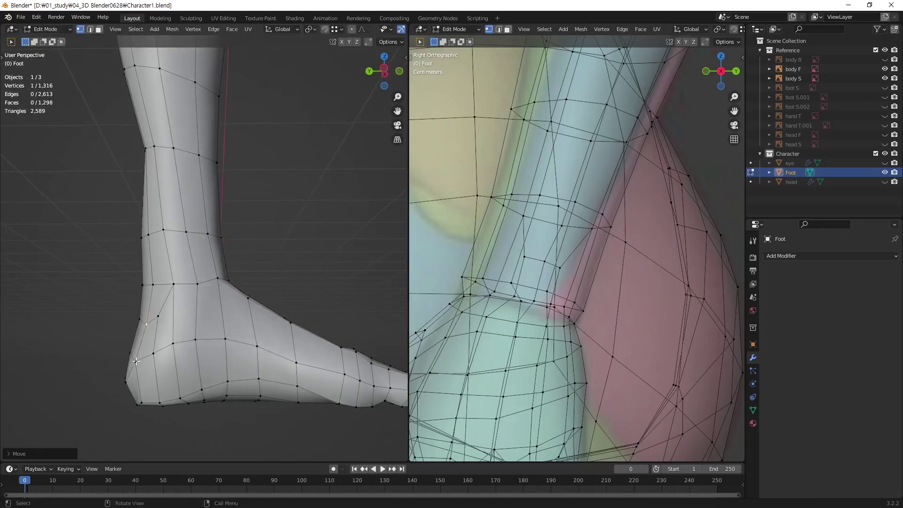
mouse_move(133, 351)
middle_down()
mouse_move(153, 345)
mouse_move(156, 237)
mouse_move(174, 245)
mouse_move(125, 272)
mouse_move(109, 258)
middle_up()
click(146, 232)
key(g)
click(176, 244)
scroll(274, 255, down, 2)
scroll(261, 302, down, 3)
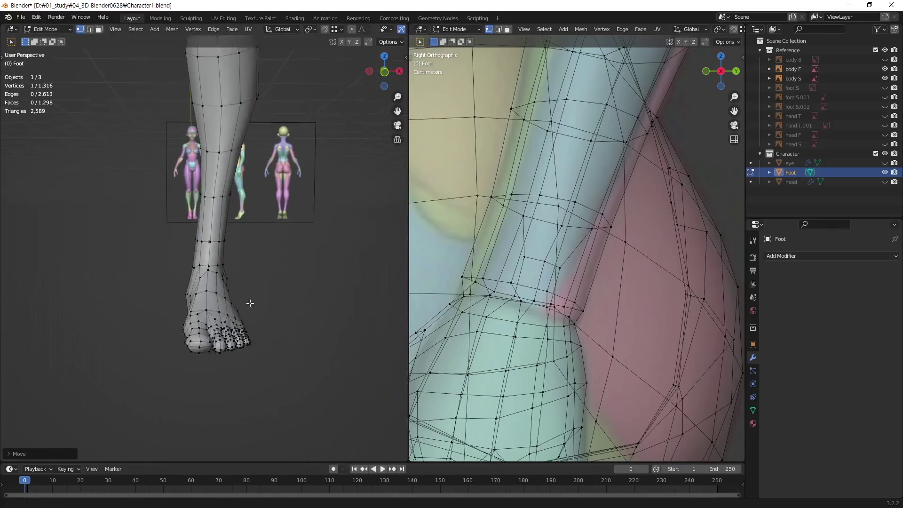
key(Tab)
key(KP_1)
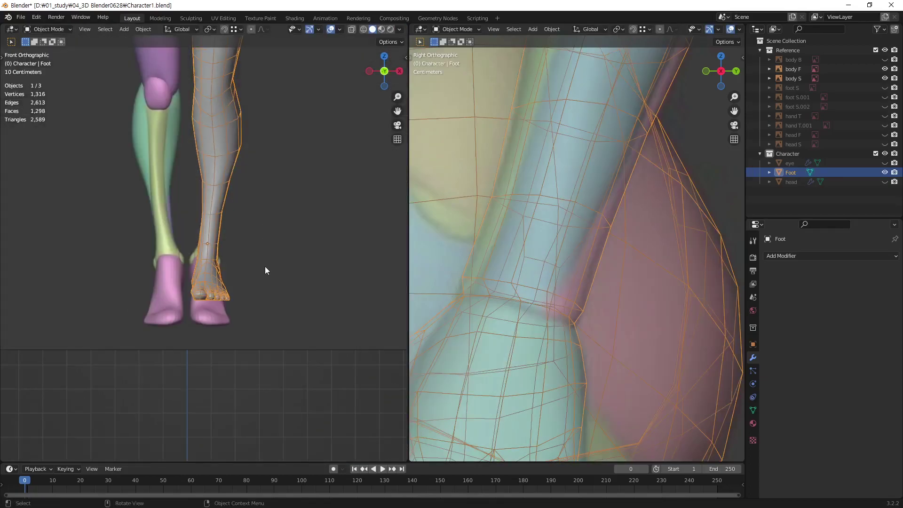
- Centre the view on the leg, select the Foot mesh and enter Edit Mode
click(237, 220)
shift+middle_drag(236, 220, 227, 284)
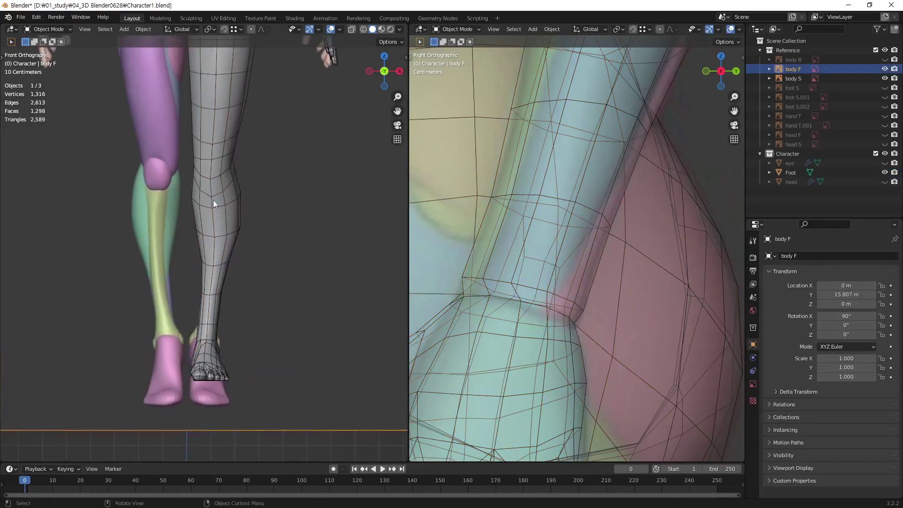
mouse_move(221, 219)
middle_down()
mouse_move(115, 282)
mouse_move(220, 253)
middle_up()
click(218, 278)
scroll(213, 298, up, 2)
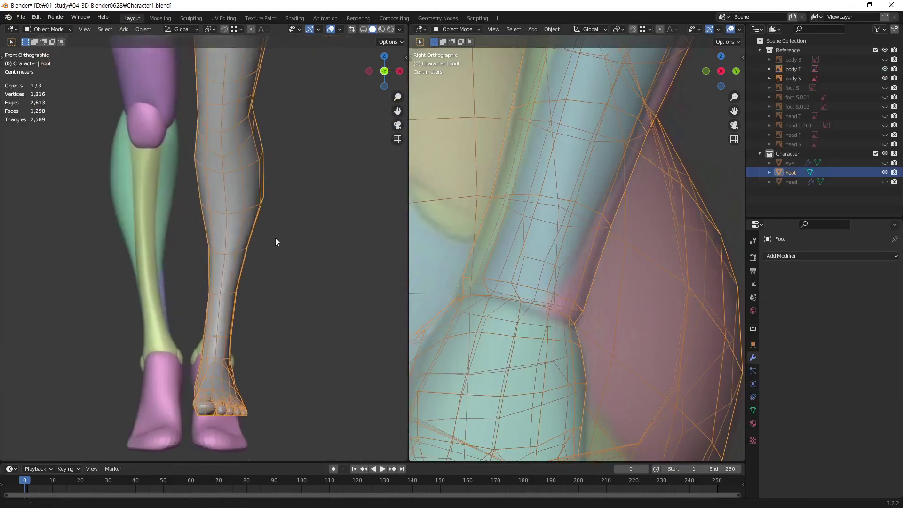
scroll(276, 238, up, 1)
scroll(244, 237, up, 2)
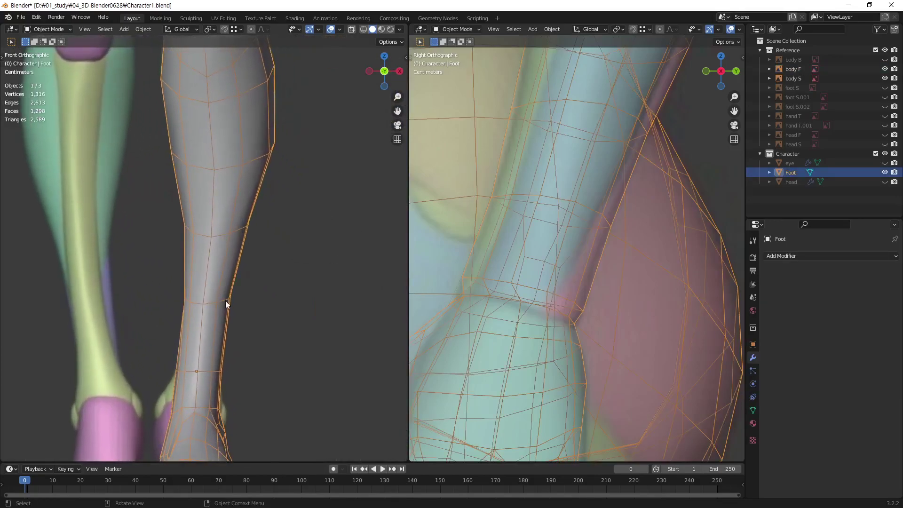
key(Tab)
- In edge mode, select the lower-leg edge loop and shift it slightly right along X
key(c)
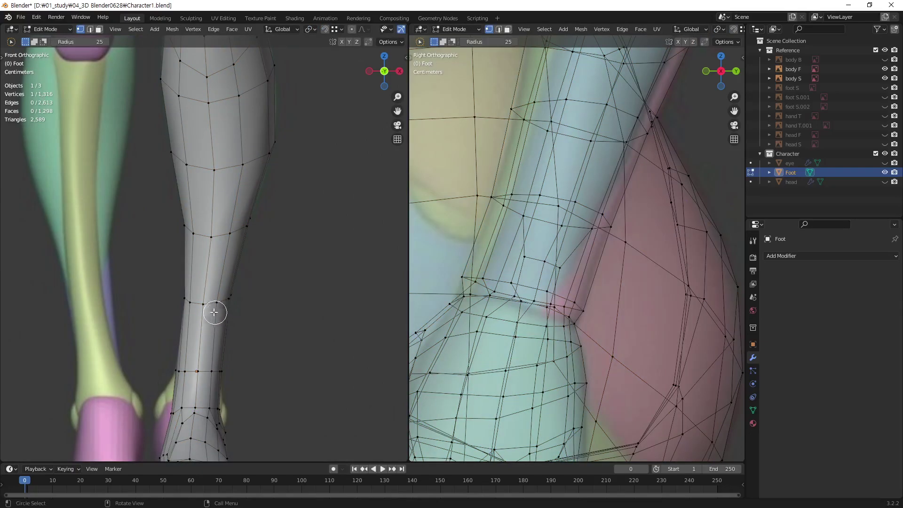
right_click(216, 314)
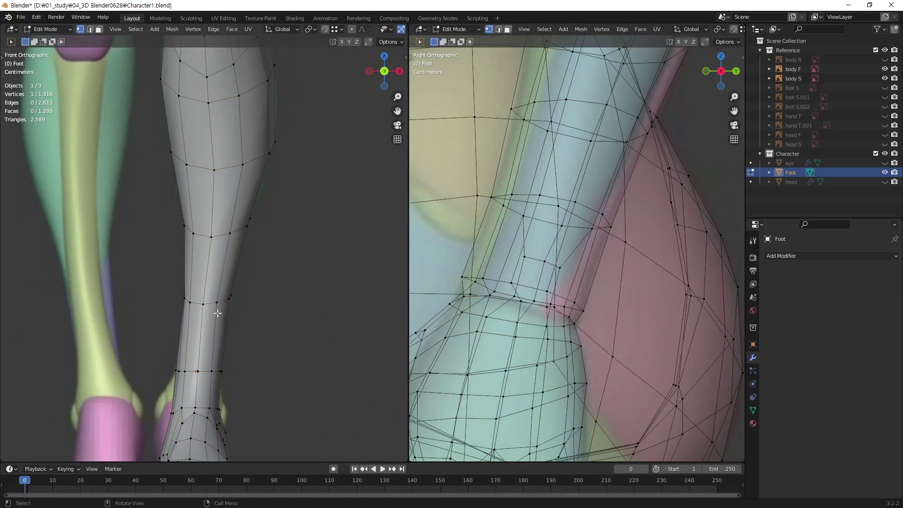
key(2)
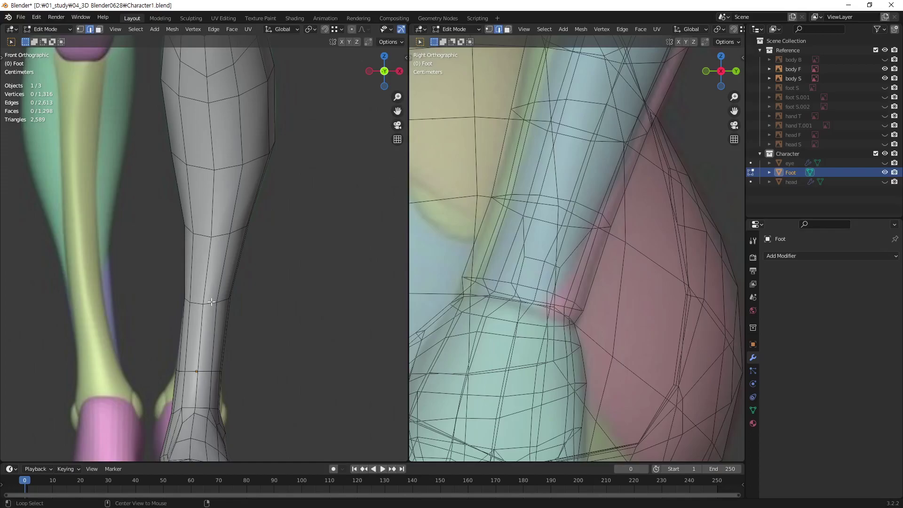
alt+click(211, 302)
key(s)
key(x)
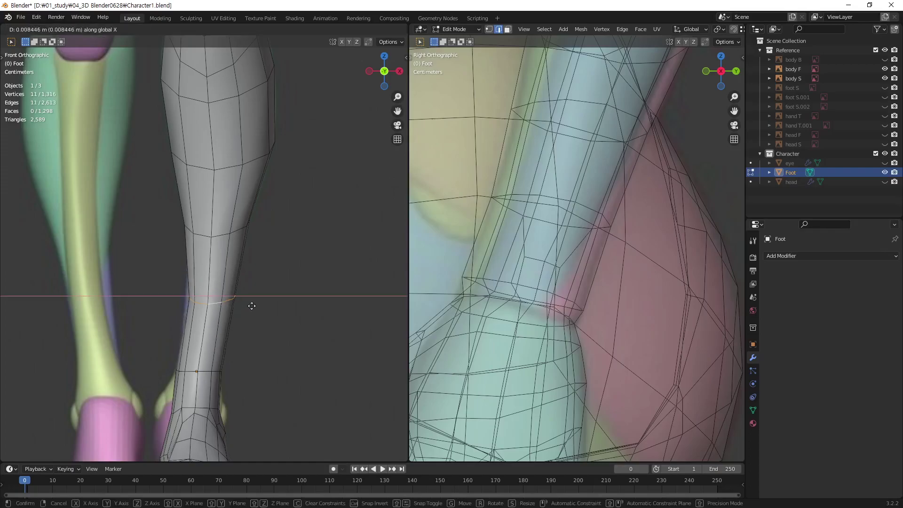
key(Escape)
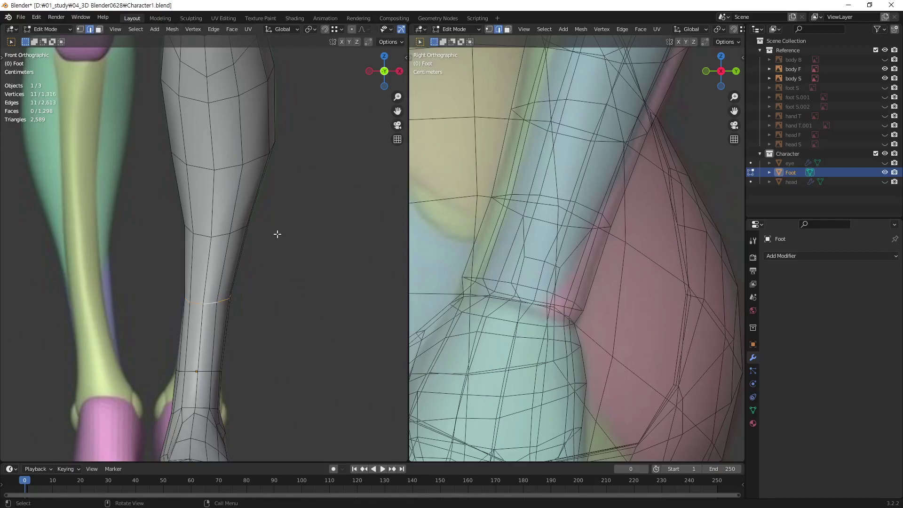
key(g)
key(x)
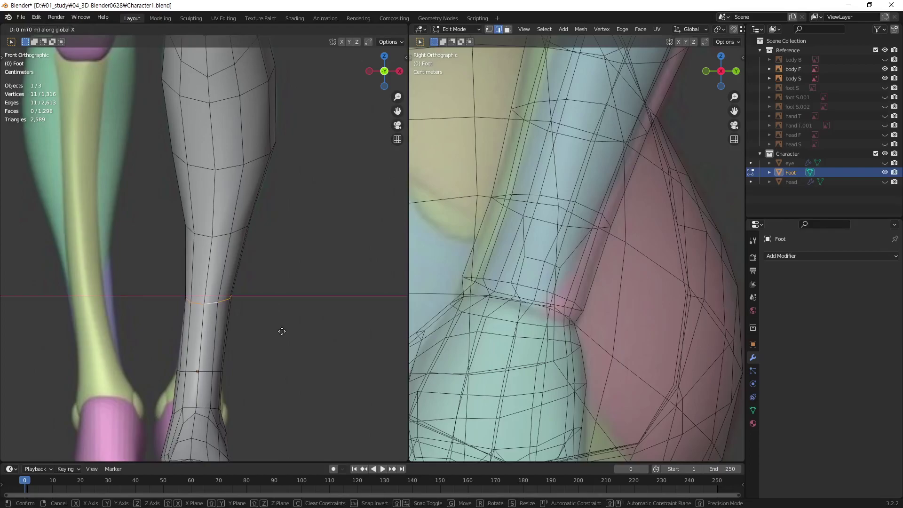
click(288, 333)
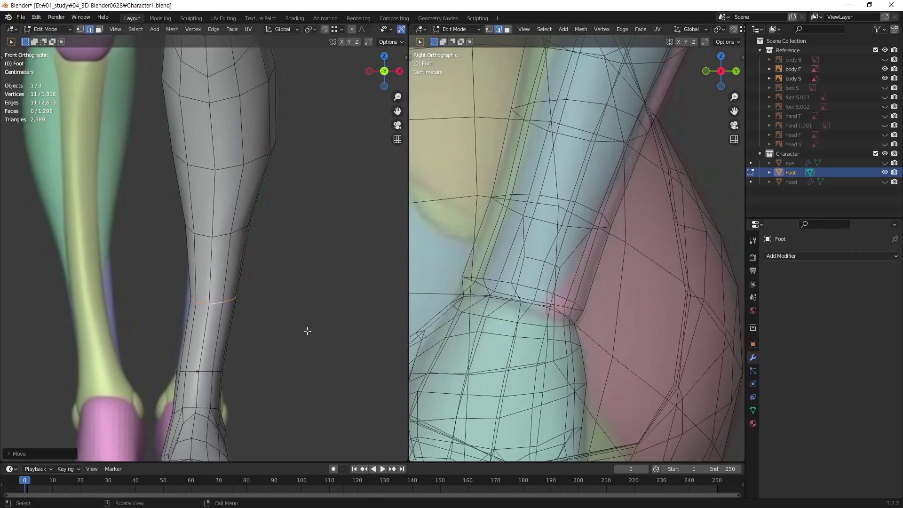
- Scale the ankle loop wider along X, redoing the first attempt
key(s)
key(x)
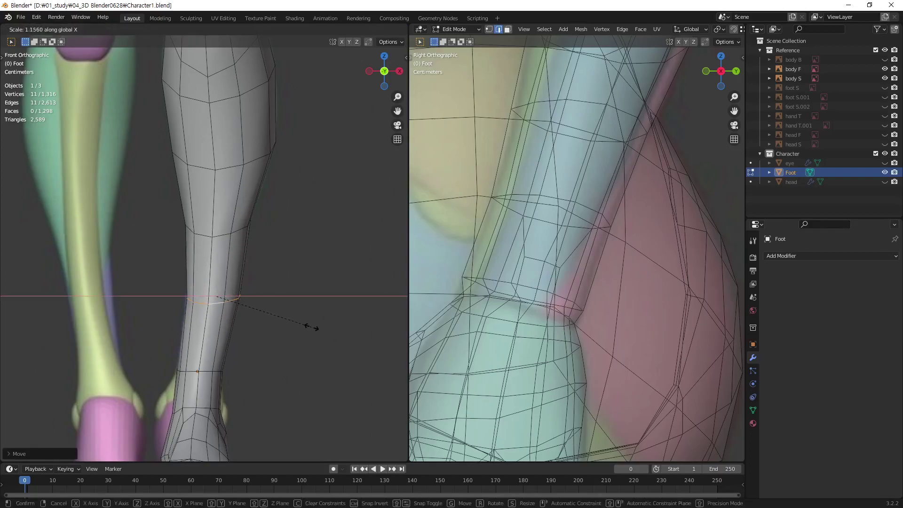
click(309, 328)
key(ctrl+z)
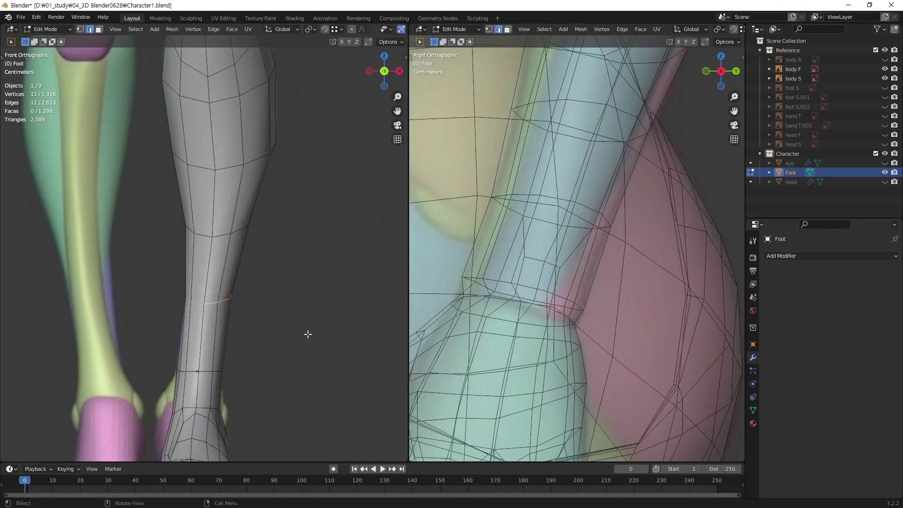
key(s)
key(x)
click(325, 338)
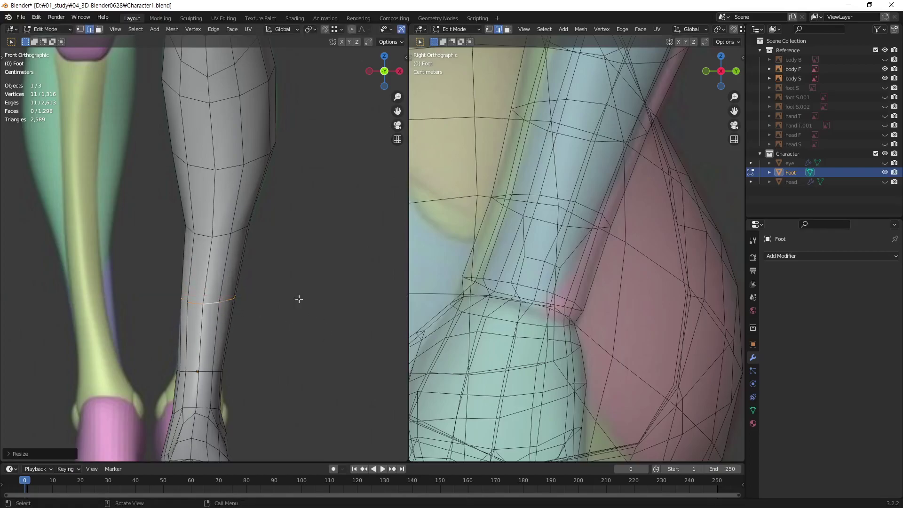
- Widen the shin loop and a higher calf loop along X toward the reference calf
alt+click(242, 233)
key(s)
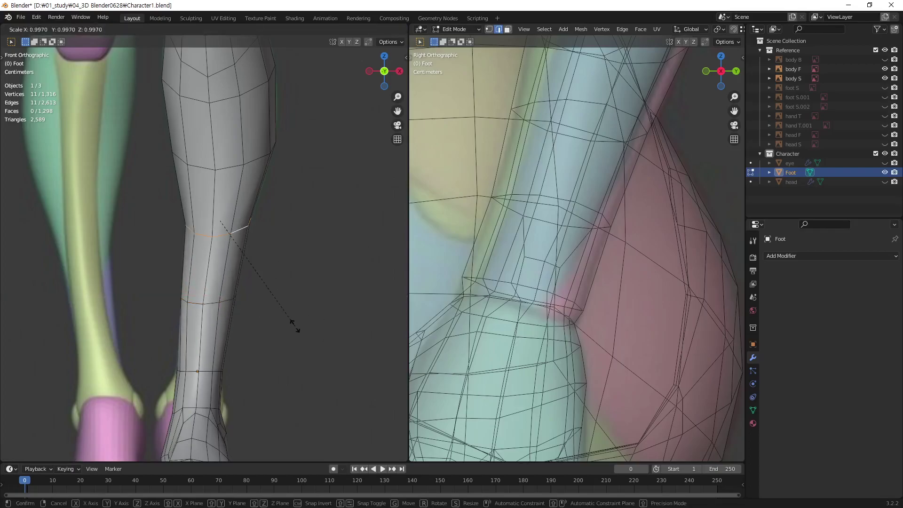
key(x)
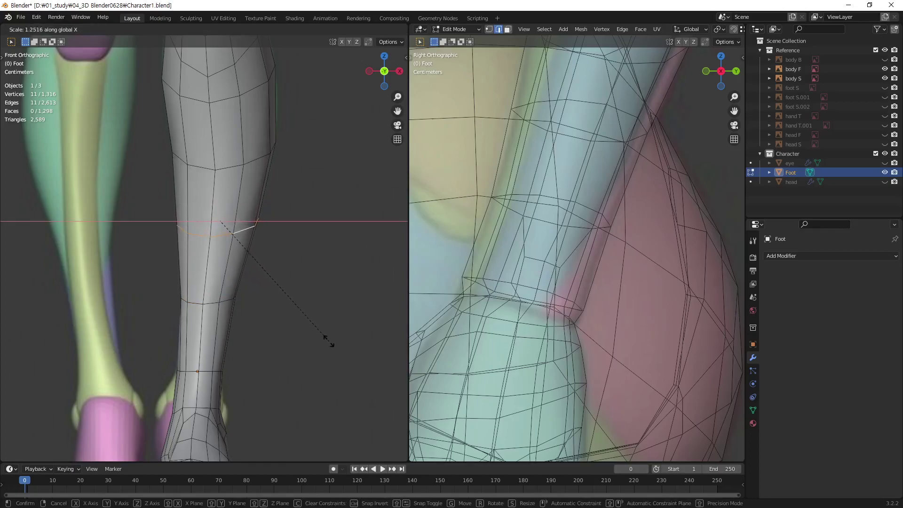
click(328, 342)
alt+click(244, 174)
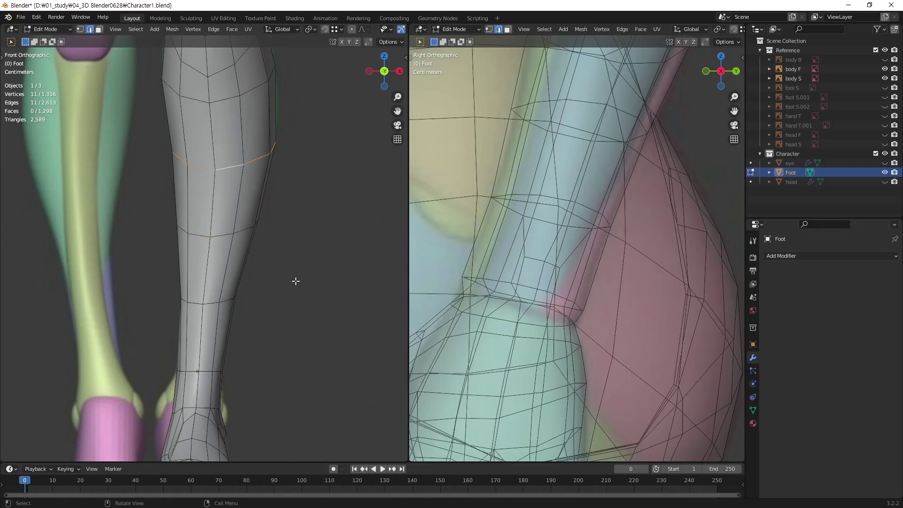
key(s)
key(x)
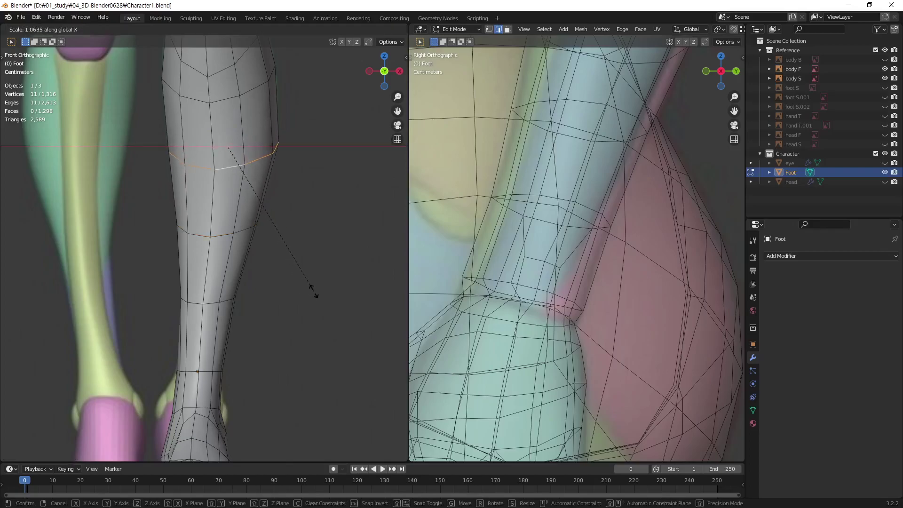
click(314, 294)
scroll(270, 329, down, 2)
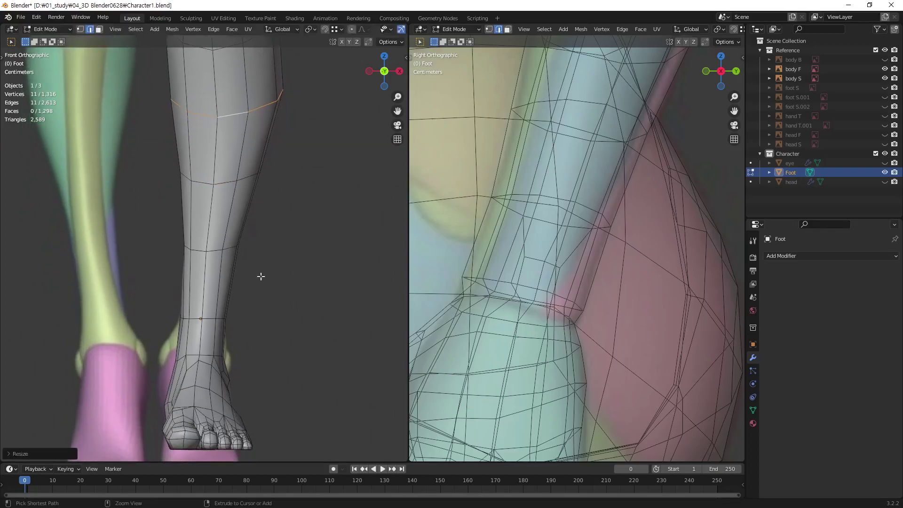
scroll(263, 276, down, 2)
- Clear the selection, inspect the leg and body, and return to front view
key(alt+a)
shift+middle_drag(250, 239, 251, 256)
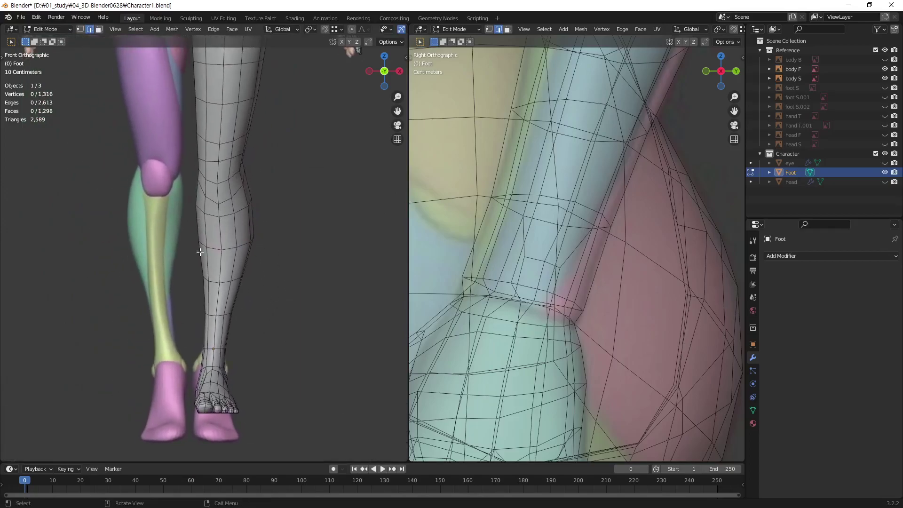
mouse_move(237, 372)
middle_down()
mouse_move(152, 273)
mouse_move(65, 290)
mouse_move(75, 278)
mouse_move(278, 235)
mouse_move(256, 235)
mouse_move(262, 258)
mouse_move(267, 246)
mouse_move(306, 233)
mouse_move(129, 266)
mouse_move(105, 246)
mouse_move(115, 208)
mouse_move(220, 298)
mouse_move(214, 252)
middle_up()
mouse_move(361, 227)
middle_down()
mouse_move(230, 249)
mouse_move(244, 226)
mouse_move(388, 214)
mouse_move(268, 332)
middle_up()
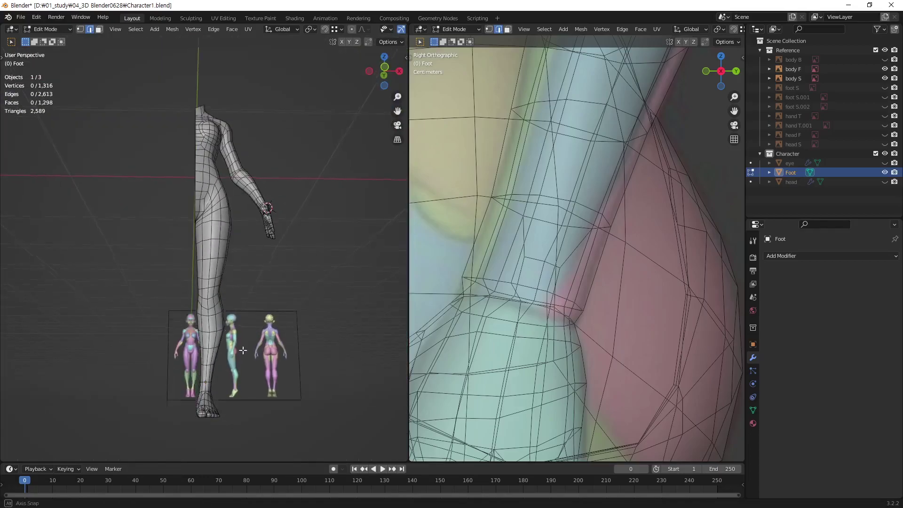
key(KP_1)
scroll(242, 339, up, 1)
scroll(292, 292, up, 4)
shift+scroll(251, 303, down, 3)
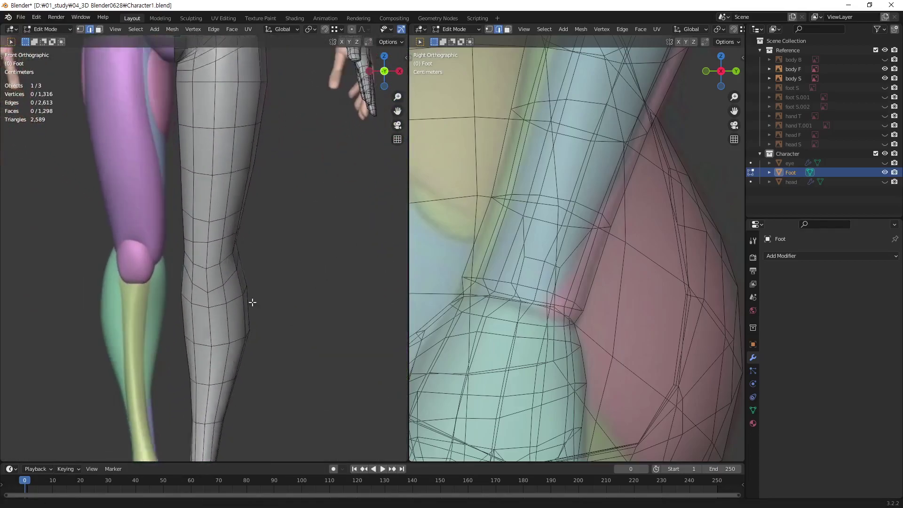
shift+scroll(252, 303, down, 2)
- Shift a lower-leg edge loop sideways along X in two small moves
alt+click(211, 268)
mouse_move(212, 268)
alt+middle_down()
mouse_move(244, 283)
mouse_move(144, 284)
alt+middle_up()
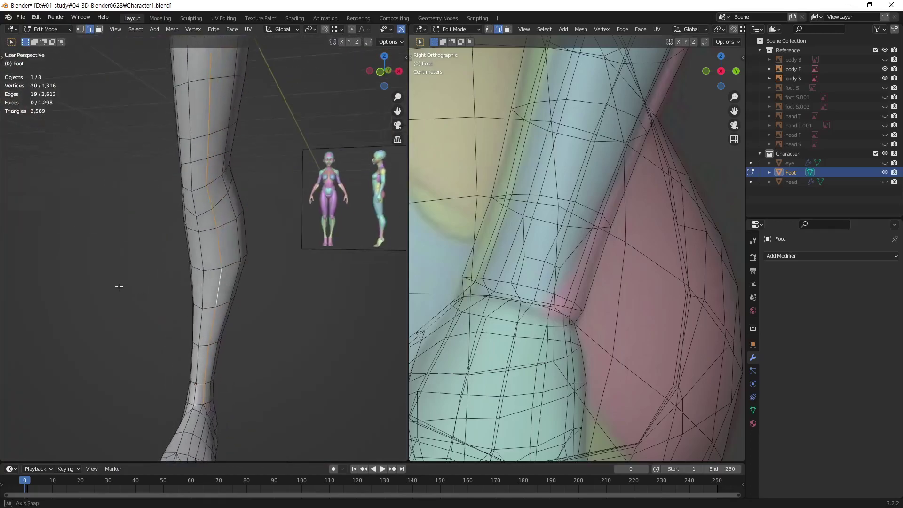
alt+click(221, 266)
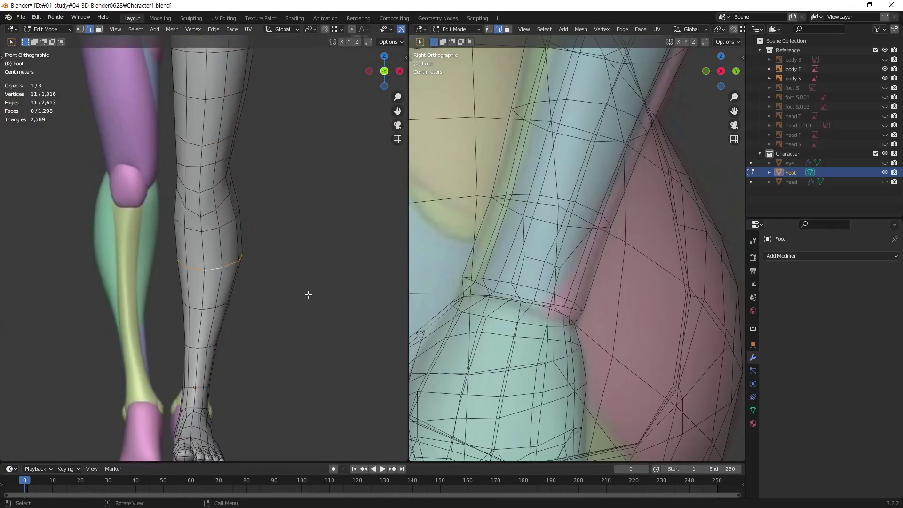
key(g)
key(x)
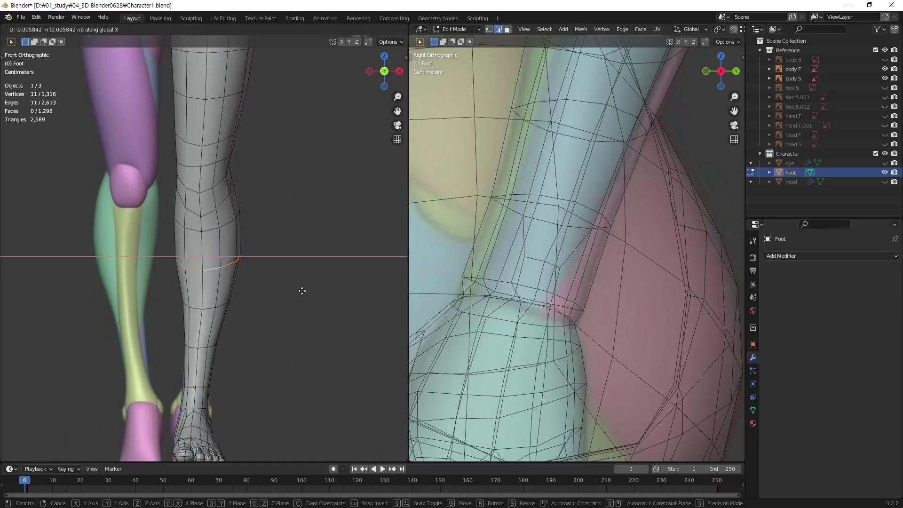
click(302, 291)
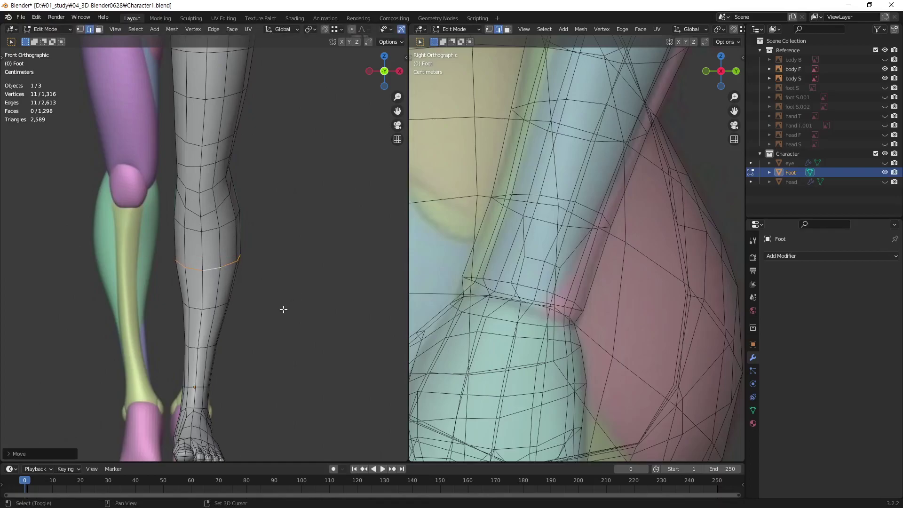
key(g)
key(x)
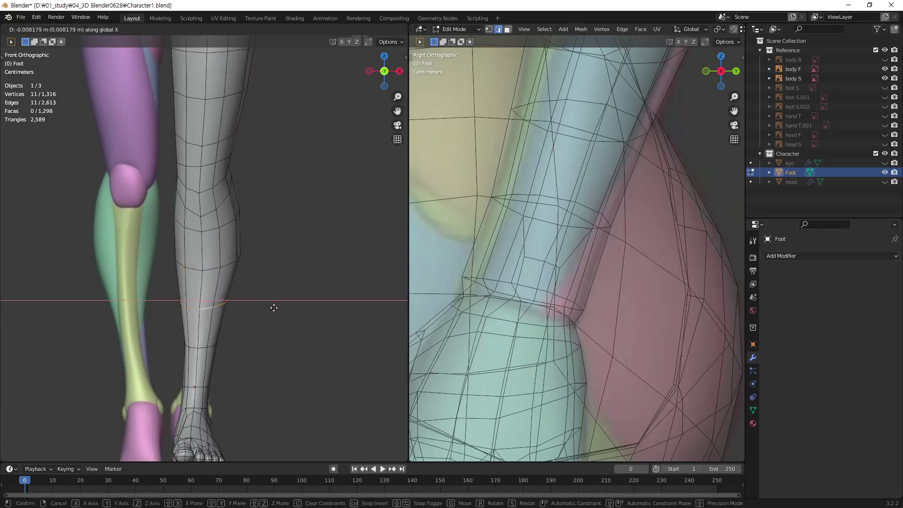
click(276, 307)
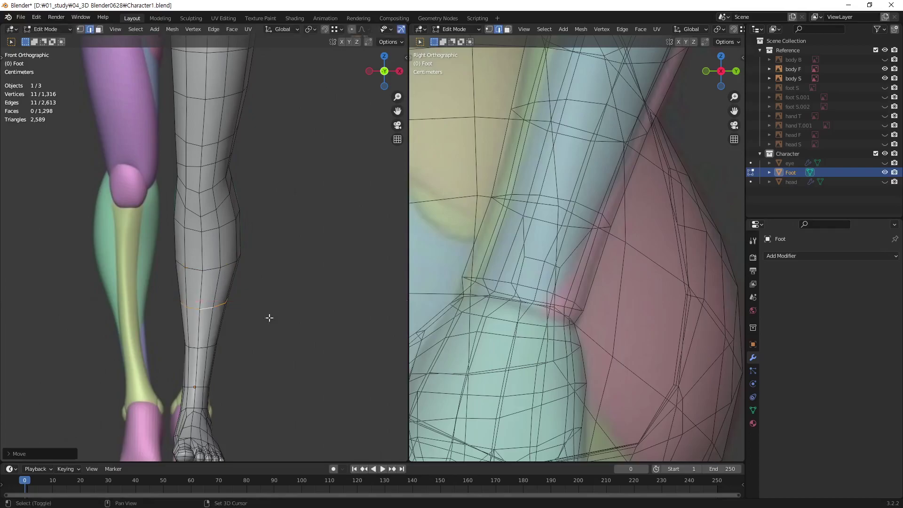
- Shift the ankle edge loop along X, then deselect and view the whole body
alt+click(205, 349)
key(g)
key(x)
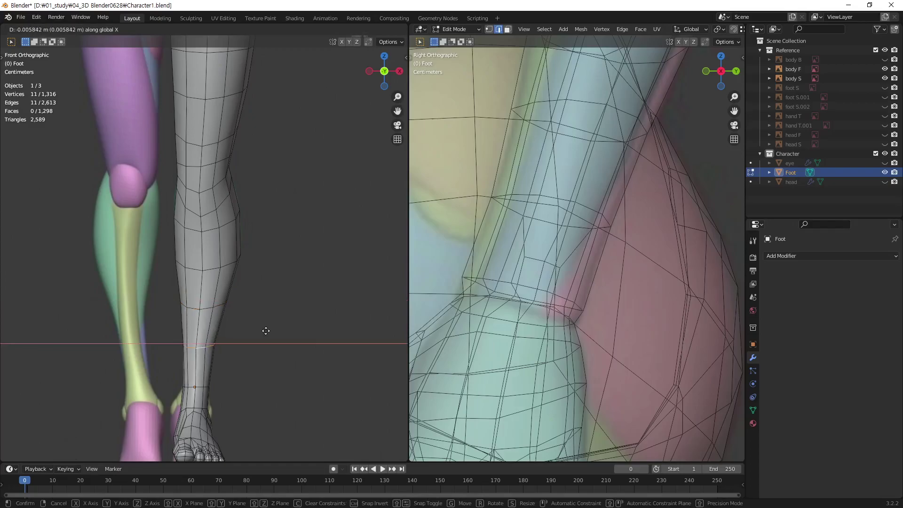
click(267, 331)
key(alt+a)
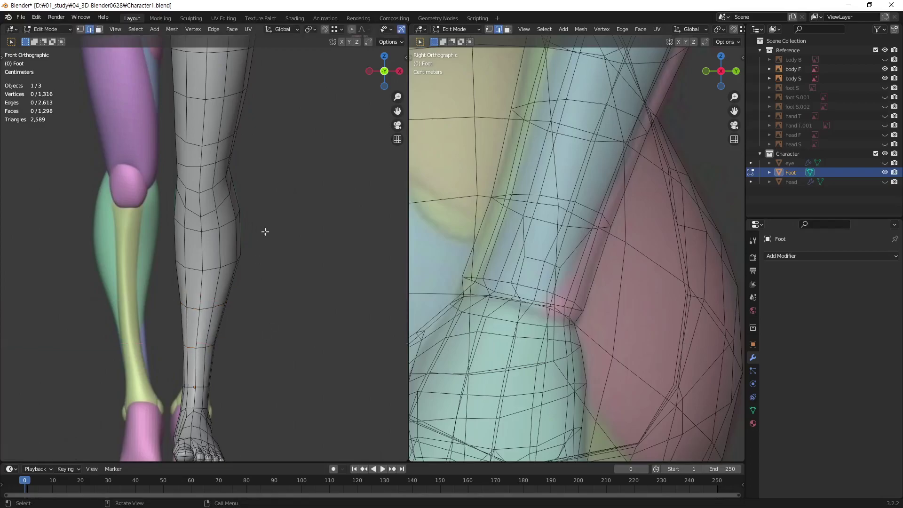
scroll(262, 329, down, 2)
scroll(262, 292, down, 2)
mouse_move(261, 262)
middle_down()
mouse_move(264, 271)
mouse_move(74, 298)
mouse_move(63, 332)
mouse_move(91, 255)
mouse_move(171, 266)
mouse_move(358, 258)
mouse_move(225, 268)
mouse_move(168, 260)
middle_up()
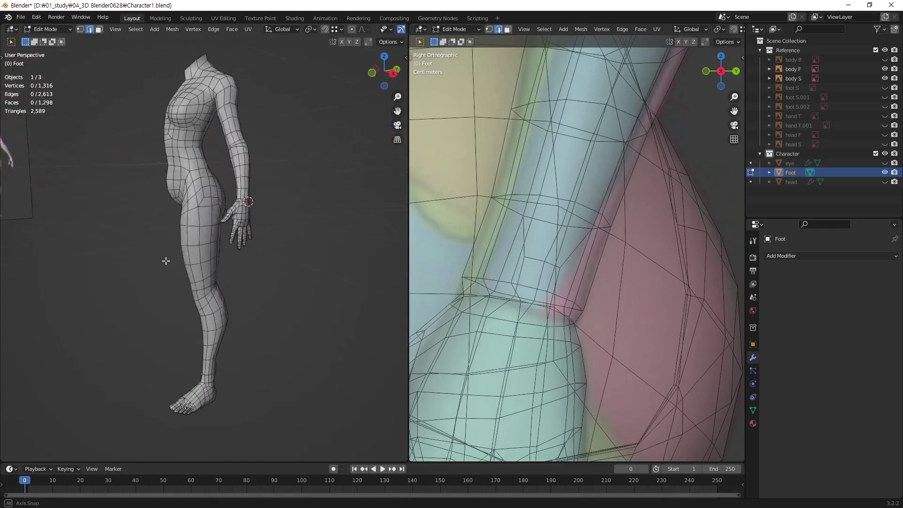
- Zoom in on the wrist in side view and switch to vertex selection
scroll(338, 188, up, 3)
scroll(337, 188, up, 6)
middle_drag(338, 189, 206, 258)
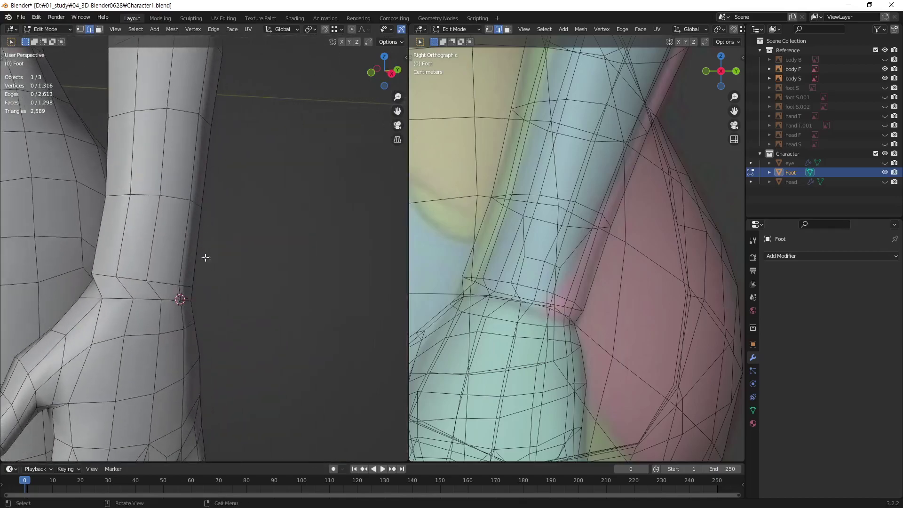
scroll(167, 322, down, 5)
scroll(274, 270, up, 6)
middle_drag(274, 270, 234, 261)
key(KP_3)
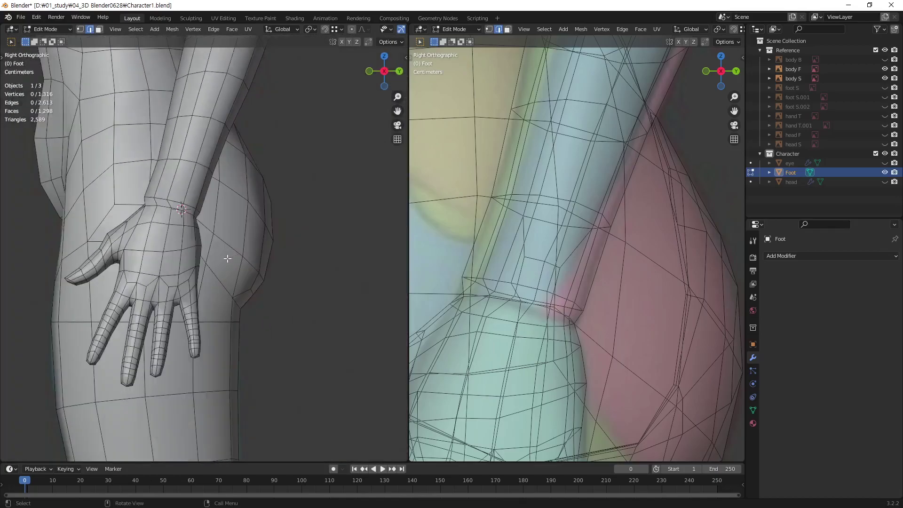
scroll(282, 250, up, 2)
scroll(306, 245, up, 2)
scroll(323, 238, up, 2)
scroll(184, 287, up, 1)
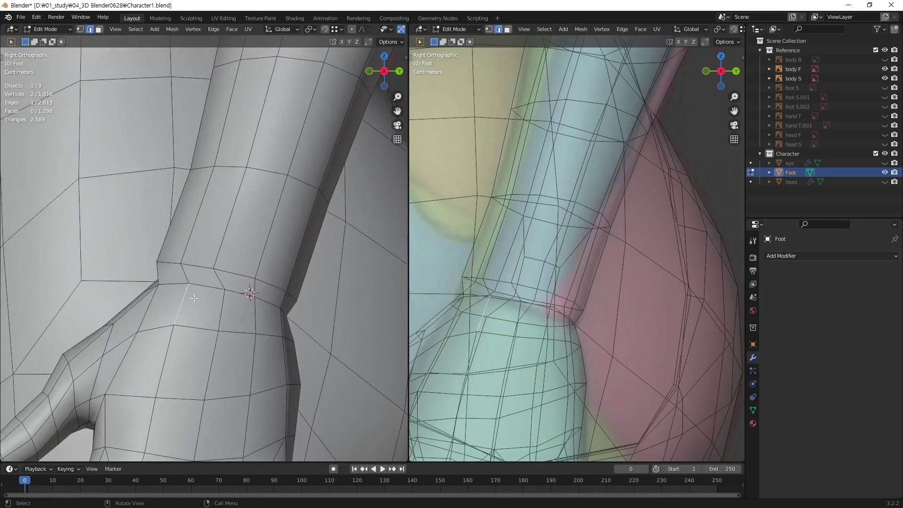
key(1)
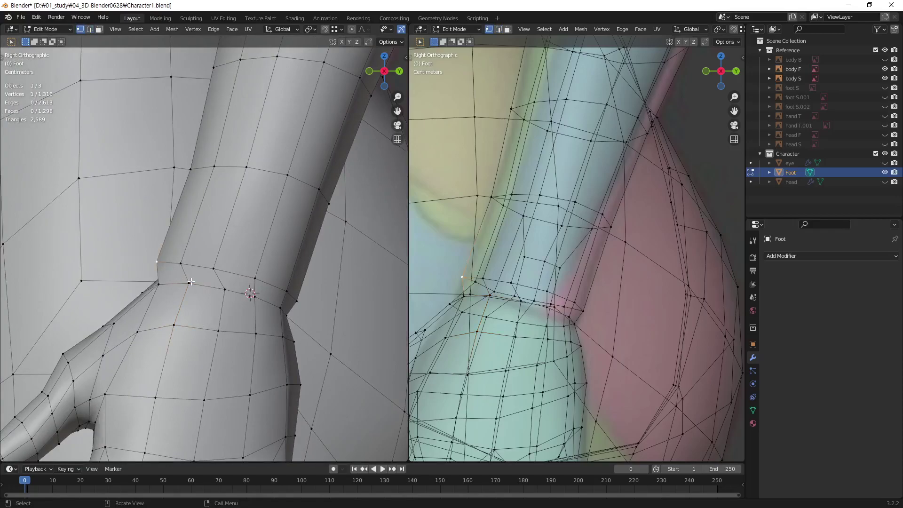
- Move a wrist vertex and slide two neighbouring vertices along their edges
key(g)
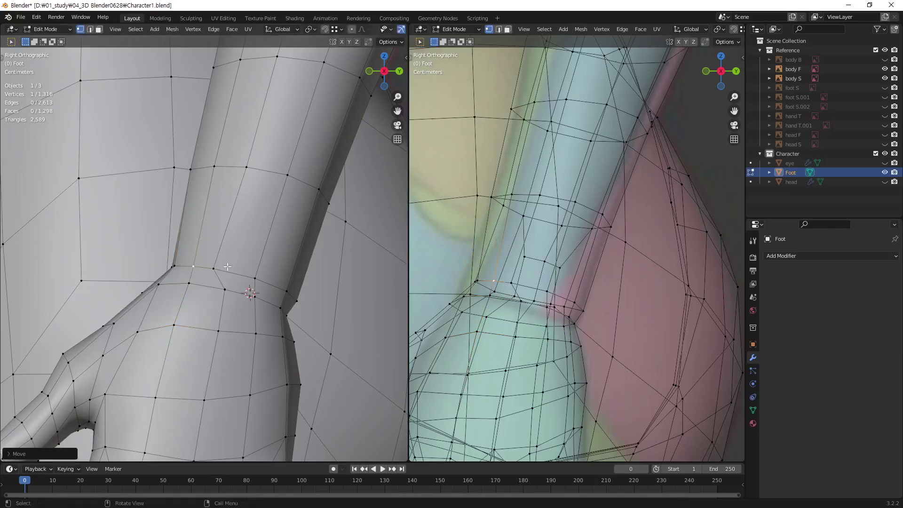
click(285, 278)
click(292, 294)
key(g)
key(g)
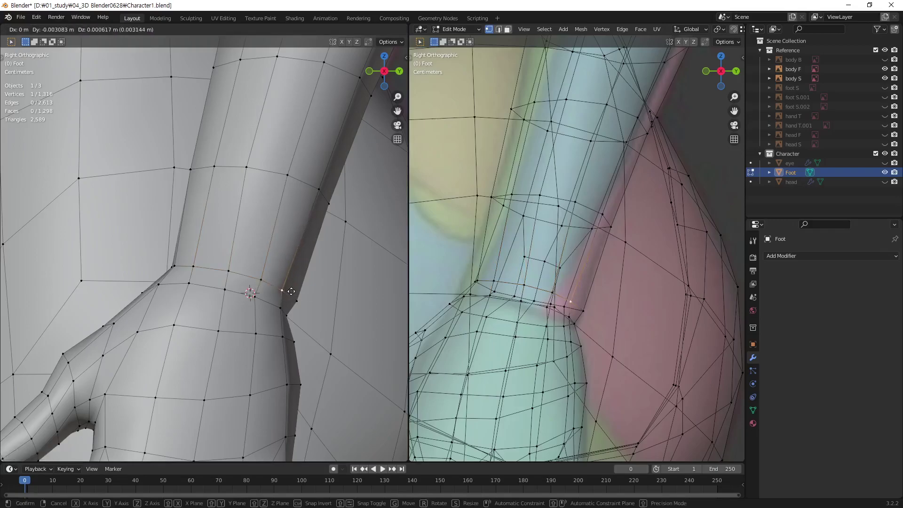
click(263, 286)
key(g)
key(g)
click(260, 284)
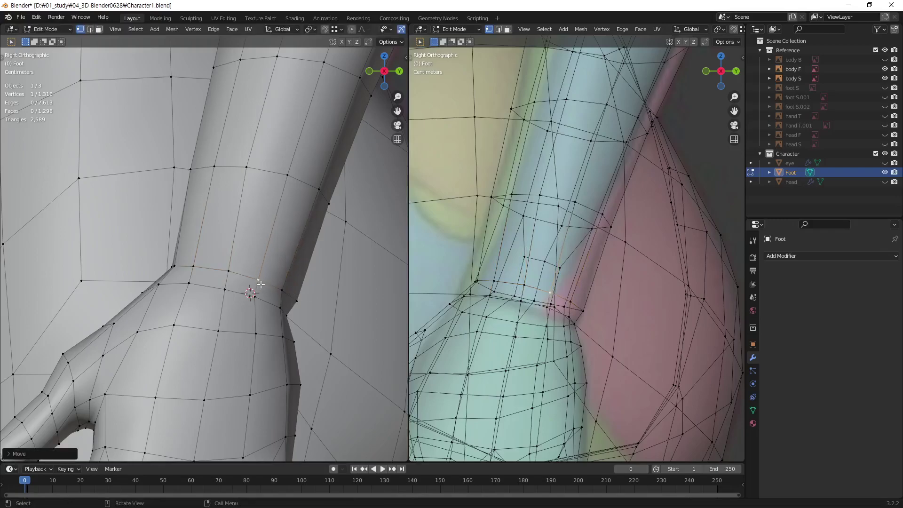
- Reposition the vertex at the back of the wrist, then view the arm in perspective
click(287, 294)
key(g)
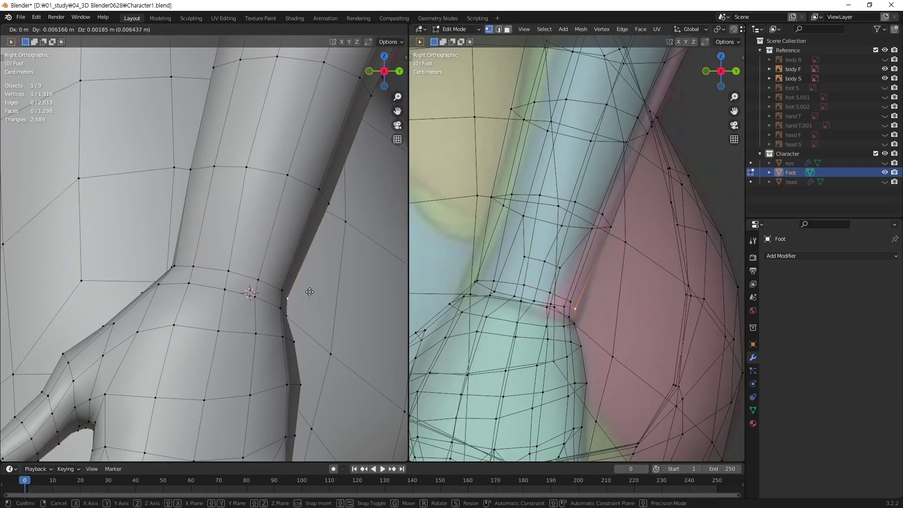
click(314, 293)
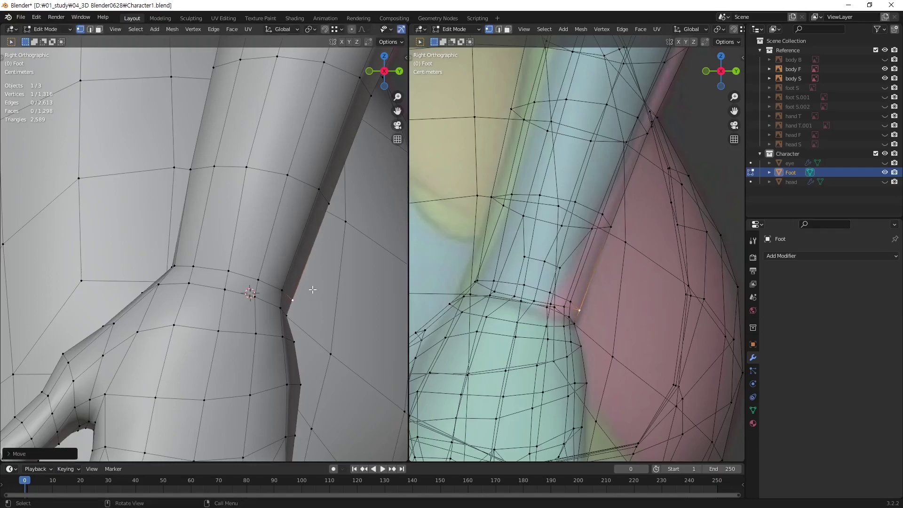
key(g)
click(309, 296)
mouse_move(199, 253)
middle_down()
mouse_move(194, 259)
mouse_move(292, 253)
middle_up()
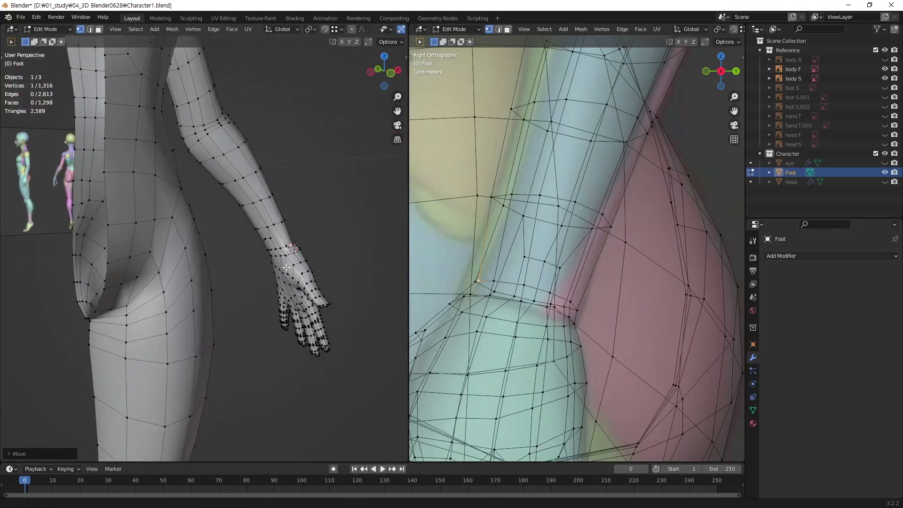
- Frame an ankle-ring vertex in side view and move it into place
scroll(291, 253, up, 5)
scroll(335, 201, down, 8)
scroll(327, 221, up, 8)
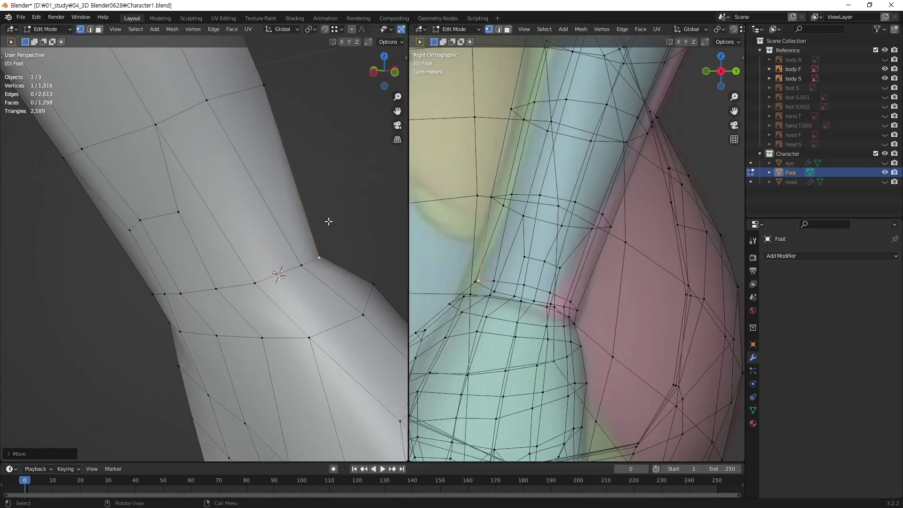
mouse_move(209, 259)
middle_down()
mouse_move(268, 298)
mouse_move(290, 295)
mouse_move(228, 286)
middle_up()
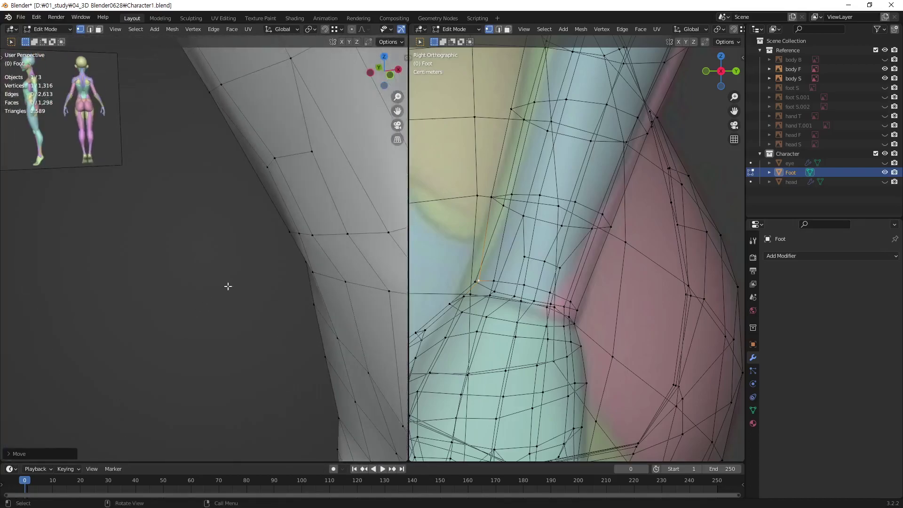
click(307, 236)
key(KP_Decimal)
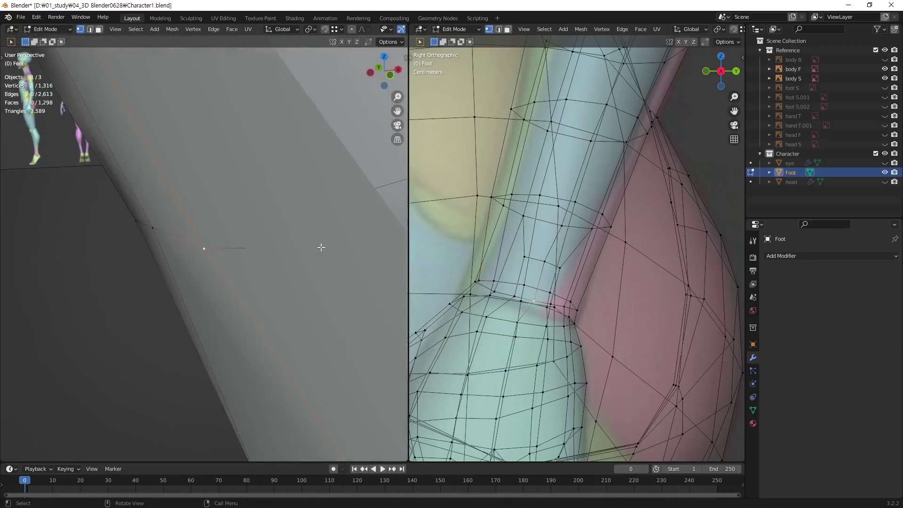
mouse_move(320, 184)
middle_down()
mouse_move(308, 253)
mouse_move(320, 238)
middle_up()
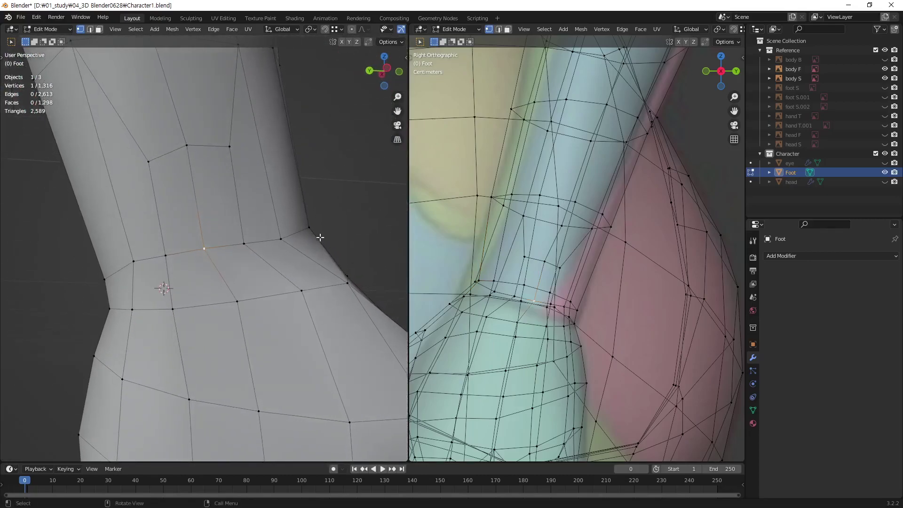
key(g)
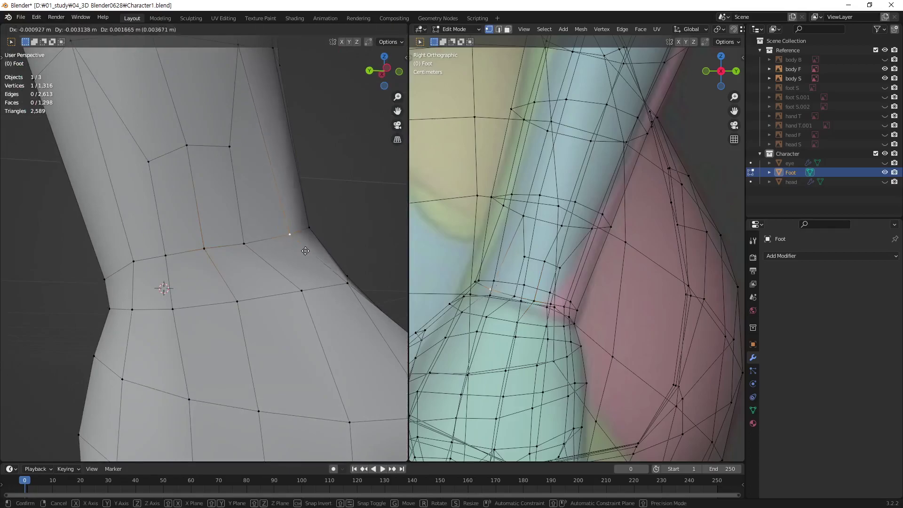
click(312, 249)
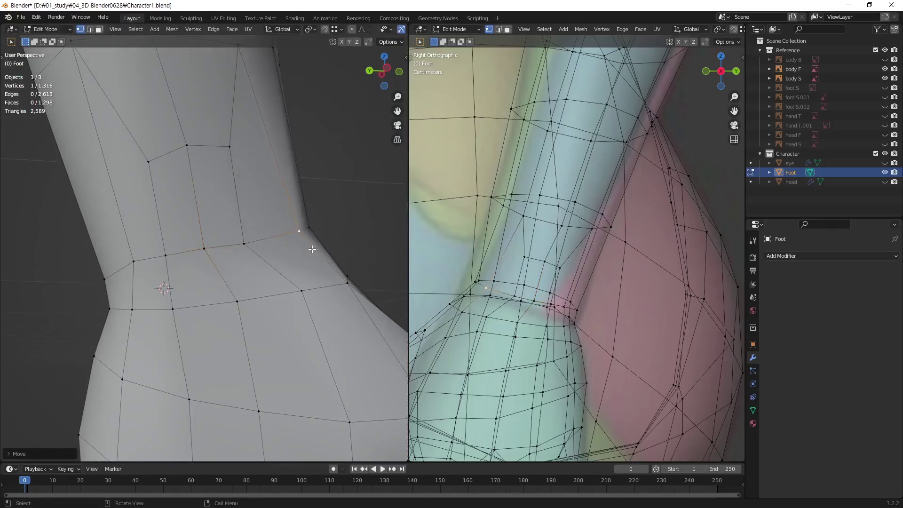
- Reposition two more ankle-ring vertices to smooth the ring
click(347, 287)
key(g)
click(337, 288)
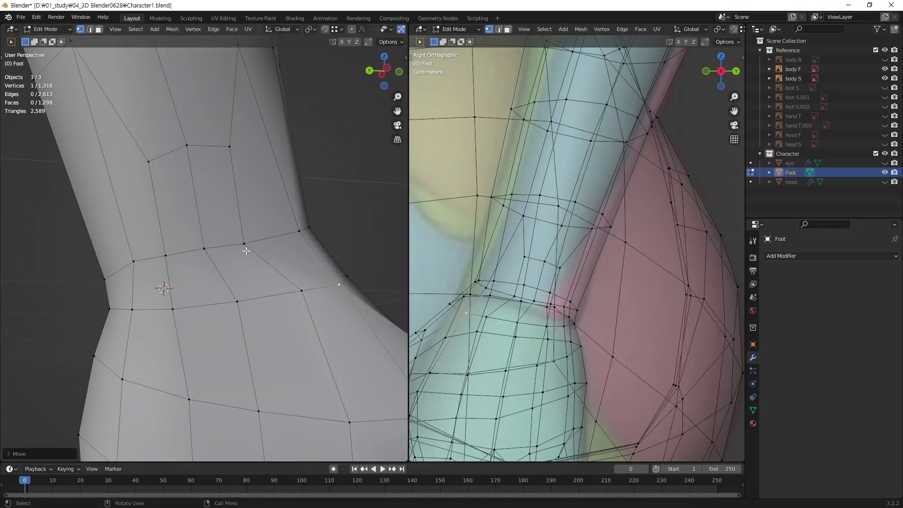
click(246, 251)
key(g)
click(276, 244)
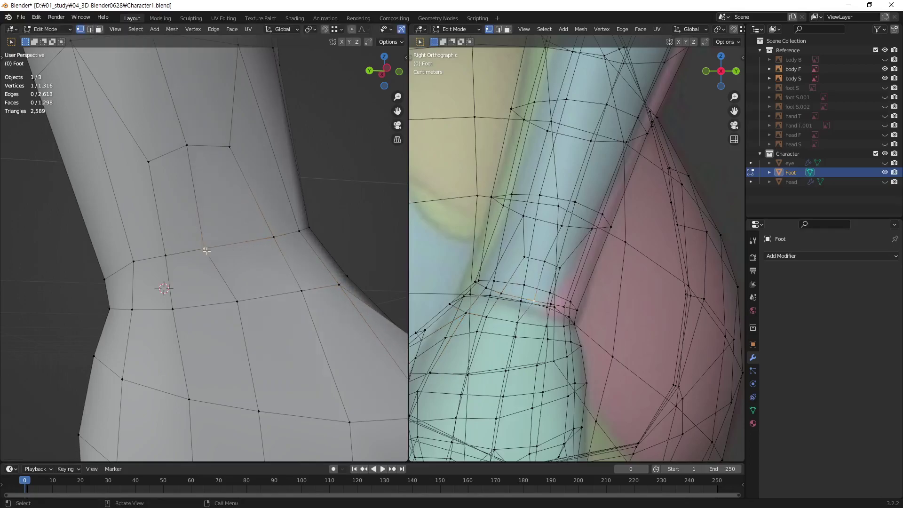
key(g)
click(242, 245)
- Move a shin vertex, a front ankle-loop vertex and a left-edge ankle vertex into line
click(229, 149)
key(g)
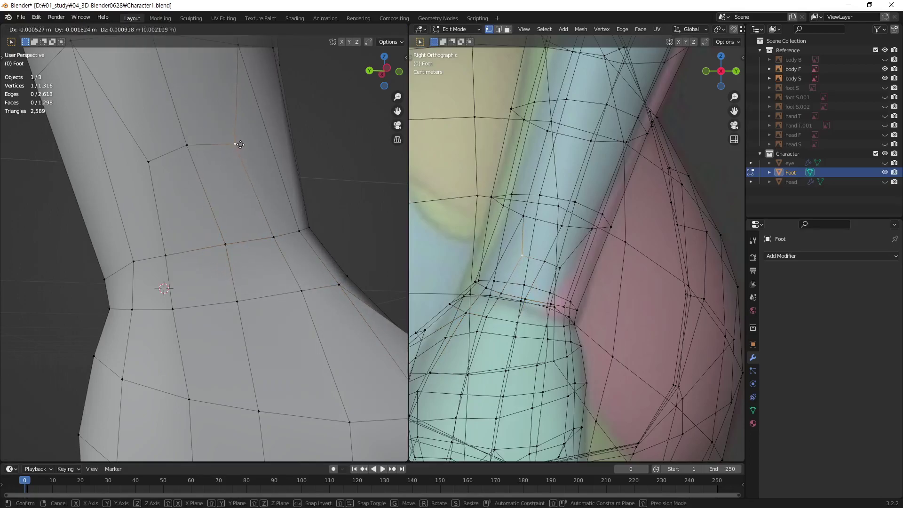
click(156, 168)
key(g)
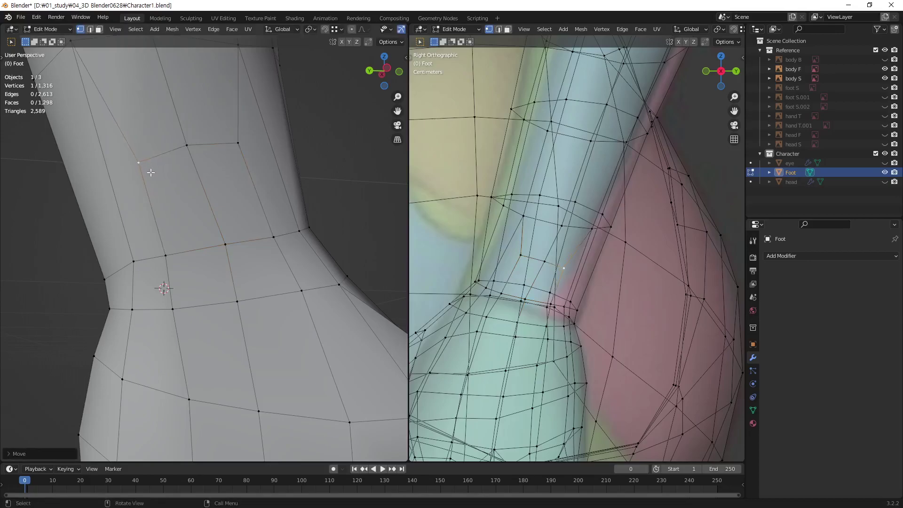
click(139, 264)
key(g)
click(138, 268)
- Adjust two upper-shin vertices, moving one down-left and raising the other
middle_drag(169, 177, 243, 198)
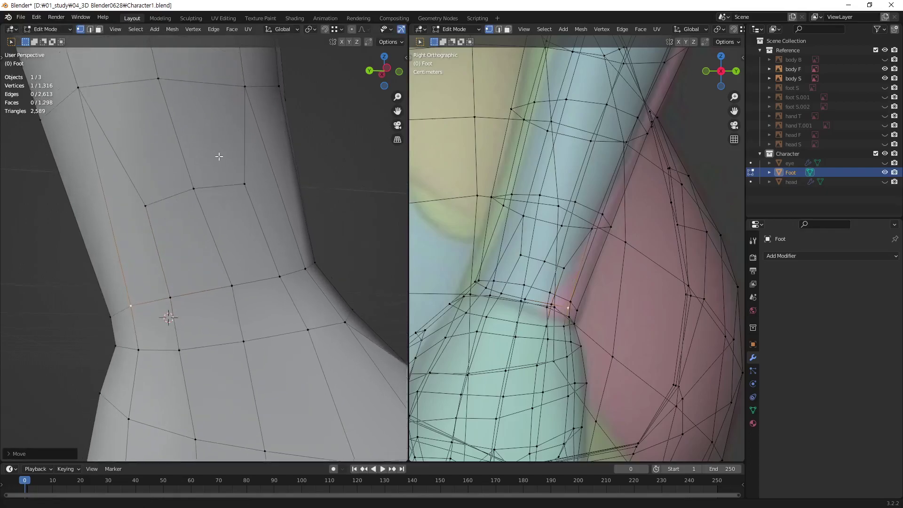
click(114, 154)
key(g)
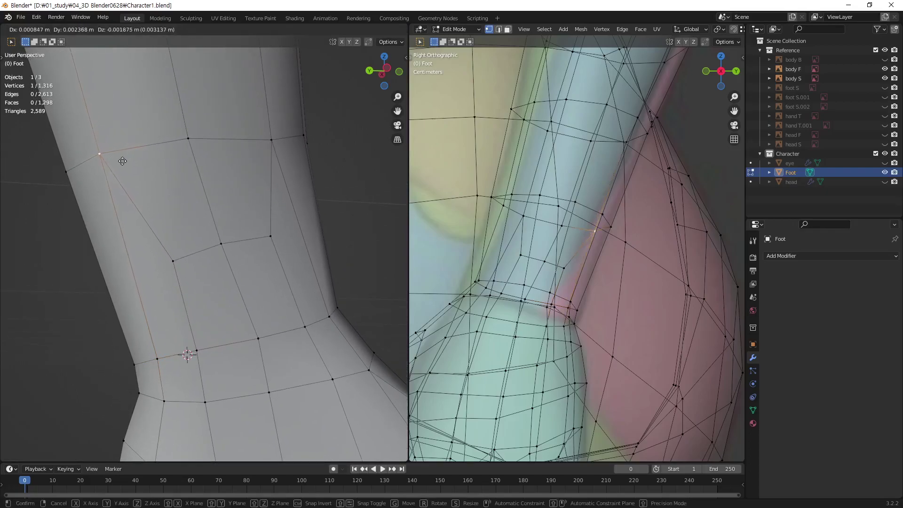
click(135, 156)
click(273, 140)
key(g)
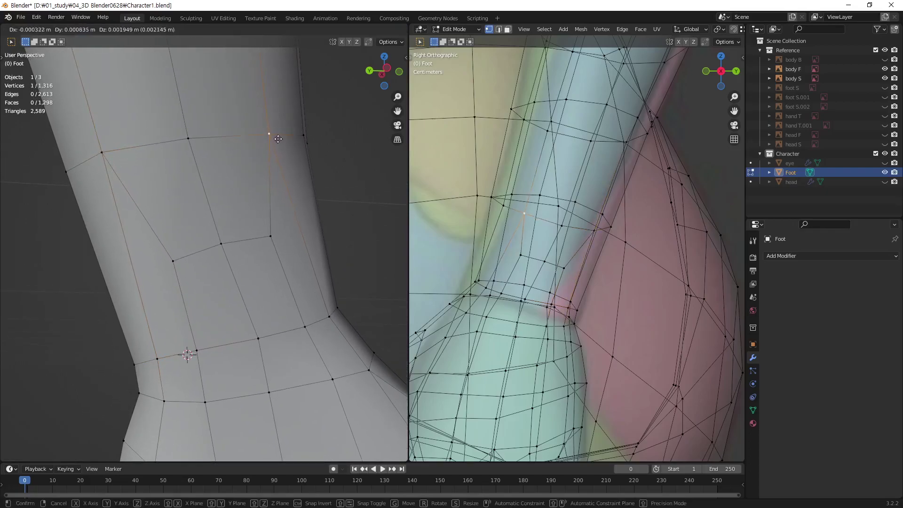
click(275, 136)
- Clear the selection and orbit around the lower leg and knee to inspect it
click(346, 212)
scroll(363, 249, down, 3)
middle_drag(282, 276, 323, 196)
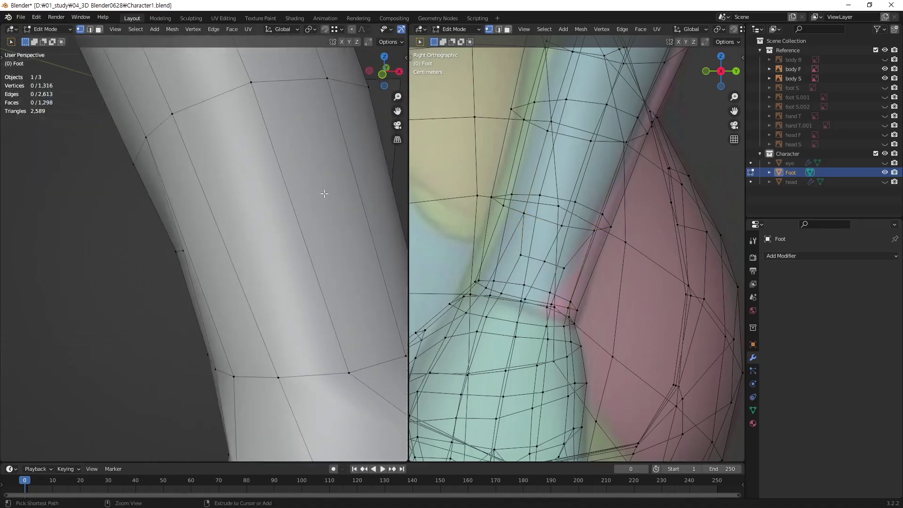
scroll(323, 195, down, 3)
mouse_move(276, 282)
middle_down()
mouse_move(259, 283)
mouse_move(260, 307)
middle_up()
scroll(282, 264, up, 2)
scroll(268, 264, up, 2)
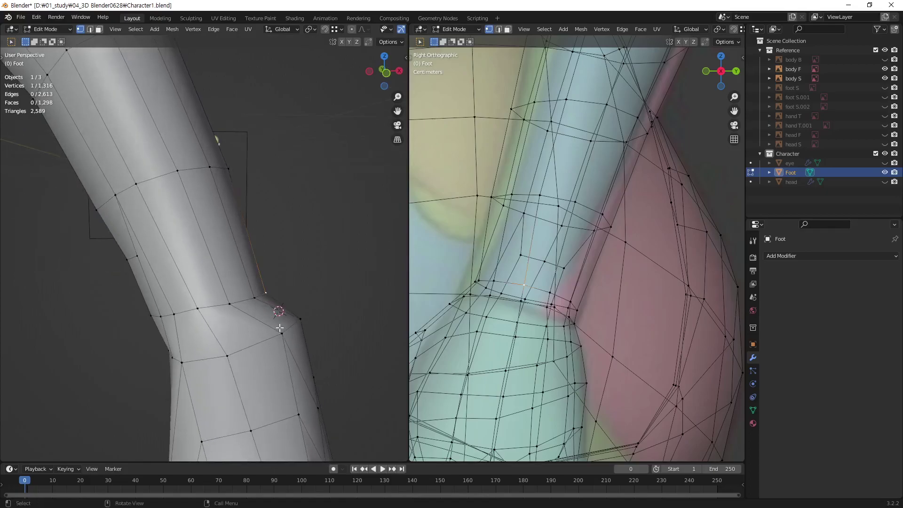
- Nudge the chosen leg vertex and a neighbouring ankle vertex up and right in front view
key(g)
click(295, 316)
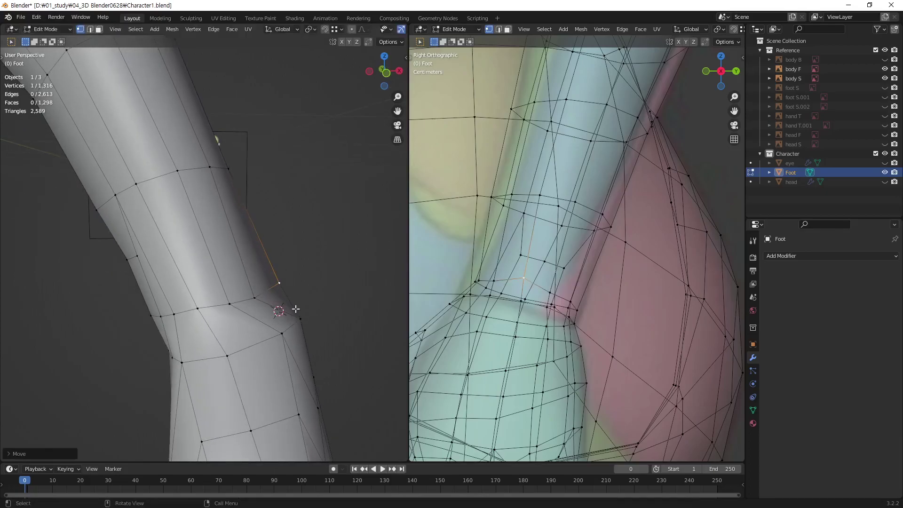
alt+middle_drag(301, 329, 295, 325)
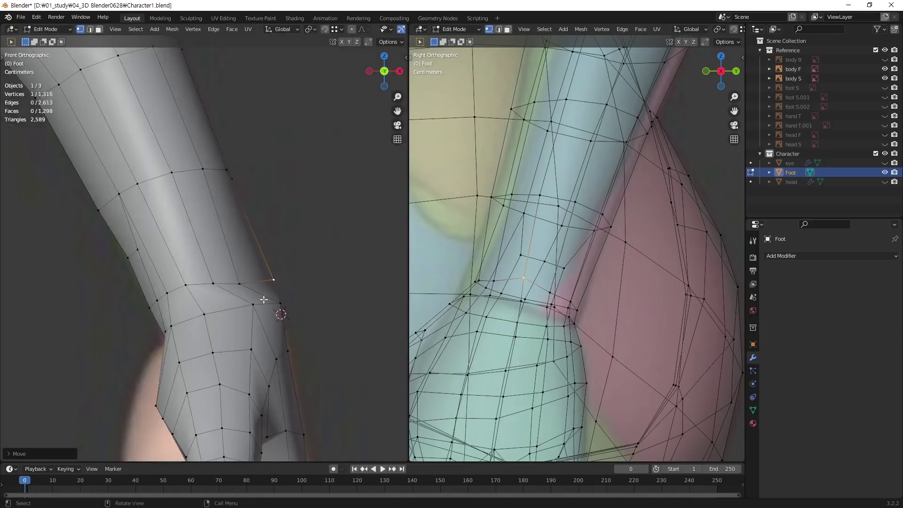
click(246, 286)
key(g)
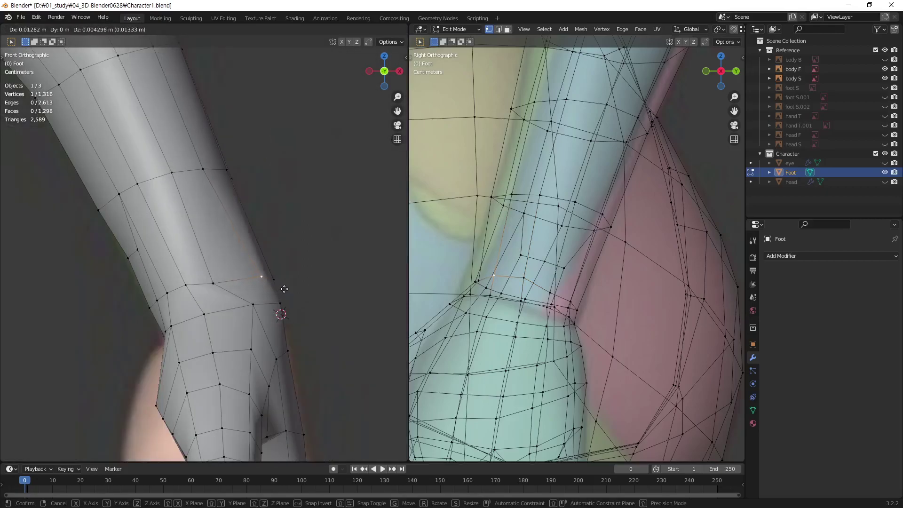
click(287, 289)
- Reposition an outer-edge leg vertex, an ankle-loop vertex and an upper shin vertex to even the loops
click(204, 169)
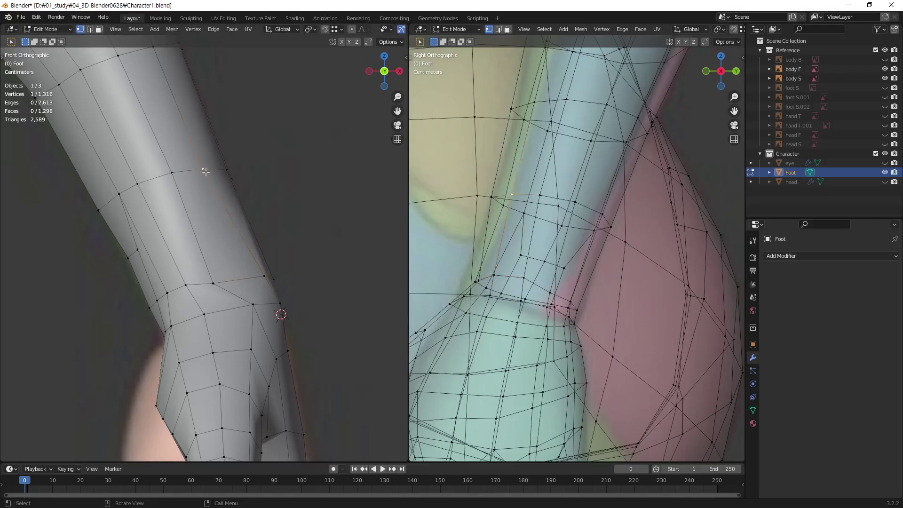
key(g)
click(227, 174)
click(213, 291)
key(g)
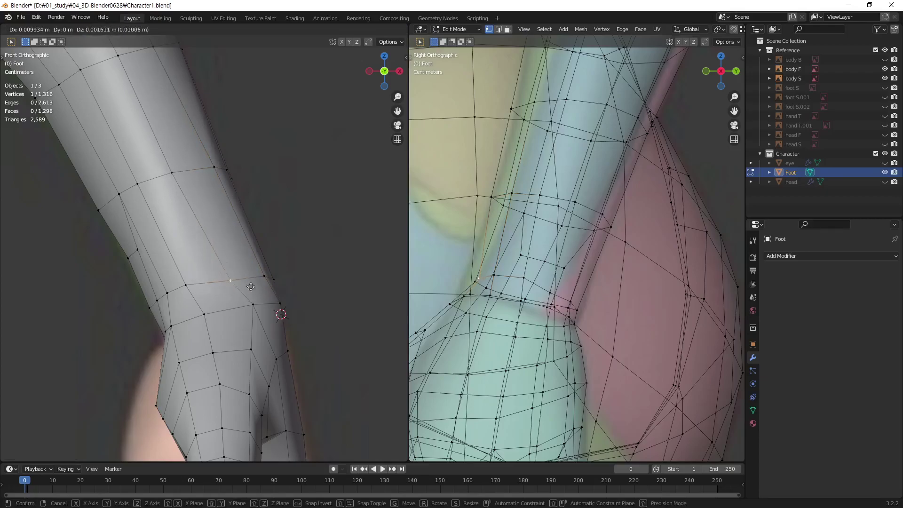
click(255, 286)
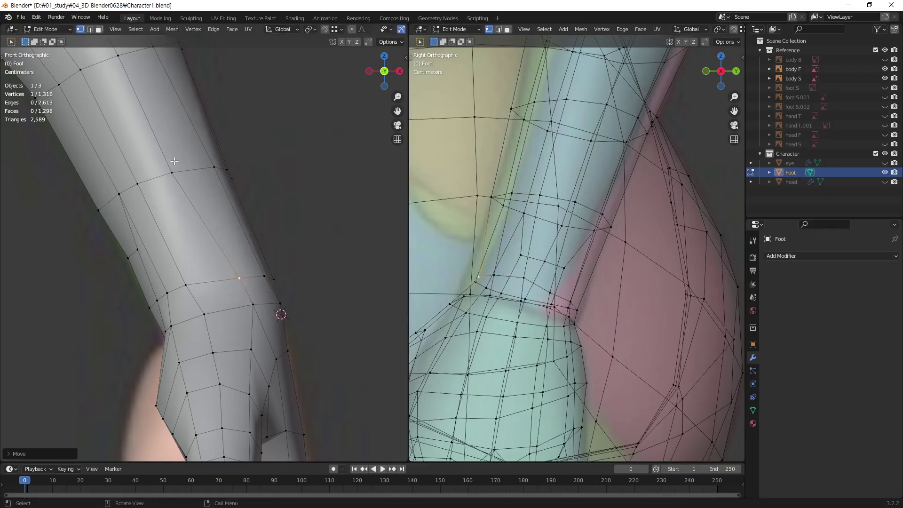
click(185, 167)
key(g)
click(195, 173)
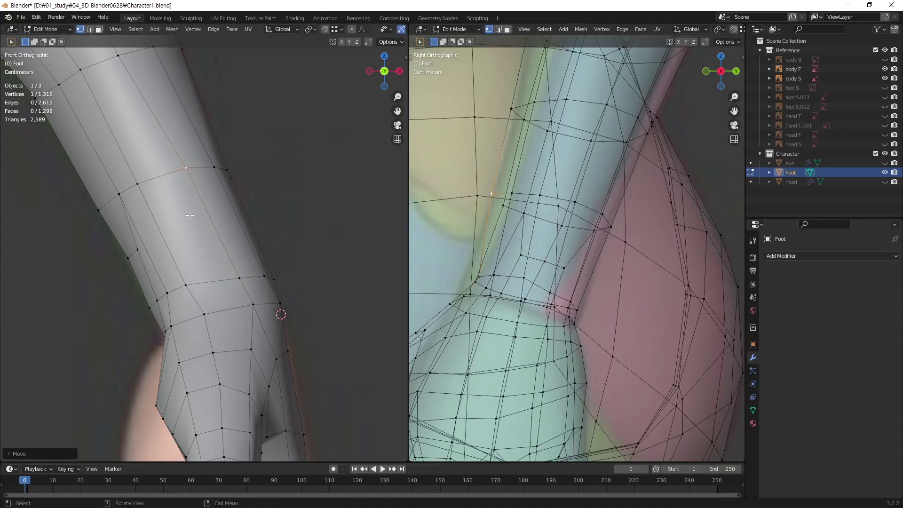
- Shift the next loop vertex right, nudge an ankle vertex and raise an upper-left loop vertex
click(188, 285)
key(g)
click(210, 287)
click(239, 280)
key(g)
click(236, 278)
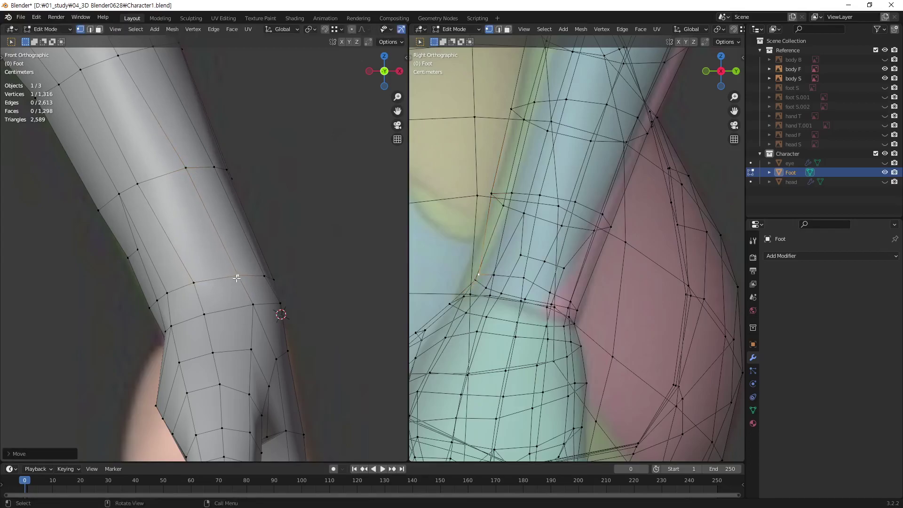
click(141, 184)
key(g)
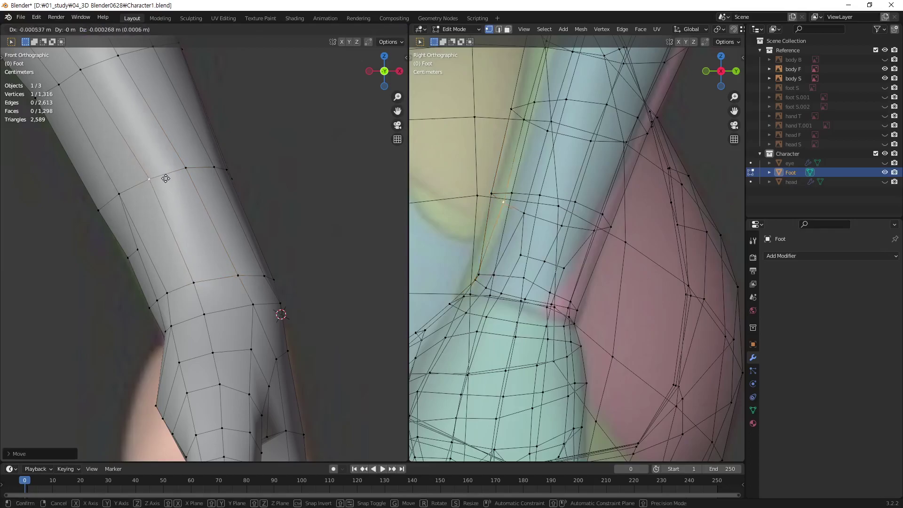
click(164, 179)
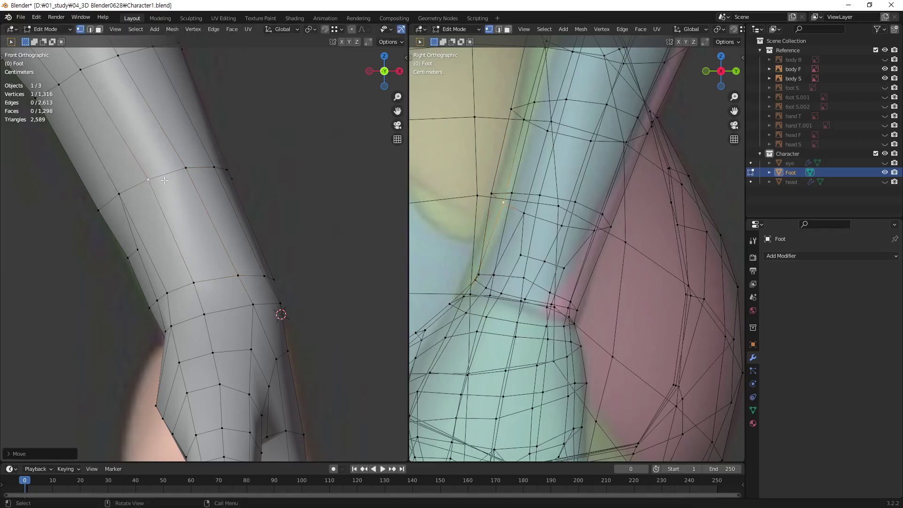
- Bring the leg's left-side, near-ankle and lower-loop vertices into line
click(155, 301)
key(g)
click(174, 299)
click(137, 250)
key(g)
click(149, 249)
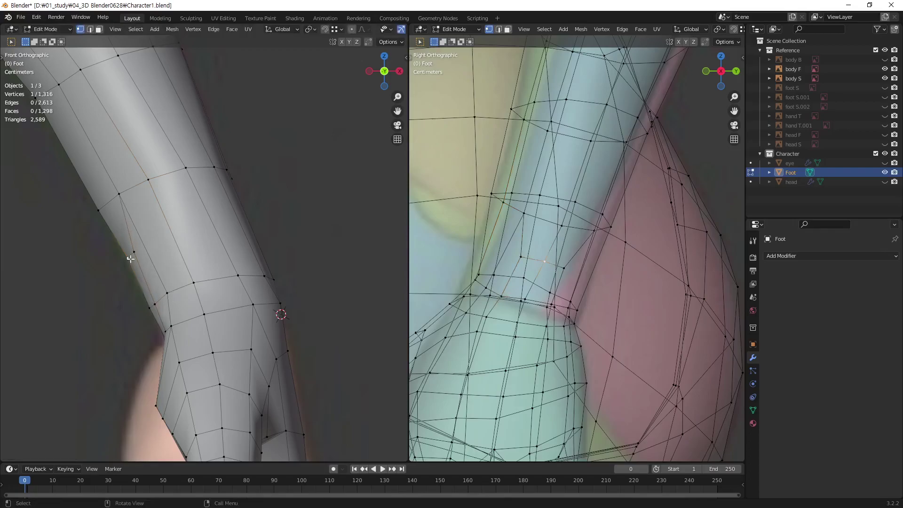
key(g)
click(148, 252)
click(168, 292)
key(g)
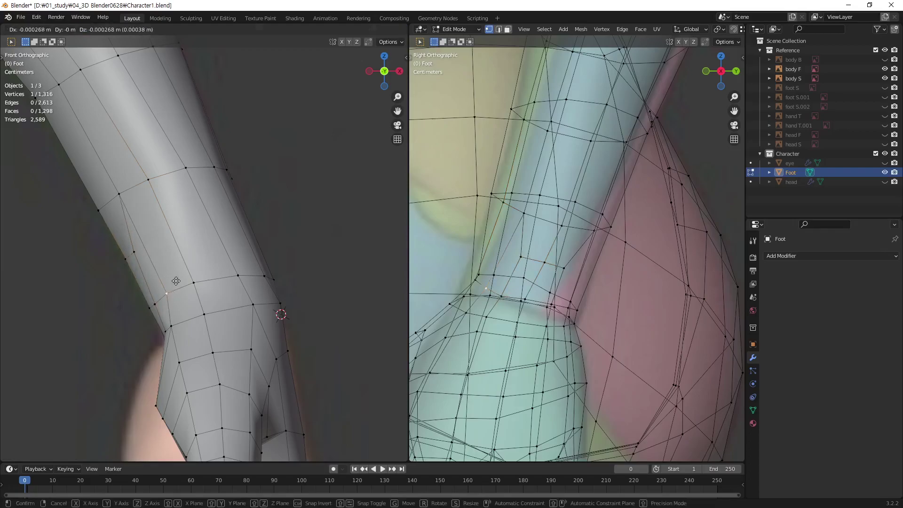
click(174, 284)
- Check hidden edges with X-ray, then orbit to a perspective view of the ankle front
key(alt+z)
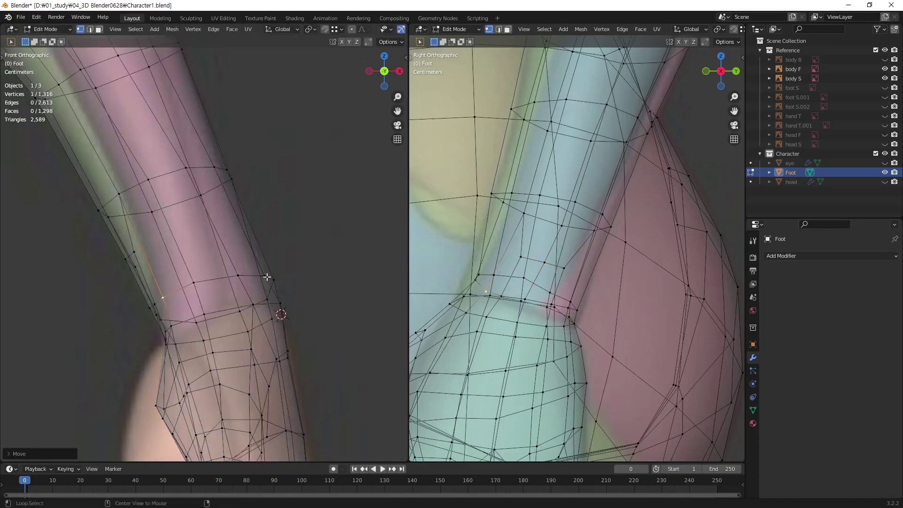
key(alt+z)
middle_drag(262, 262, 52, 239)
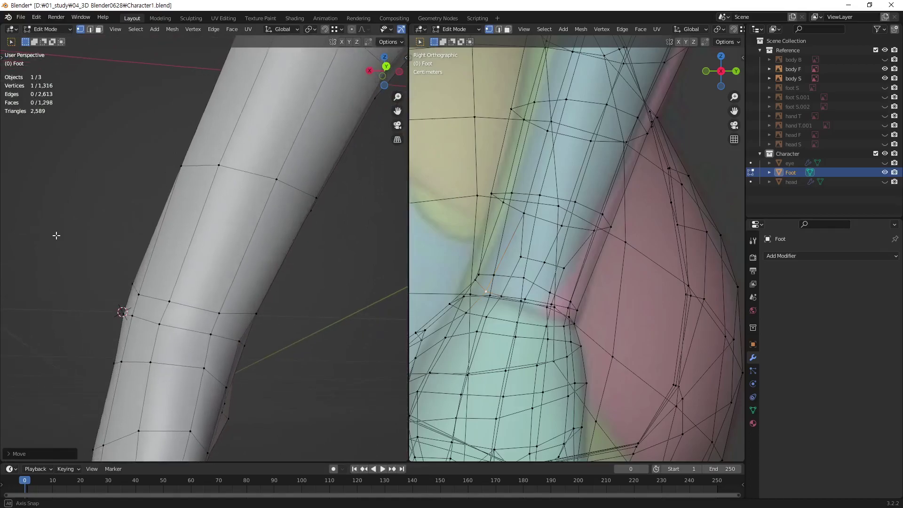
middle_drag(52, 239, 210, 306)
- Refine a front ankle-loop vertex and a nearby loop vertex, then clear the selection
click(253, 313)
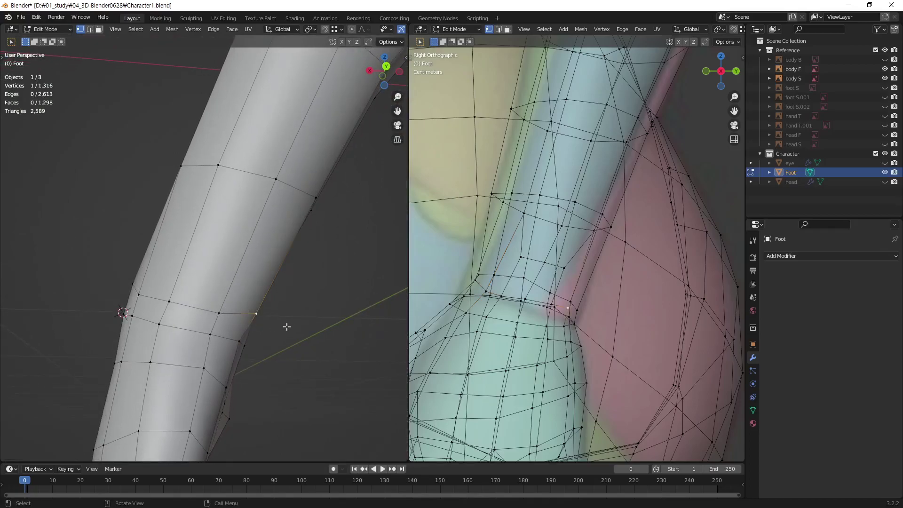
key(g)
click(279, 321)
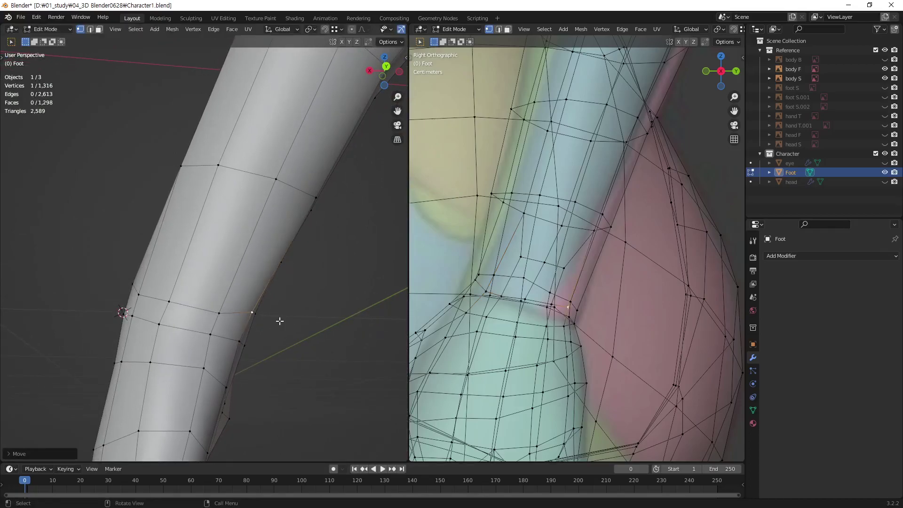
key(g)
click(241, 315)
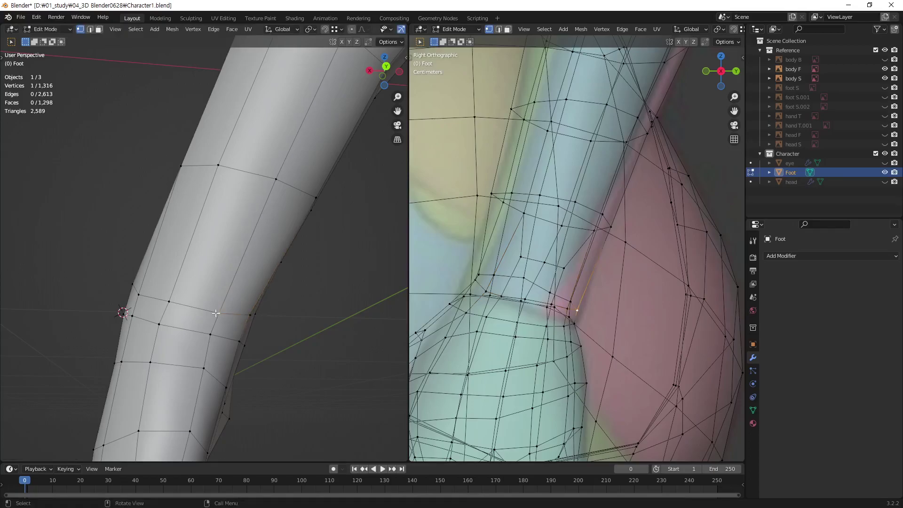
key(g)
click(239, 312)
click(169, 300)
key(g)
click(203, 308)
click(313, 328)
- Nudge one more leg vertex slightly, then view the whole Foot mesh in Object Mode
mouse_move(294, 299)
middle_down()
mouse_move(337, 269)
mouse_move(269, 241)
mouse_move(231, 293)
mouse_move(353, 215)
mouse_move(202, 286)
middle_up()
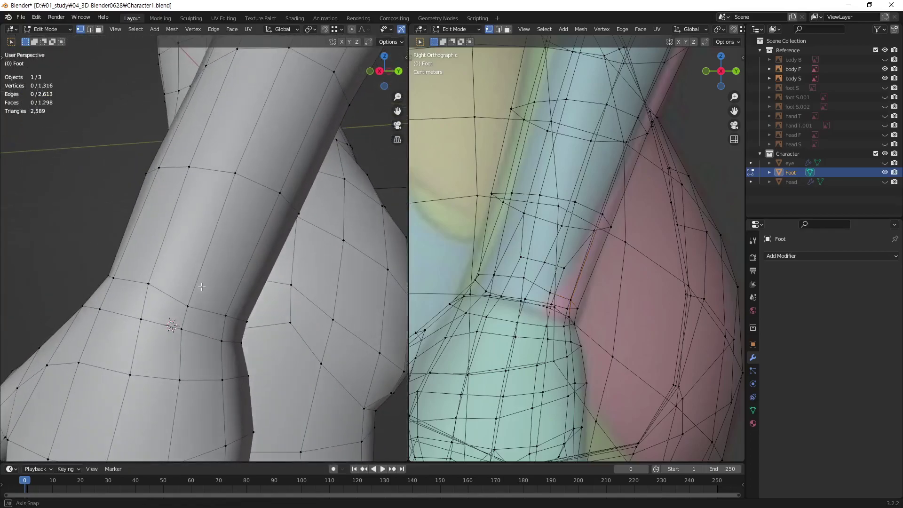
key(g)
click(202, 309)
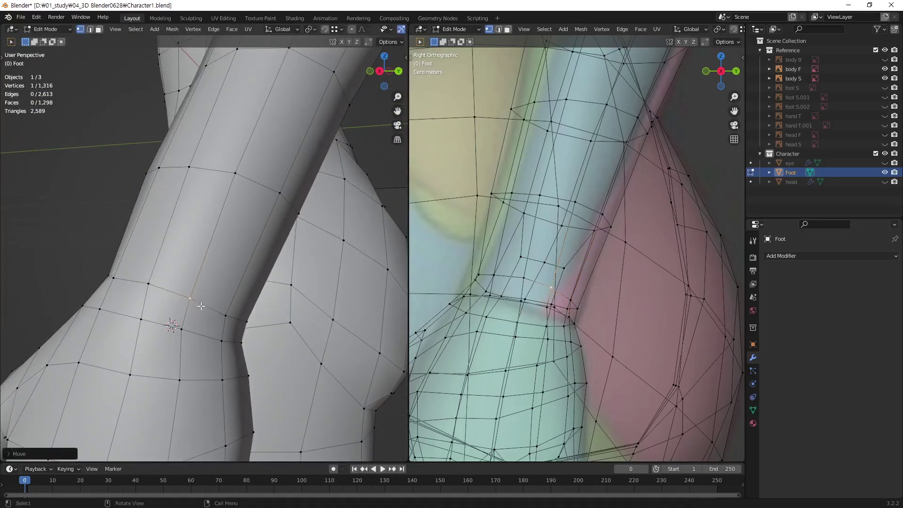
mouse_move(202, 308)
middle_down()
mouse_move(201, 298)
mouse_move(282, 306)
mouse_move(232, 302)
mouse_move(258, 303)
mouse_move(227, 278)
mouse_move(218, 286)
mouse_move(261, 321)
mouse_move(239, 265)
mouse_move(212, 314)
mouse_move(191, 332)
mouse_move(227, 318)
mouse_move(191, 309)
mouse_move(206, 318)
middle_up()
click(193, 309)
scroll(258, 303, down, 2)
scroll(228, 277, down, 2)
key(Tab)
click(261, 320)
scroll(212, 314, down, 3)
- Select the body mesh and browse the modifier list without adding a modifier
click(206, 318)
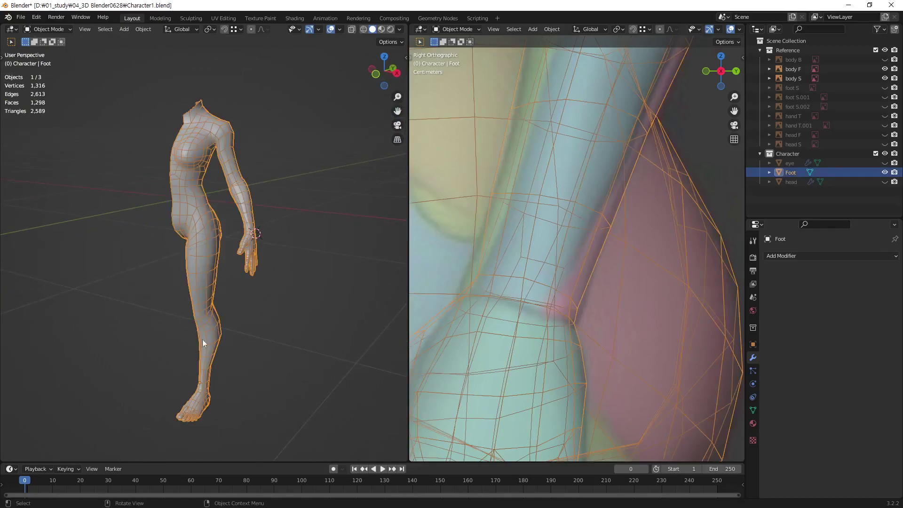
click(821, 256)
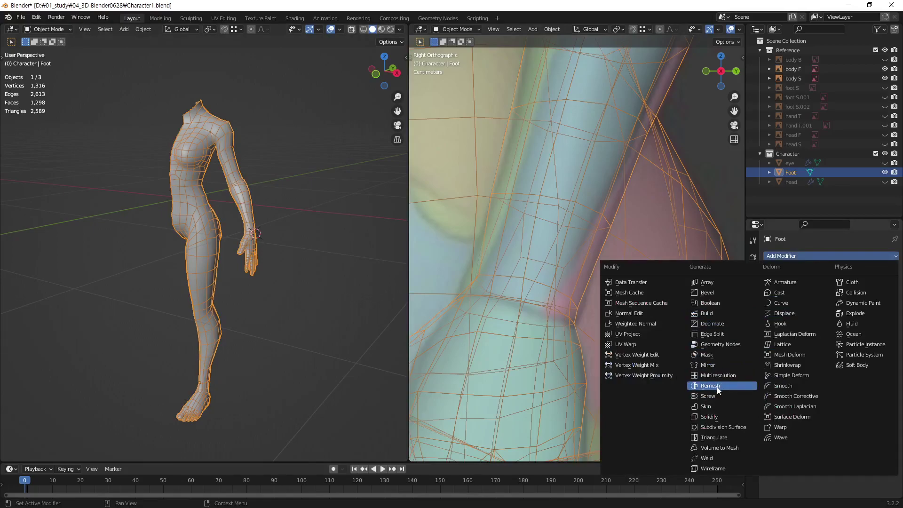
click(249, 363)
mouse_move(267, 358)
middle_down()
mouse_move(278, 297)
mouse_move(248, 278)
mouse_move(245, 329)
mouse_move(251, 289)
mouse_move(198, 311)
mouse_move(210, 295)
mouse_move(201, 297)
mouse_move(227, 294)
middle_up()
- Apply Shade Smooth to the Foot body mesh and turn off the viewport overlays
click(219, 304)
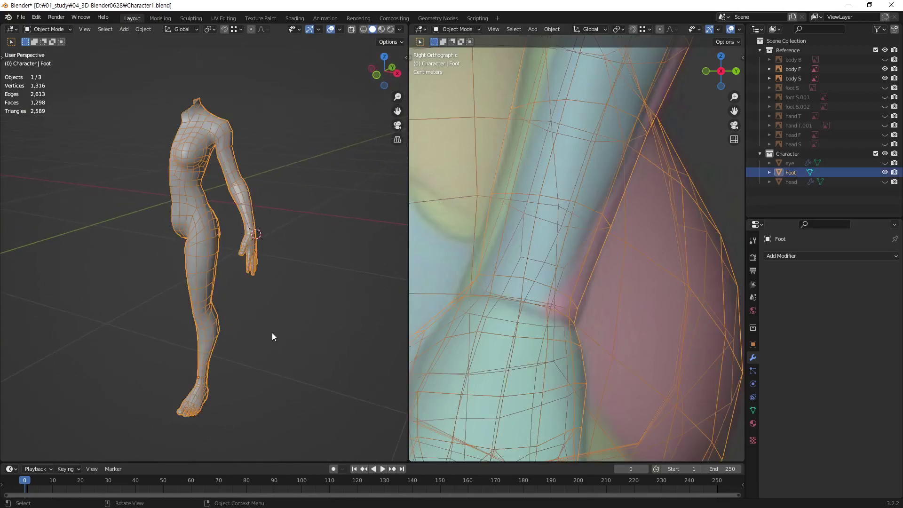
click(260, 342)
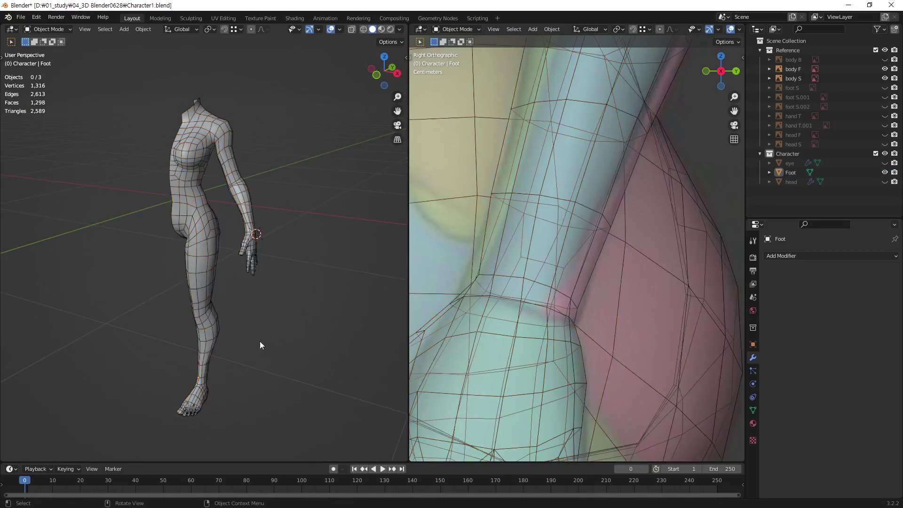
click(213, 290)
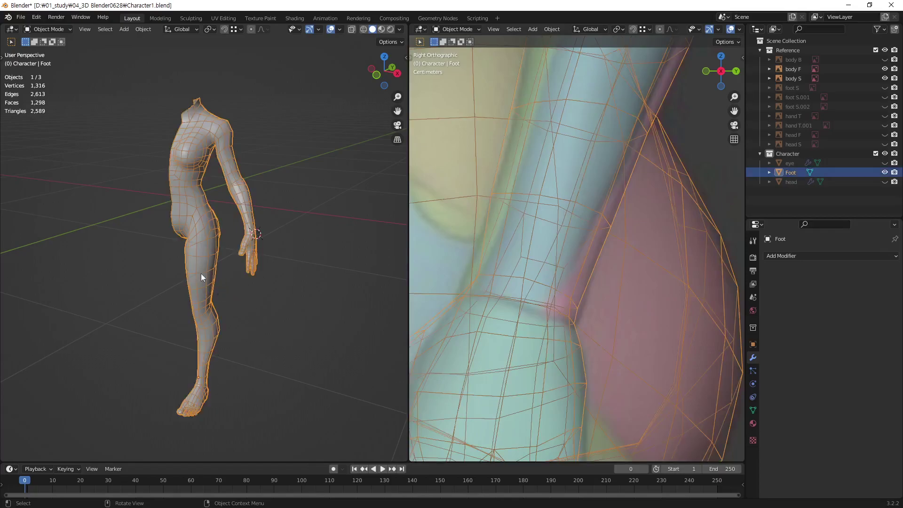
right_click(202, 273)
click(191, 239)
click(248, 296)
click(331, 29)
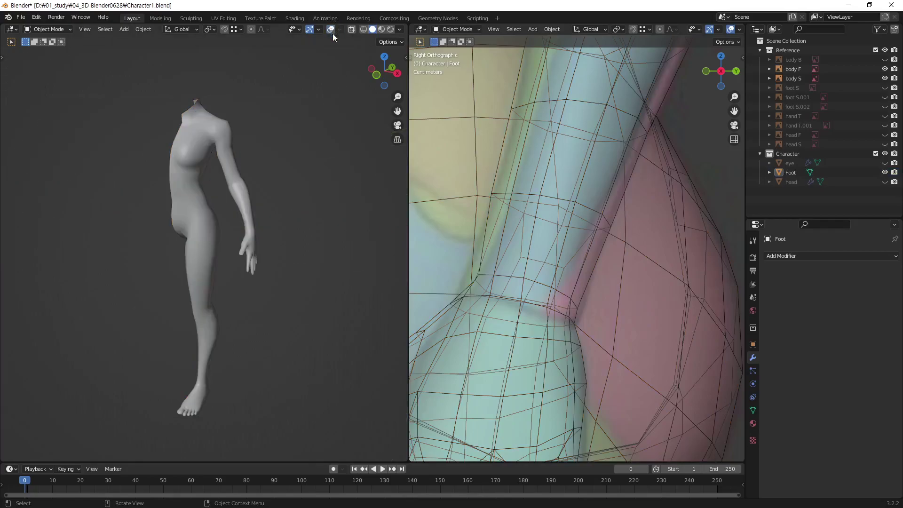
mouse_move(269, 299)
middle_down()
mouse_move(246, 297)
mouse_move(277, 297)
mouse_move(267, 304)
mouse_move(227, 285)
mouse_move(211, 291)
mouse_move(217, 296)
middle_up()
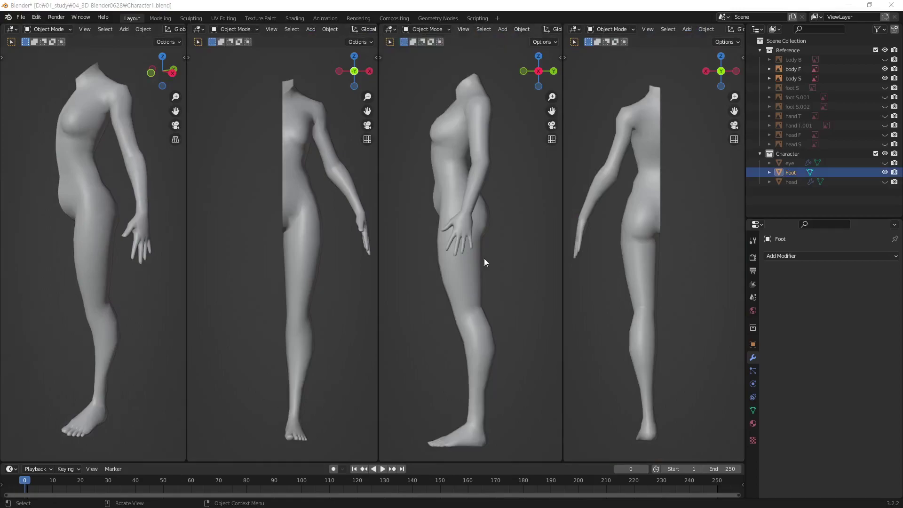
- Snap the 3D cursor to the world origin with Shift+S
click(503, 233)
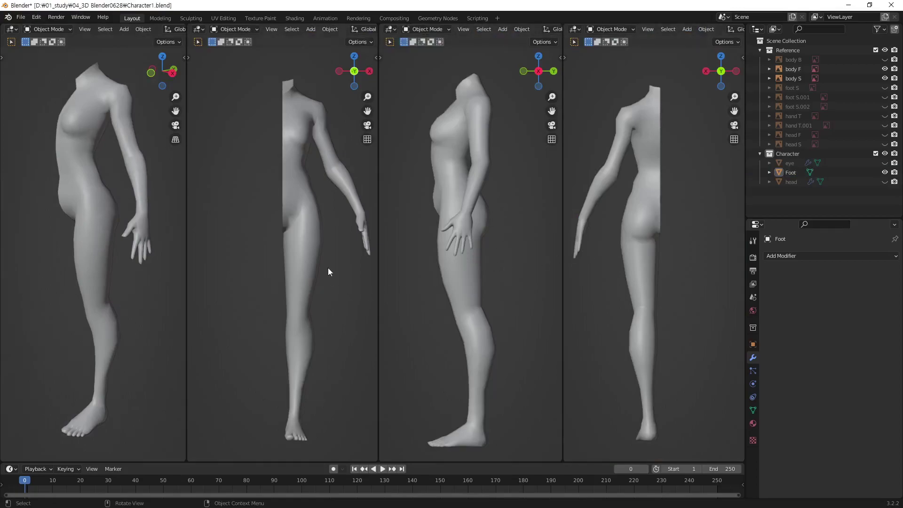
shift+middle_drag(131, 221, 142, 233)
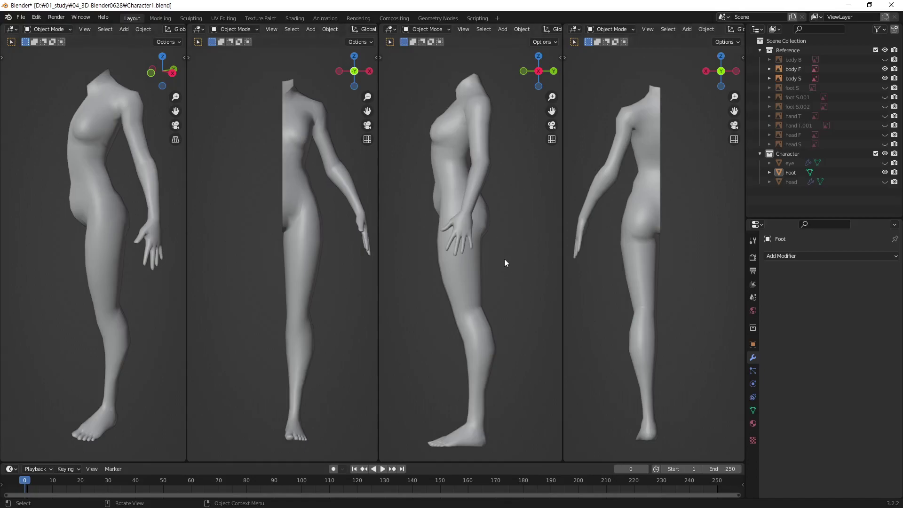
key(shift+s)
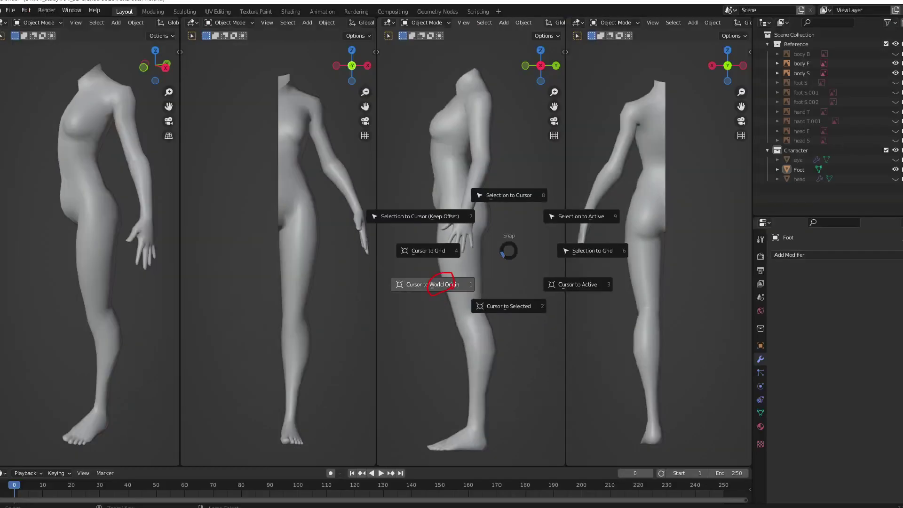
click(456, 283)
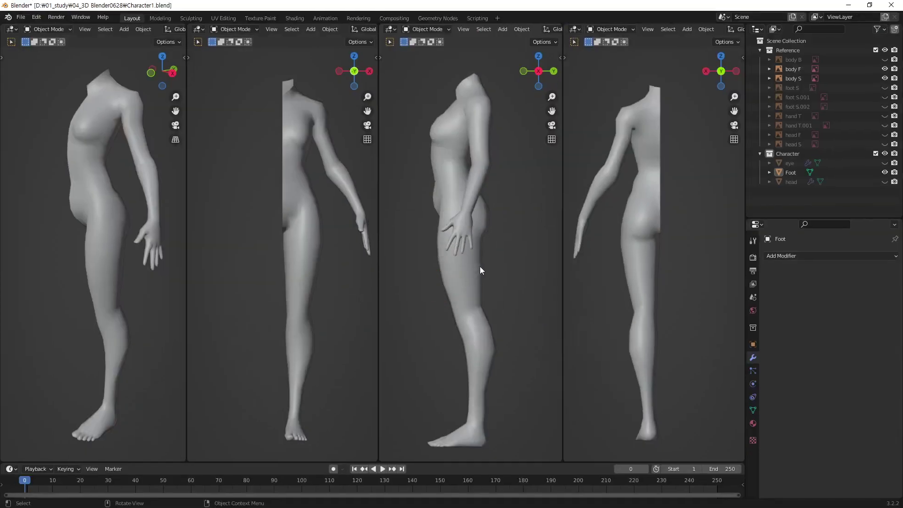
key(shift+s)
click(429, 303)
- Turn viewport overlays back on and select the Foot body mesh
scroll(131, 32, down, 5)
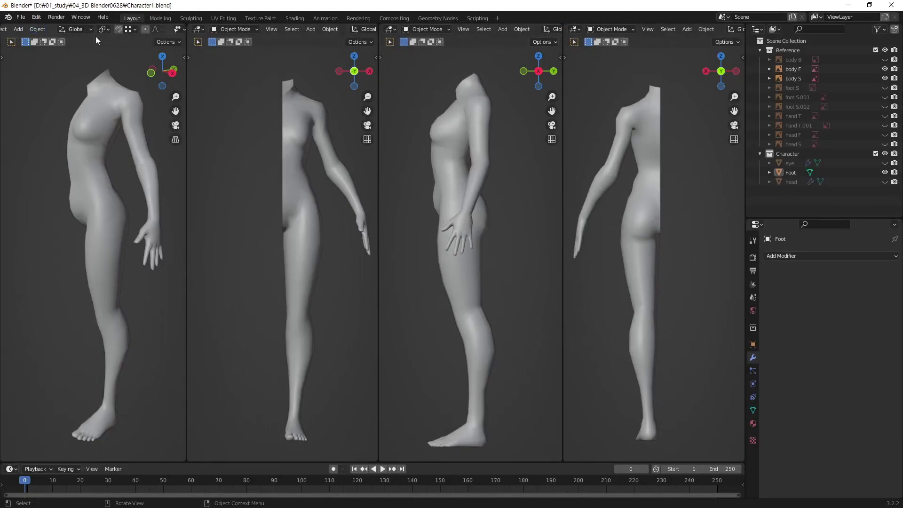
scroll(156, 29, down, 3)
click(146, 29)
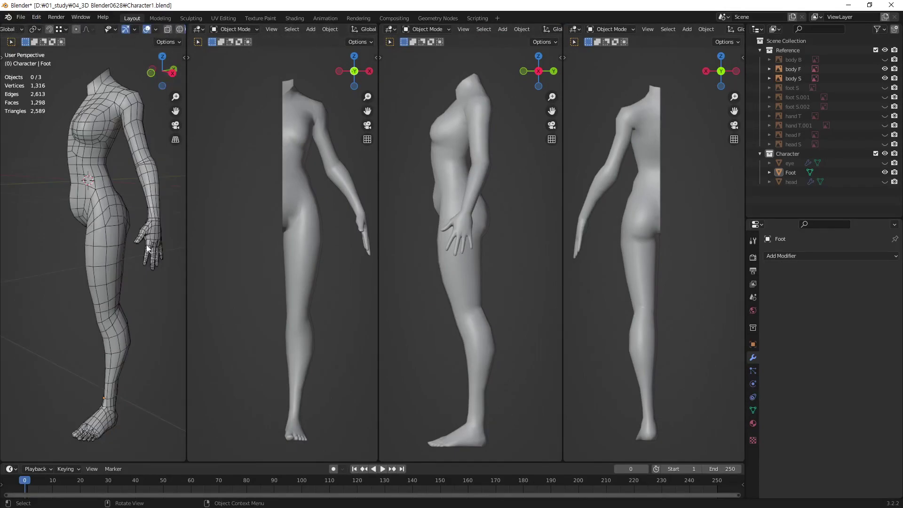
click(112, 232)
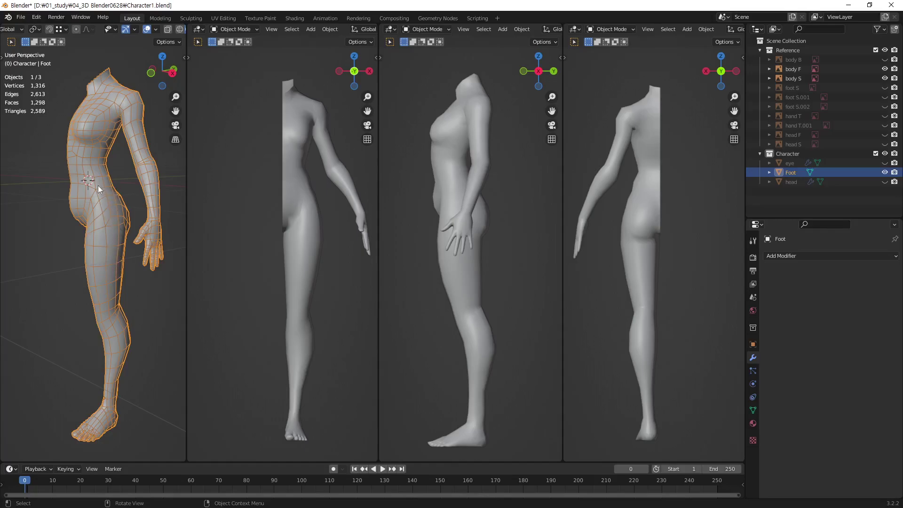
- Set the Foot mesh's origin to the 3D cursor at the world origin
right_click(109, 209)
mouse_move(92, 240)
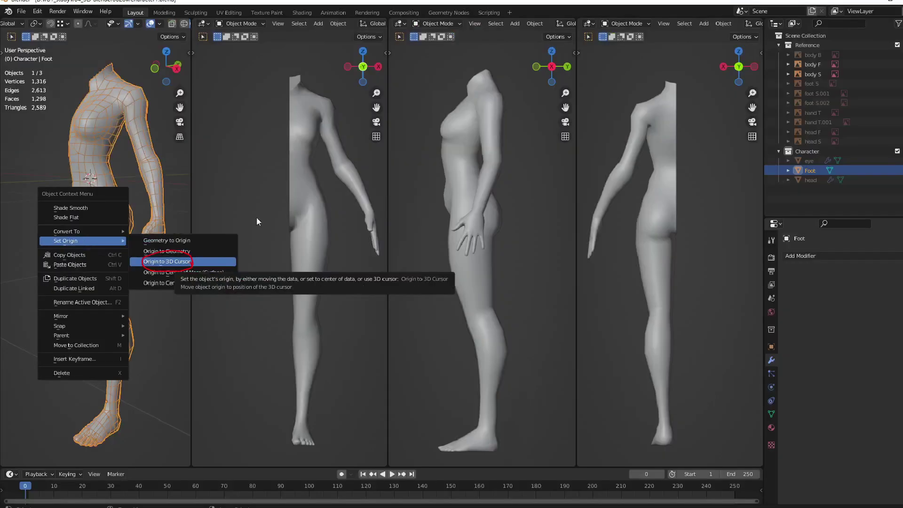
click(169, 258)
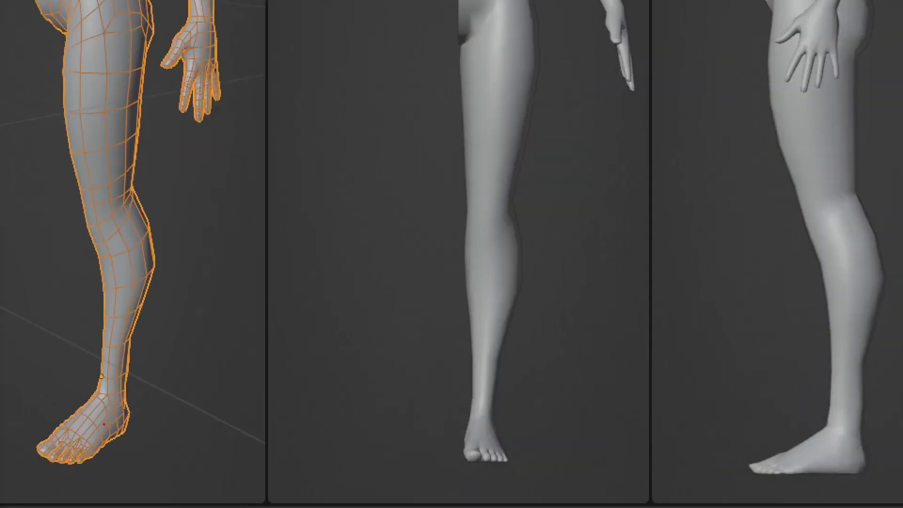
mouse_move(113, 399)
mouse_down()
mouse_move(105, 349)
mouse_move(94, 393)
mouse_up()
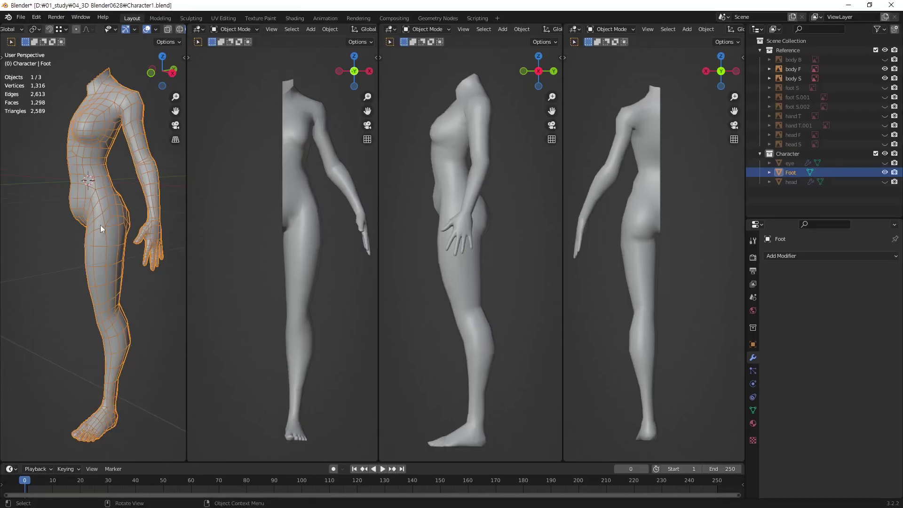
right_click(116, 244)
mouse_move(88, 275)
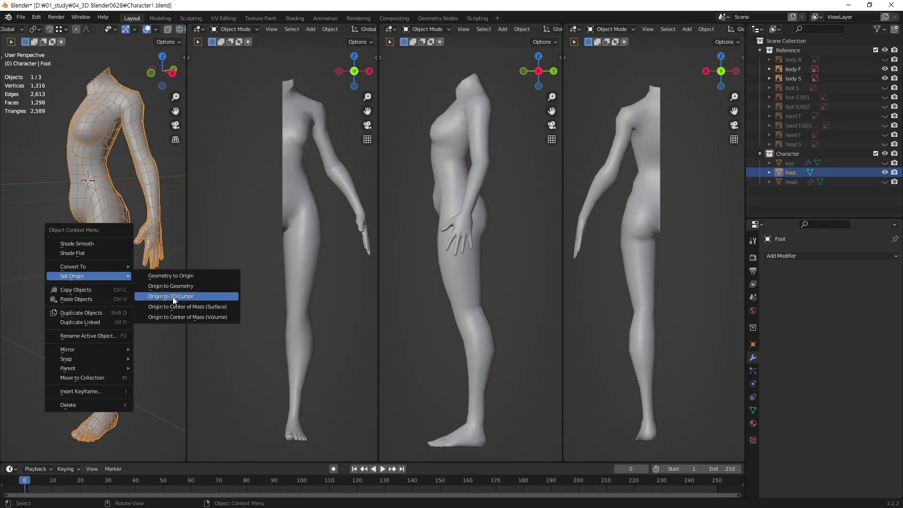
click(173, 300)
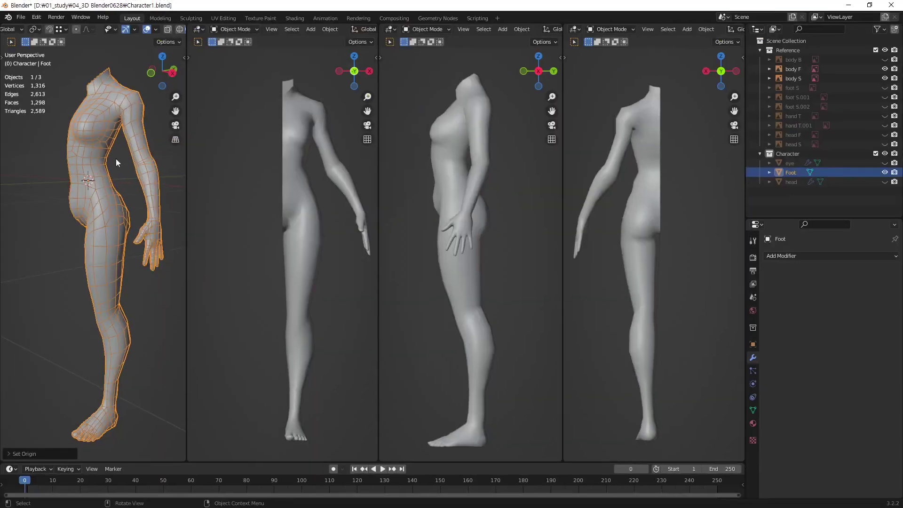
- Apply the Foot mesh's rotation so it reads 0° on all axes, scale staying 0.059
key(n)
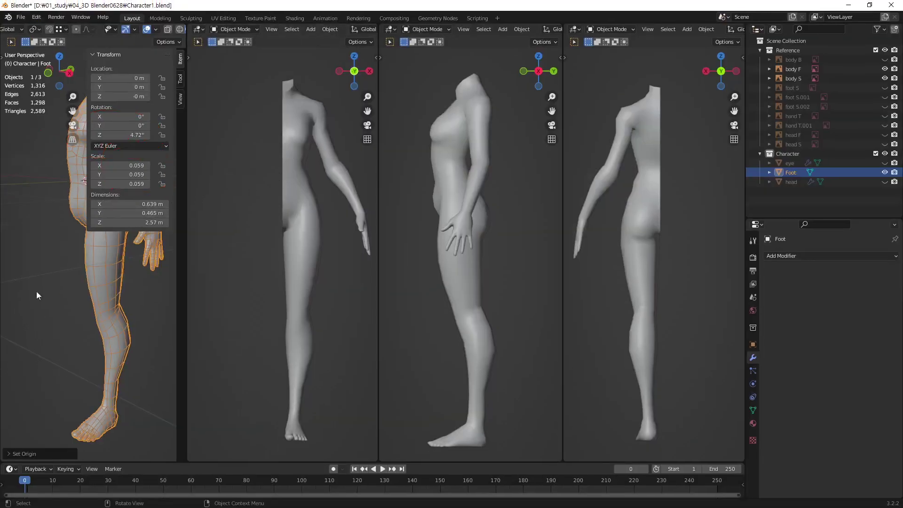
key(n)
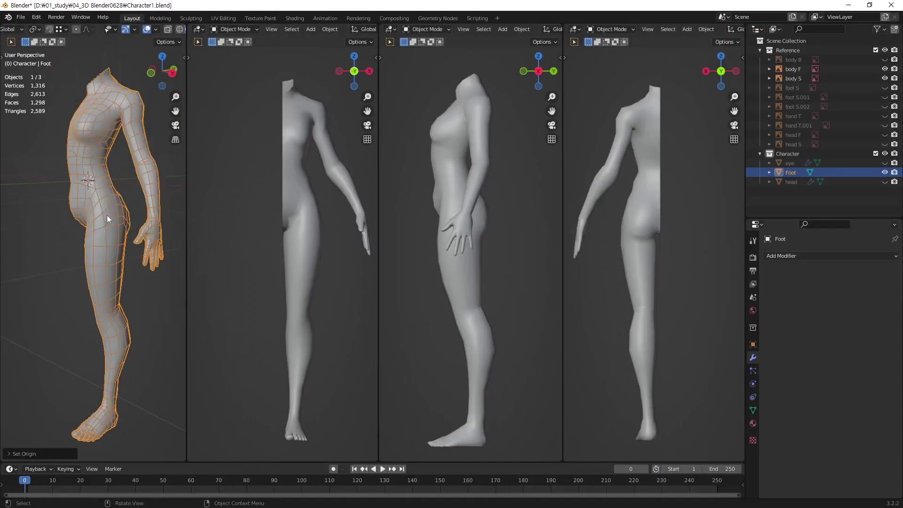
key(ctrl+a)
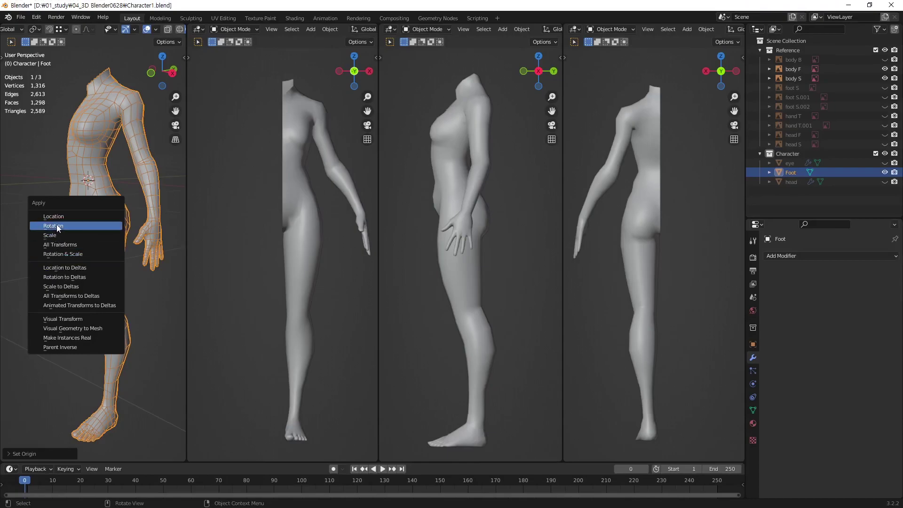
click(61, 222)
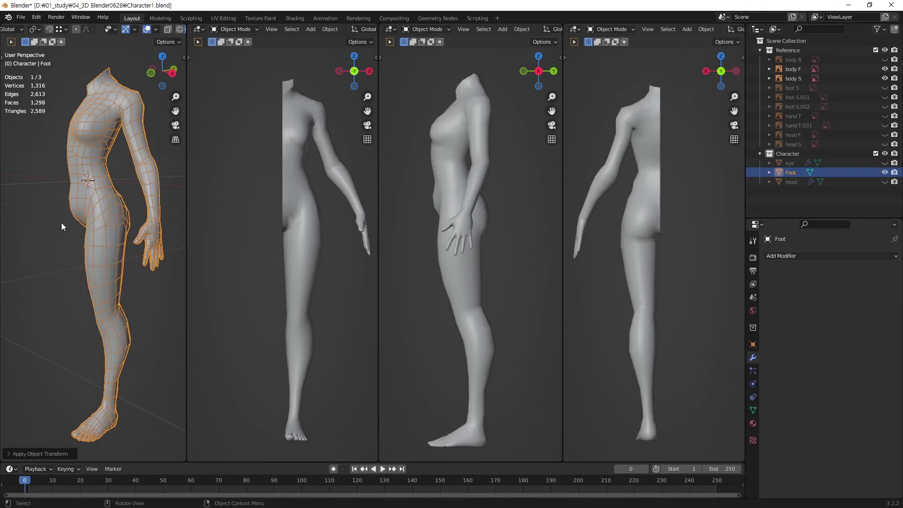
key(n)
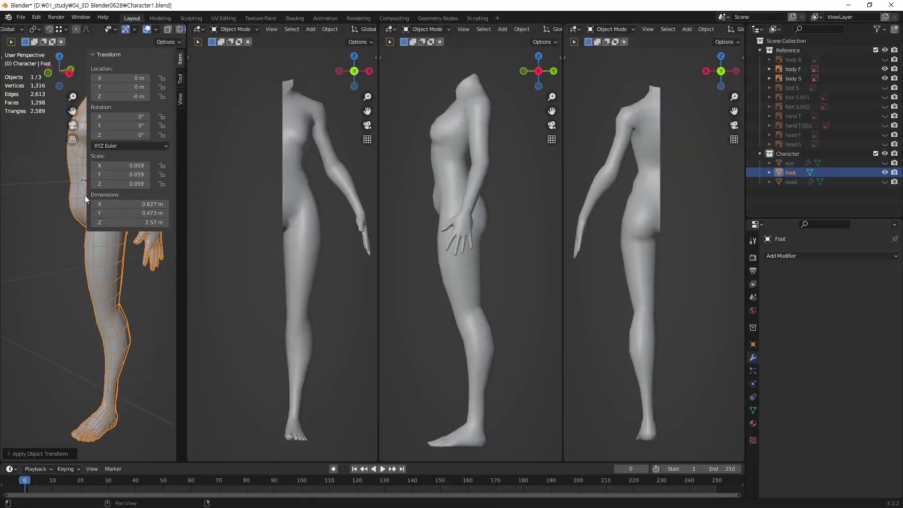
- Add an X-axis Mirror modifier, completing the body into a 2,595-vertex symmetric figure
key(n)
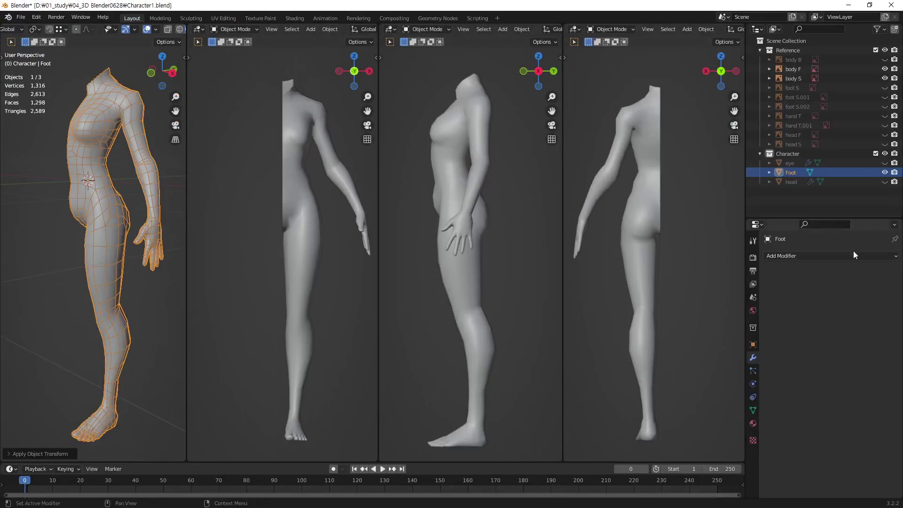
click(831, 256)
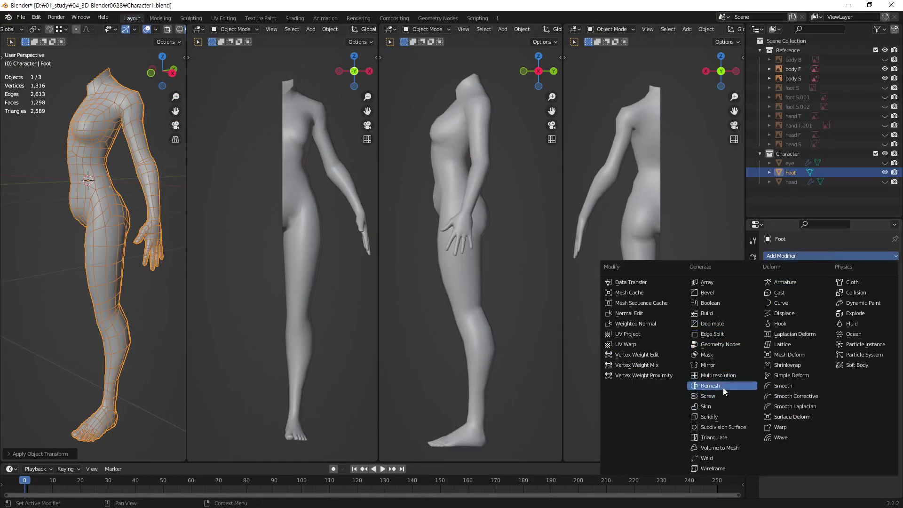
click(725, 364)
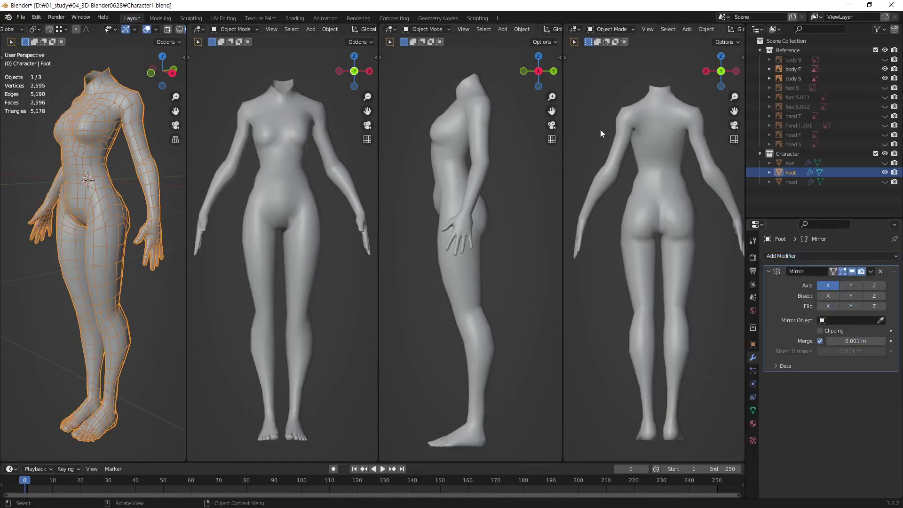